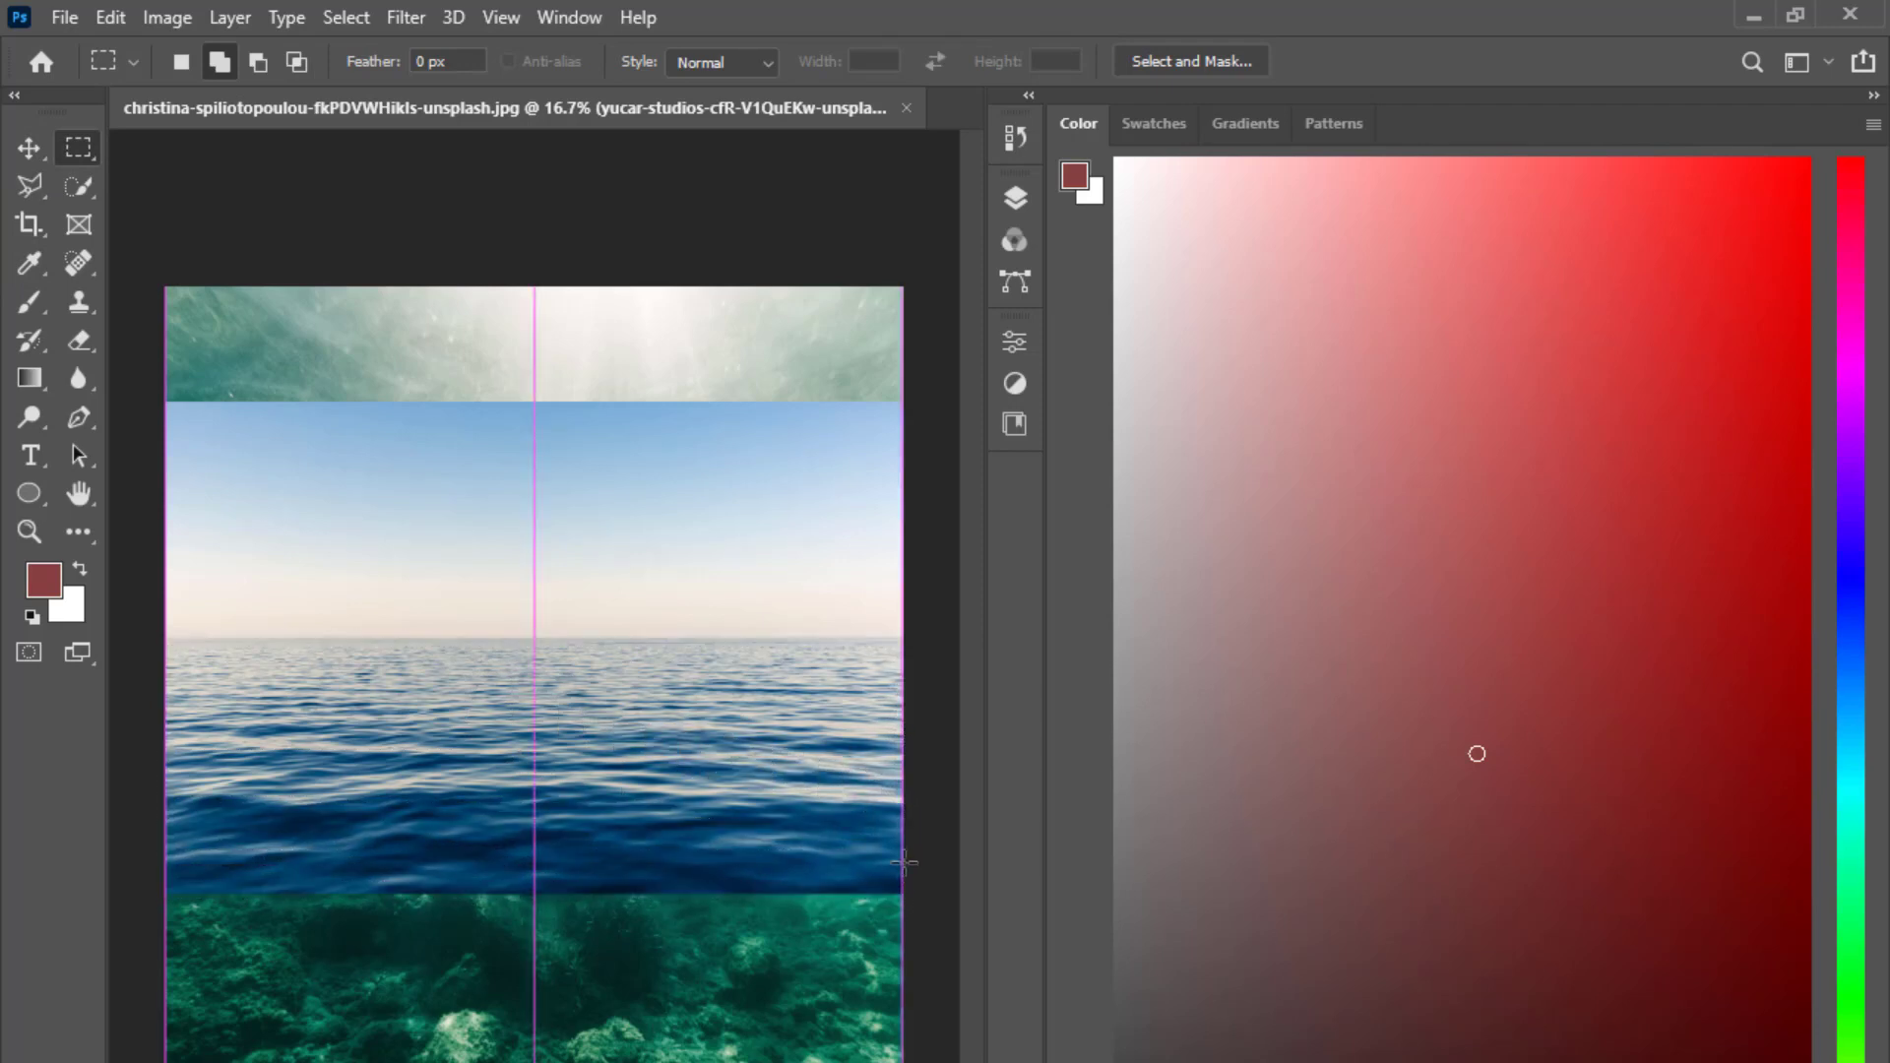
Add a layer mask to the sea layer from the rectangular water selection below the horizon, and leave no layer selected.
click(1017, 197)
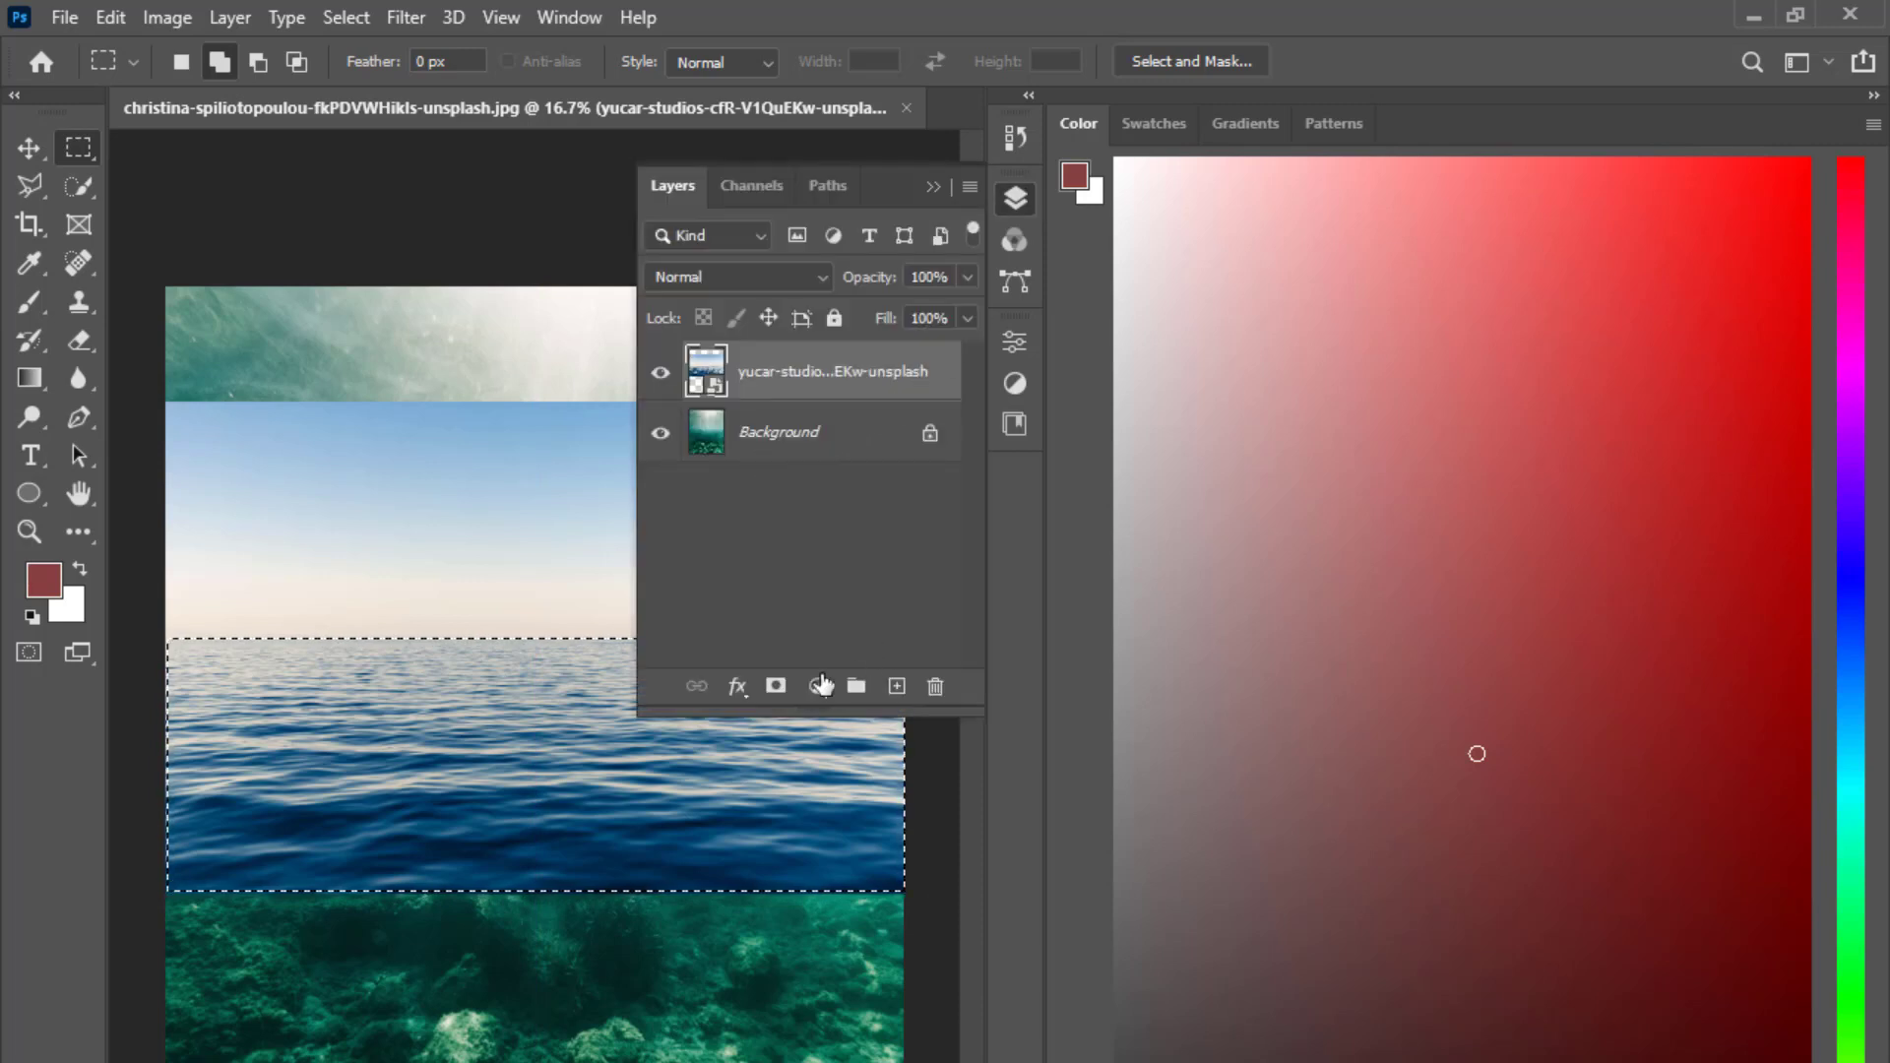
click(775, 686)
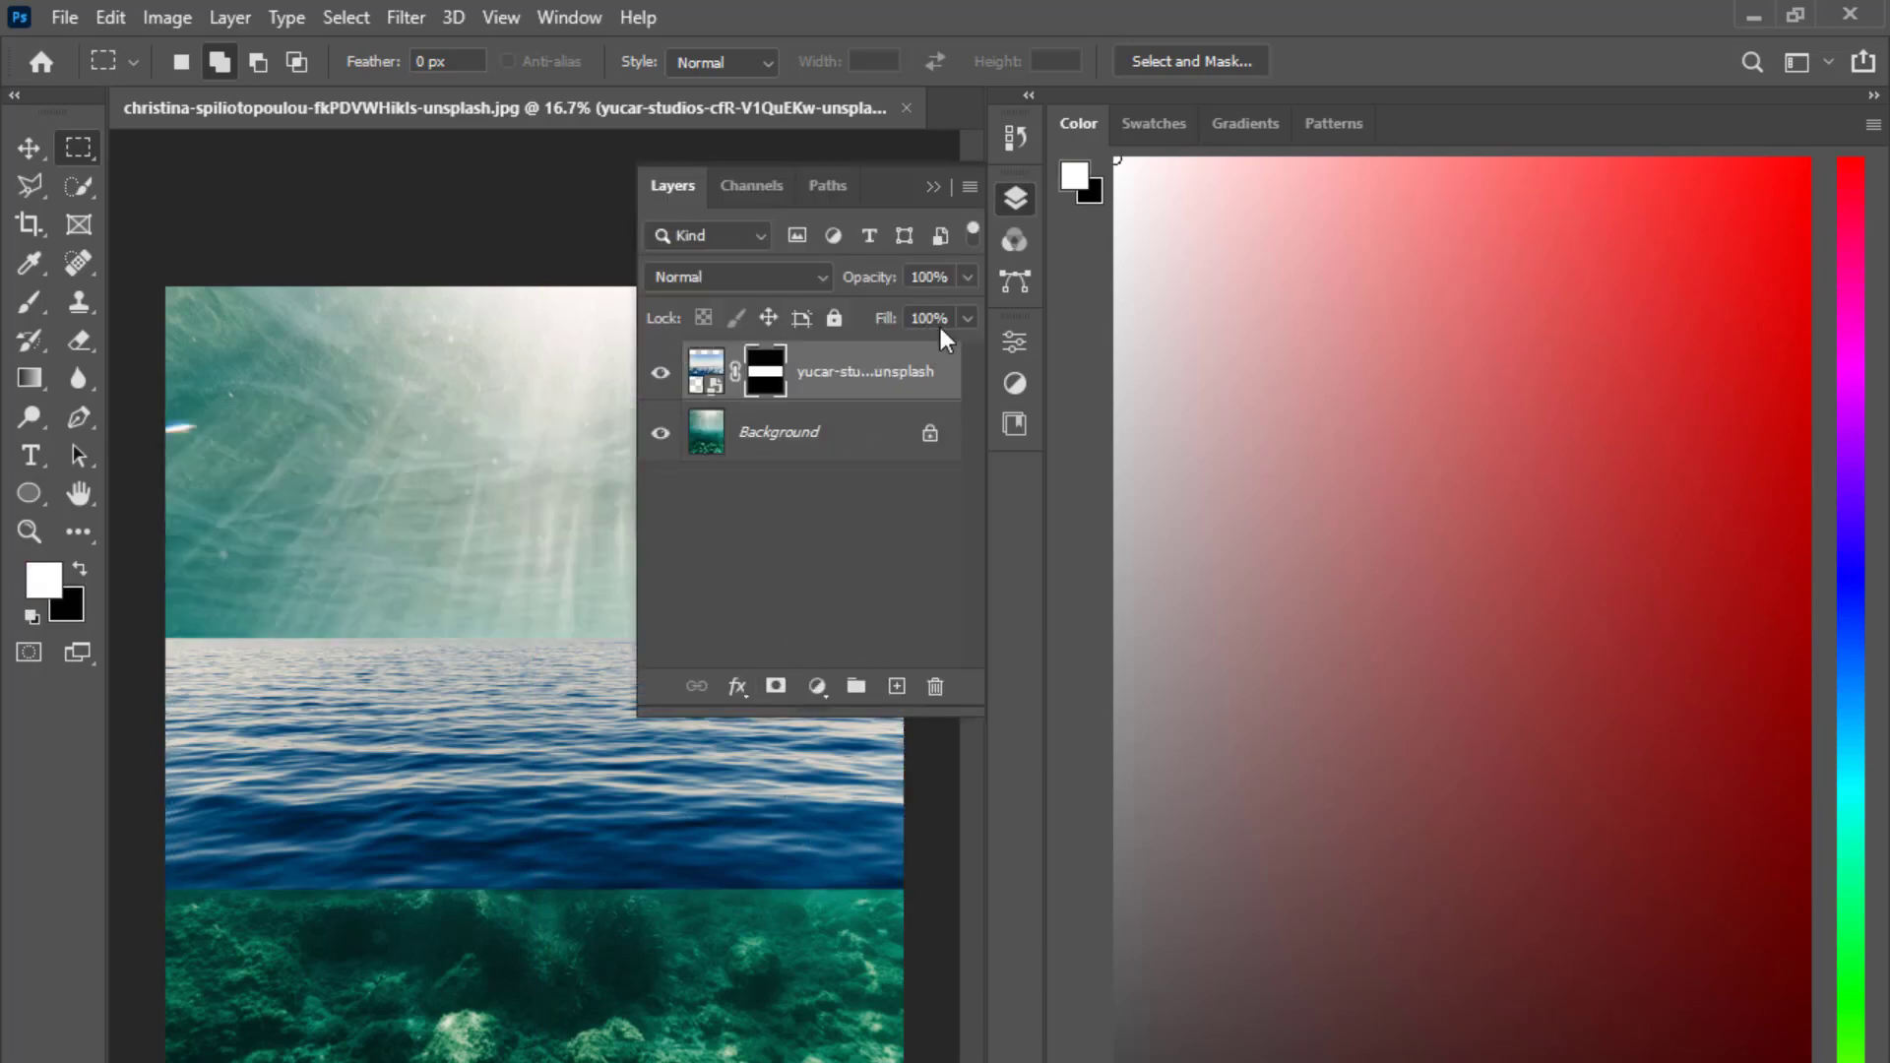
click(931, 187)
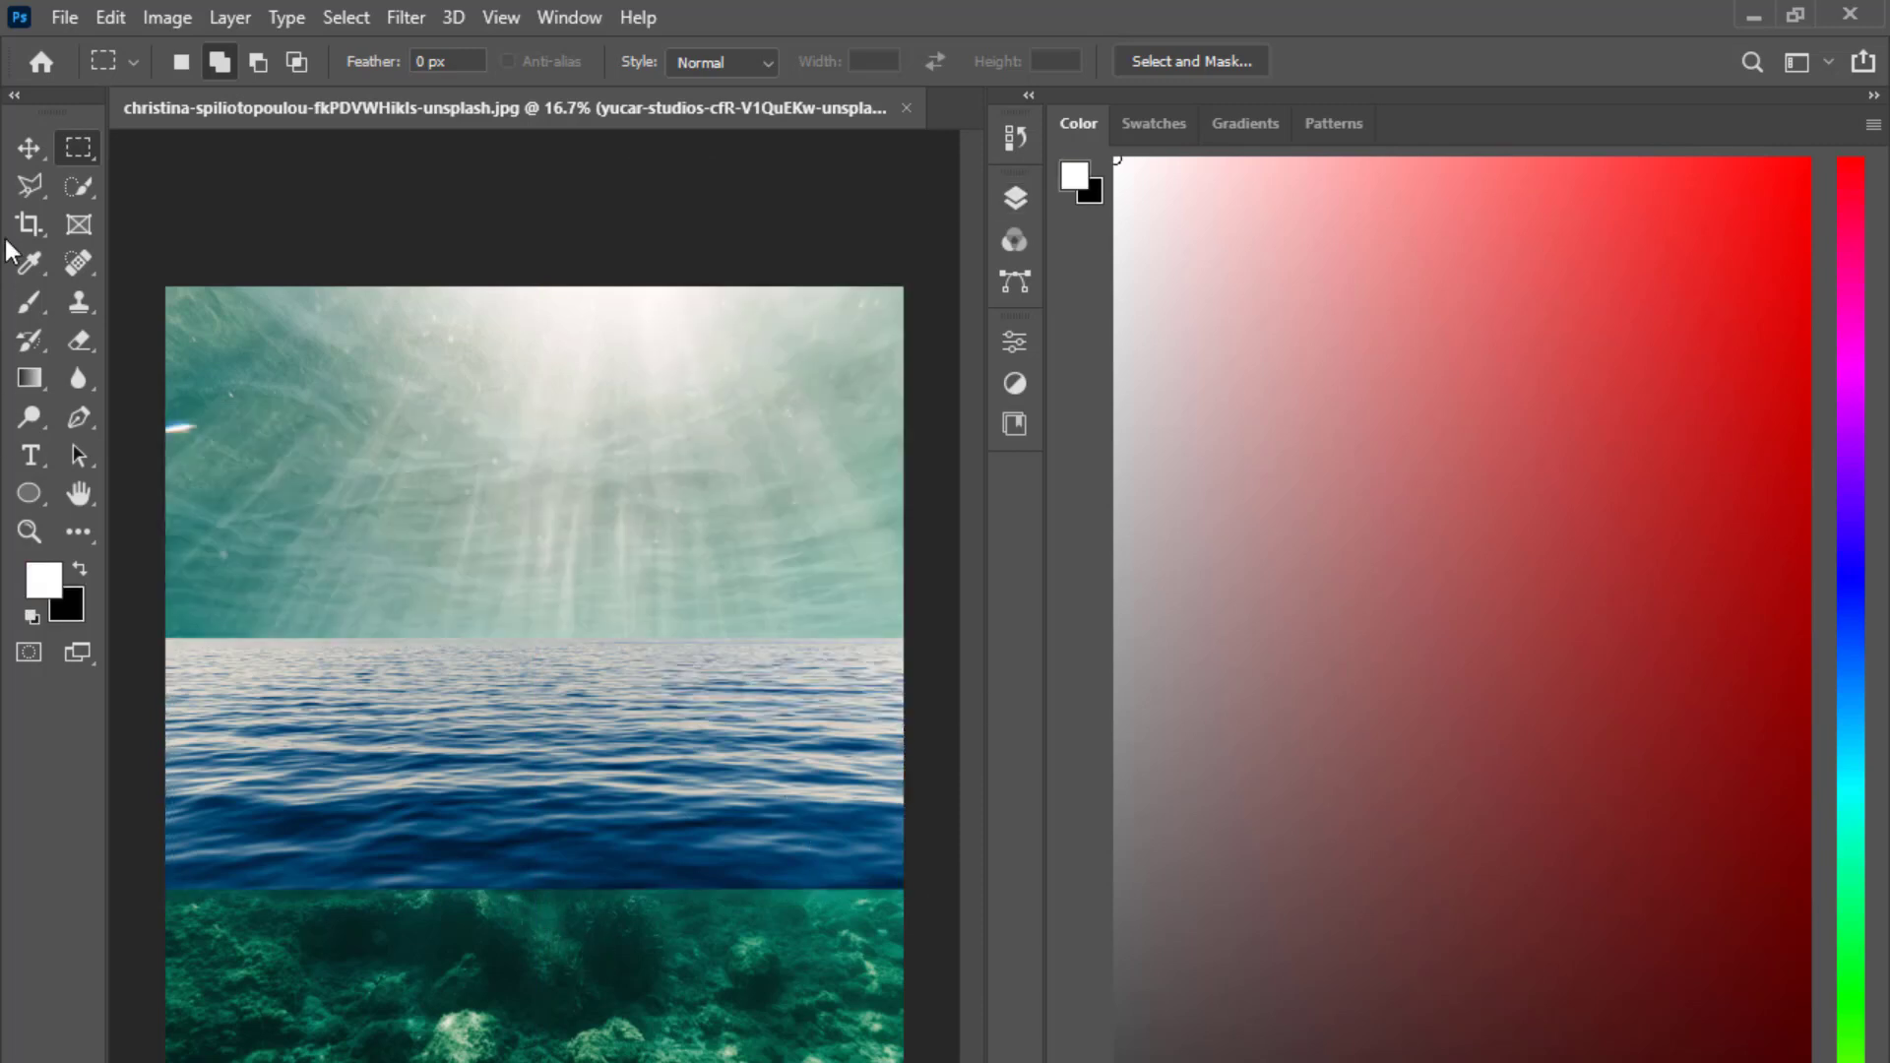
click(28, 148)
click(503, 495)
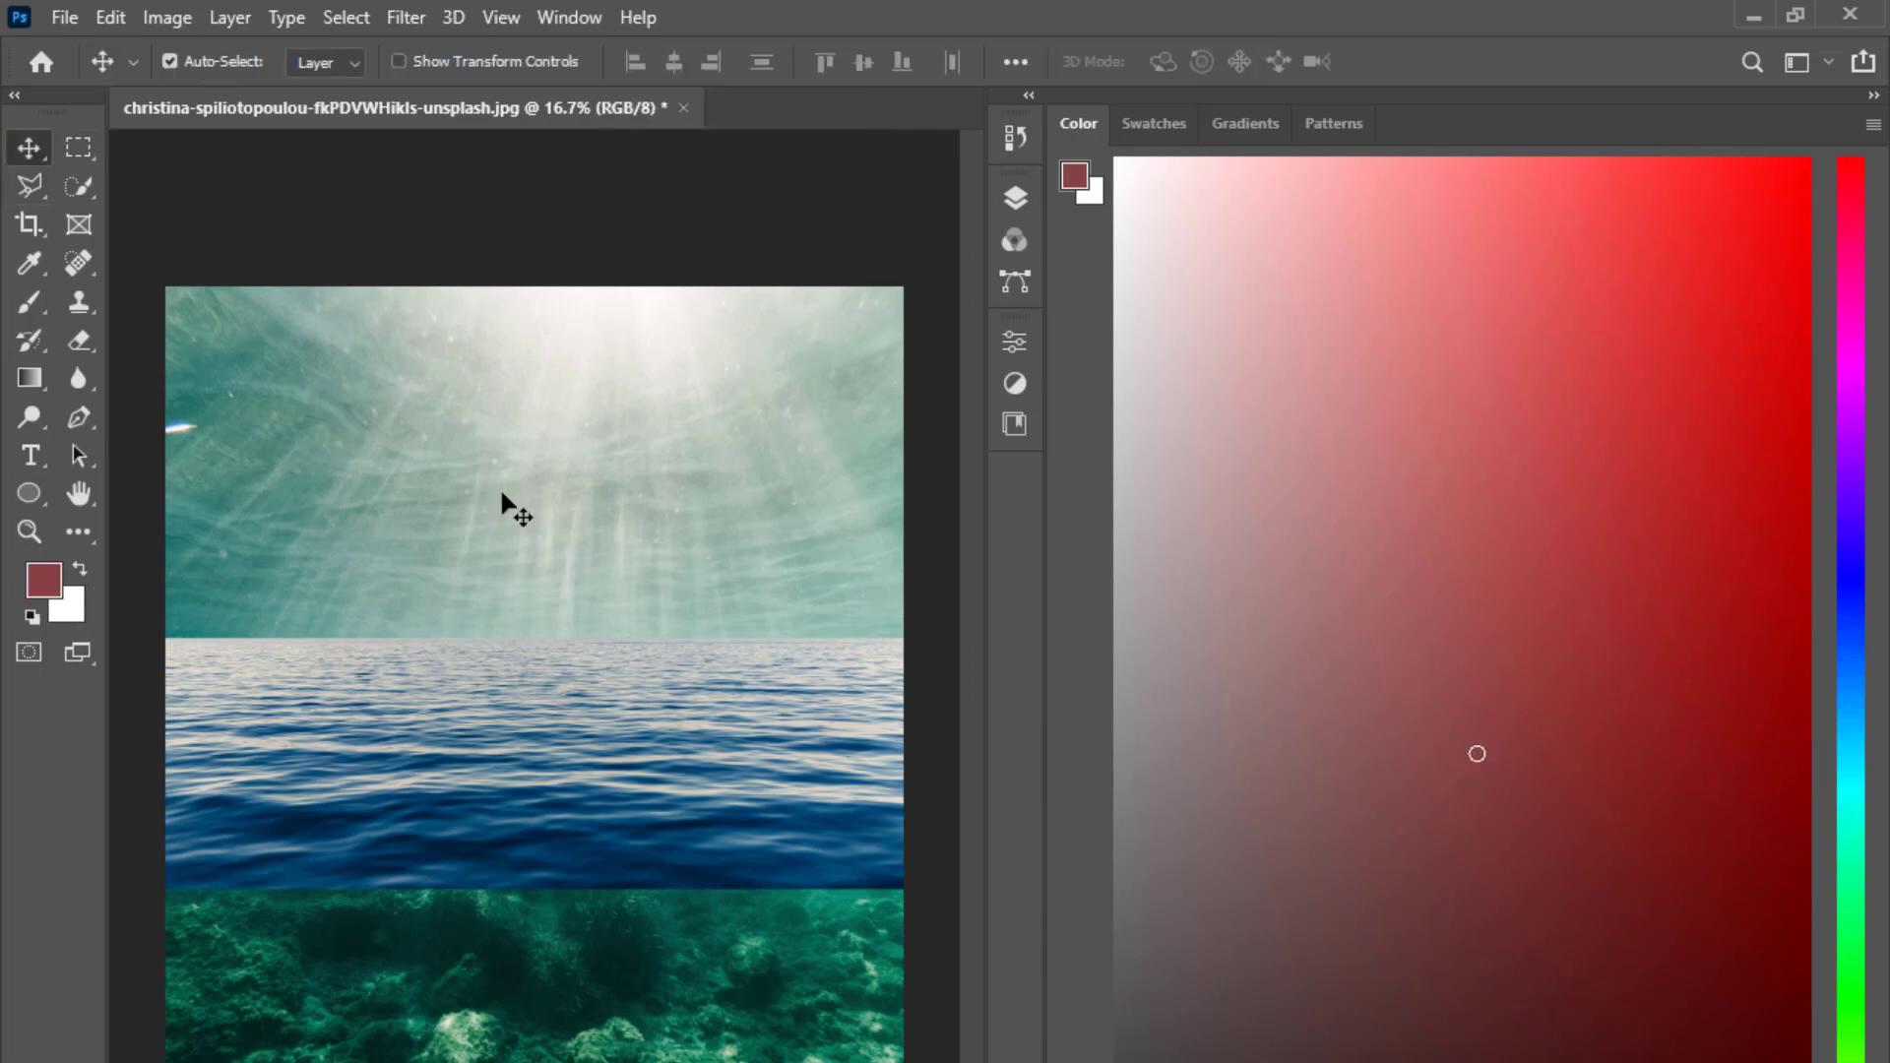
Place the beach-g134e2e939_1920 image into the composition, scaled to 210.10% and aligned with the canvas's upper edge.
key(alt+Tab)
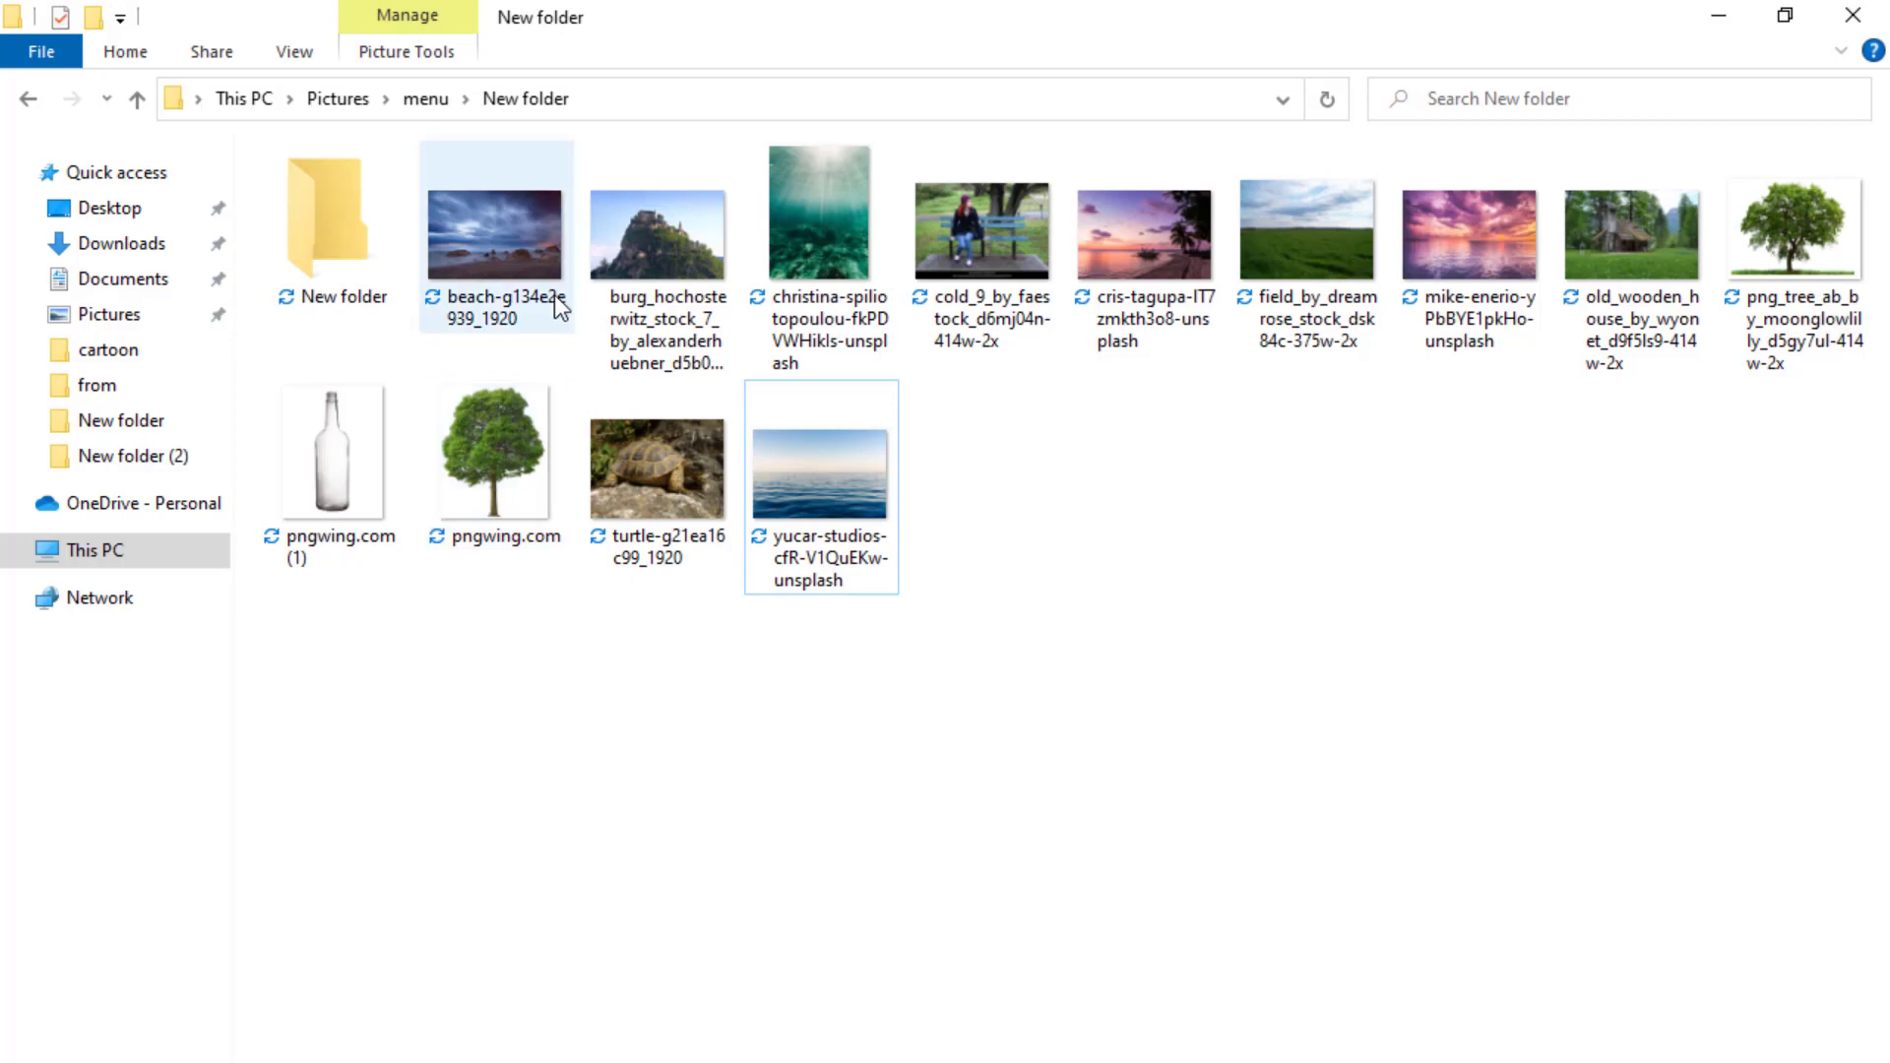
drag(563, 308, 935, 1062)
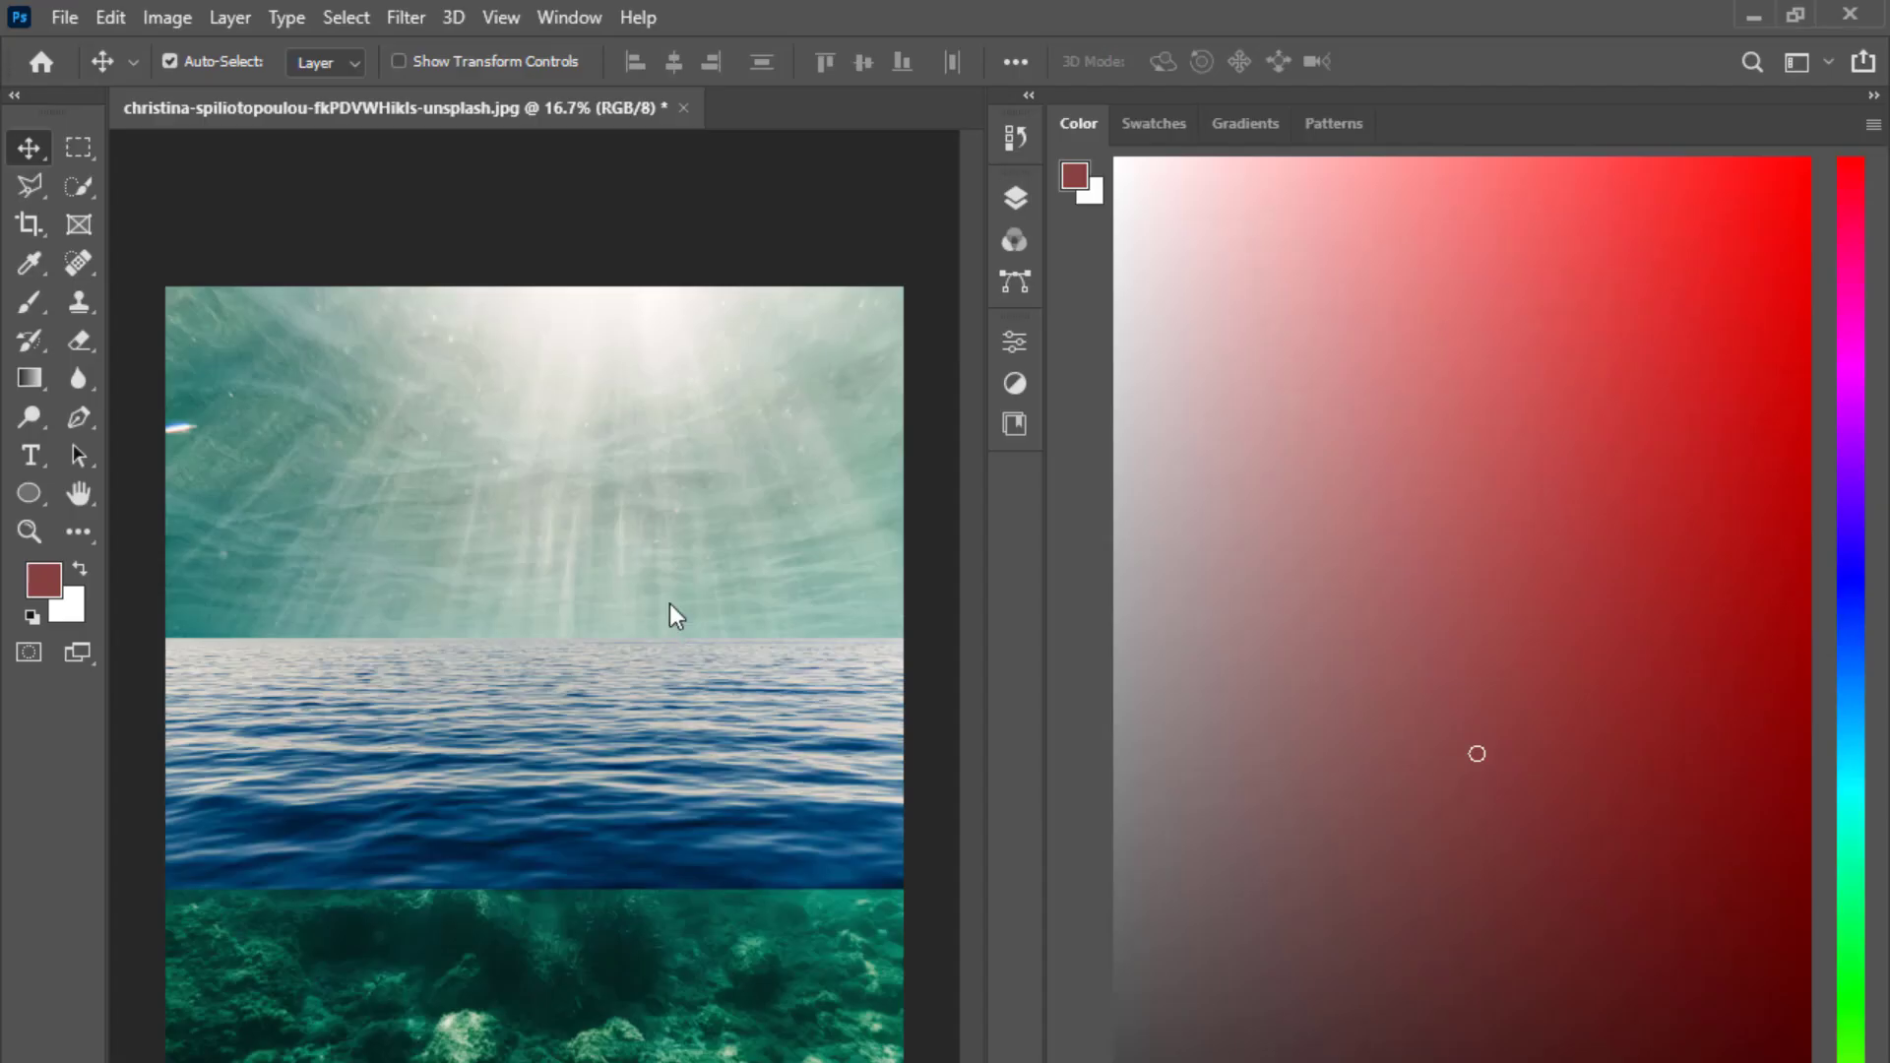
drag(669, 604, 734, 729)
drag(538, 616, 535, 275)
drag(557, 412, 562, 421)
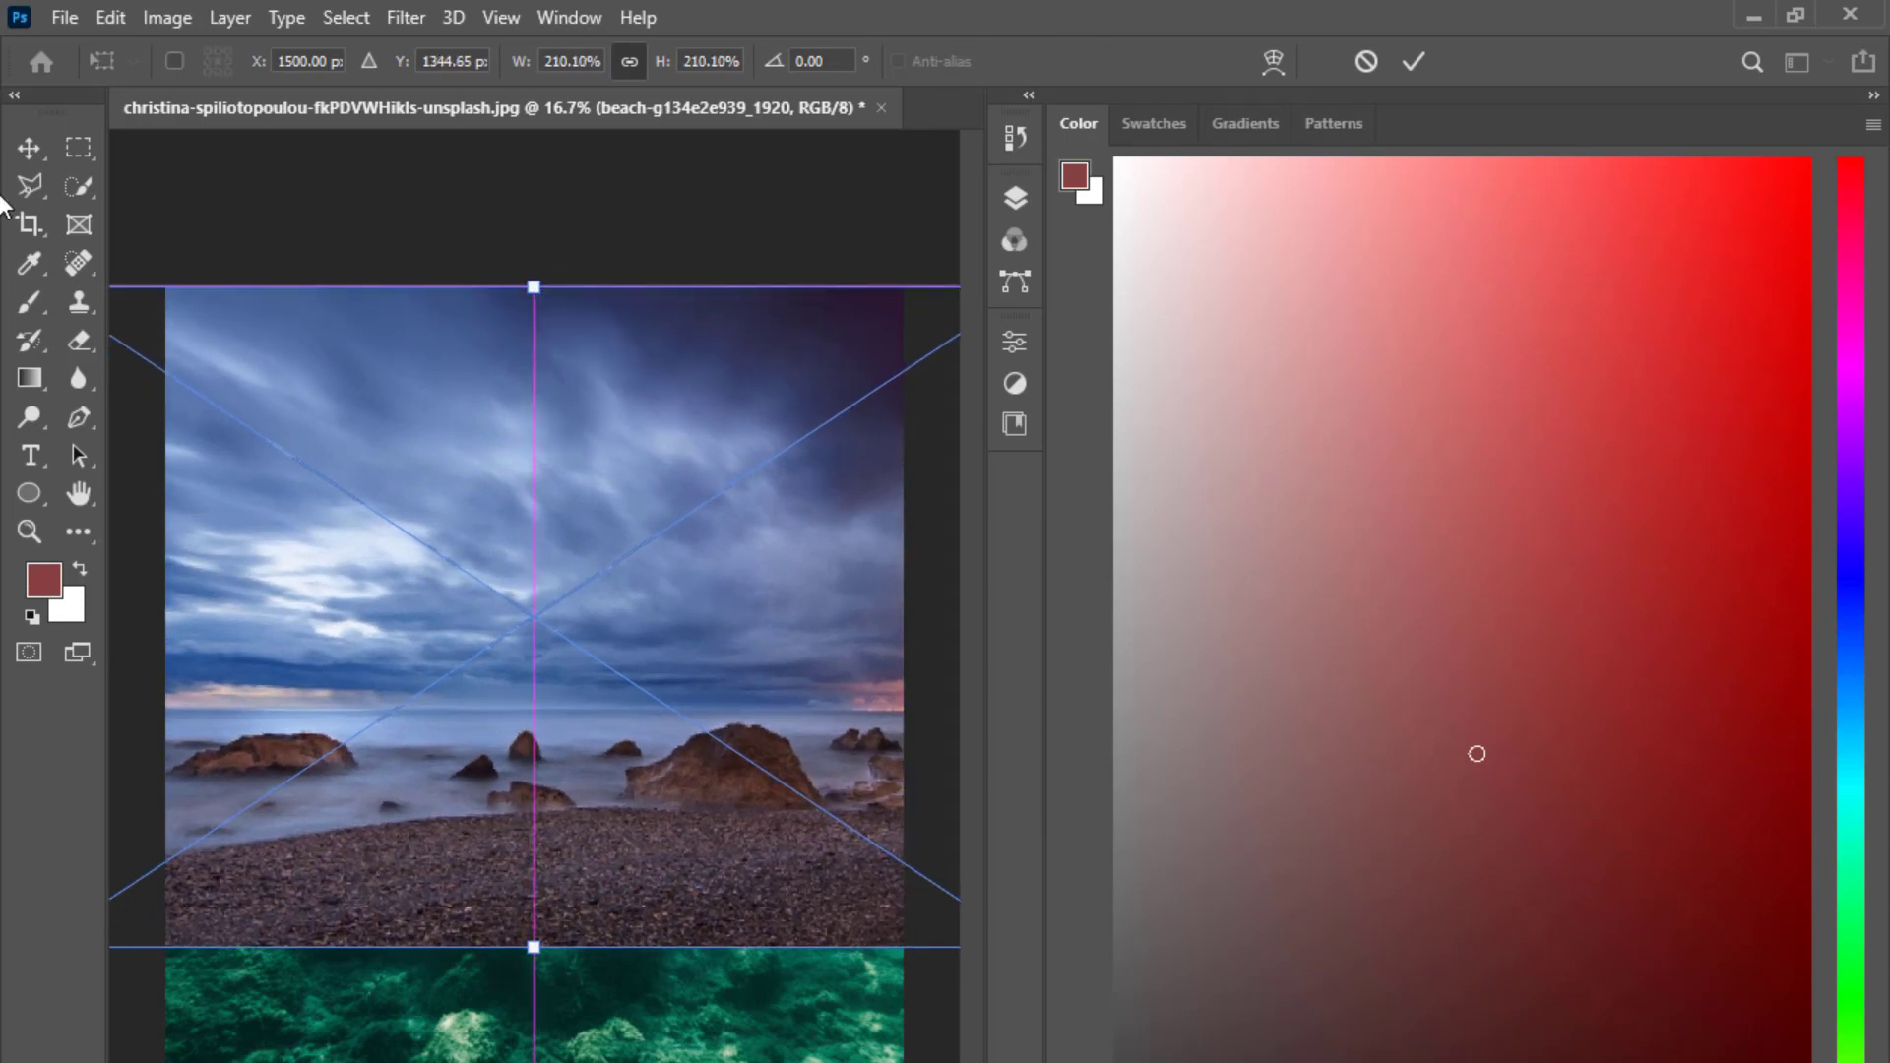
click(29, 148)
Move the beach layer beneath the masked sea layer and shift it up until its horizon meets the water's edge.
click(1014, 200)
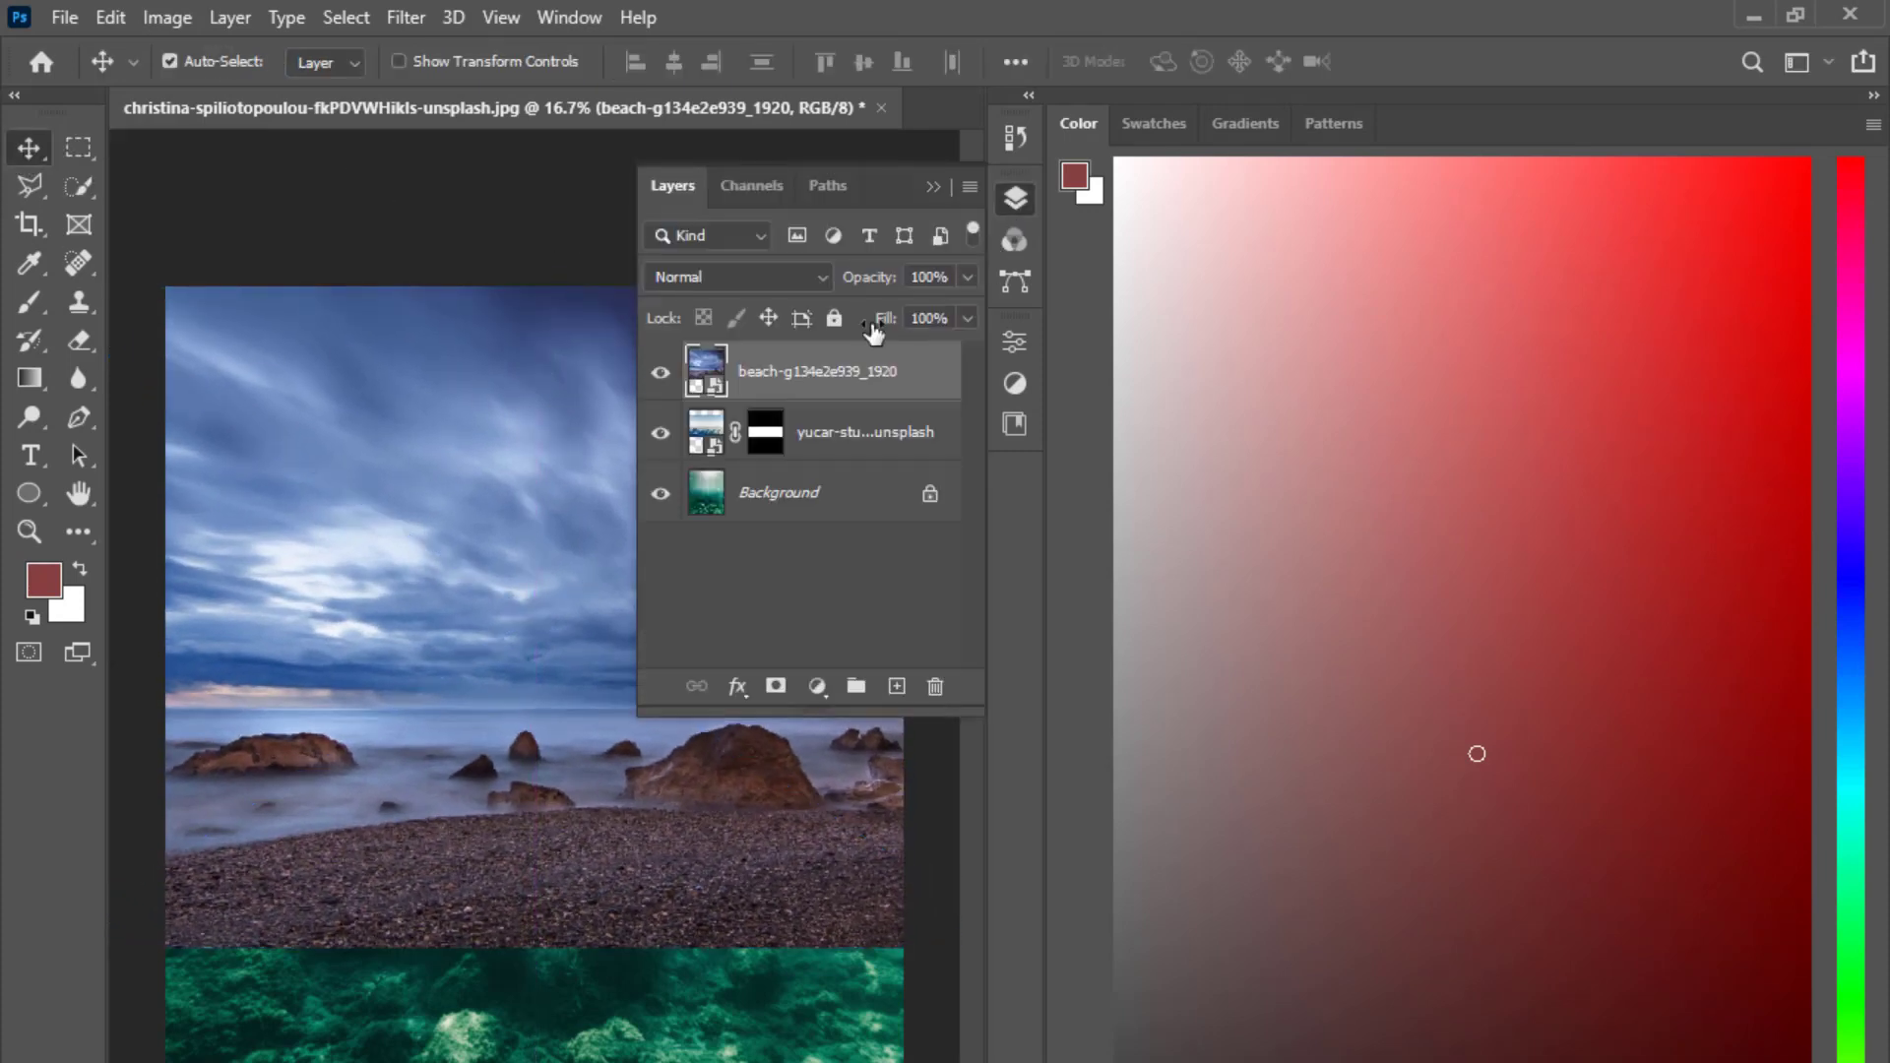
drag(858, 374, 844, 447)
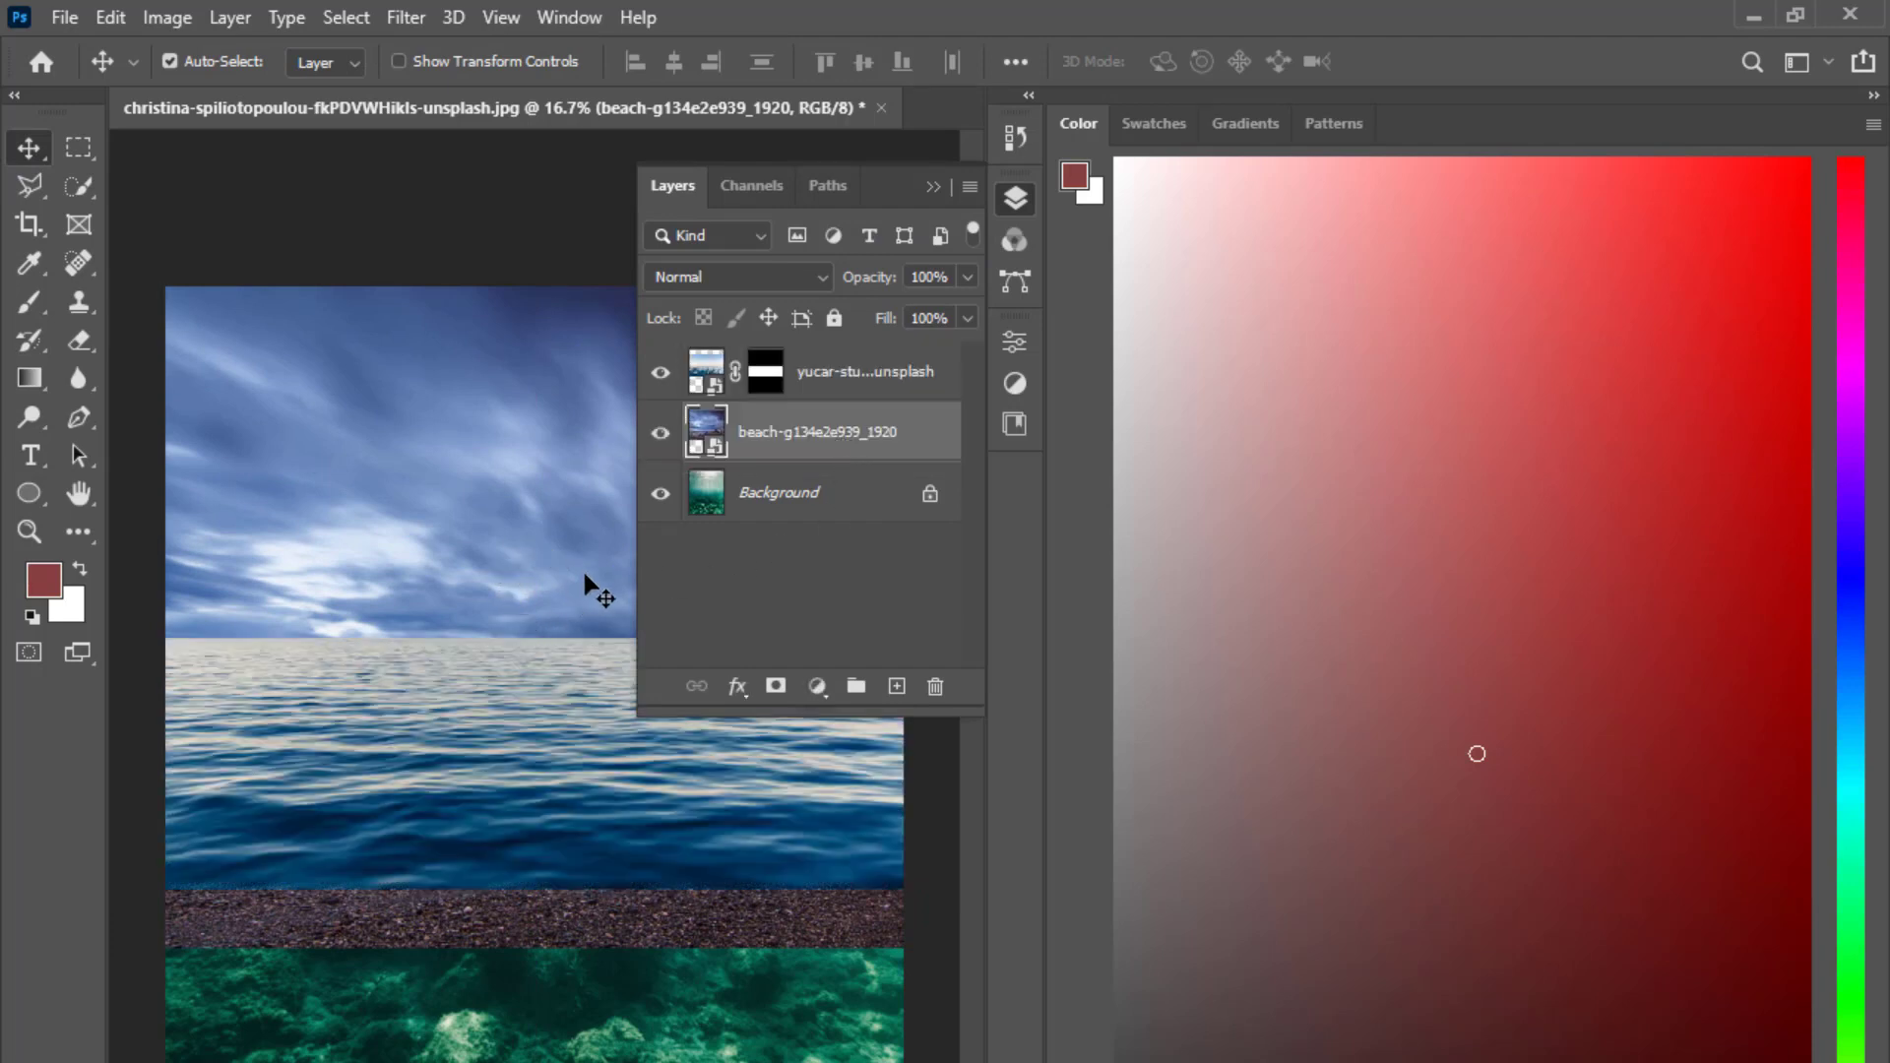
drag(528, 578, 516, 433)
click(931, 187)
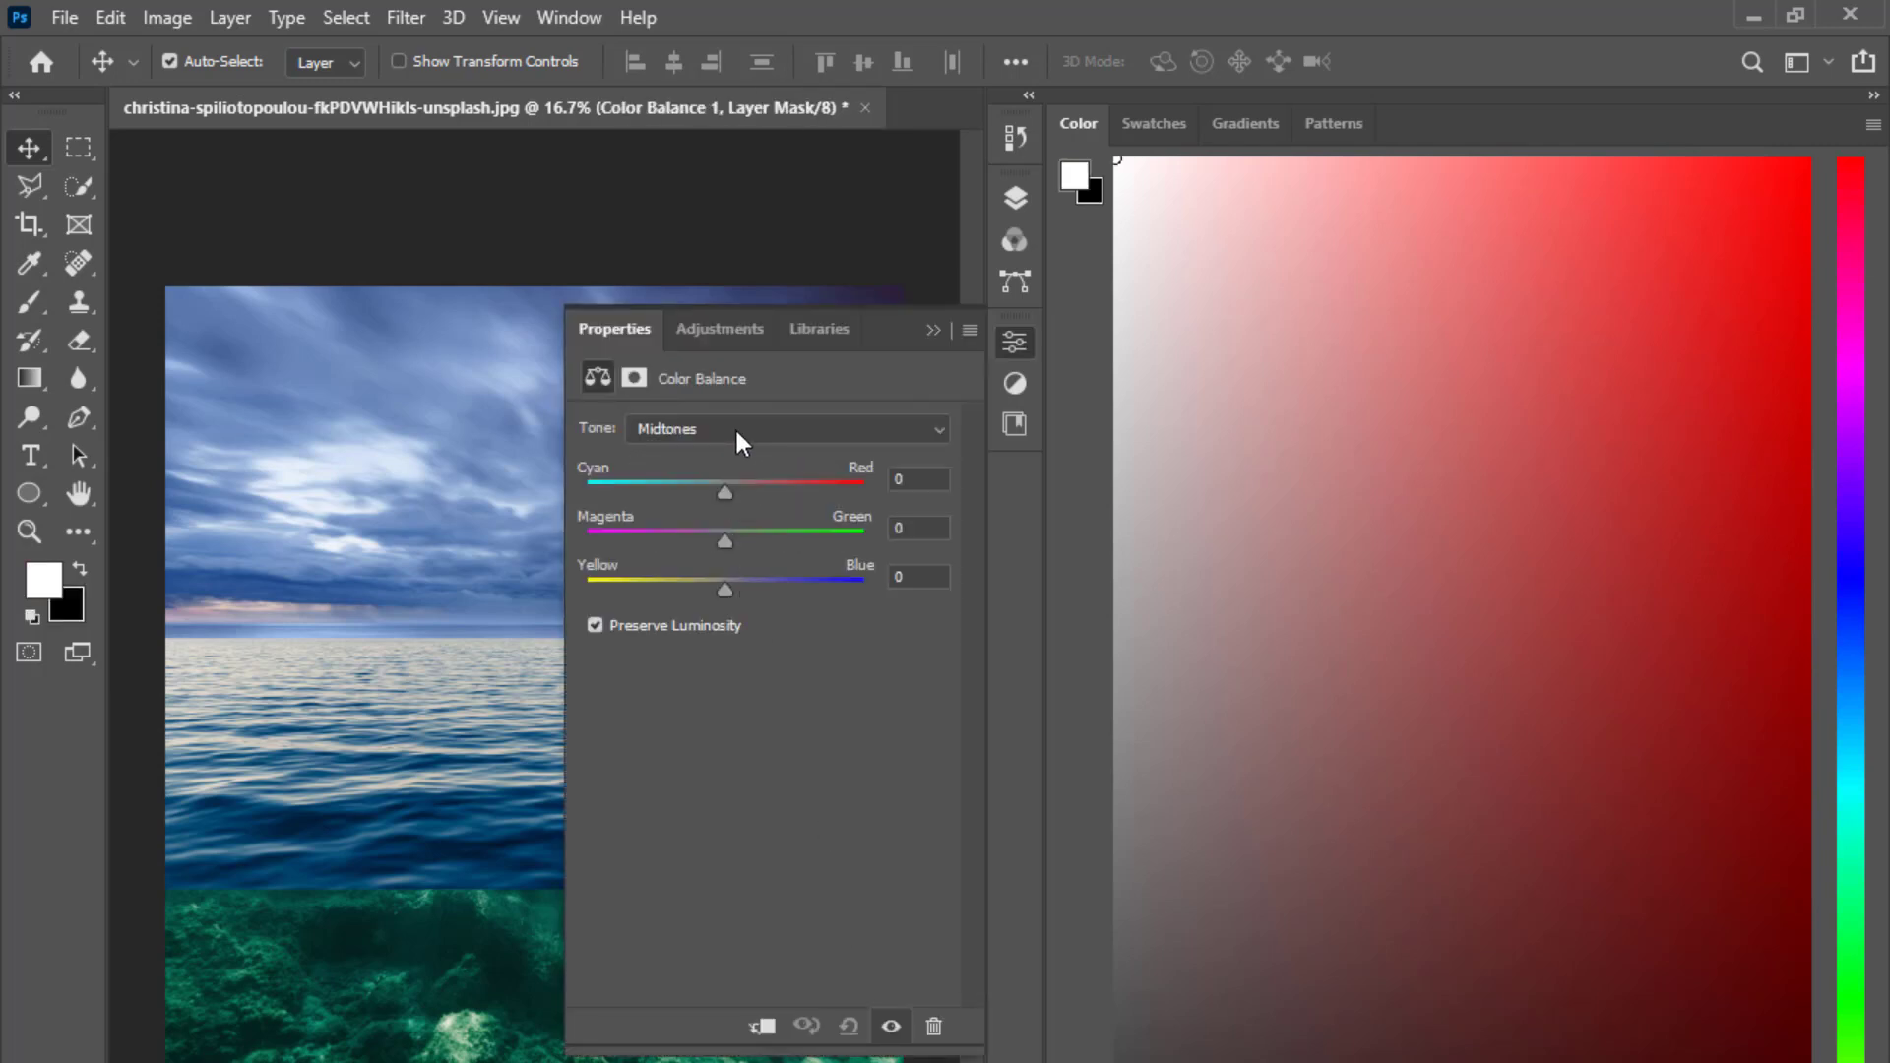
Delete the Color Balance adjustment layer above the Background.
click(931, 330)
click(1017, 198)
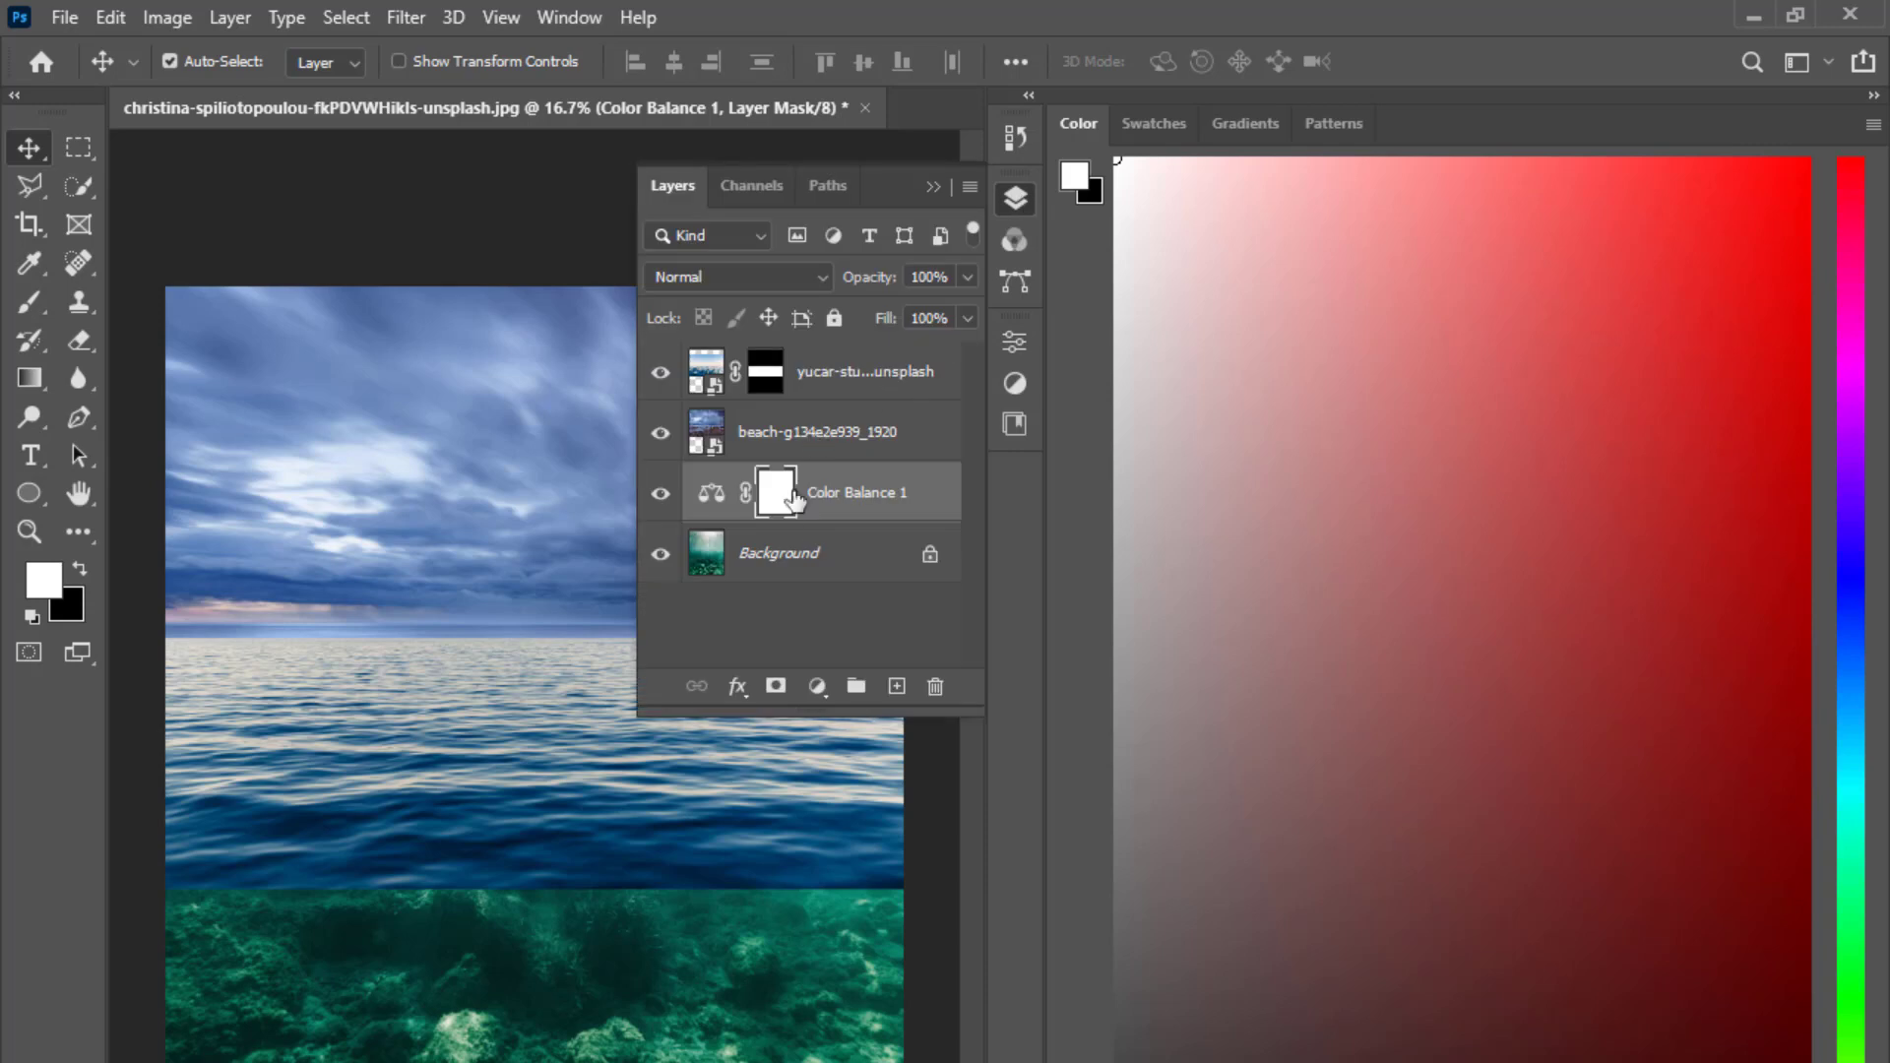
key(Delete)
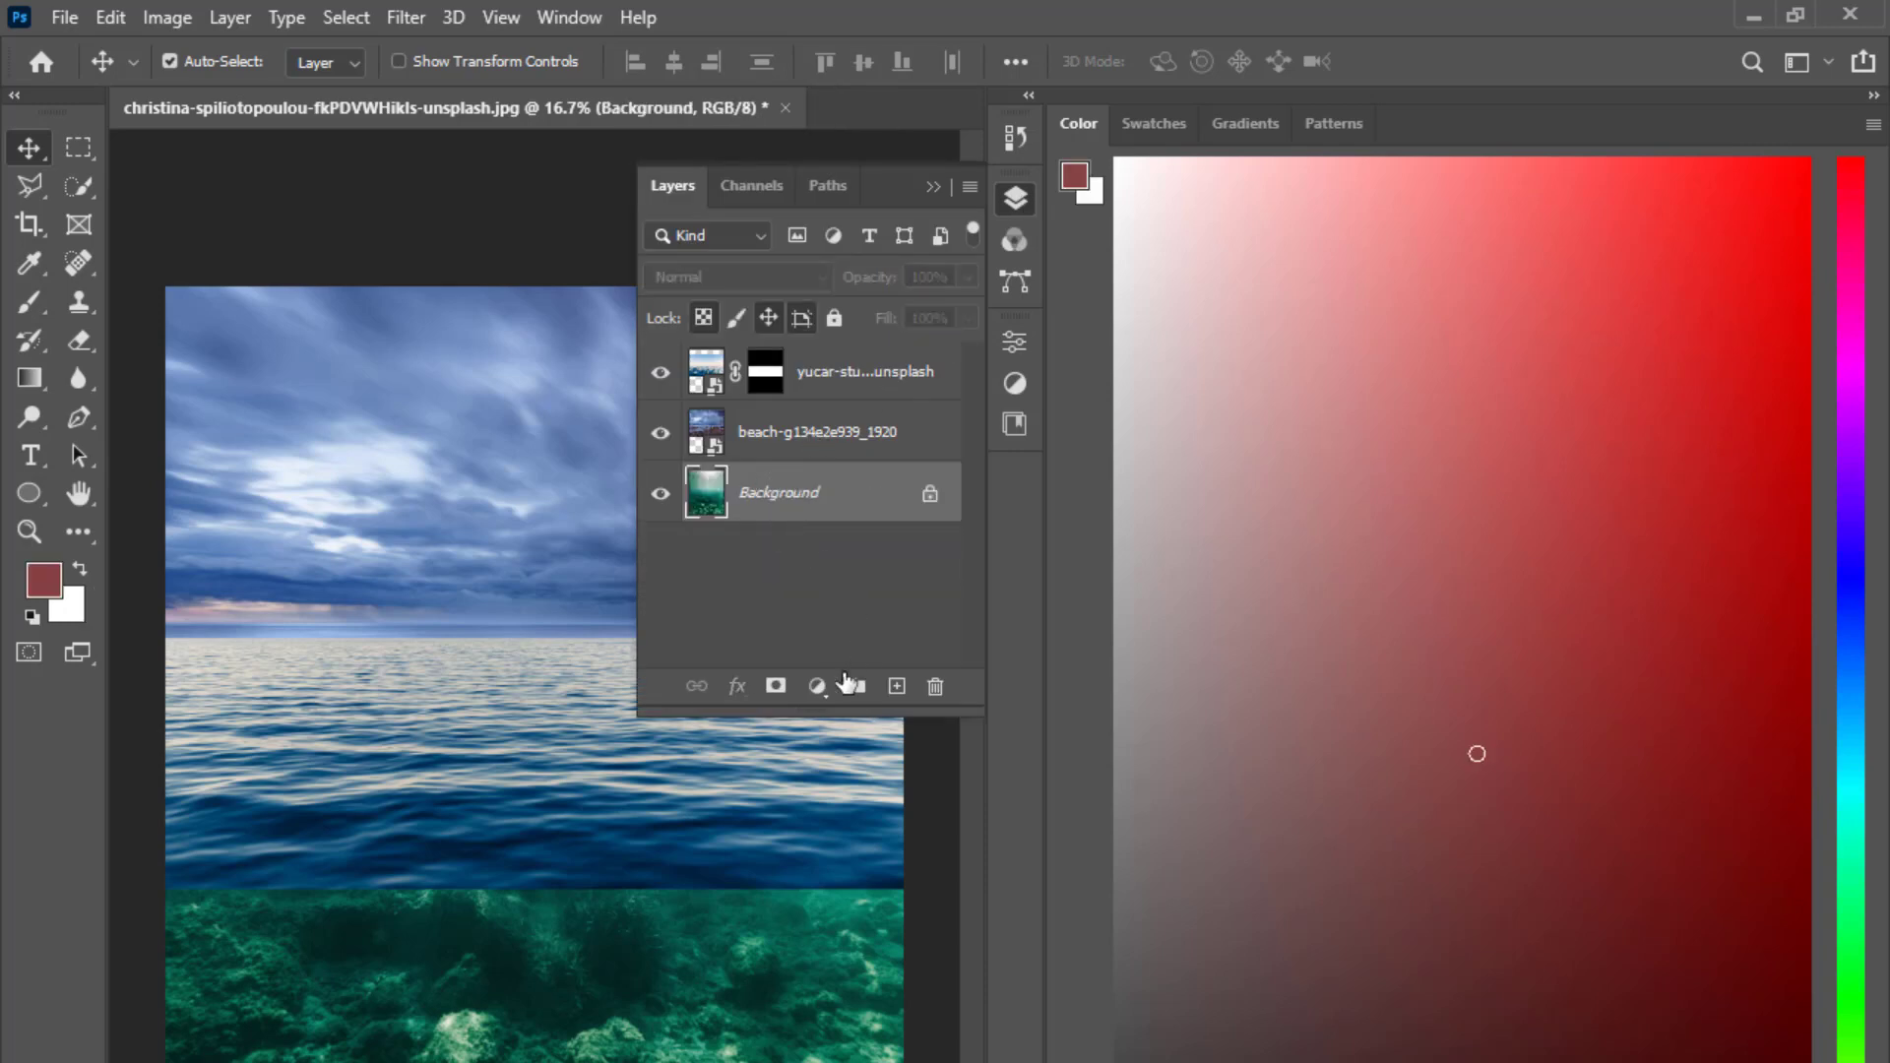
Add a Channel Mixer adjustment above the Background and, for the Green output channel, set Blue to -25% and Green to +88%.
click(817, 686)
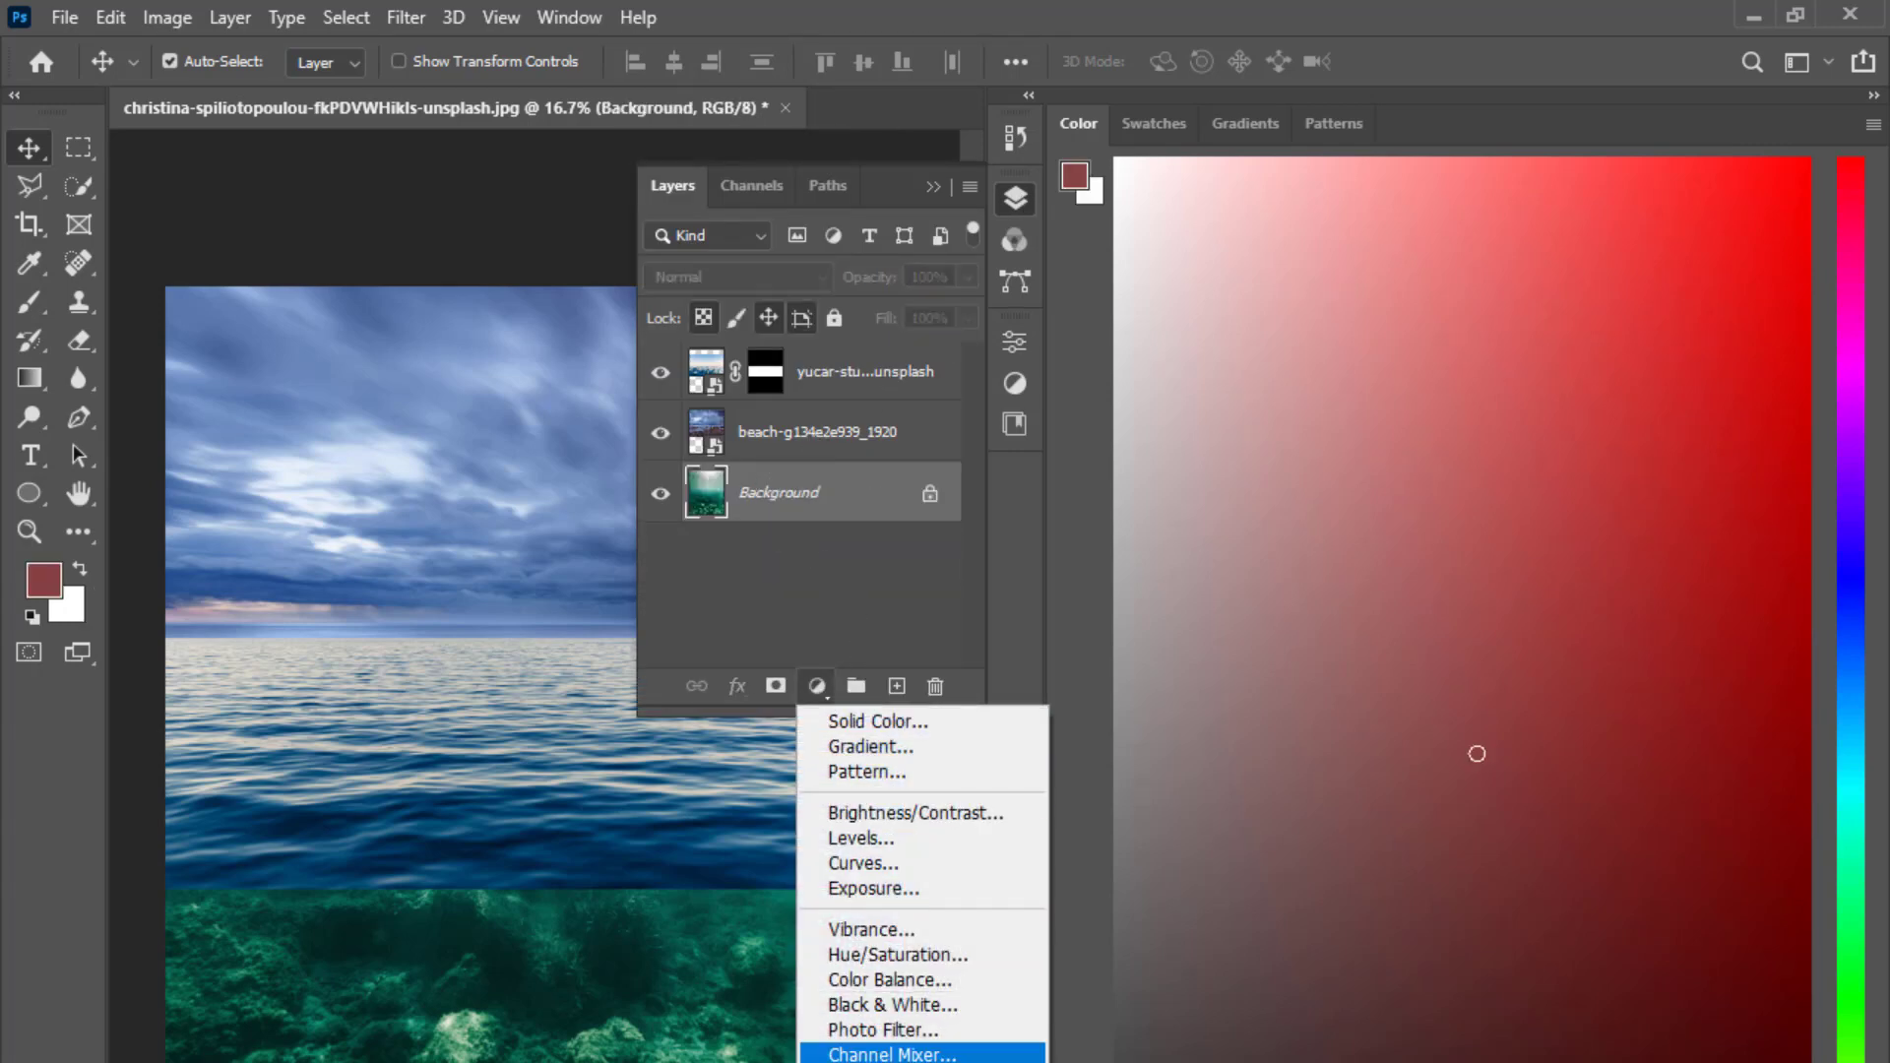
click(866, 1053)
click(759, 458)
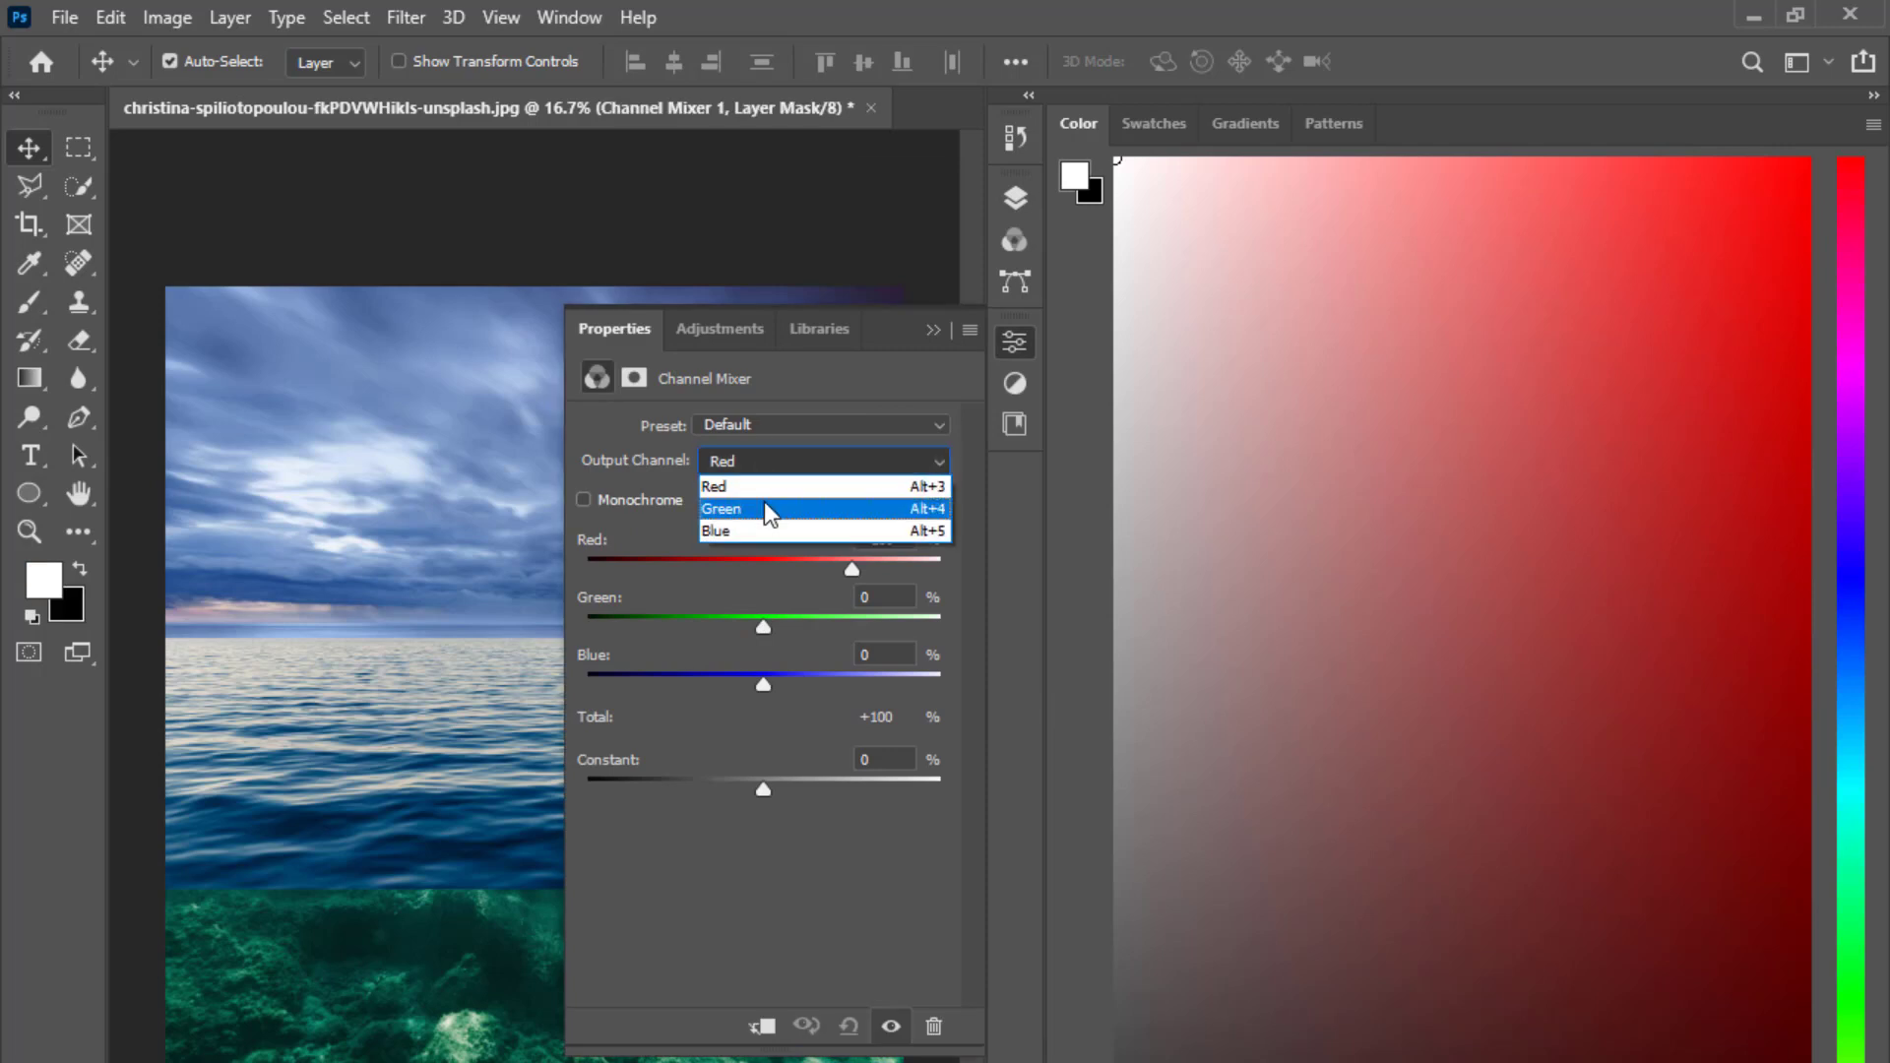
click(764, 502)
mouse_move(764, 681)
mouse_down()
mouse_move(802, 677)
mouse_move(743, 690)
mouse_up()
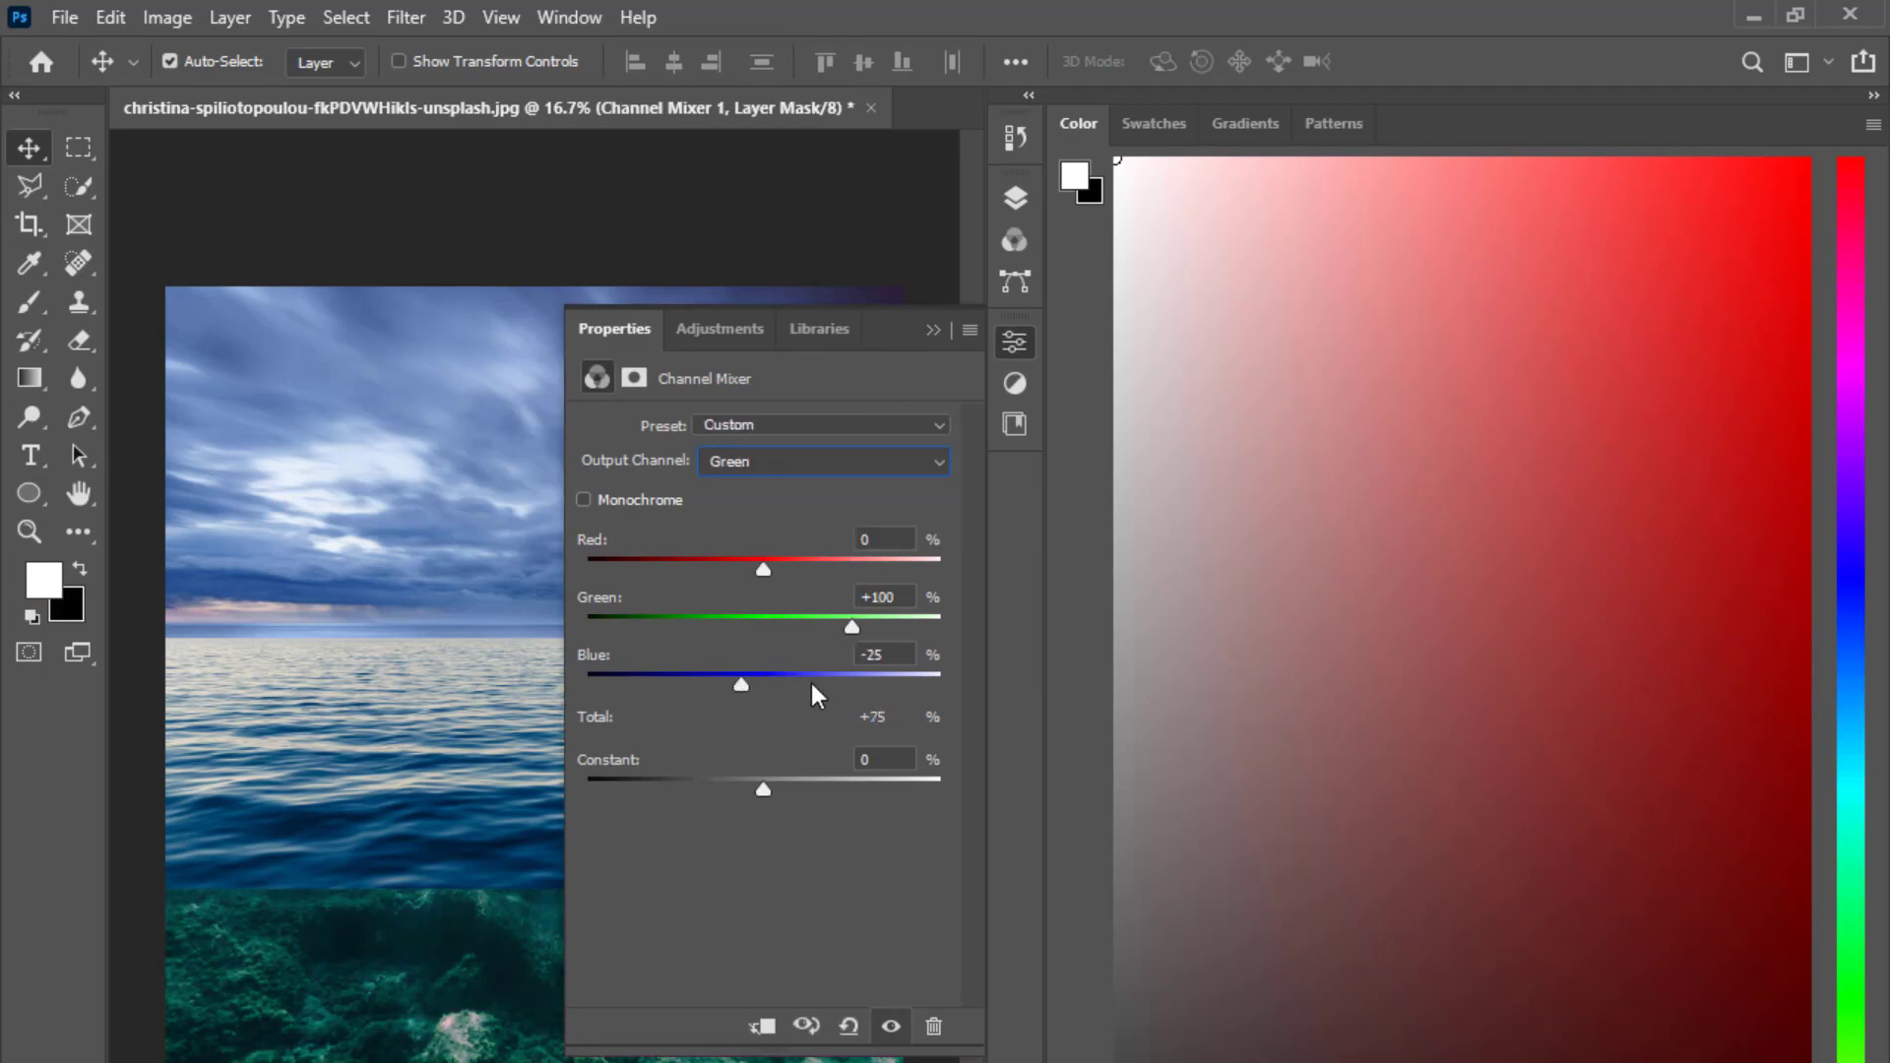
mouse_move(843, 635)
mouse_down()
mouse_move(823, 632)
mouse_move(844, 637)
mouse_up()
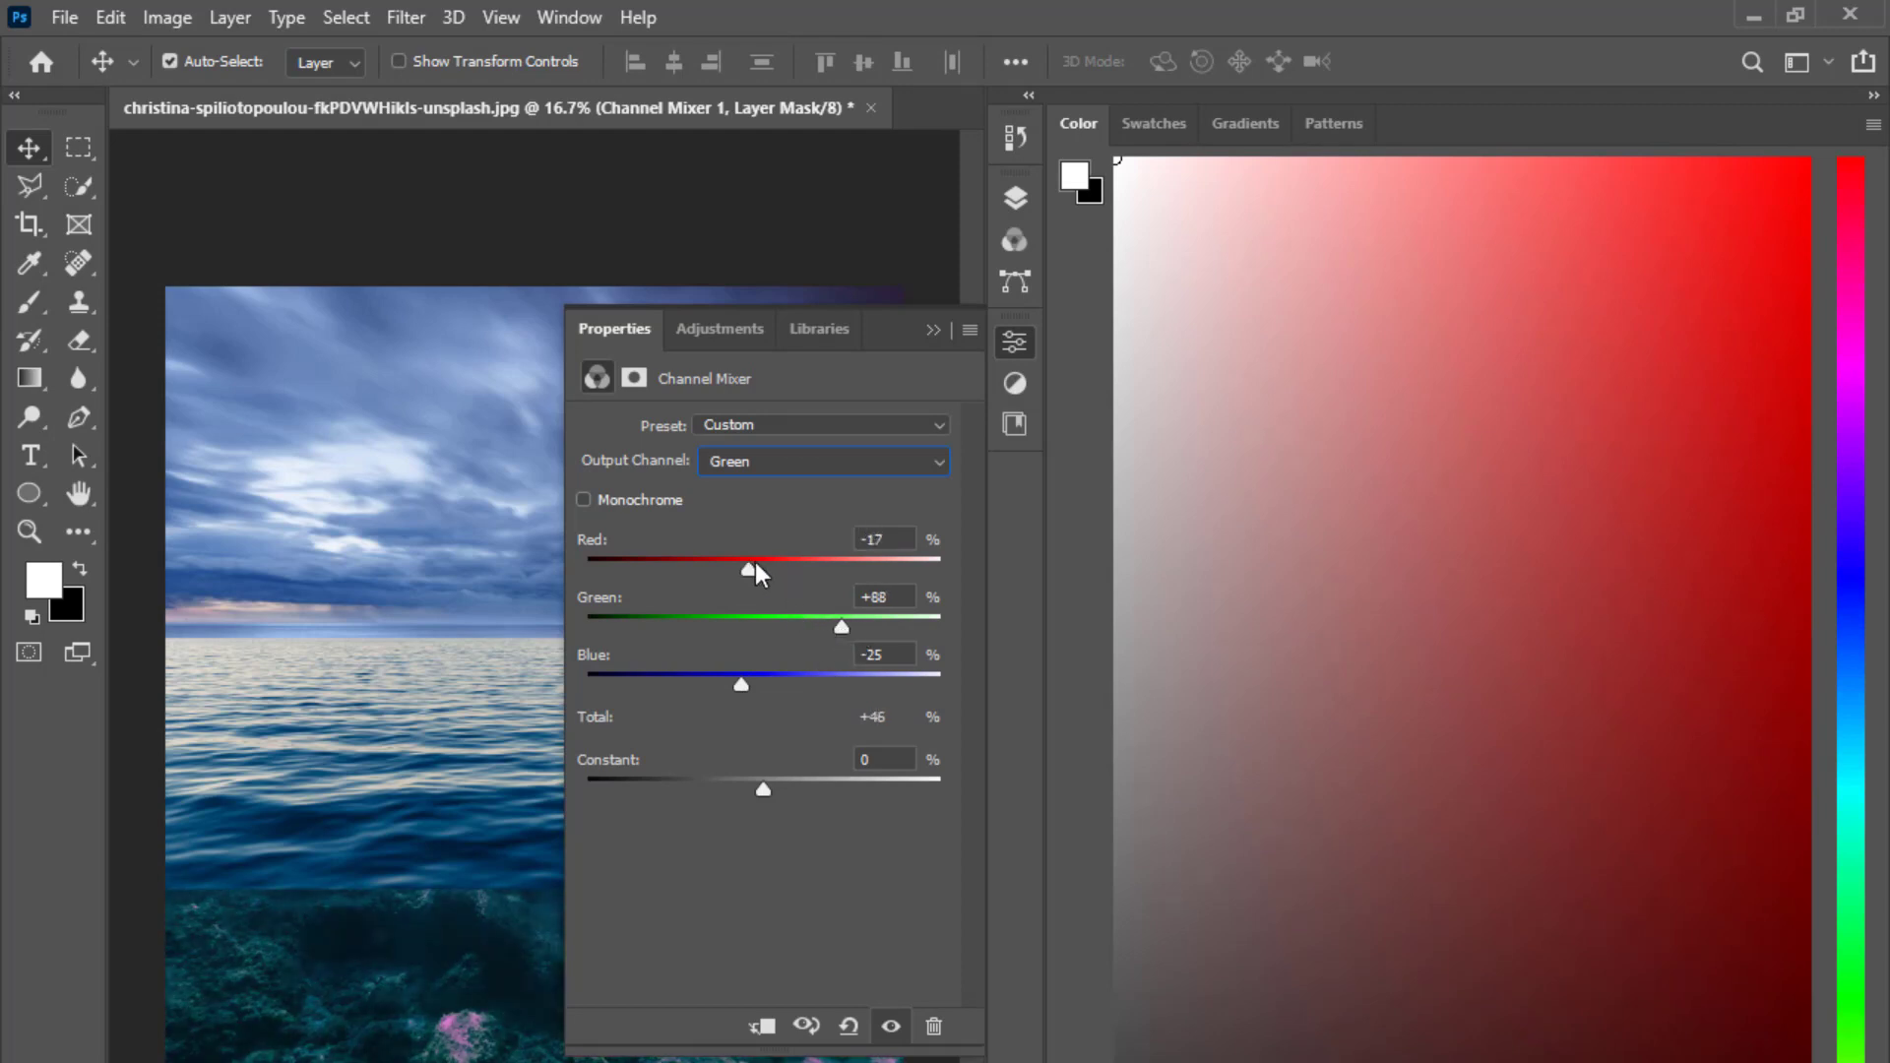
Refine the Channel Mixer's Green output with Red at +43%, Blue at -47% and Constant at -2%.
mouse_move(755, 563)
mouse_down()
mouse_move(798, 567)
mouse_move(770, 563)
mouse_up()
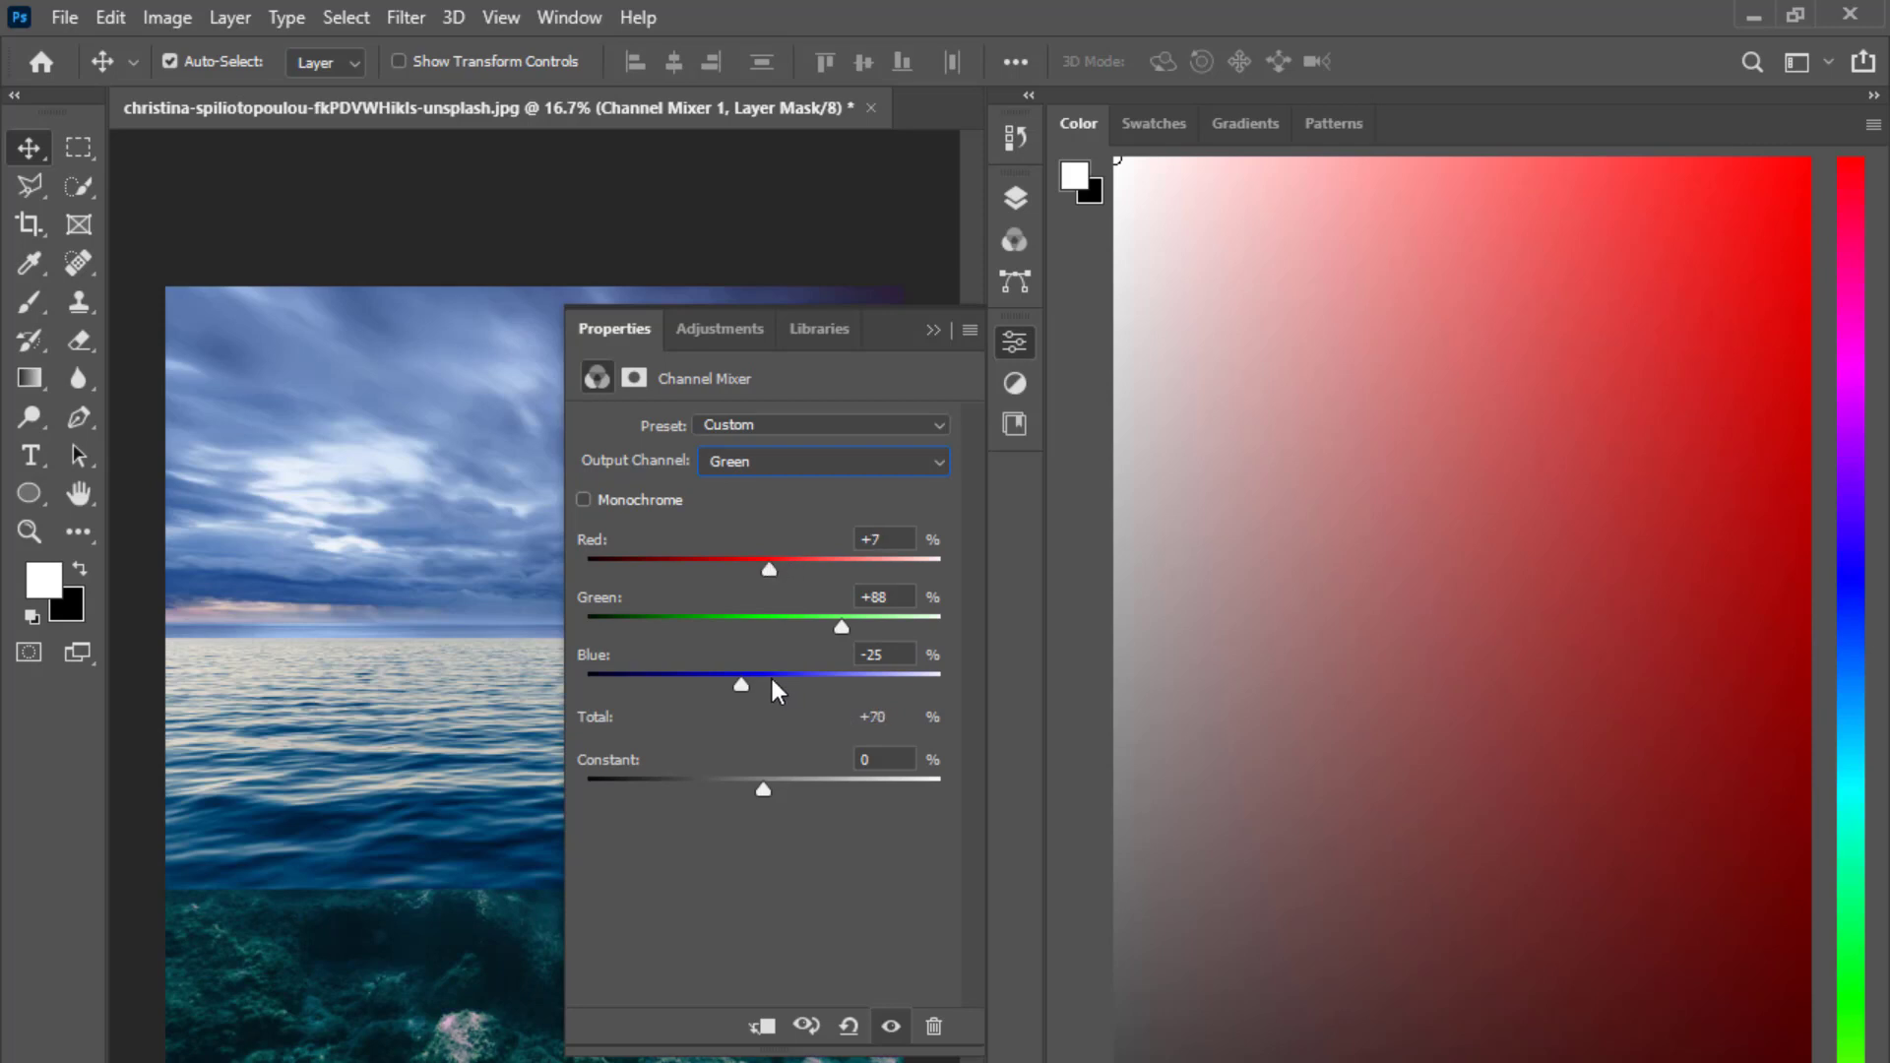
drag(740, 679, 721, 683)
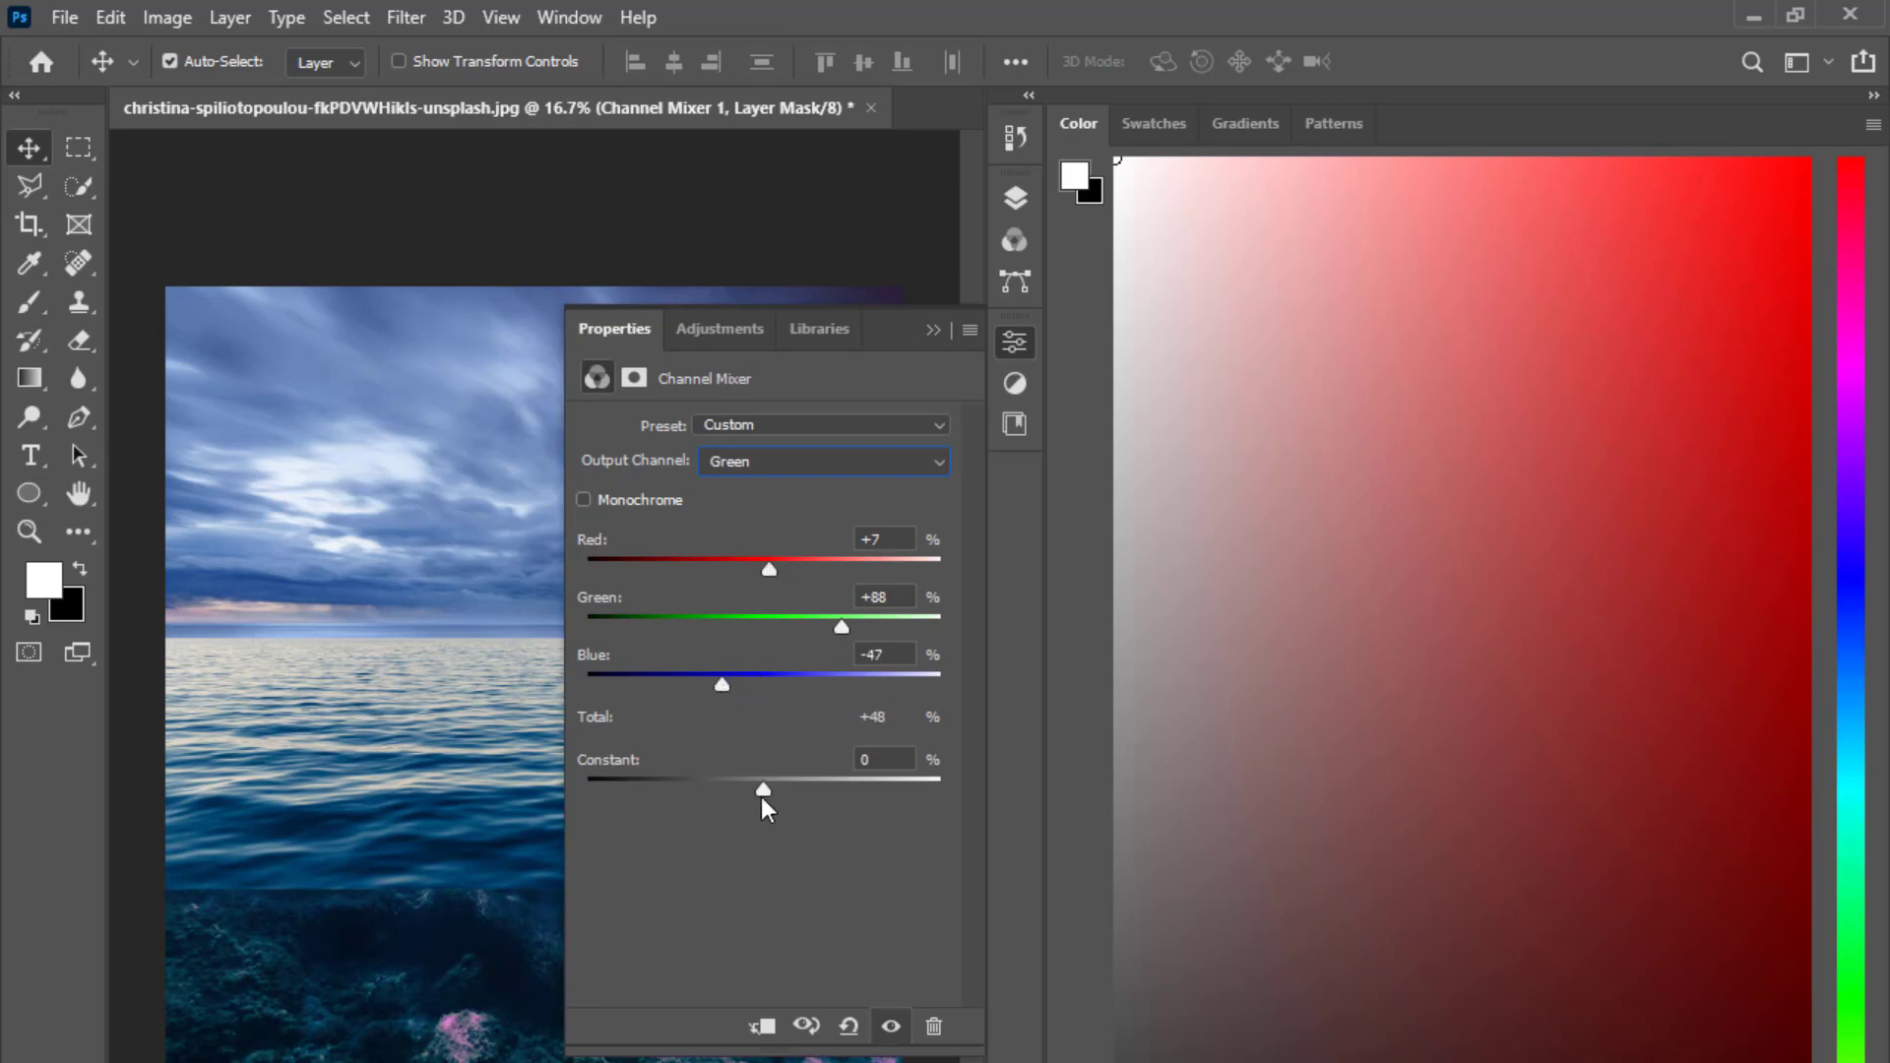
drag(778, 785, 759, 785)
drag(772, 573, 801, 569)
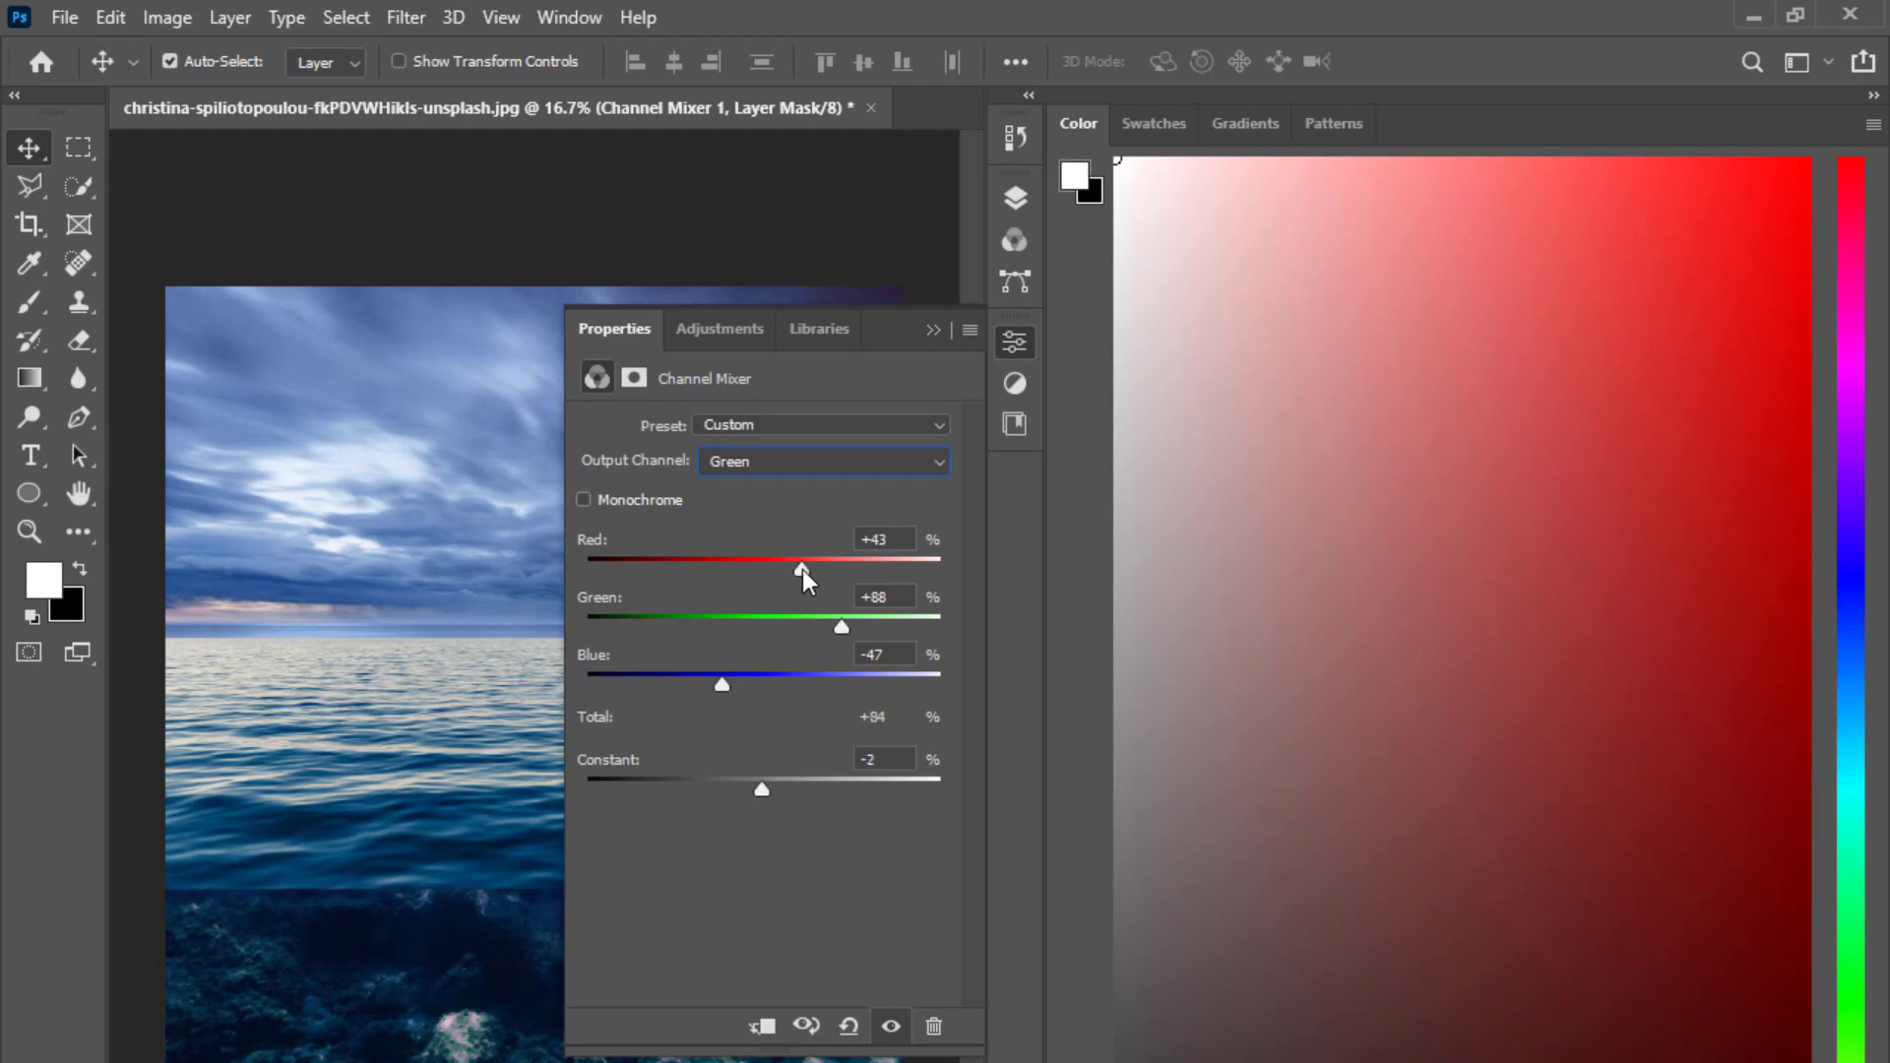
click(934, 330)
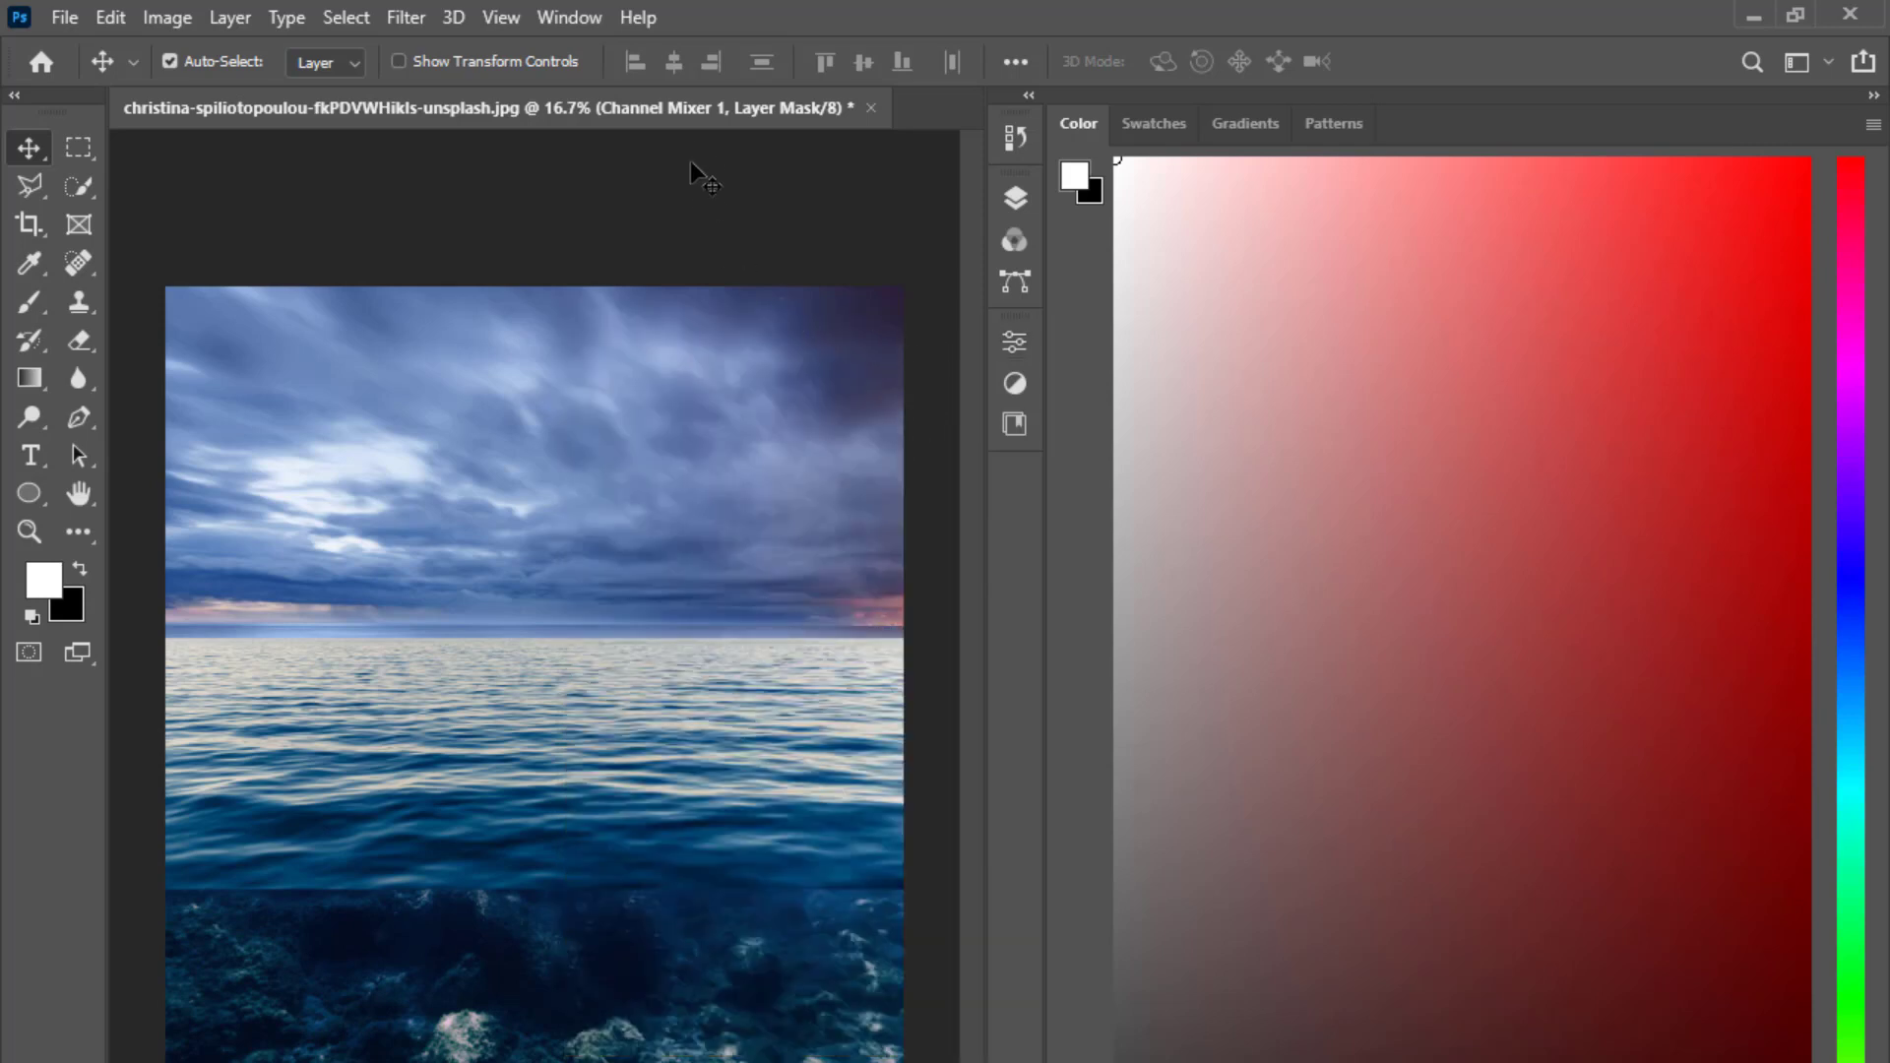
click(687, 200)
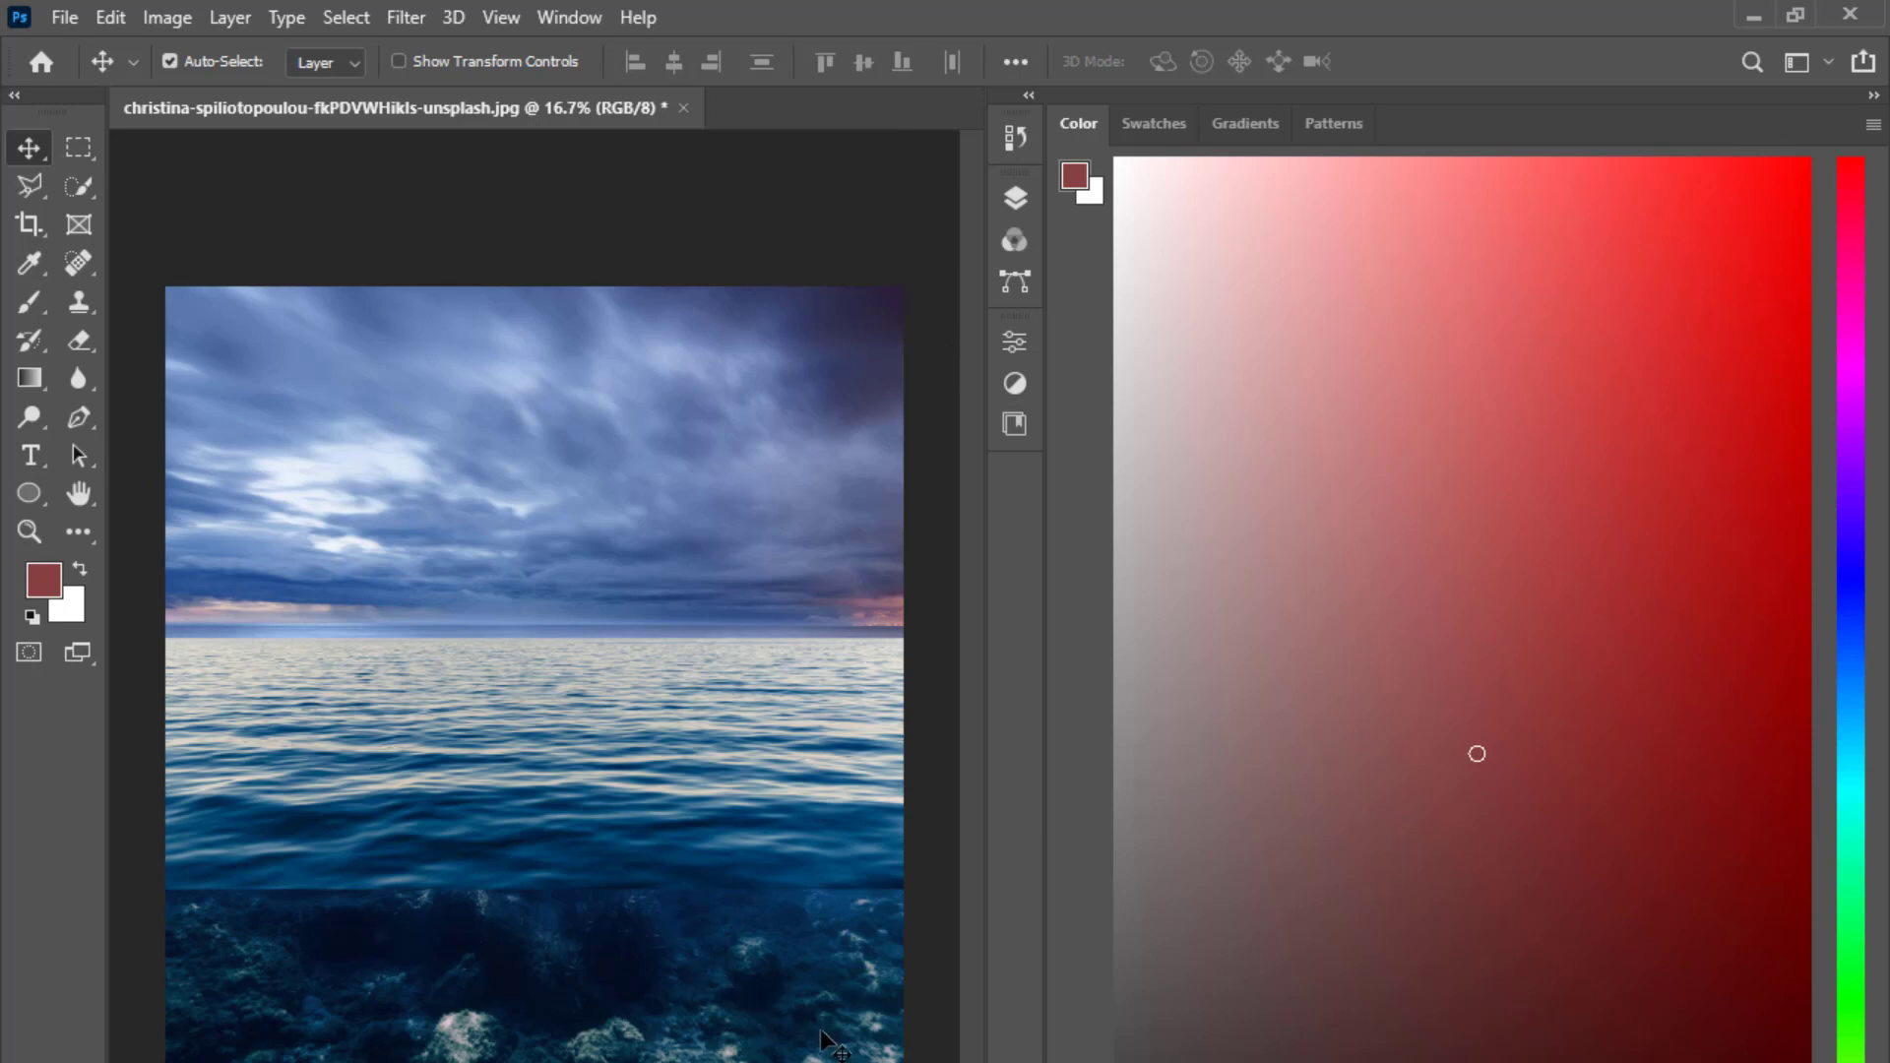
Add an empty layer mask to the beach layer, with the Brush tool active.
click(1026, 214)
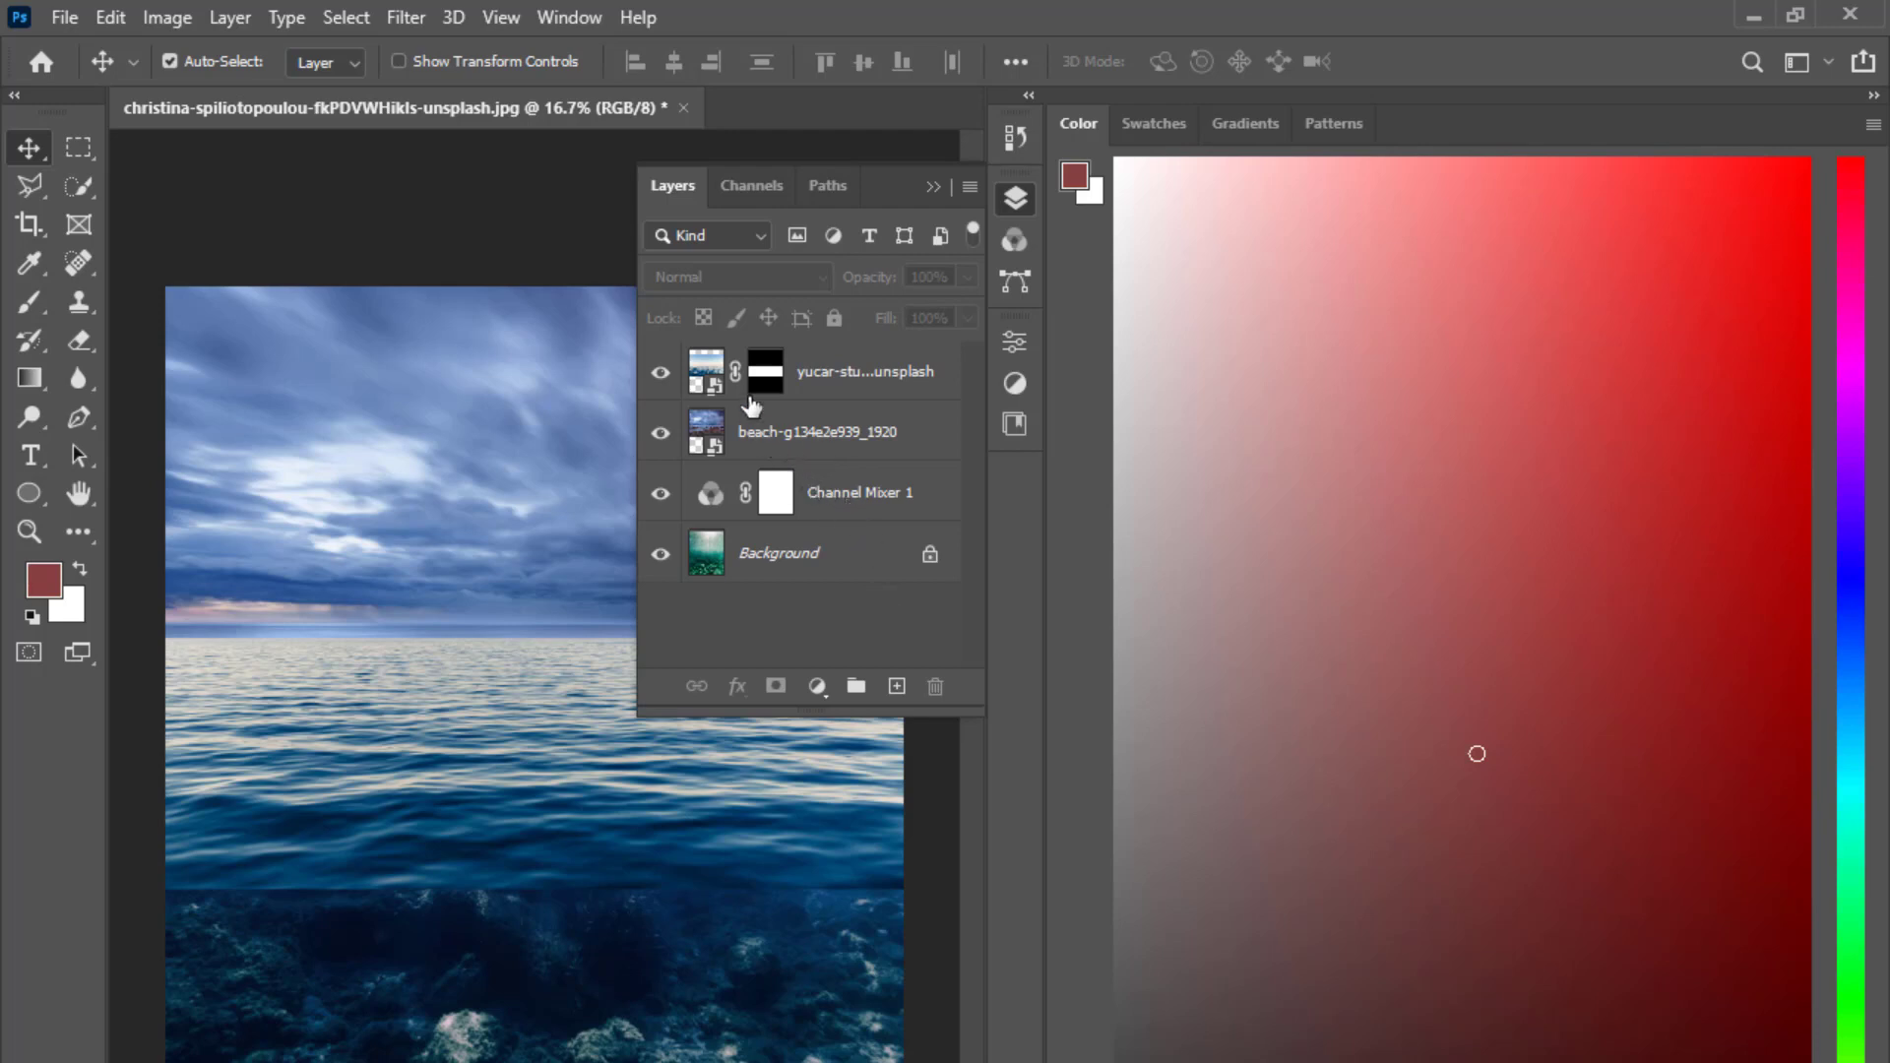
click(717, 441)
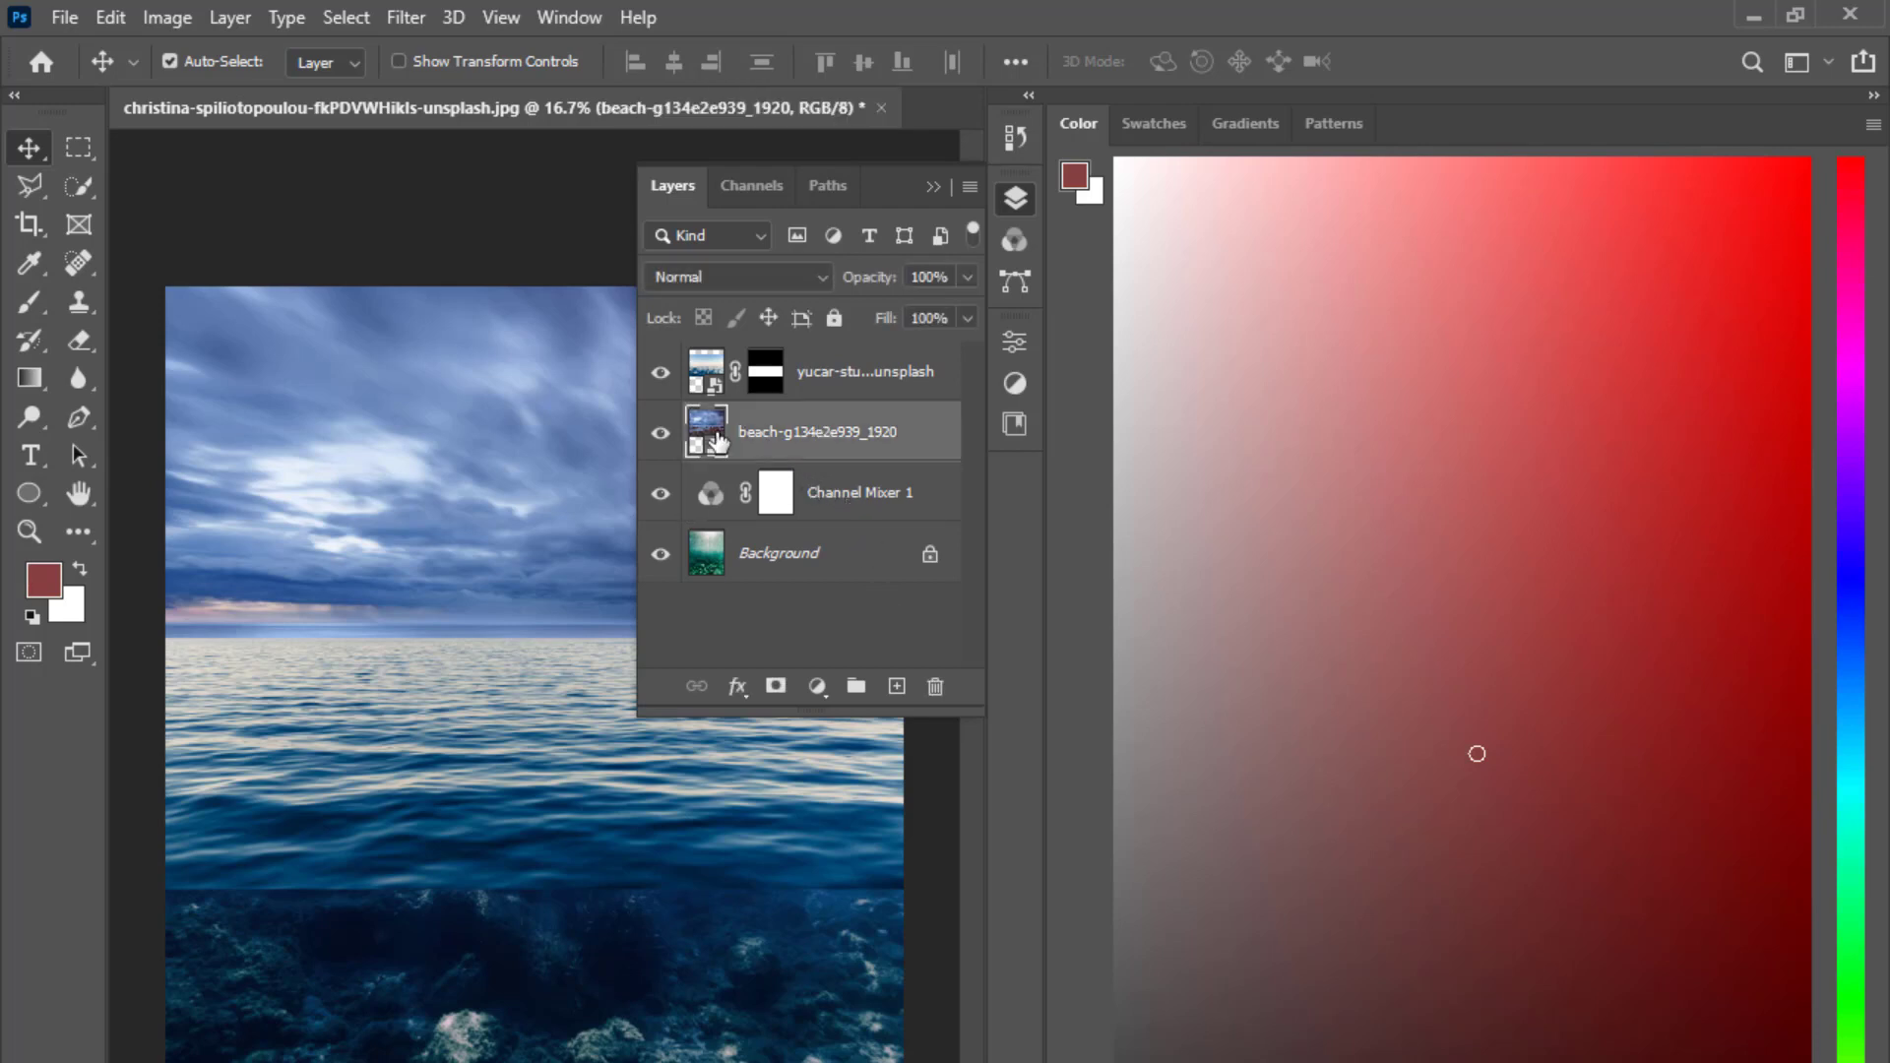
key(b)
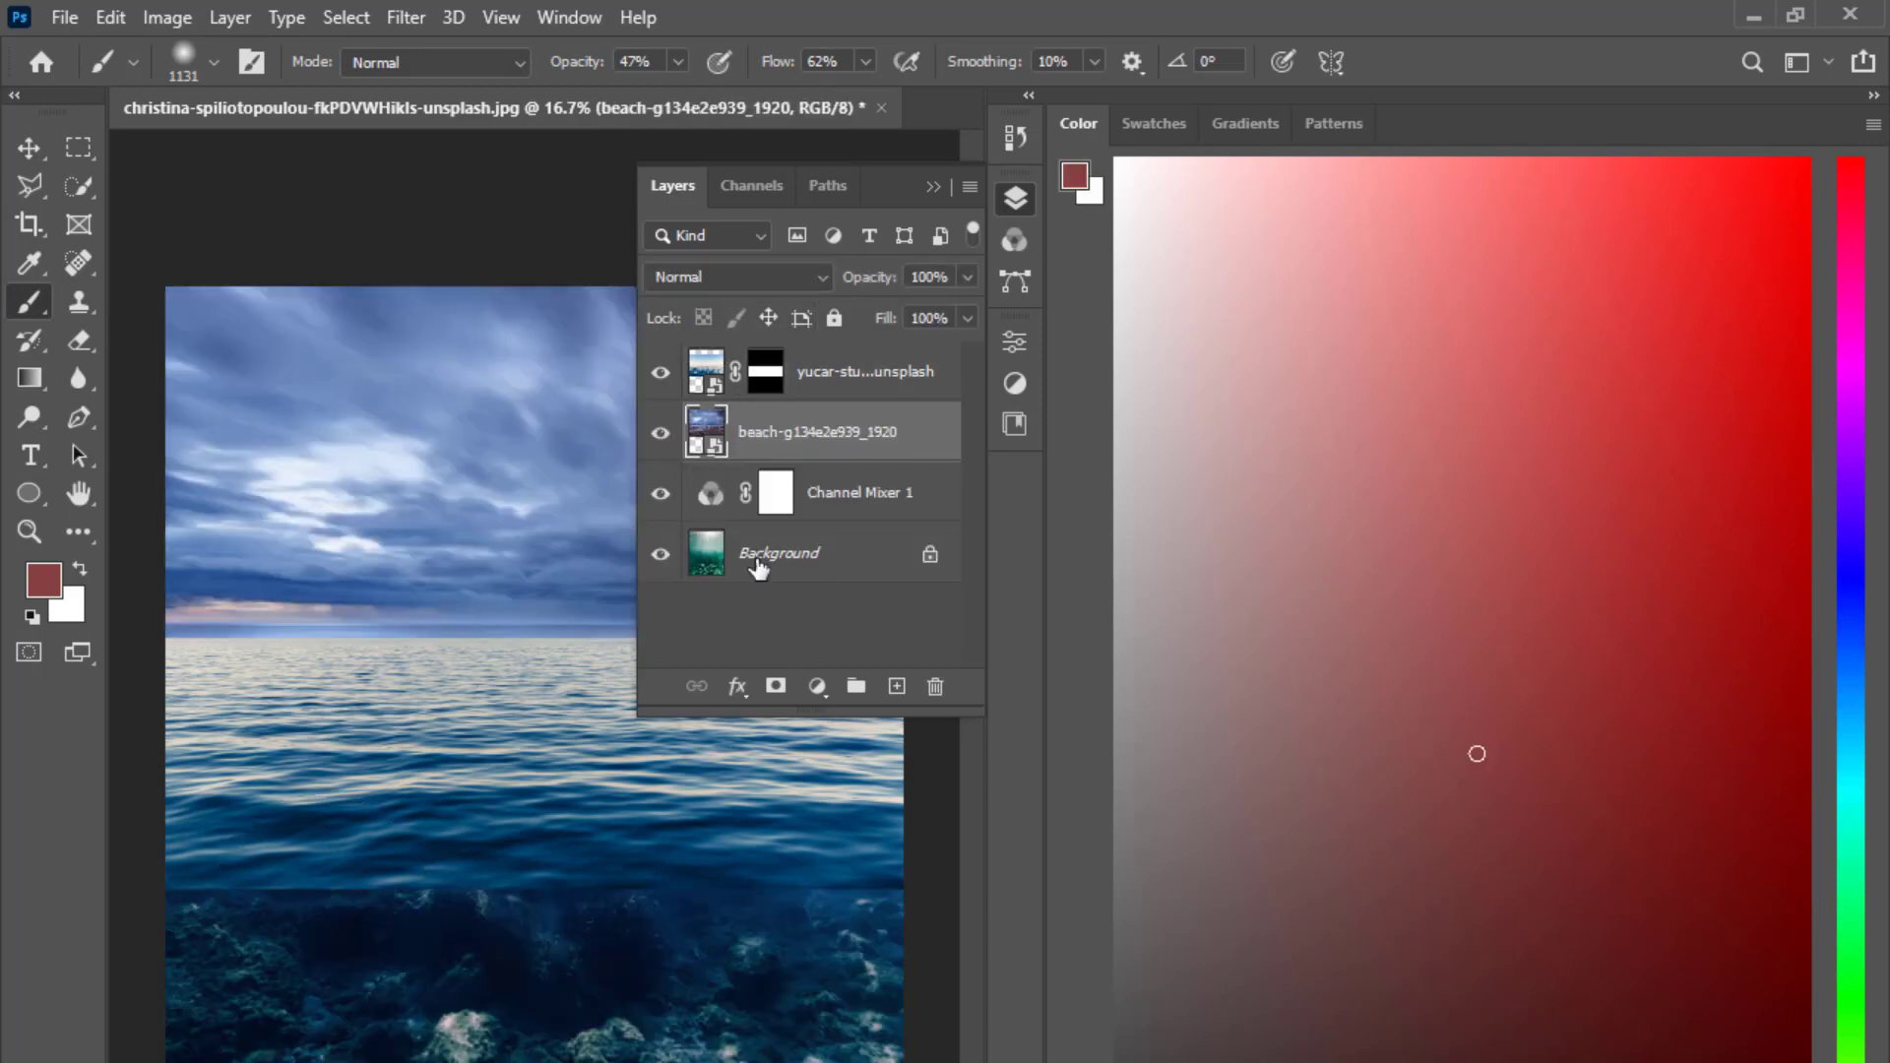
click(776, 686)
Paint on the sea layer's mask with a black 300 px soft brush along the water's lower edge to blend it into the seabed.
key(d)
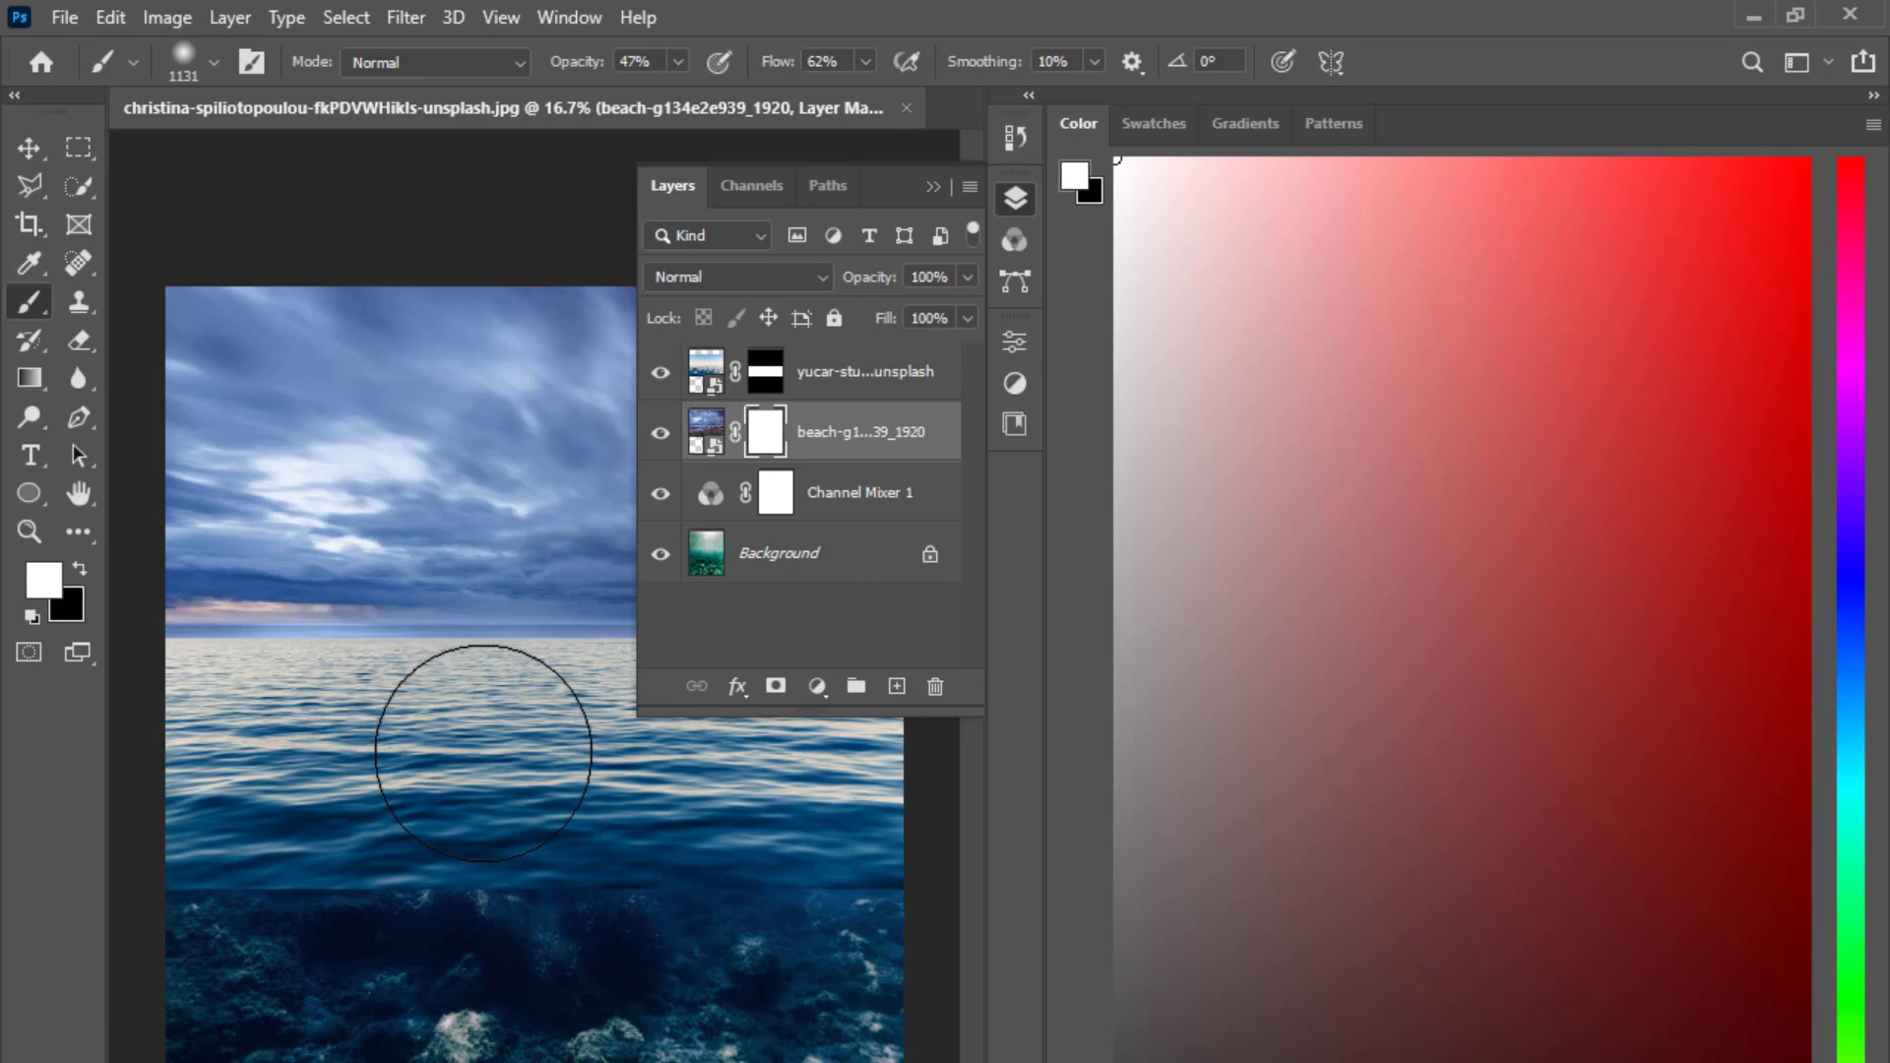
key([)
key([)
key(bracketleft)
key(bracketleft)
key(bracketleft)
key(bracketleft)
key(bracketleft)
key(bracketleft)
key(bracketleft)
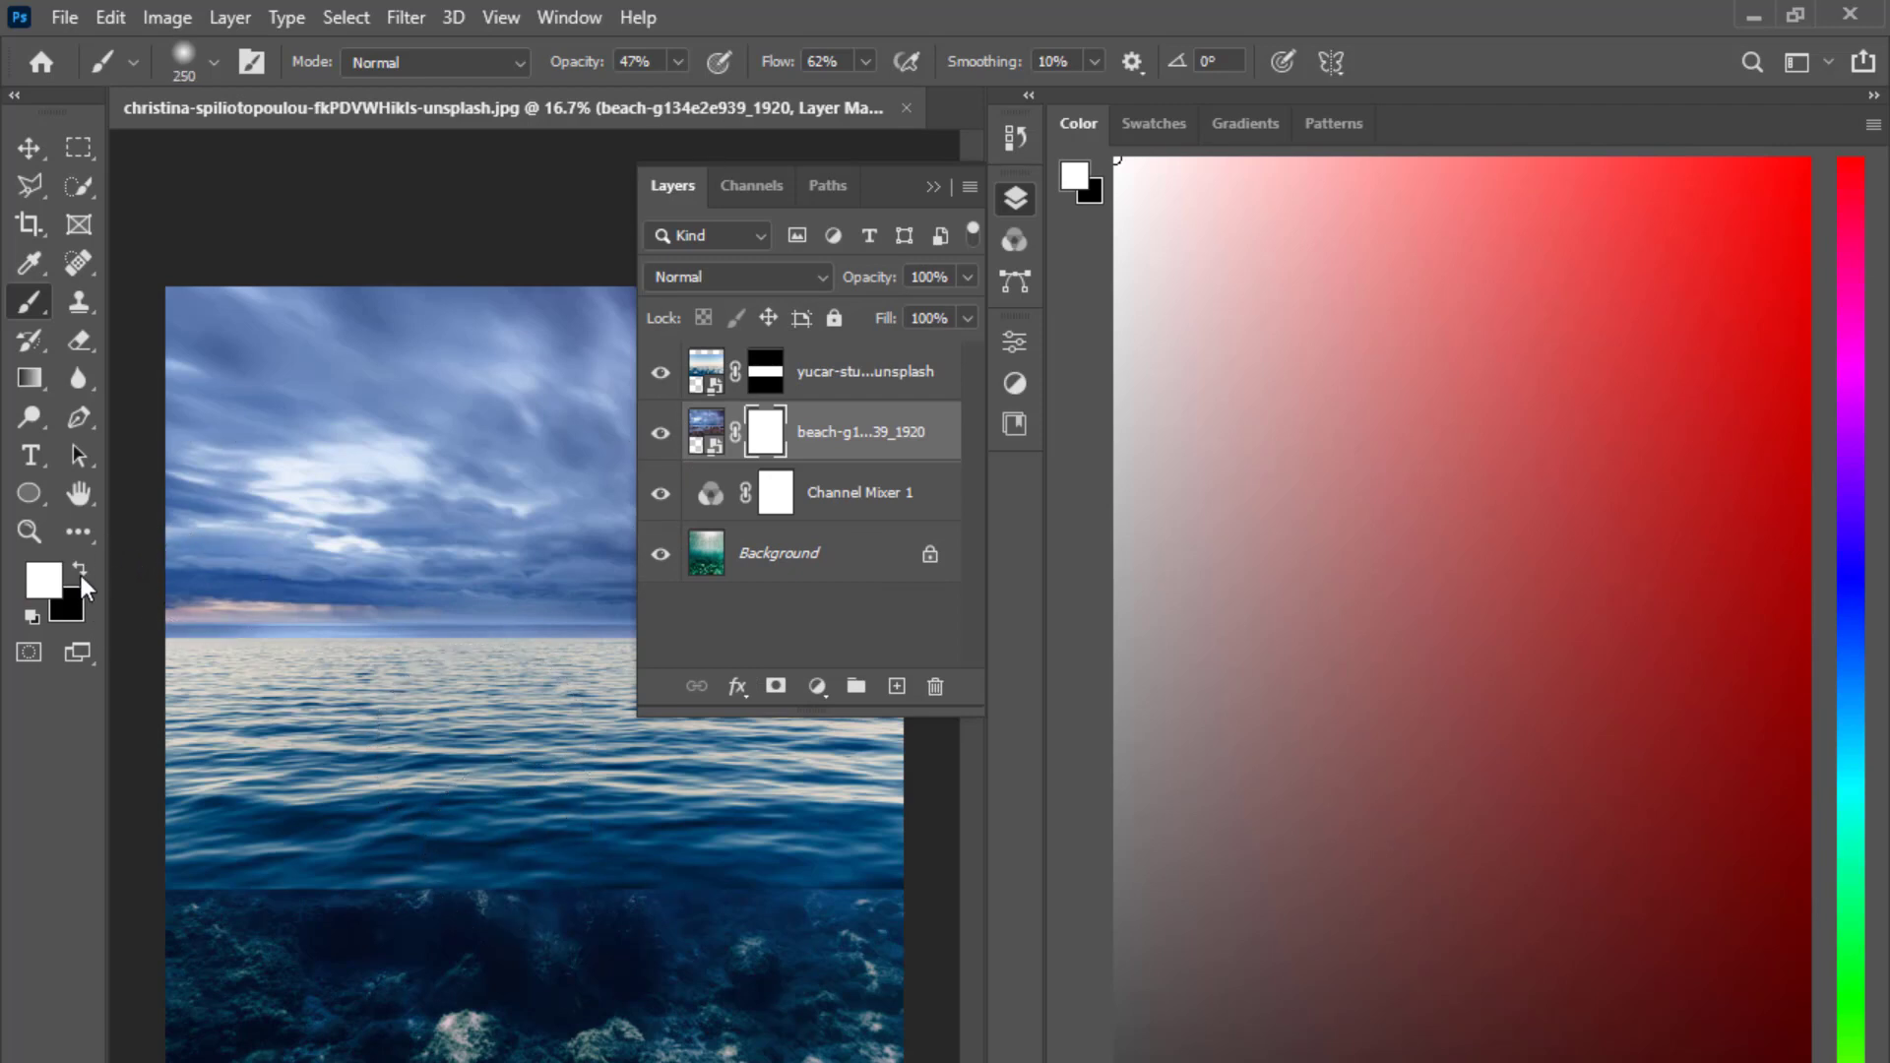
key(x)
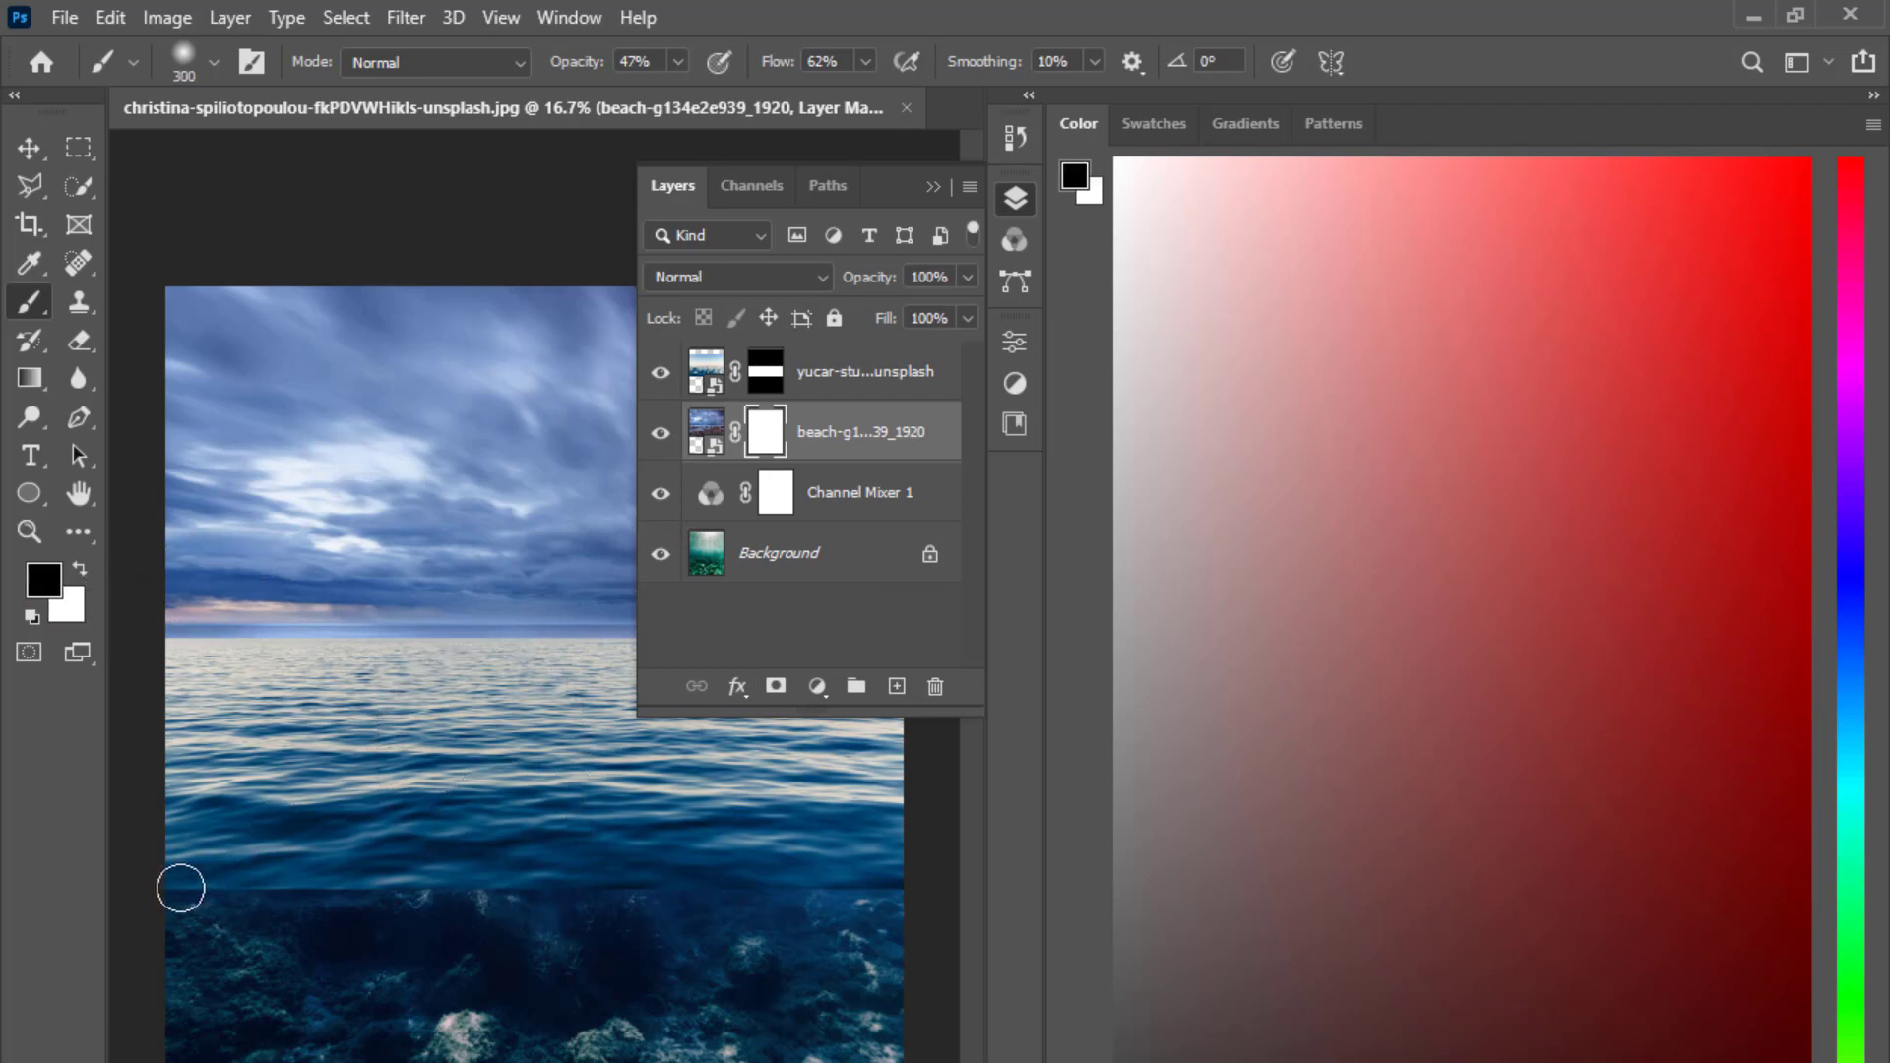
click(660, 433)
click(660, 433)
click(767, 372)
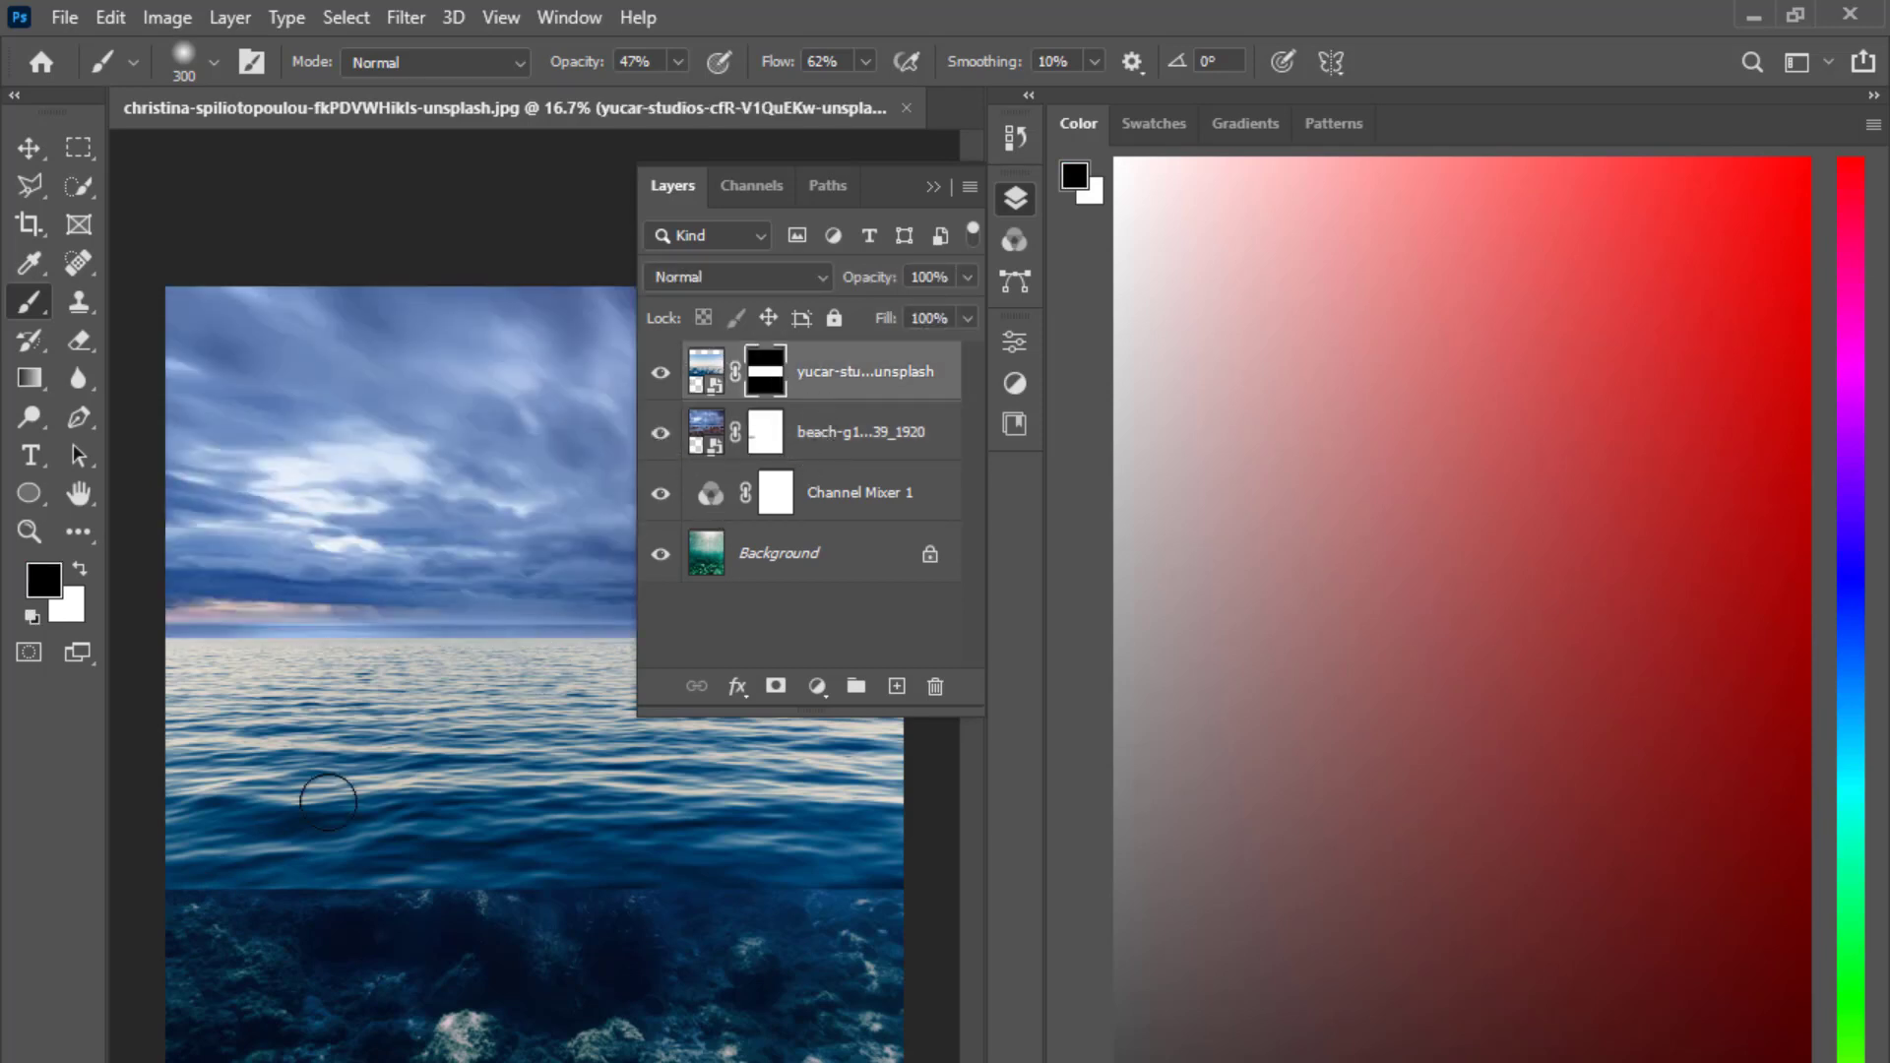
mouse_move(180, 886)
mouse_down()
mouse_move(318, 900)
mouse_move(145, 910)
mouse_move(857, 896)
mouse_move(586, 913)
mouse_move(980, 884)
mouse_move(758, 904)
mouse_move(868, 888)
mouse_move(216, 884)
mouse_move(428, 893)
mouse_up()
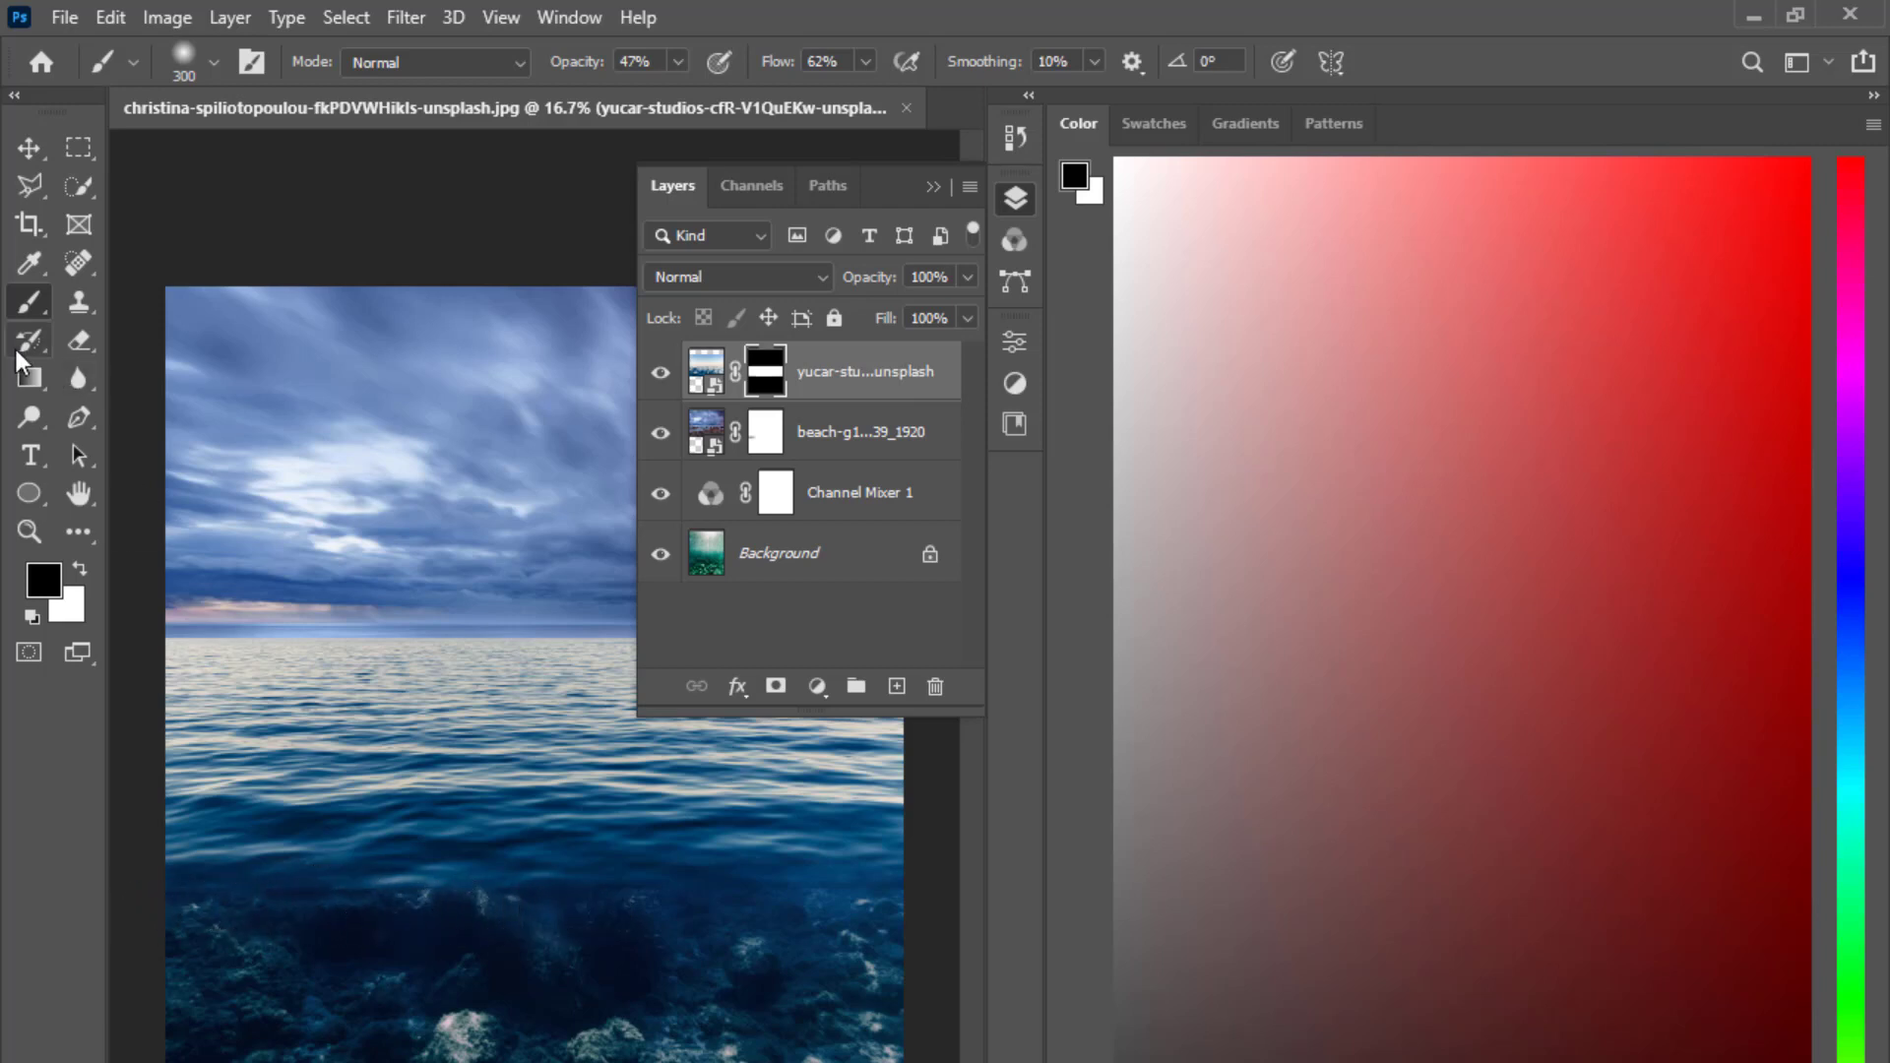
click(28, 147)
click(537, 199)
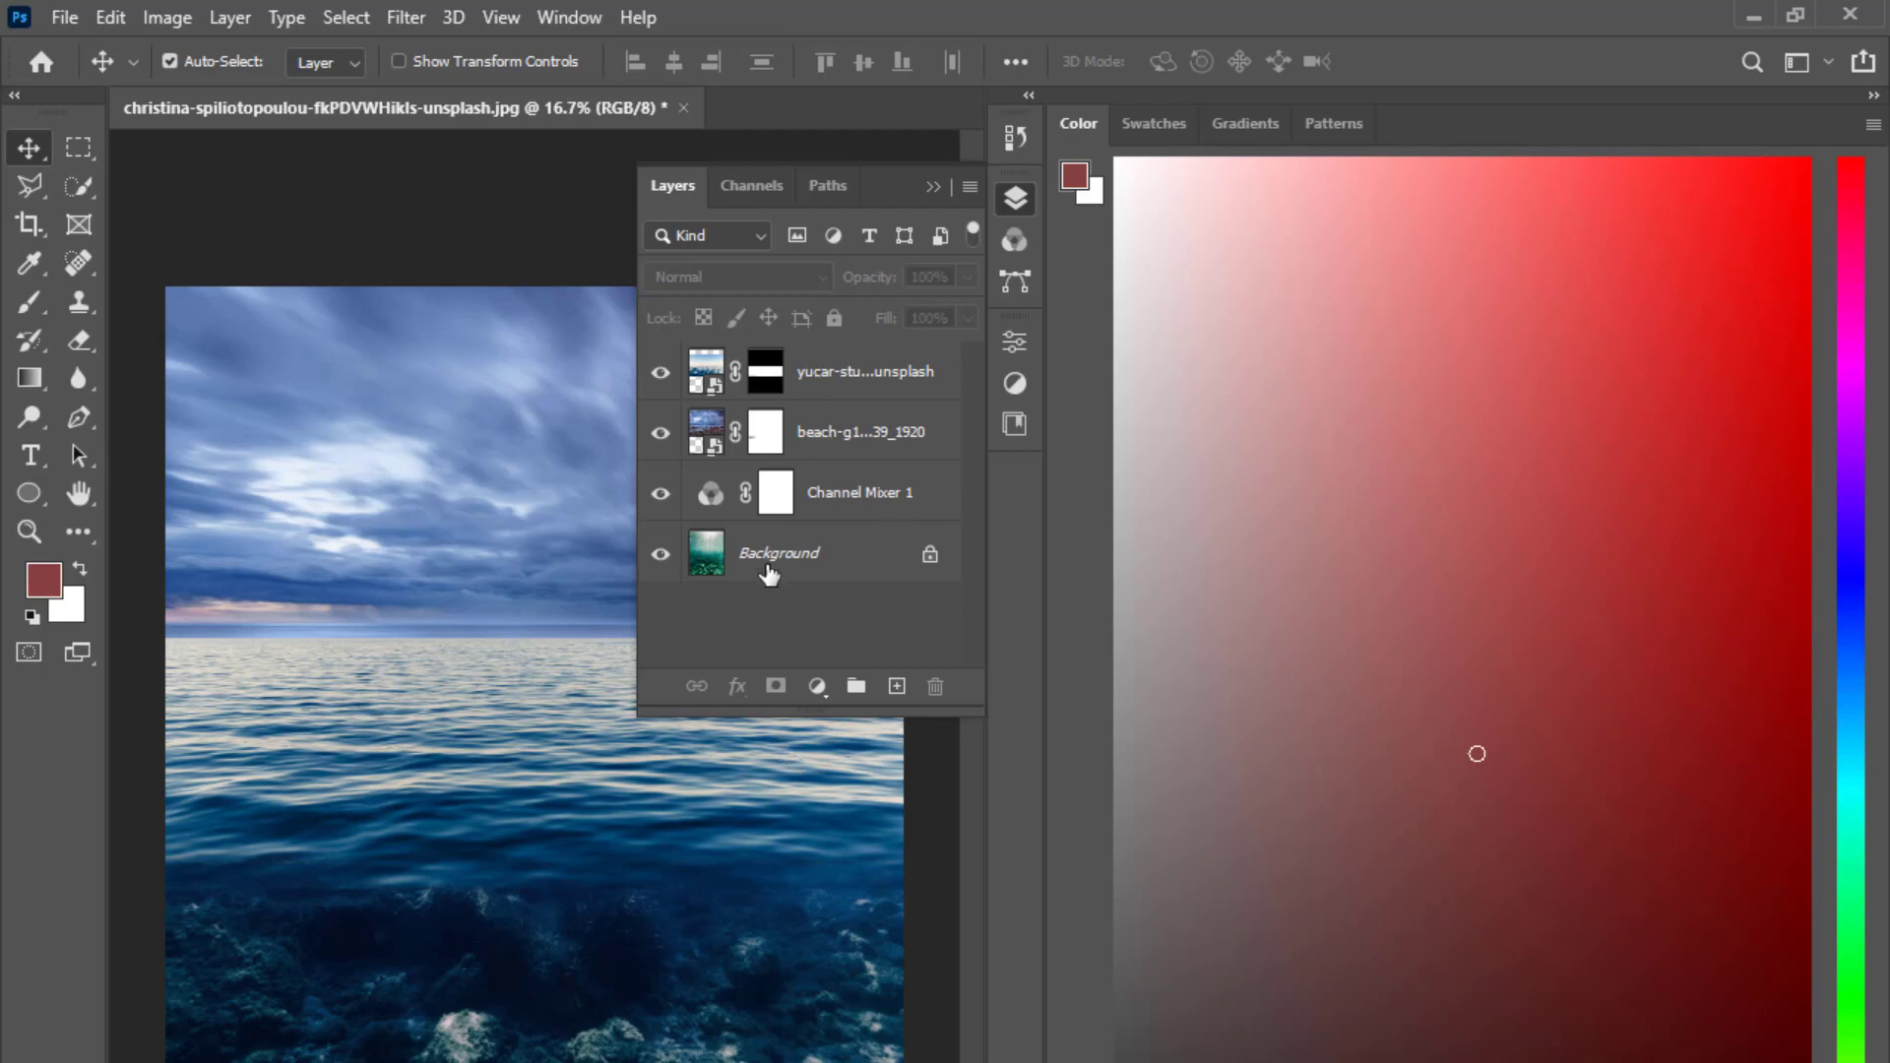
Open the turtle-g21ea16c99_1920 image as a separate document and unlock its background into a regular layer.
key(alt+Tab)
click(730, 577)
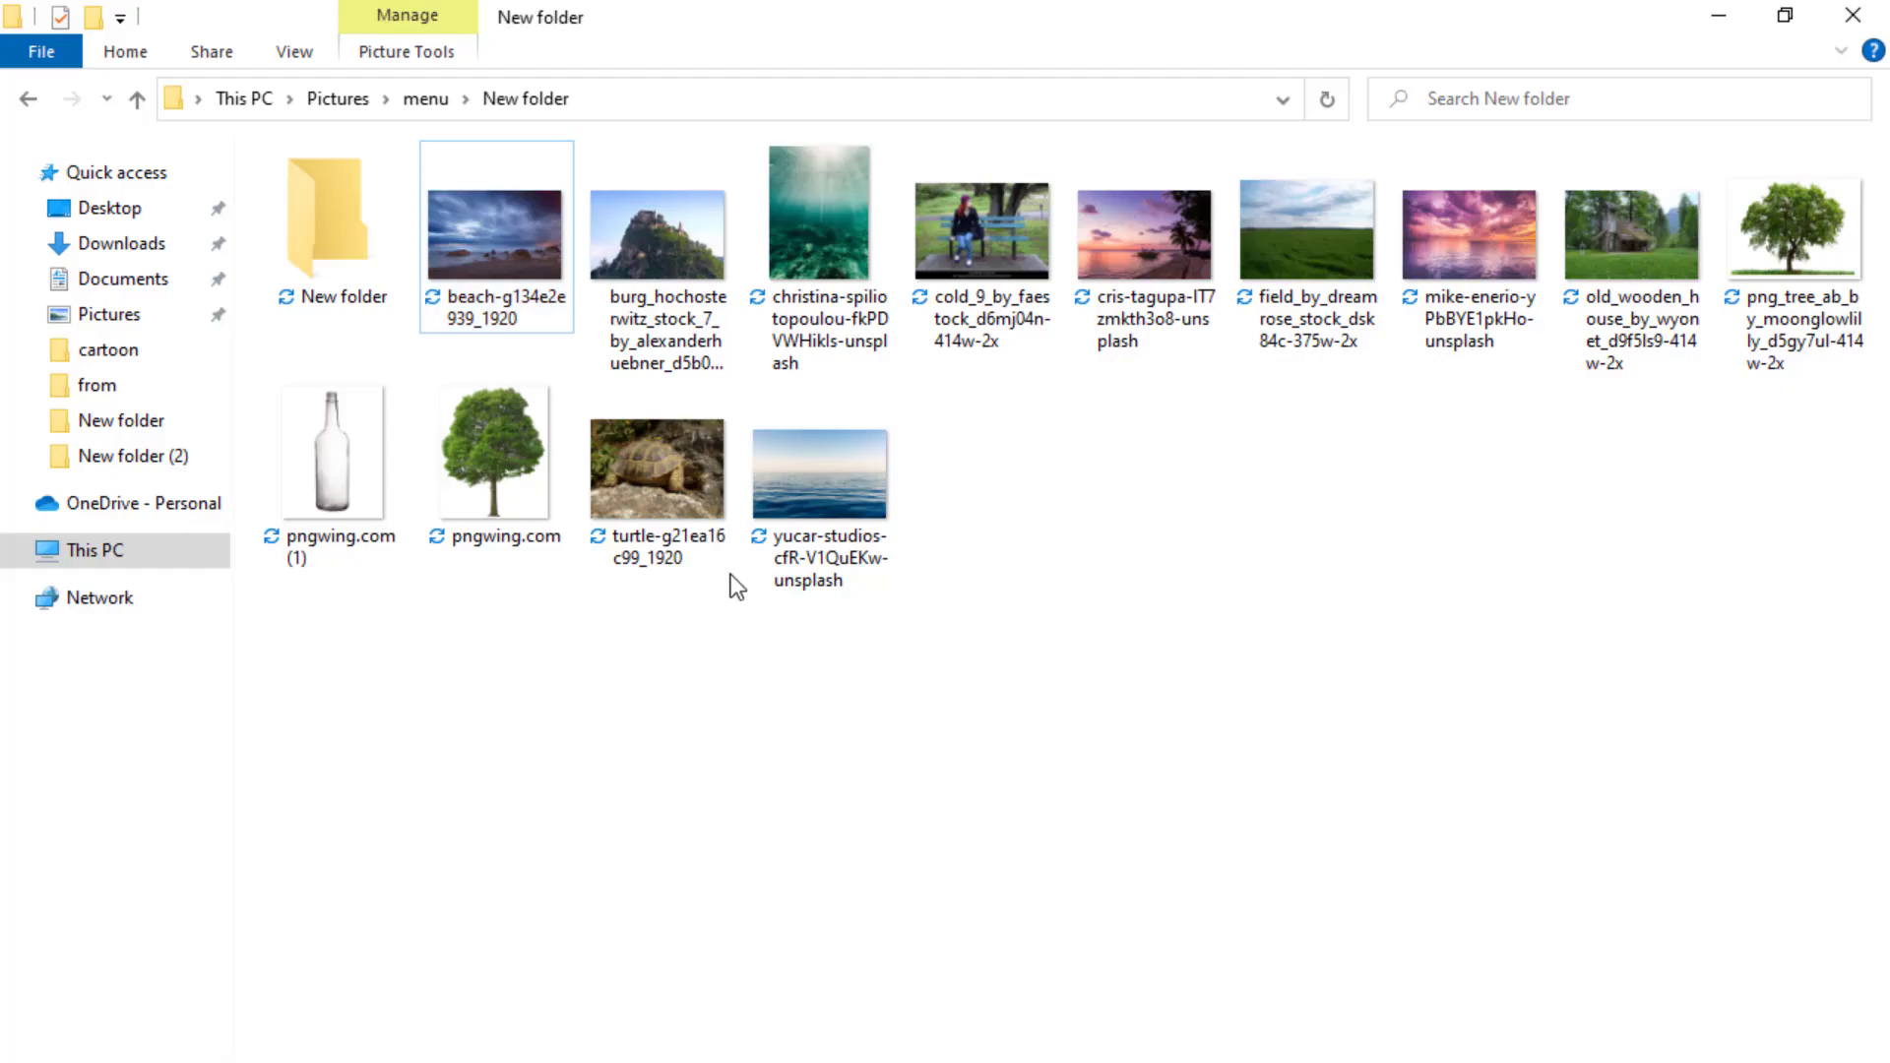
click(662, 479)
key(alt+Tab)
drag(764, 99, 762, 109)
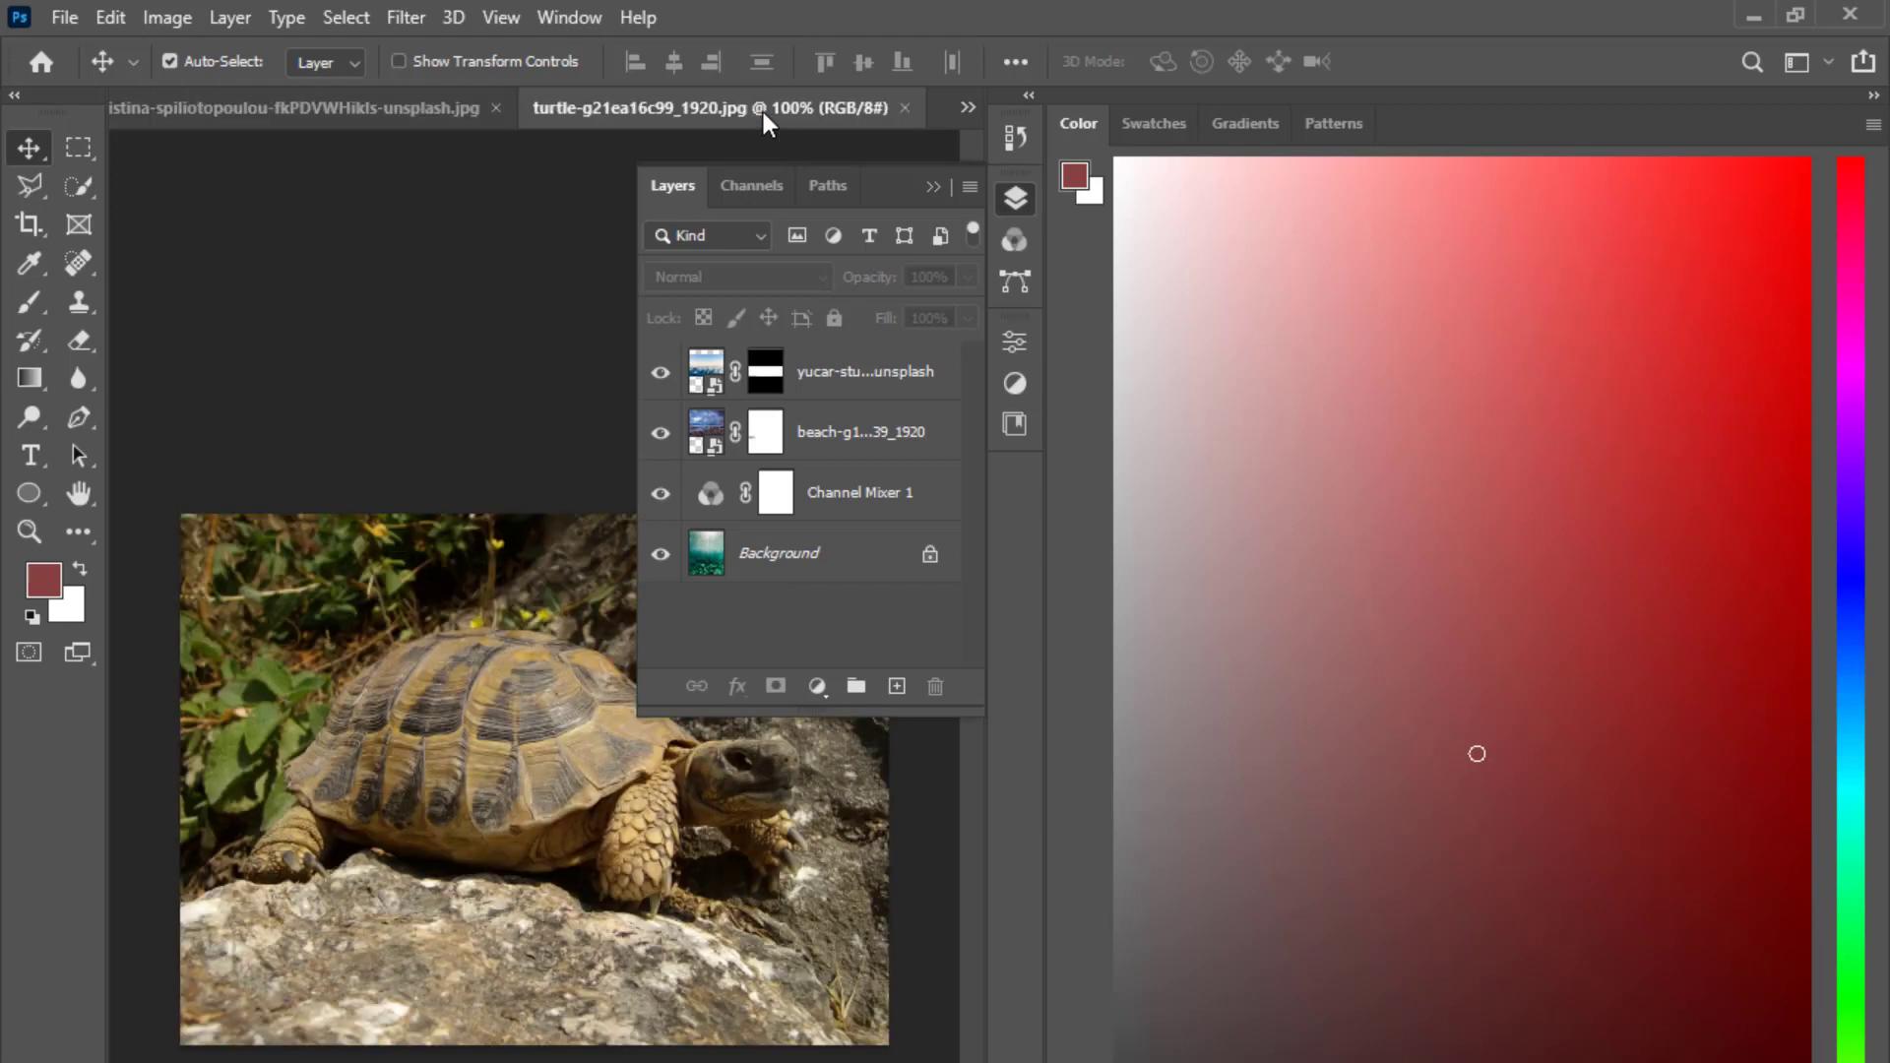
click(929, 370)
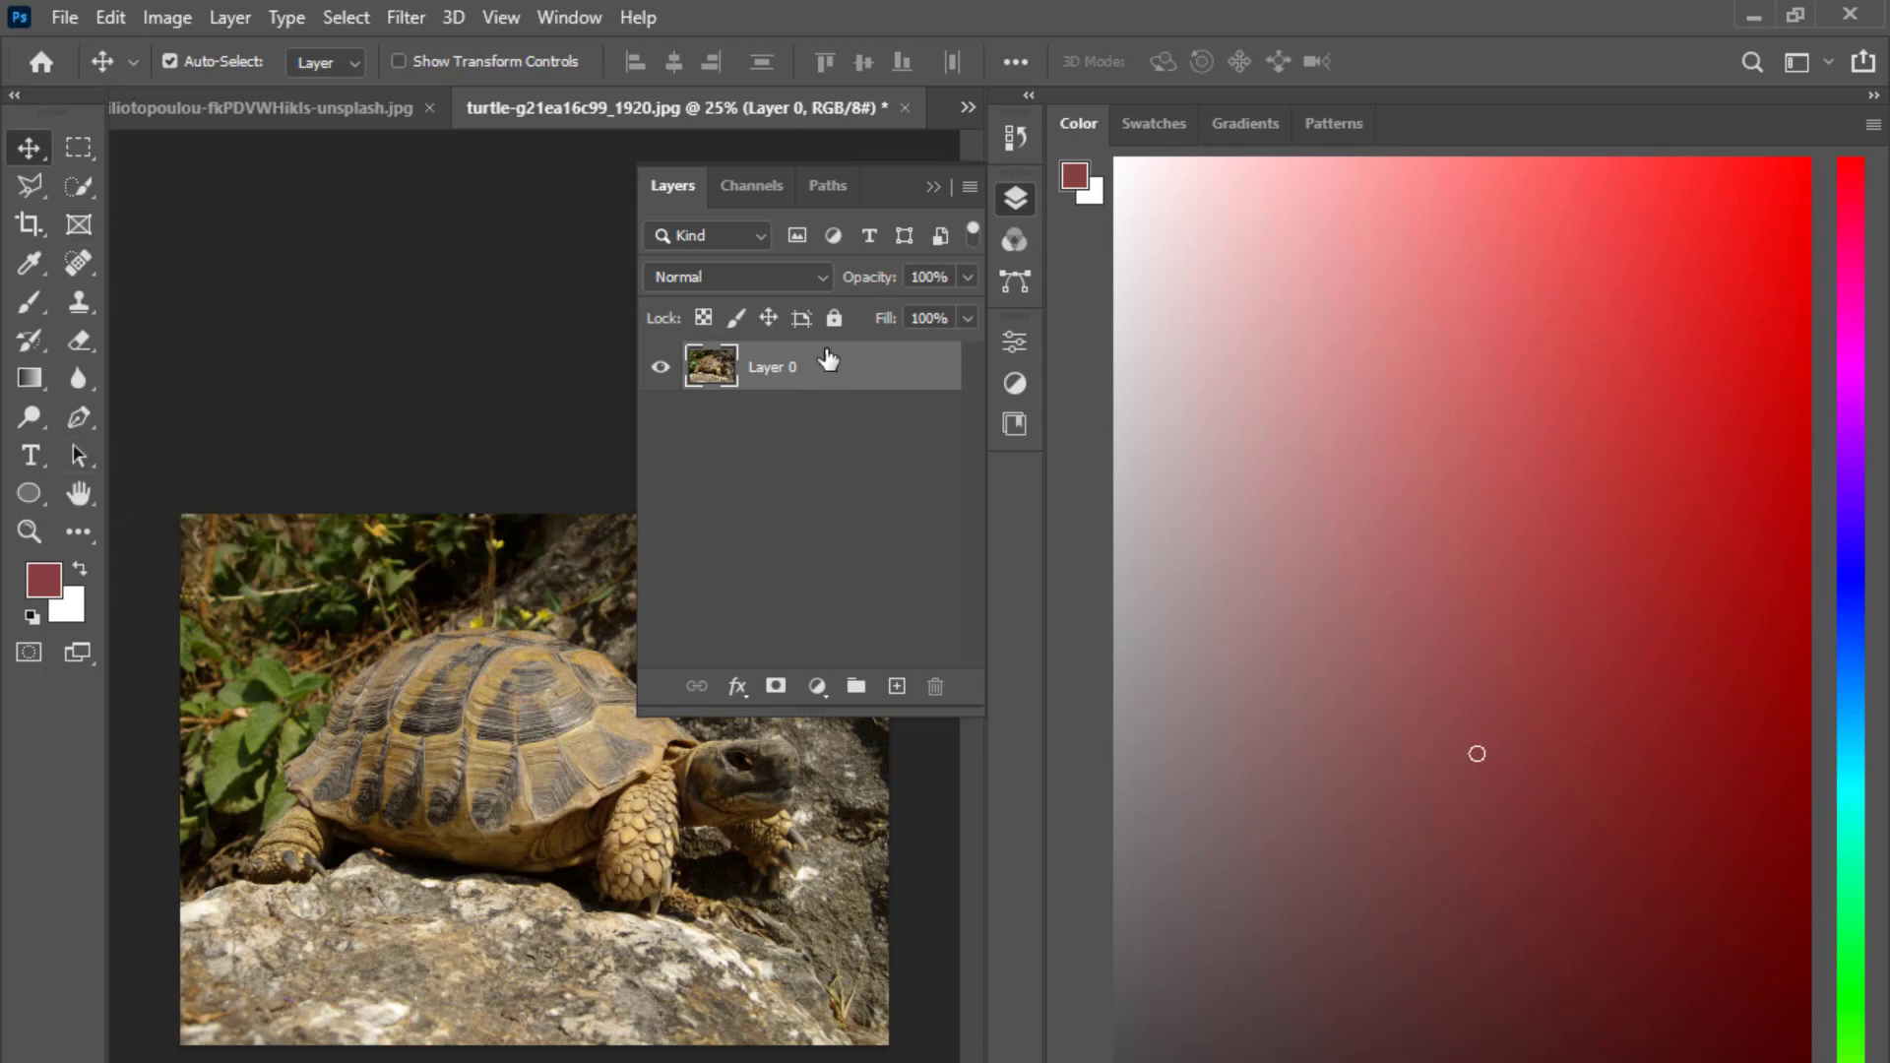
Start a Pen path at the turtle's far front leg and trace beneath the head to the near front leg.
click(78, 417)
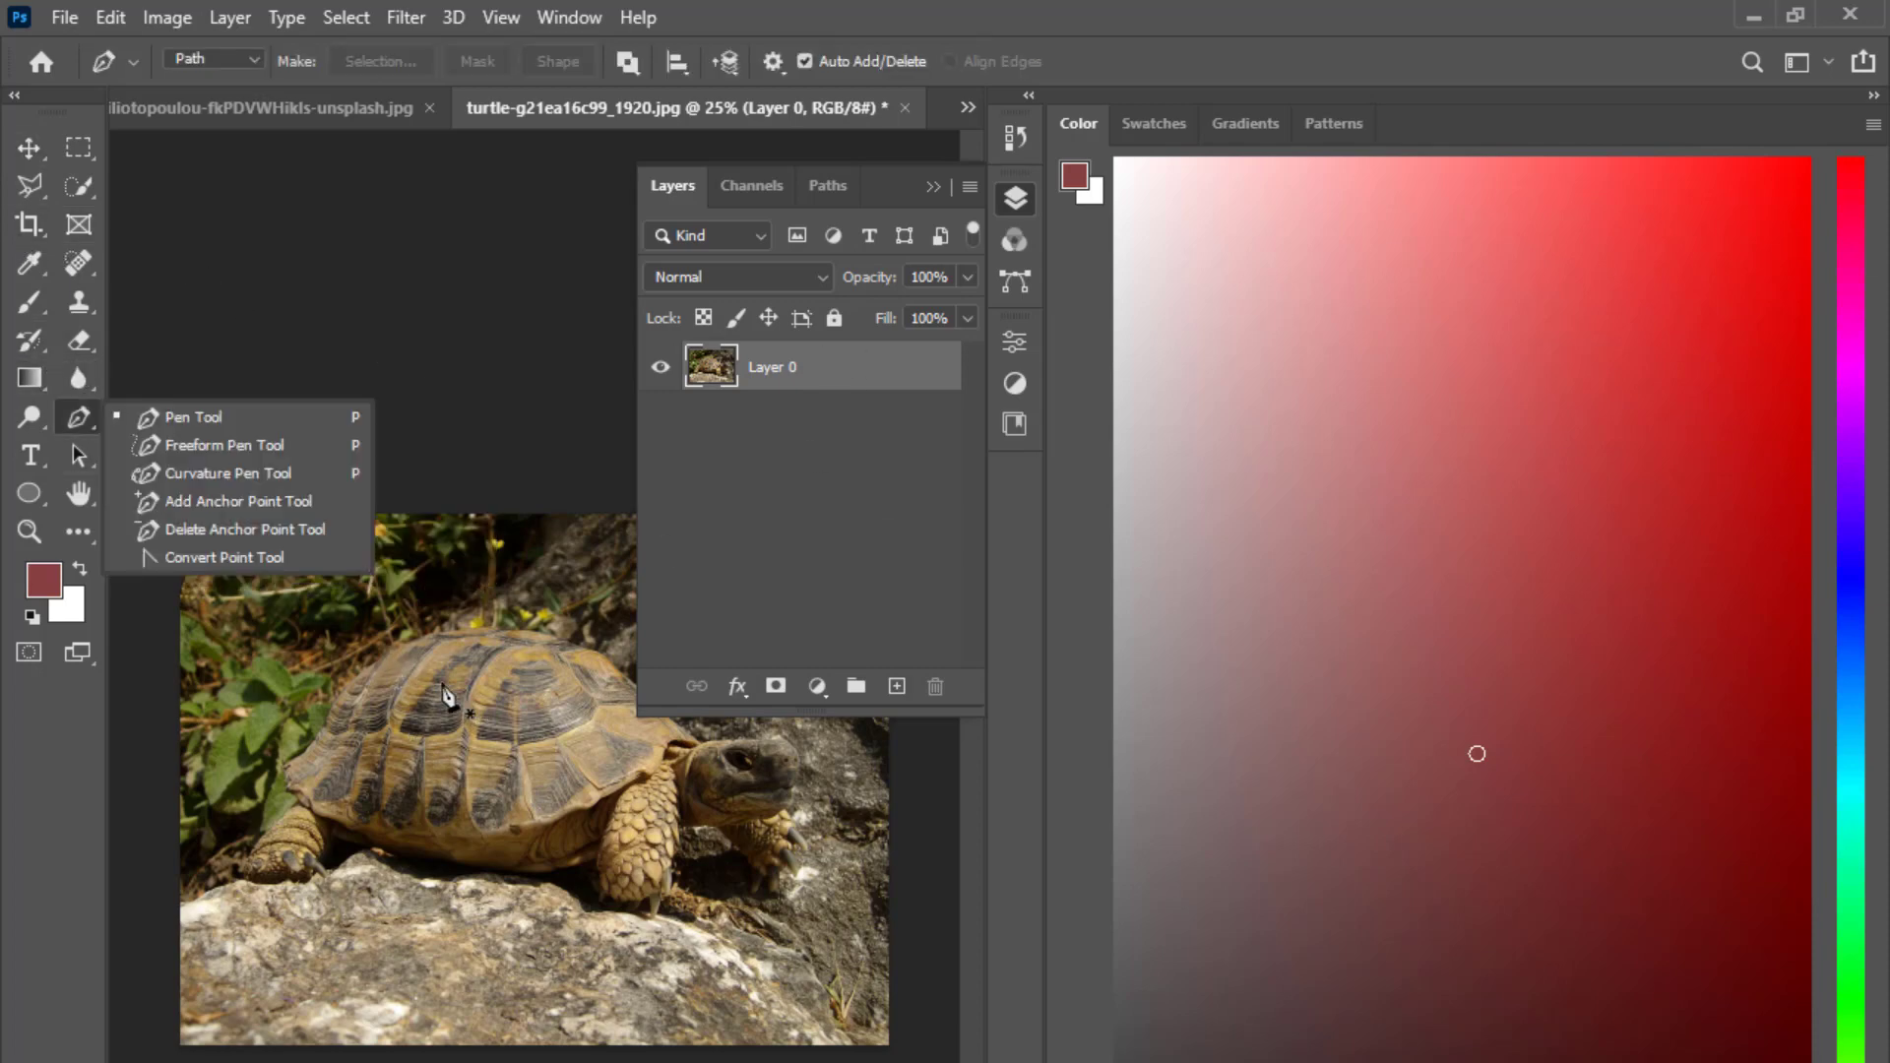
click(232, 432)
key(ctrl+plus)
key(ctrl+plus)
key(ctrl+plus)
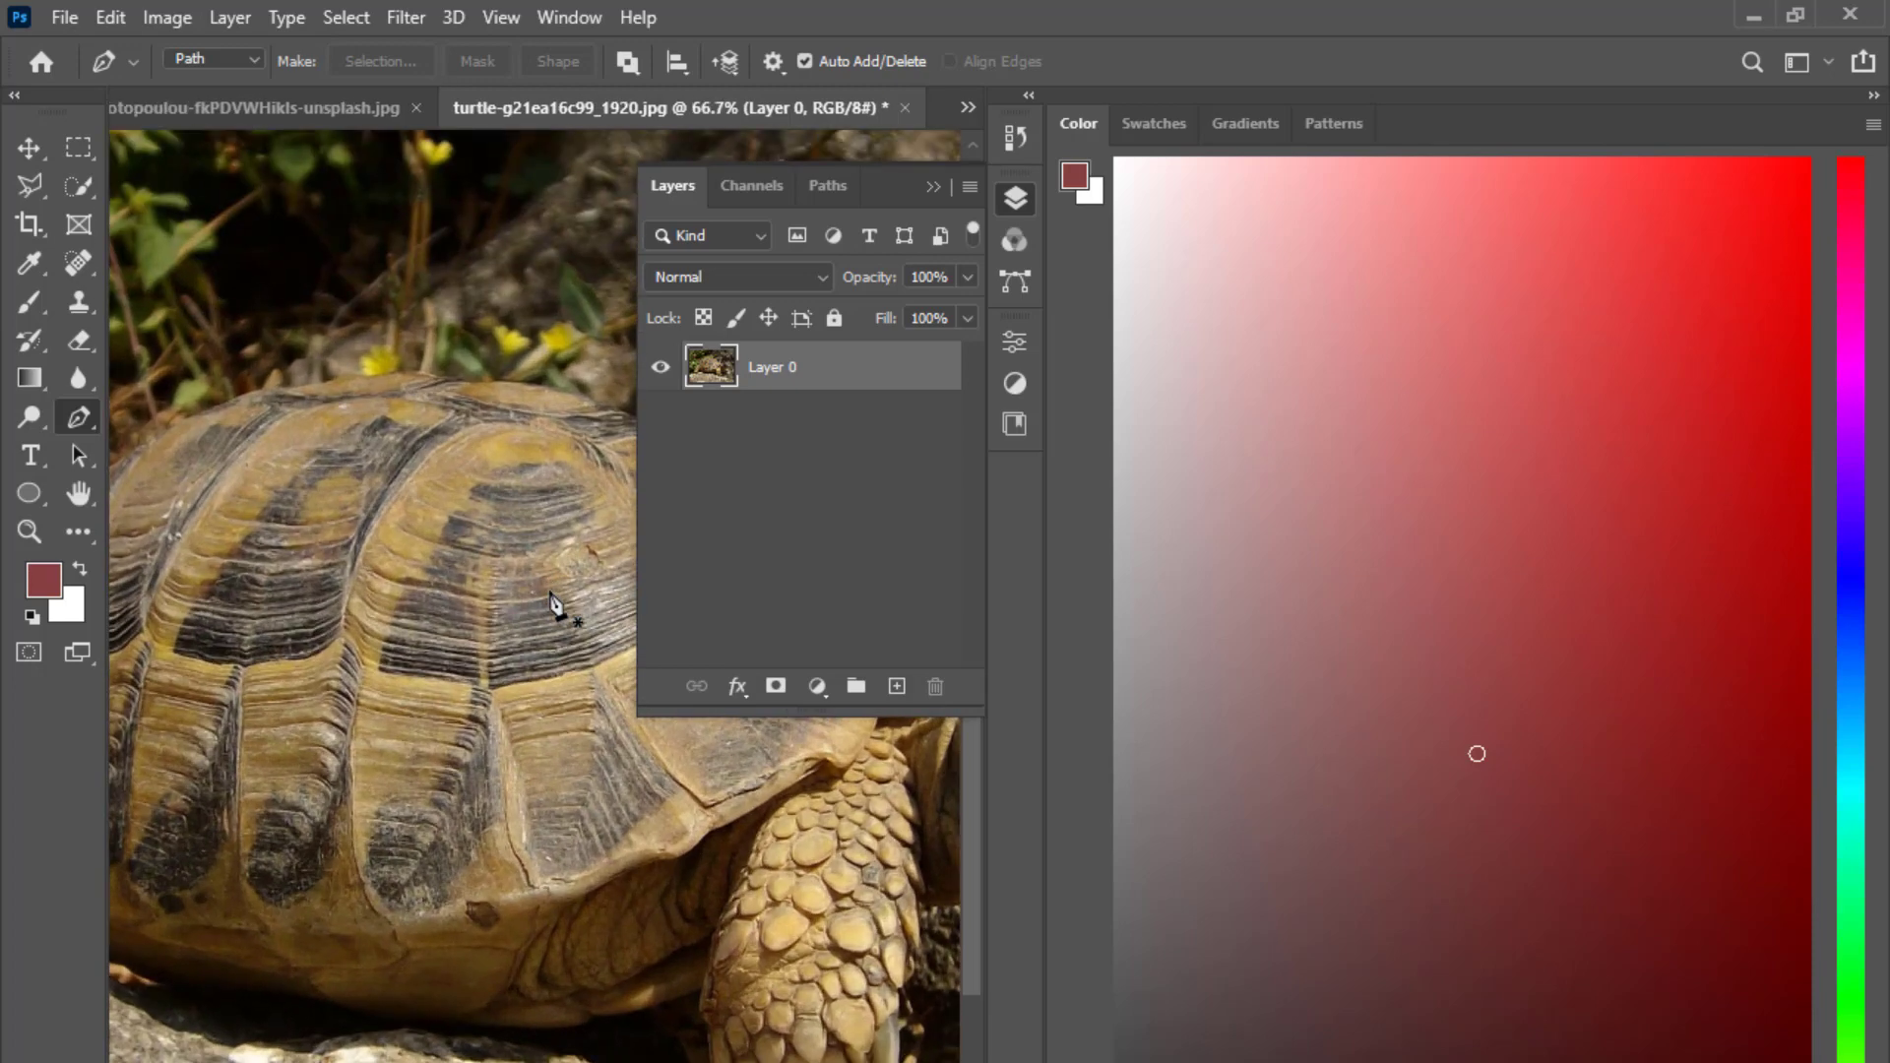
key(ctrl+plus)
drag(787, 886, 178, 904)
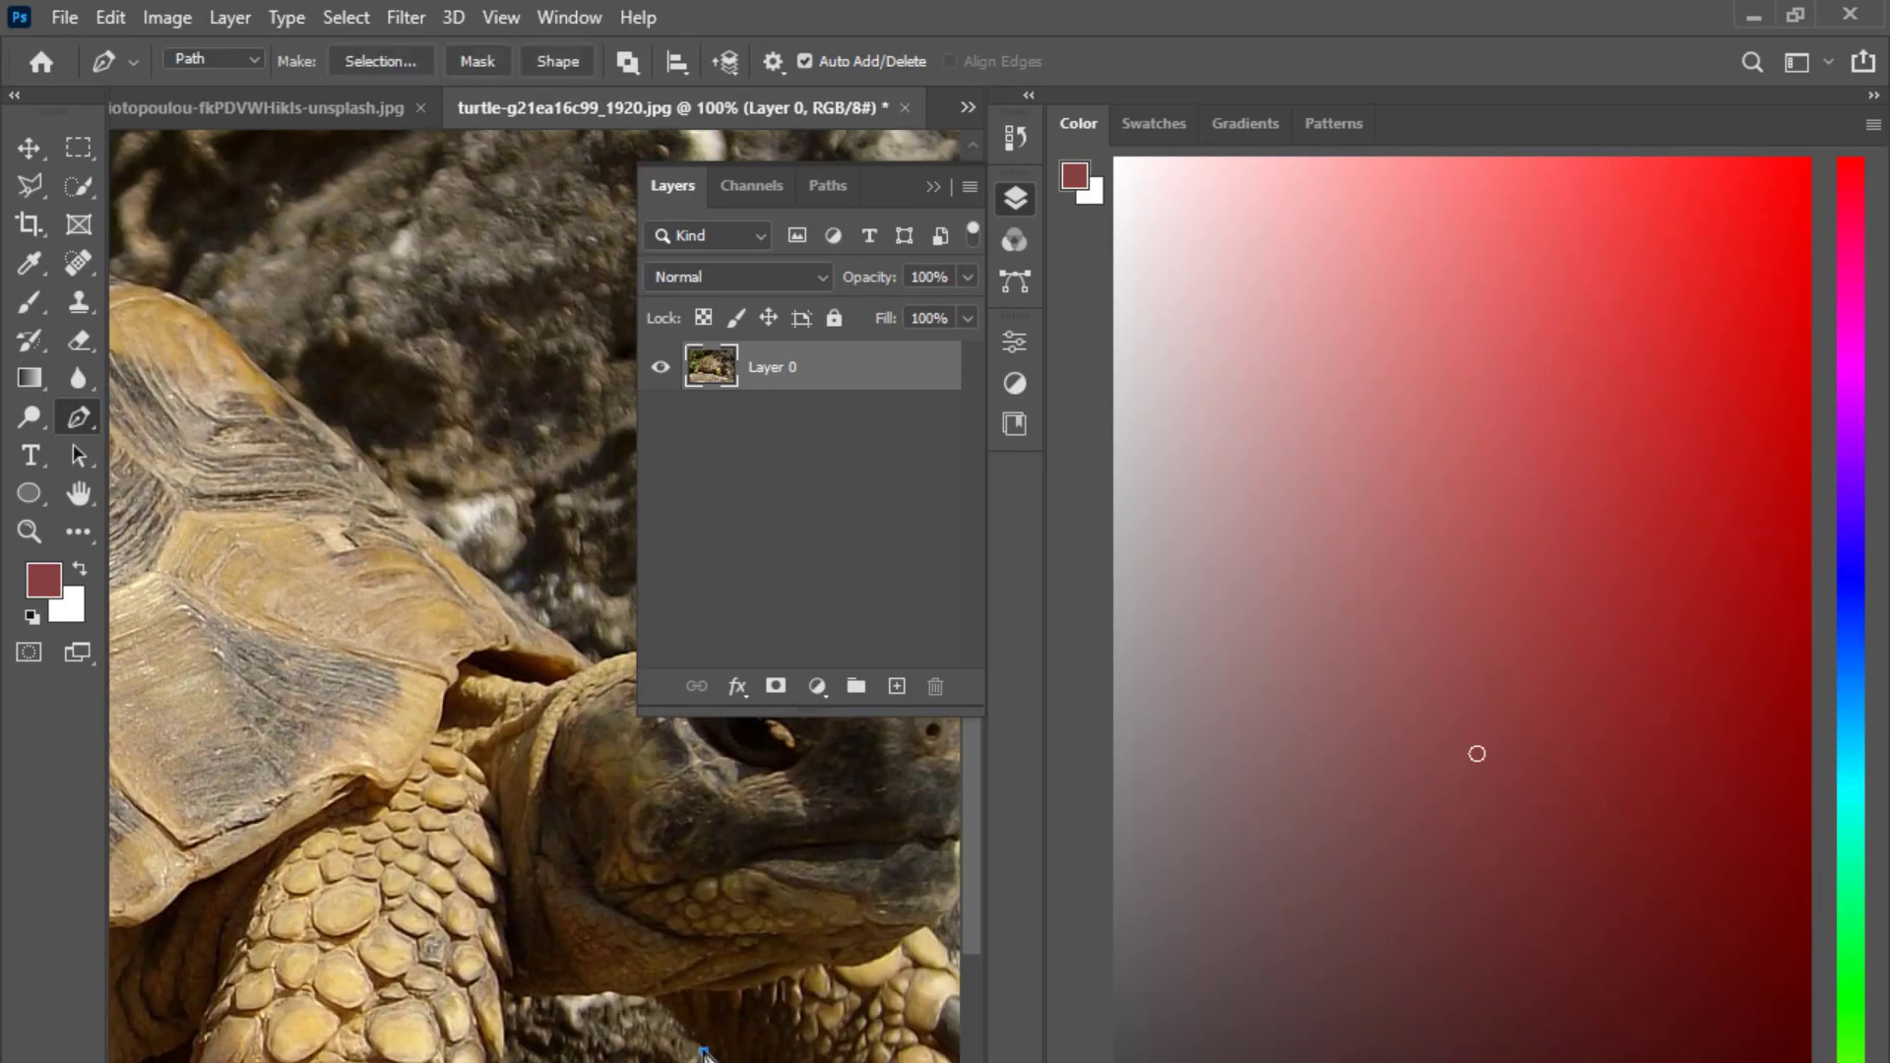
click(679, 1017)
click(659, 995)
click(617, 996)
click(581, 995)
click(511, 996)
click(500, 1038)
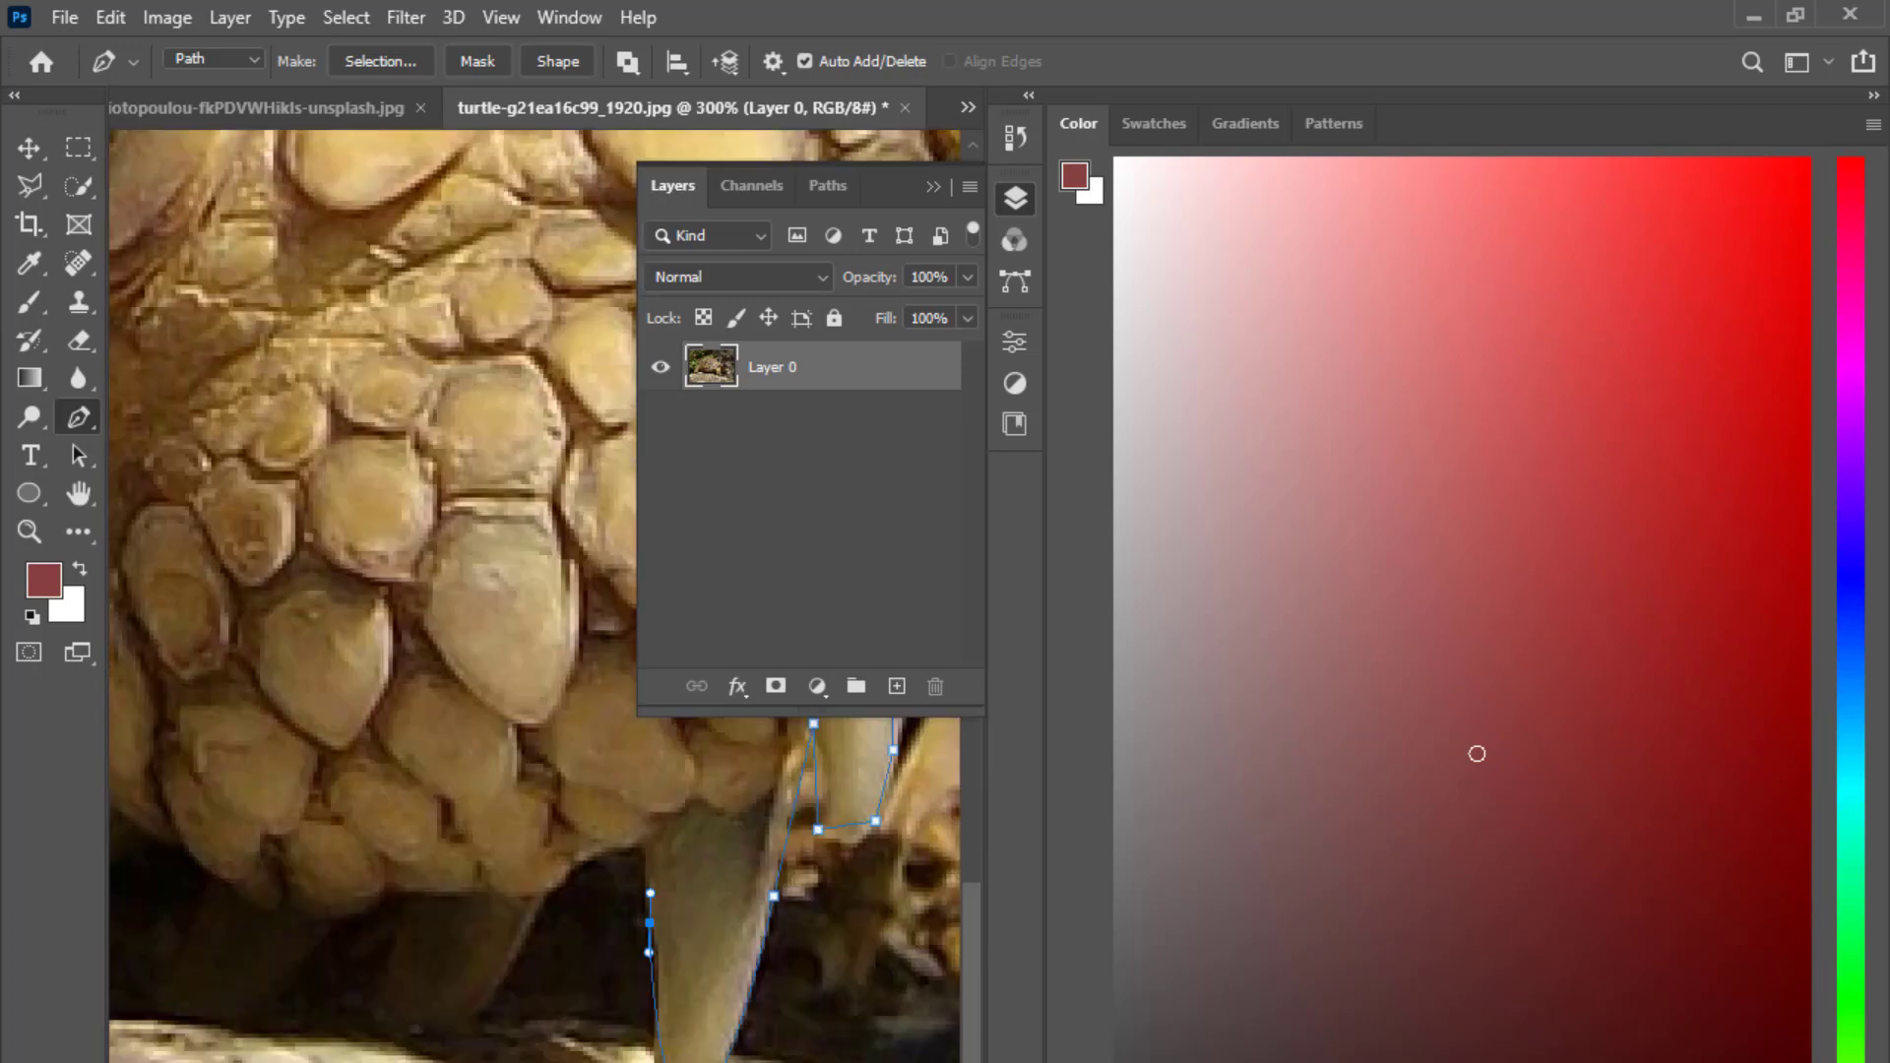
Continue the path around the claws and lower edge of the turtle's near front foot.
drag(641, 924, 612, 1007)
click(609, 932)
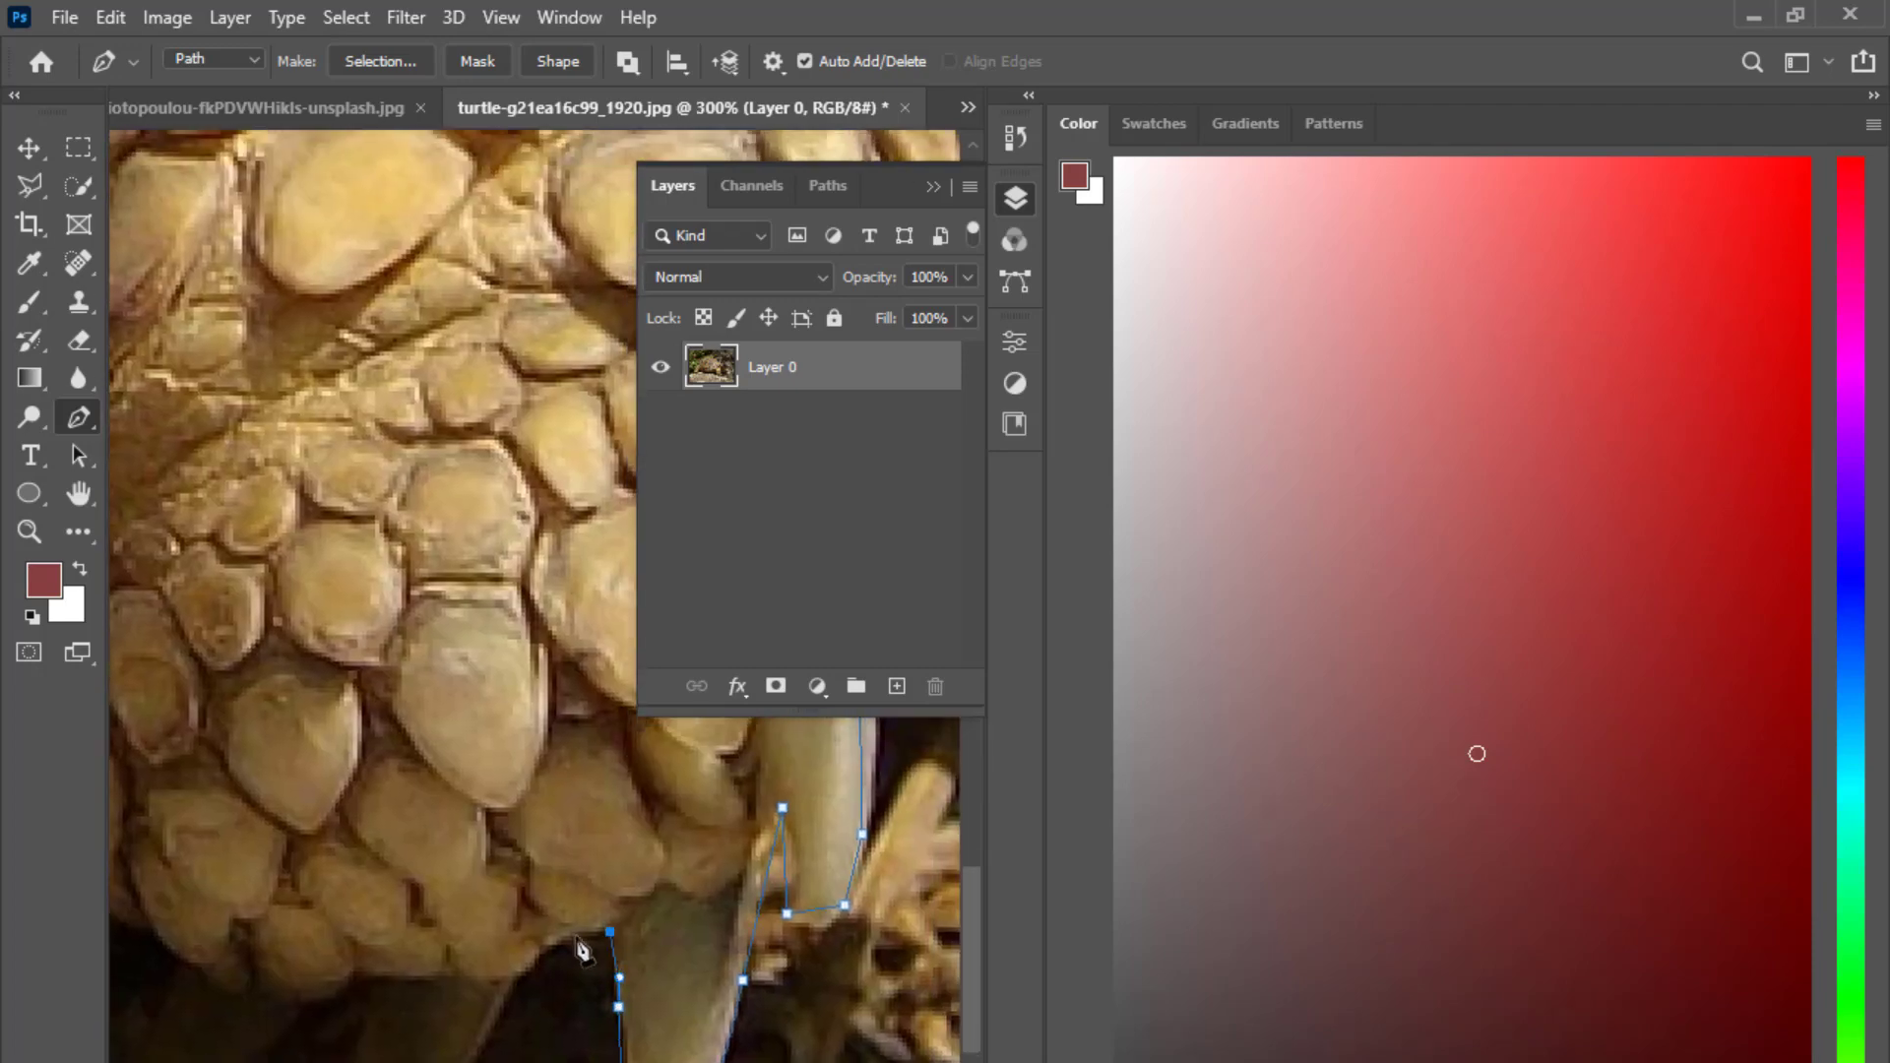
click(574, 936)
click(556, 945)
drag(526, 963, 513, 981)
drag(480, 1046, 480, 1053)
scroll(315, 1024, up, 5)
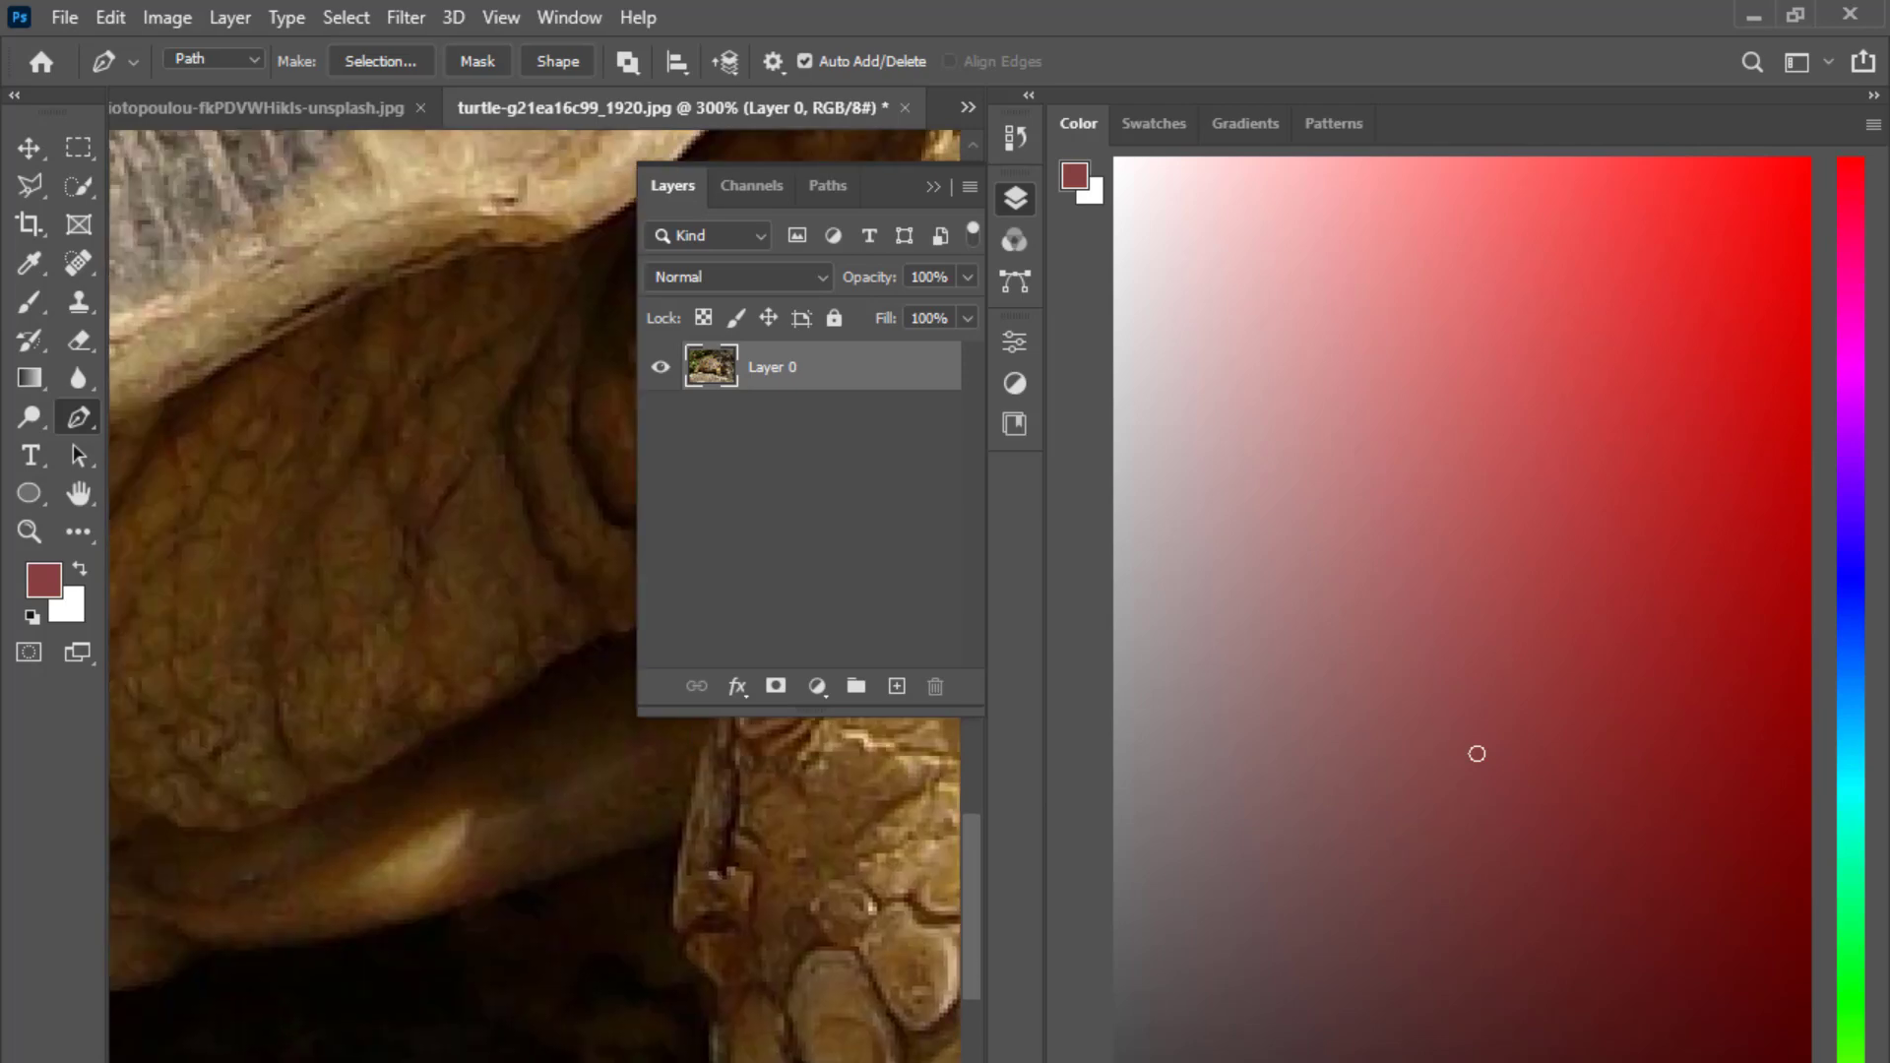
click(682, 853)
drag(553, 884, 405, 924)
click(354, 937)
click(310, 942)
click(274, 943)
click(221, 955)
click(195, 960)
key(ctrl+minus)
key(ctrl+minus)
key(ctrl+minus)
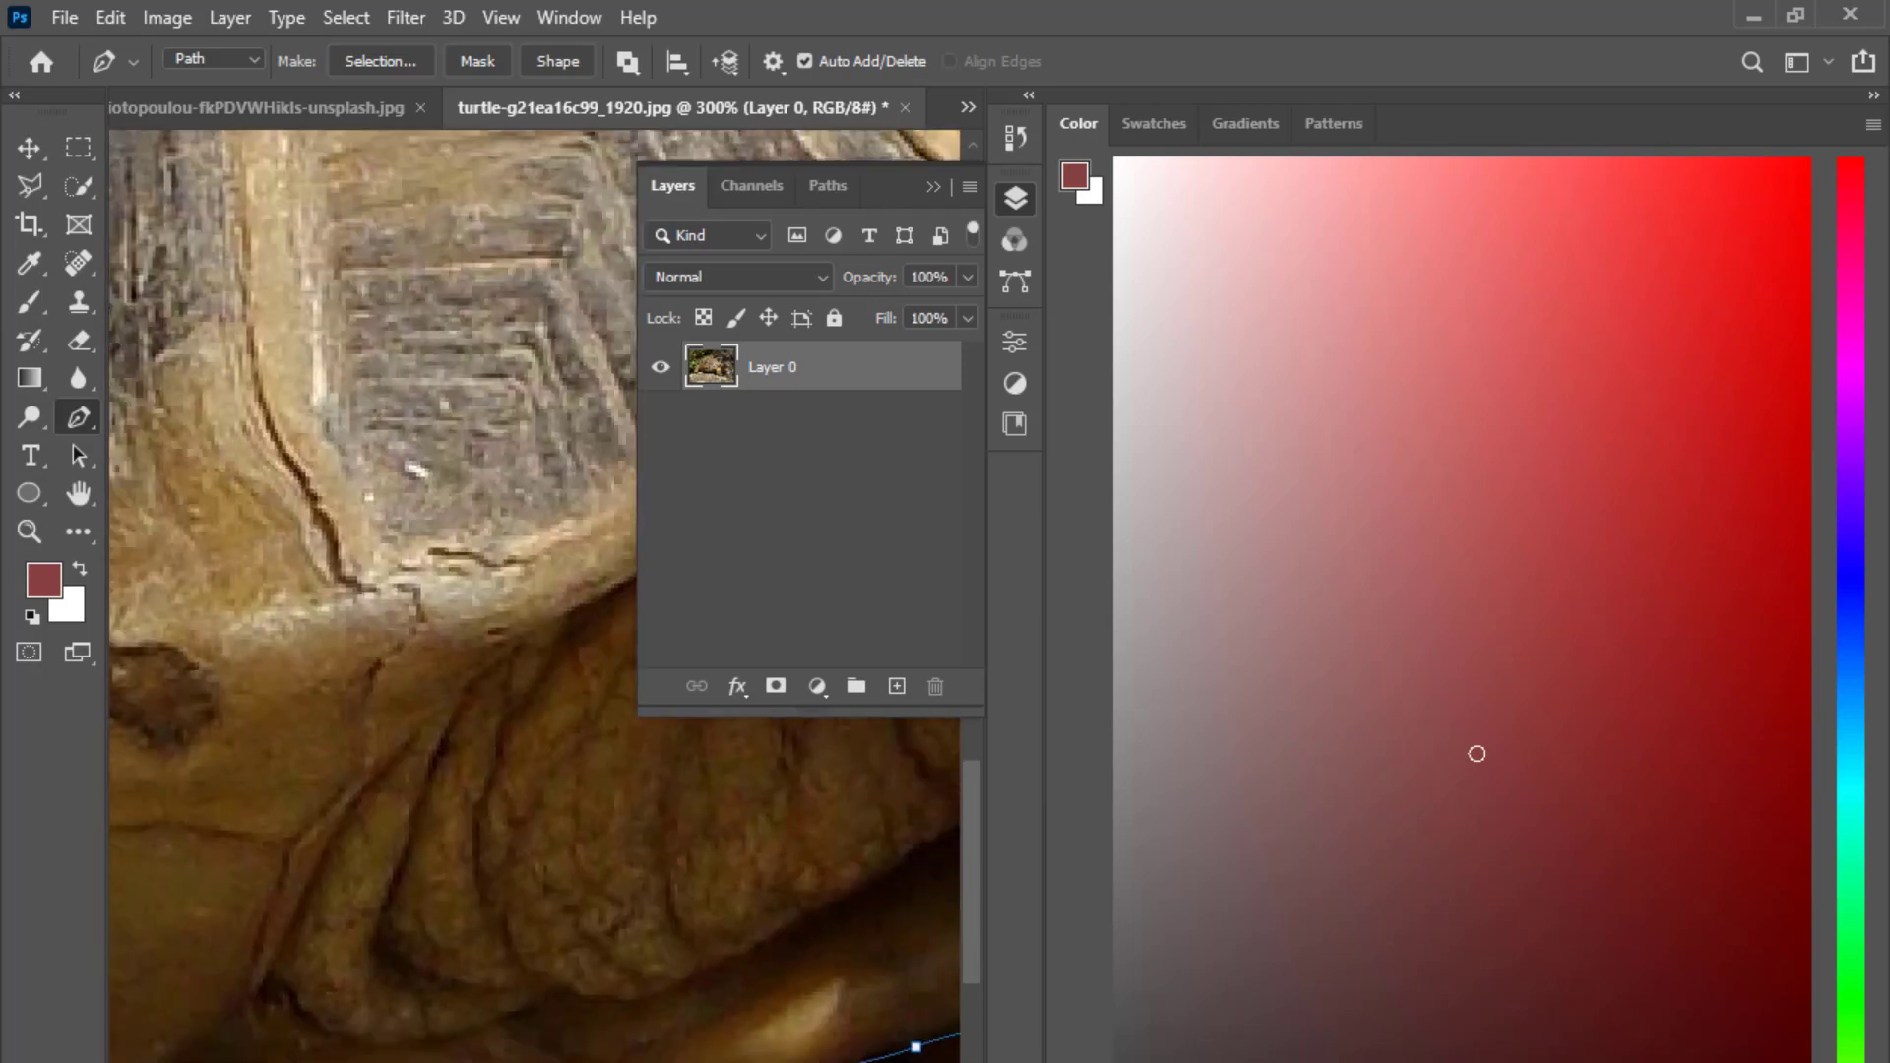
key(ctrl+z)
key(ctrl+z)
key(ctrl+z)
key(ctrl+z)
key(ctrl+z)
key(ctrl+z)
key(ctrl+z)
key(ctrl+z)
key(ctrl+z)
key(ctrl+z)
key(ctrl+z)
key(ctrl+z)
Trace the path along the rock edge beneath the shell, from the near front foot towards the rear foot.
click(642, 952)
click(586, 912)
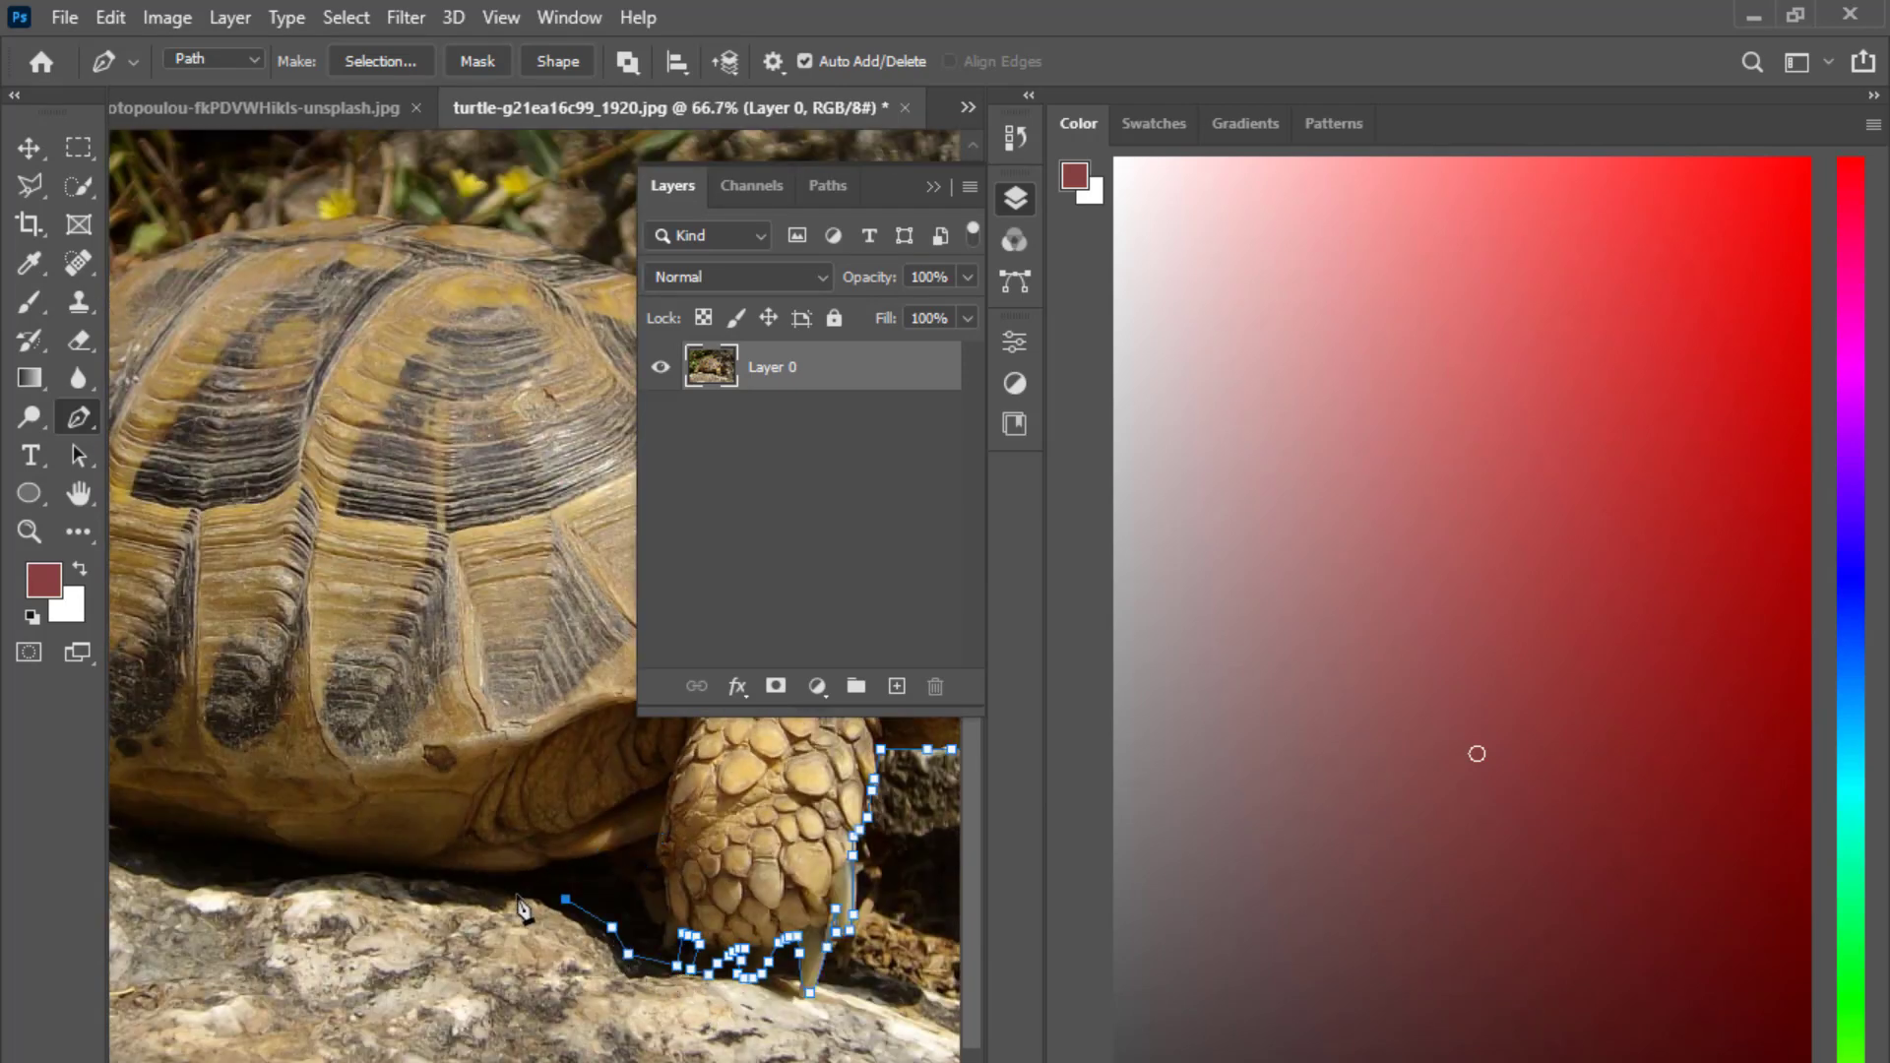
click(516, 896)
click(473, 891)
click(374, 883)
click(315, 879)
drag(125, 844, 461, 1051)
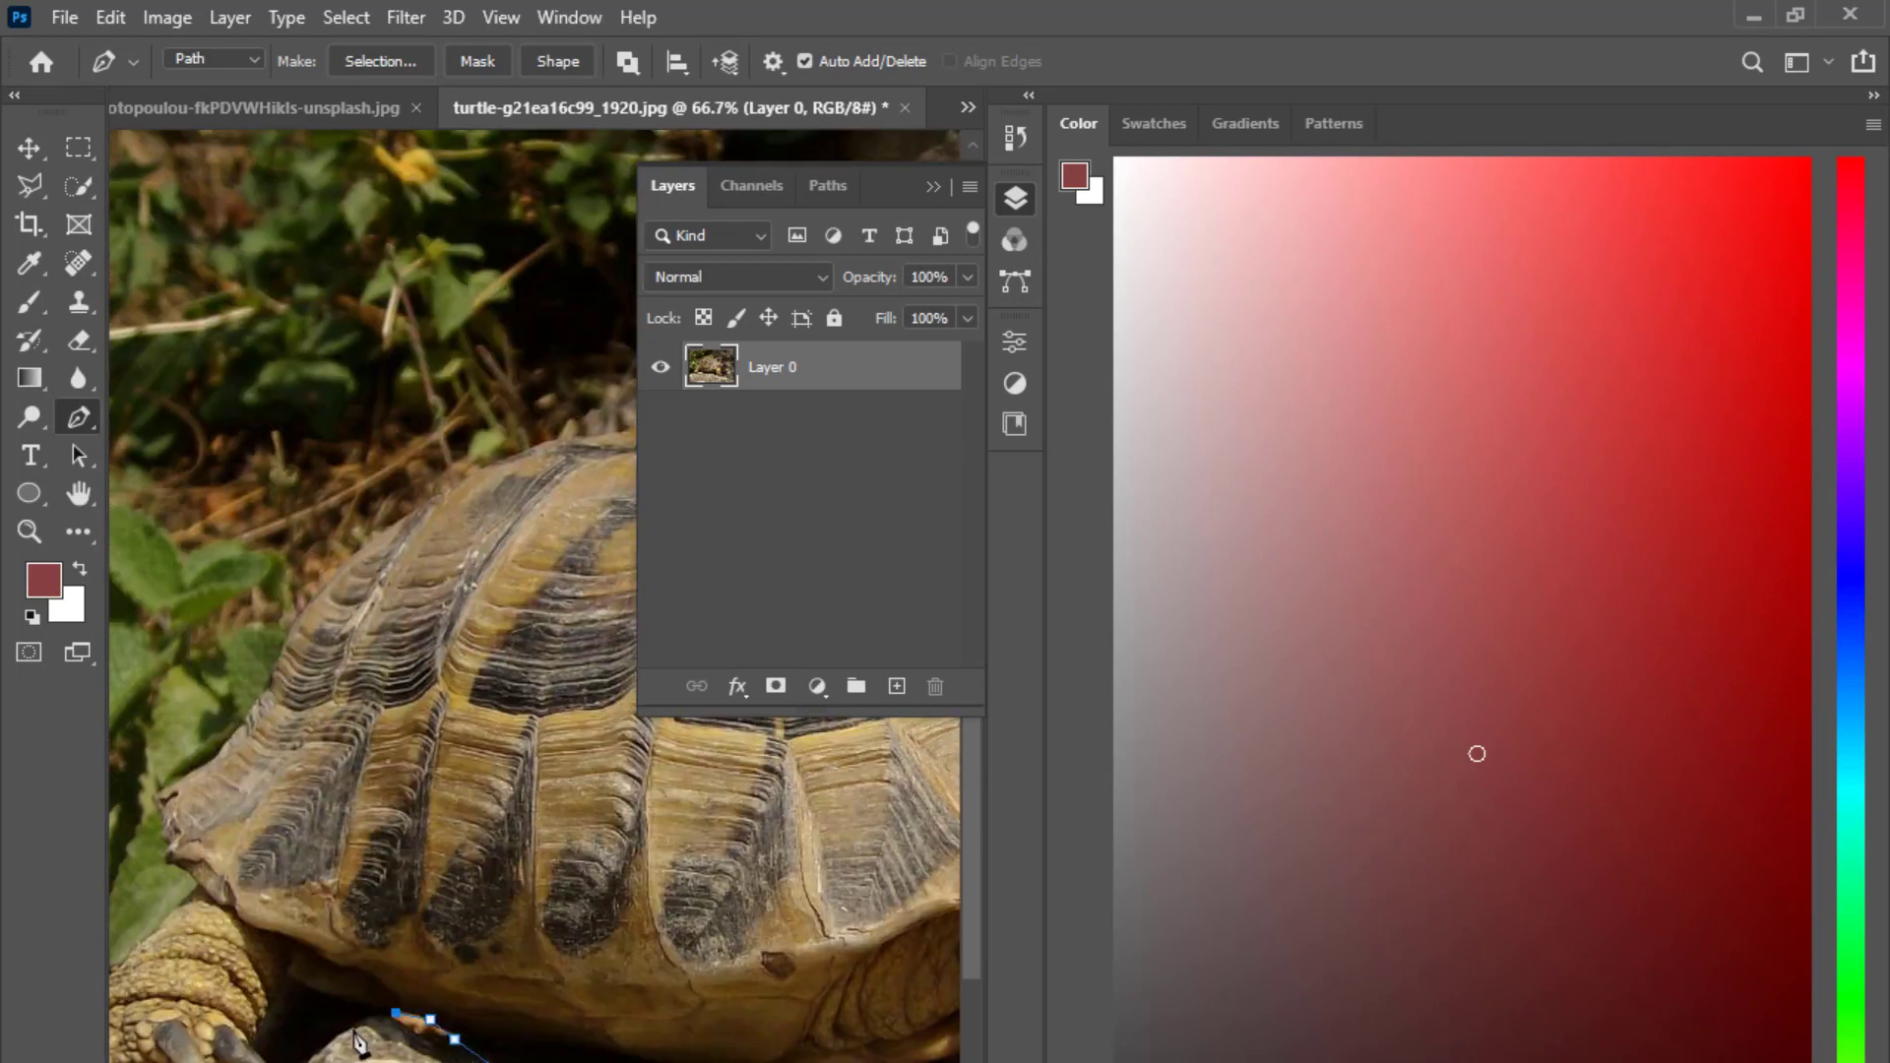
scroll(365, 1044, up, 2)
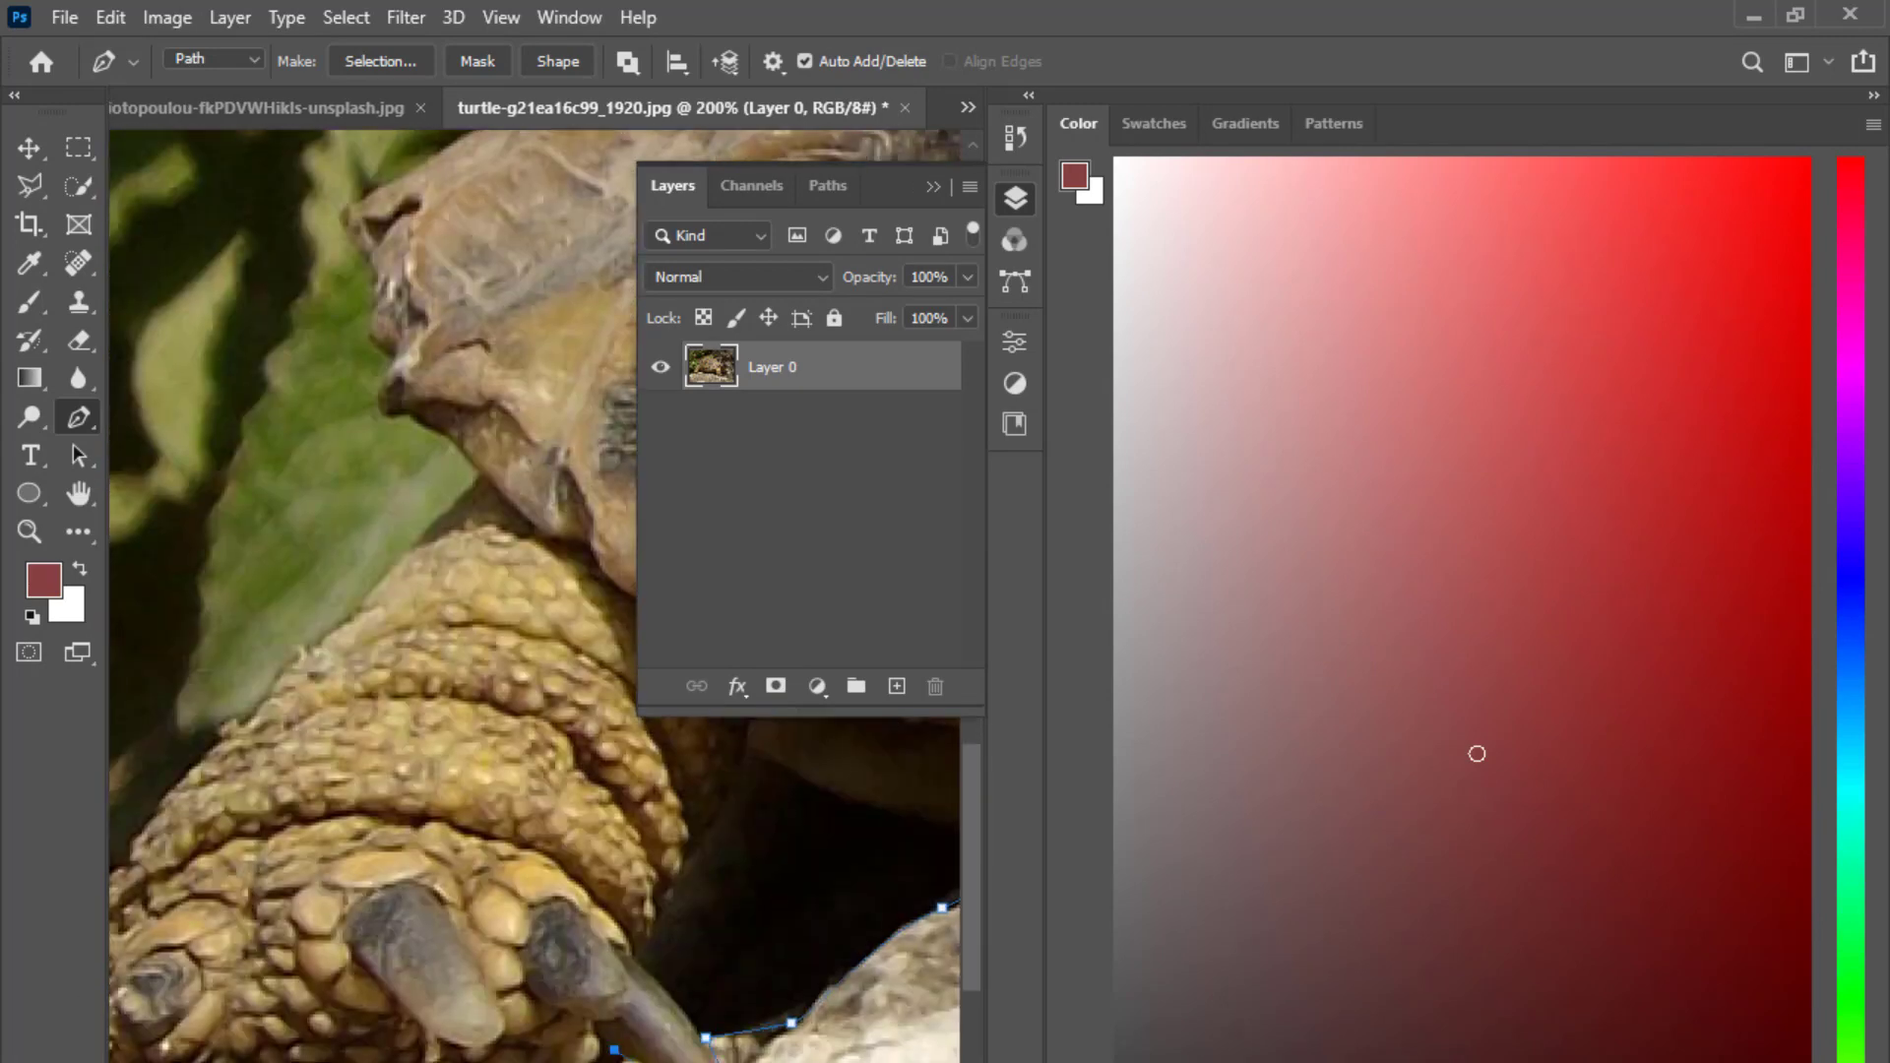
Trace the path around the claws and outer side of the turtle's rear foot.
drag(364, 887, 671, 928)
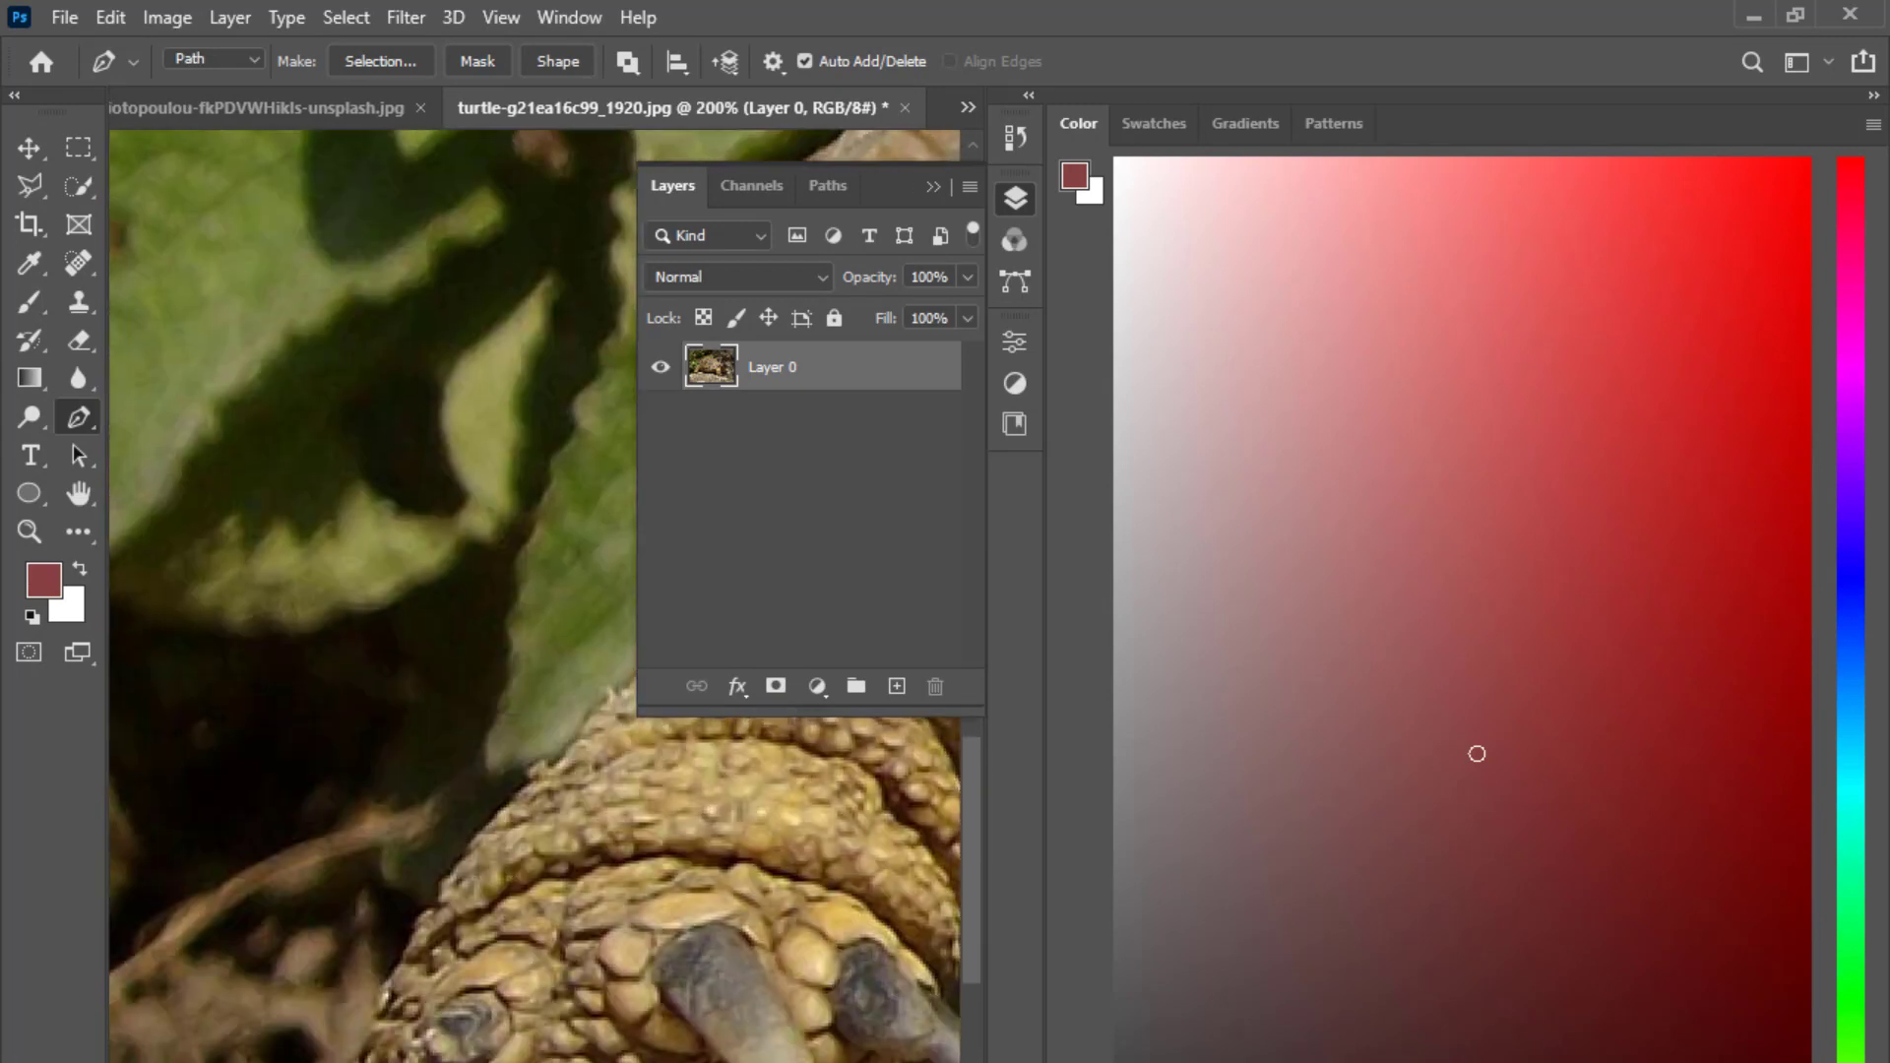
drag(389, 505, 382, 640)
click(482, 975)
click(531, 913)
drag(581, 966, 447, 1062)
click(547, 1037)
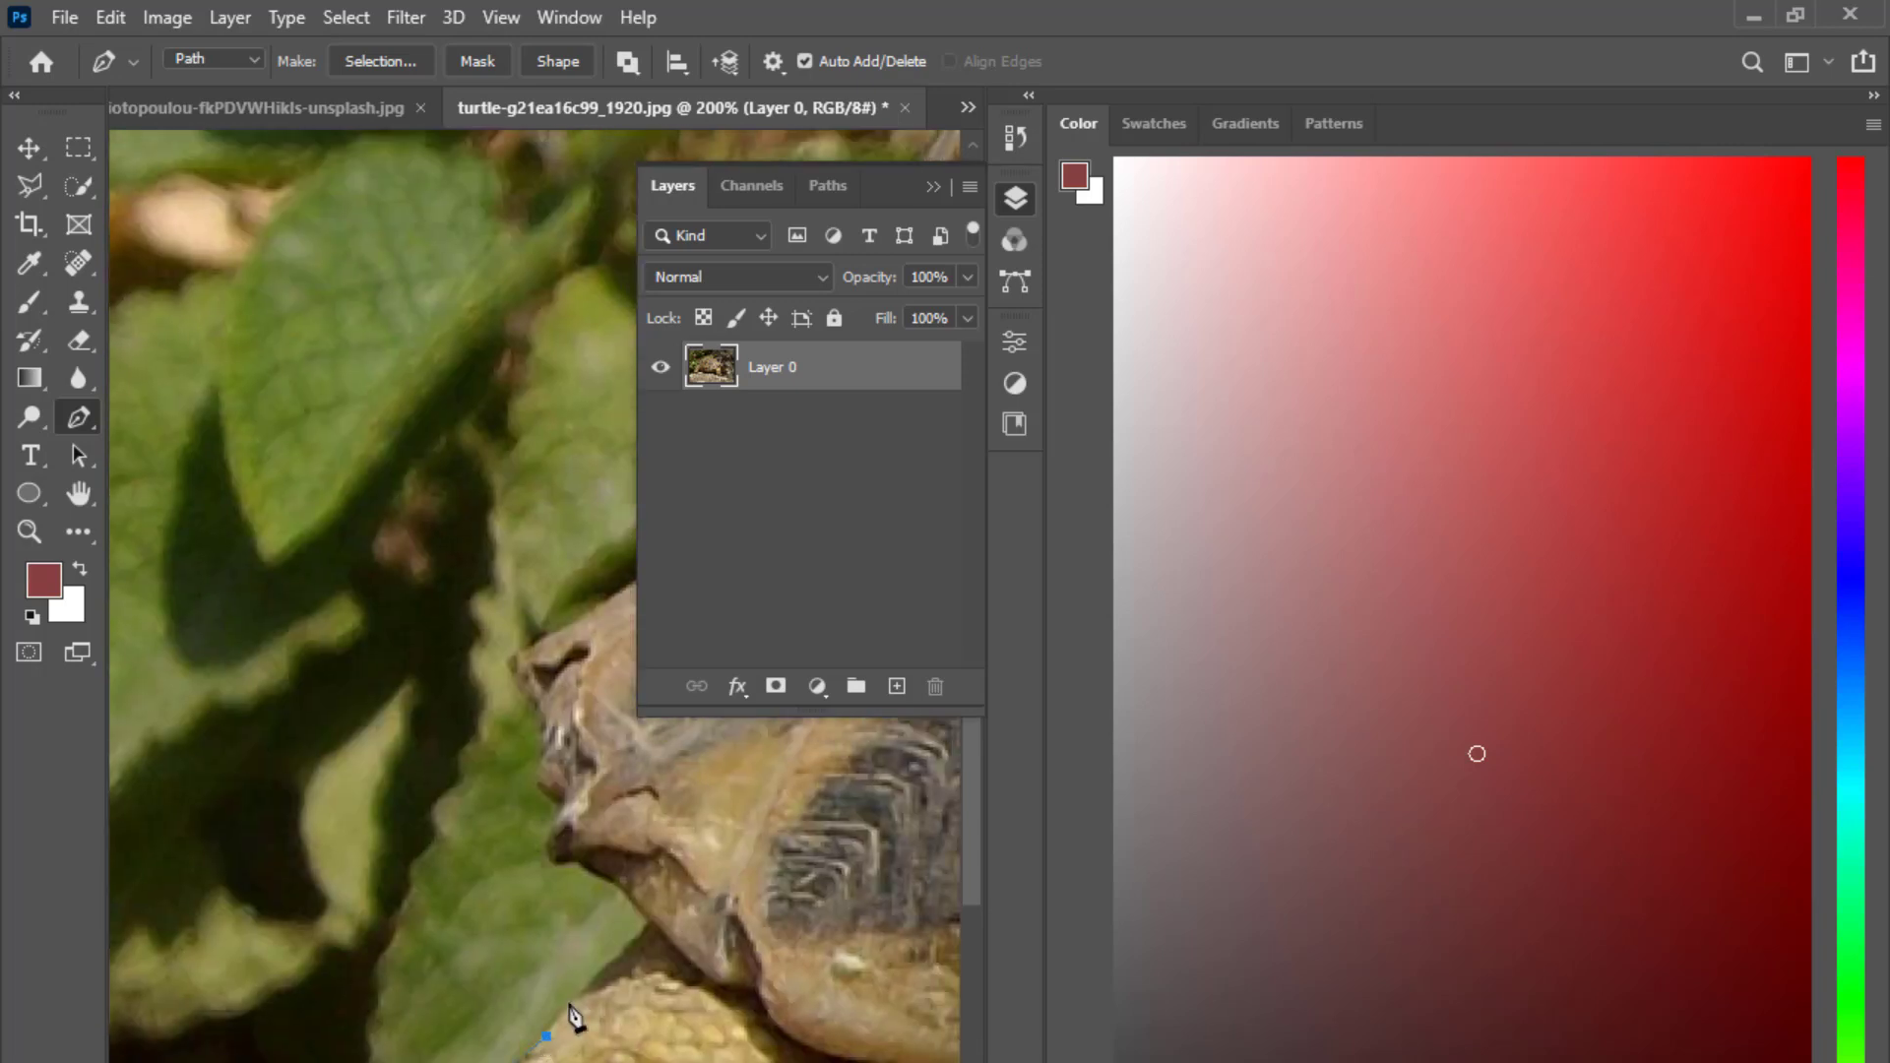
Extend the path over the top of the rear leg and around the shell's pointed rear rim.
click(579, 989)
click(627, 948)
click(647, 925)
click(600, 877)
drag(510, 884, 551, 1062)
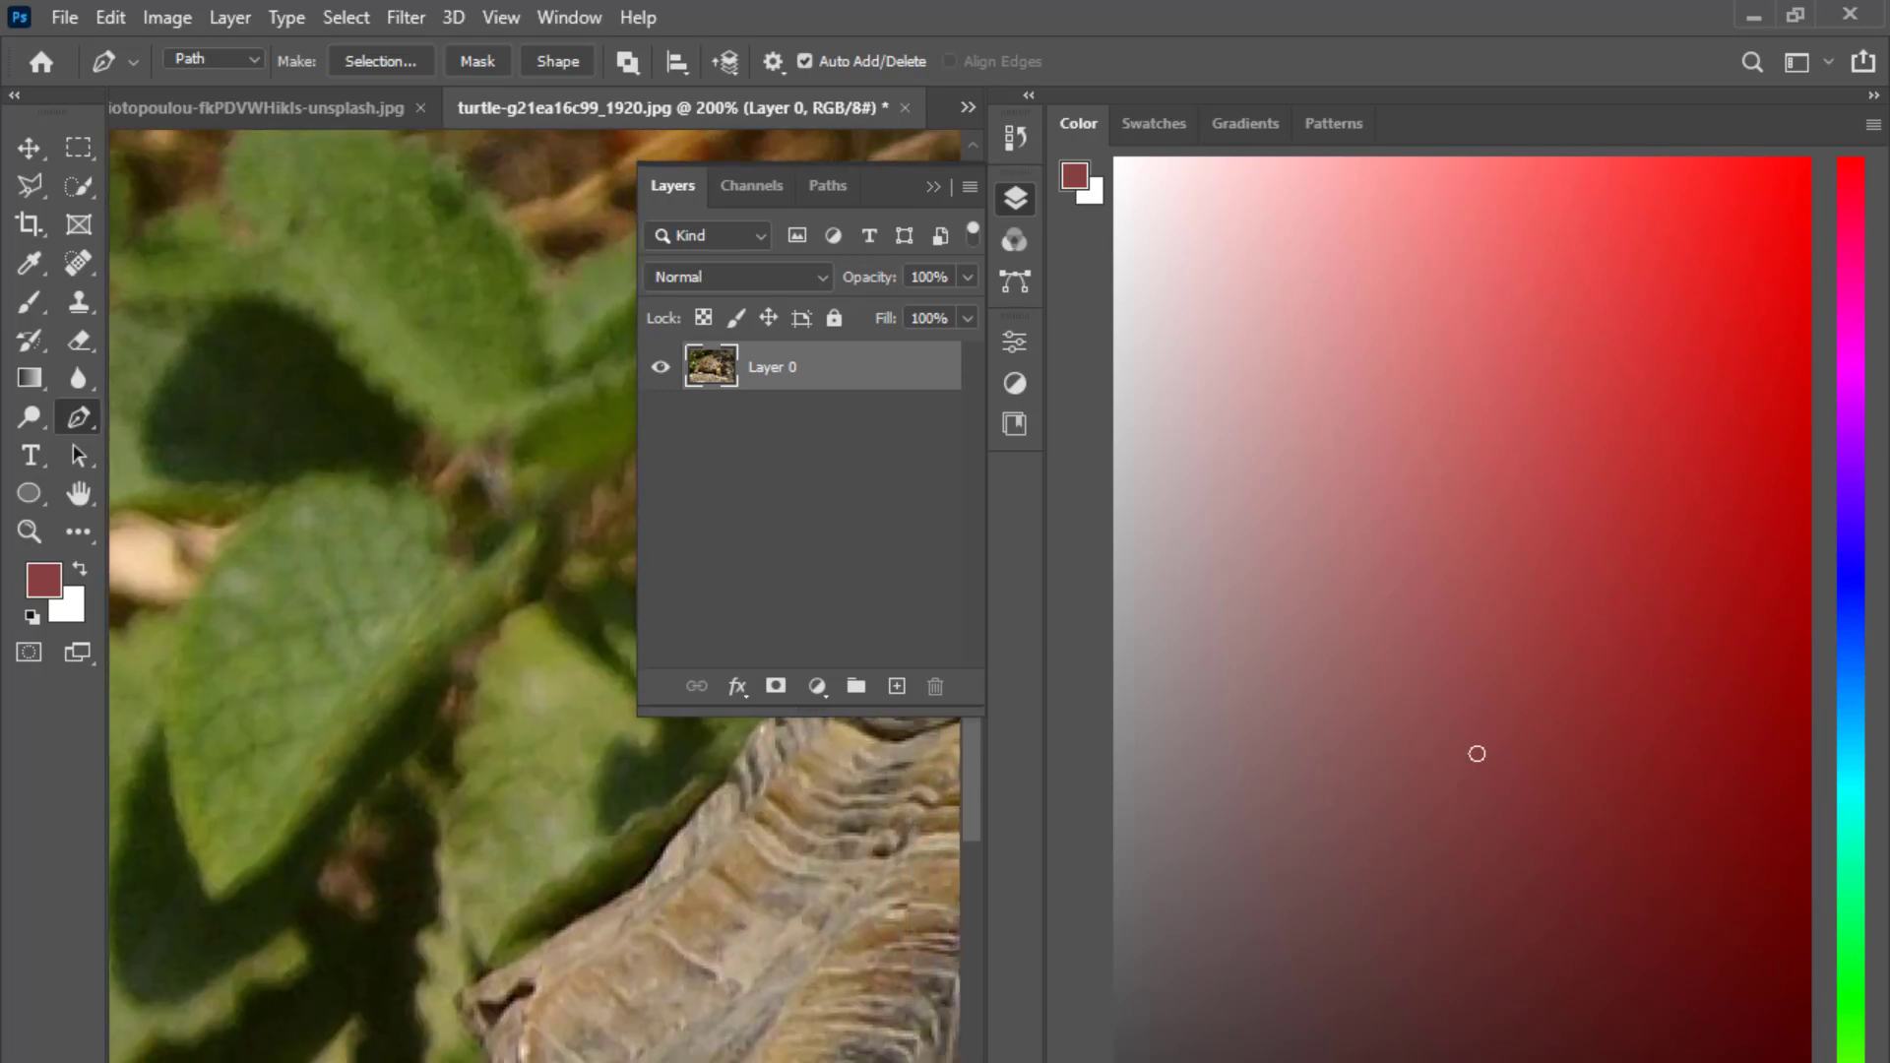
drag(591, 925, 507, 1061)
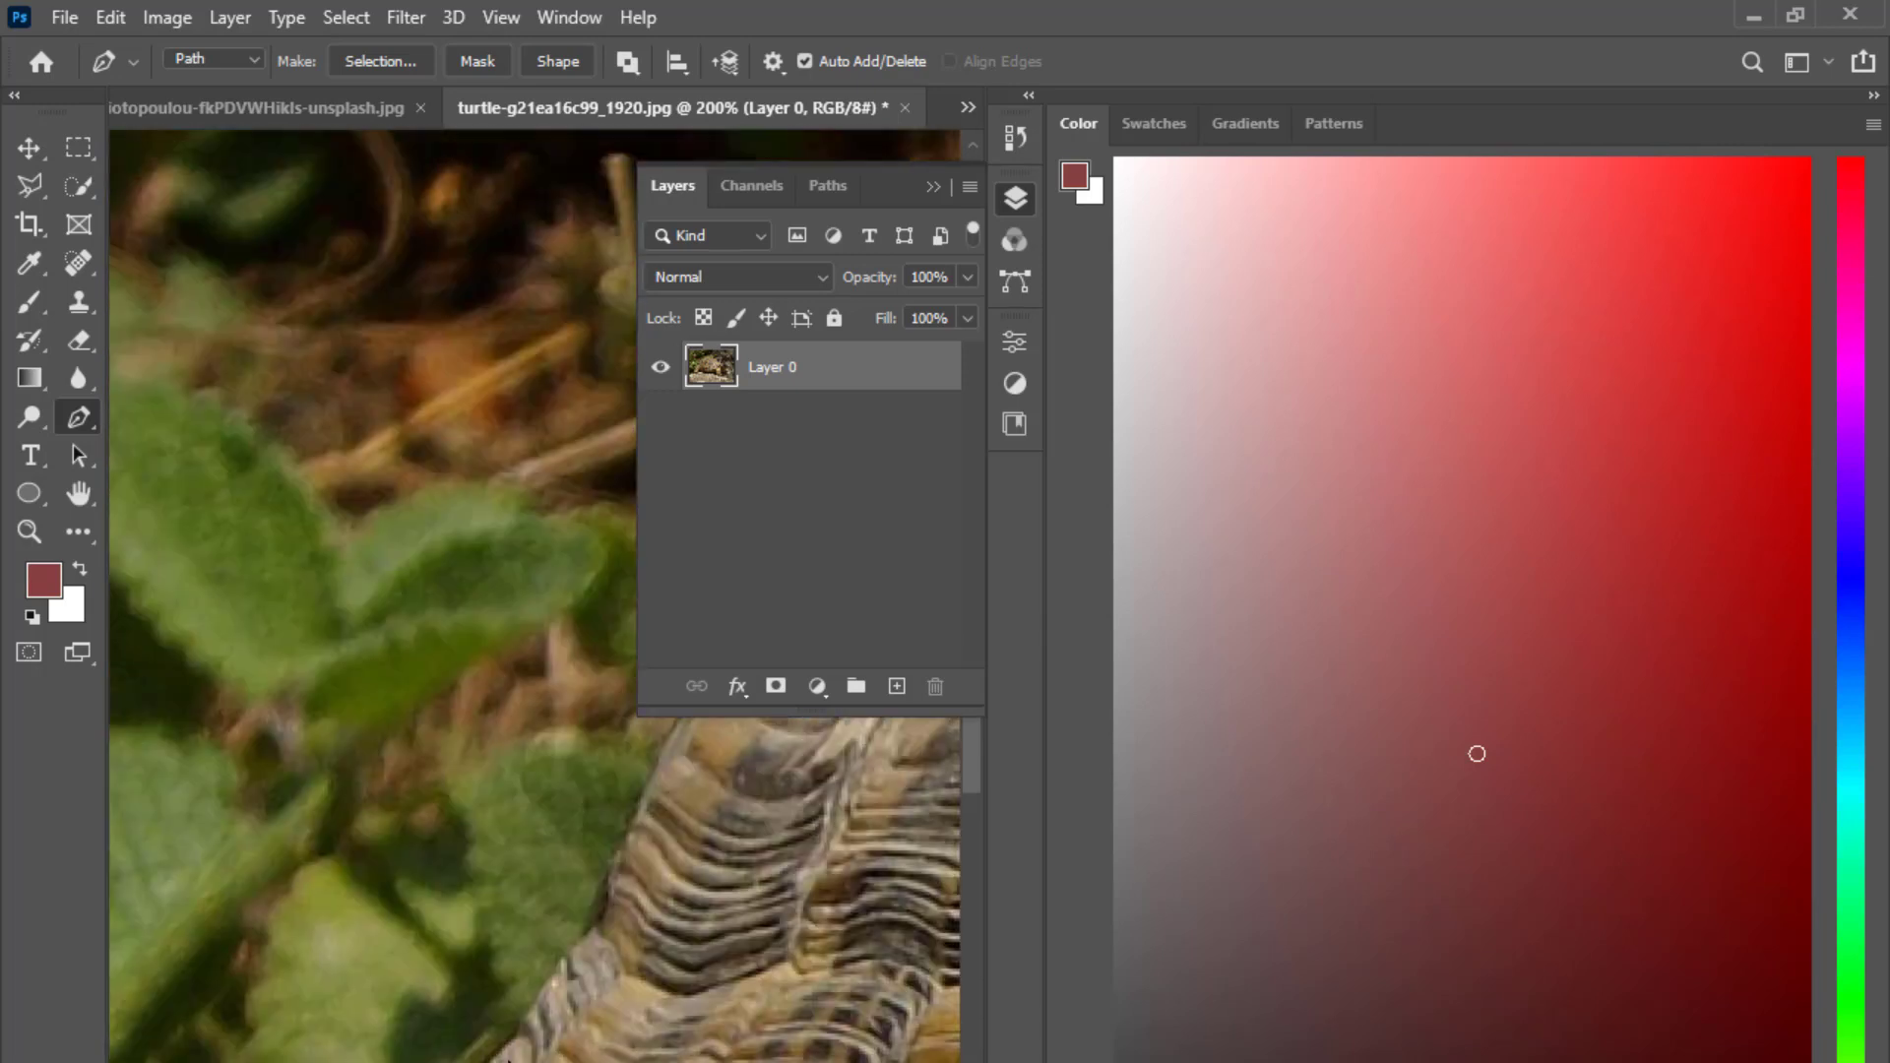
Follow the shell's rear slope upward with closely spaced anchor points.
click(522, 1024)
click(548, 976)
click(617, 906)
drag(623, 883, 232, 792)
click(257, 686)
click(336, 564)
click(405, 487)
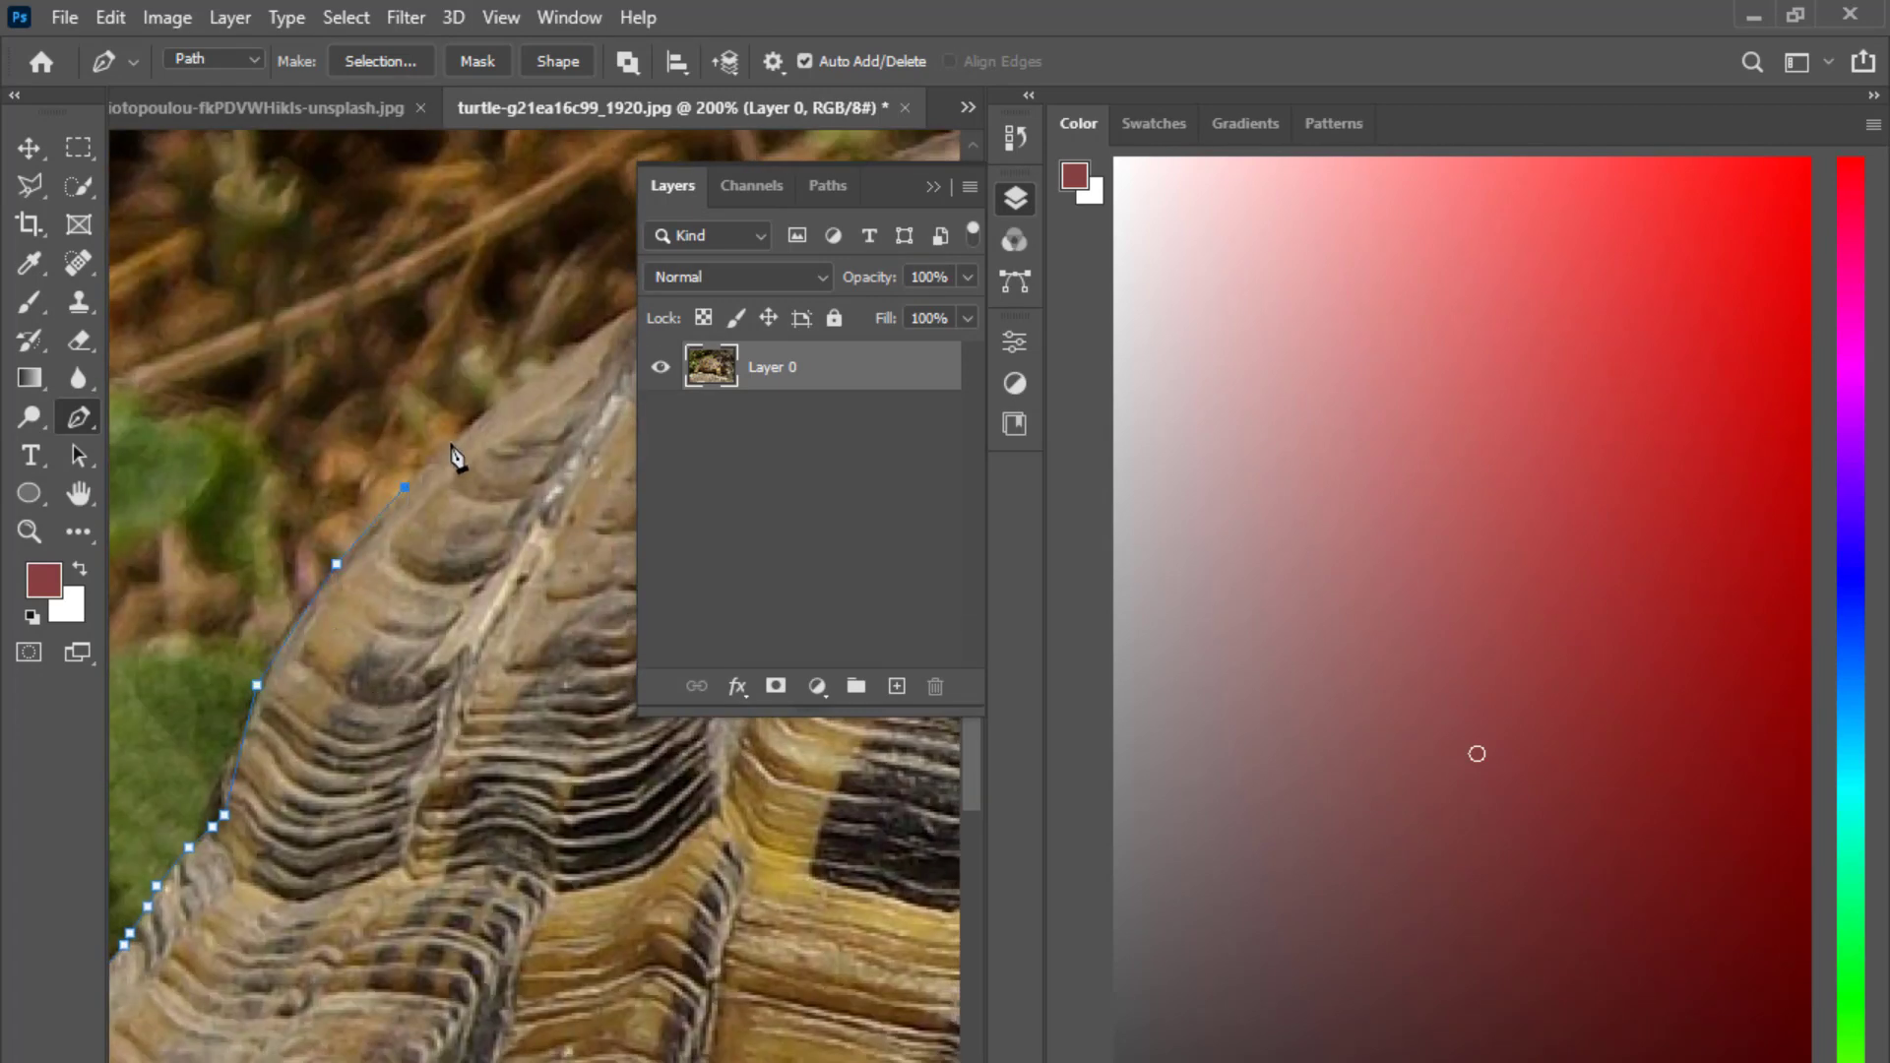
Trace the path over the crown of the shell with smooth curves, collapsing the layers list for a clear view.
drag(581, 352, 448, 691)
click(502, 629)
click(550, 612)
click(565, 591)
click(934, 187)
drag(797, 482, 447, 579)
drag(590, 571, 382, 721)
drag(563, 680, 608, 667)
drag(780, 701, 826, 705)
drag(826, 705, 317, 725)
drag(568, 716, 255, 518)
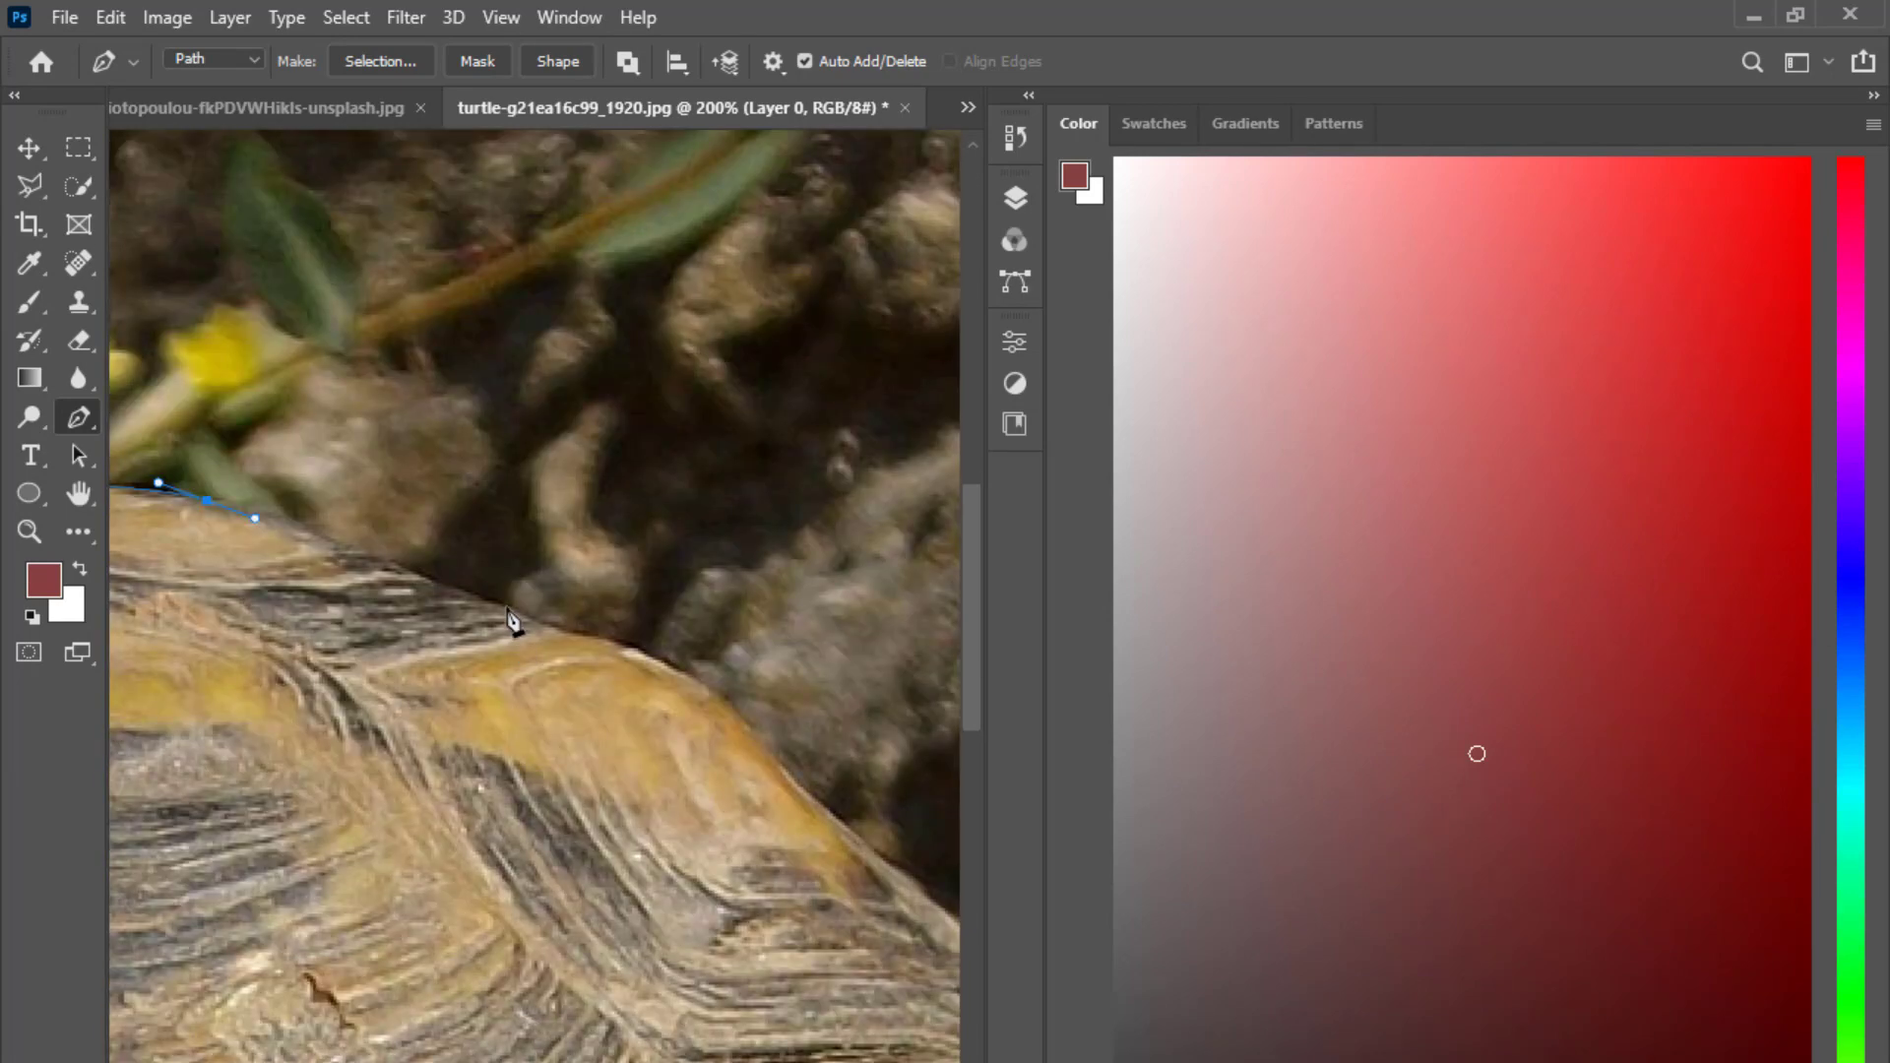
Trace the shell's front slope down to where it meets the neck.
drag(487, 599, 531, 616)
drag(627, 645, 647, 656)
drag(628, 681, 301, 475)
drag(400, 515, 420, 533)
drag(599, 689, 622, 717)
drag(668, 787, 474, 618)
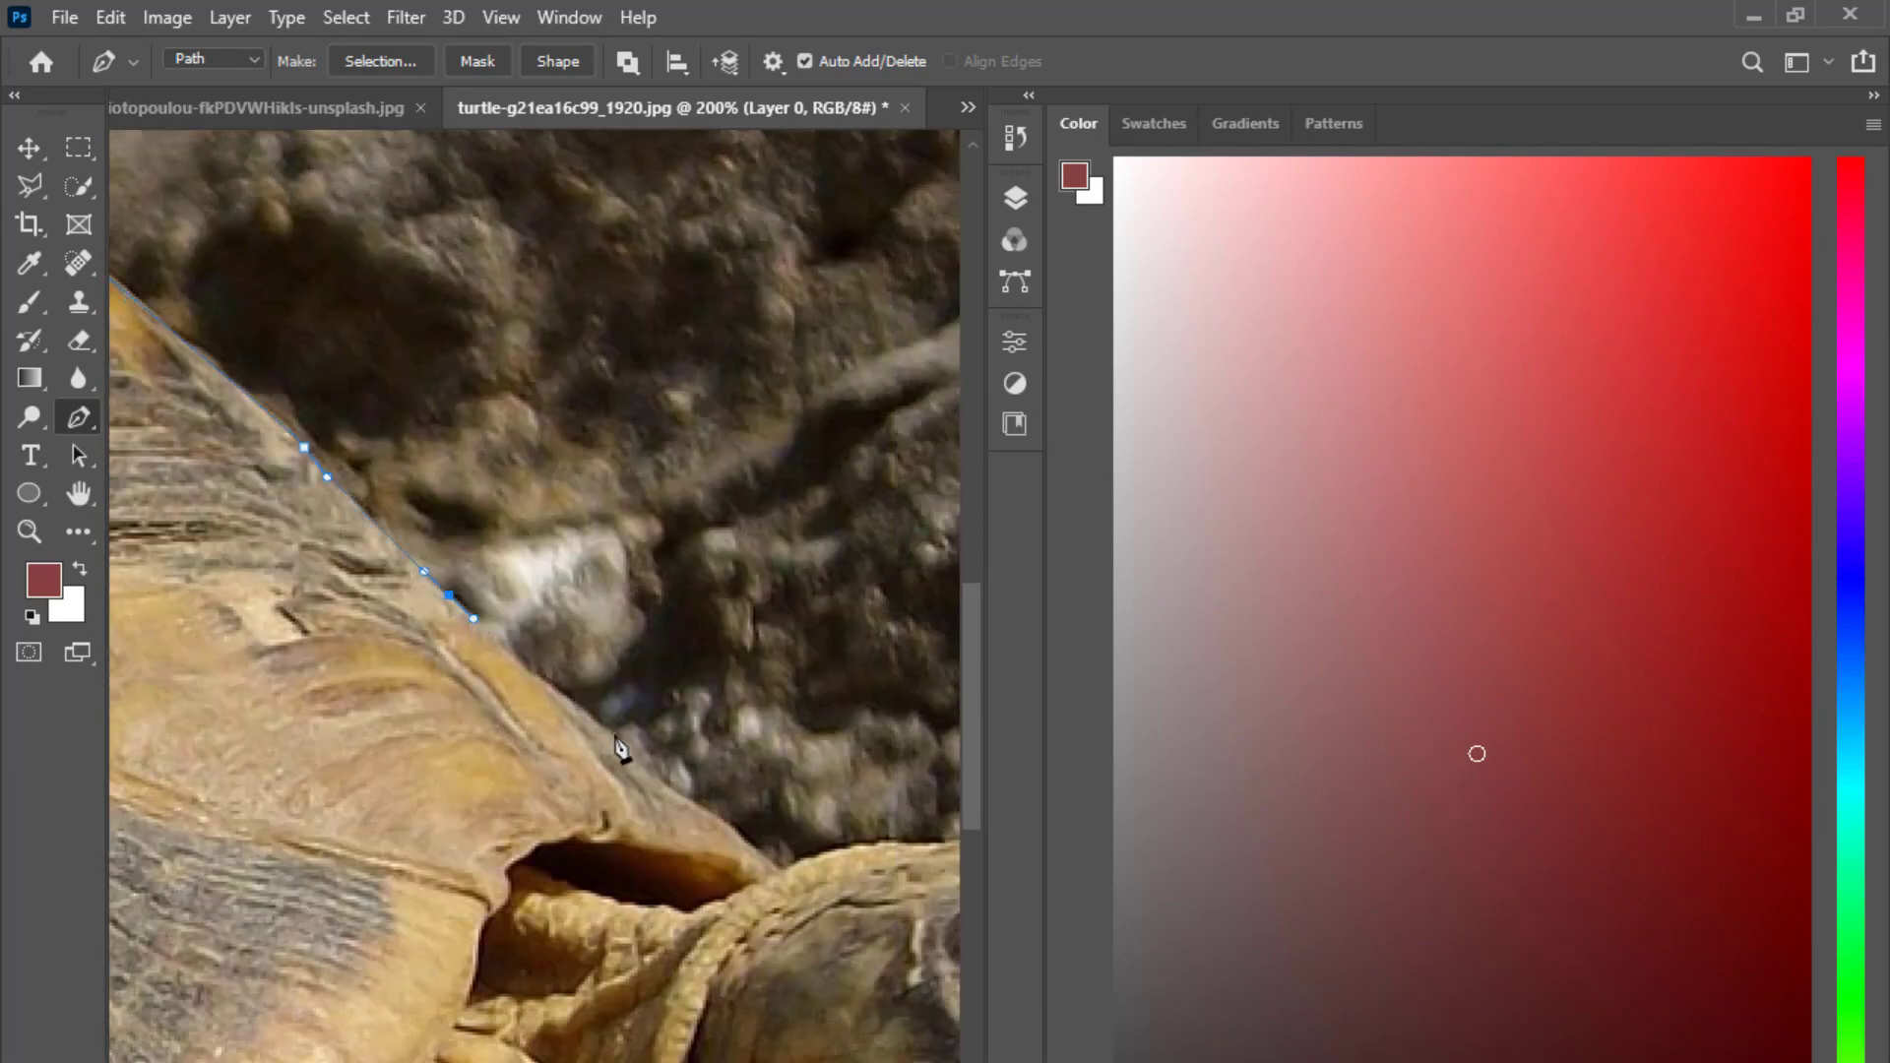
click(616, 736)
click(730, 832)
click(776, 872)
Trace the path along the neck and the top of the turtle's head above the eye.
drag(778, 873, 246, 703)
click(333, 677)
click(411, 670)
click(443, 670)
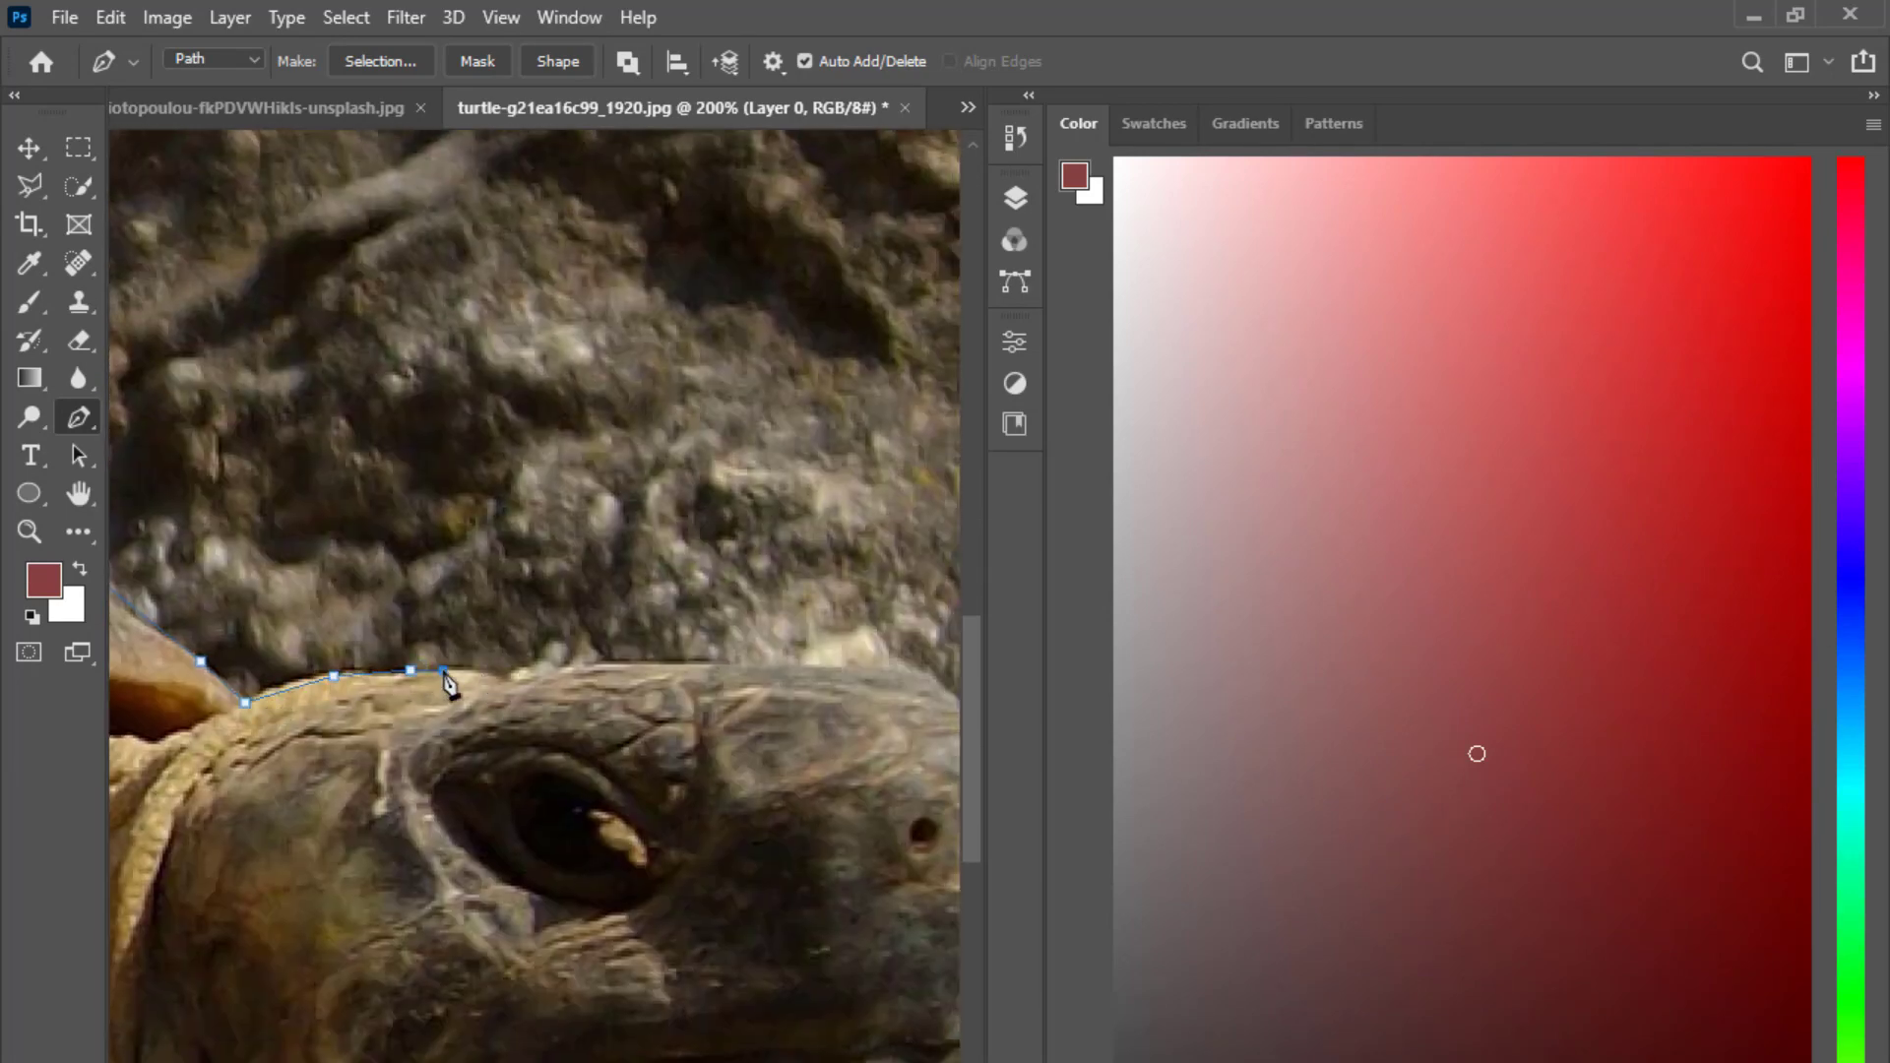
click(485, 676)
click(507, 686)
click(540, 675)
click(605, 662)
click(661, 660)
click(717, 660)
click(773, 663)
click(811, 663)
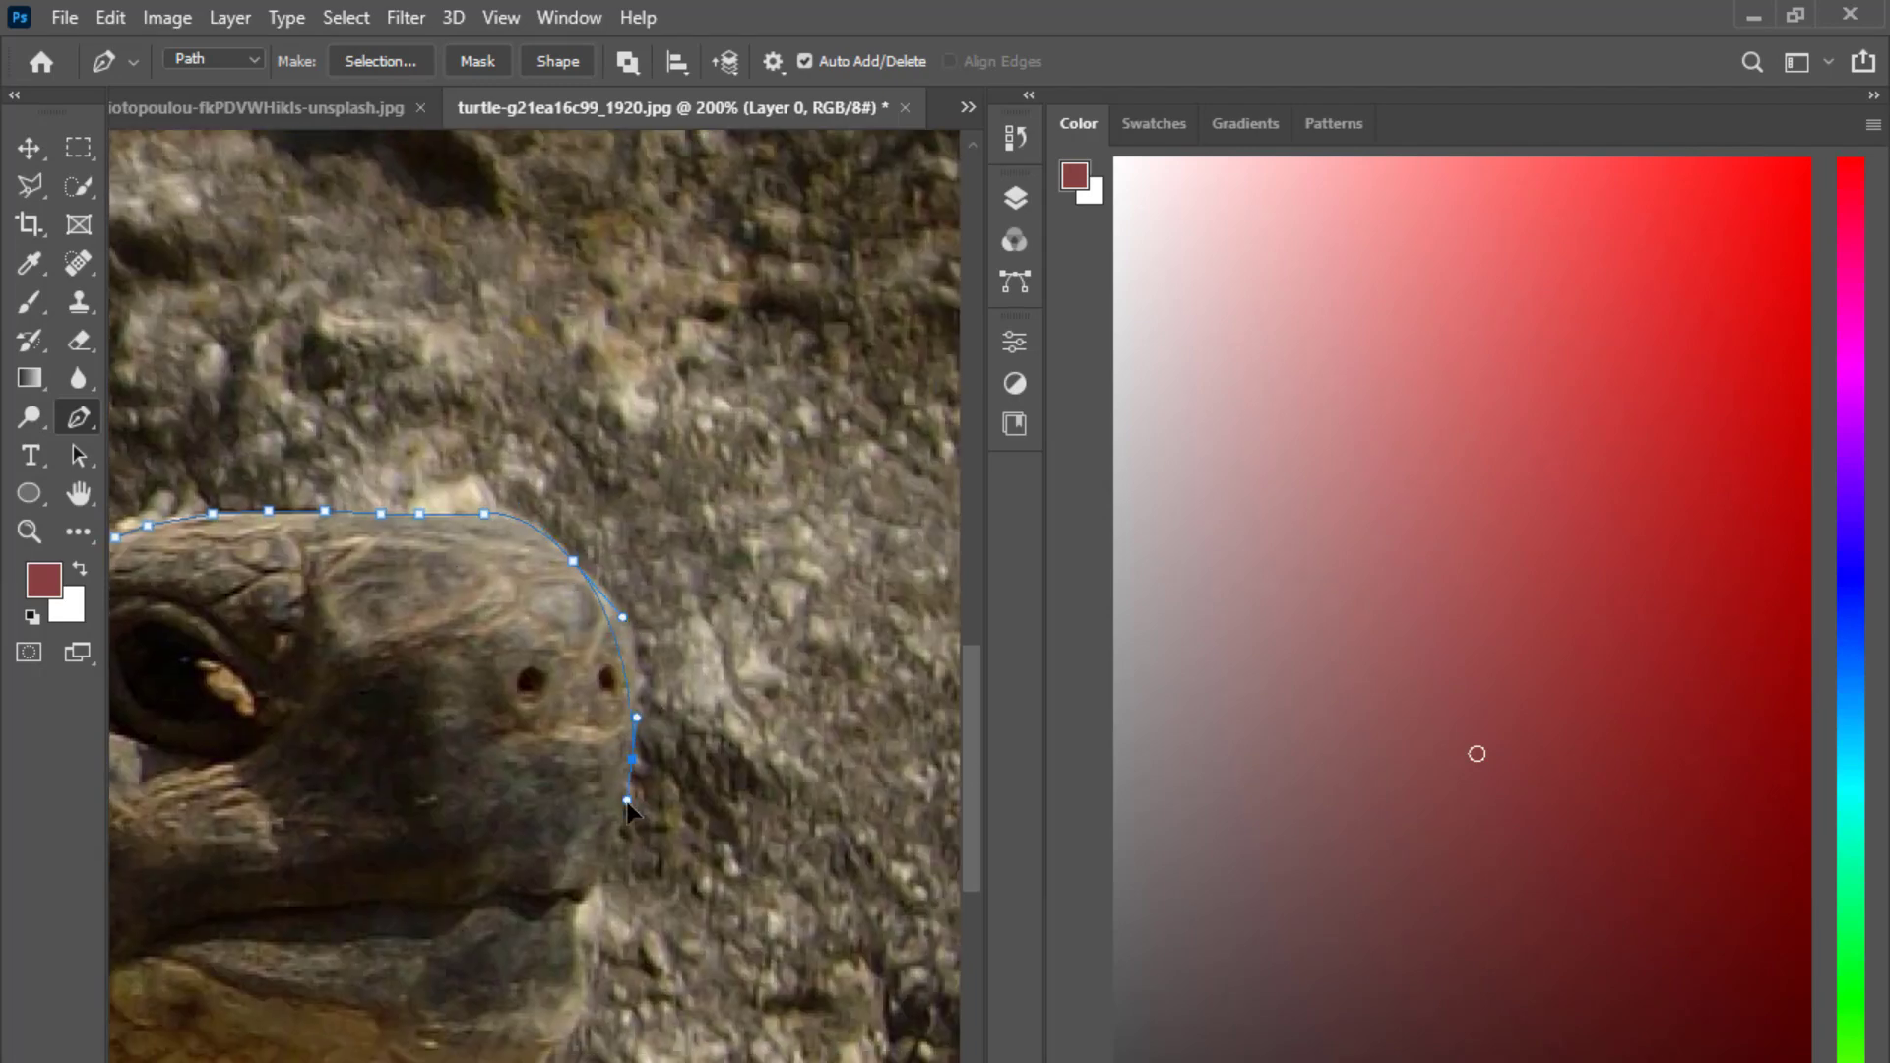
Trace the path around the snout, mouth and chin down to the far front foot.
click(597, 880)
drag(654, 722, 713, 503)
click(635, 689)
drag(646, 780, 701, 380)
click(594, 845)
click(576, 856)
click(618, 901)
Trace the path along the far front foot's edge and around its two foremost claws.
click(660, 467)
click(701, 527)
click(710, 580)
click(769, 639)
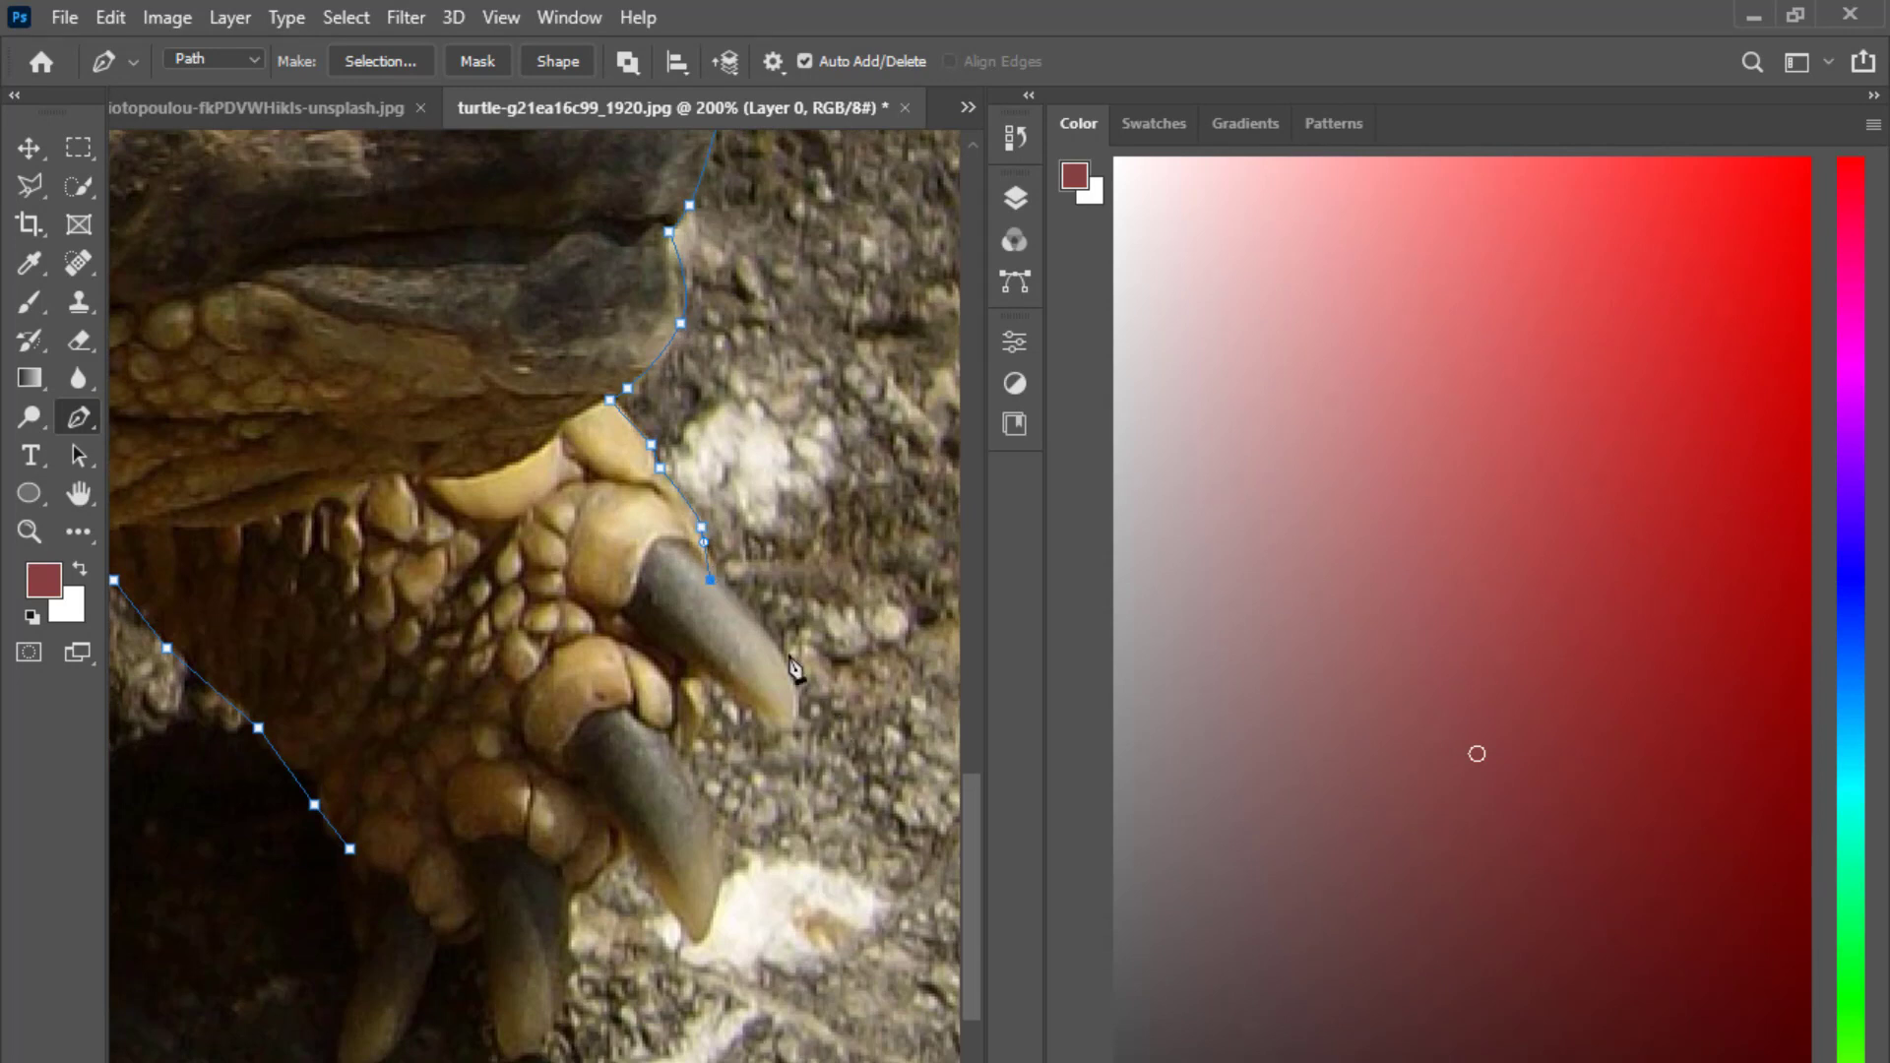
drag(792, 716, 781, 726)
click(698, 673)
click(686, 683)
click(689, 751)
click(700, 819)
click(719, 873)
click(698, 936)
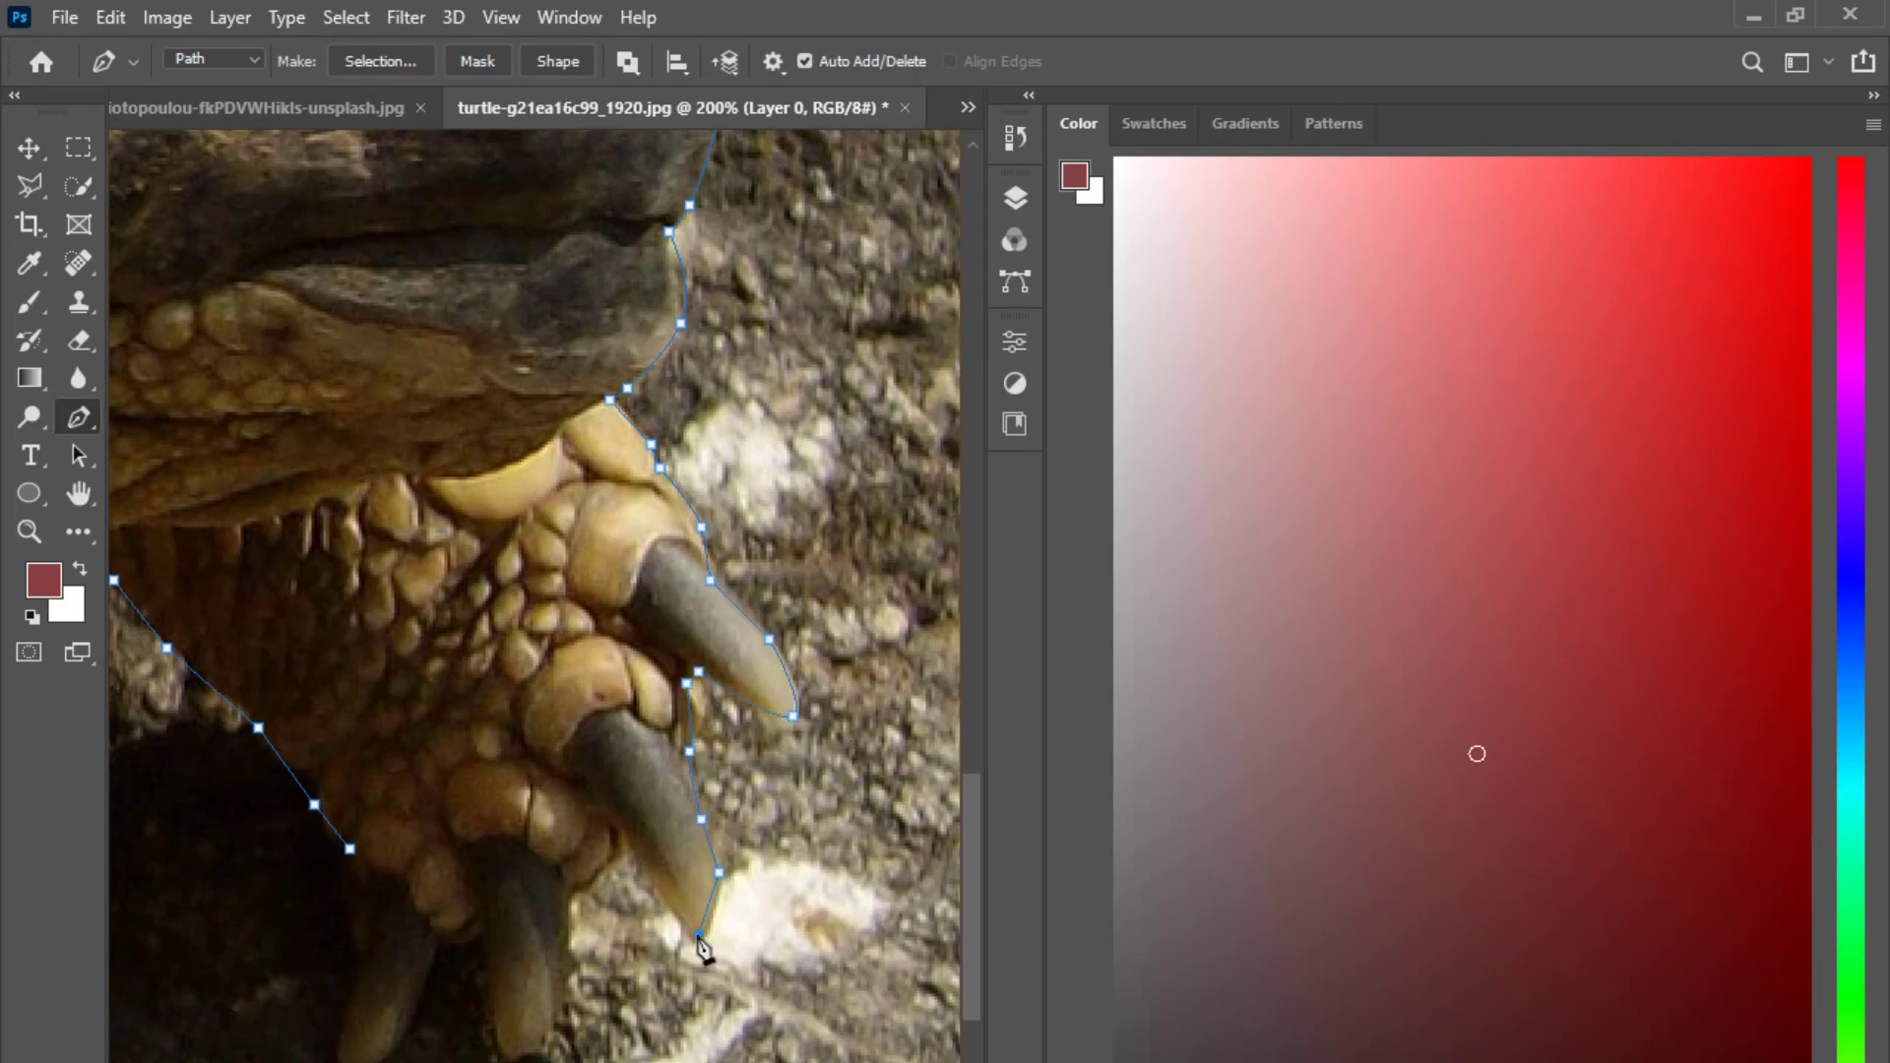
Trace around the far front foot's remaining claws and close the path at its starting anchor point.
click(621, 835)
click(591, 878)
click(555, 1020)
click(504, 1051)
click(494, 983)
click(429, 987)
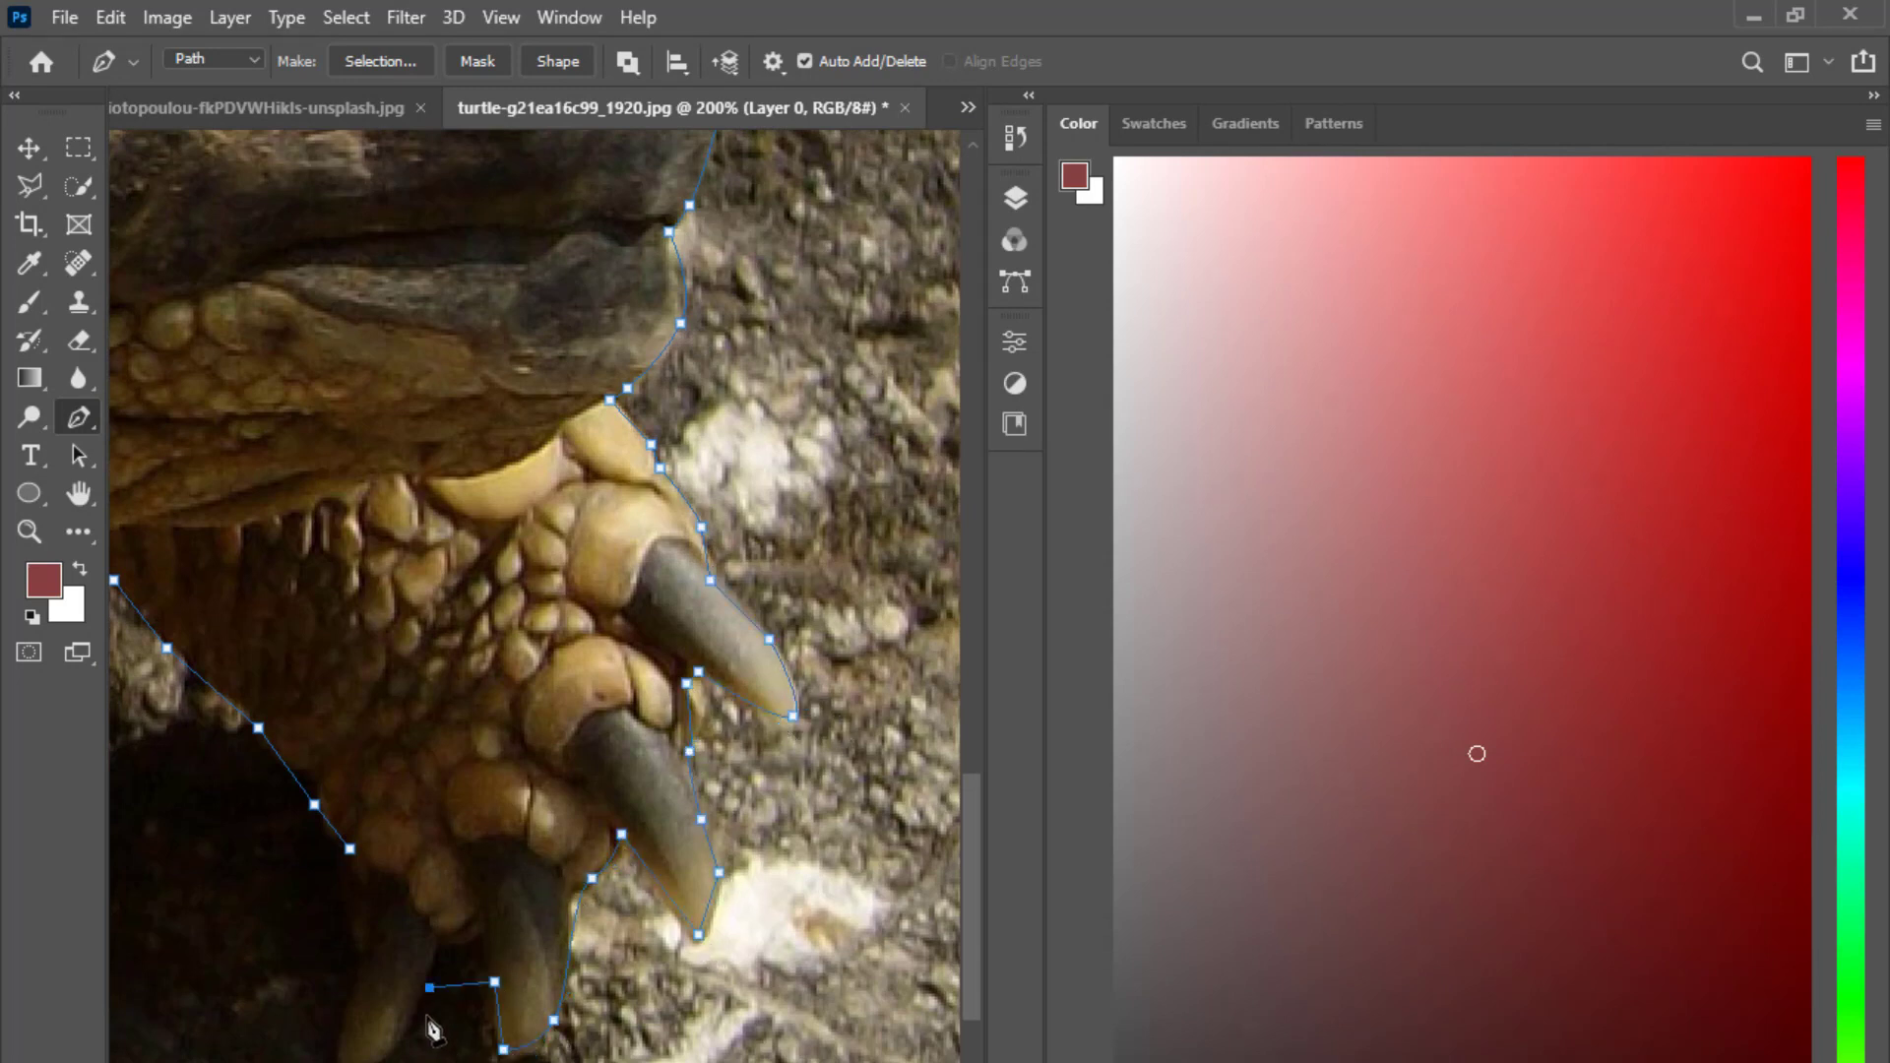
click(397, 1046)
click(341, 1021)
click(370, 934)
click(349, 849)
Convert the closed turtle path into a selection.
key(ctrl+minus)
key(ctrl+minus)
key(ctrl+minus)
key(ctrl+minus)
key(ctrl+minus)
right_click(463, 777)
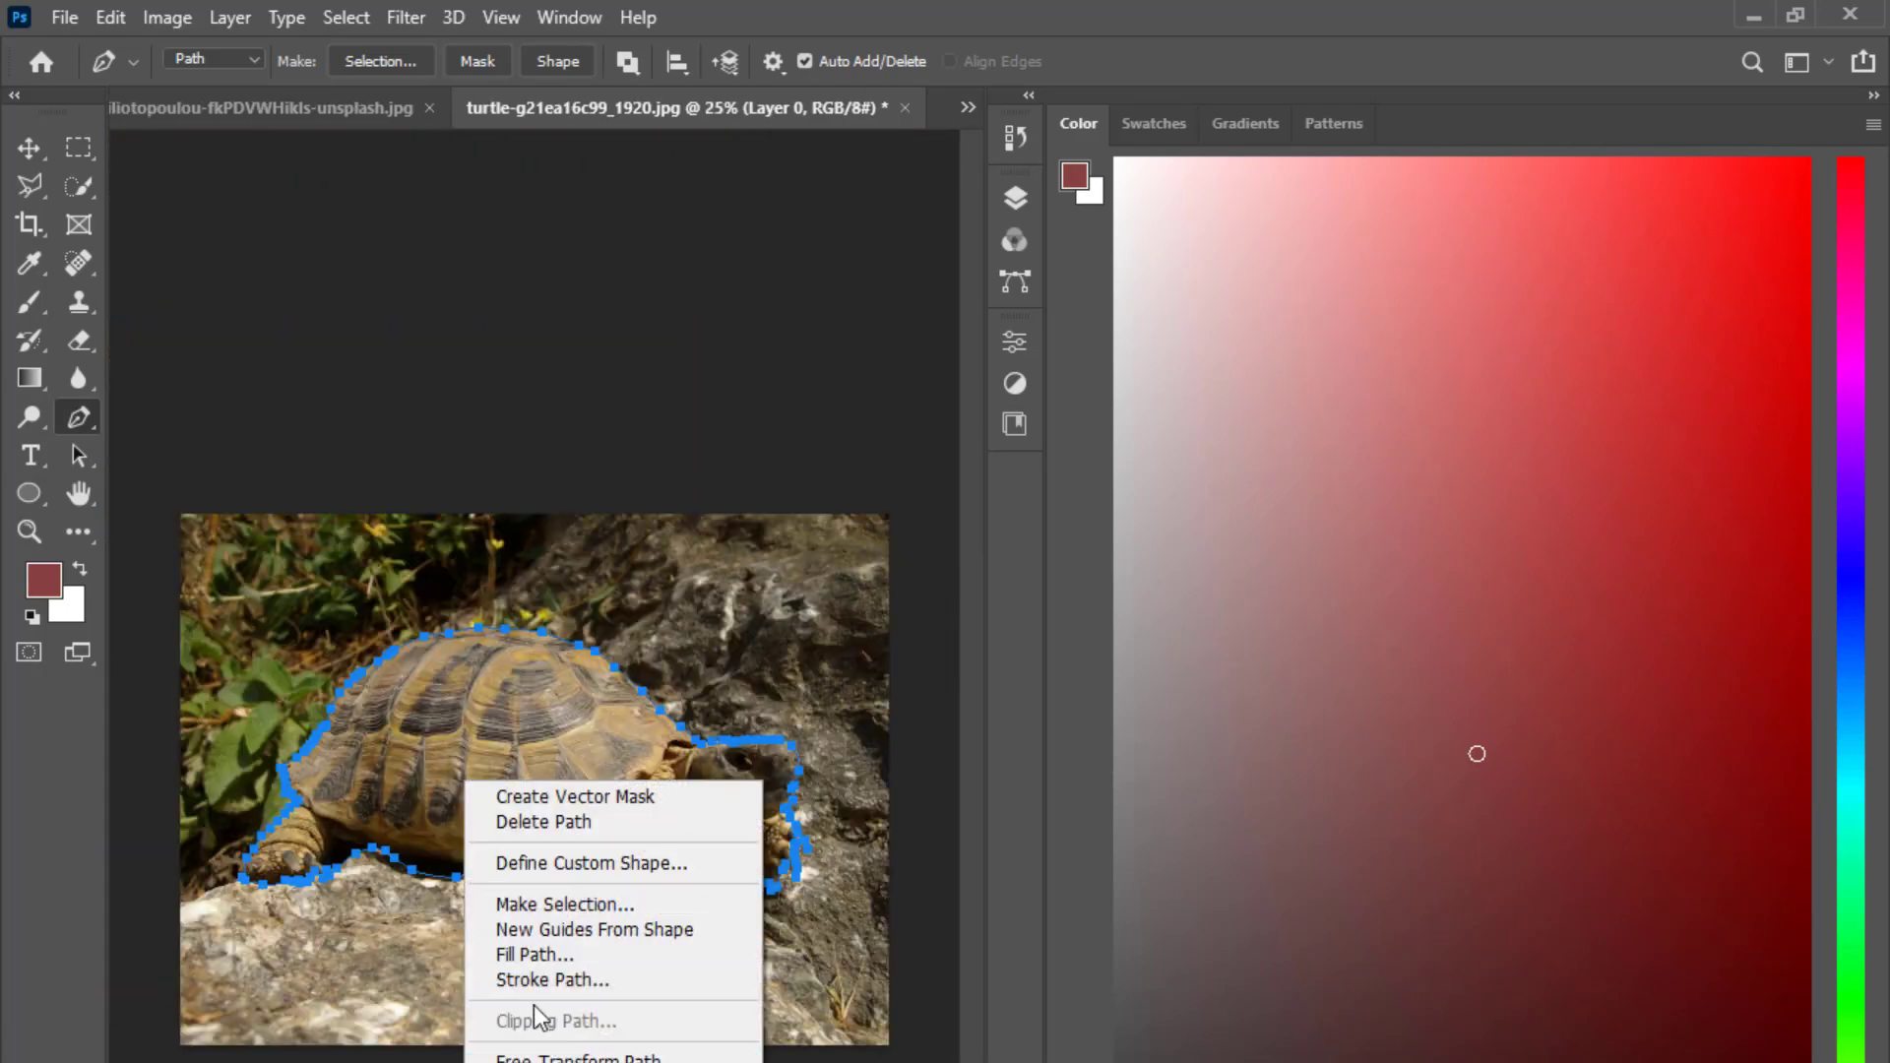
click(580, 936)
key(ctrl+z)
right_click(559, 791)
key(Return)
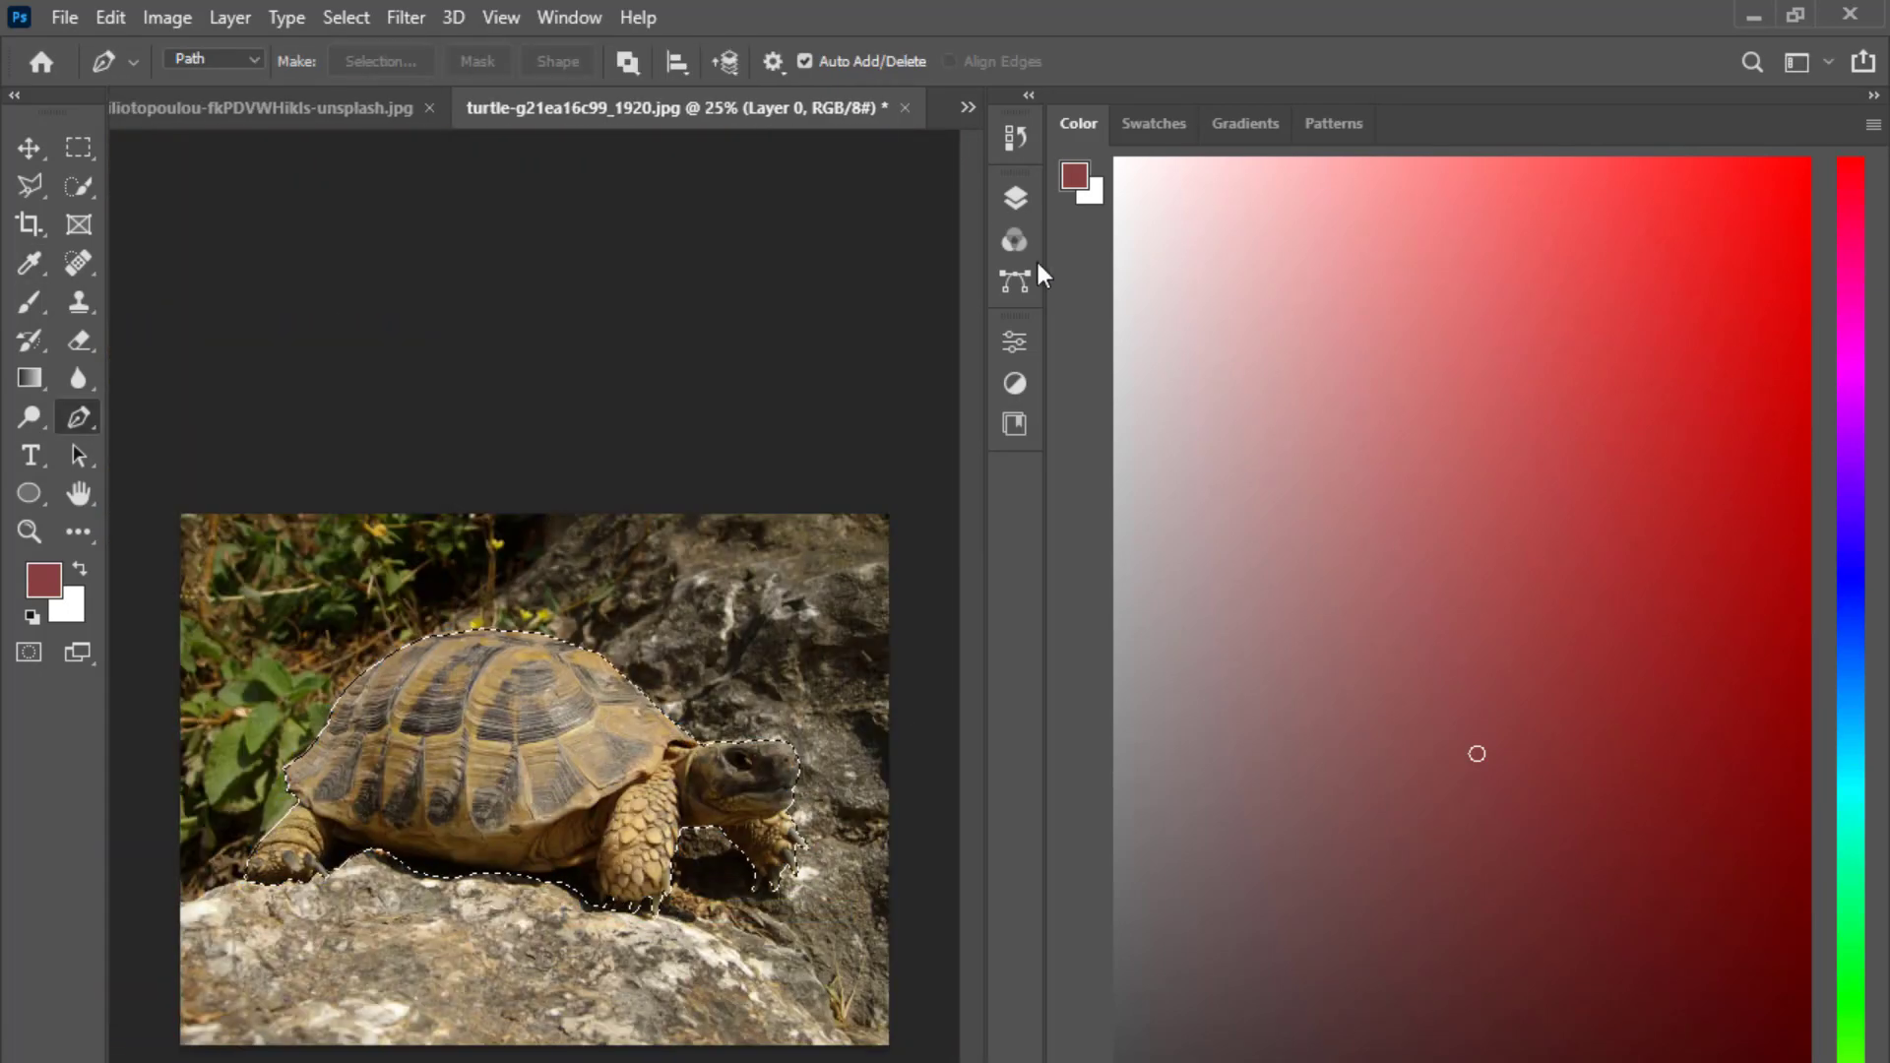
Mask the turtle layer from the selection and move the cut-out into the christina-spiliotopoulou seascape document.
click(1014, 198)
click(775, 686)
key(v)
drag(527, 601, 588, 941)
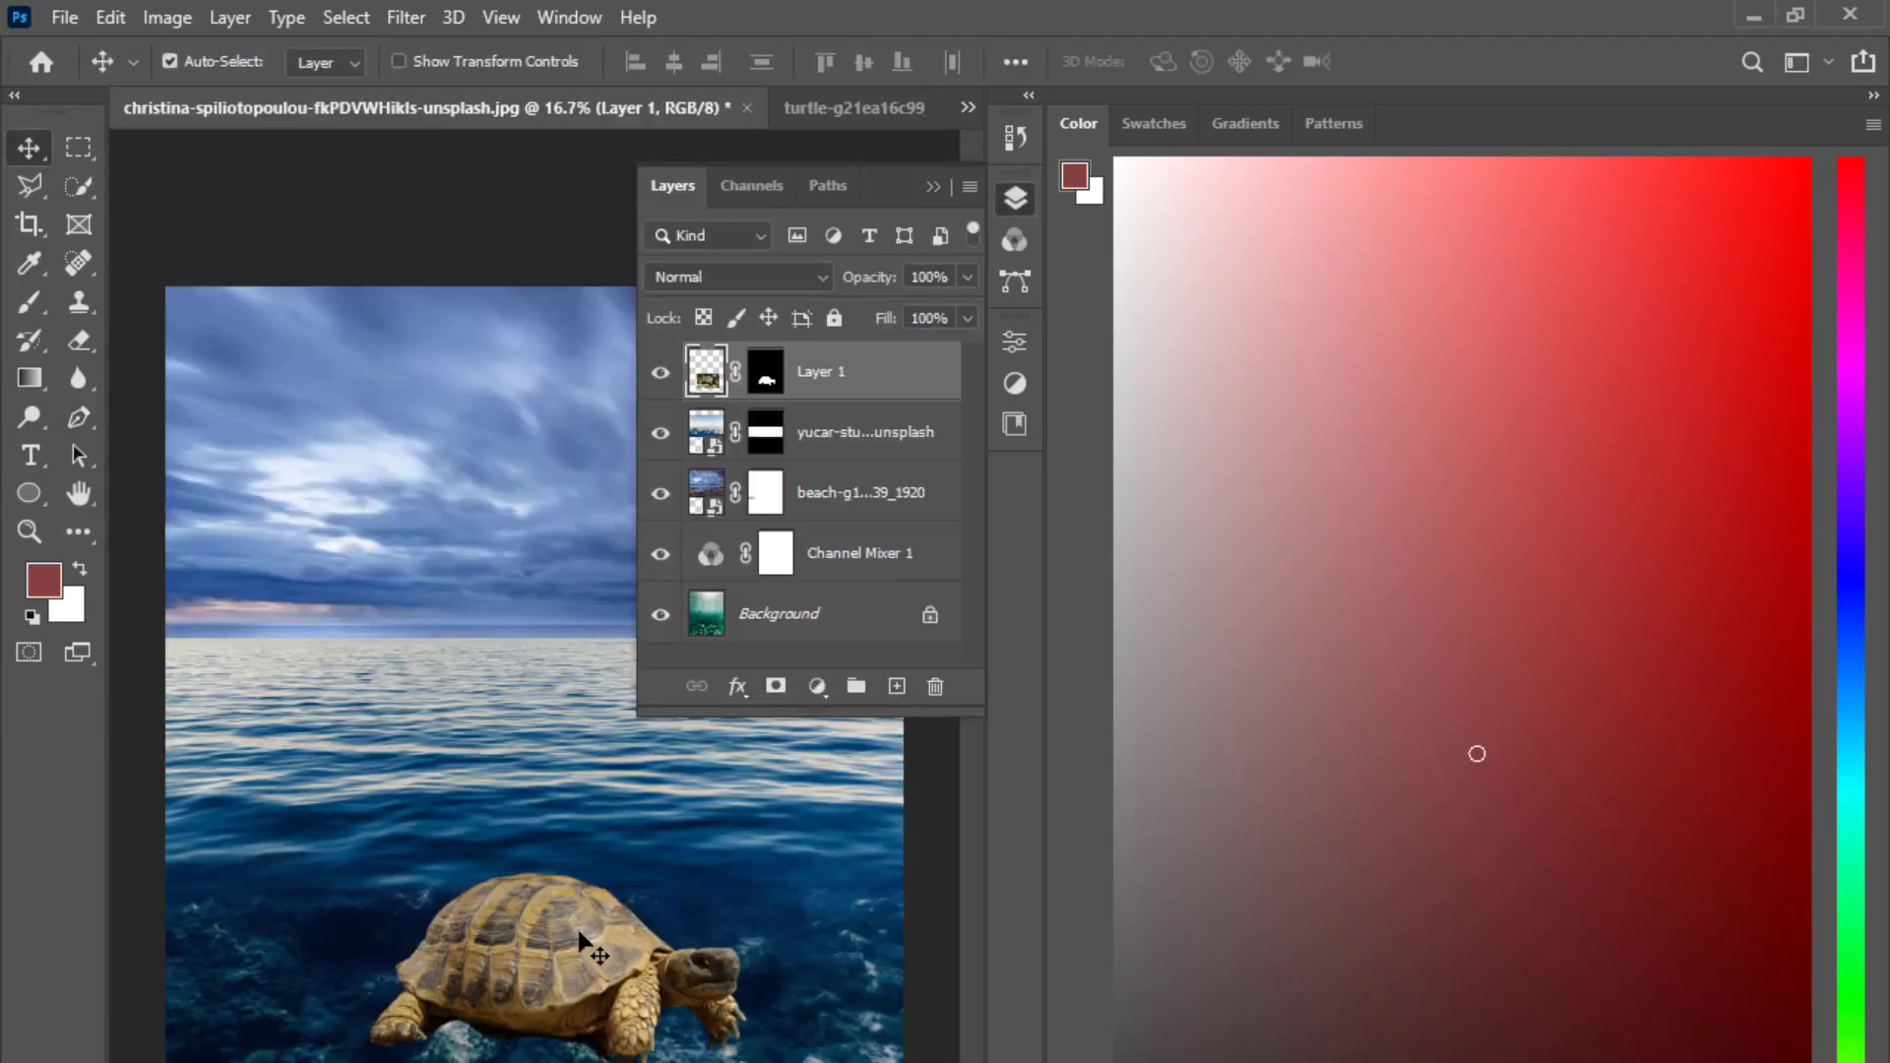
Scale the turtle to 183.71% with Free Transform and place it centrally below the horizon, overlapping the seabed.
key(ctrl+t)
drag(565, 793, 565, 464)
drag(539, 752, 548, 988)
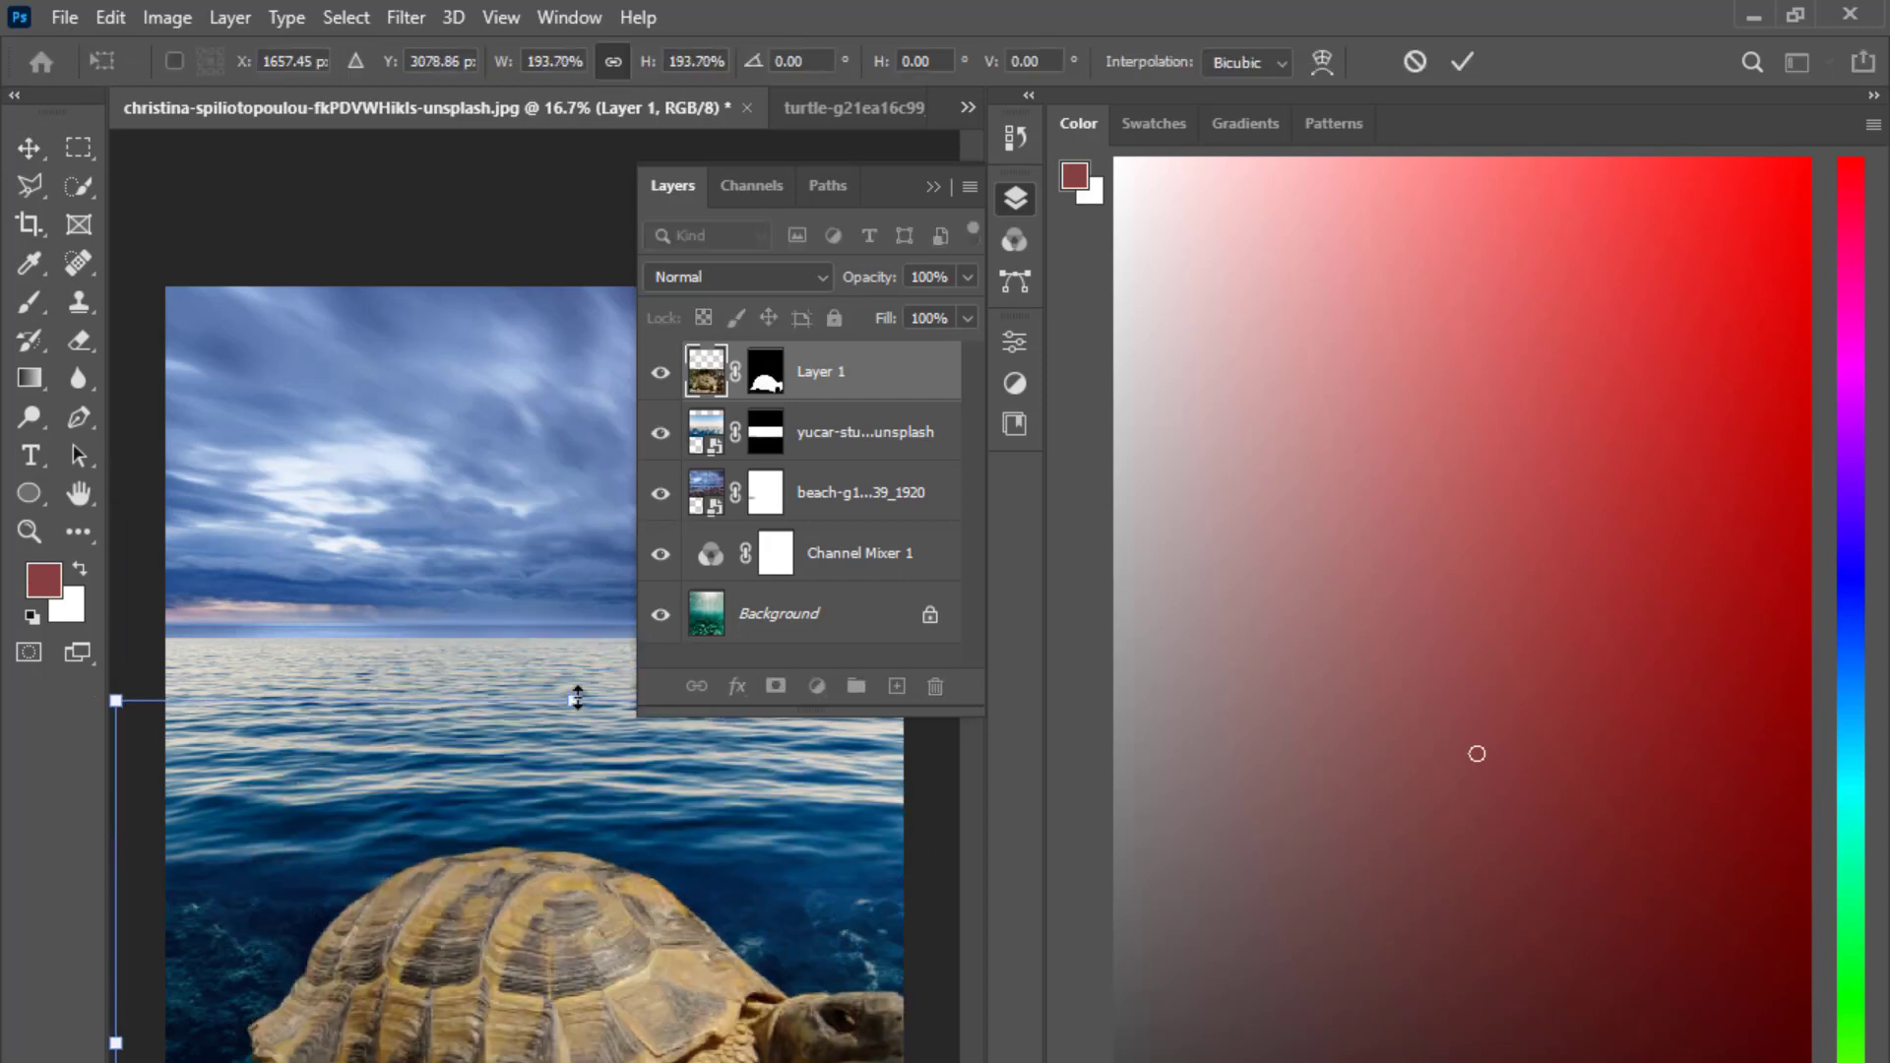
drag(576, 698, 576, 664)
drag(551, 1060, 539, 913)
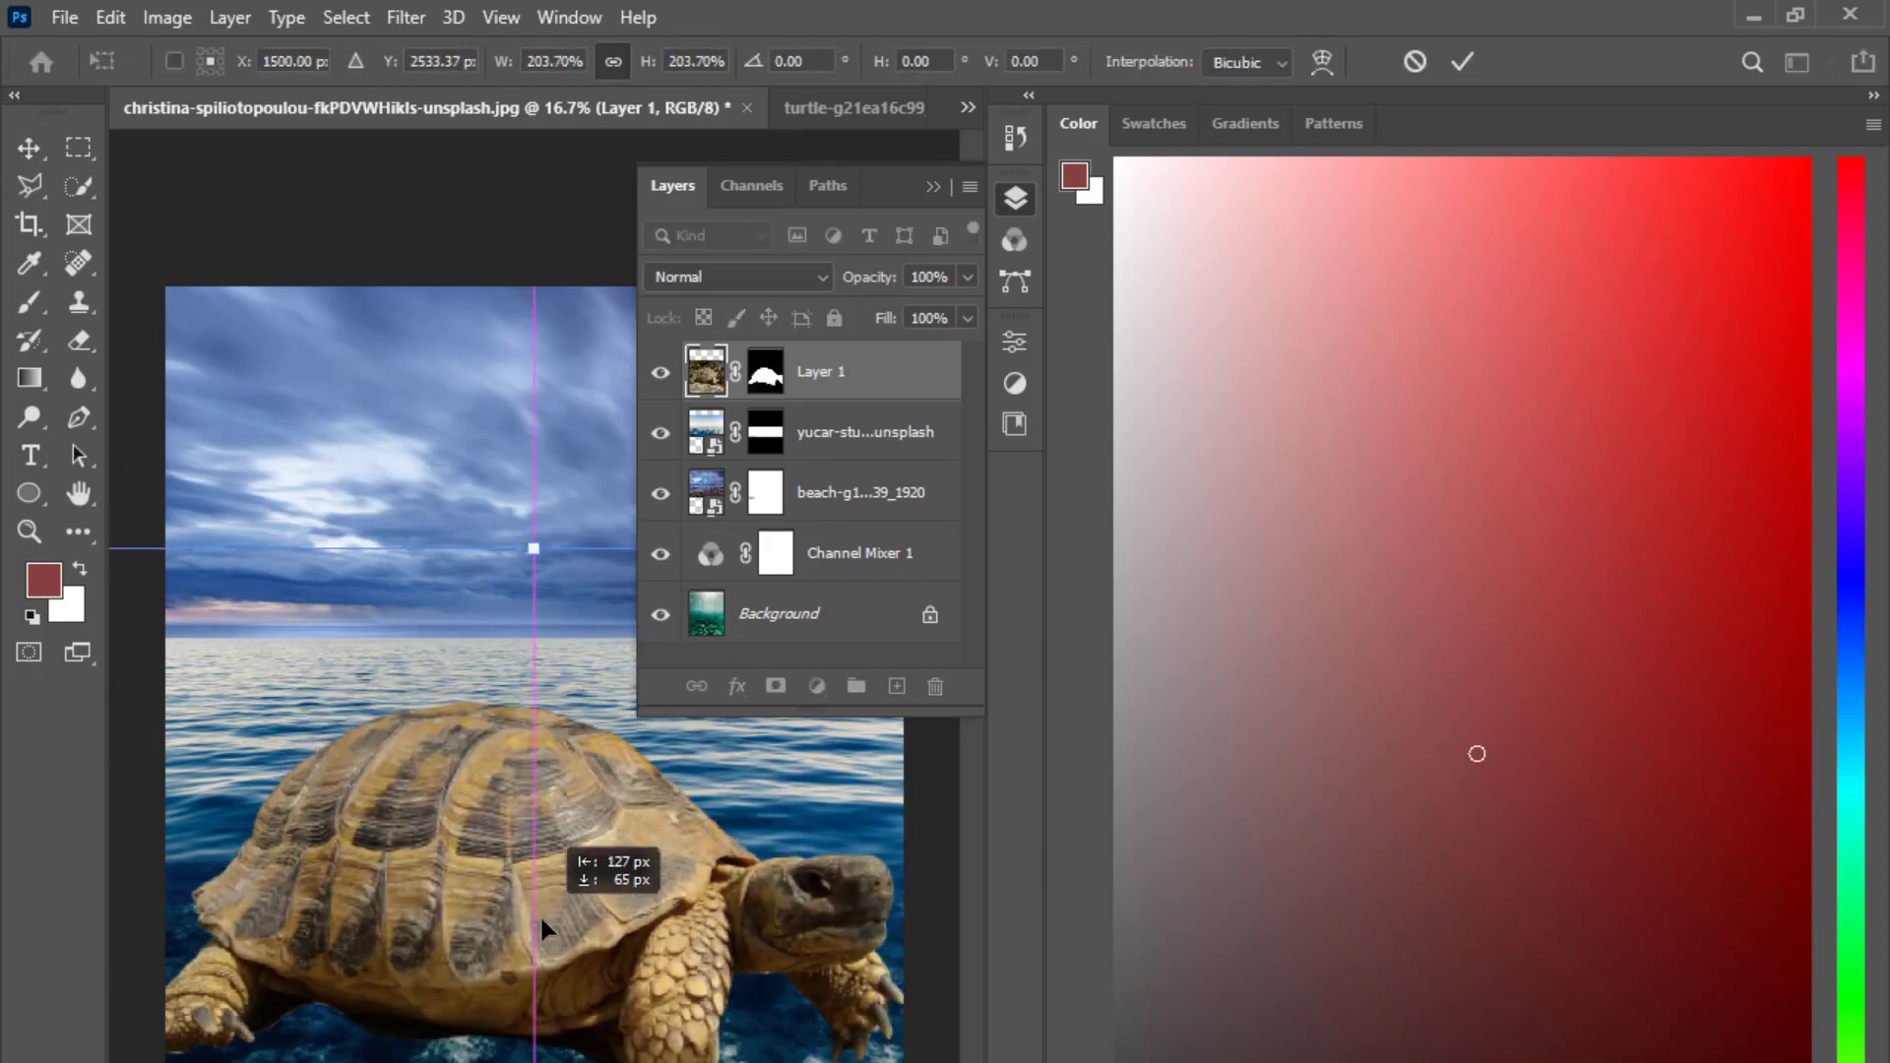
drag(548, 547, 561, 610)
drag(551, 874, 563, 888)
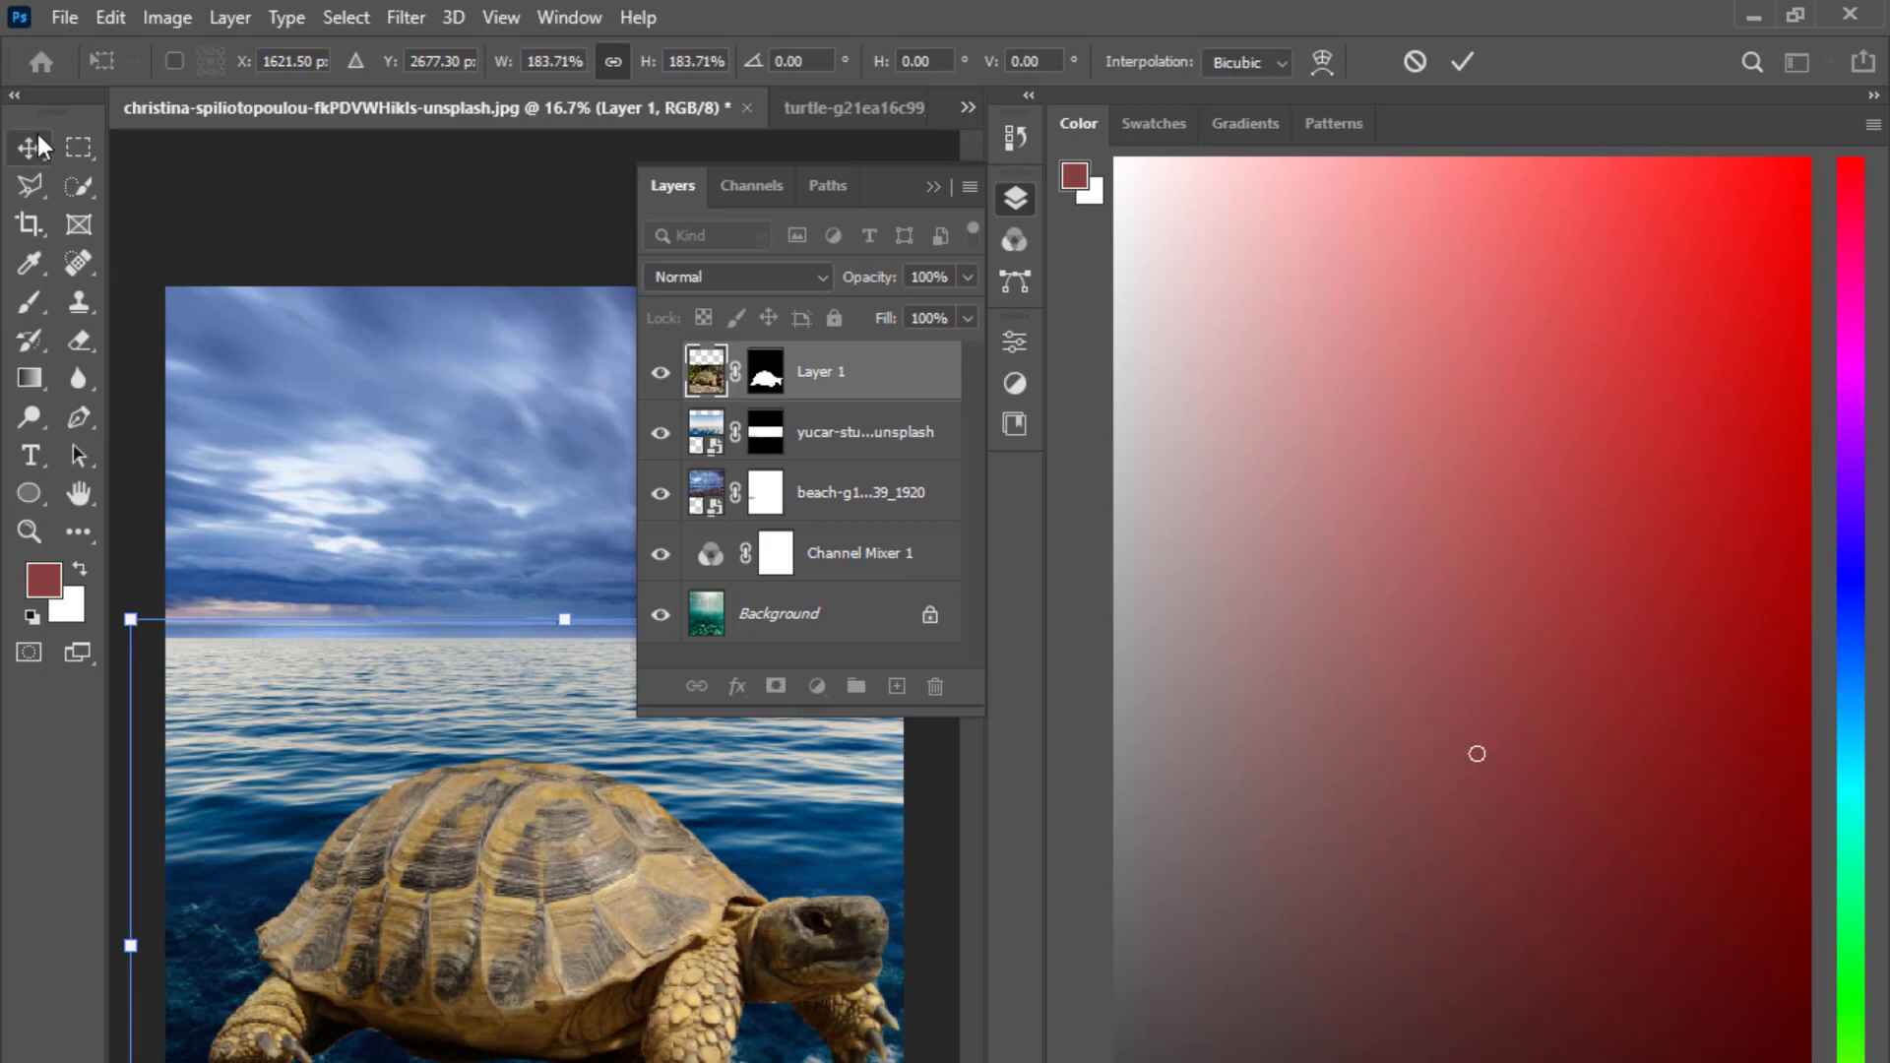
key(Return)
Set the turtle layer's blend mode to Luminosity and move the layer directly below the beach layer.
click(821, 266)
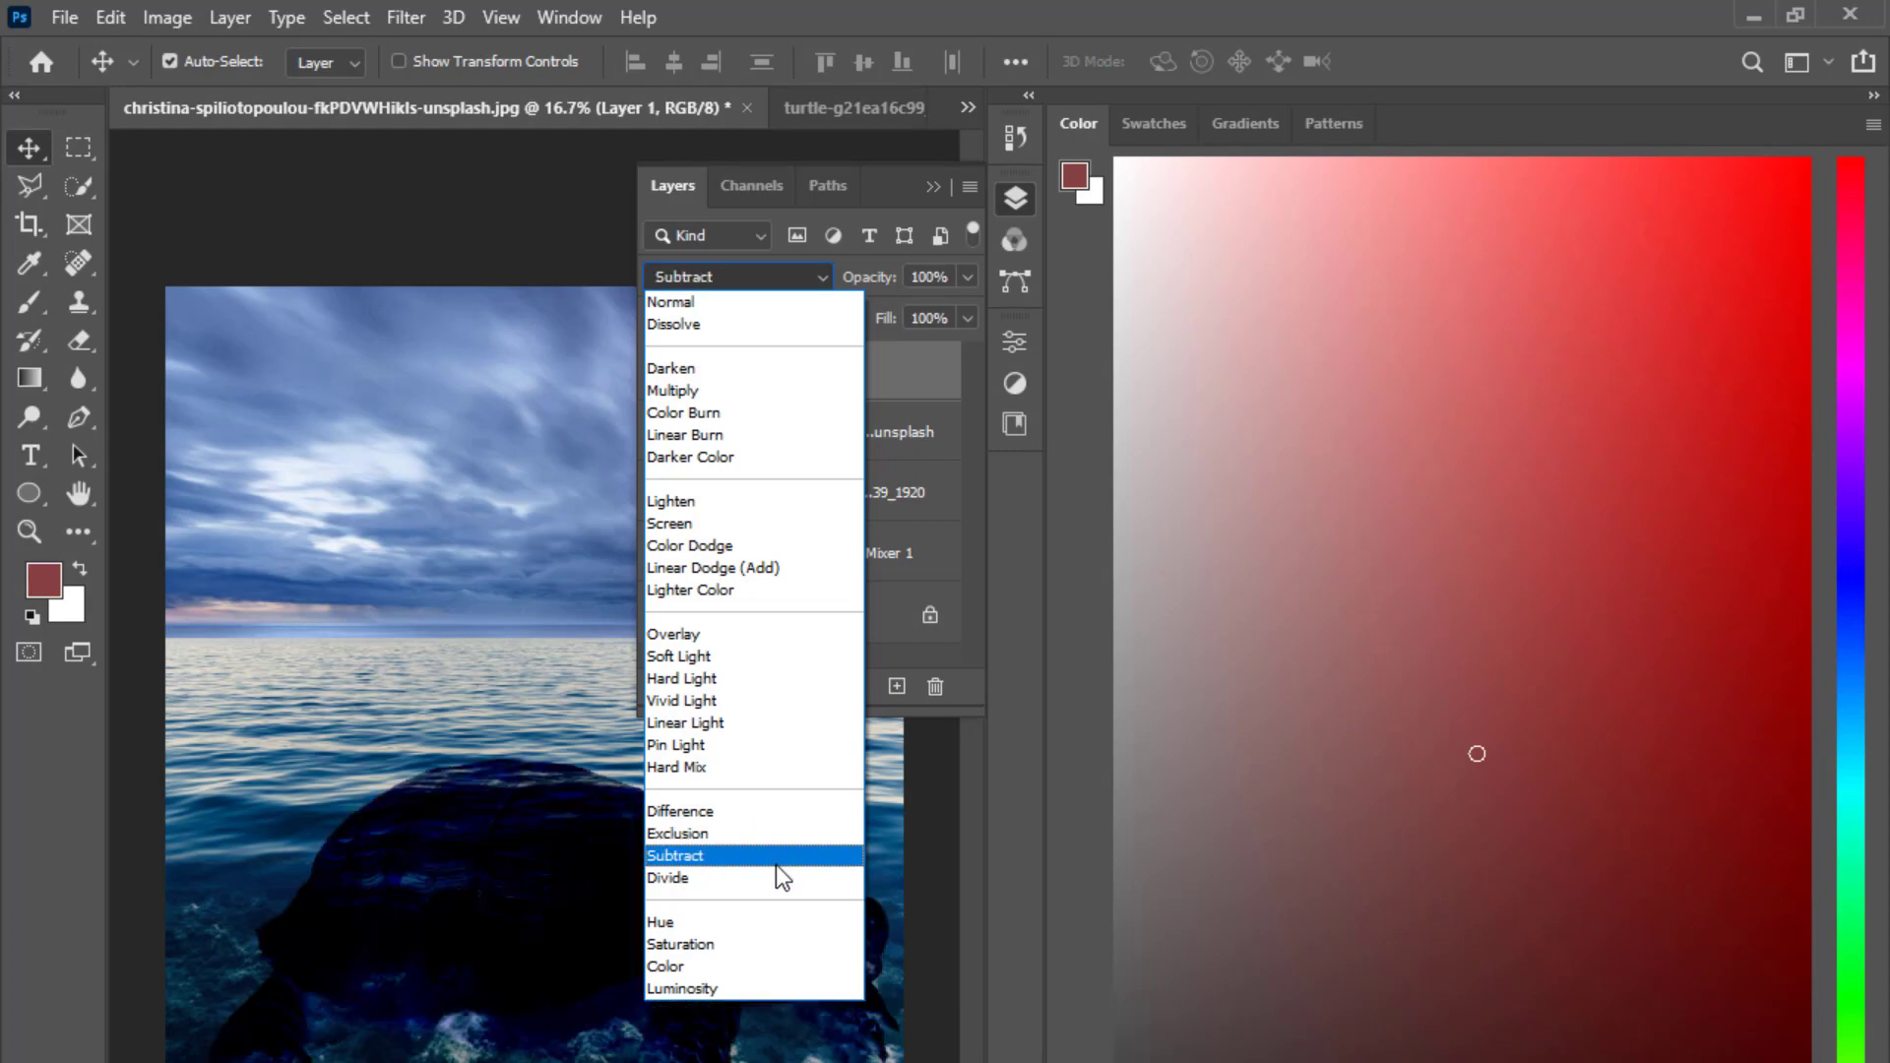
click(748, 988)
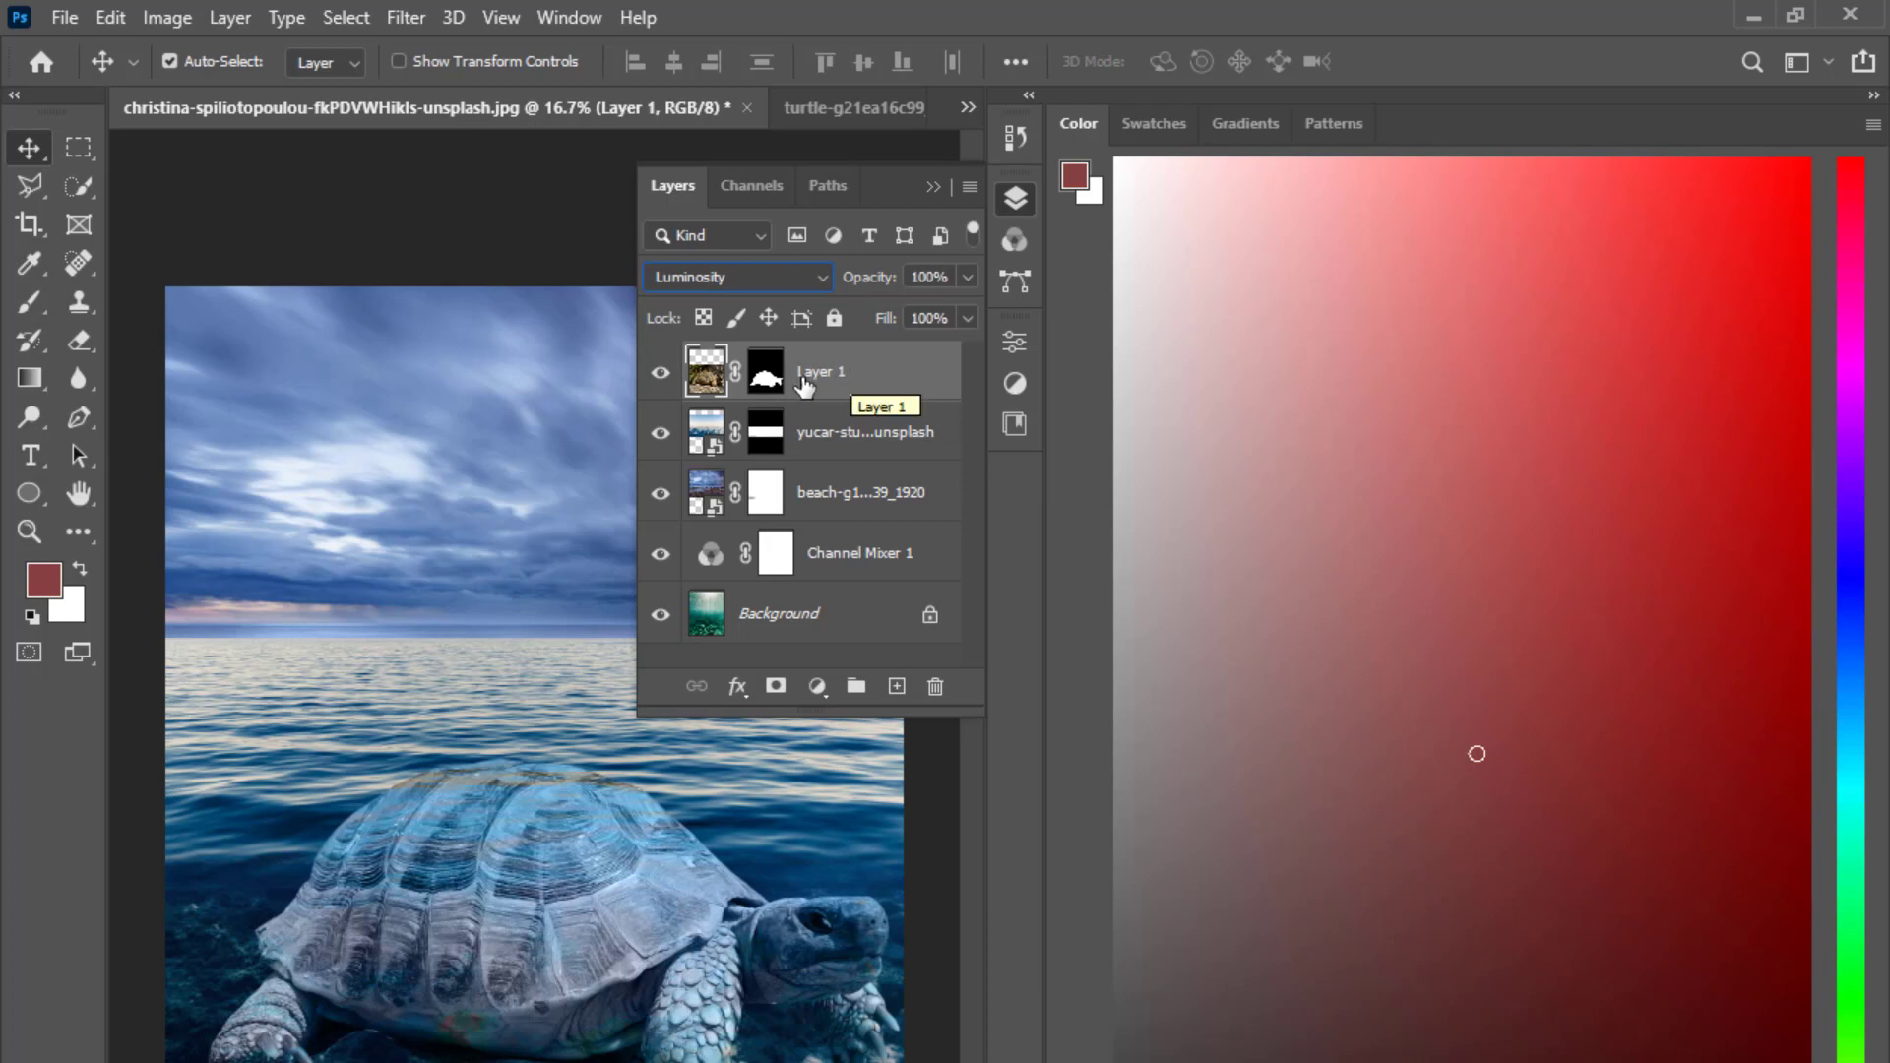
drag(825, 384, 829, 509)
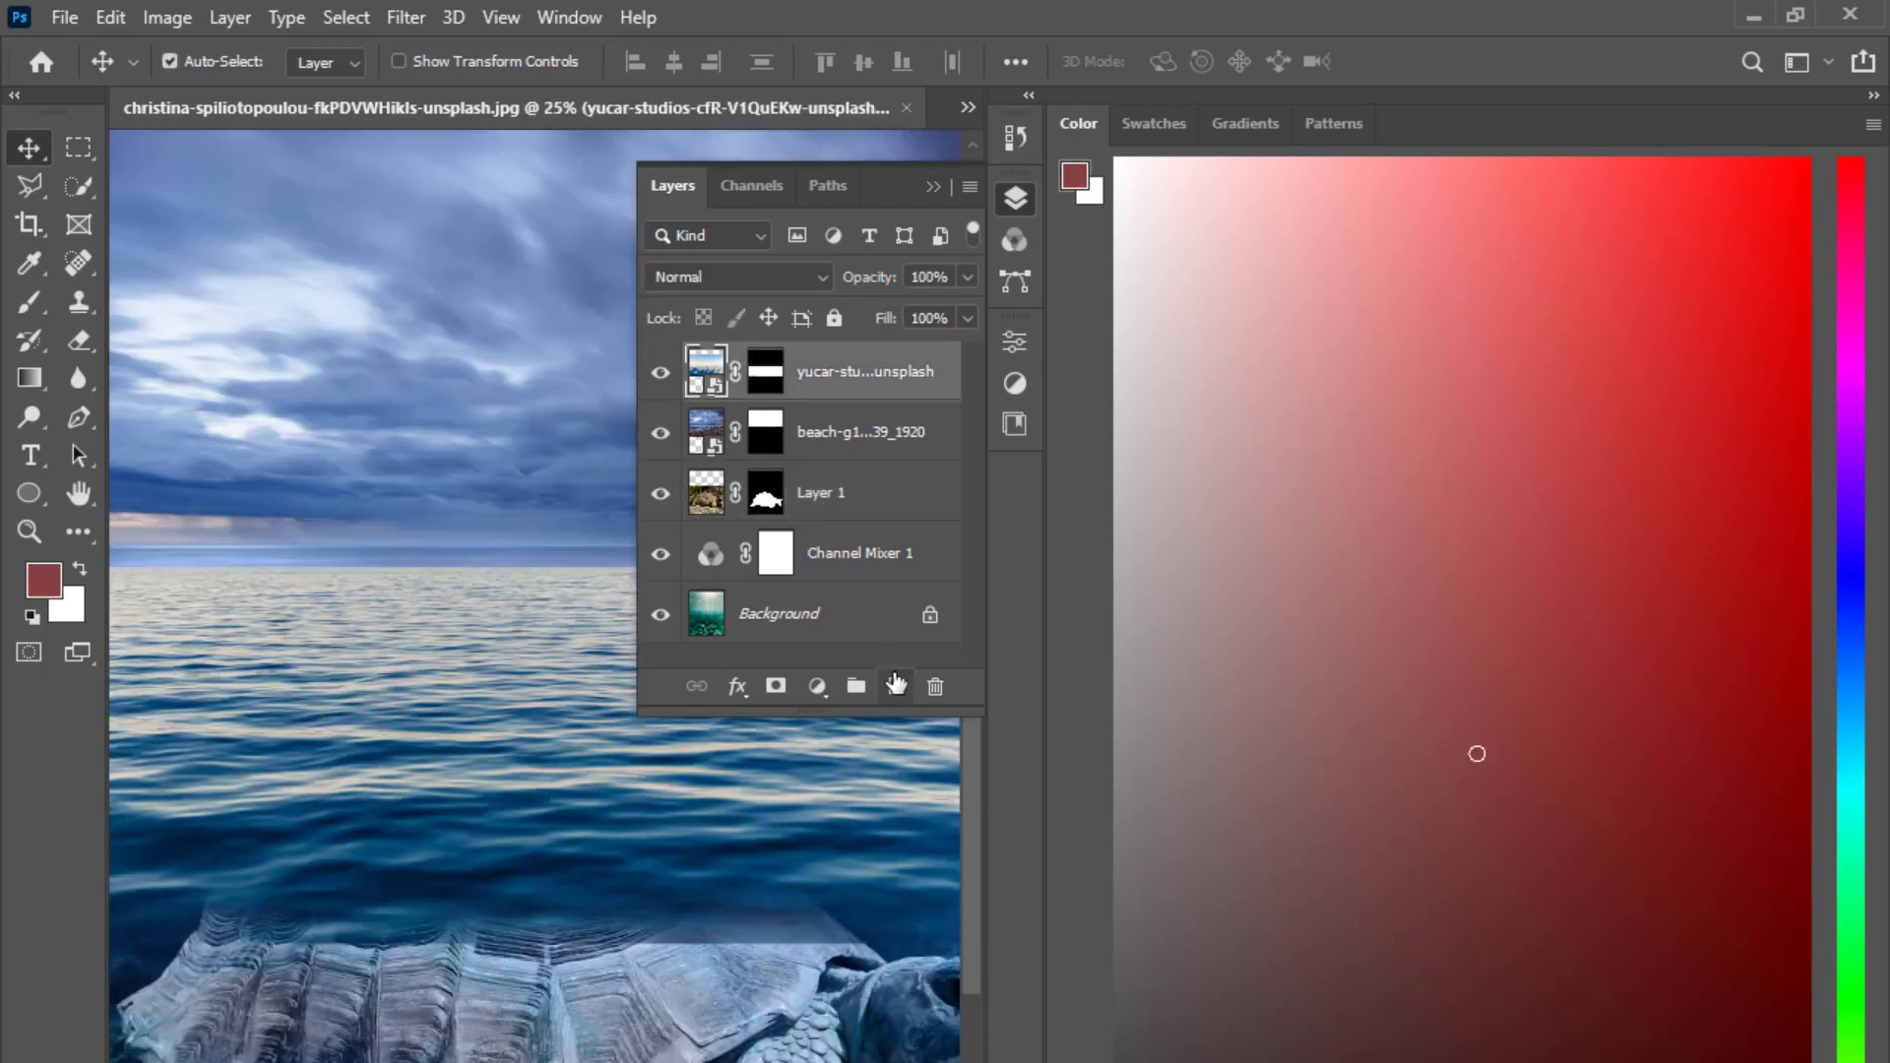
Place field_by_dreamrose_stock_dsk84c-375w-2x into the seascape document and scale it to 1405.56% across the sea above the turtle.
click(896, 685)
scroll(532, 591, down, 3)
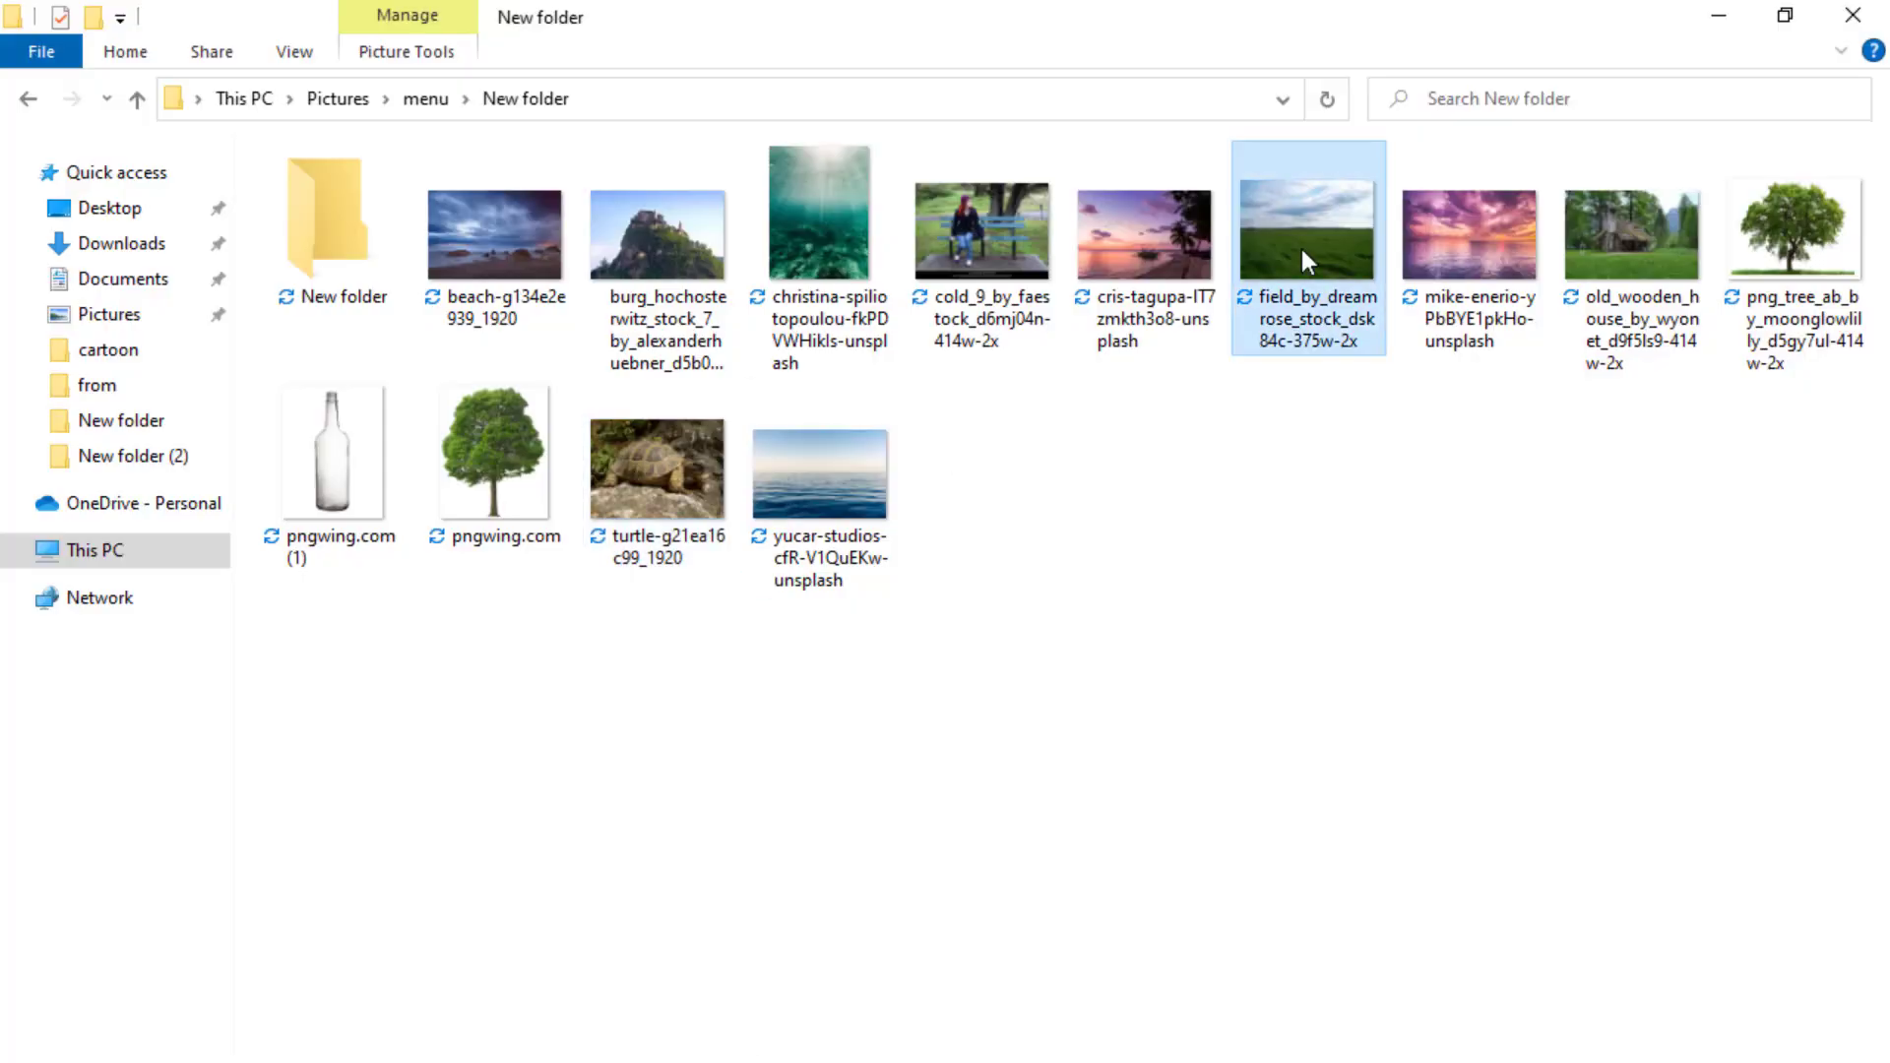
double_click(1302, 250)
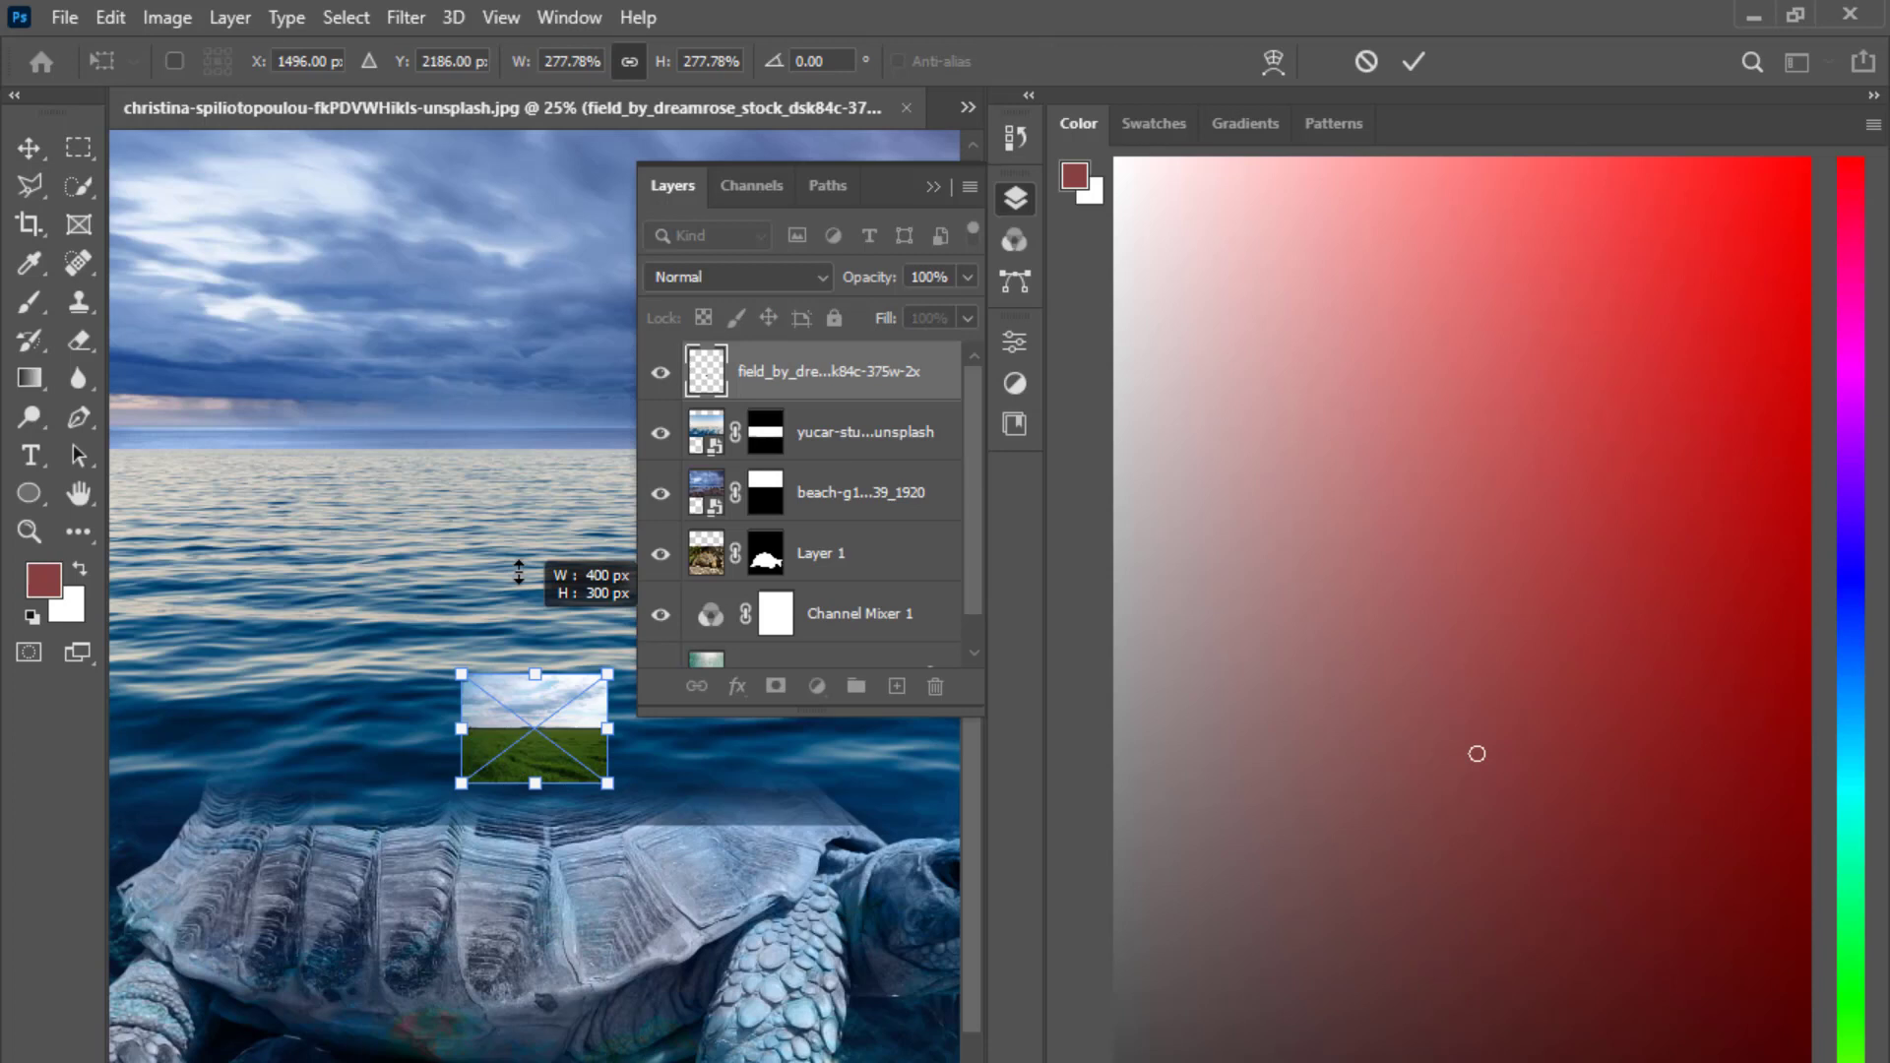
drag(492, 593, 486, 274)
mouse_move(538, 782)
mouse_down()
mouse_move(540, 832)
mouse_move(574, 745)
mouse_move(574, 787)
mouse_up()
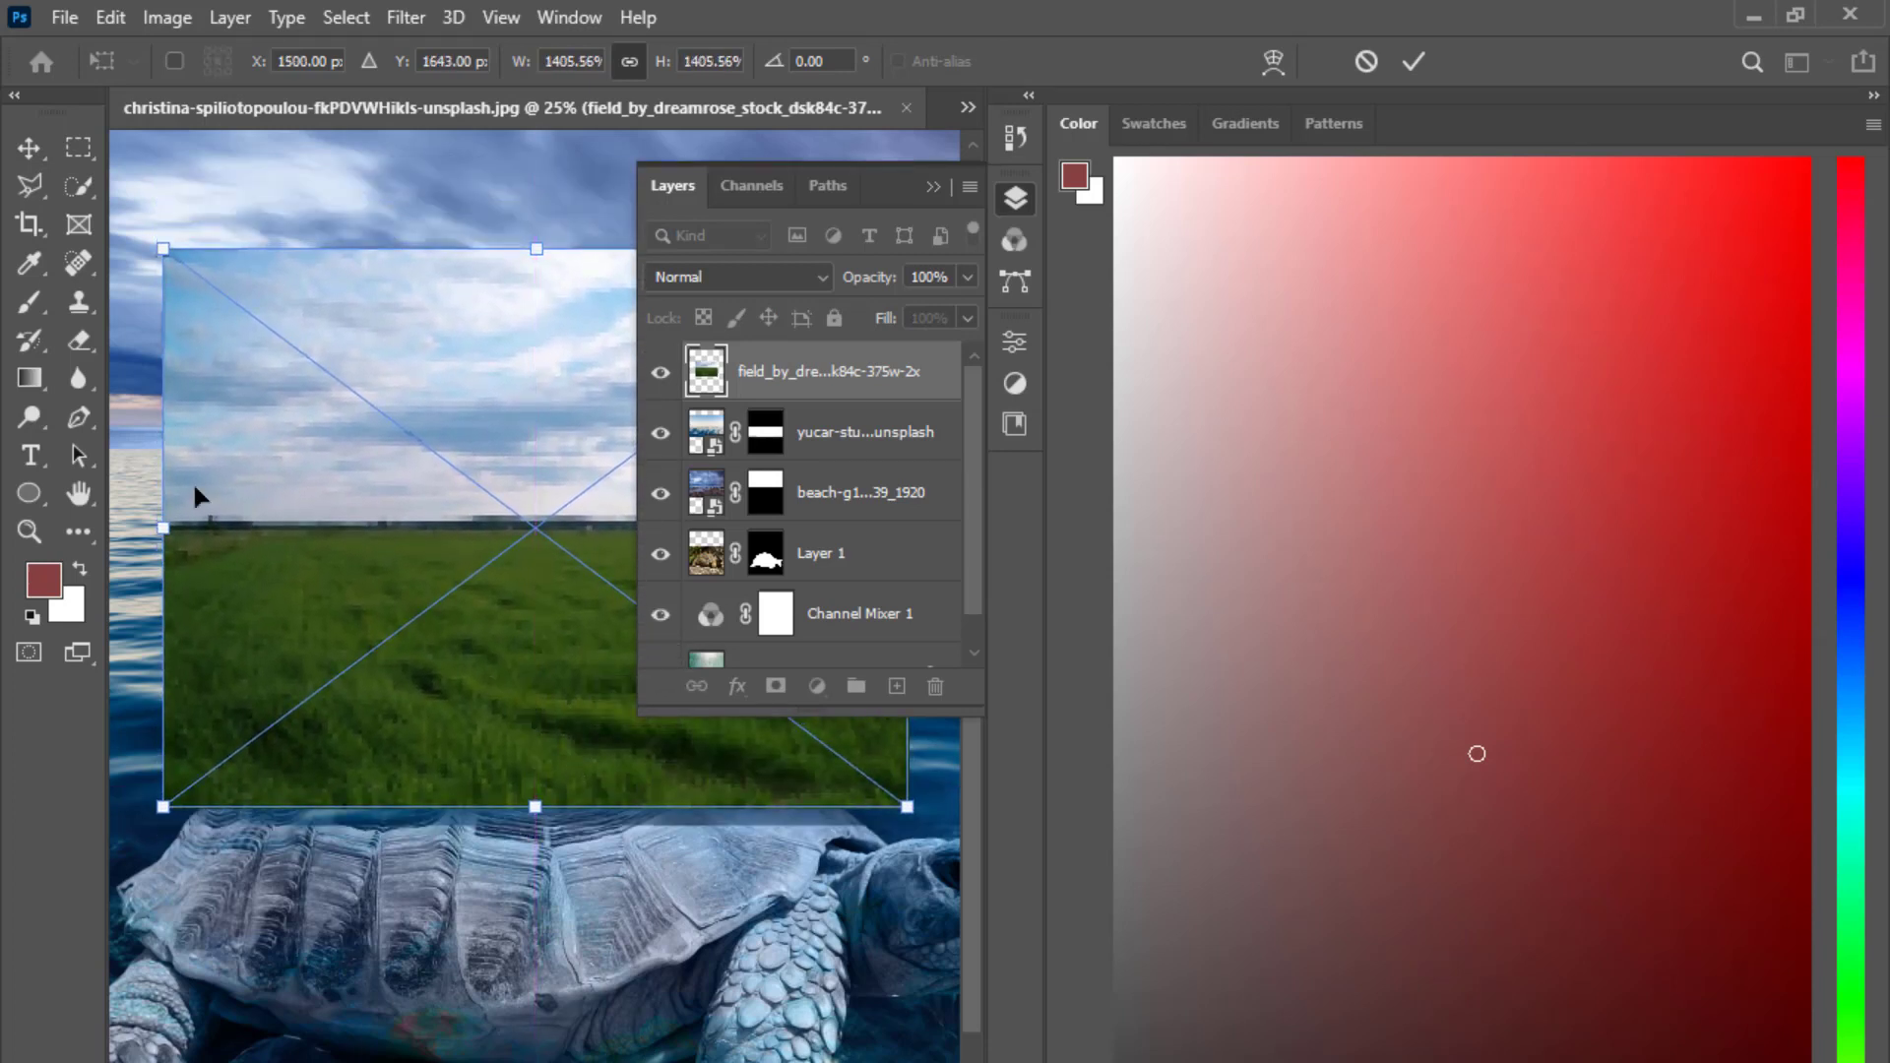
key(Return)
Rasterize the field layer and delete its sky area, keeping only the green grass.
right_click(743, 381)
click(807, 714)
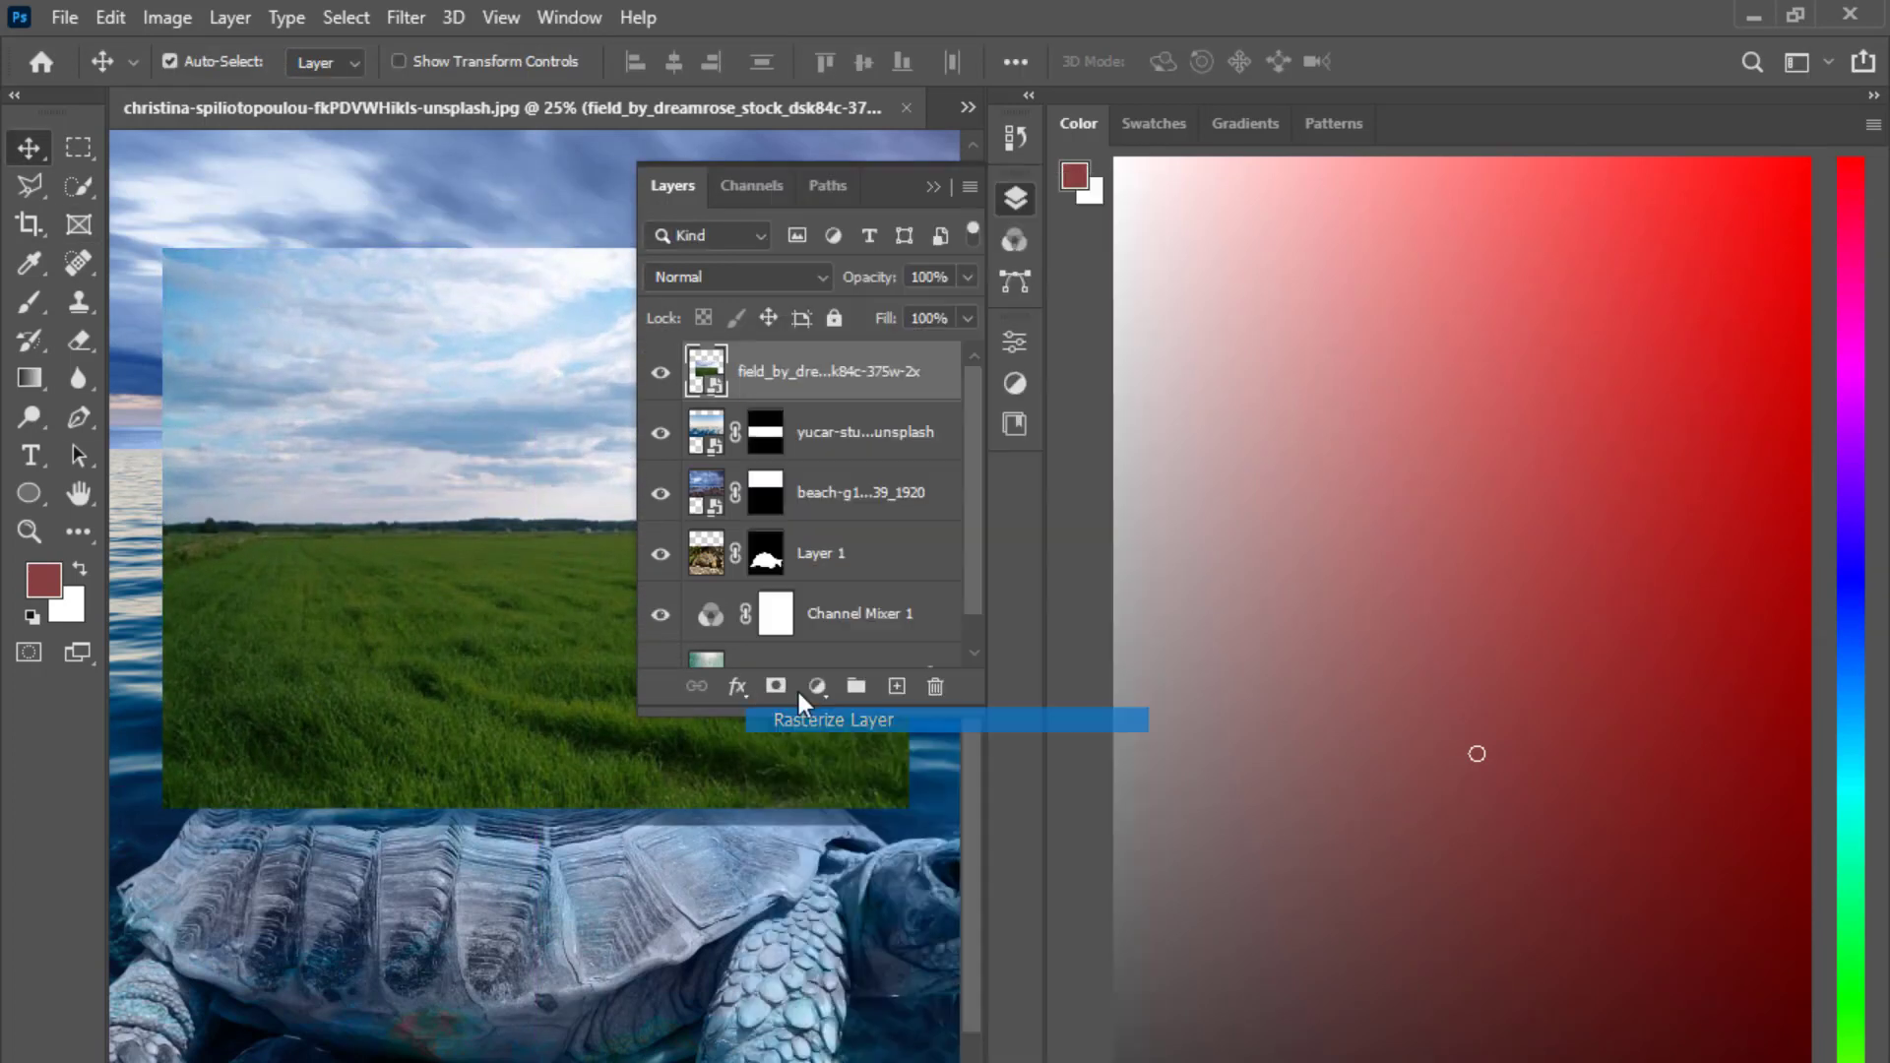
key(m)
drag(129, 210, 930, 548)
key(Delete)
key(v)
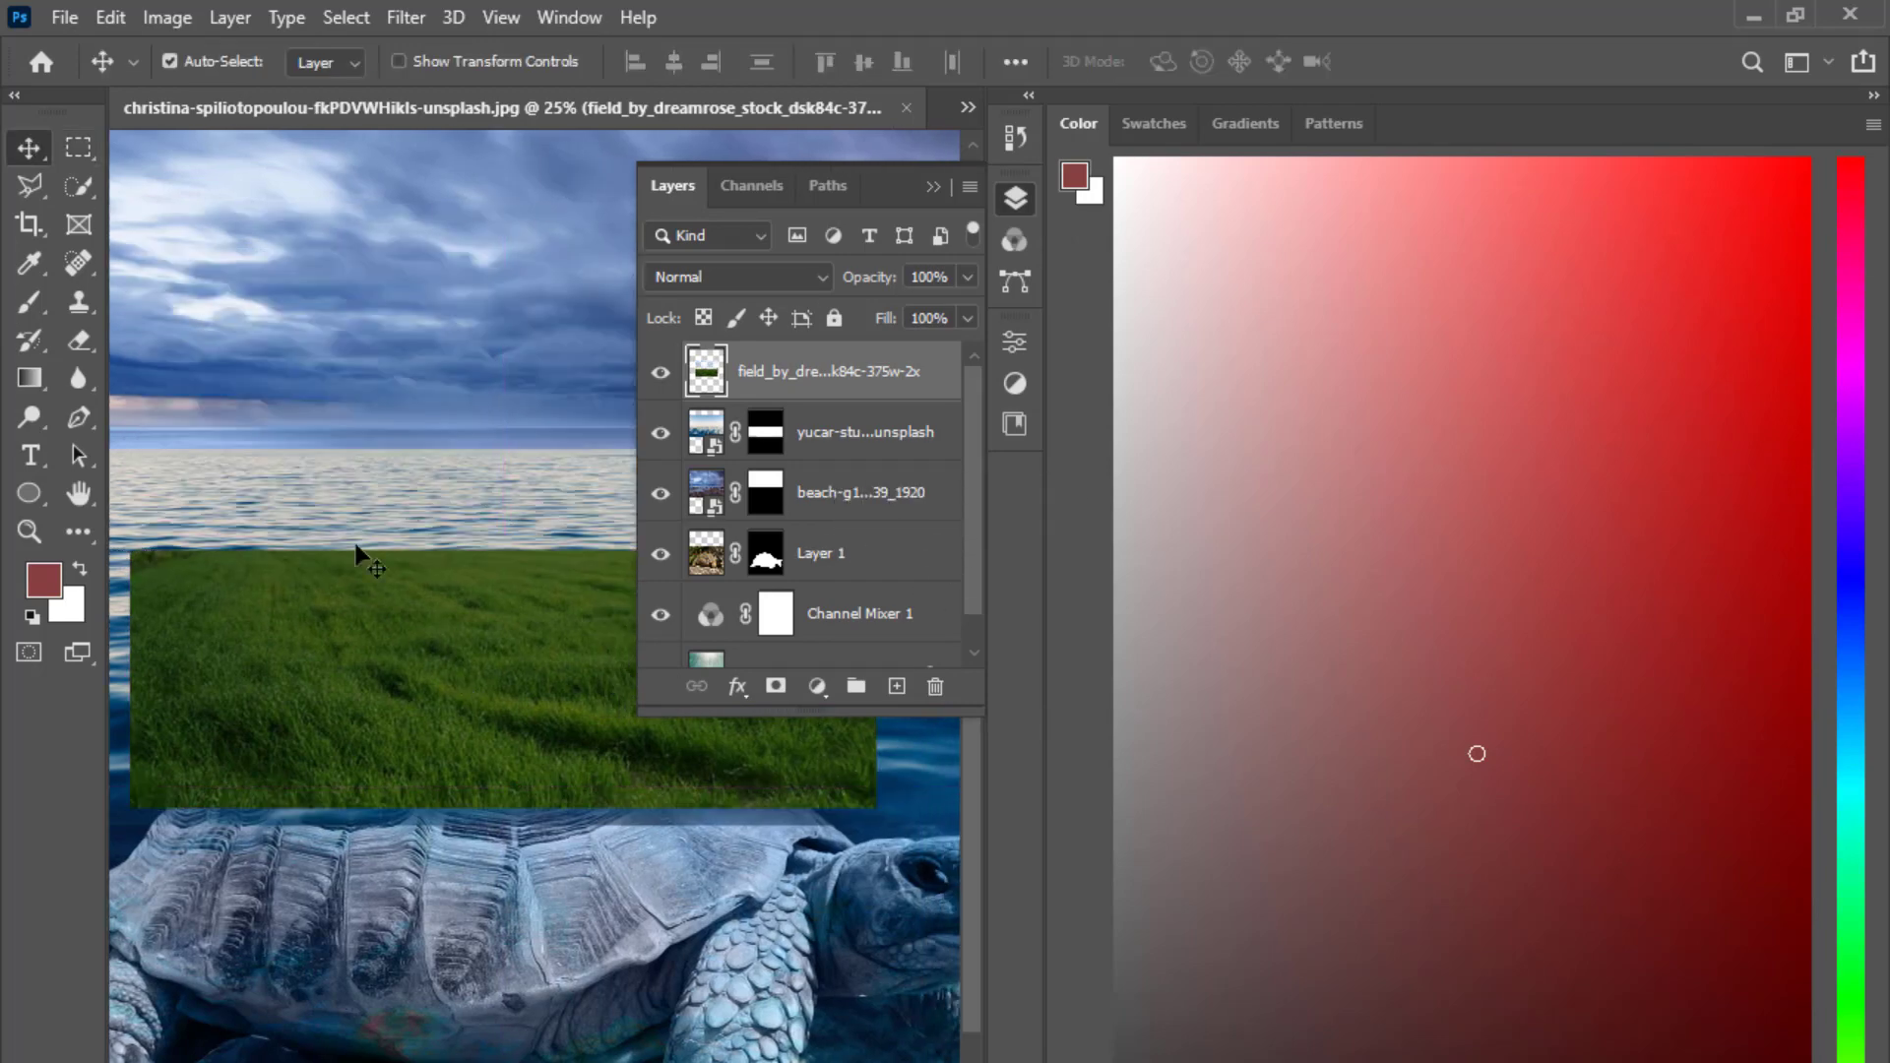
Warp the grass strip into a dome by pulling both upper corners down toward the turtle's shell.
ctrl+click(344, 493)
ctrl+click(418, 593)
click(110, 17)
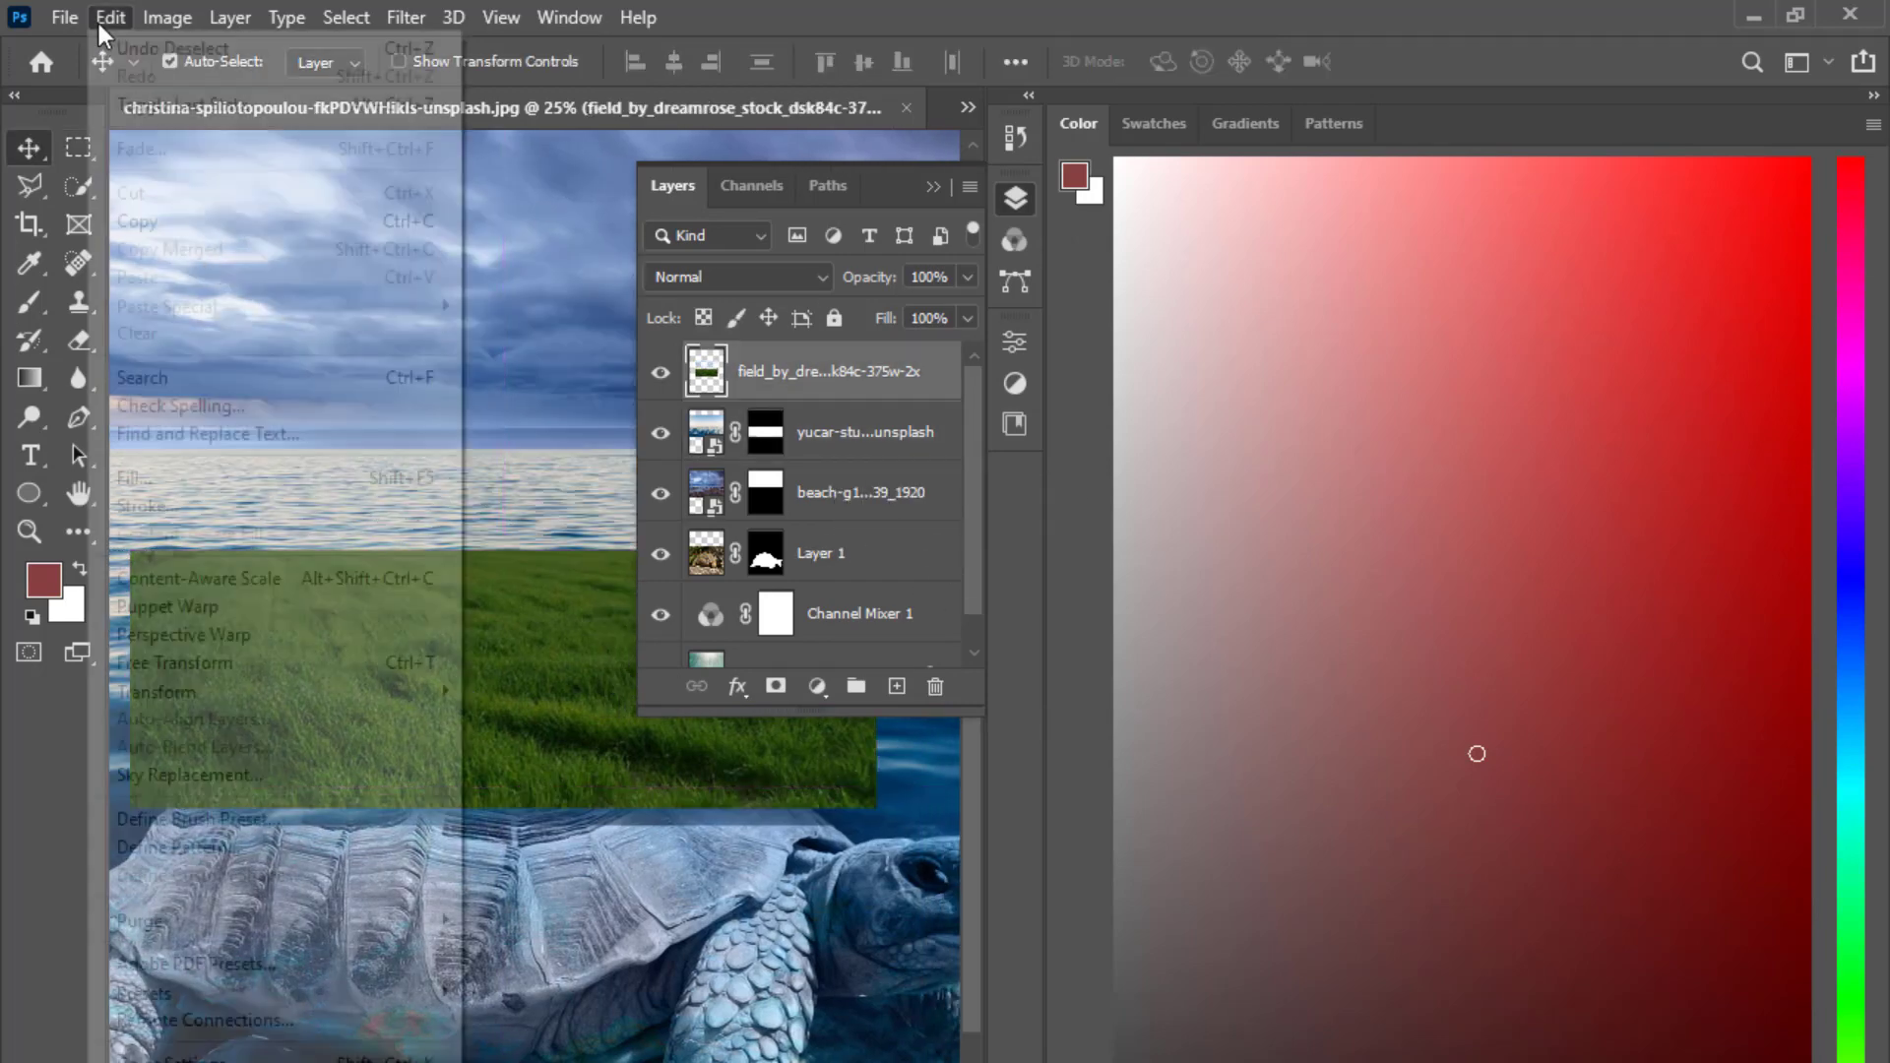
click(202, 663)
right_click(401, 591)
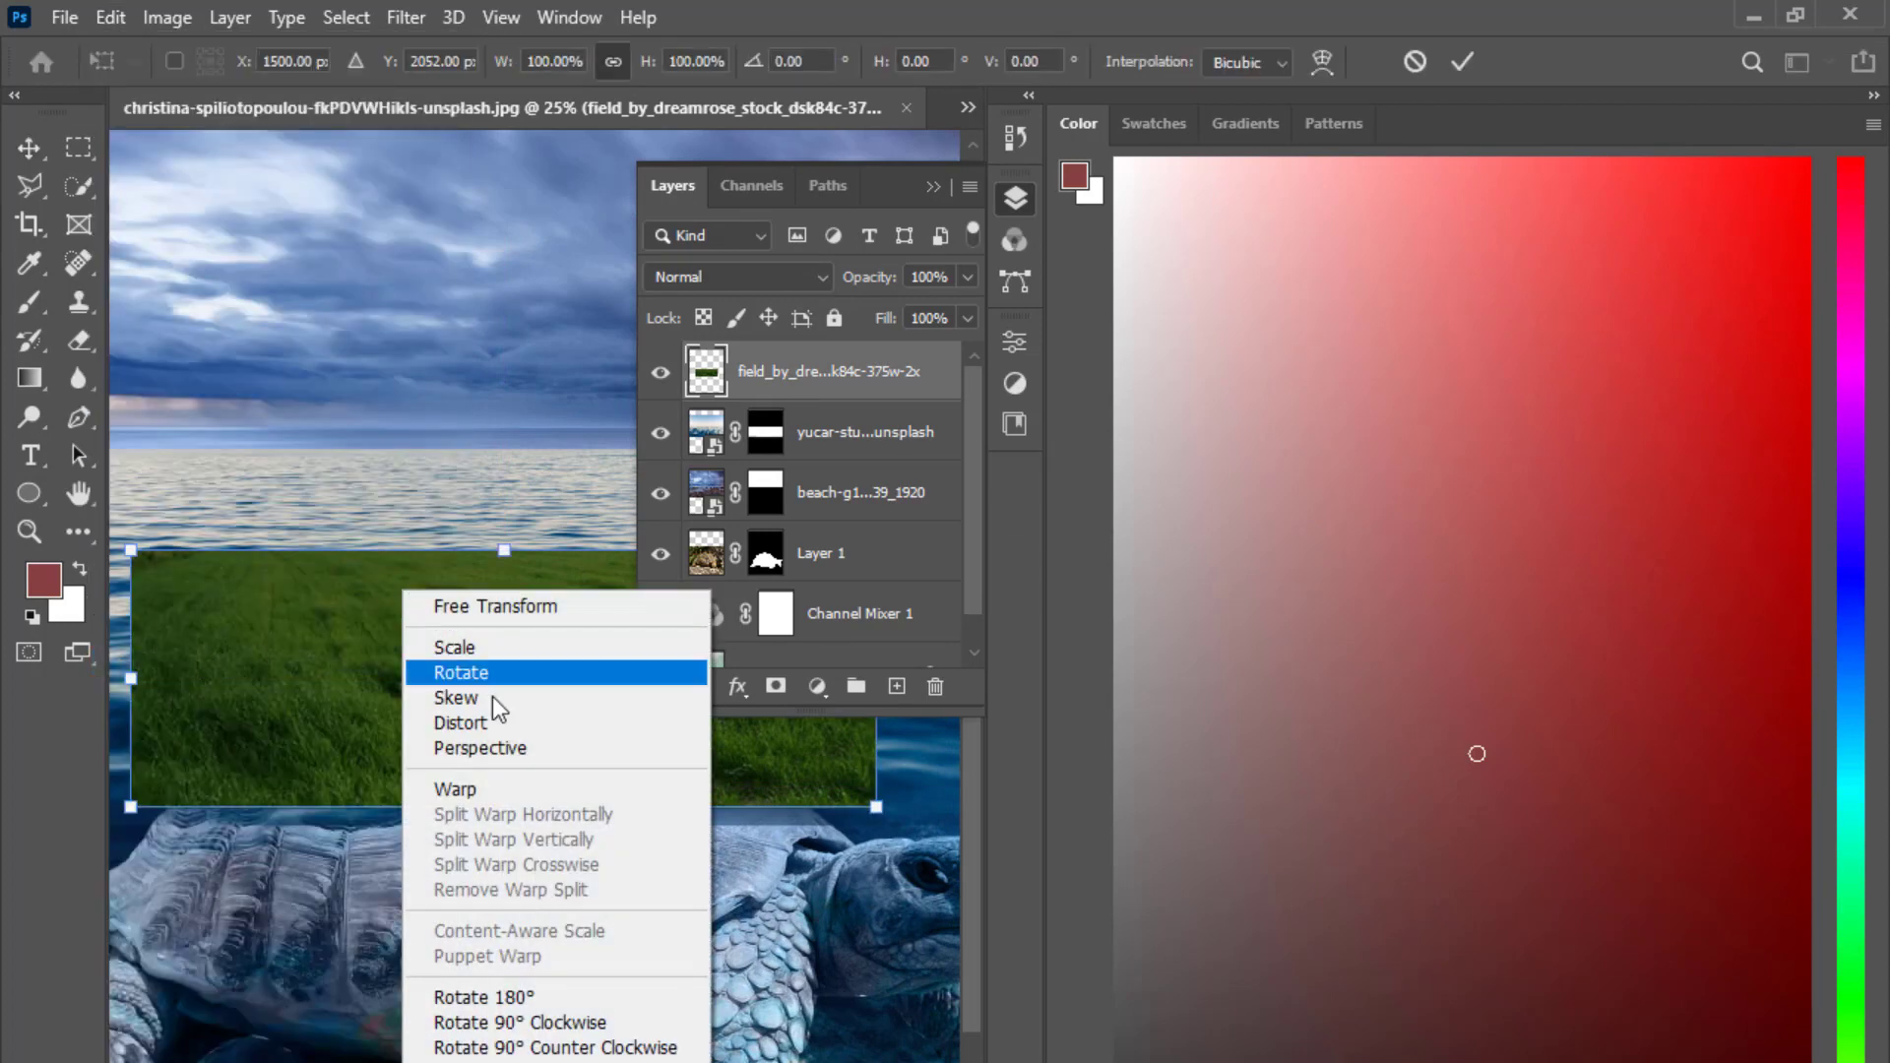
click(472, 794)
drag(130, 808, 174, 837)
key(ctrl+minus)
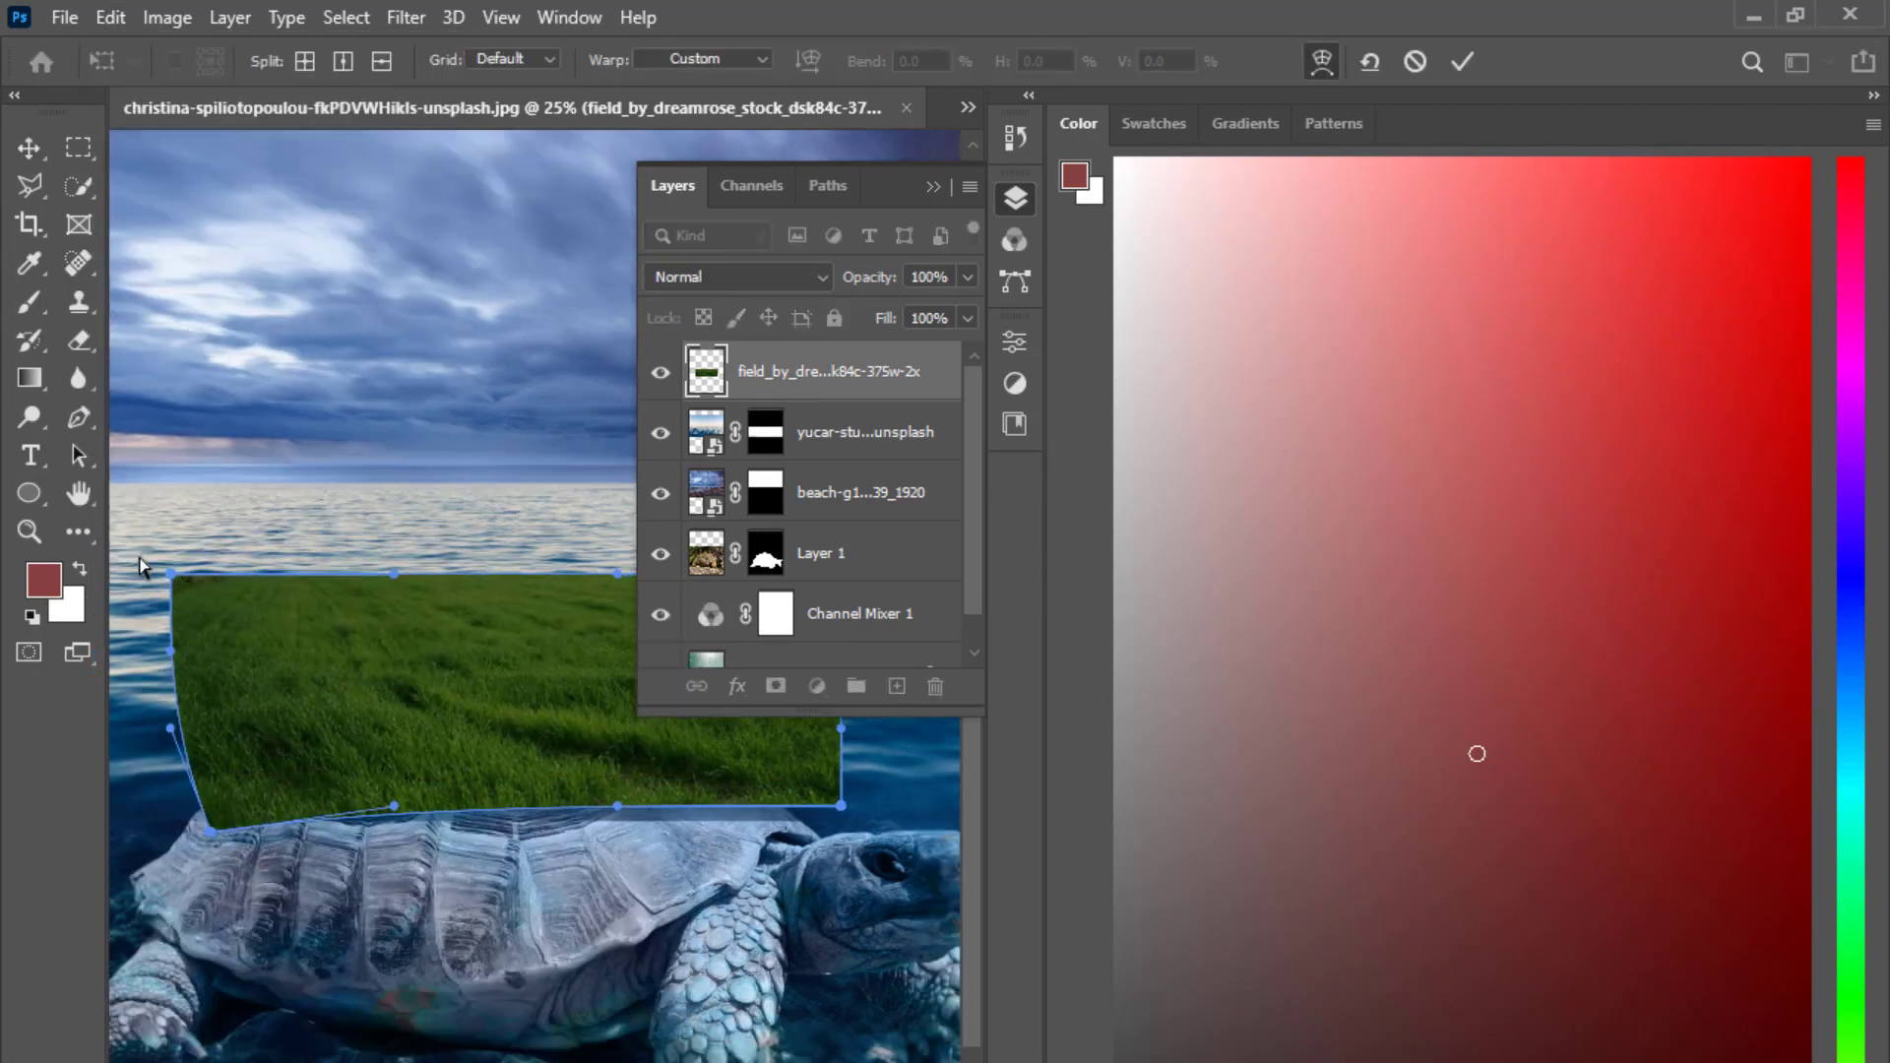
mouse_move(284, 712)
mouse_down()
mouse_move(285, 808)
mouse_move(297, 711)
mouse_move(276, 803)
mouse_move(254, 729)
mouse_up()
click(803, 716)
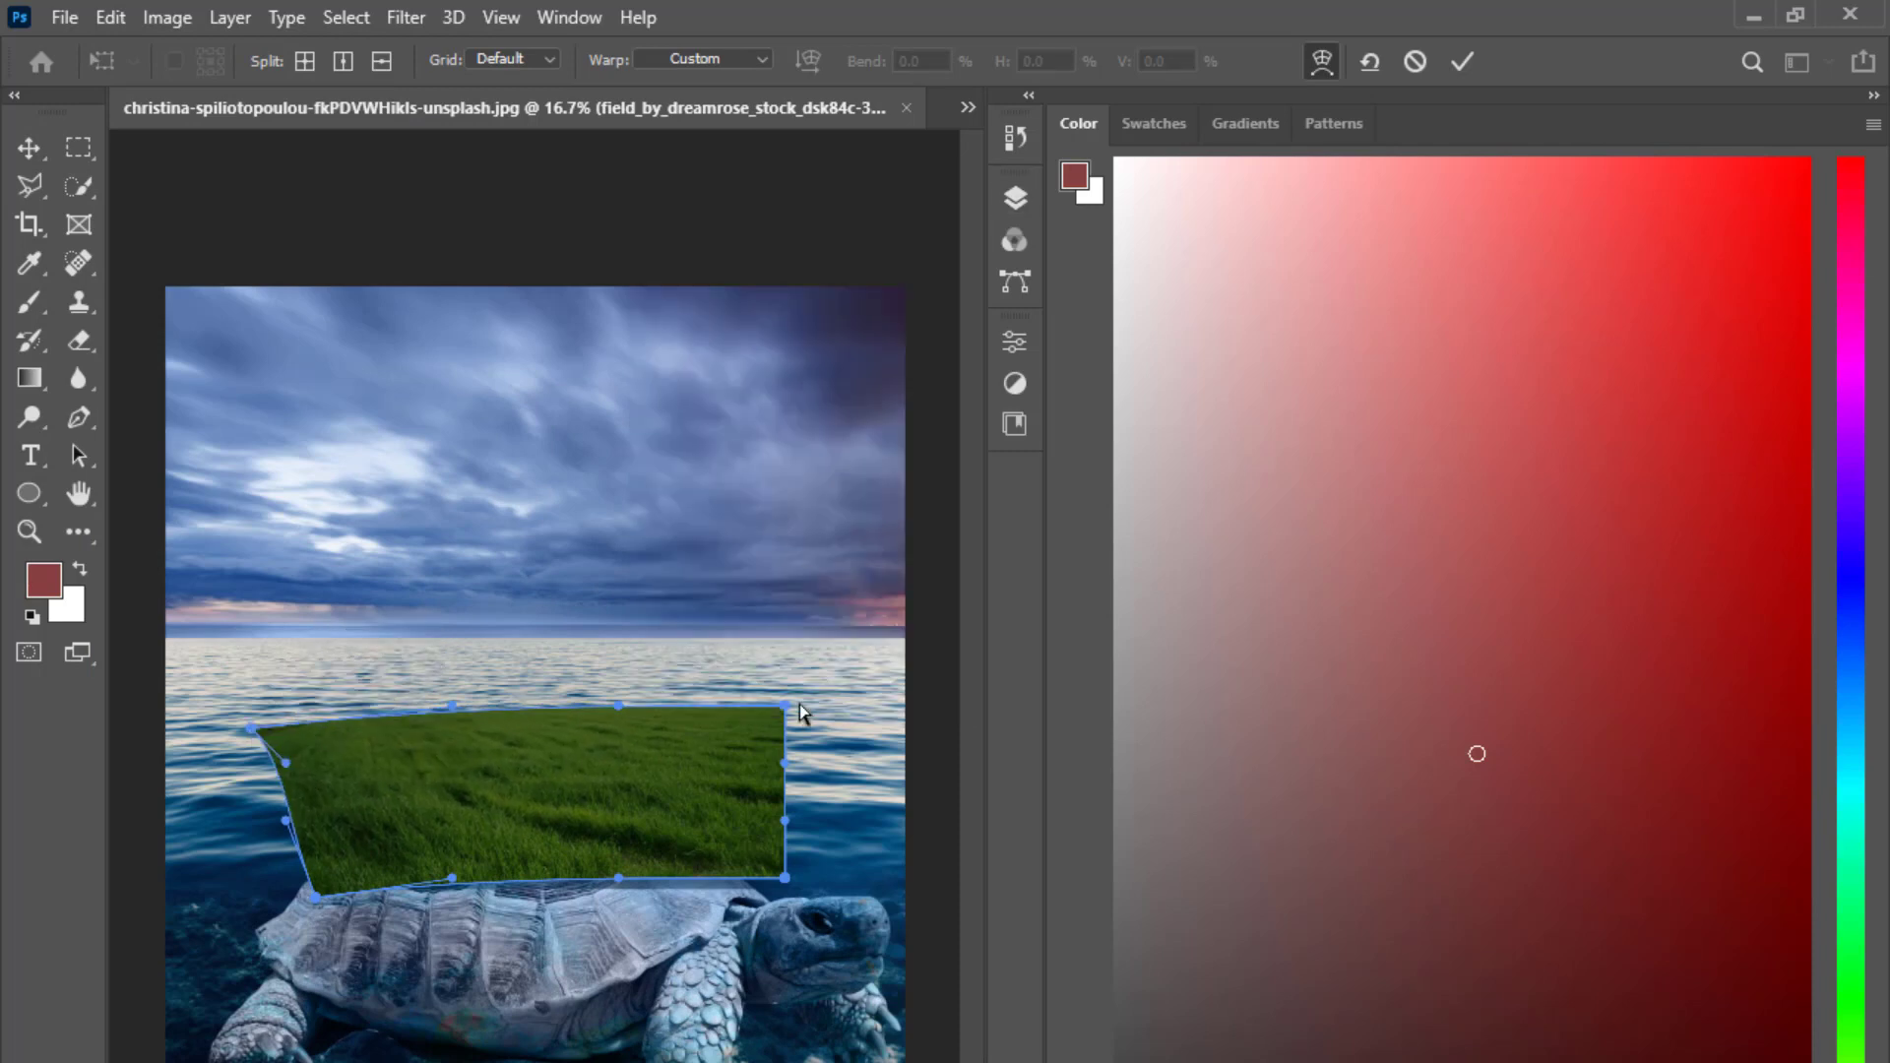
drag(803, 715, 842, 847)
drag(253, 729, 261, 842)
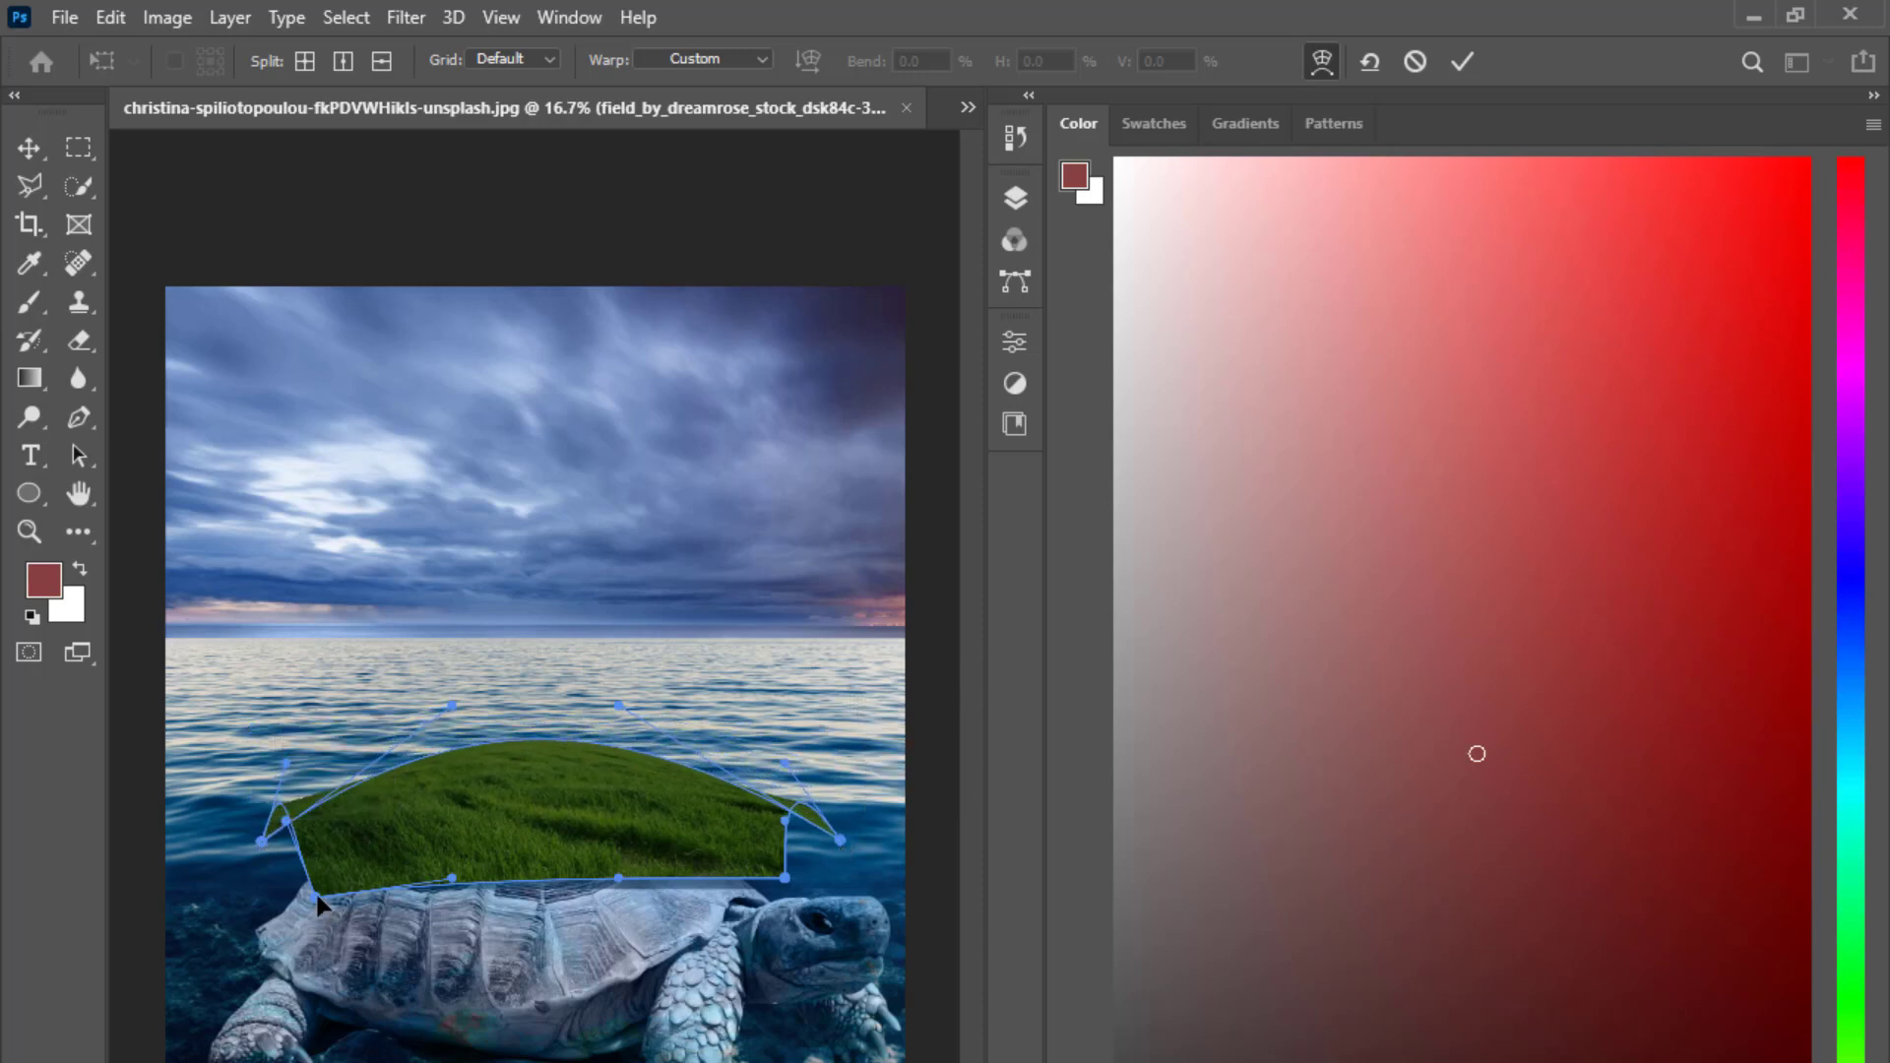
Fit the grass dome's lower corners and side handles to the upper edge of the shell and apply the warp.
drag(317, 901, 296, 908)
mouse_move(786, 886)
mouse_down()
mouse_move(757, 888)
mouse_move(775, 866)
mouse_move(770, 889)
mouse_up()
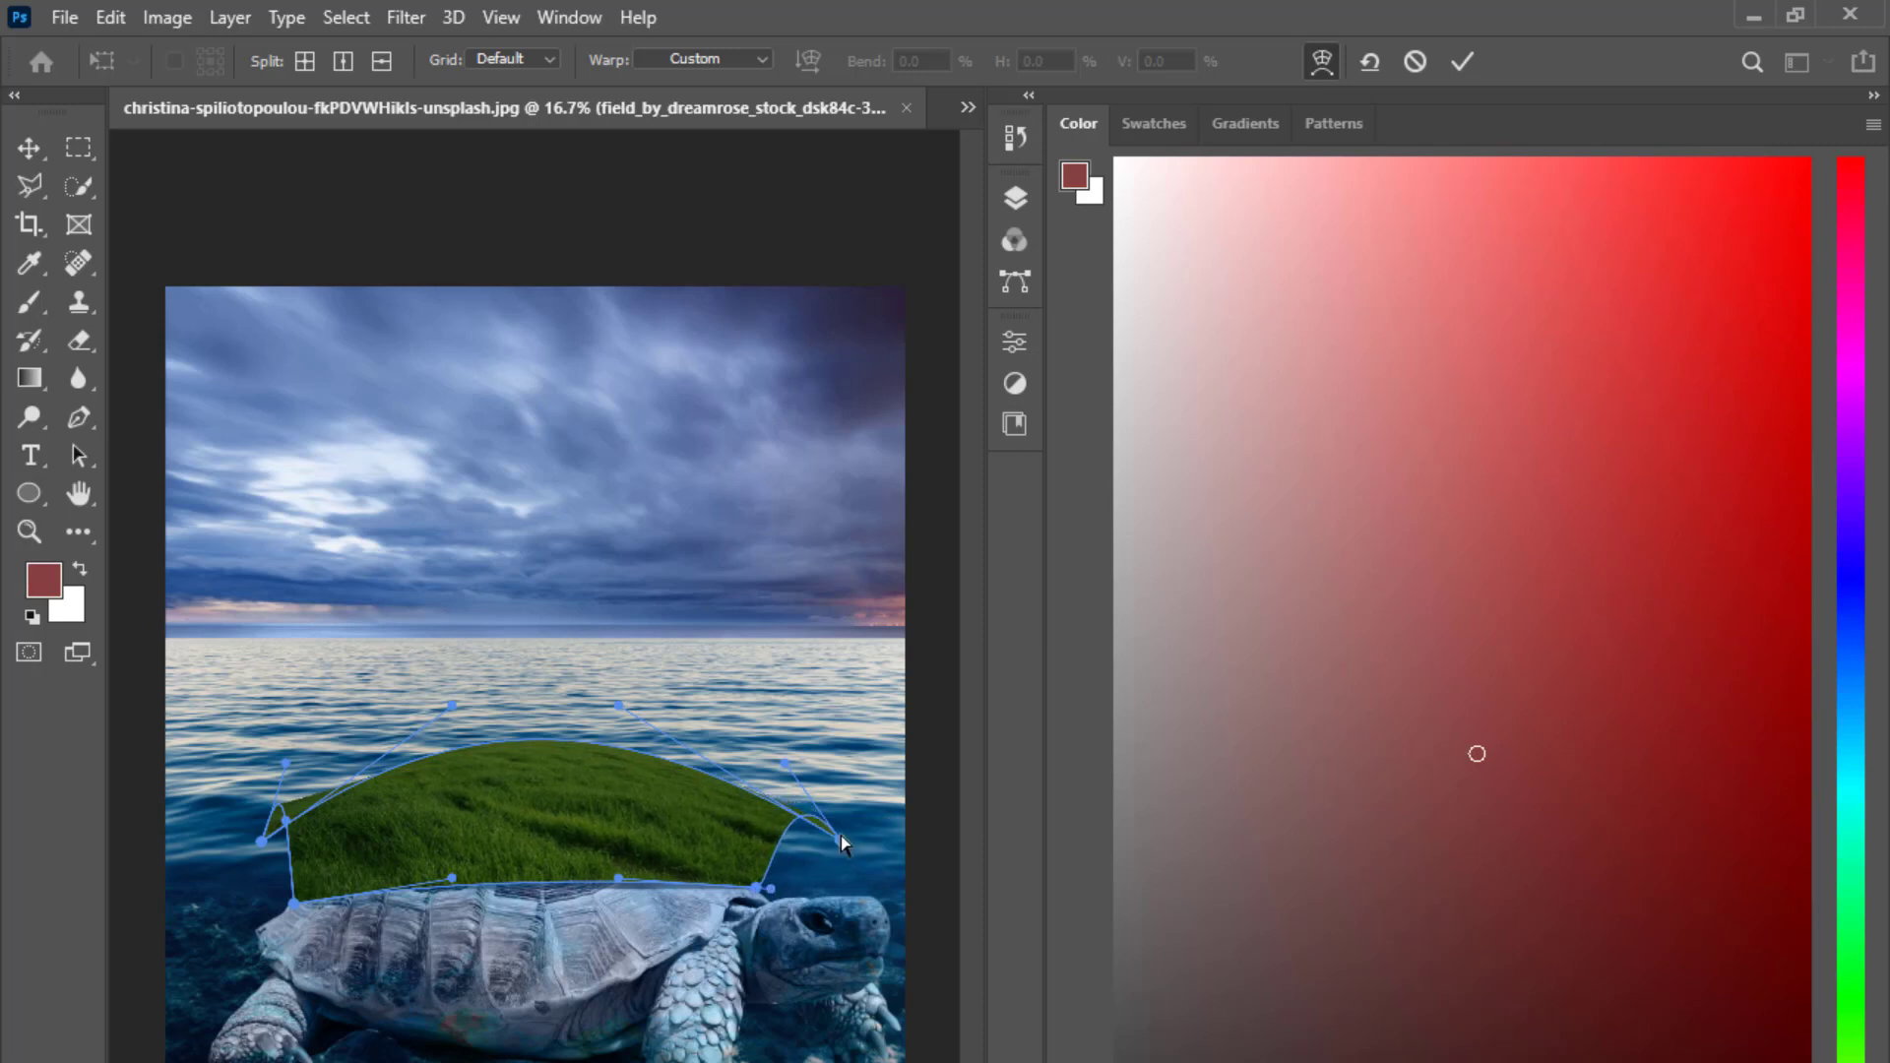
drag(783, 764, 798, 863)
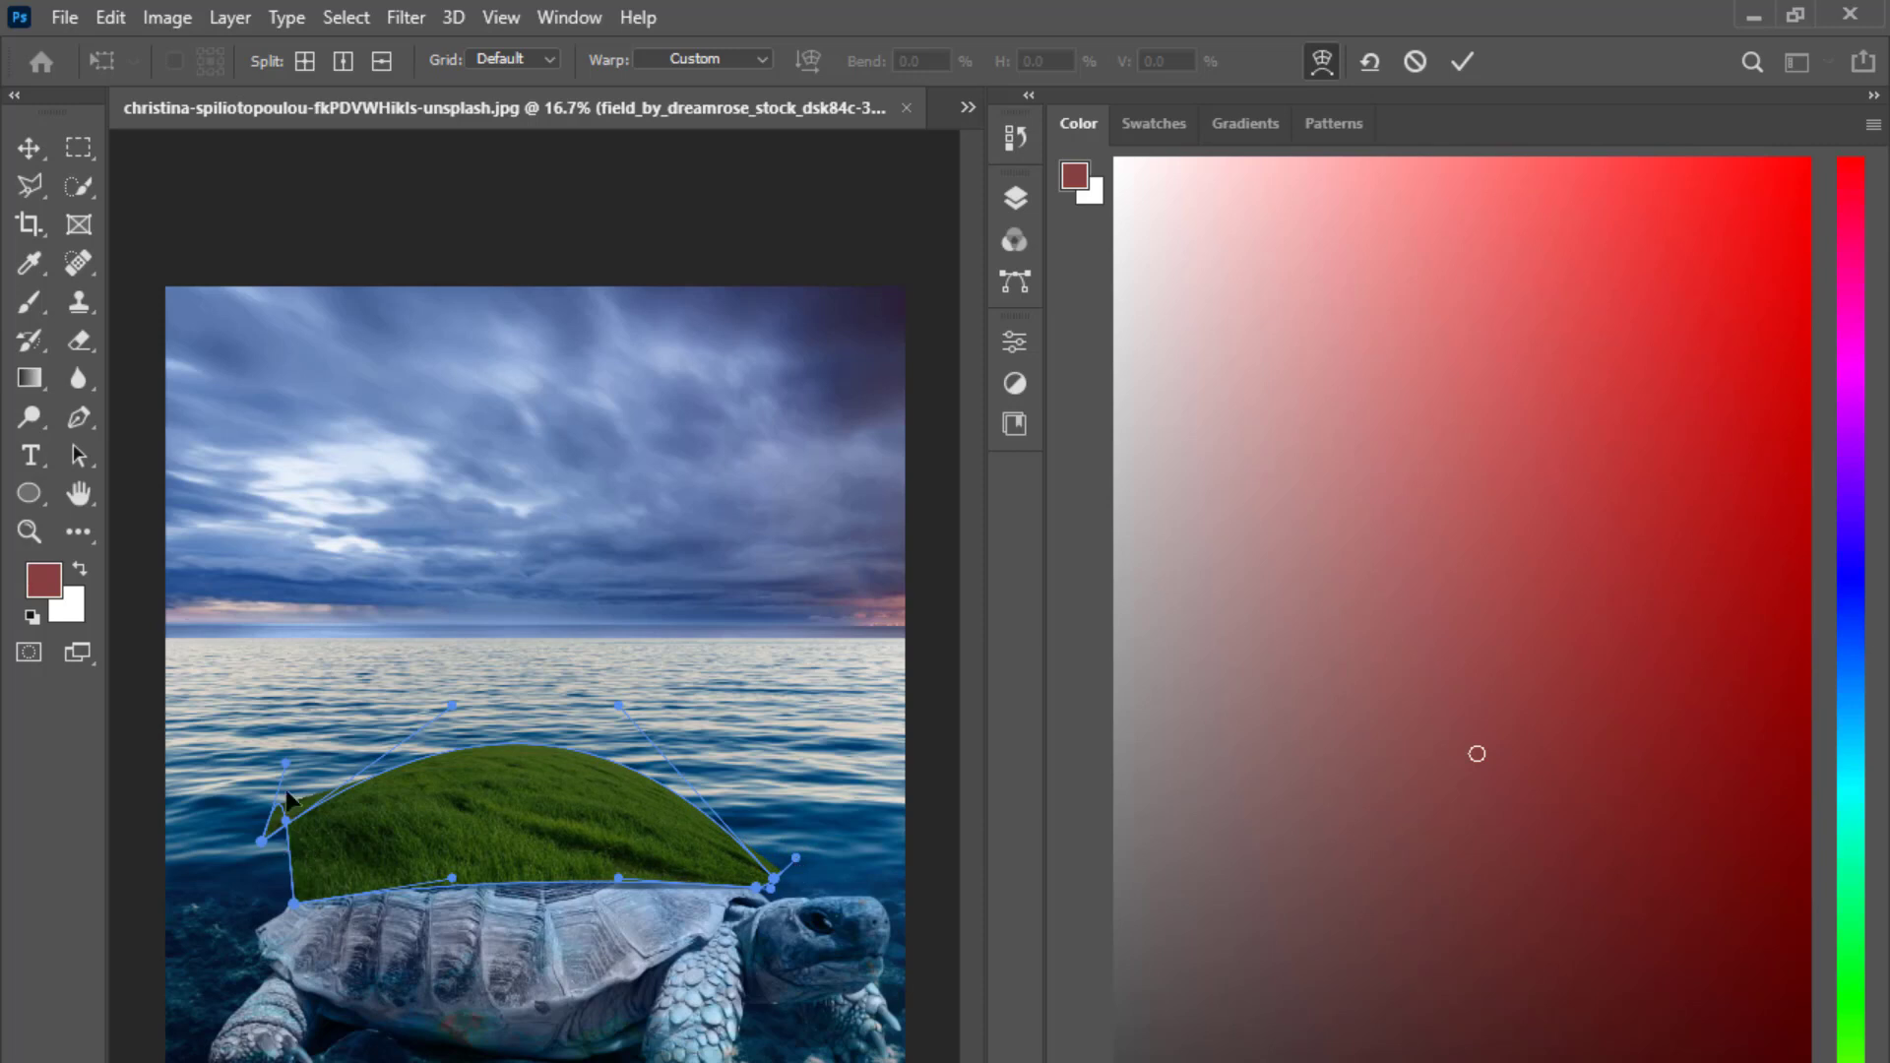
drag(261, 843, 291, 920)
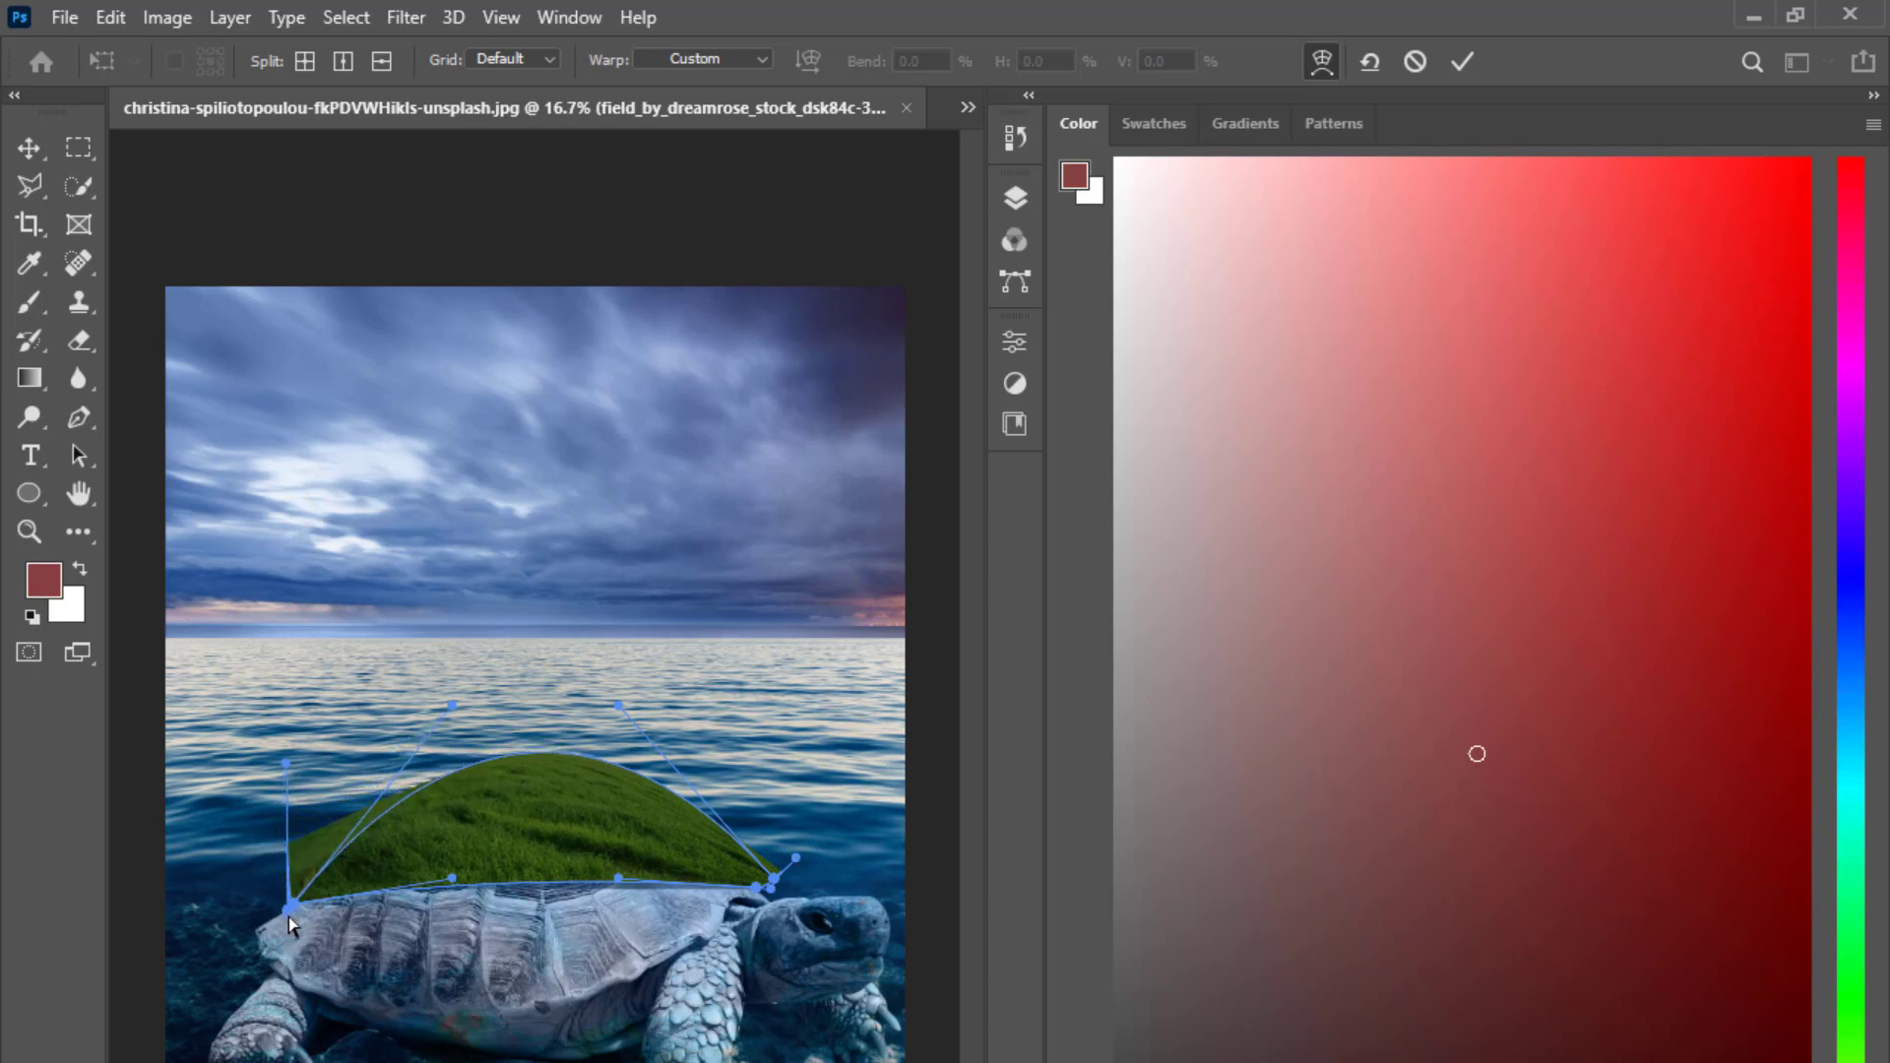
drag(288, 774, 288, 866)
key(Return)
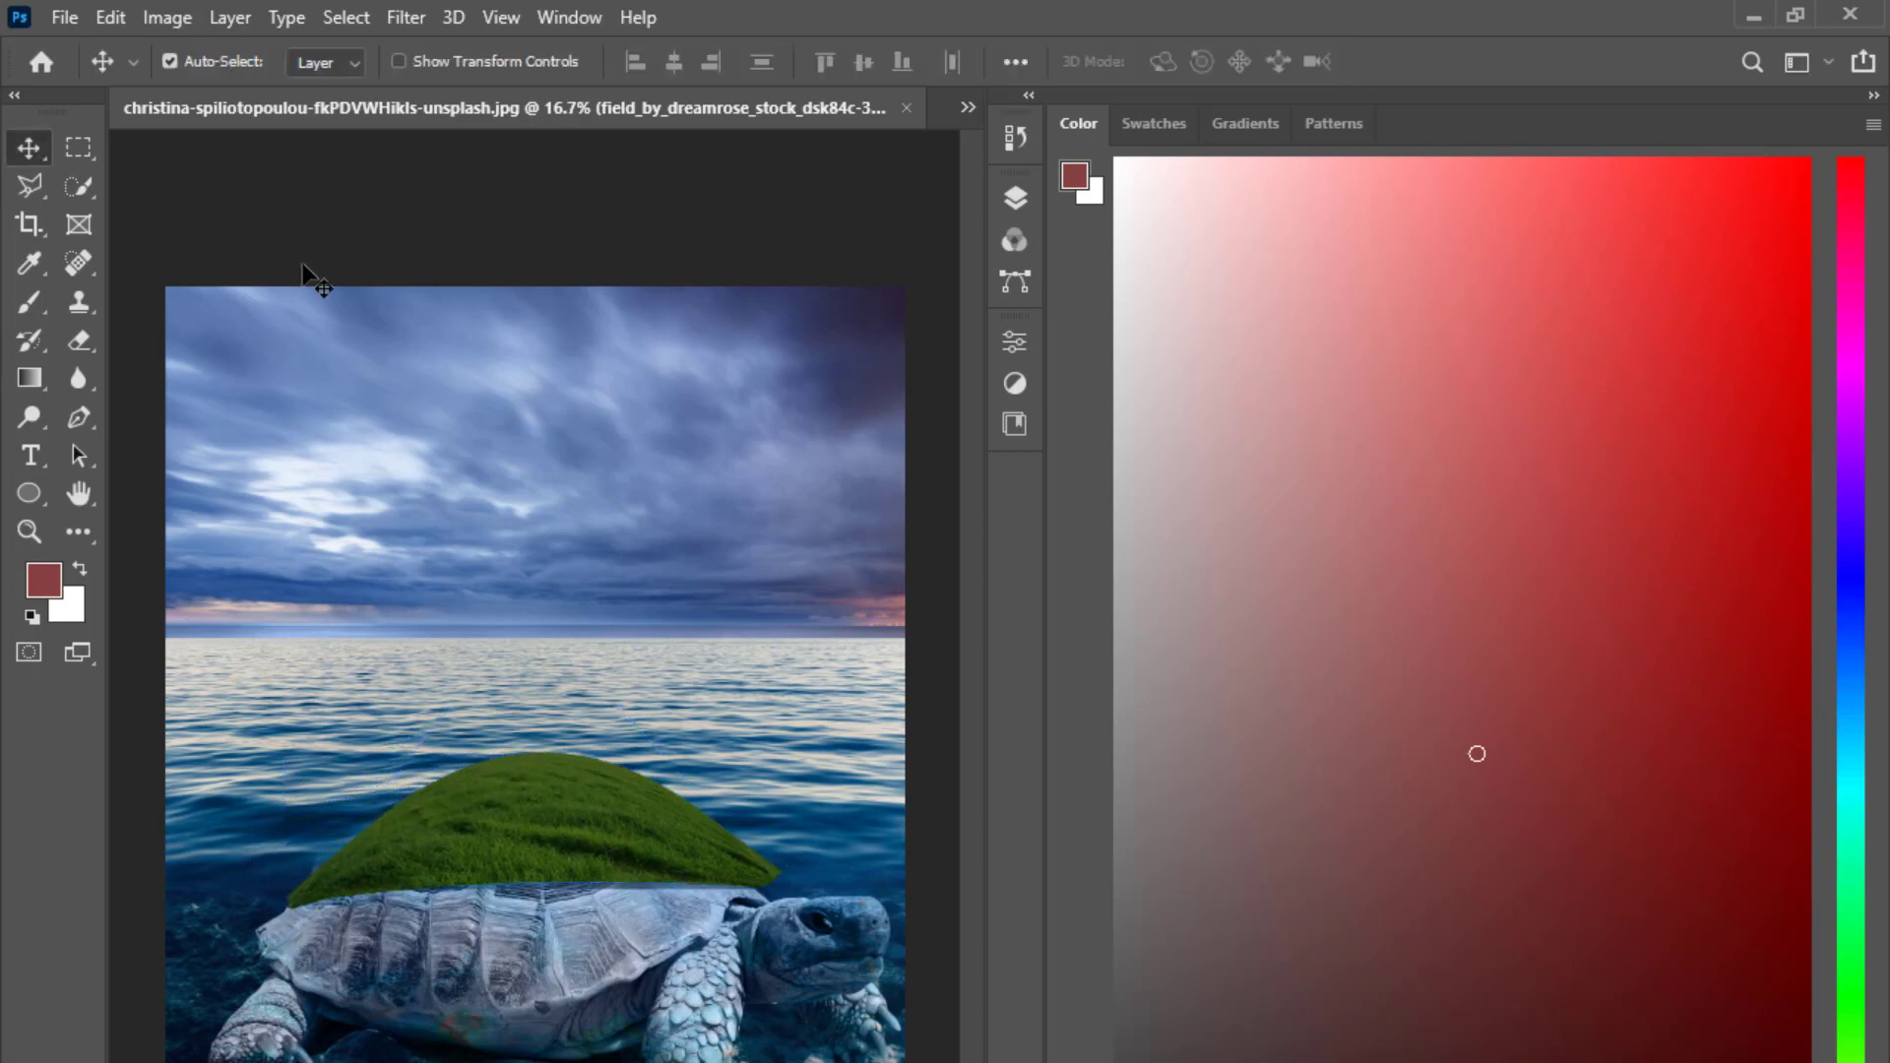
Examine how the grass mound sits on the turtle's shell at different magnifications.
key(ctrl+minus)
key(ctrl+plus)
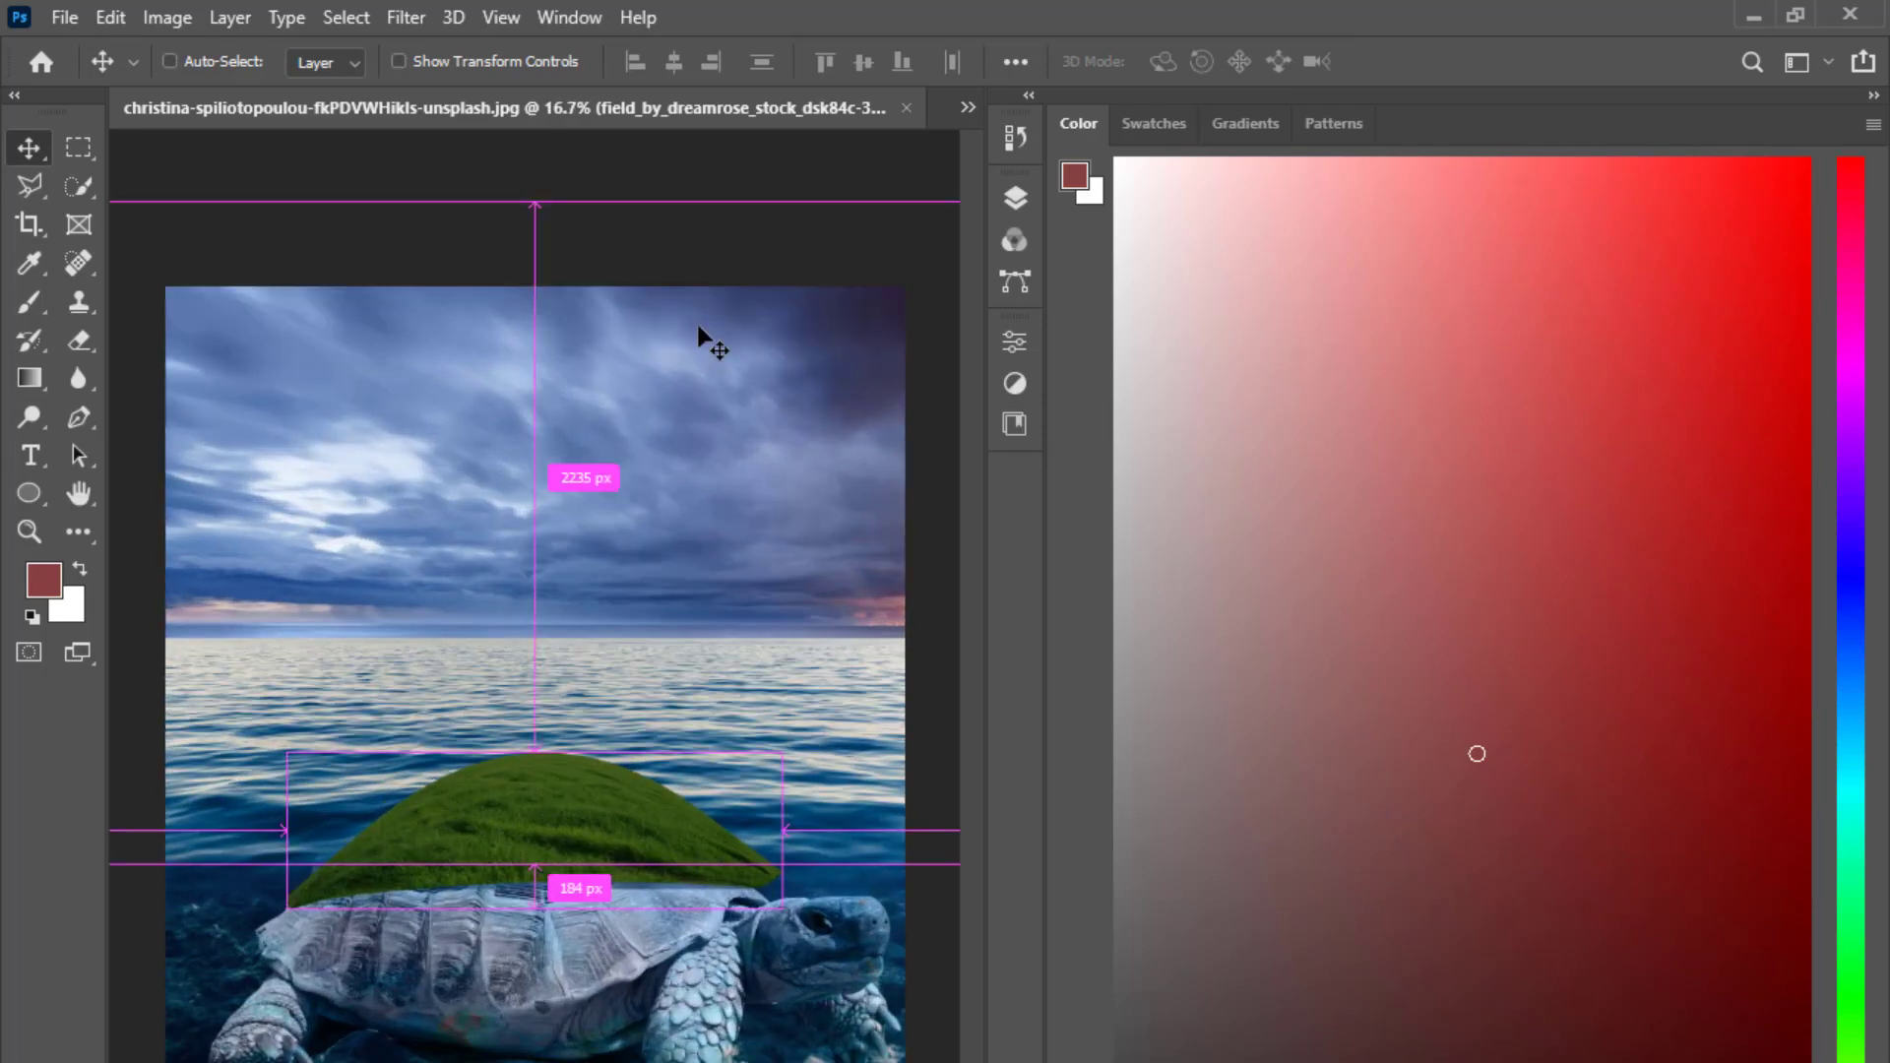
key(ctrl+minus)
key(ctrl+plus)
key(ctrl+plus)
key(ctrl+plus)
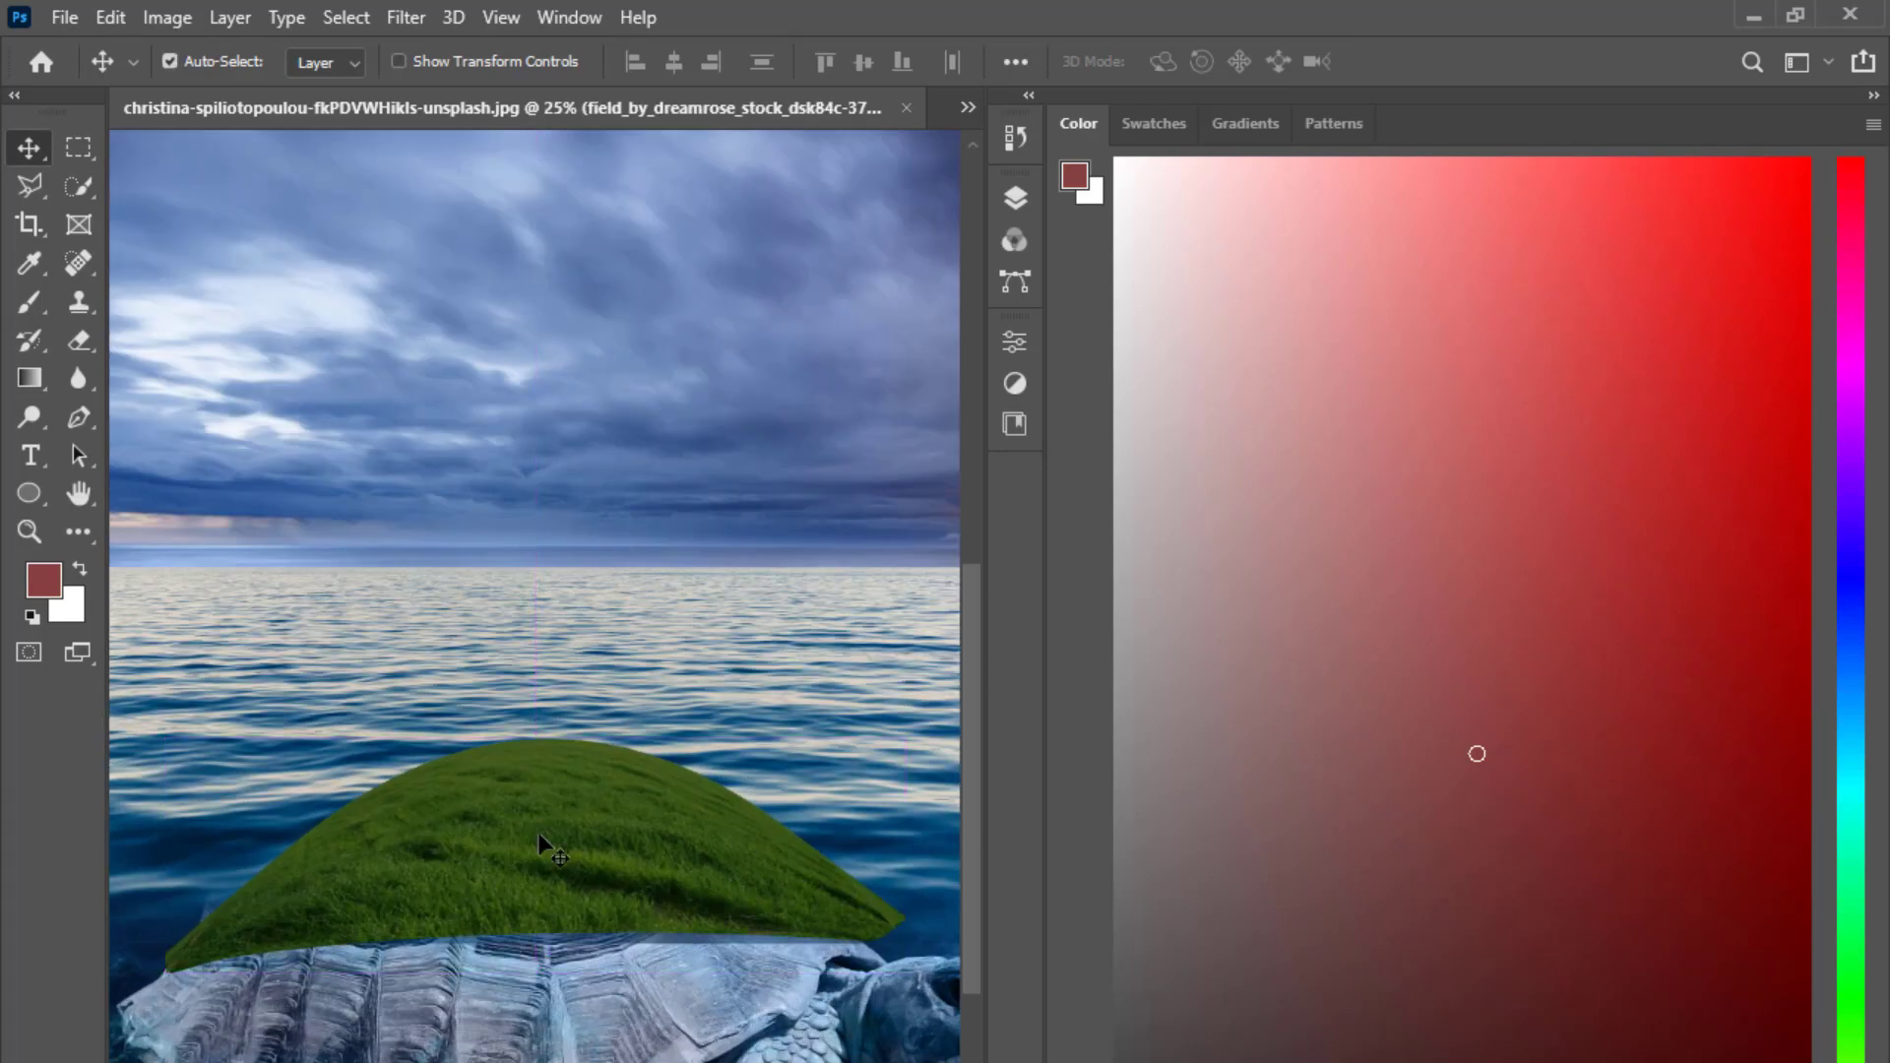
key(ctrl+minus)
key(ctrl+minus)
key(ctrl+plus)
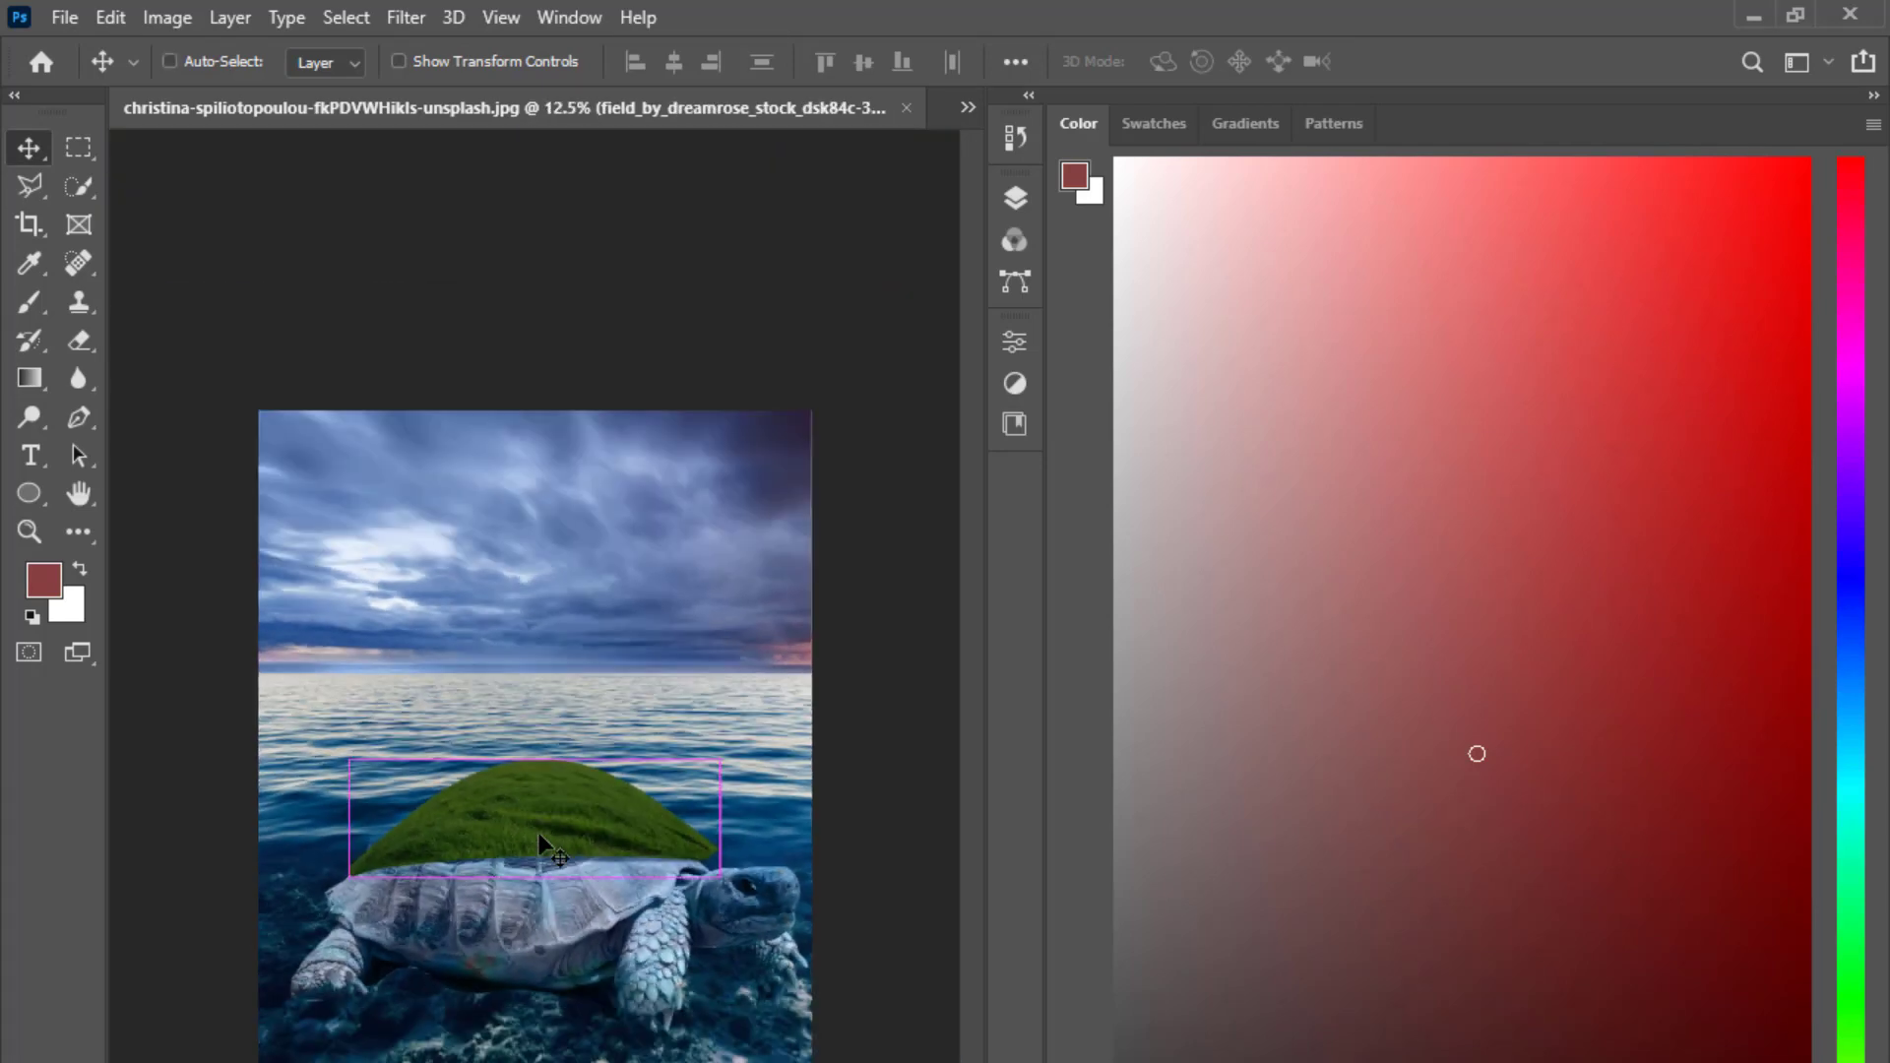
Move the grass field layer directly below the yucar-studios sea layer and check the sea layer's contribution by toggling its visibility.
click(1015, 198)
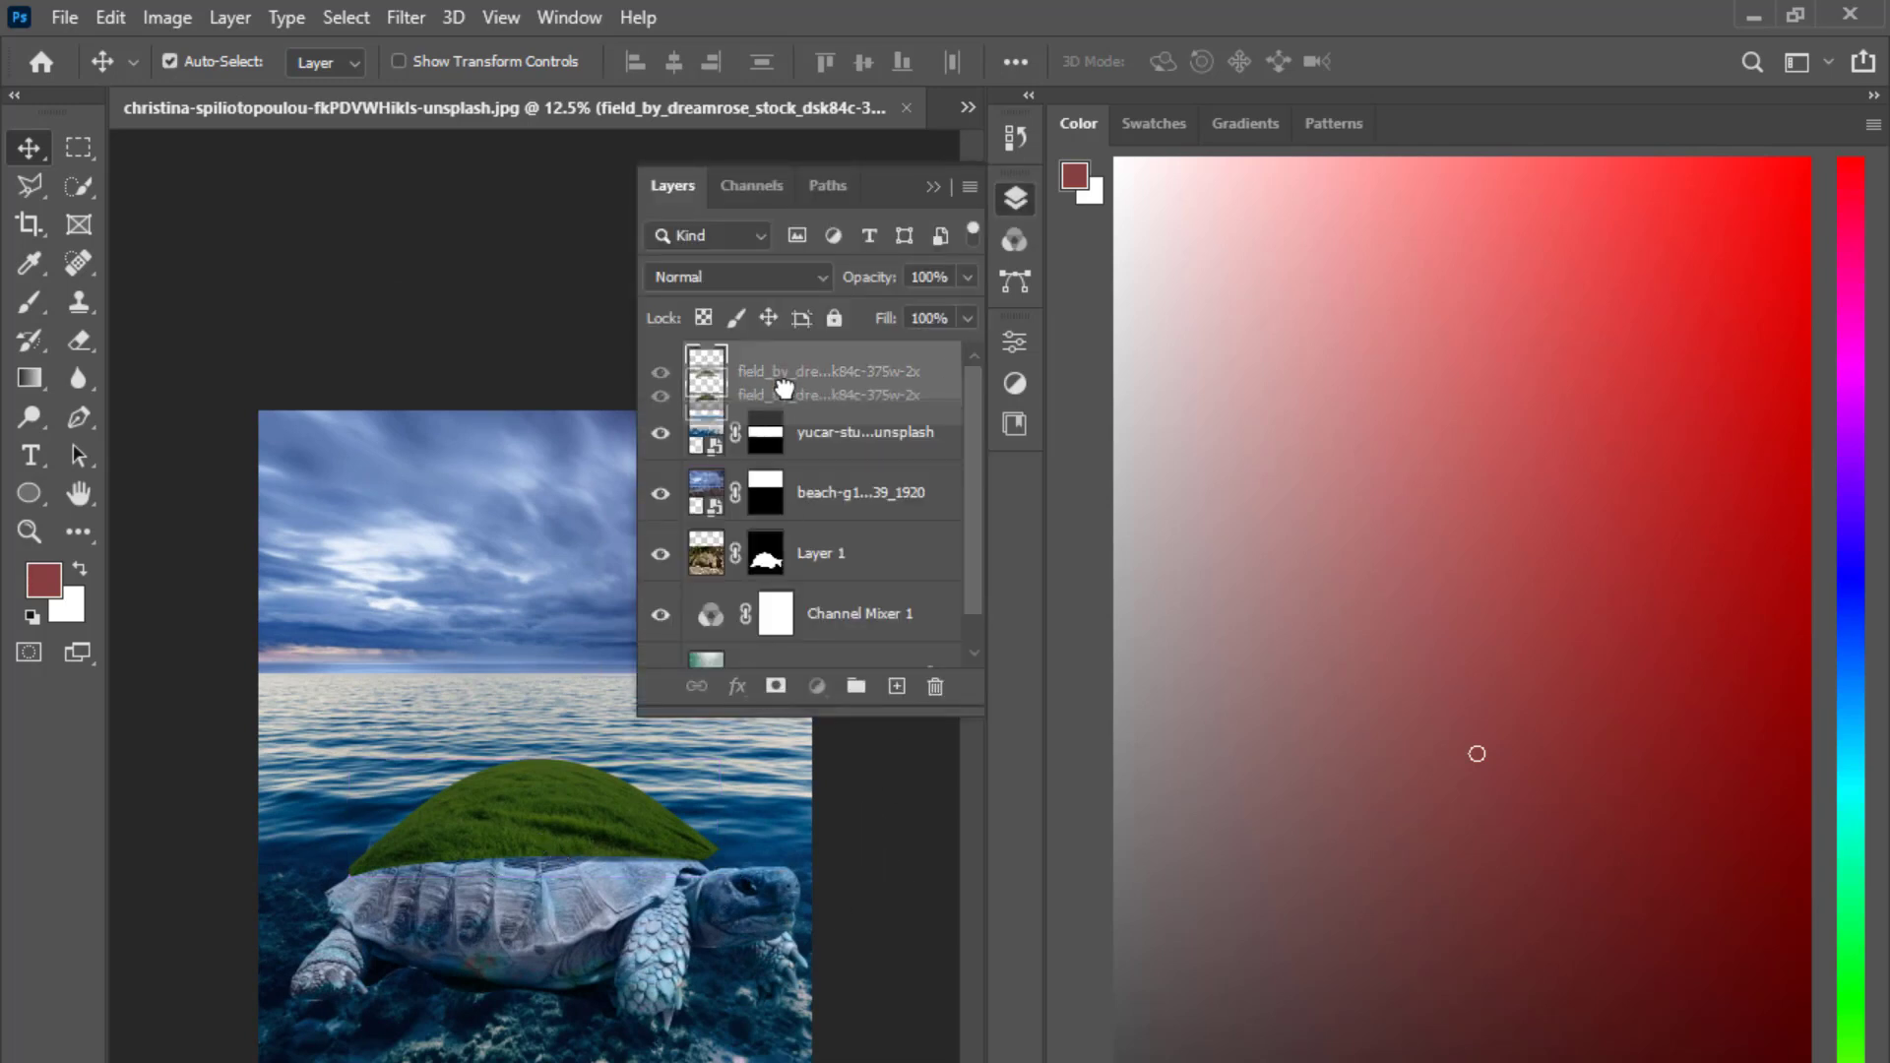
drag(815, 387, 817, 461)
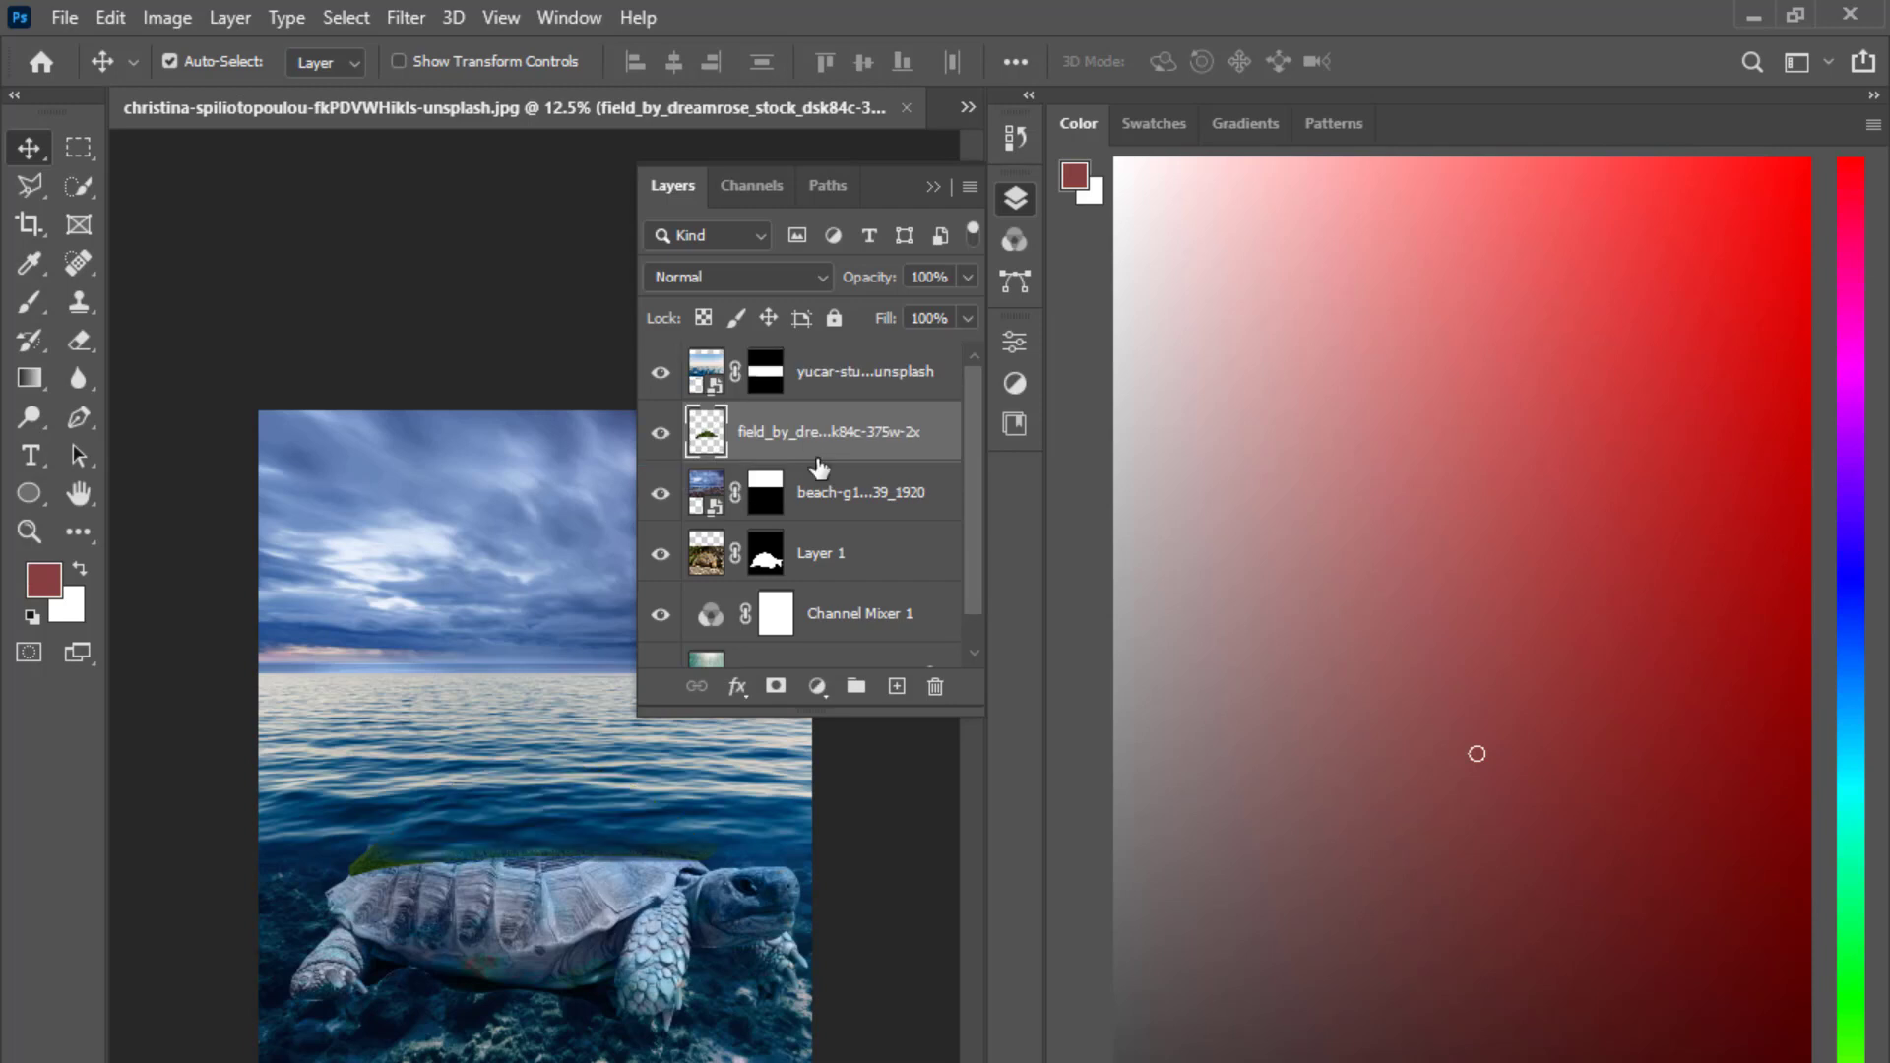
click(765, 492)
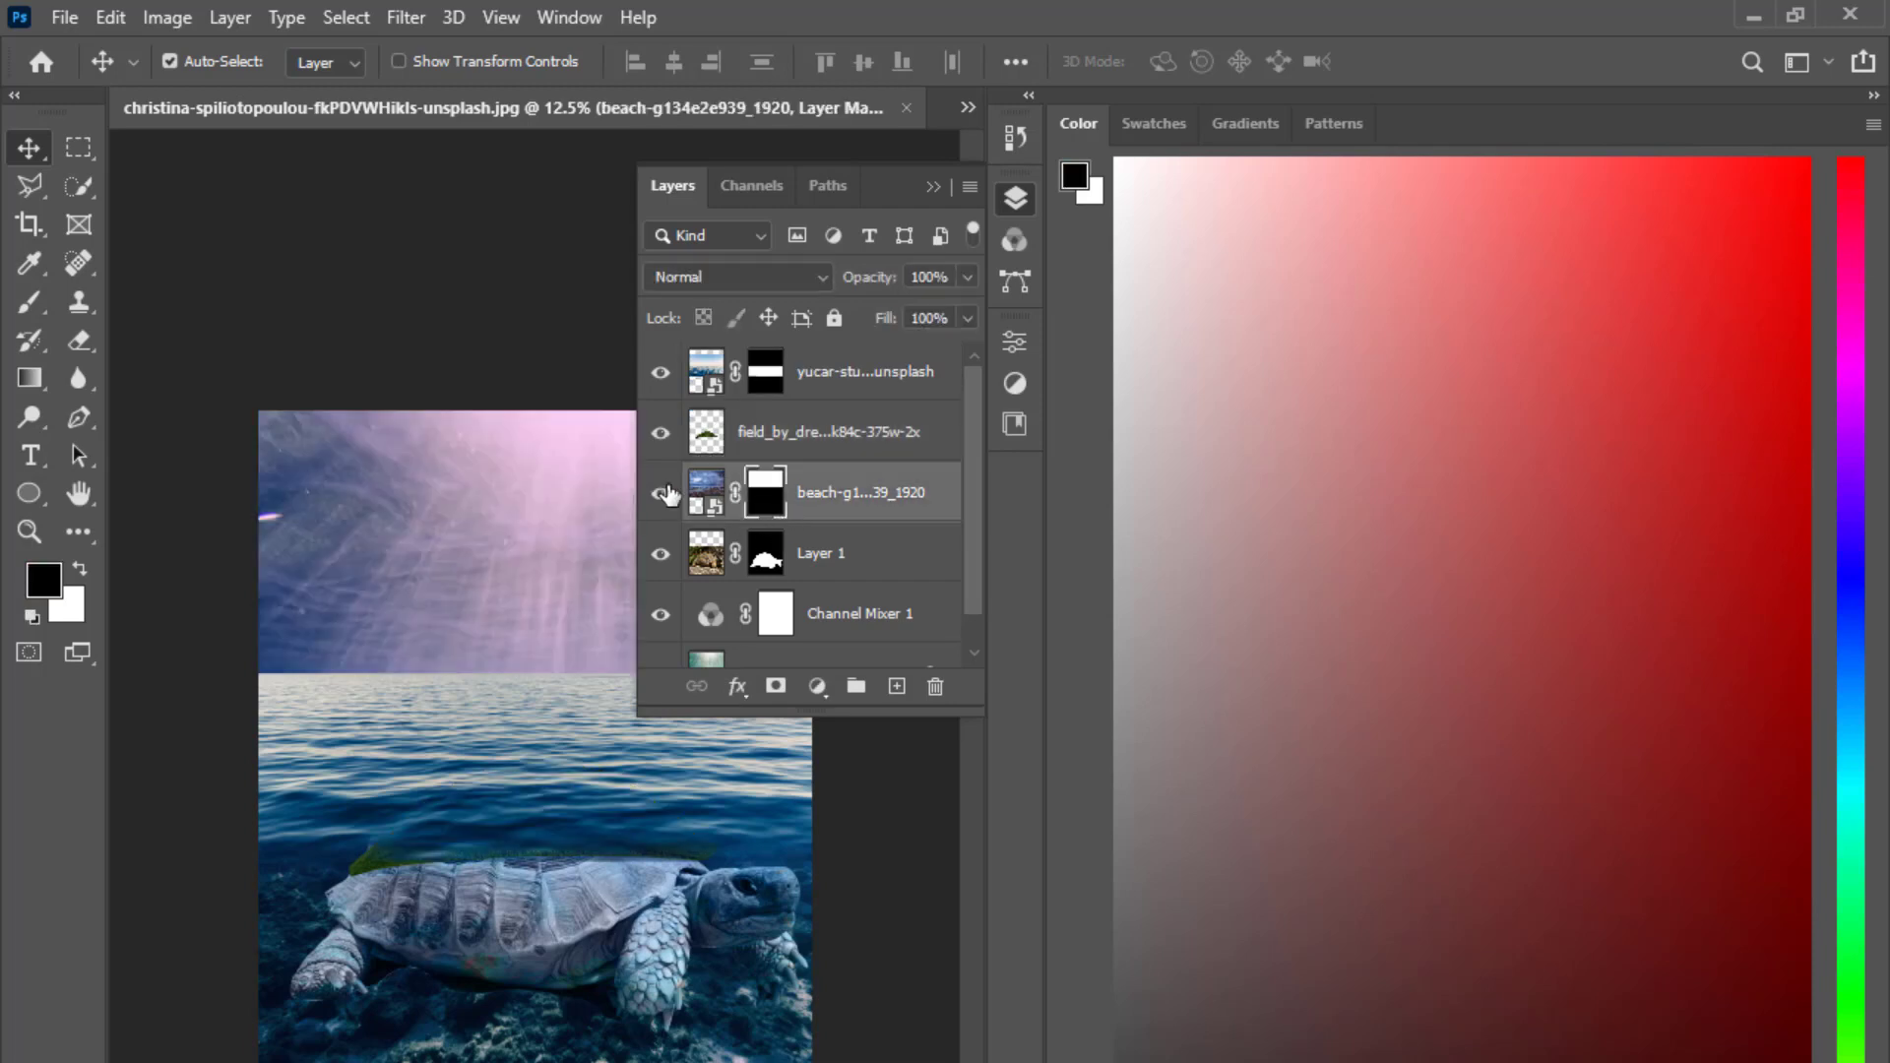
click(661, 372)
click(660, 373)
Try to reveal the grass mound by painting black on the sea layer's mask with a 250 px brush at 62% flow.
click(765, 371)
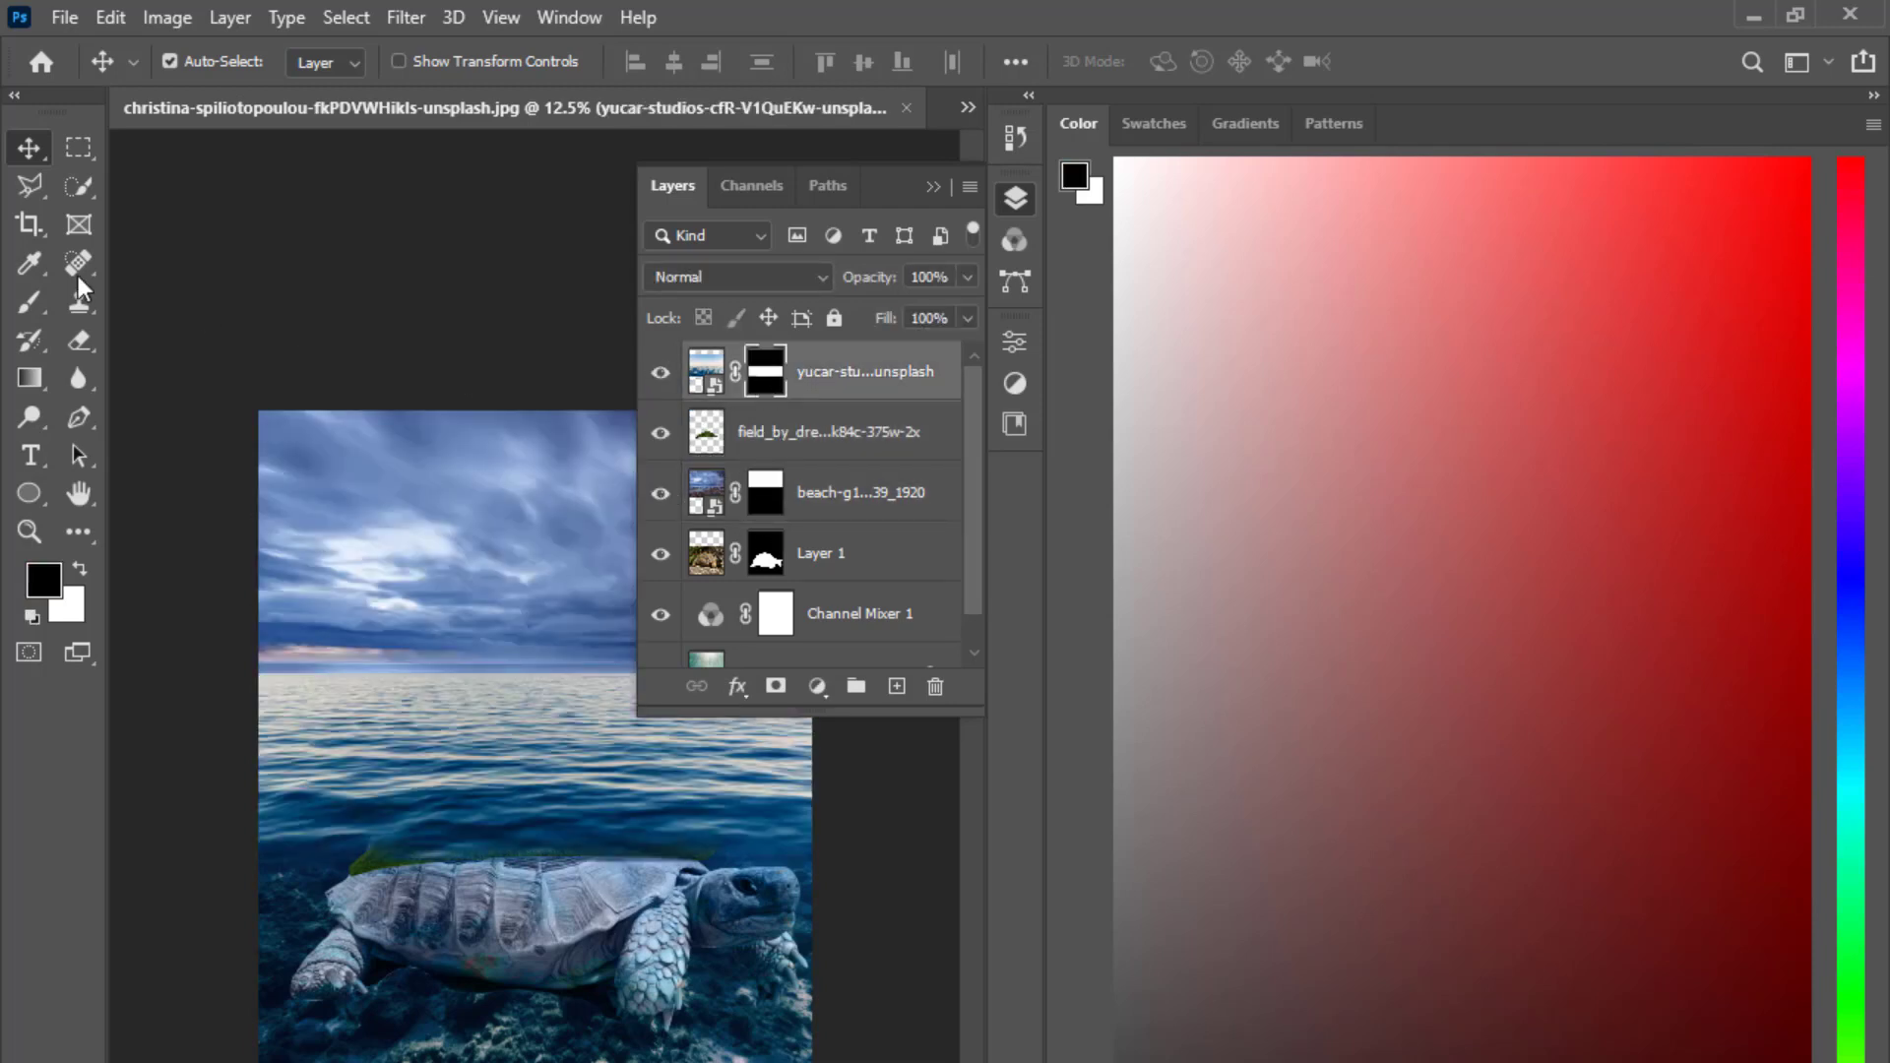
key(b)
key(bracketright)
drag(282, 857, 630, 841)
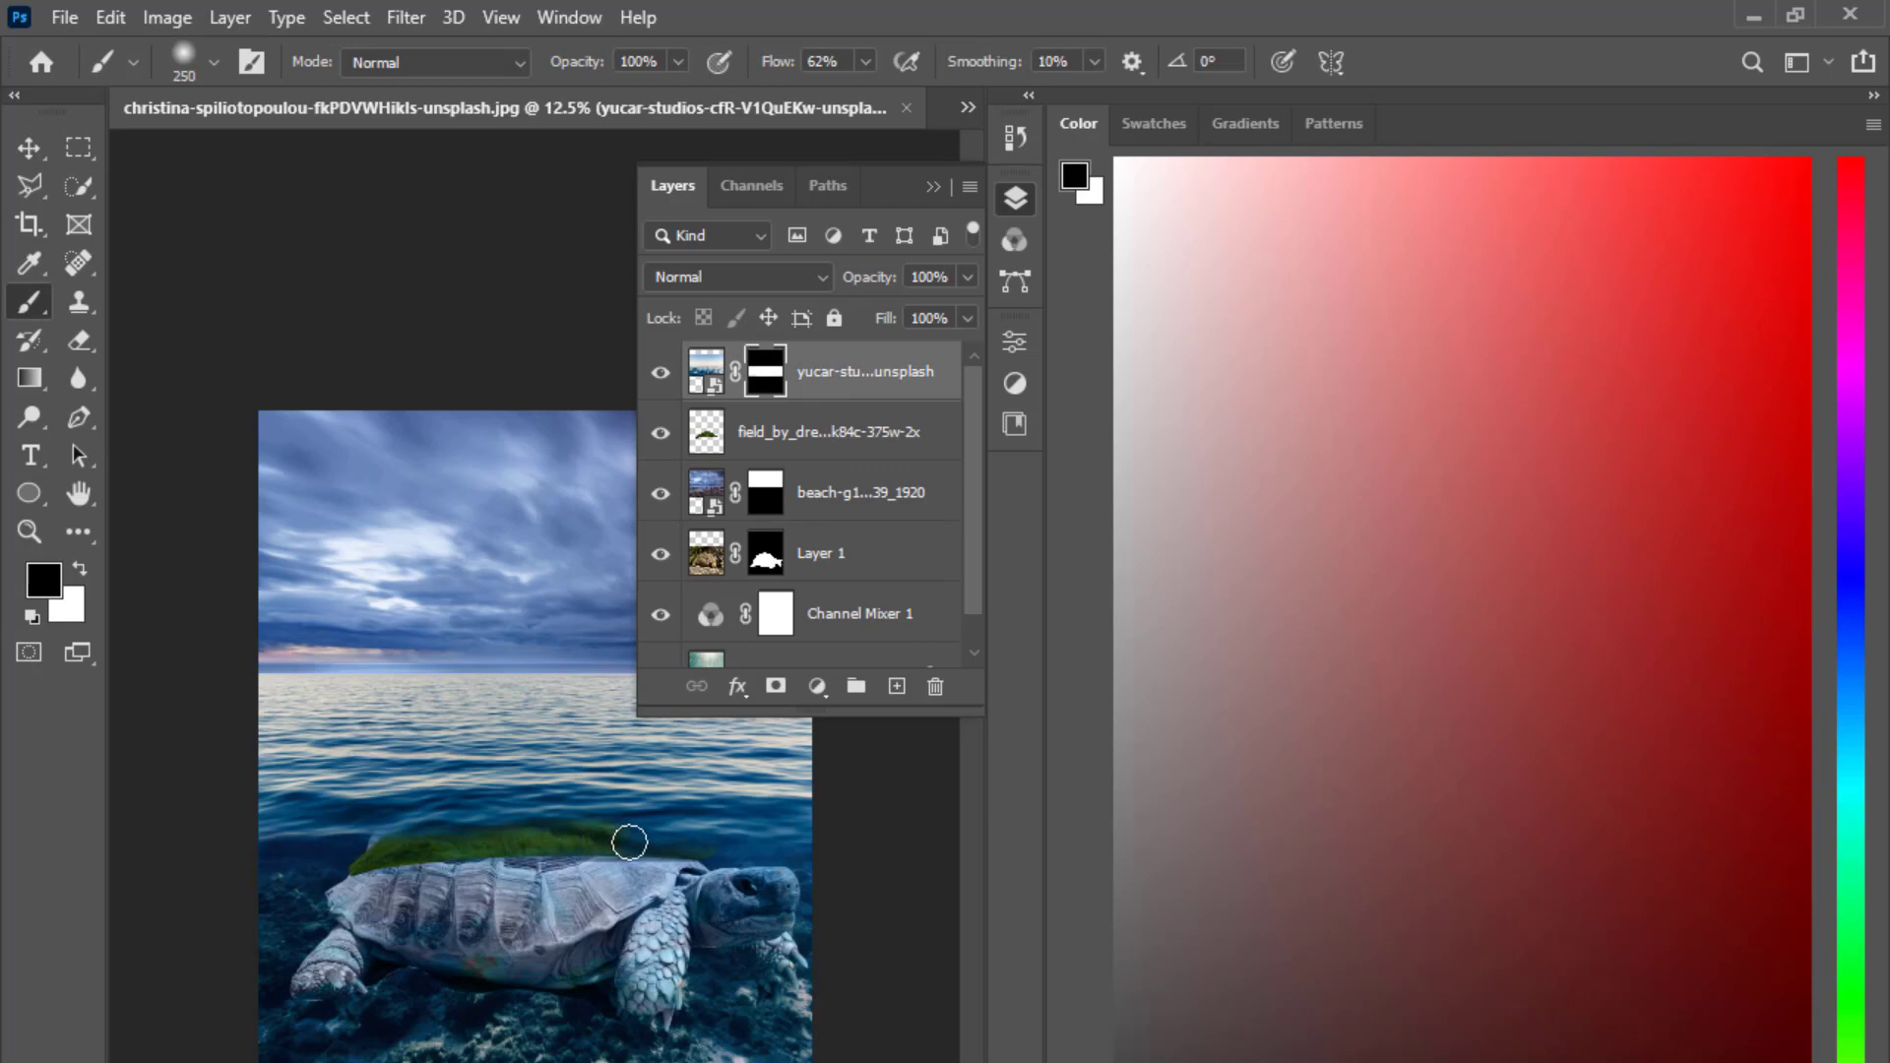
key(ctrl+z)
key(ctrl+z)
Paint white along the lower edge of the sea layer's mask, across the top of the turtle's shell.
click(661, 374)
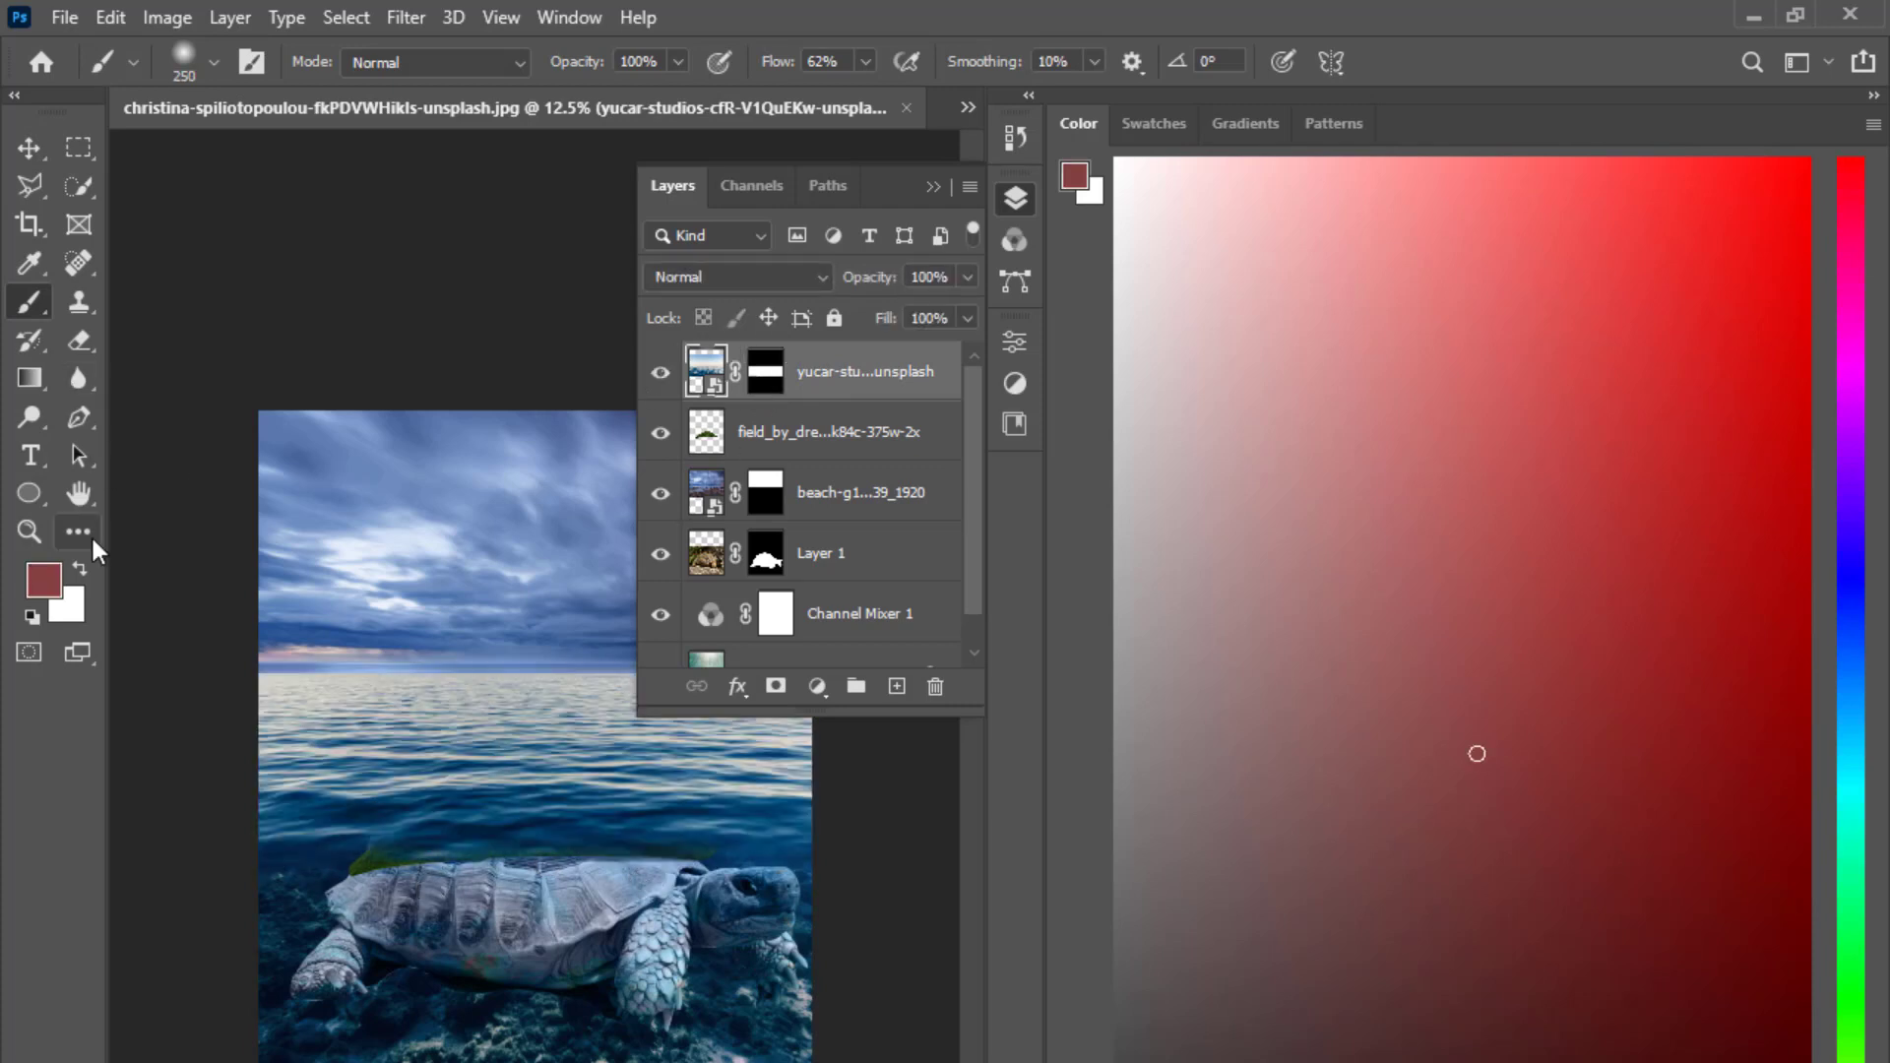
click(80, 569)
key(d)
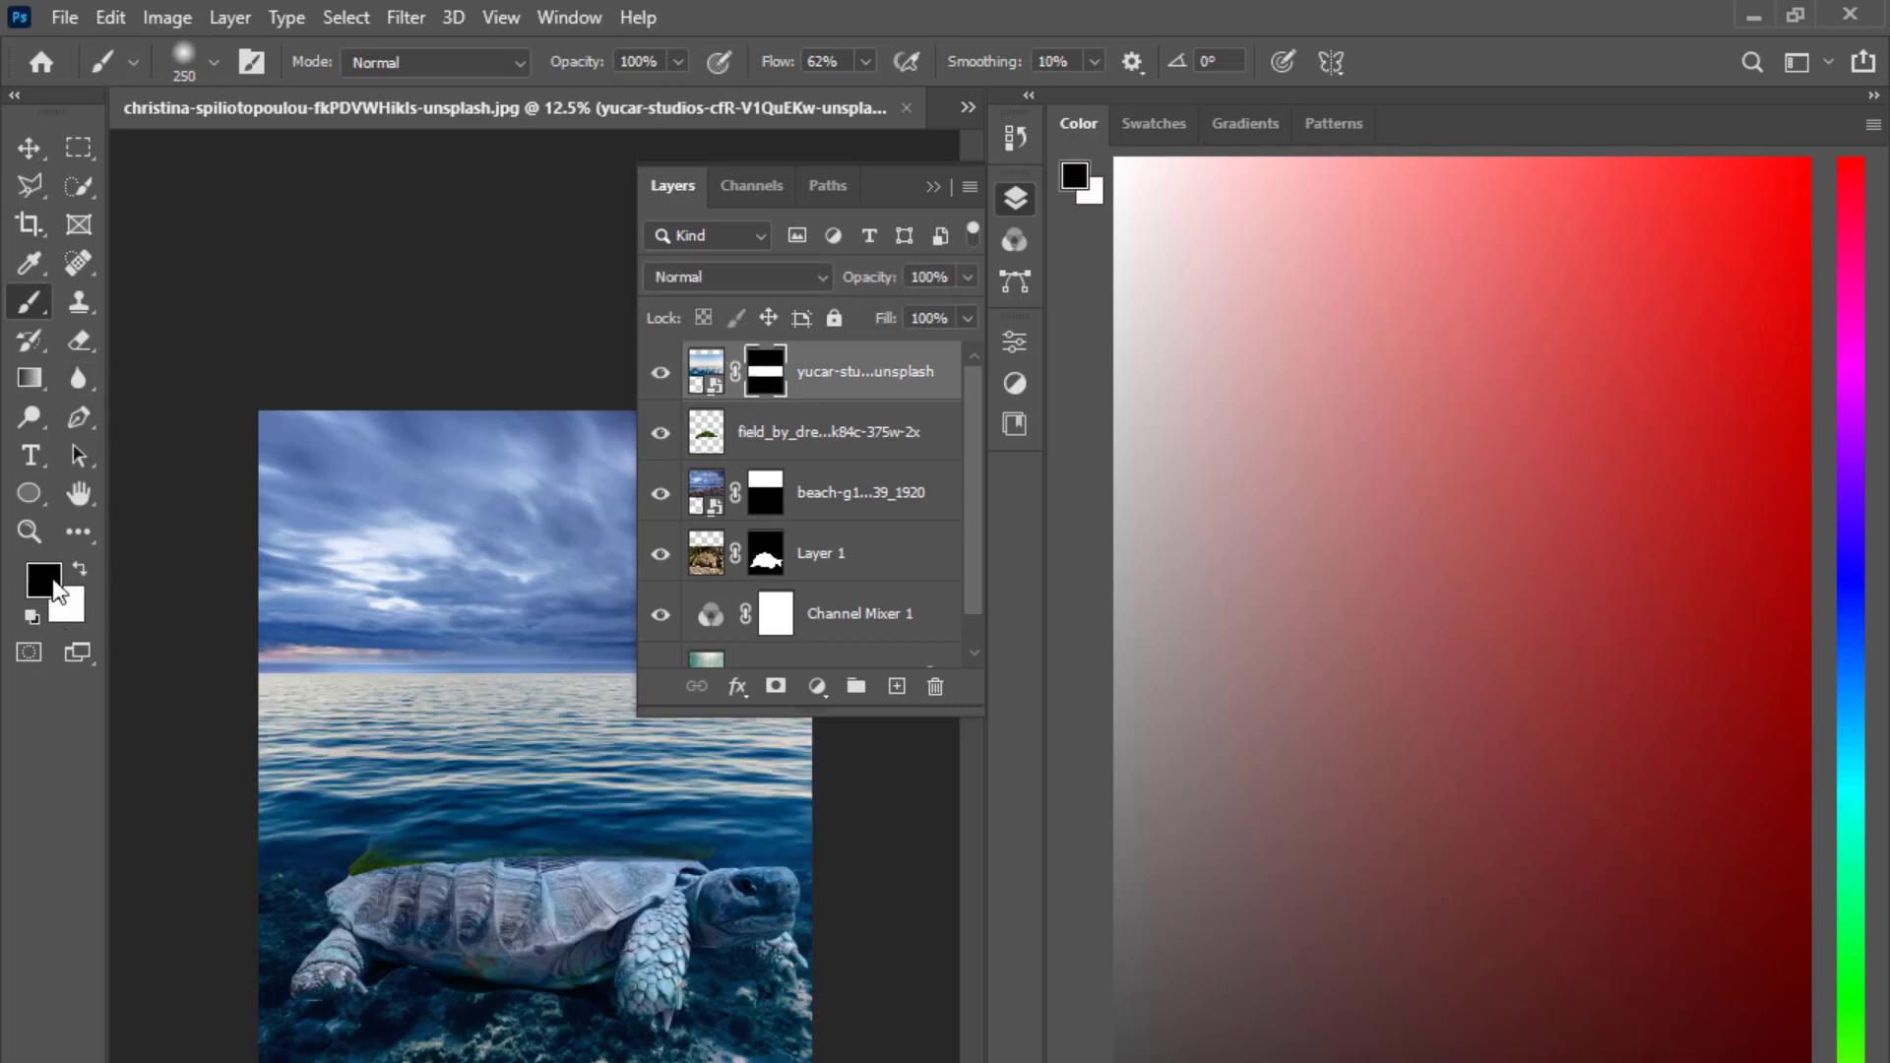
key(x)
drag(242, 849, 892, 854)
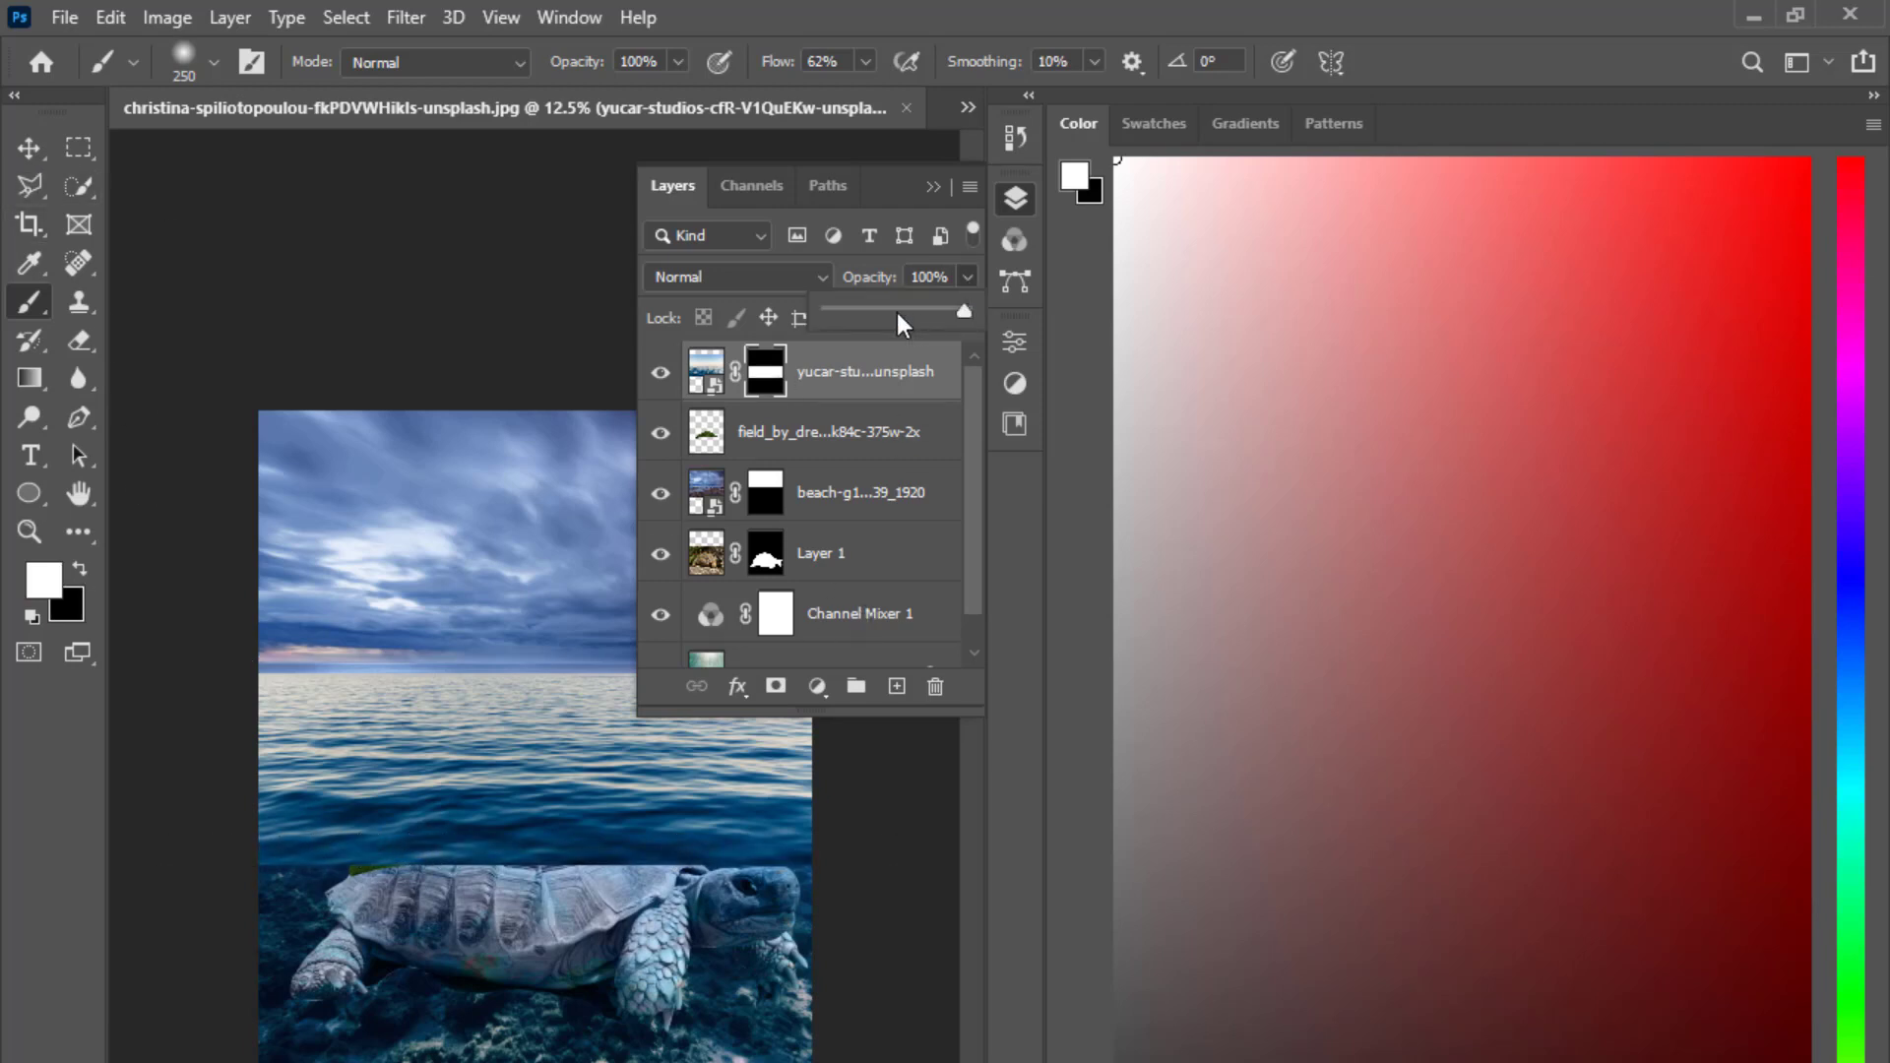
Lower the sea layer's opacity to 46% and move the grass field layer above it.
drag(896, 311, 890, 310)
click(80, 570)
scroll(470, 852, up, 2)
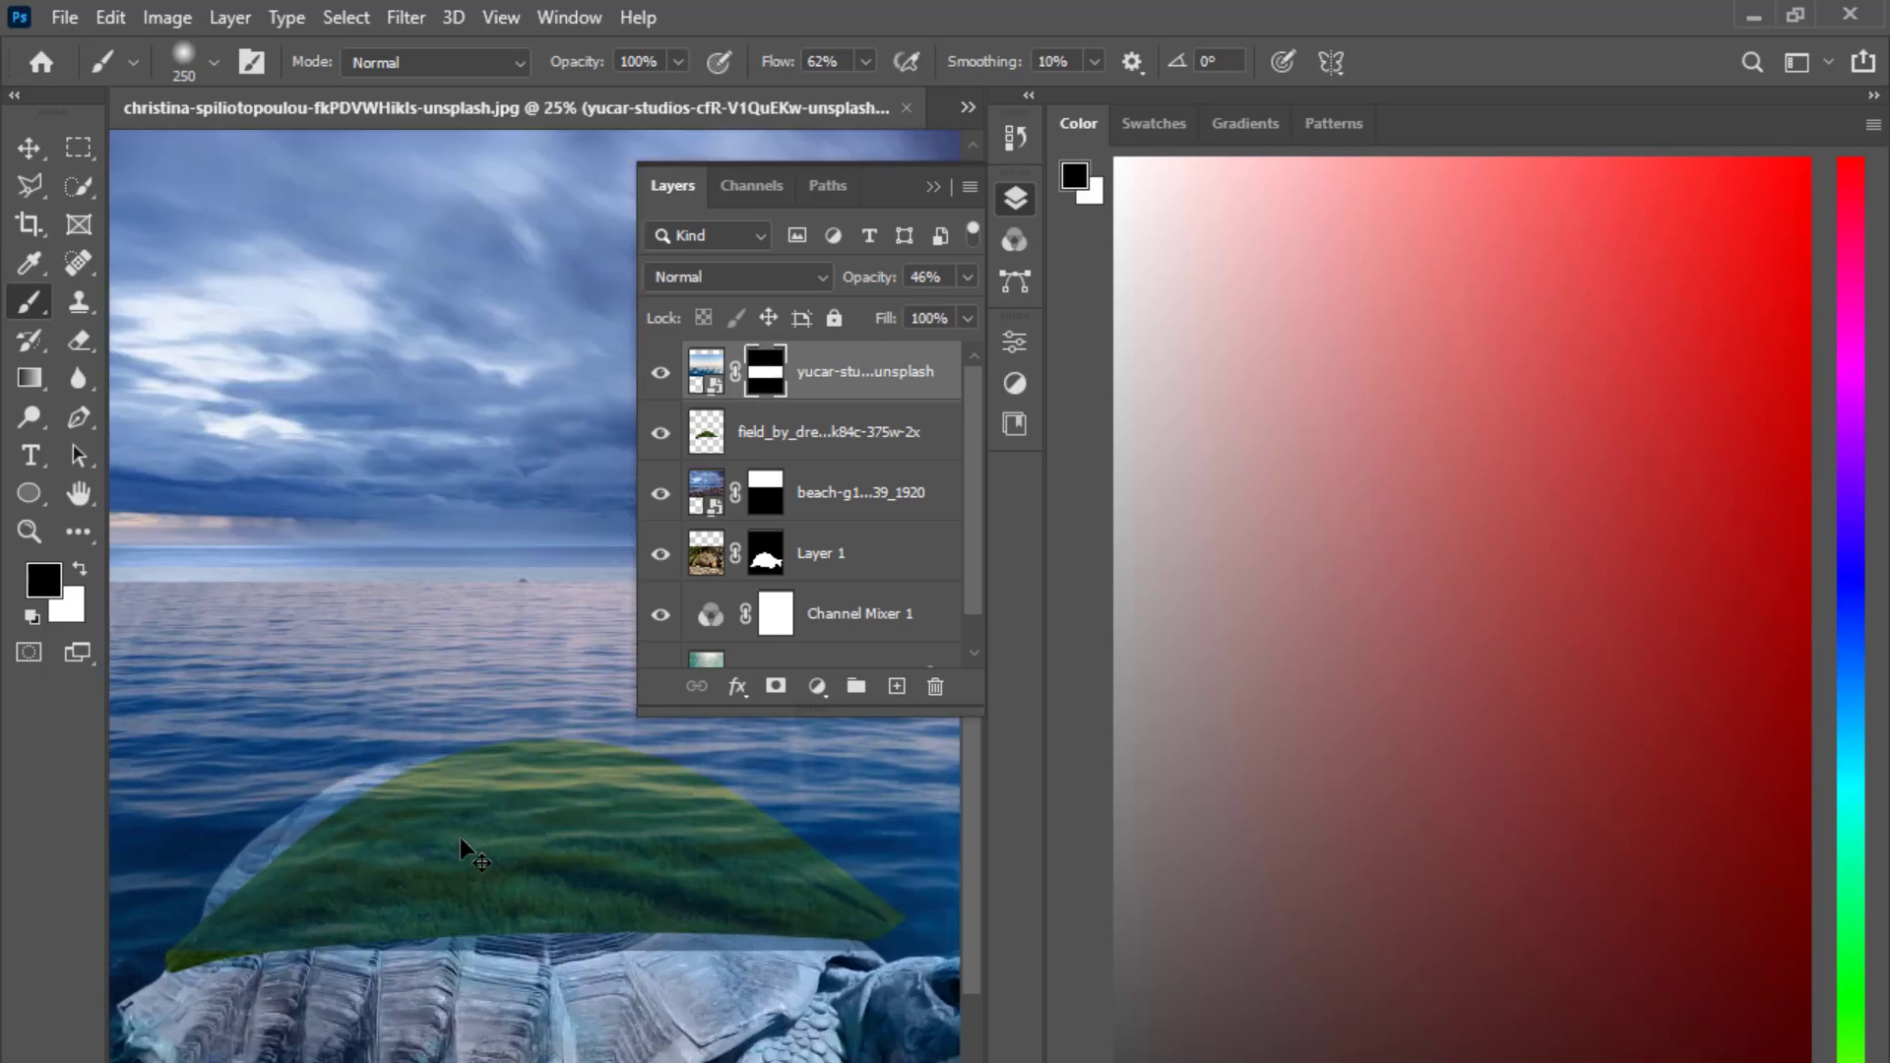
click(29, 148)
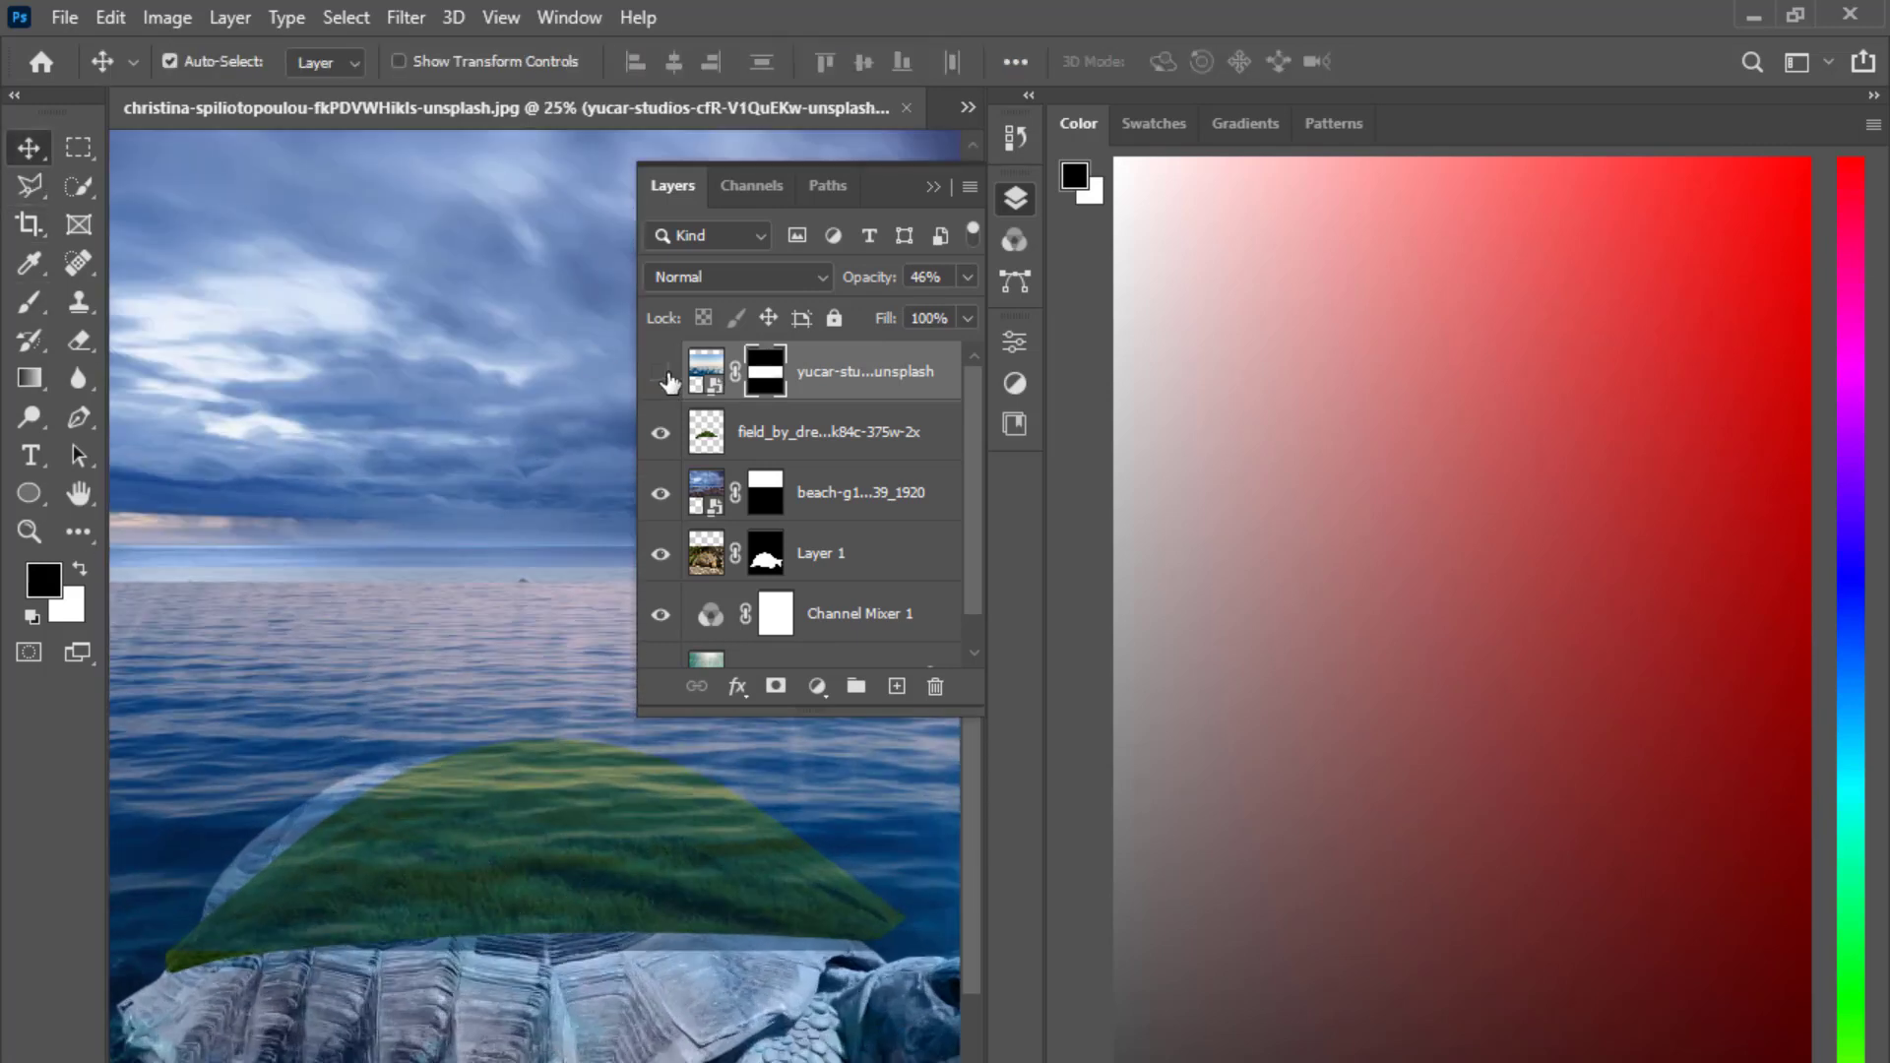
click(717, 440)
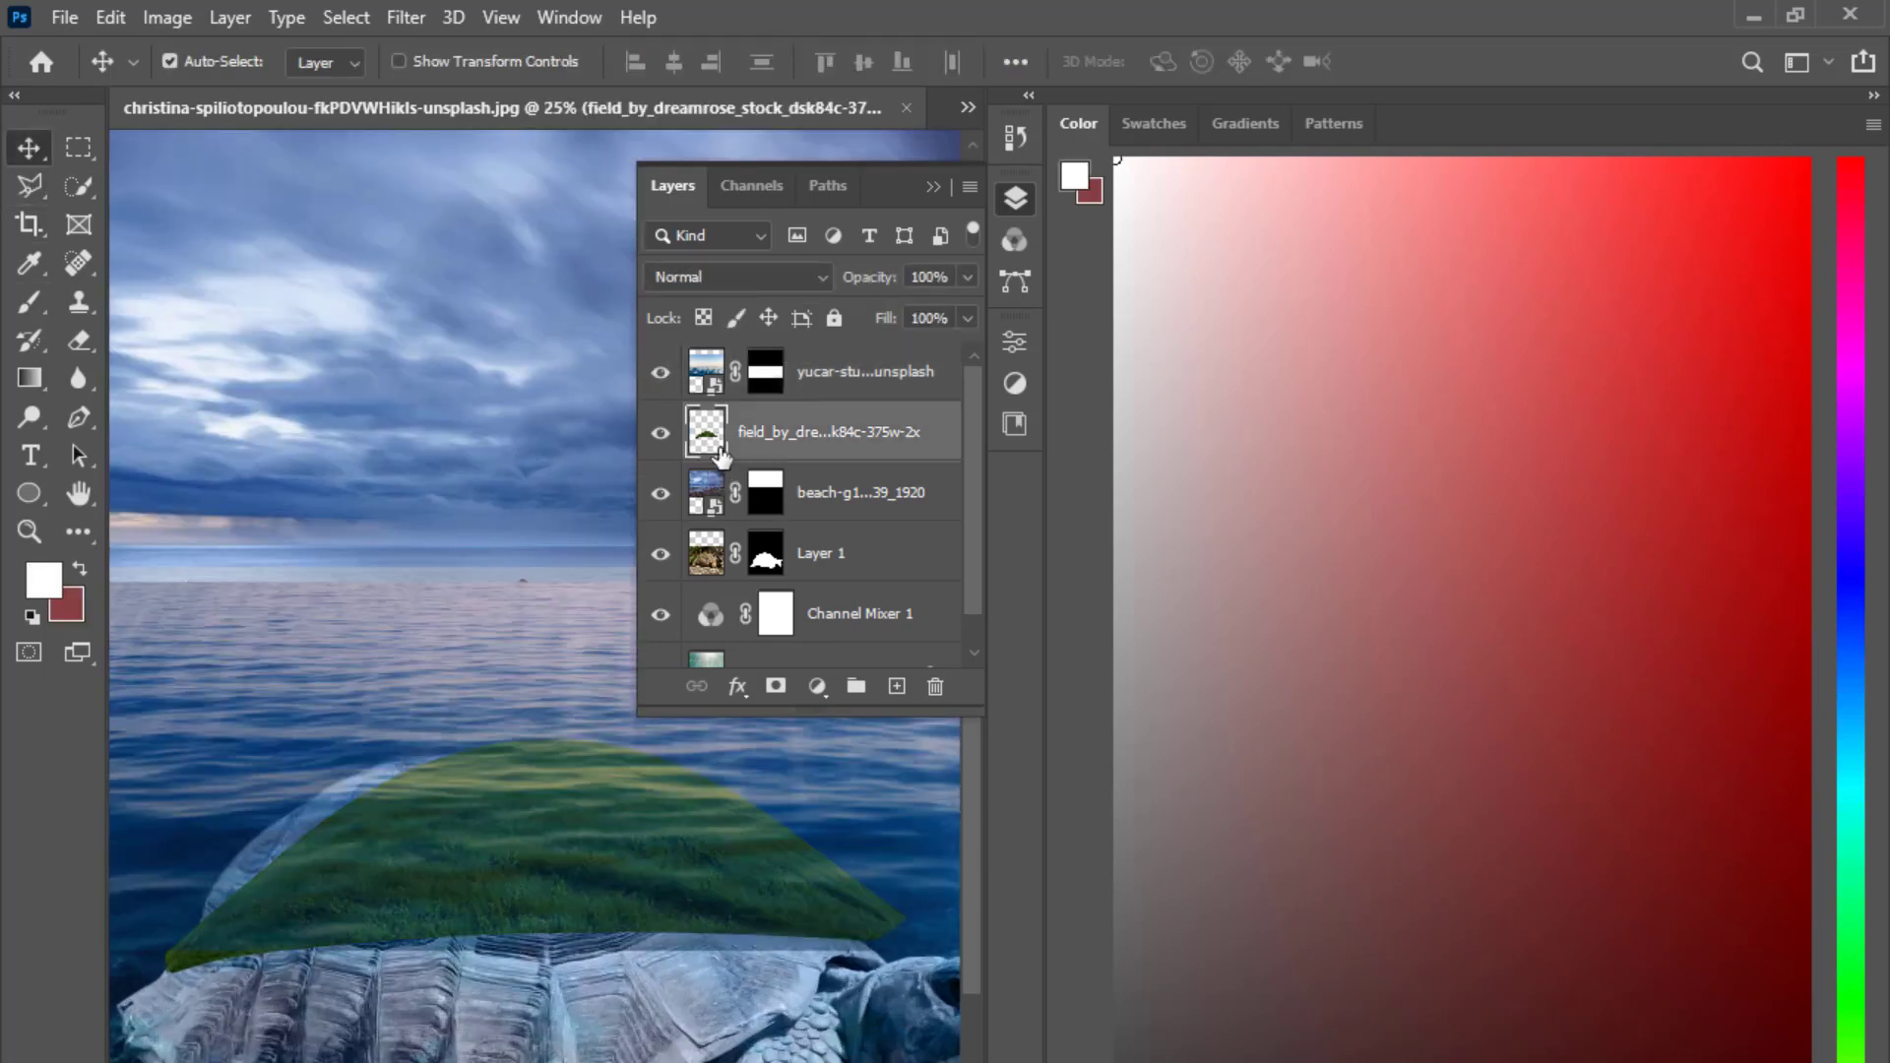
drag(722, 456, 722, 347)
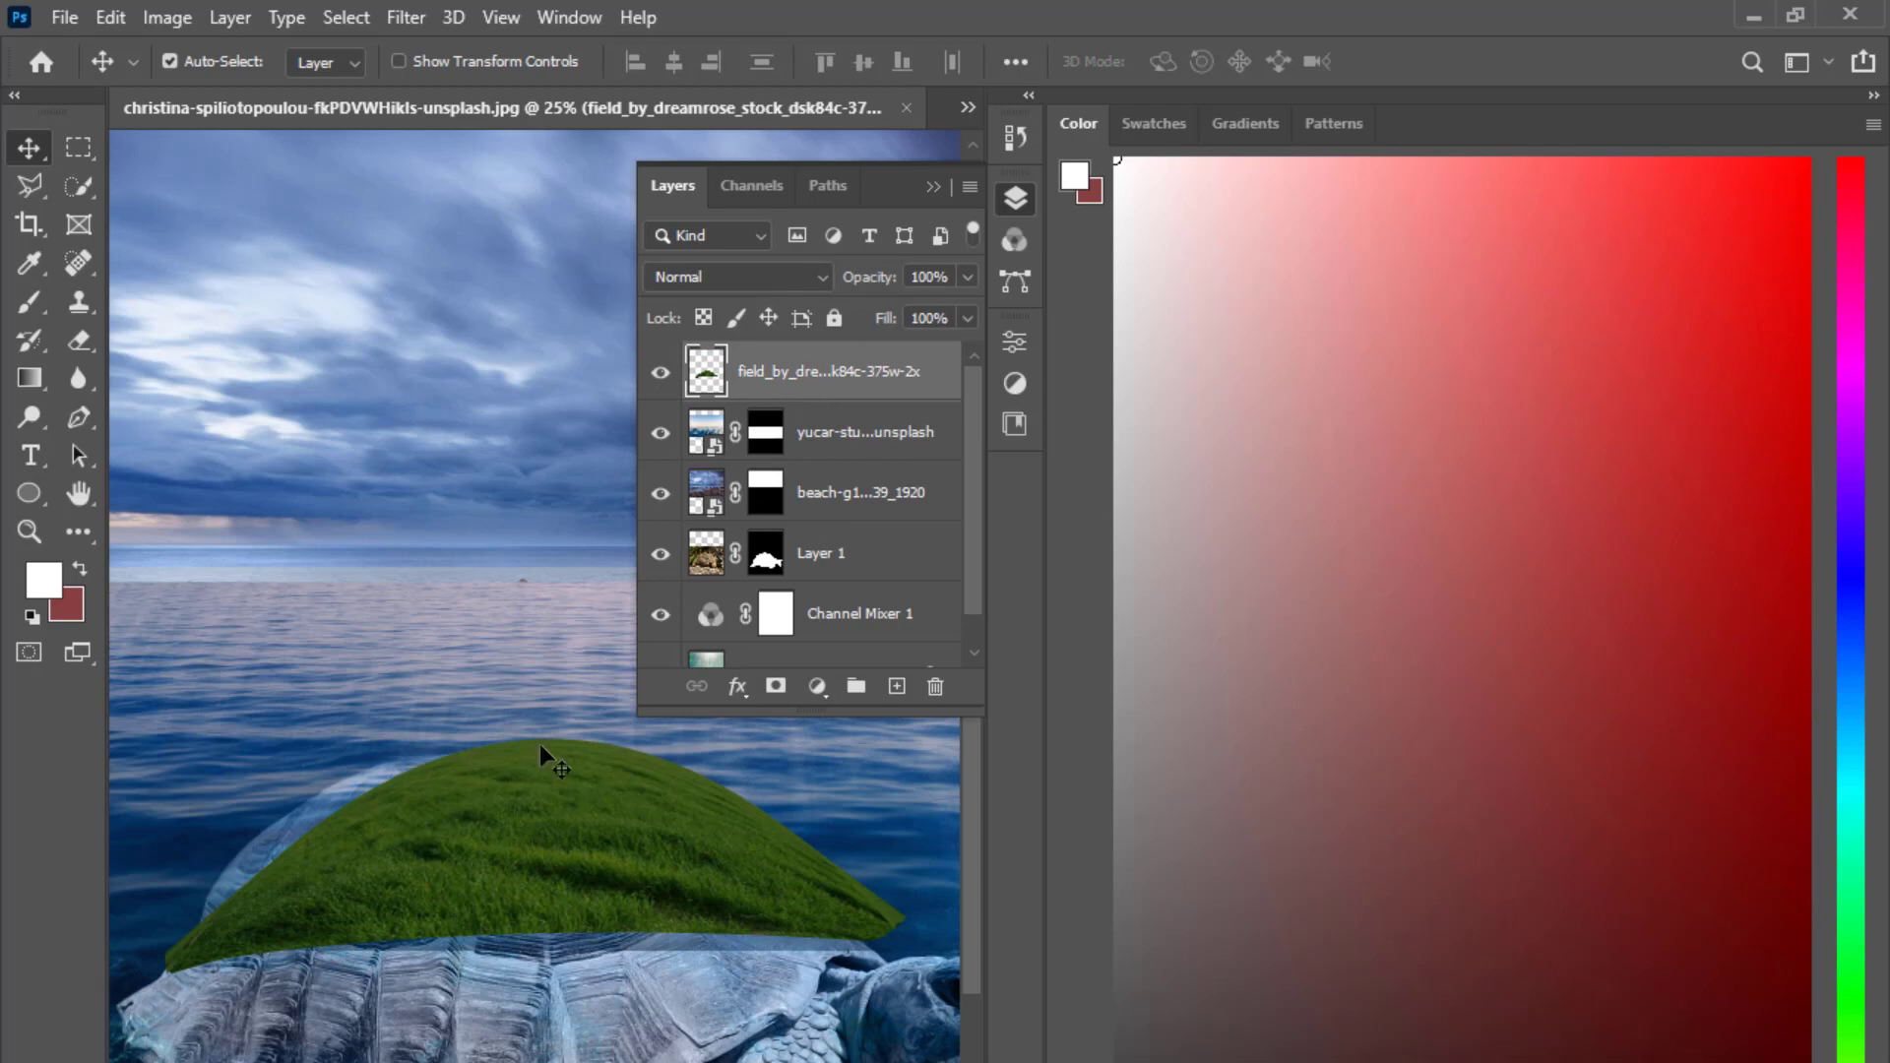
Warp the left side of the grass mound outward so it bulges over the rear of the shell.
key(ctrl+t)
right_click(472, 817)
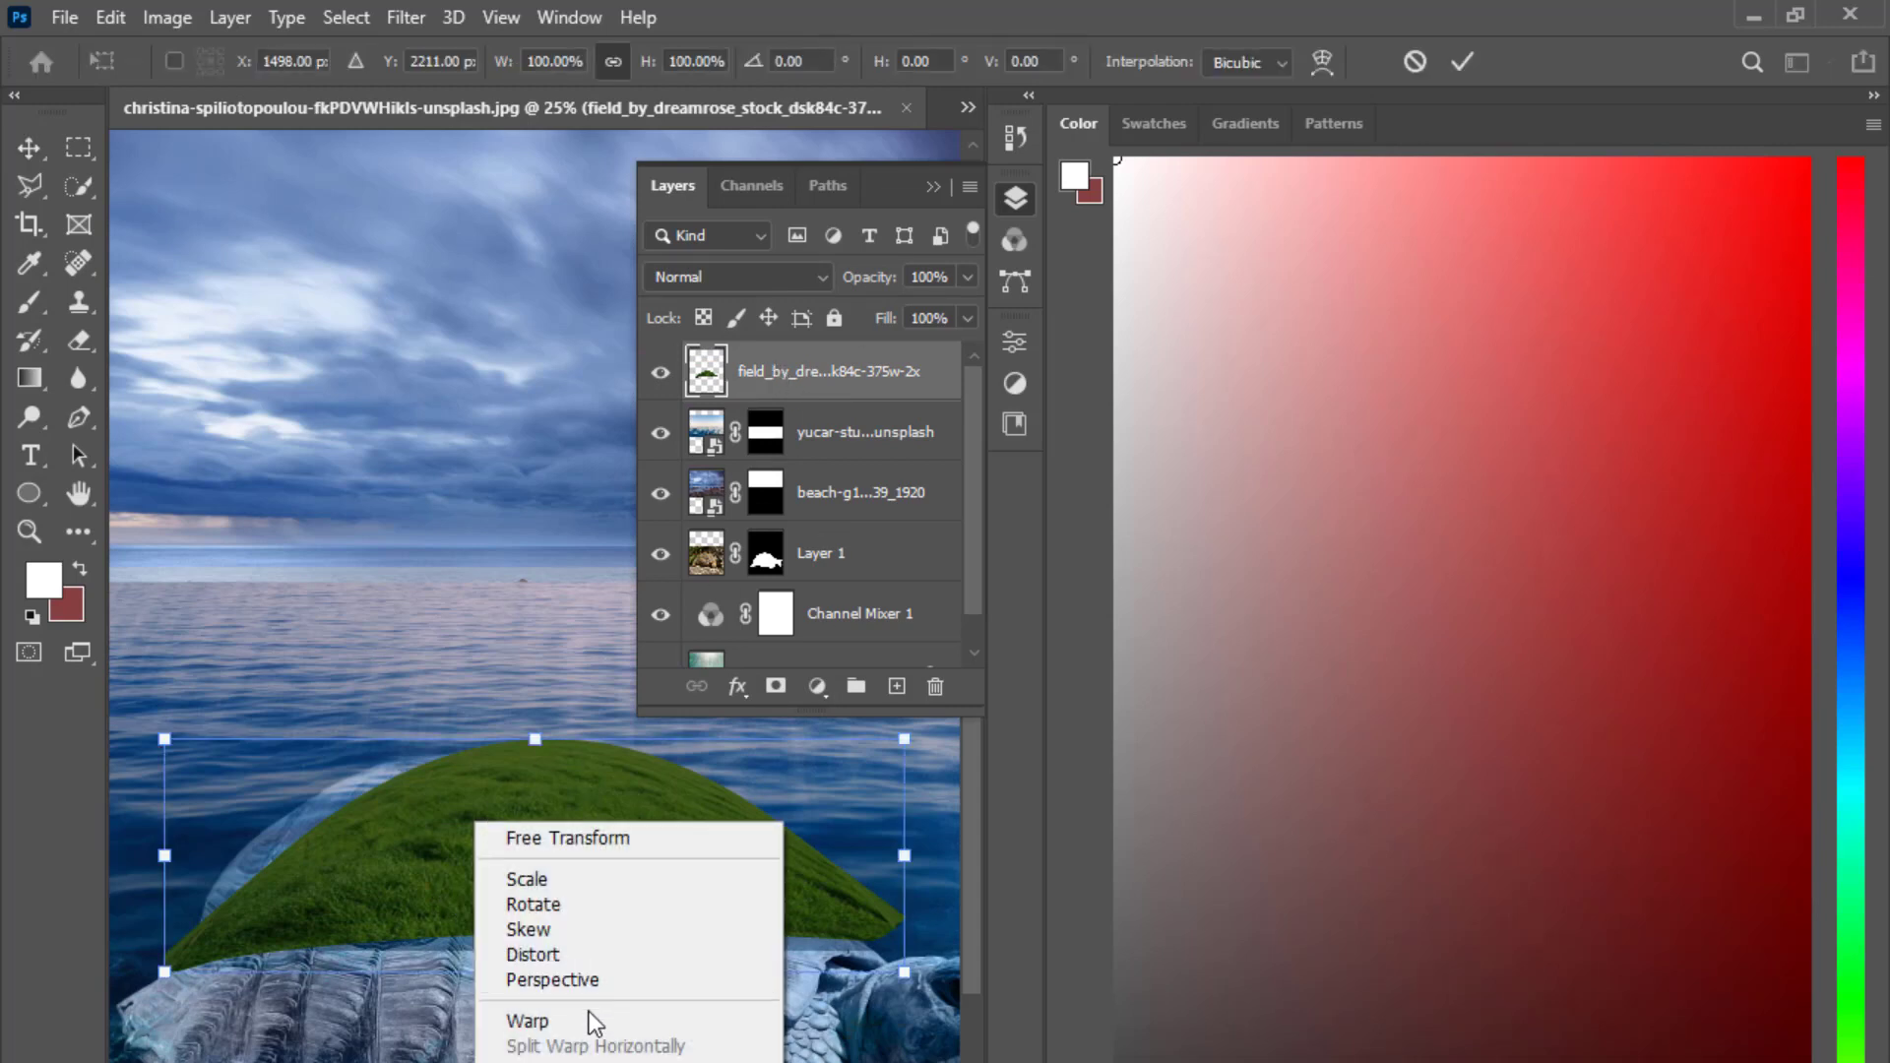
click(589, 1012)
drag(163, 739, 118, 693)
drag(374, 910, 490, 932)
drag(280, 839, 183, 796)
drag(608, 889, 419, 870)
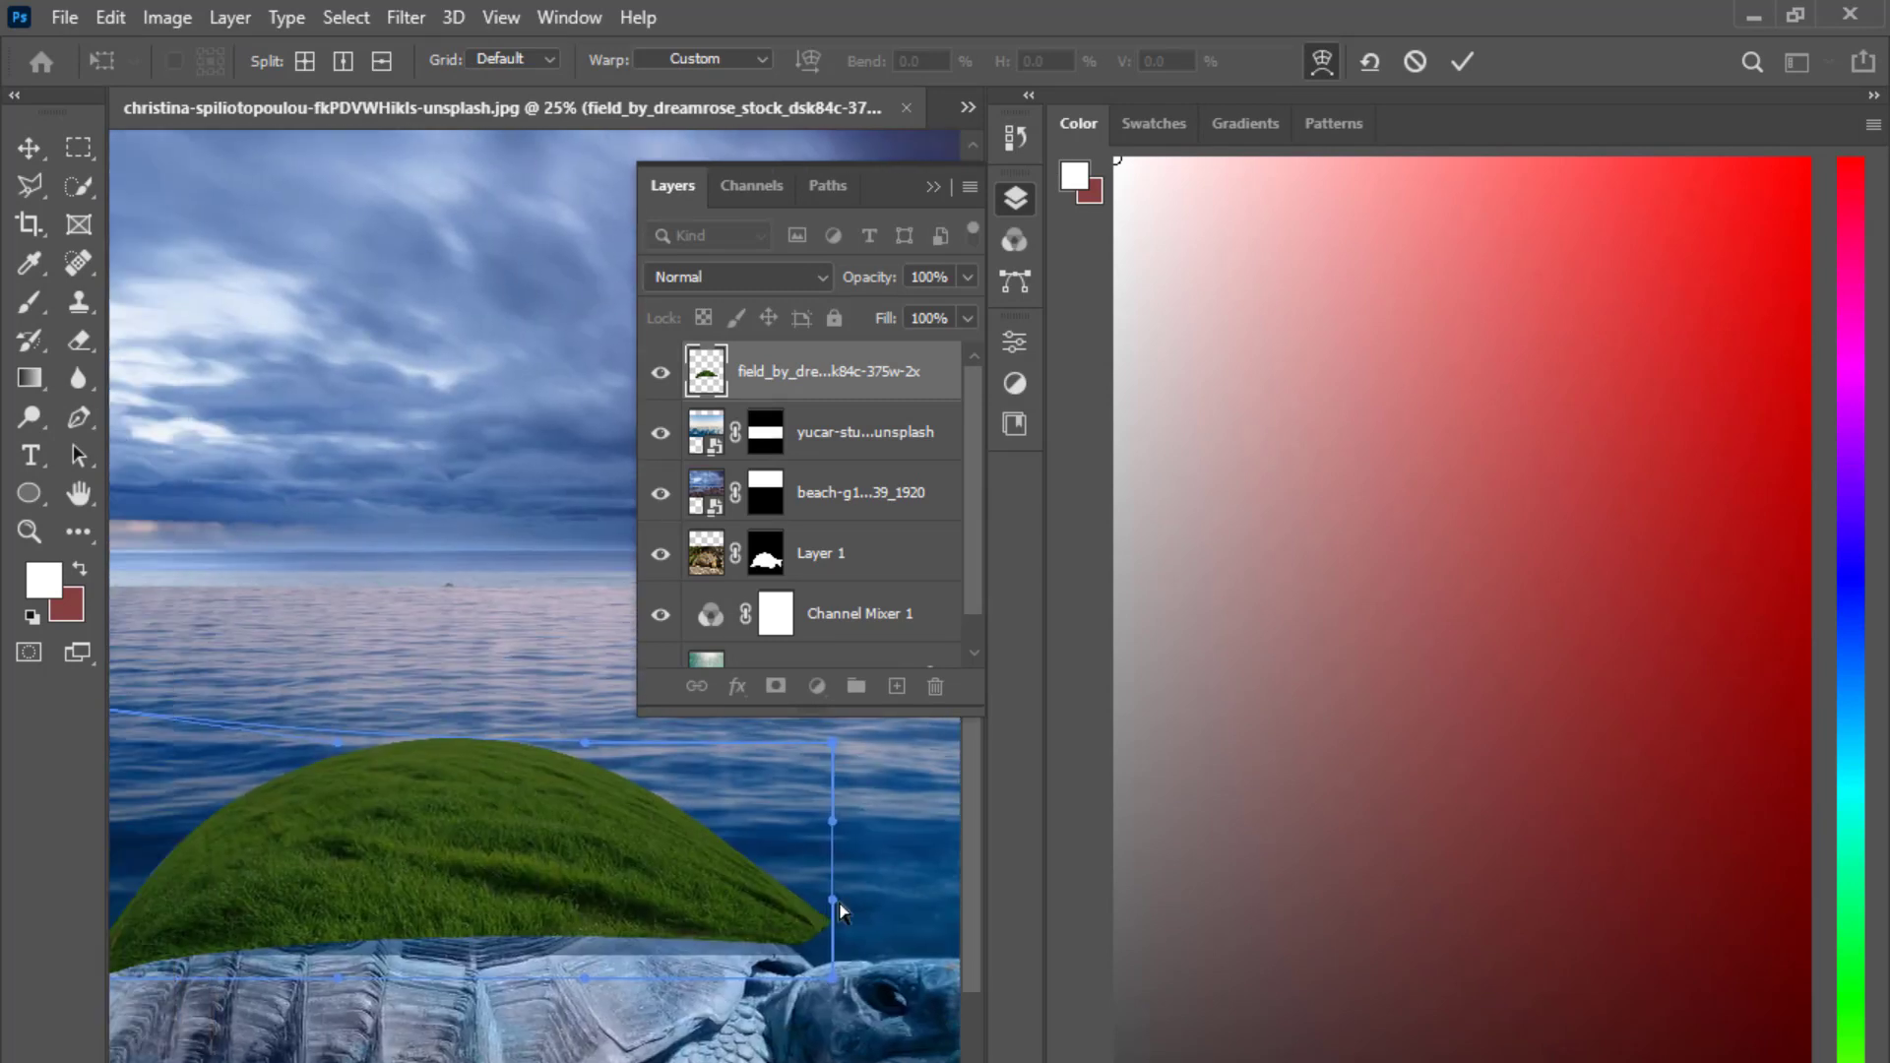
Bulge the right end of the grass mound outward toward the turtle's head and apply the warp.
drag(833, 900, 787, 1009)
drag(602, 989, 811, 998)
key(Return)
key(v)
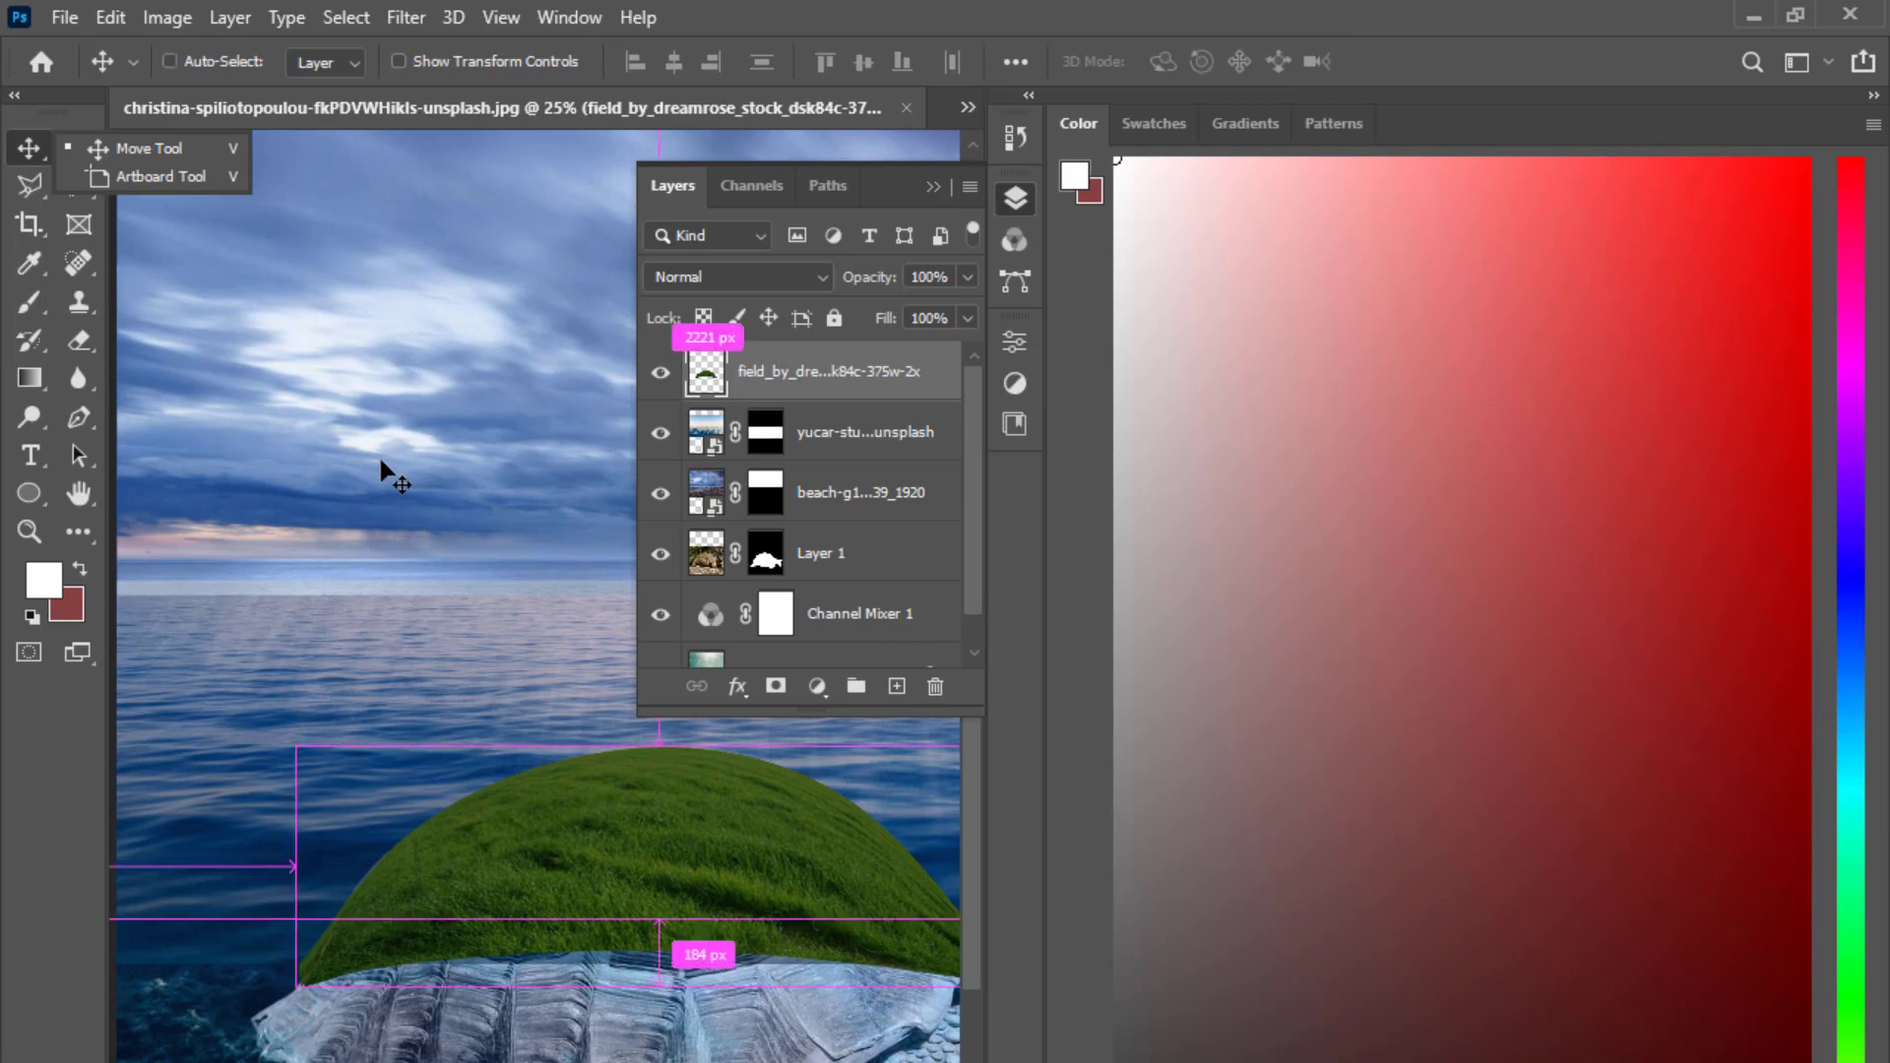
Move the reshaped grass field layer directly below the sea layer and activate the Brush tool.
key(ctrl+minus)
key(ctrl+plus)
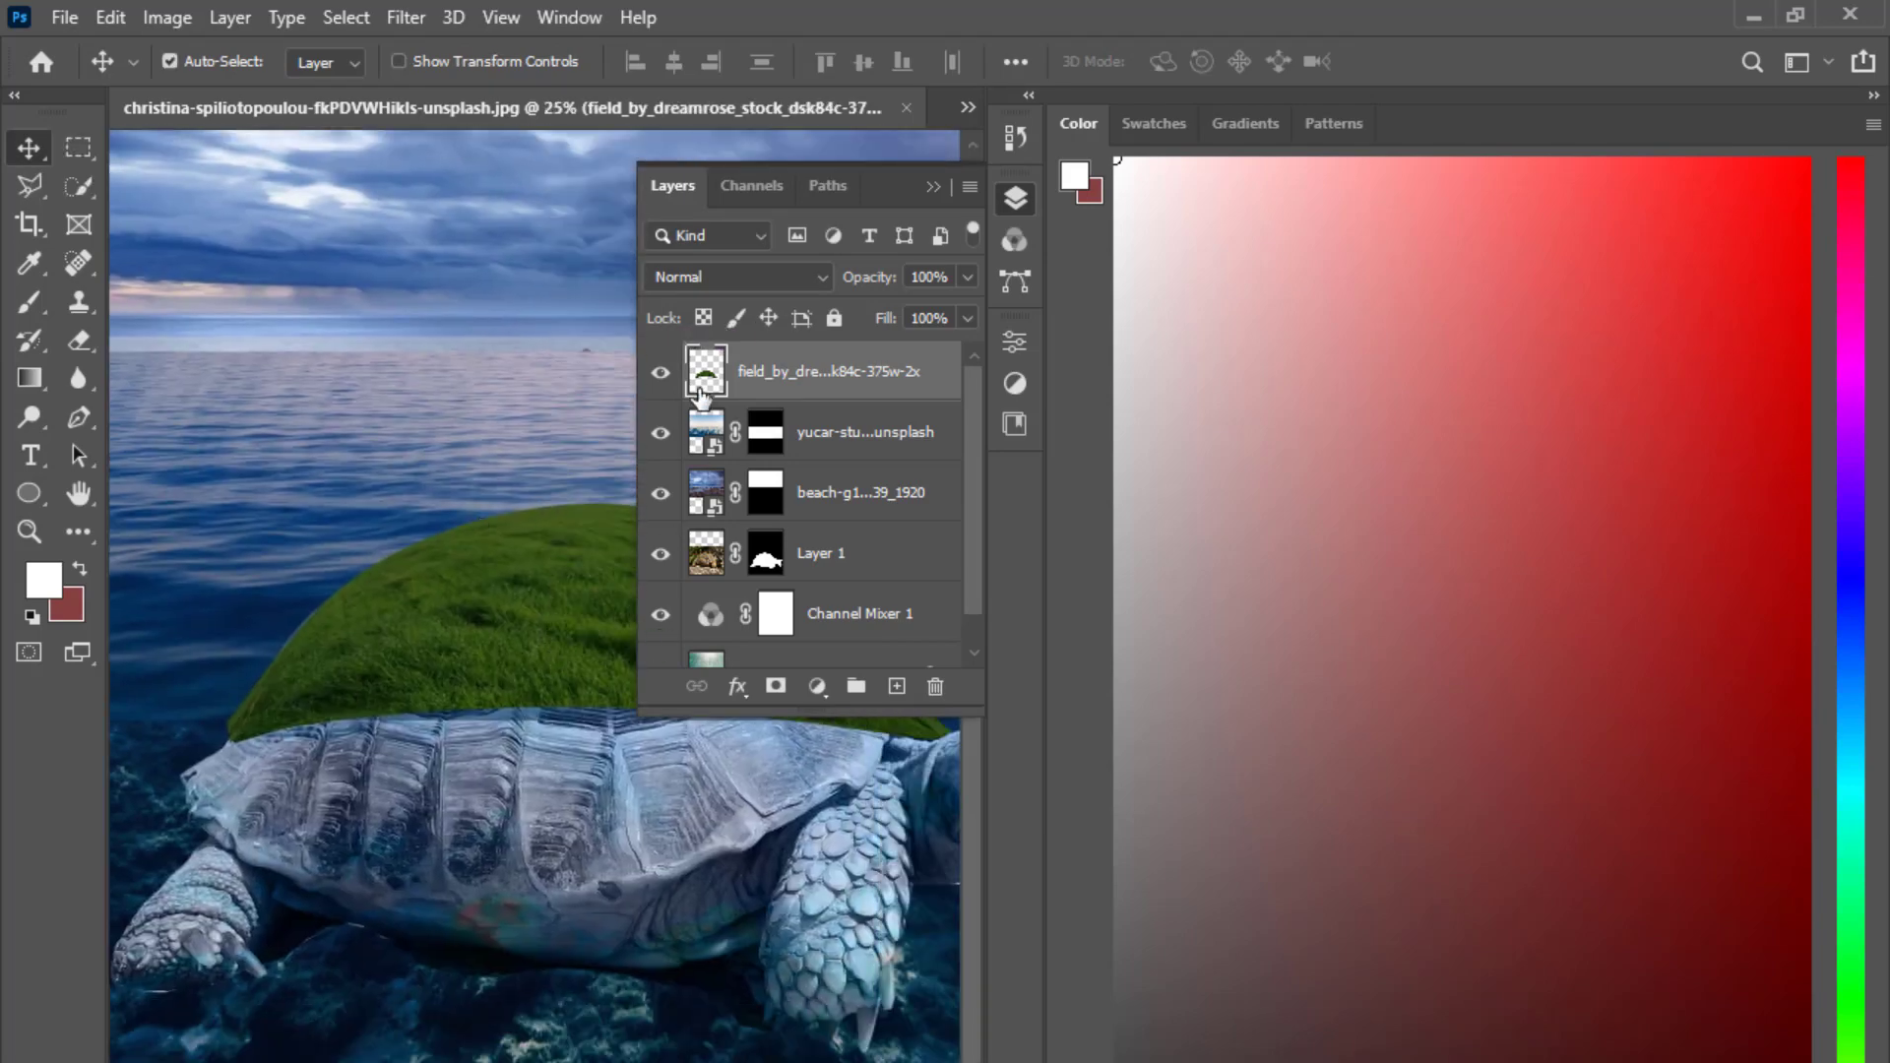
click(665, 431)
click(666, 430)
drag(757, 375, 760, 460)
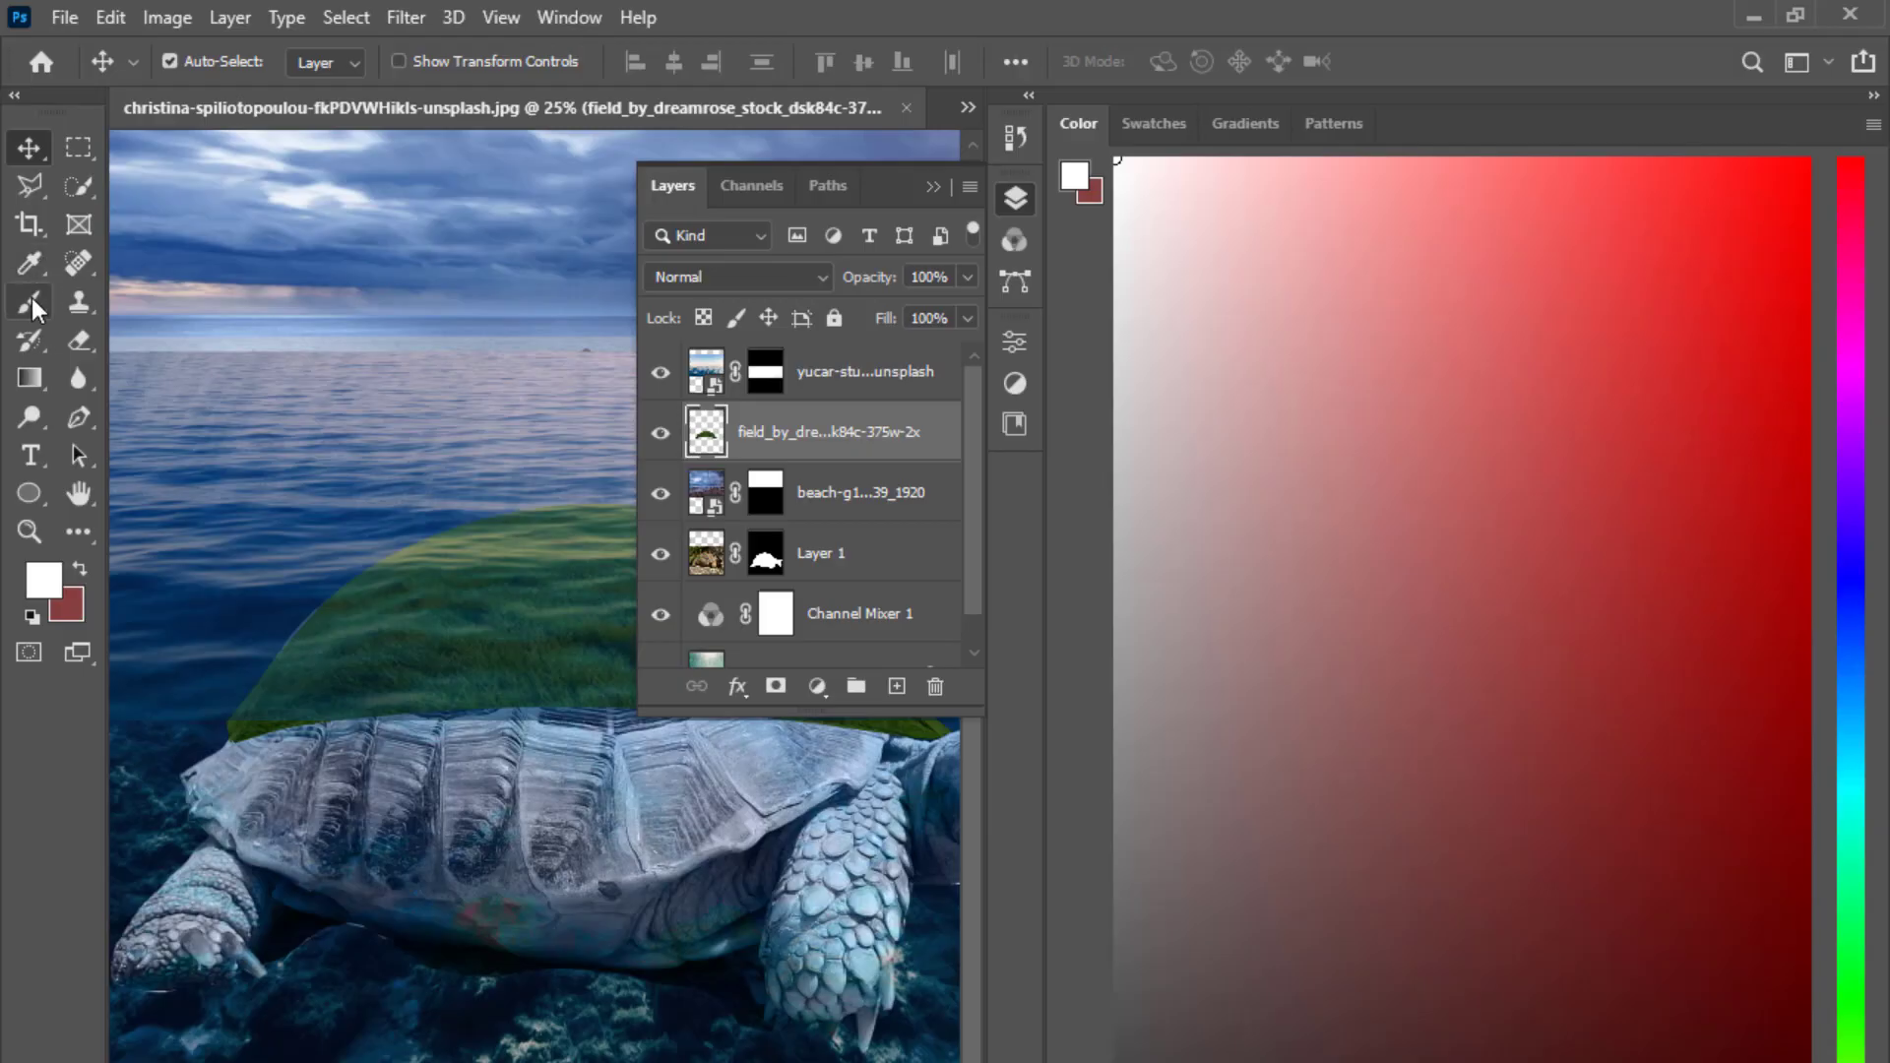
key(b)
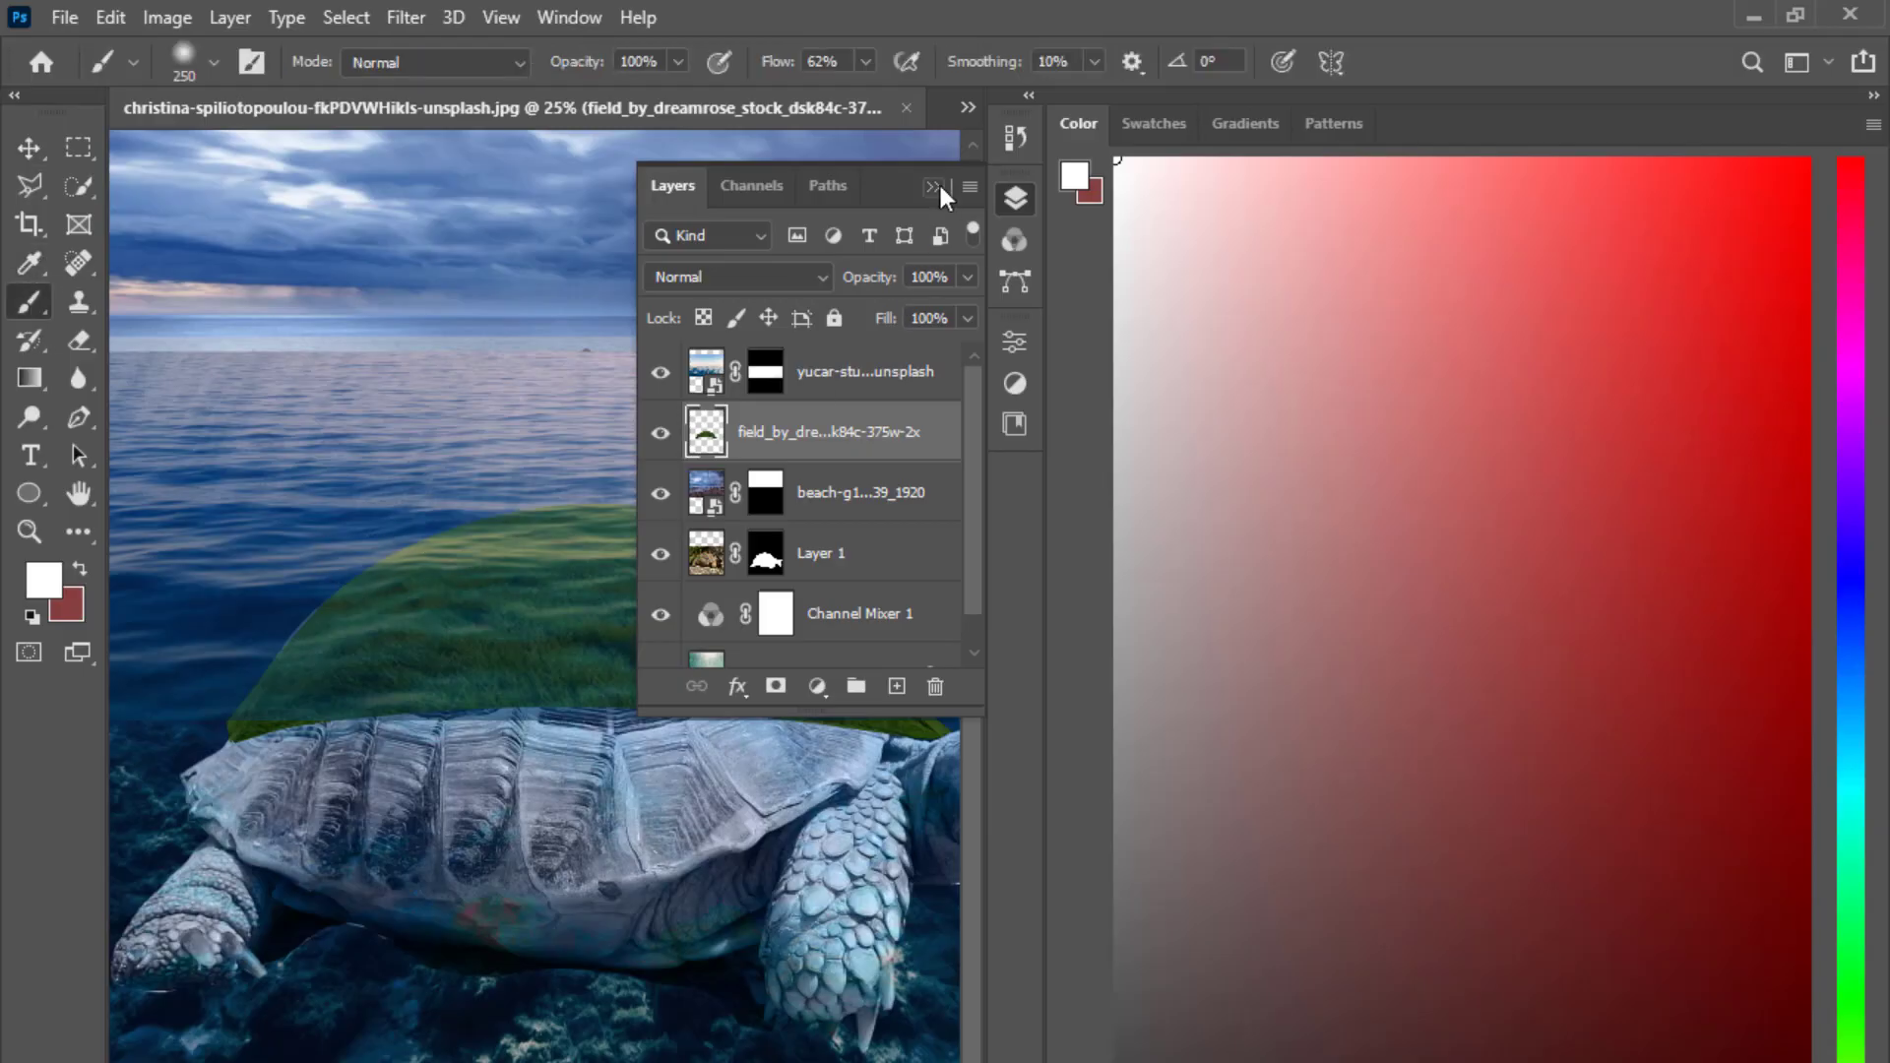
Paint black on the sea layer's mask over the grass mound to uncover the grass, reducing the brush to 200 px.
key(ctrl+z)
click(756, 374)
click(478, 595)
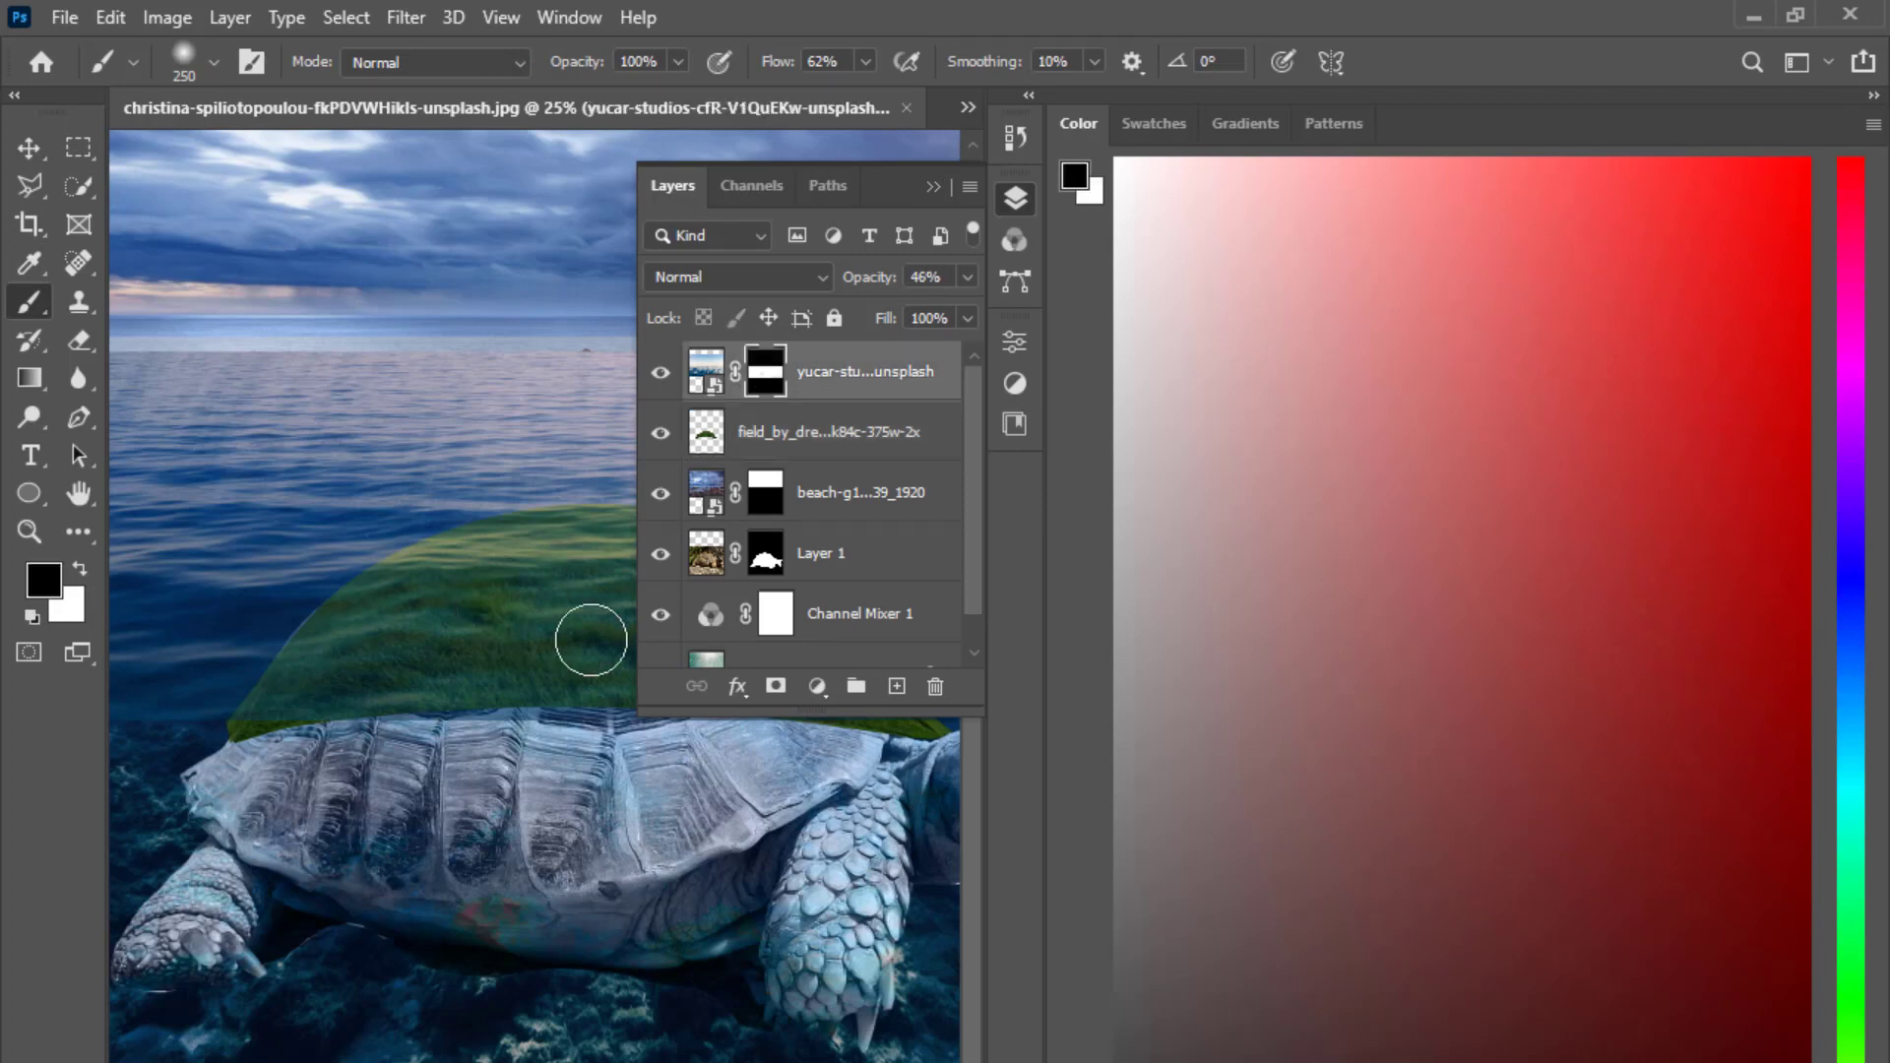
click(931, 189)
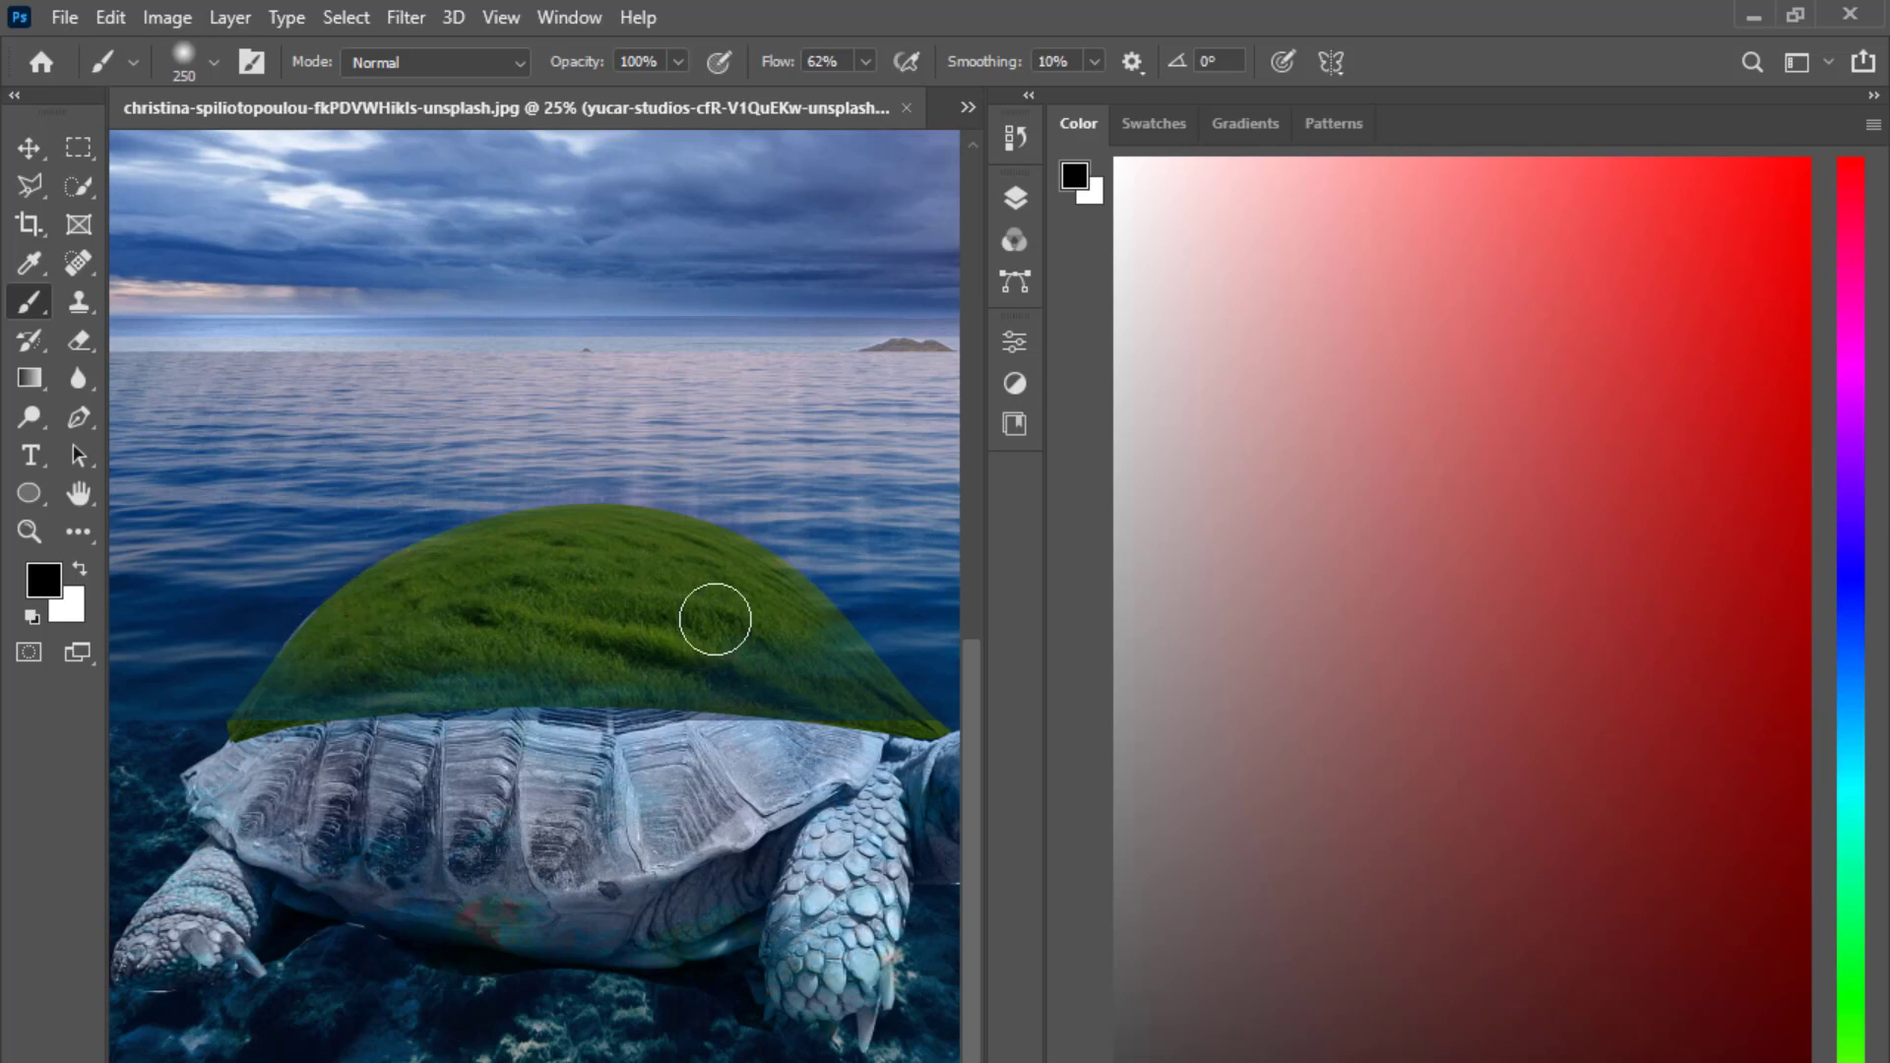
key(bracketright)
key(bracketleft)
key(bracketleft)
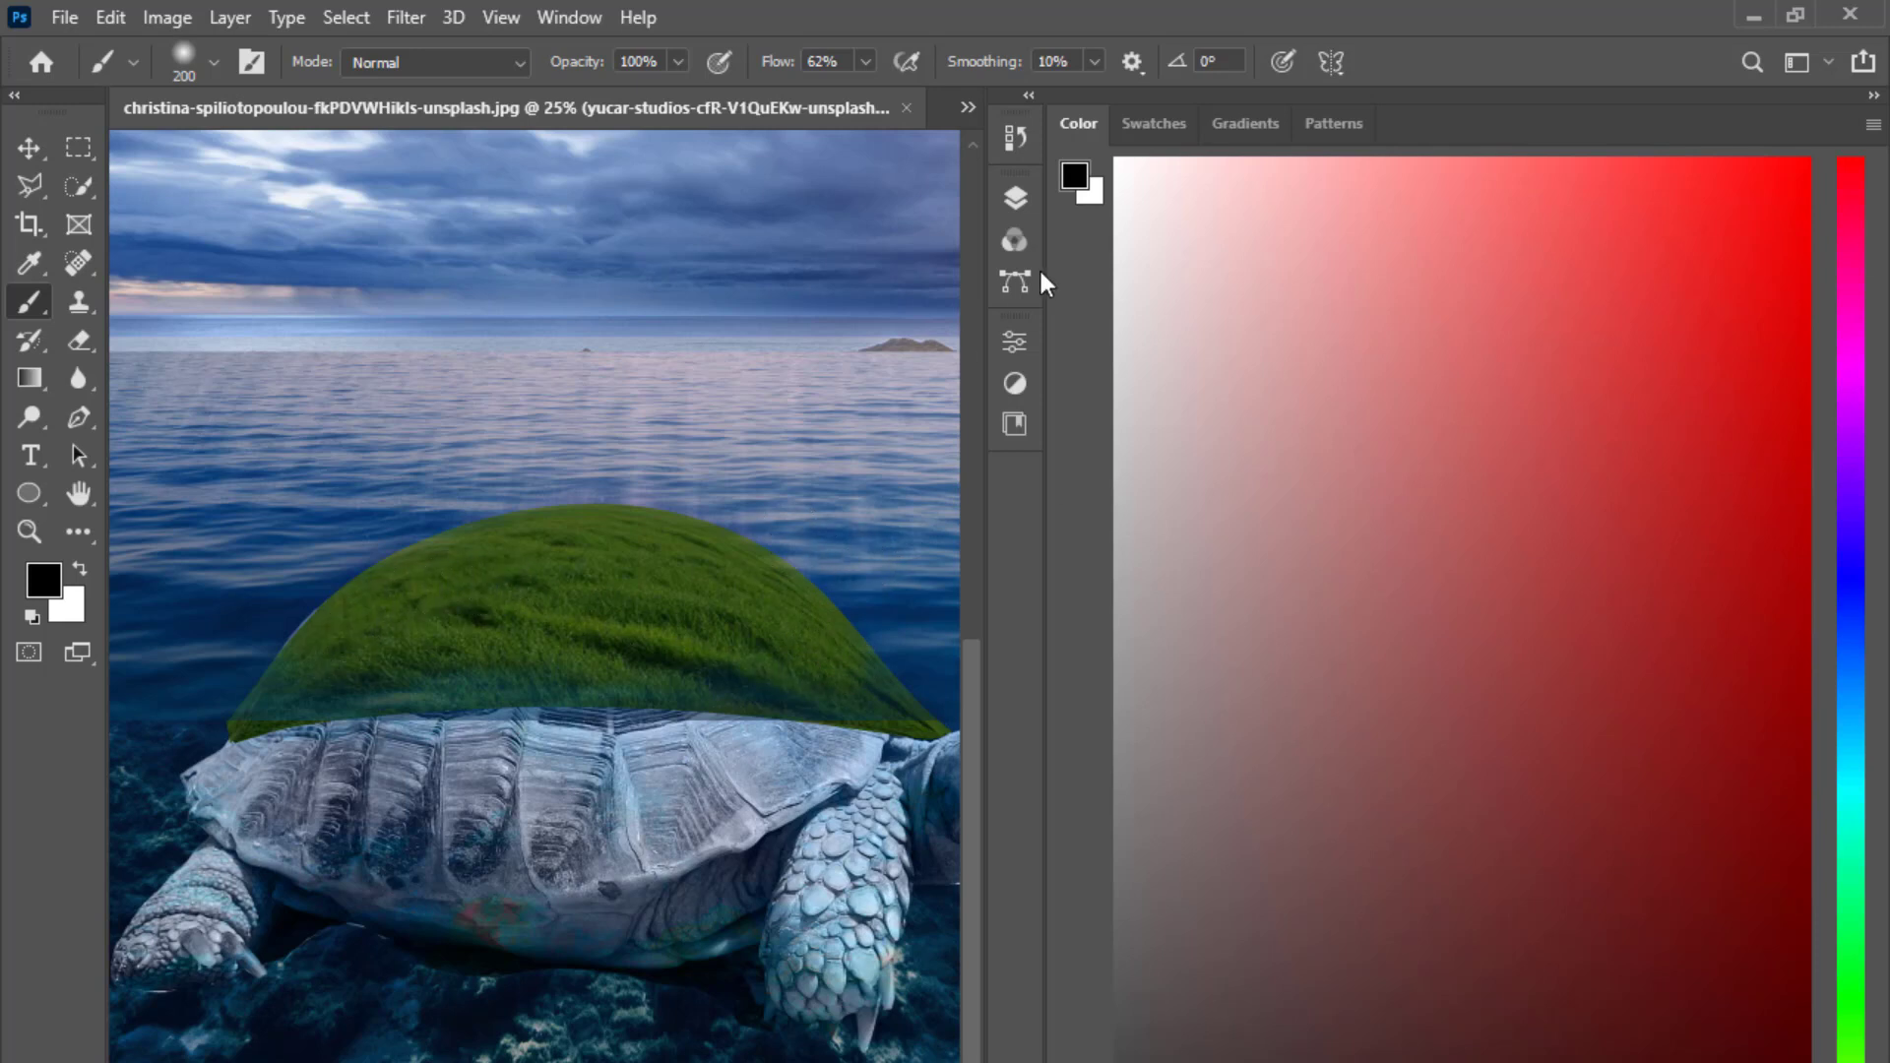
Raise the sea layer's opacity to 100% and refine its mask along the mound's lower edge with a 150 px black brush.
click(1015, 198)
drag(971, 284, 977, 325)
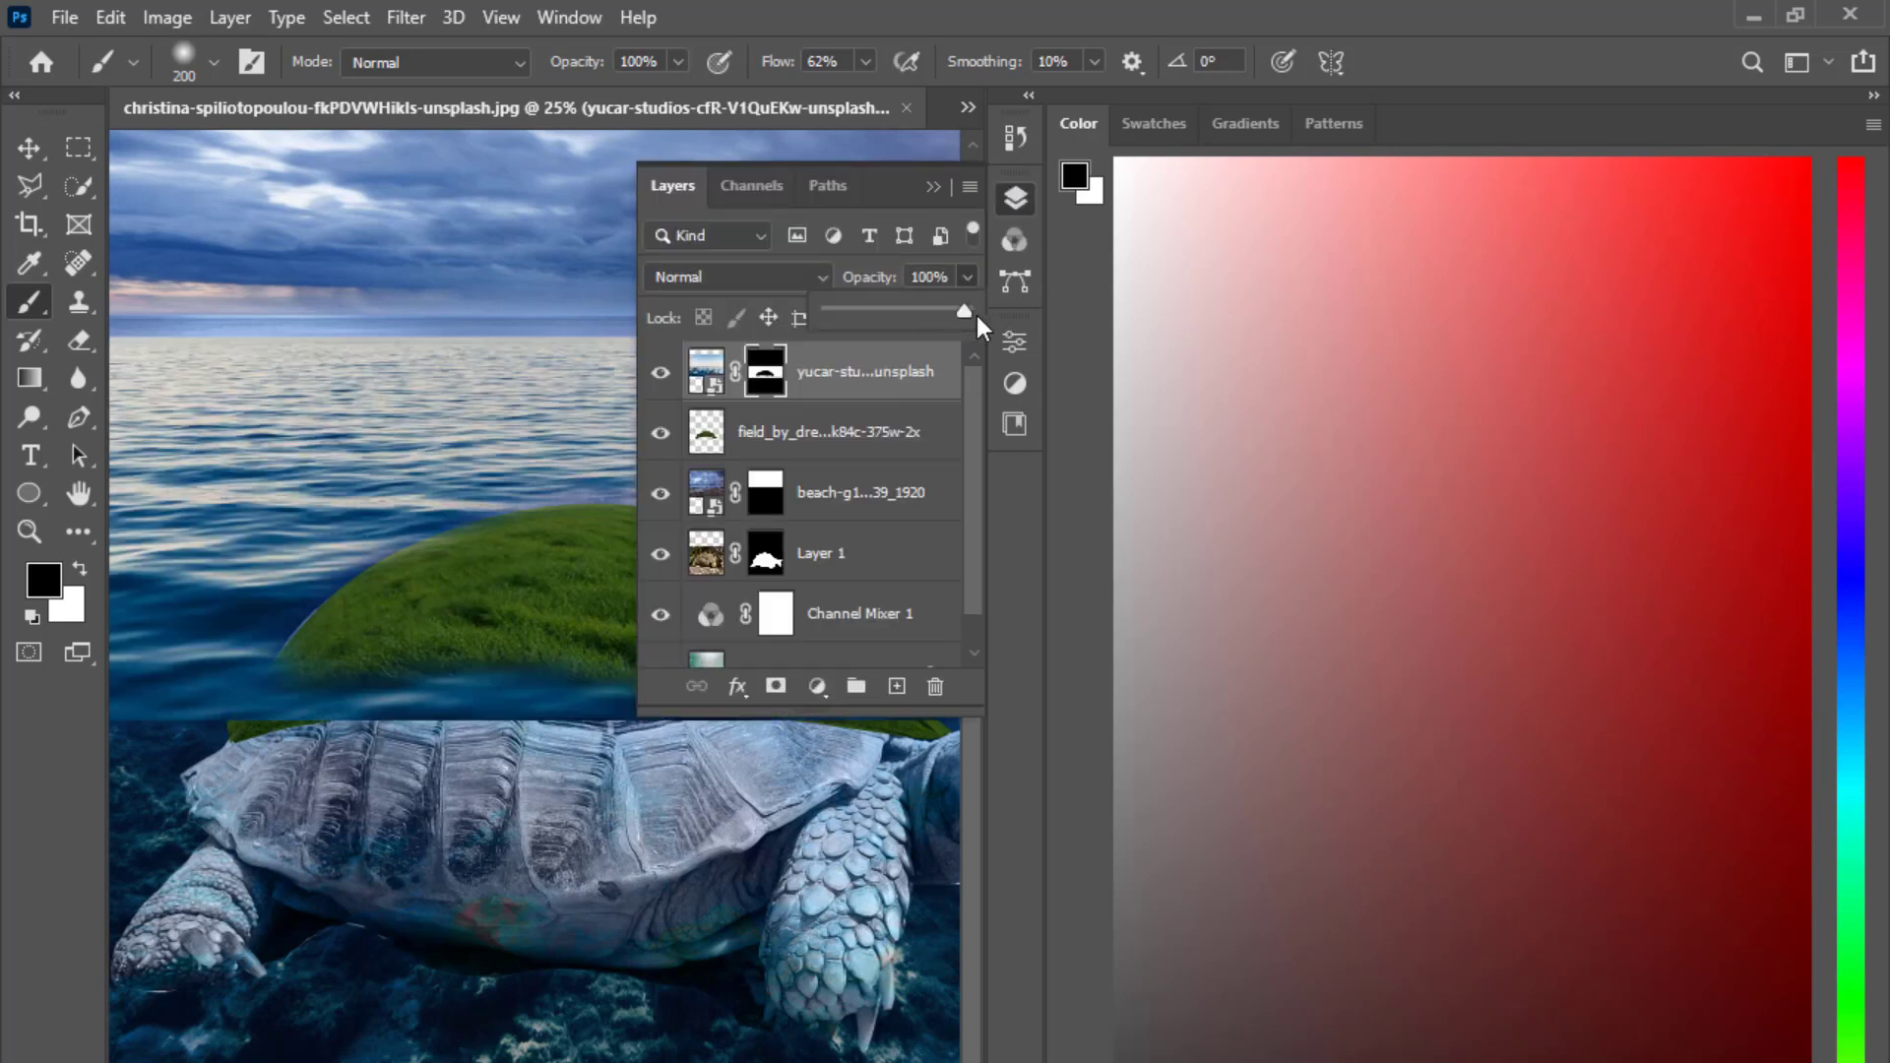
click(932, 188)
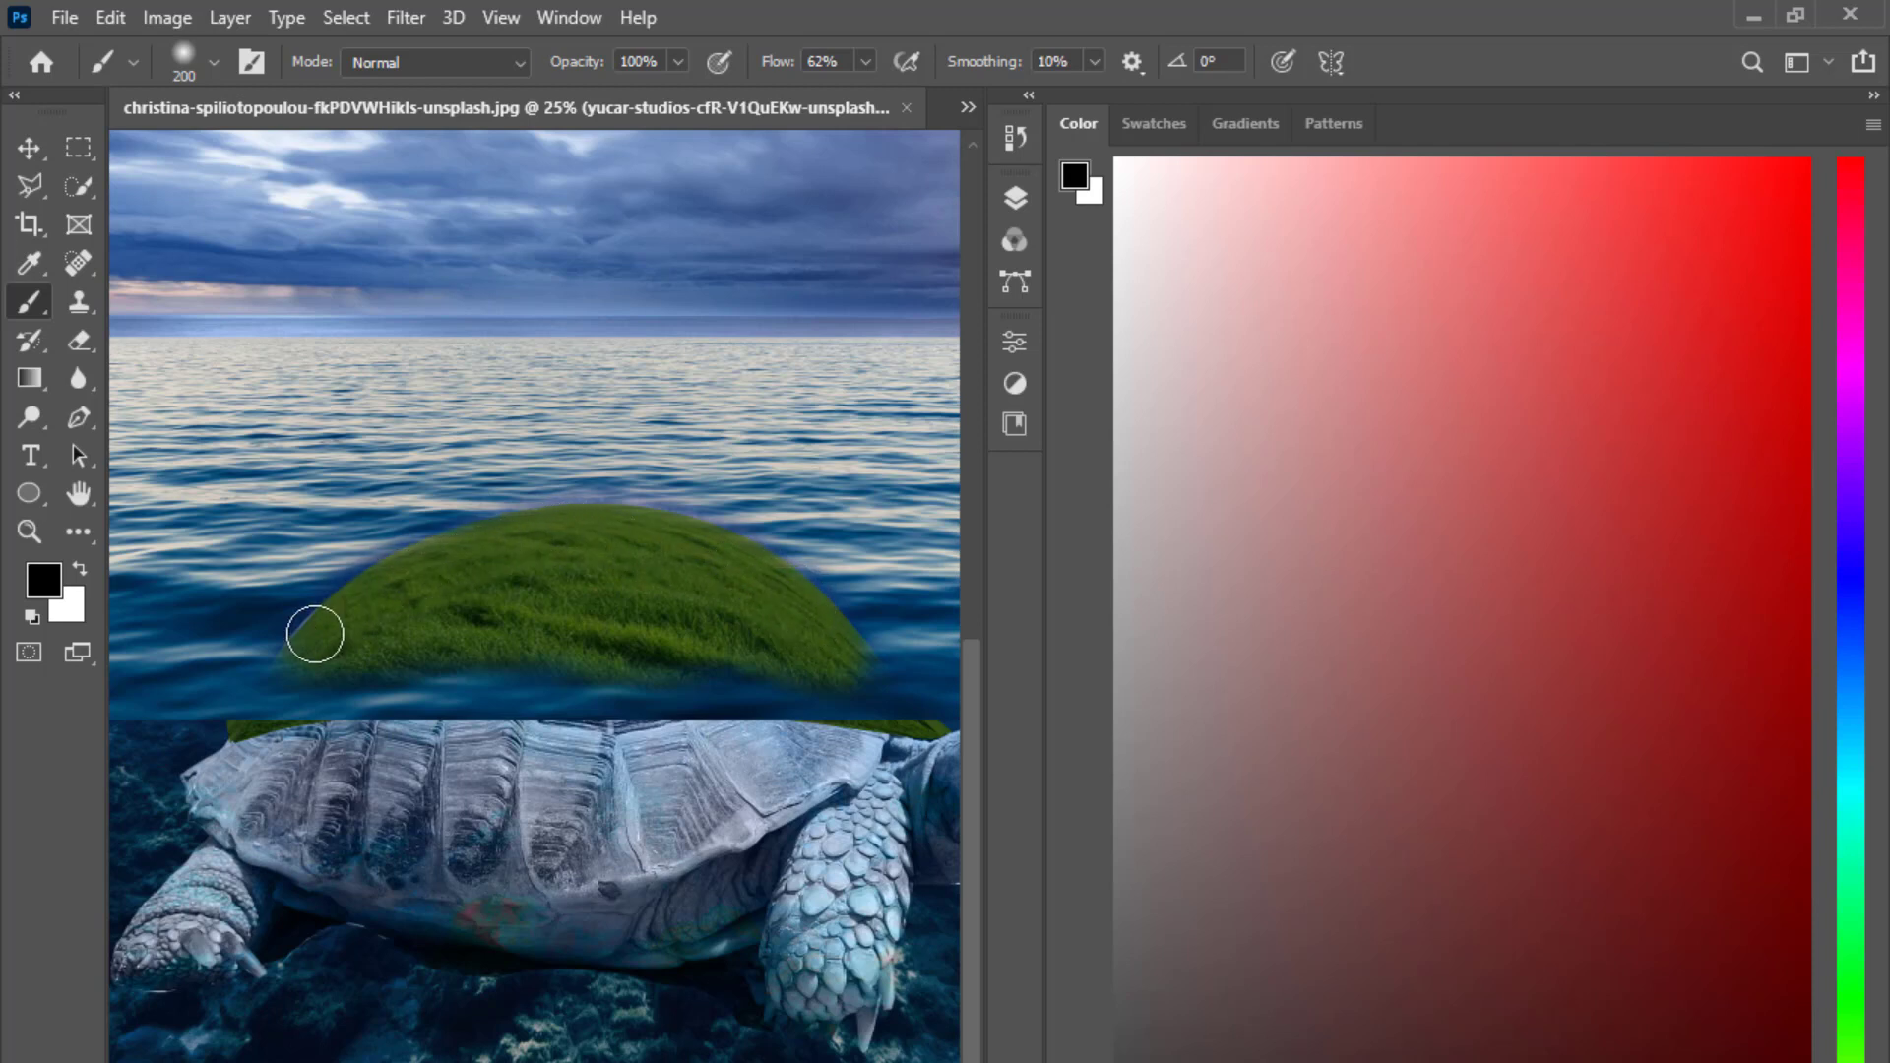
key(bracketleft)
key(bracketleft)
drag(315, 645, 774, 664)
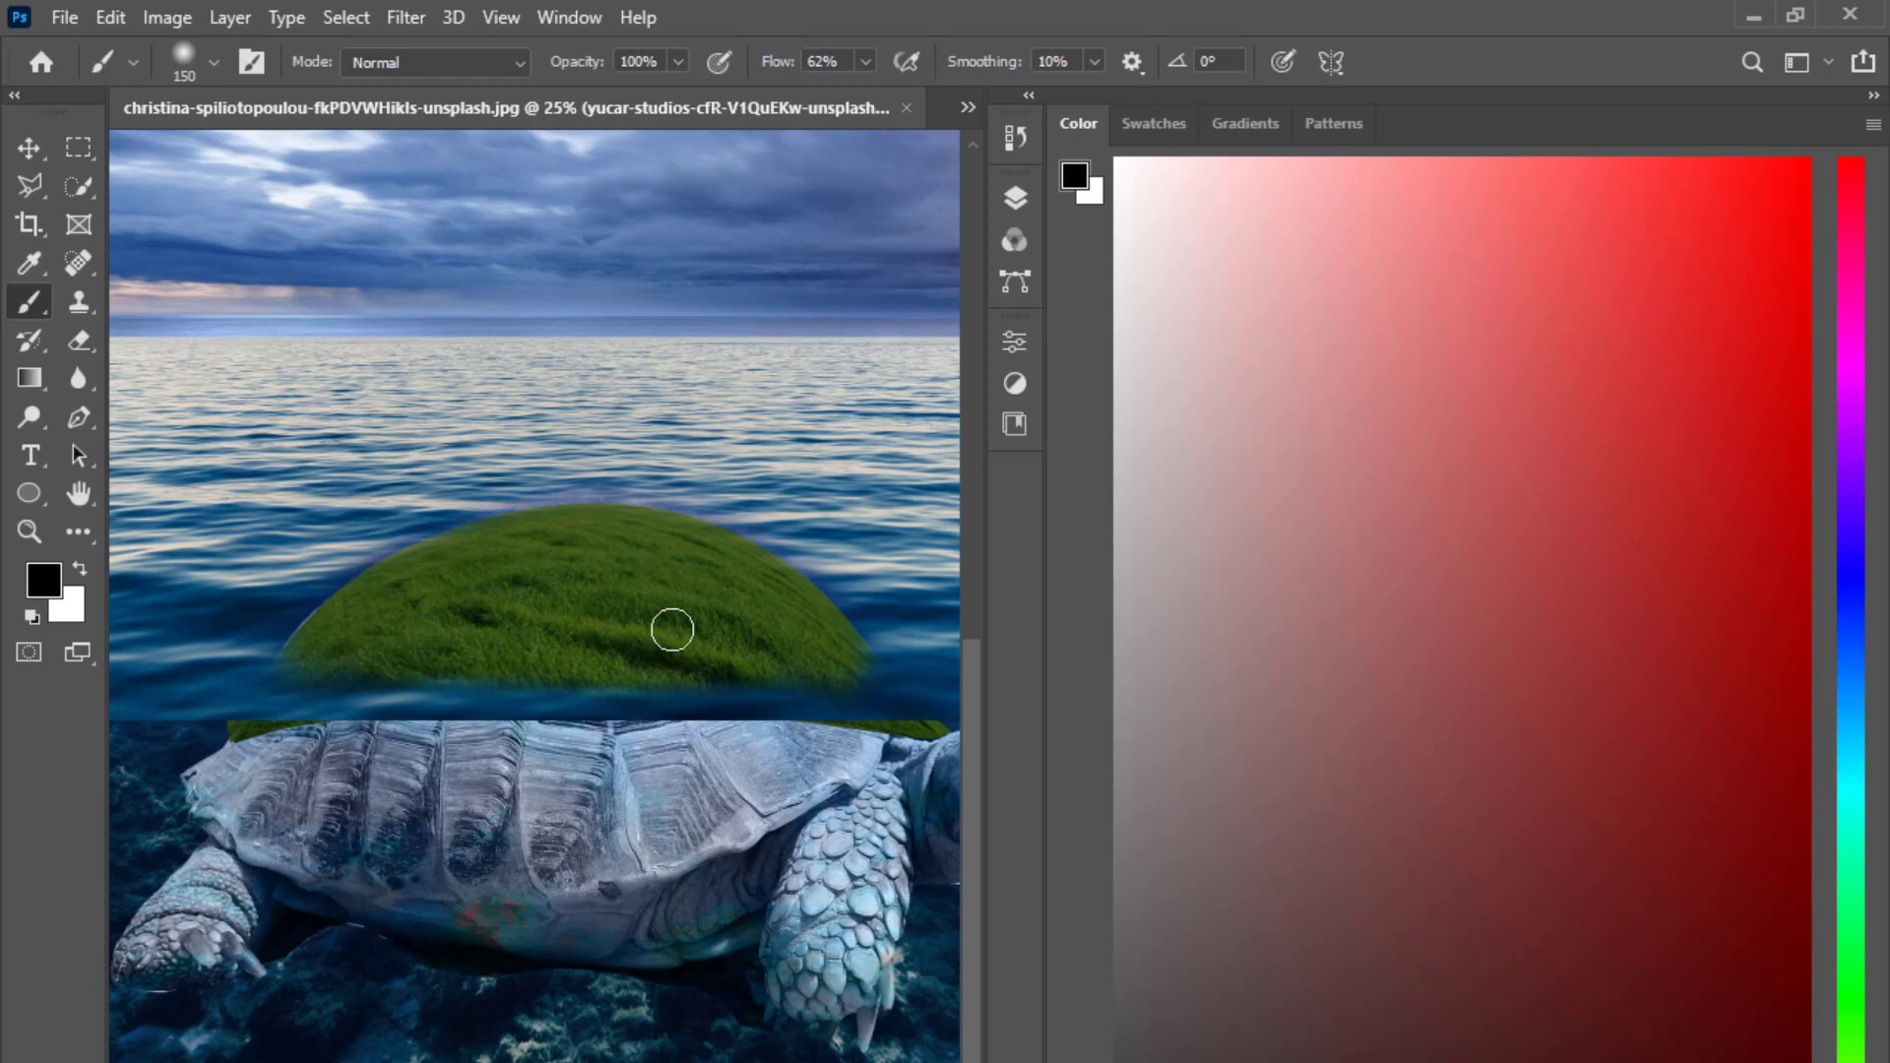
key(ctrl+minus)
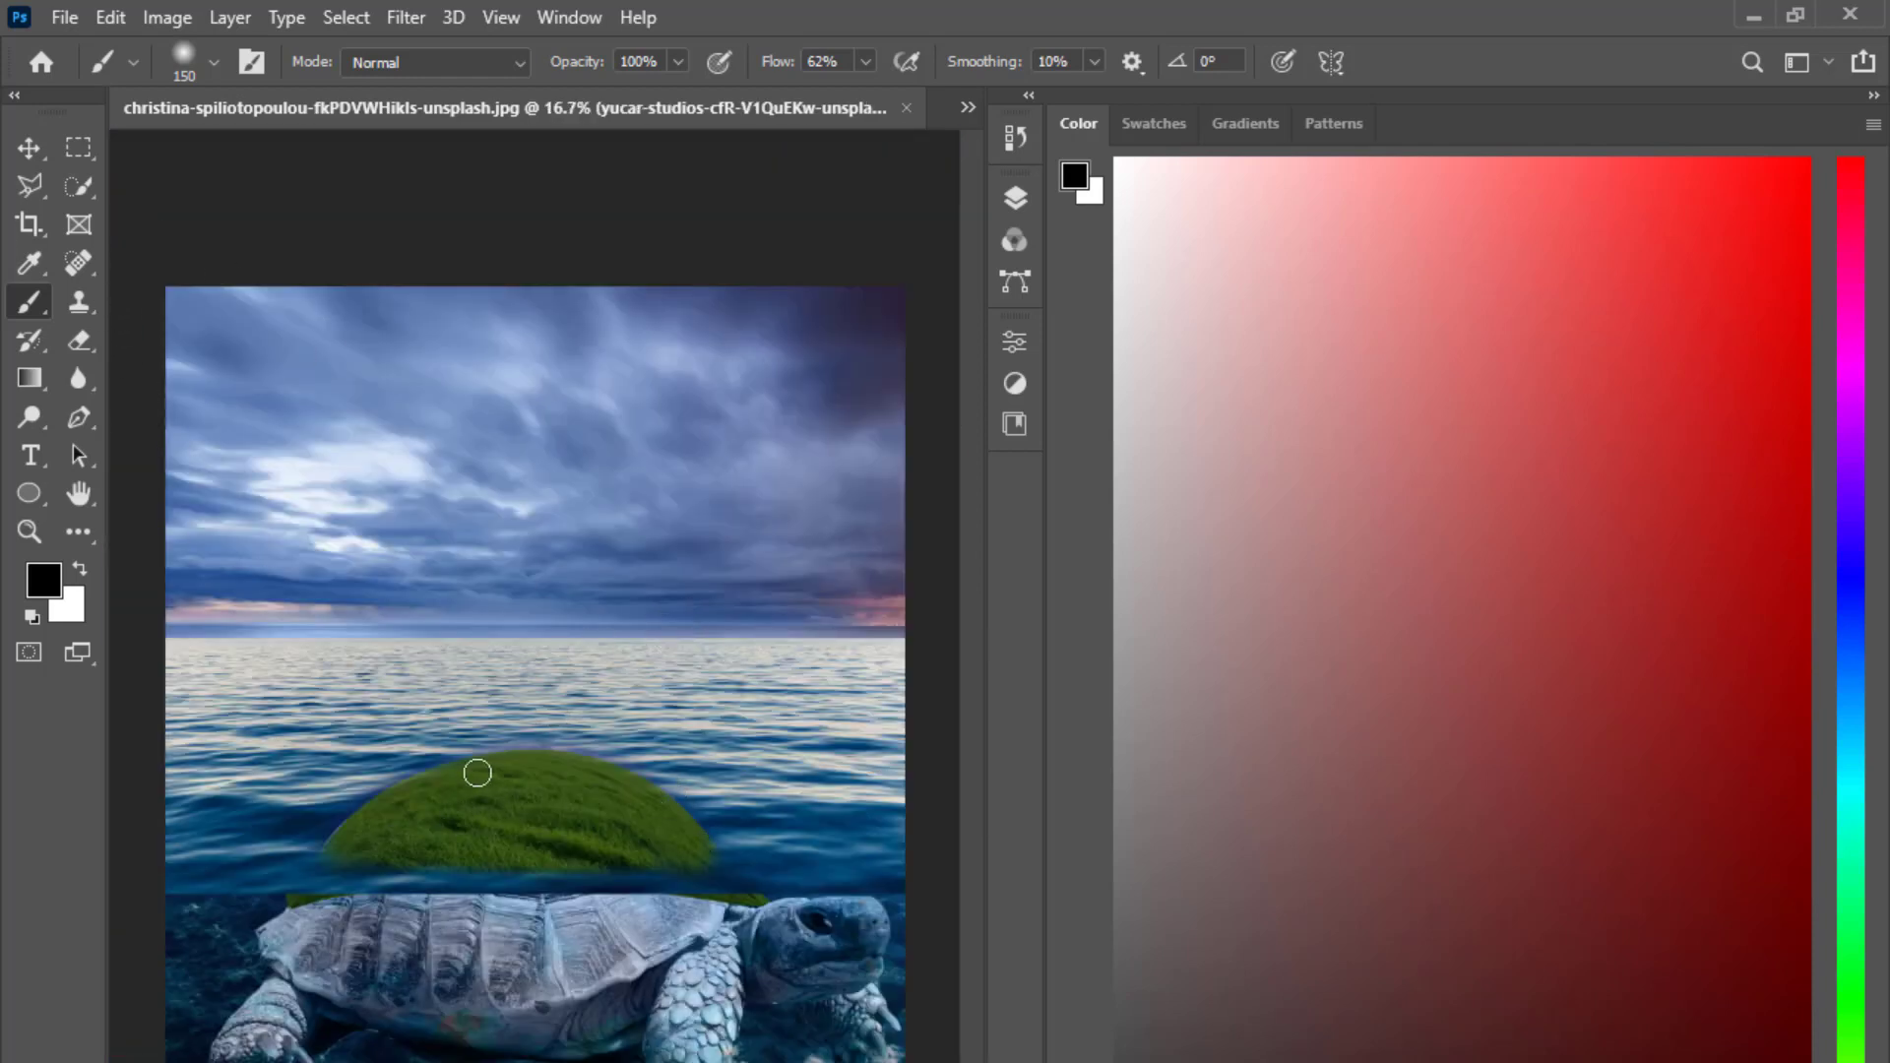
key(ctrl+minus)
key(ctrl+minus)
key(ctrl+plus)
key(ctrl+plus)
key(ctrl+plus)
key(ctrl+plus)
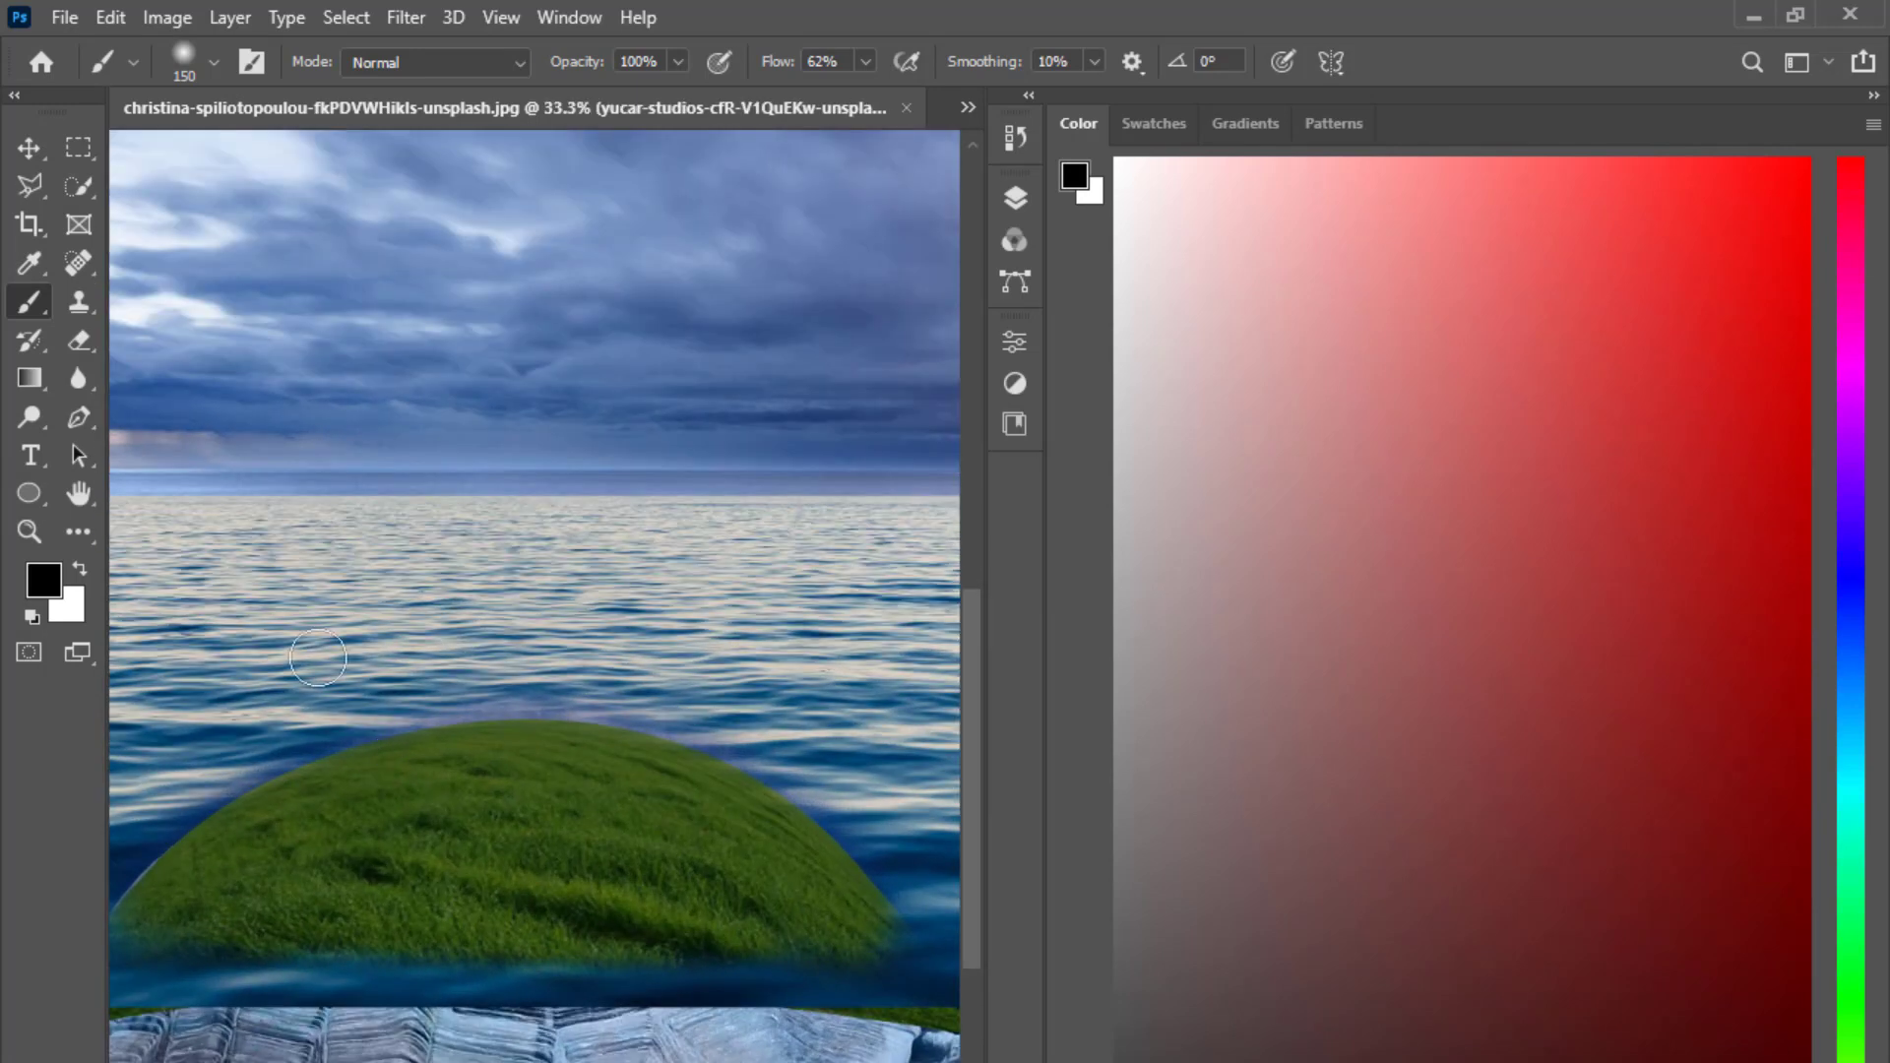
Add a mask to the grass field layer and paint out the grass strips showing below the waterline at both ends of the shell.
click(29, 147)
click(1015, 198)
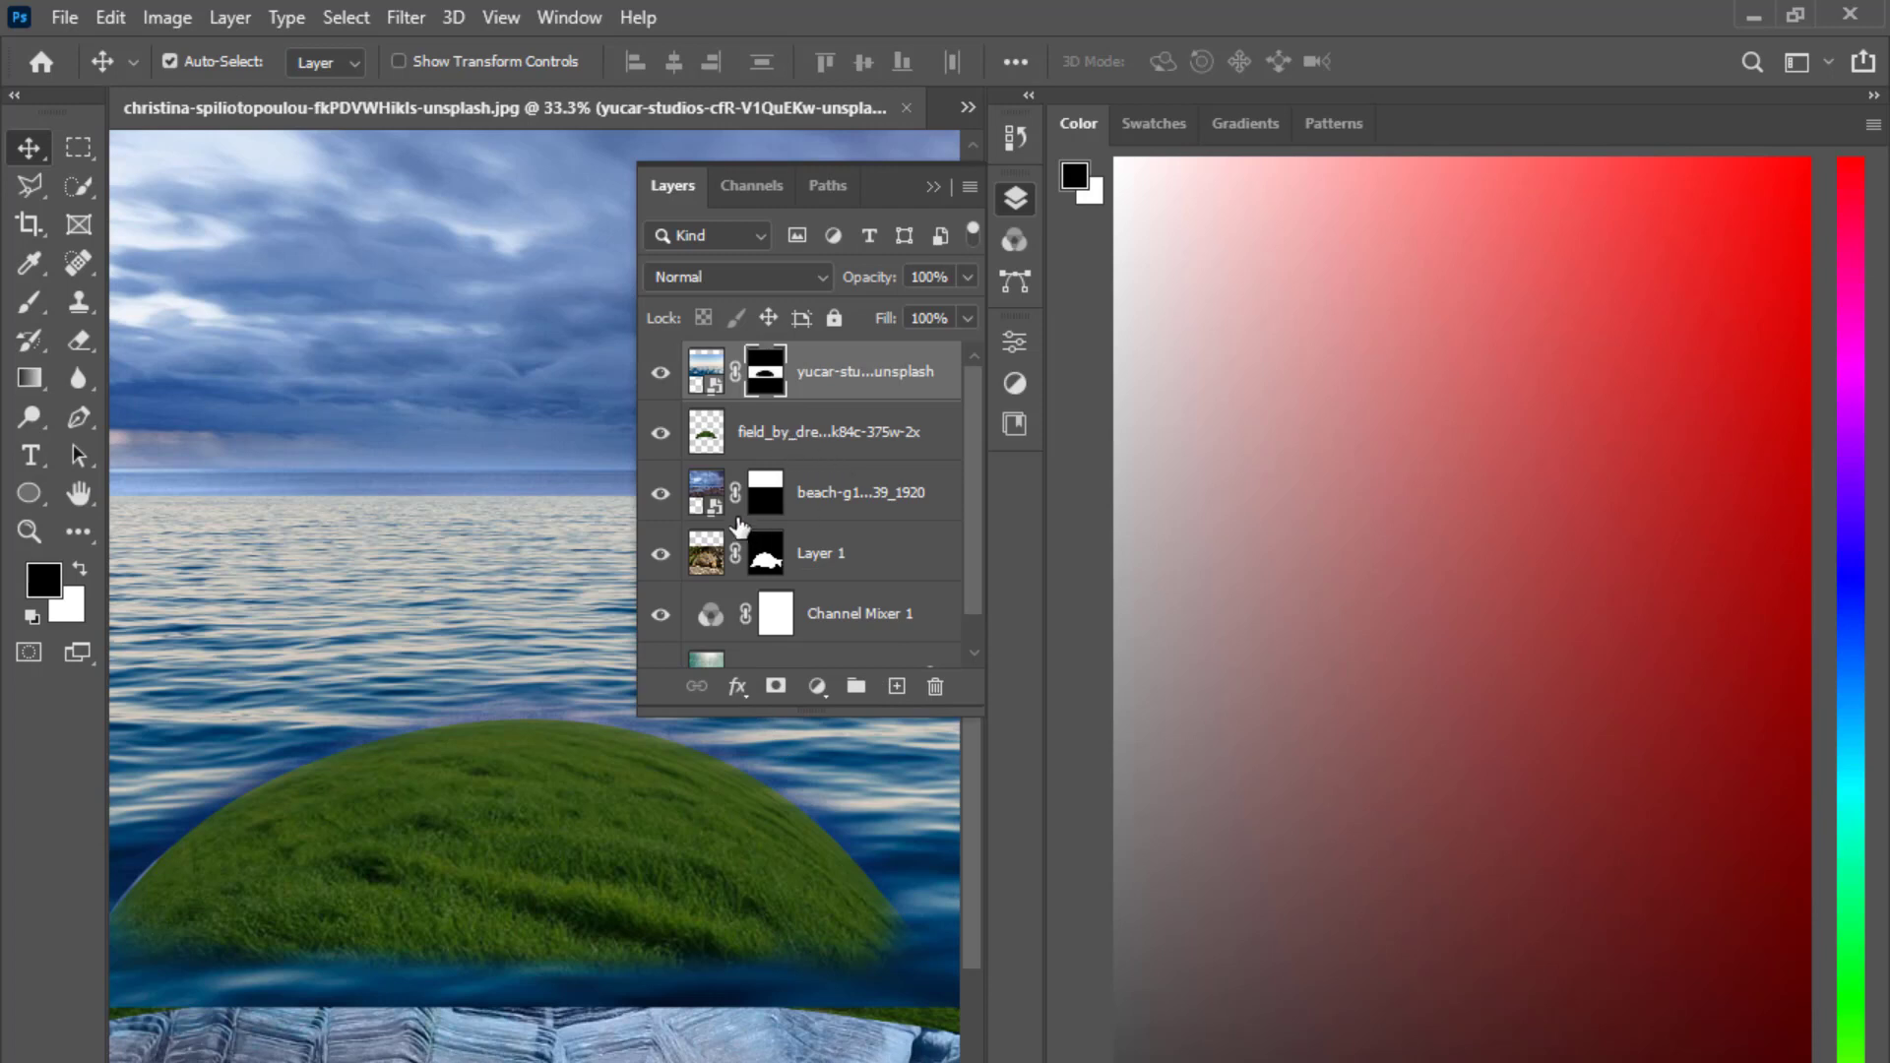
click(778, 433)
click(776, 686)
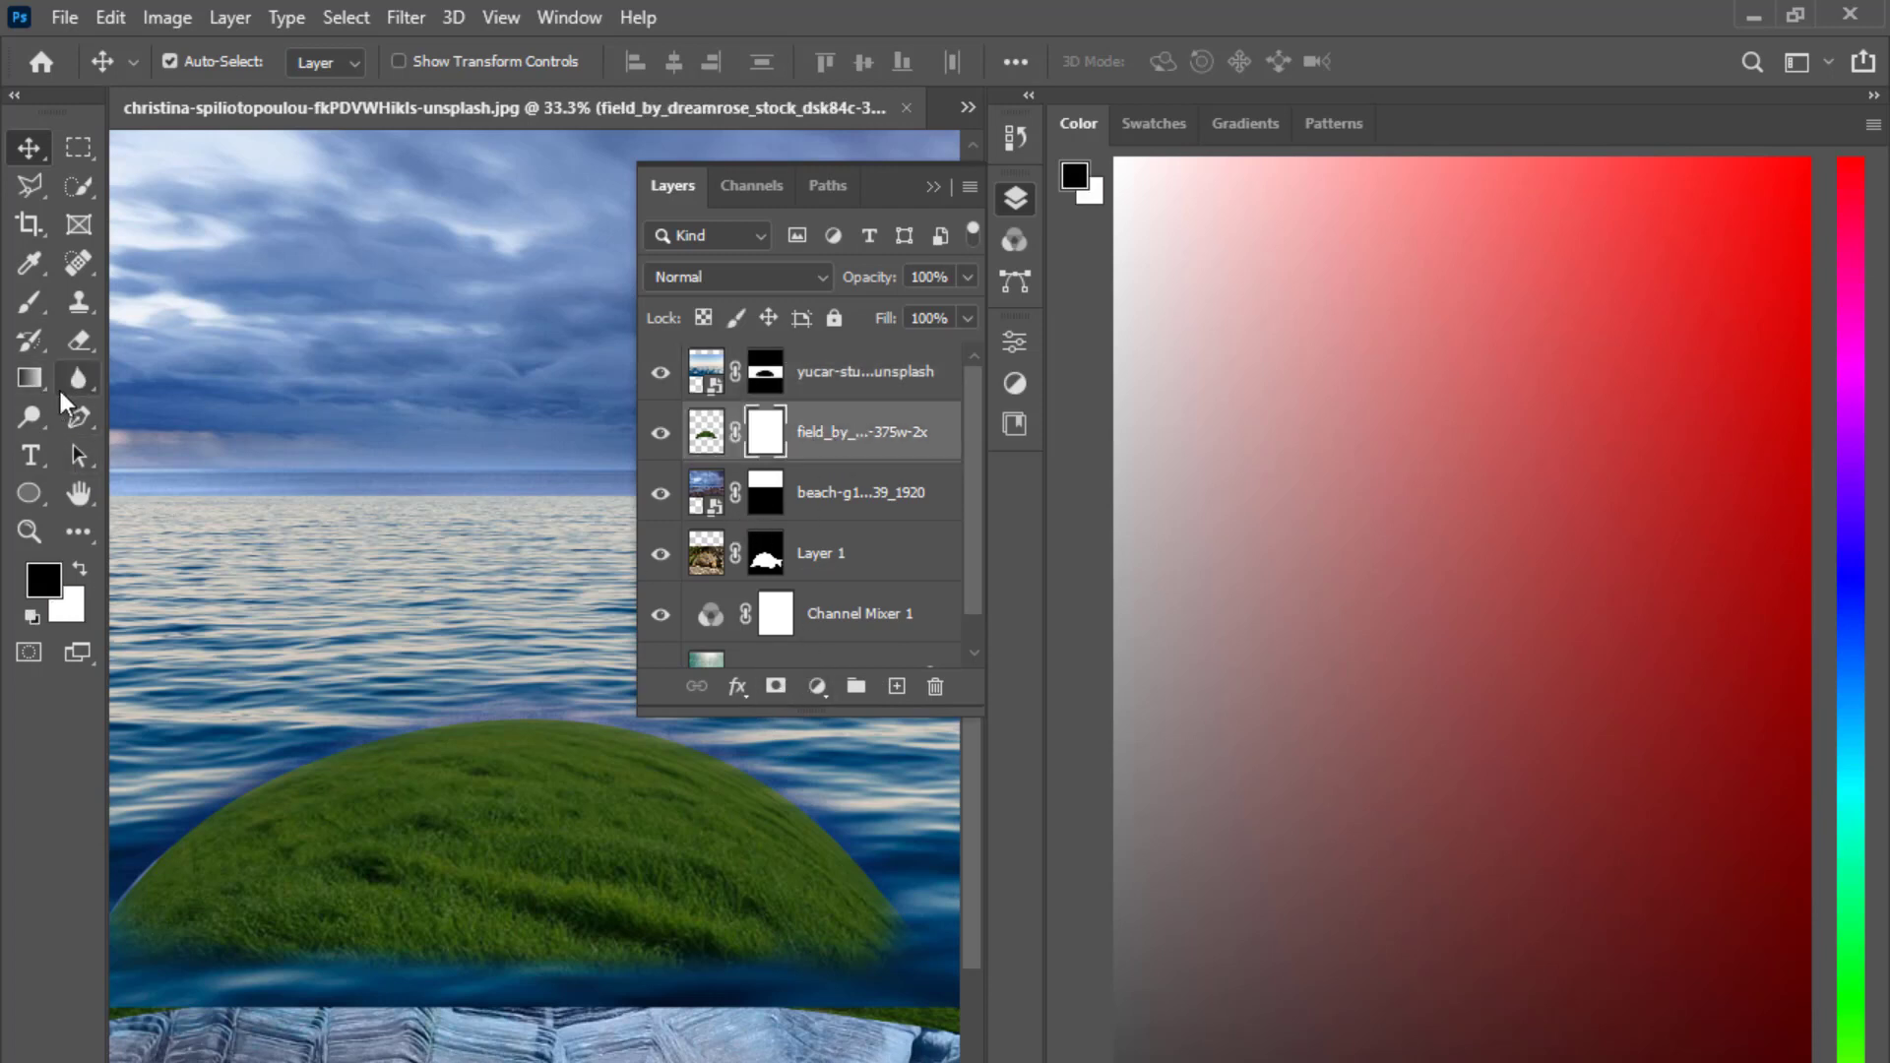
click(28, 302)
drag(721, 1005, 253, 590)
mouse_move(490, 624)
mouse_down()
mouse_move(522, 620)
mouse_move(466, 628)
mouse_move(495, 601)
mouse_move(351, 619)
mouse_up()
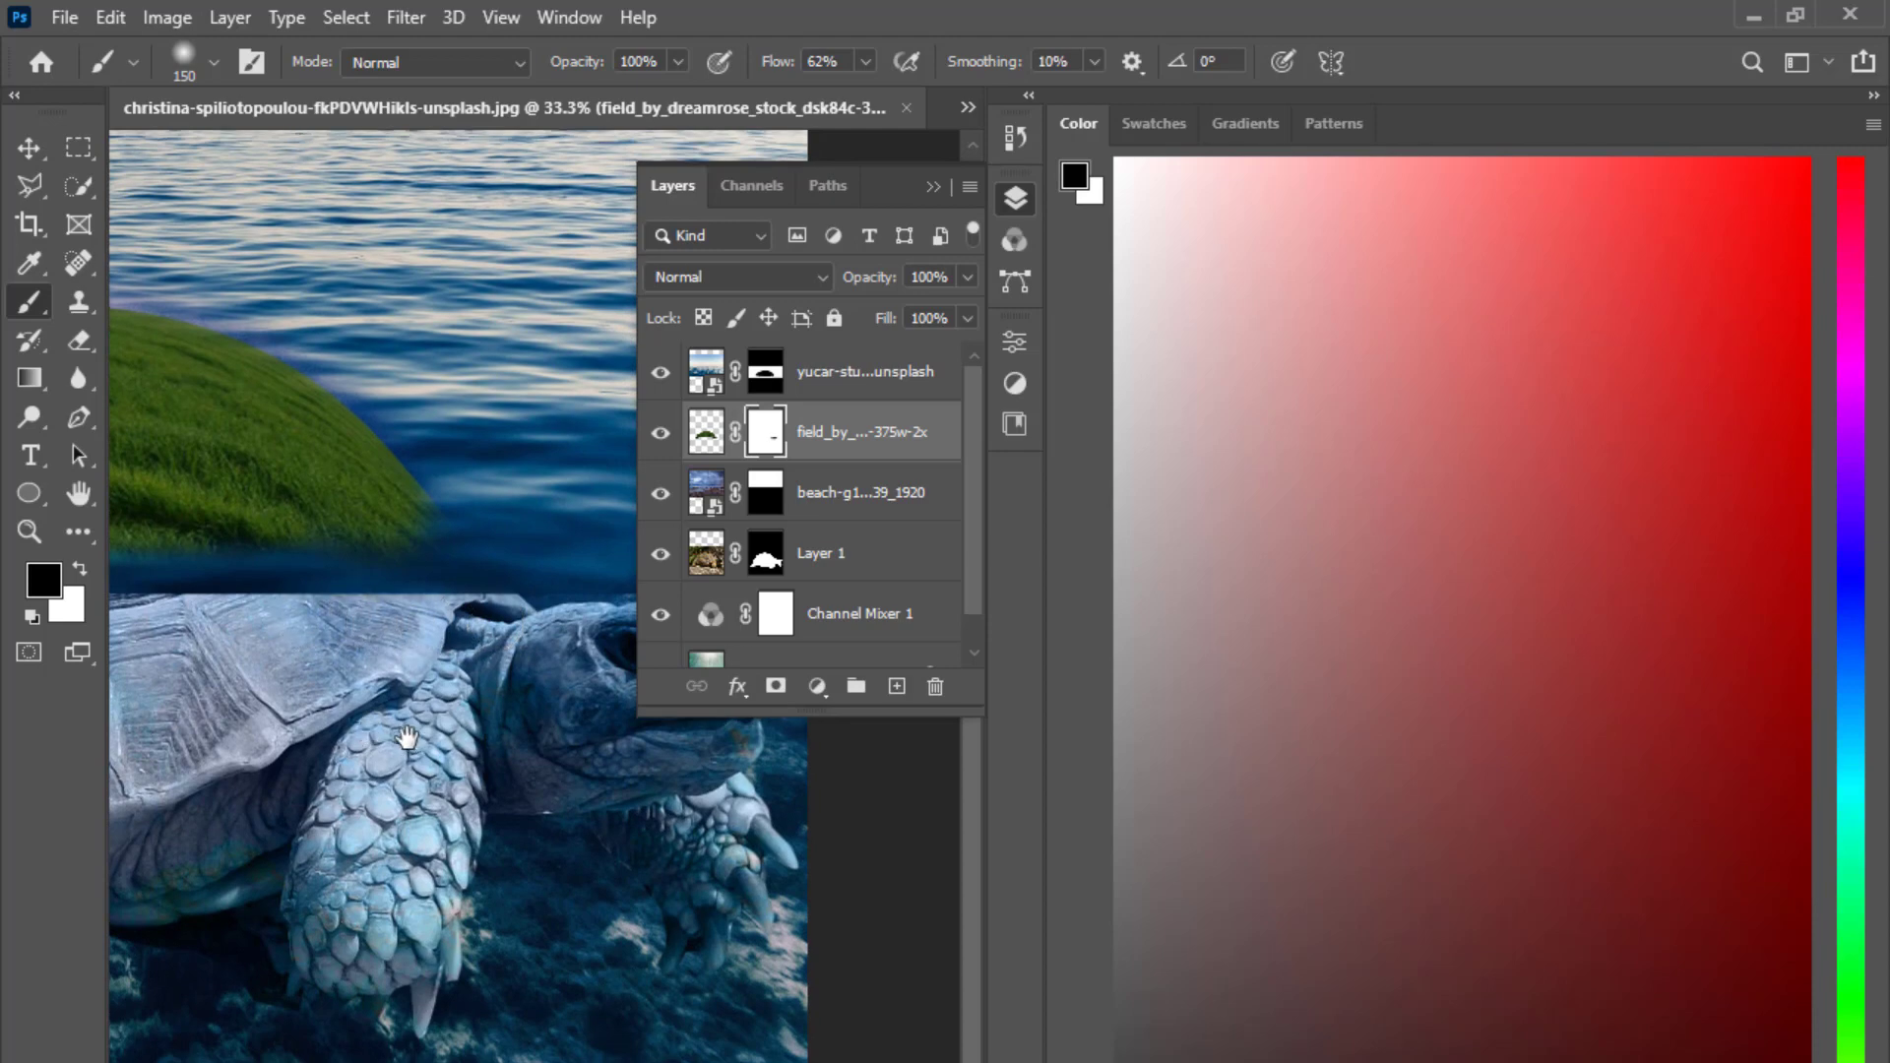
drag(407, 737, 866, 839)
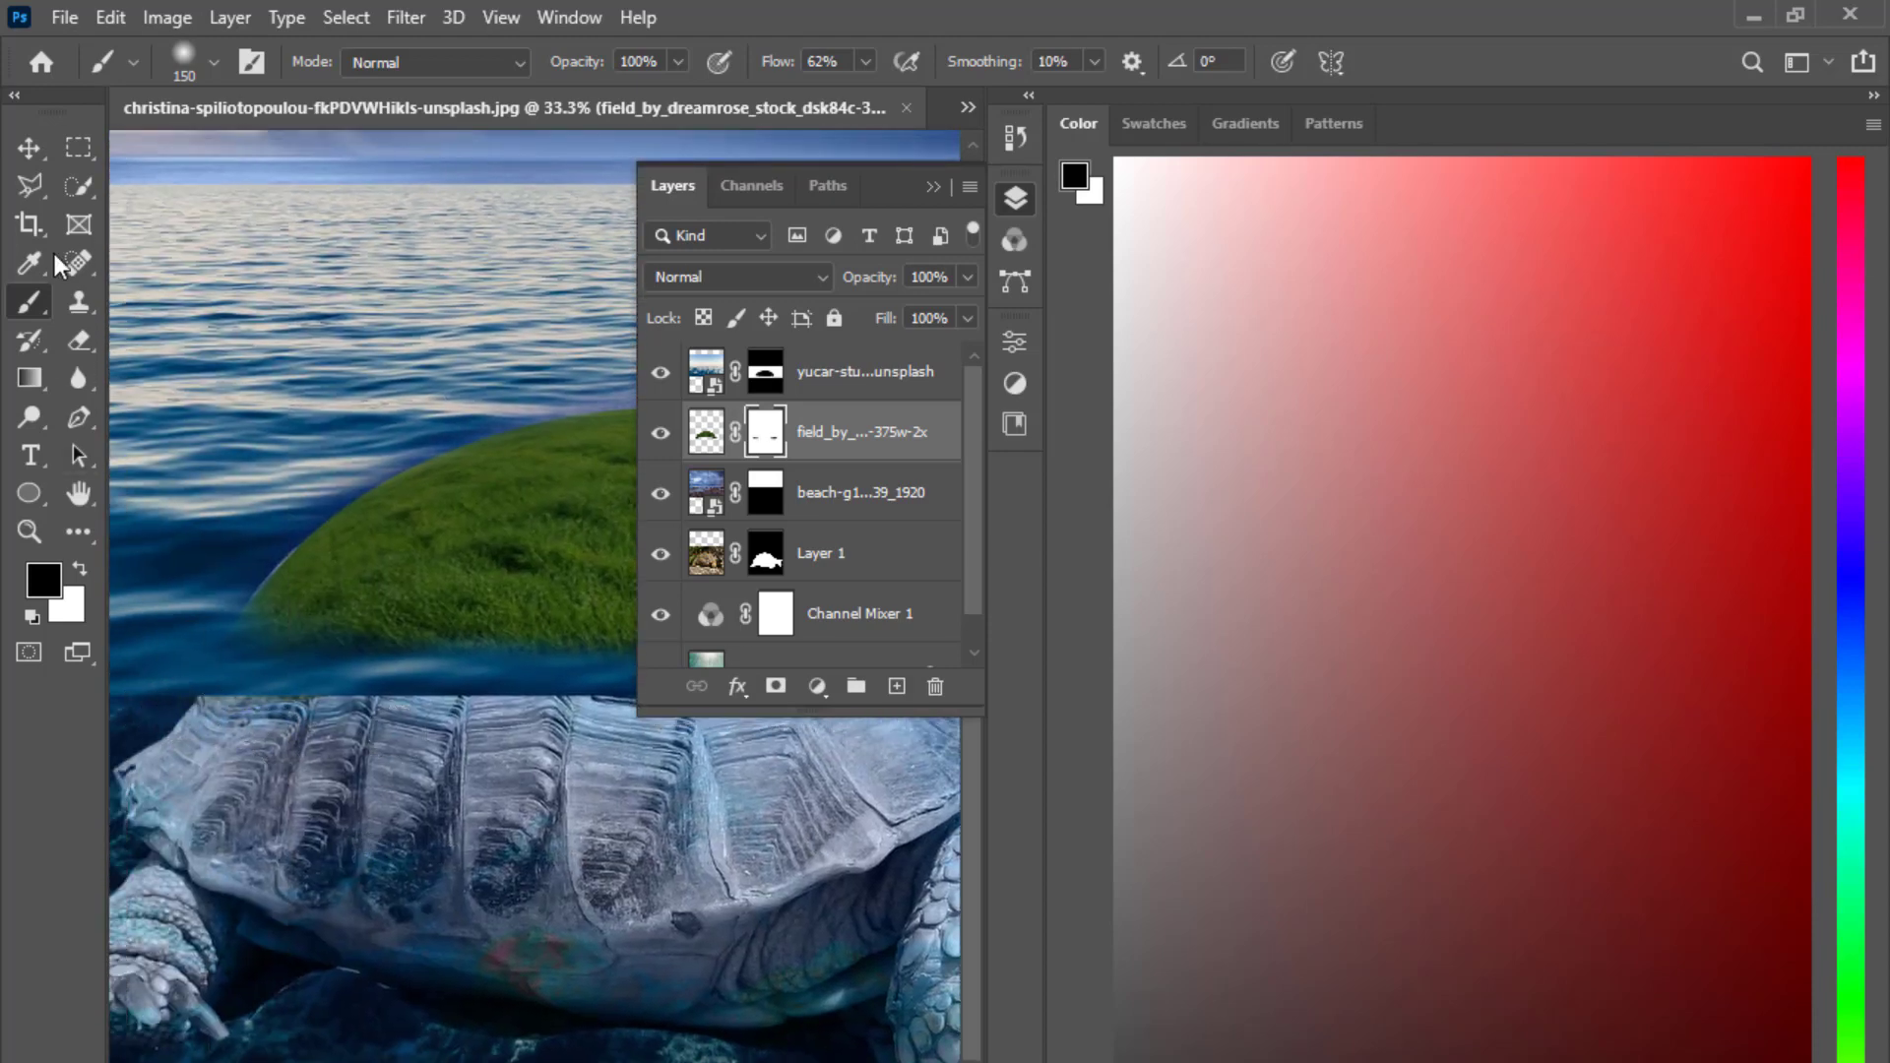
Soften the turtle's lower edge on the Layer 1 mask with a black brush at 33% opacity.
key(v)
key(ctrl+minus)
key(ctrl+minus)
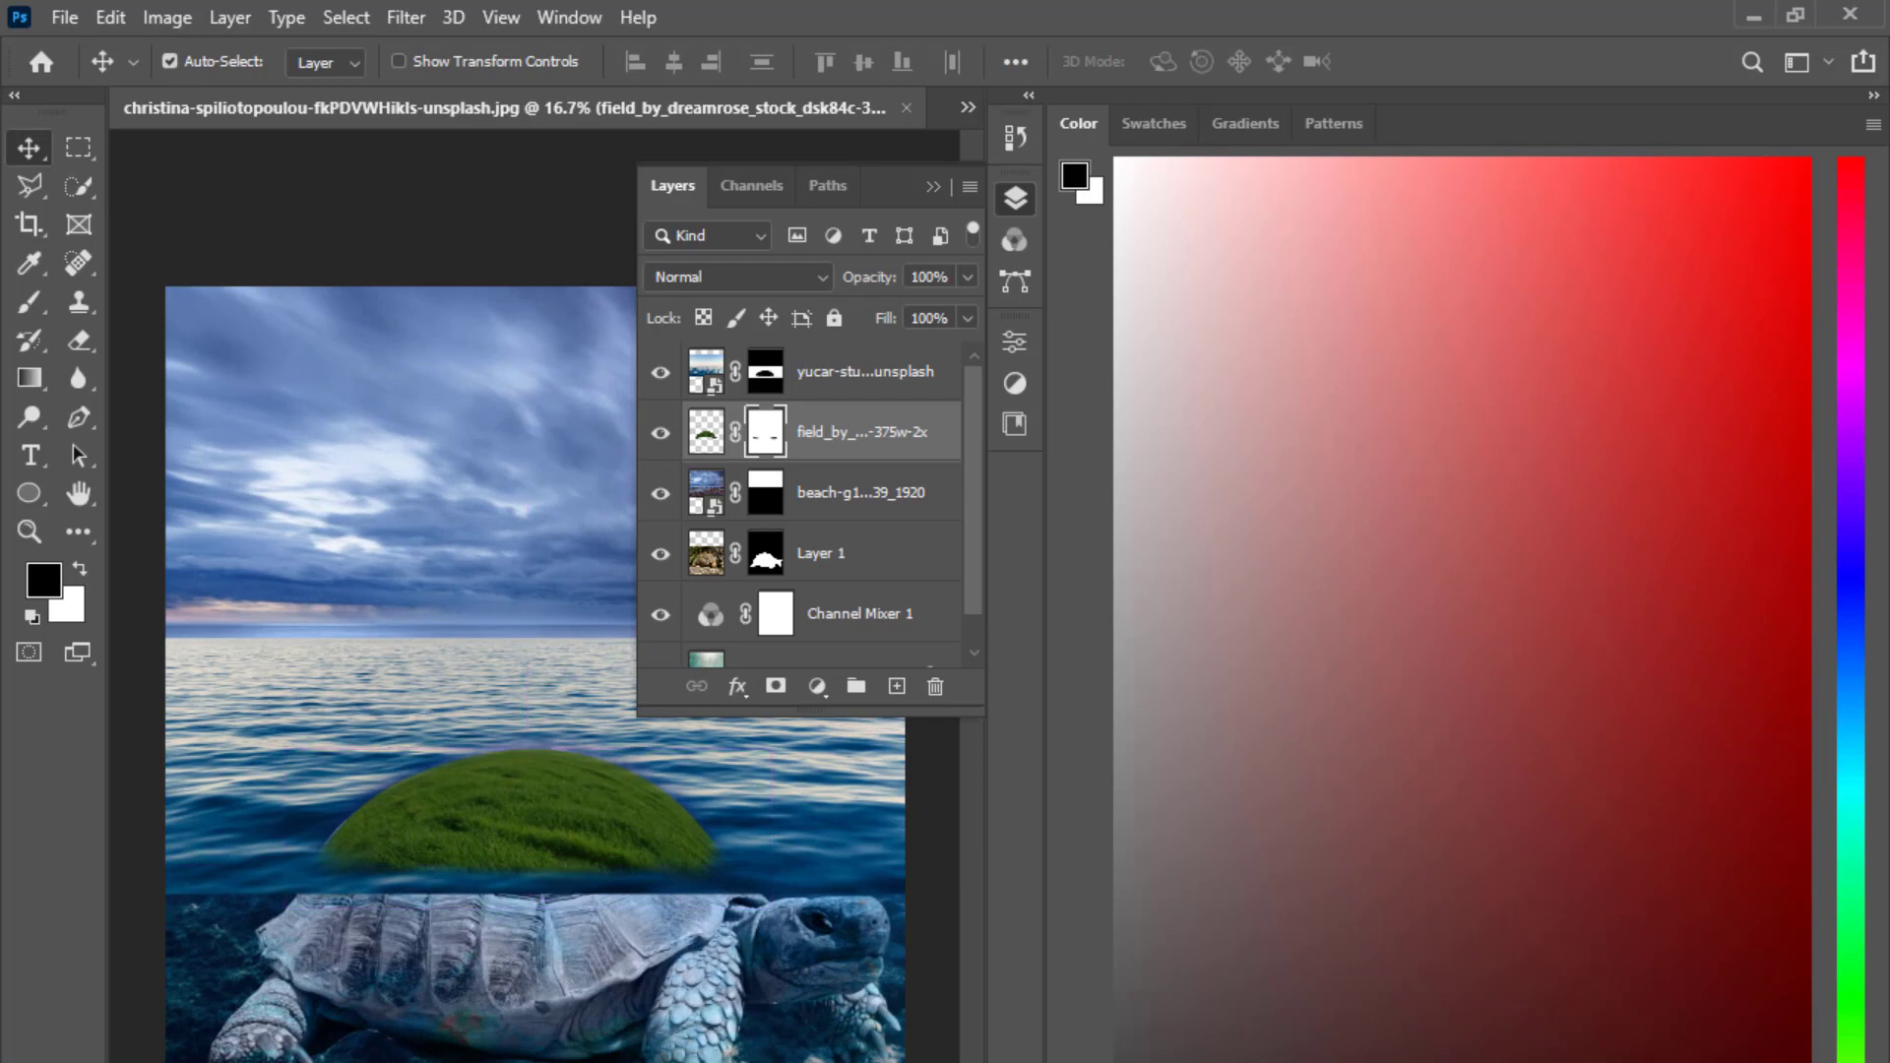
scroll(772, 596, down, 1)
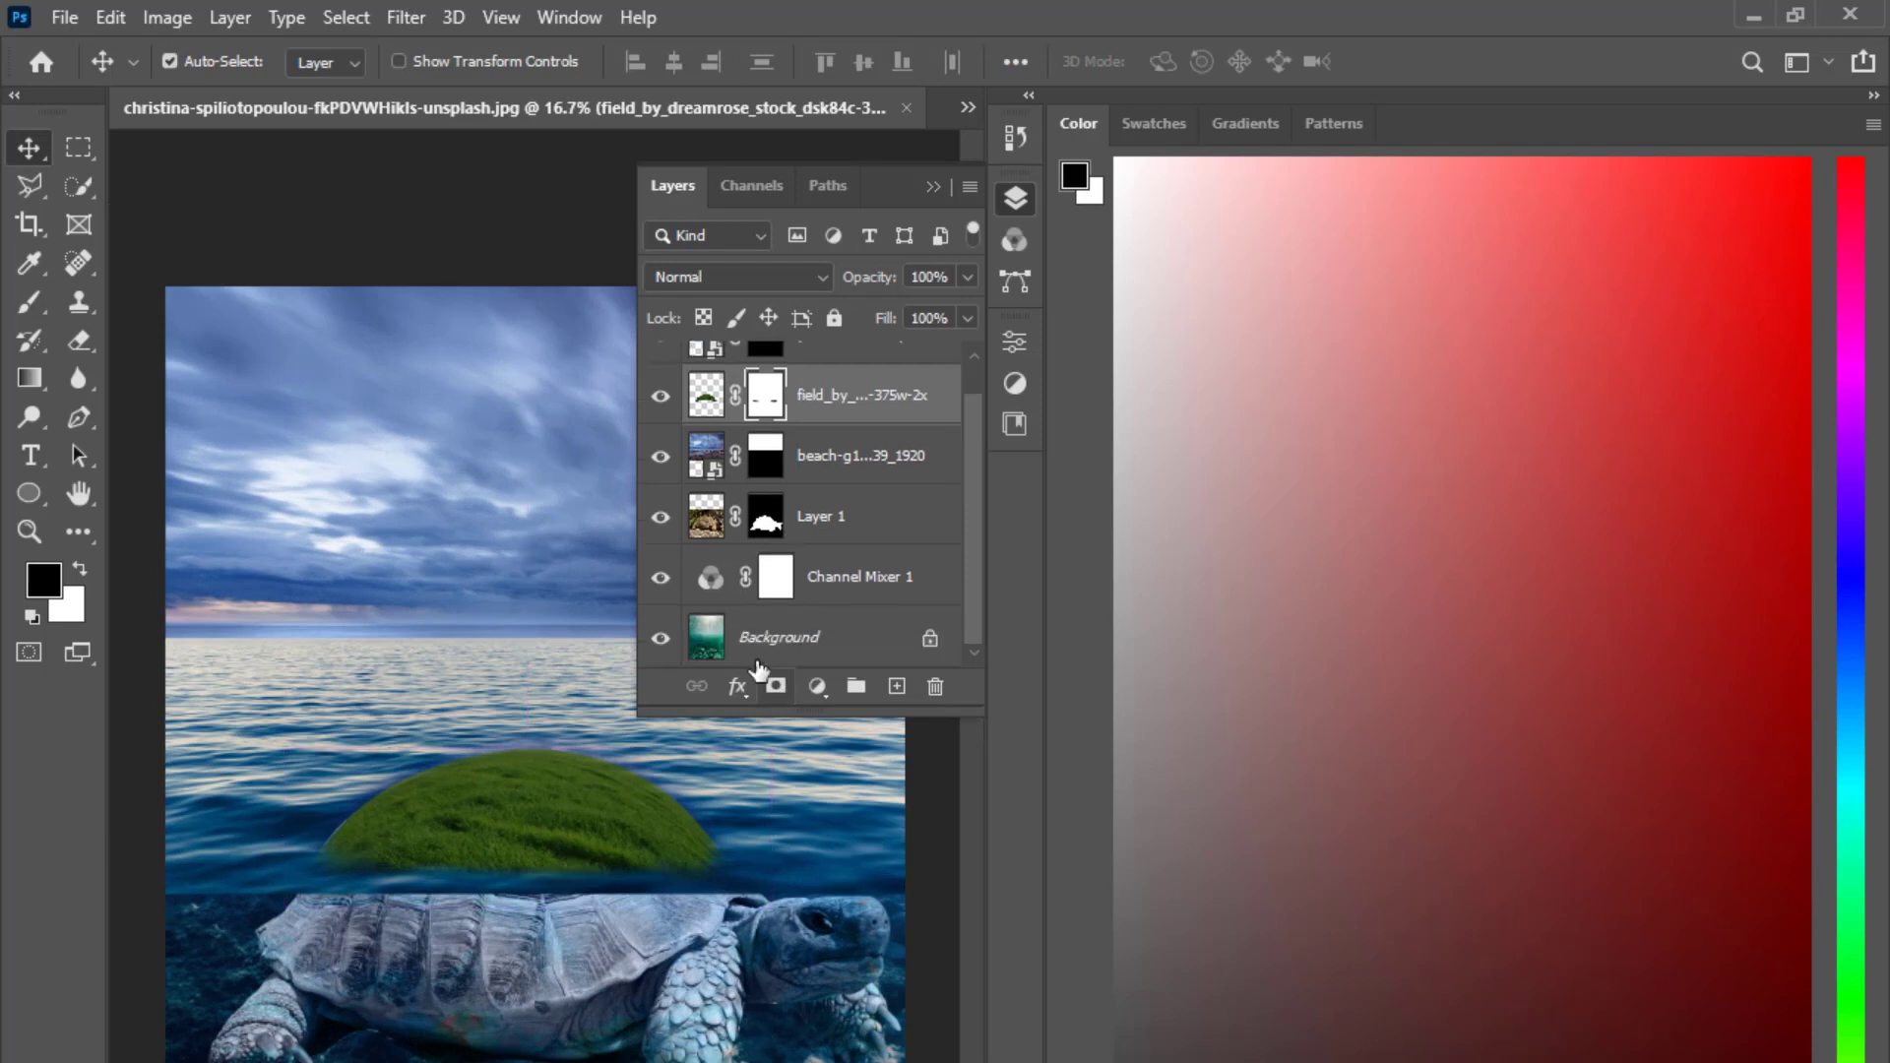
click(767, 516)
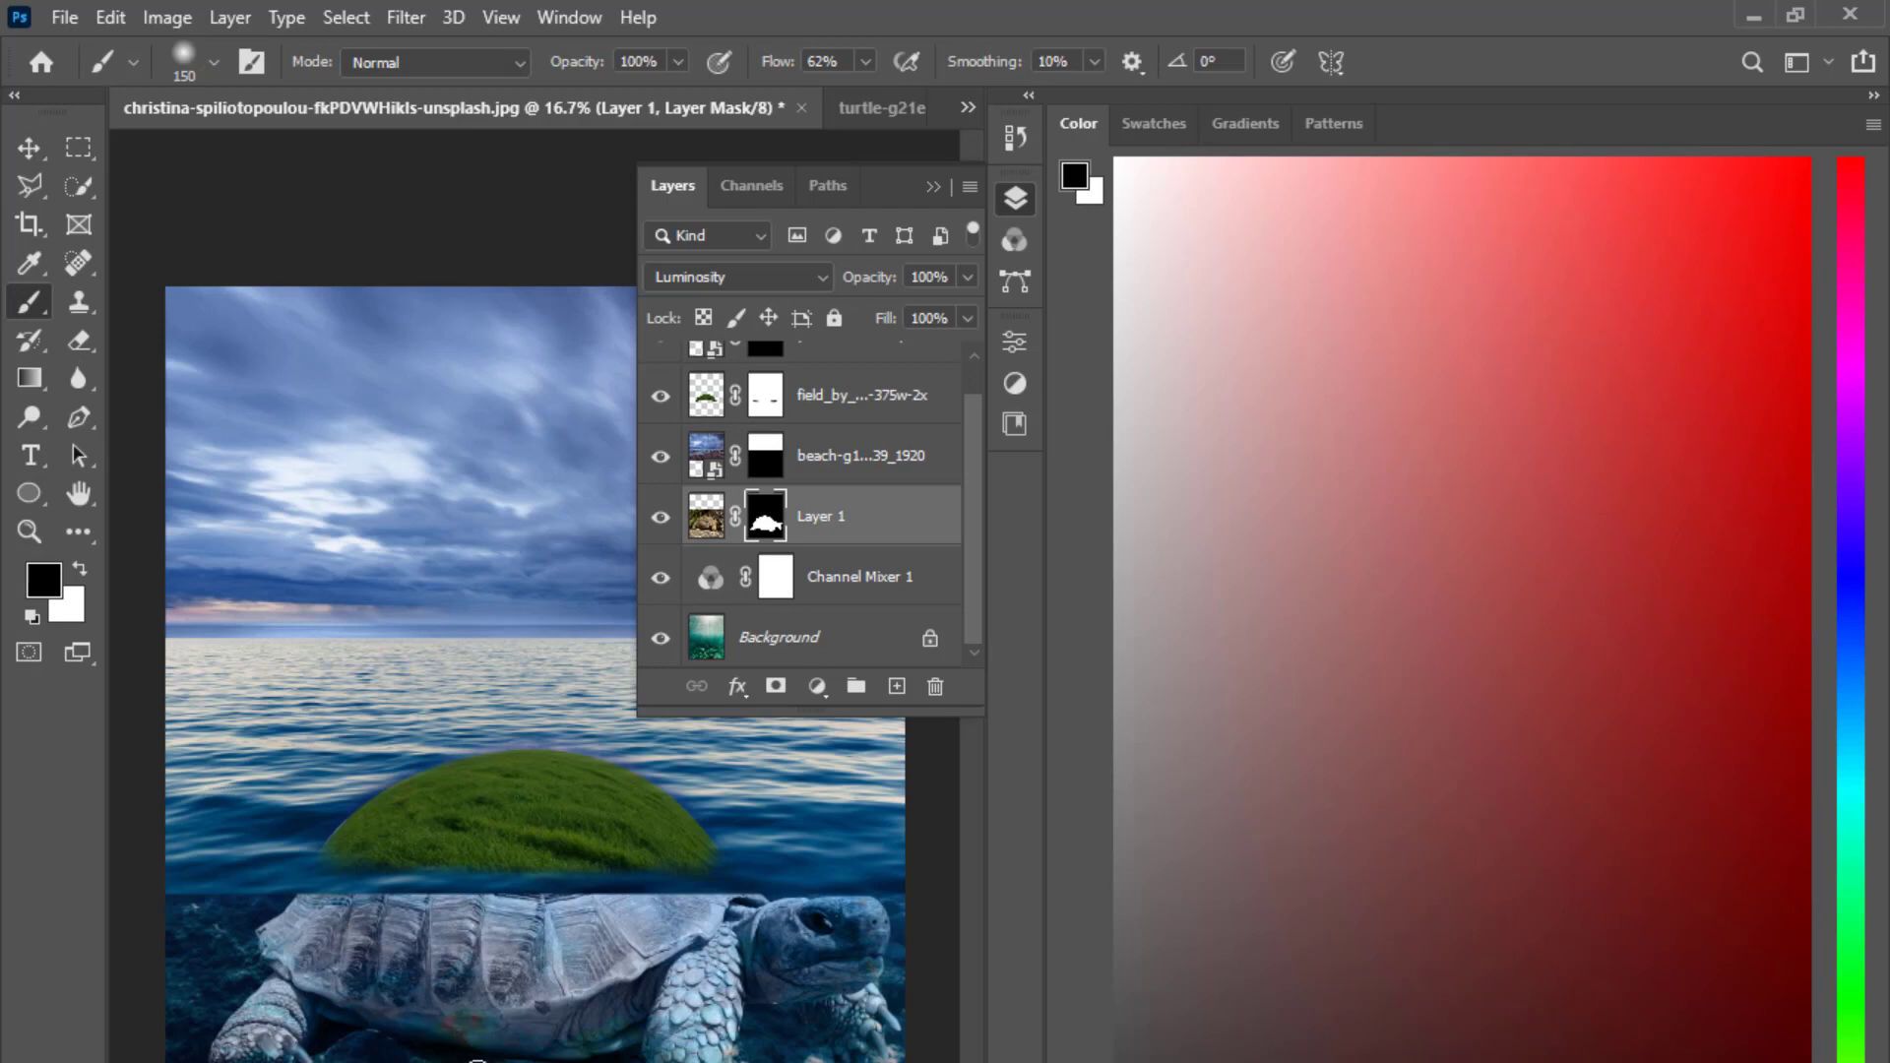
click(687, 61)
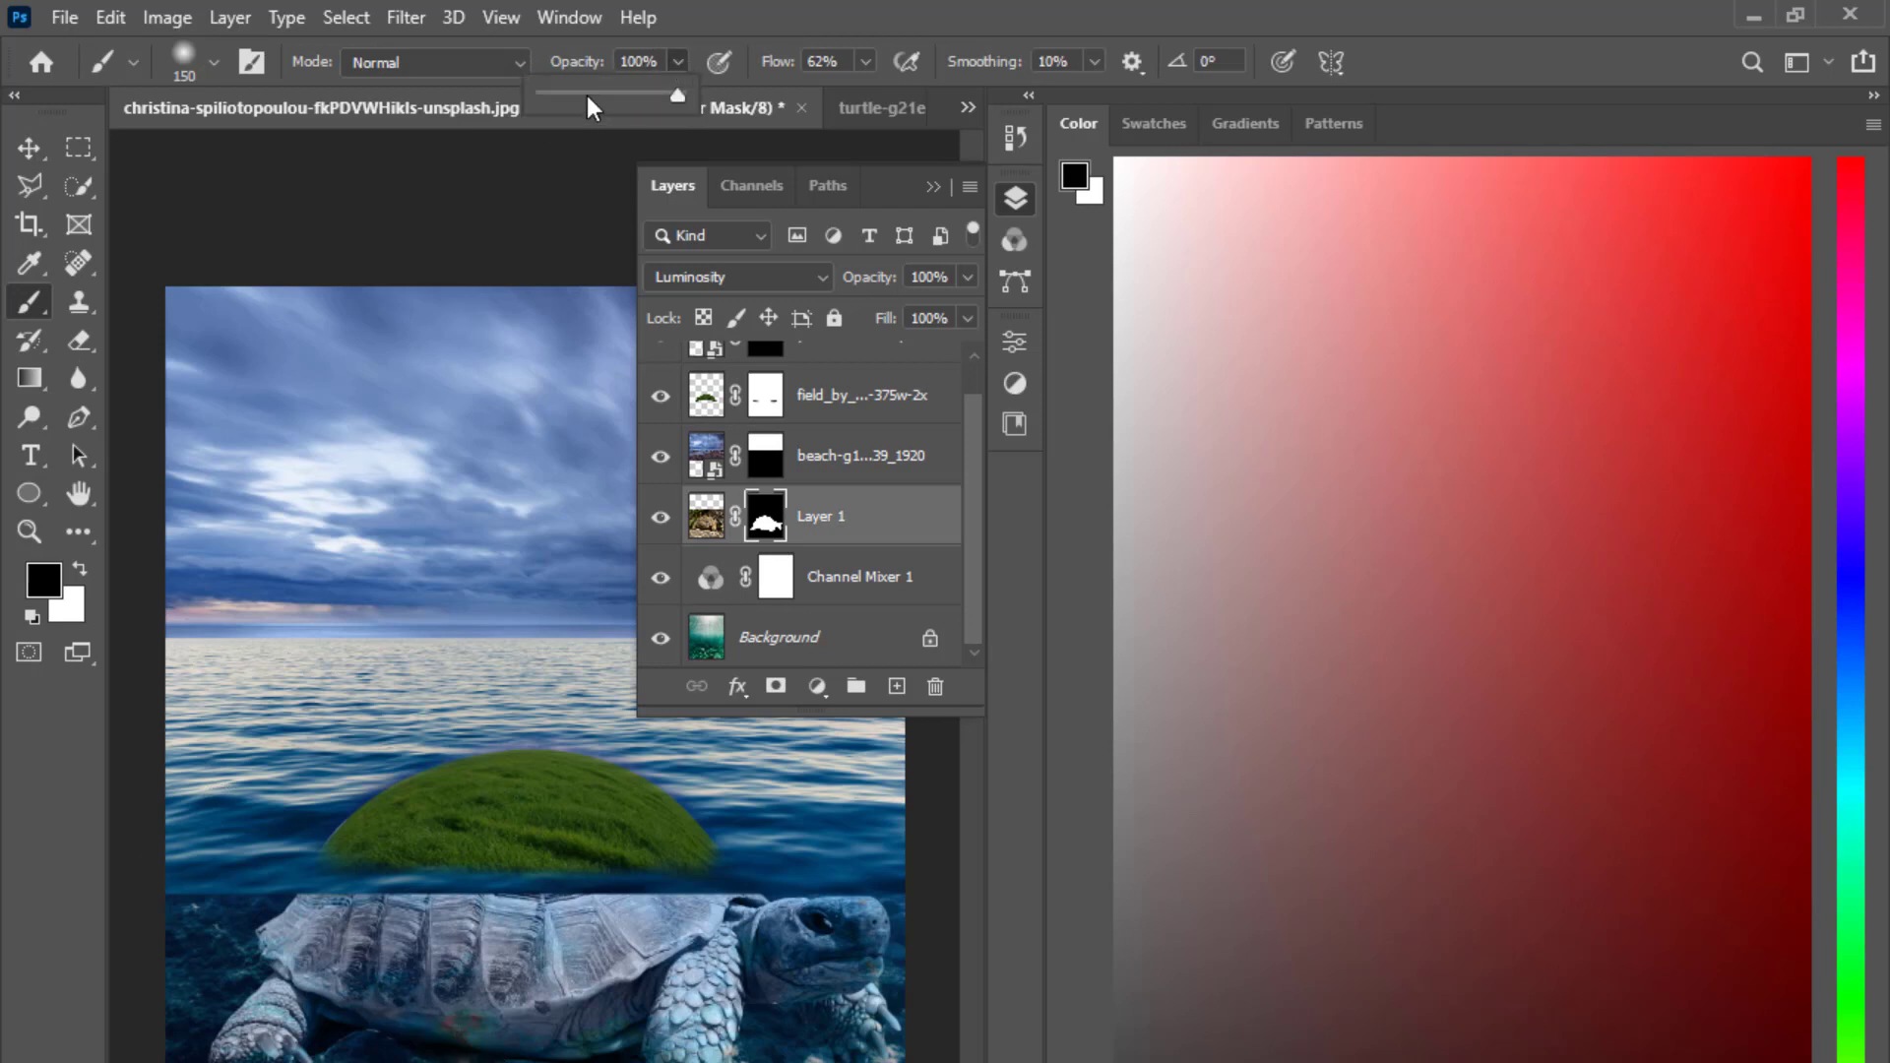
click(498, 1058)
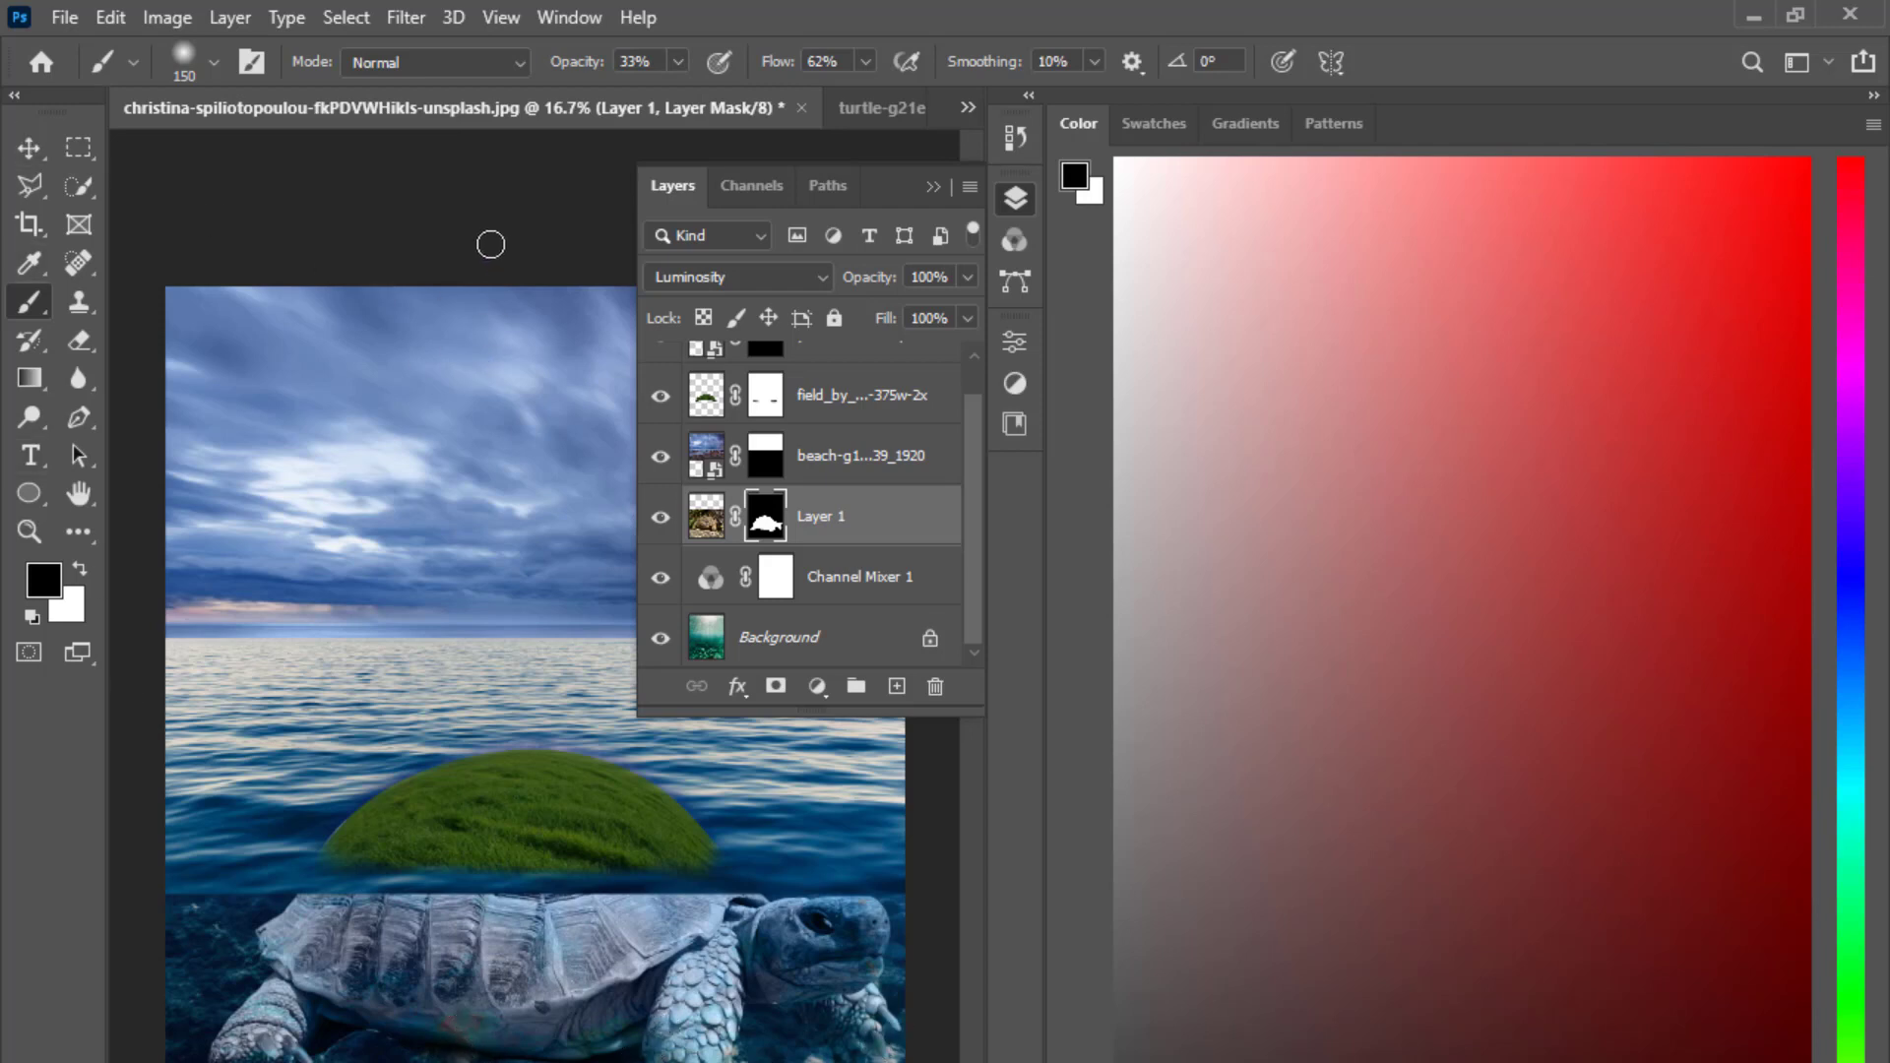
key(v)
click(378, 210)
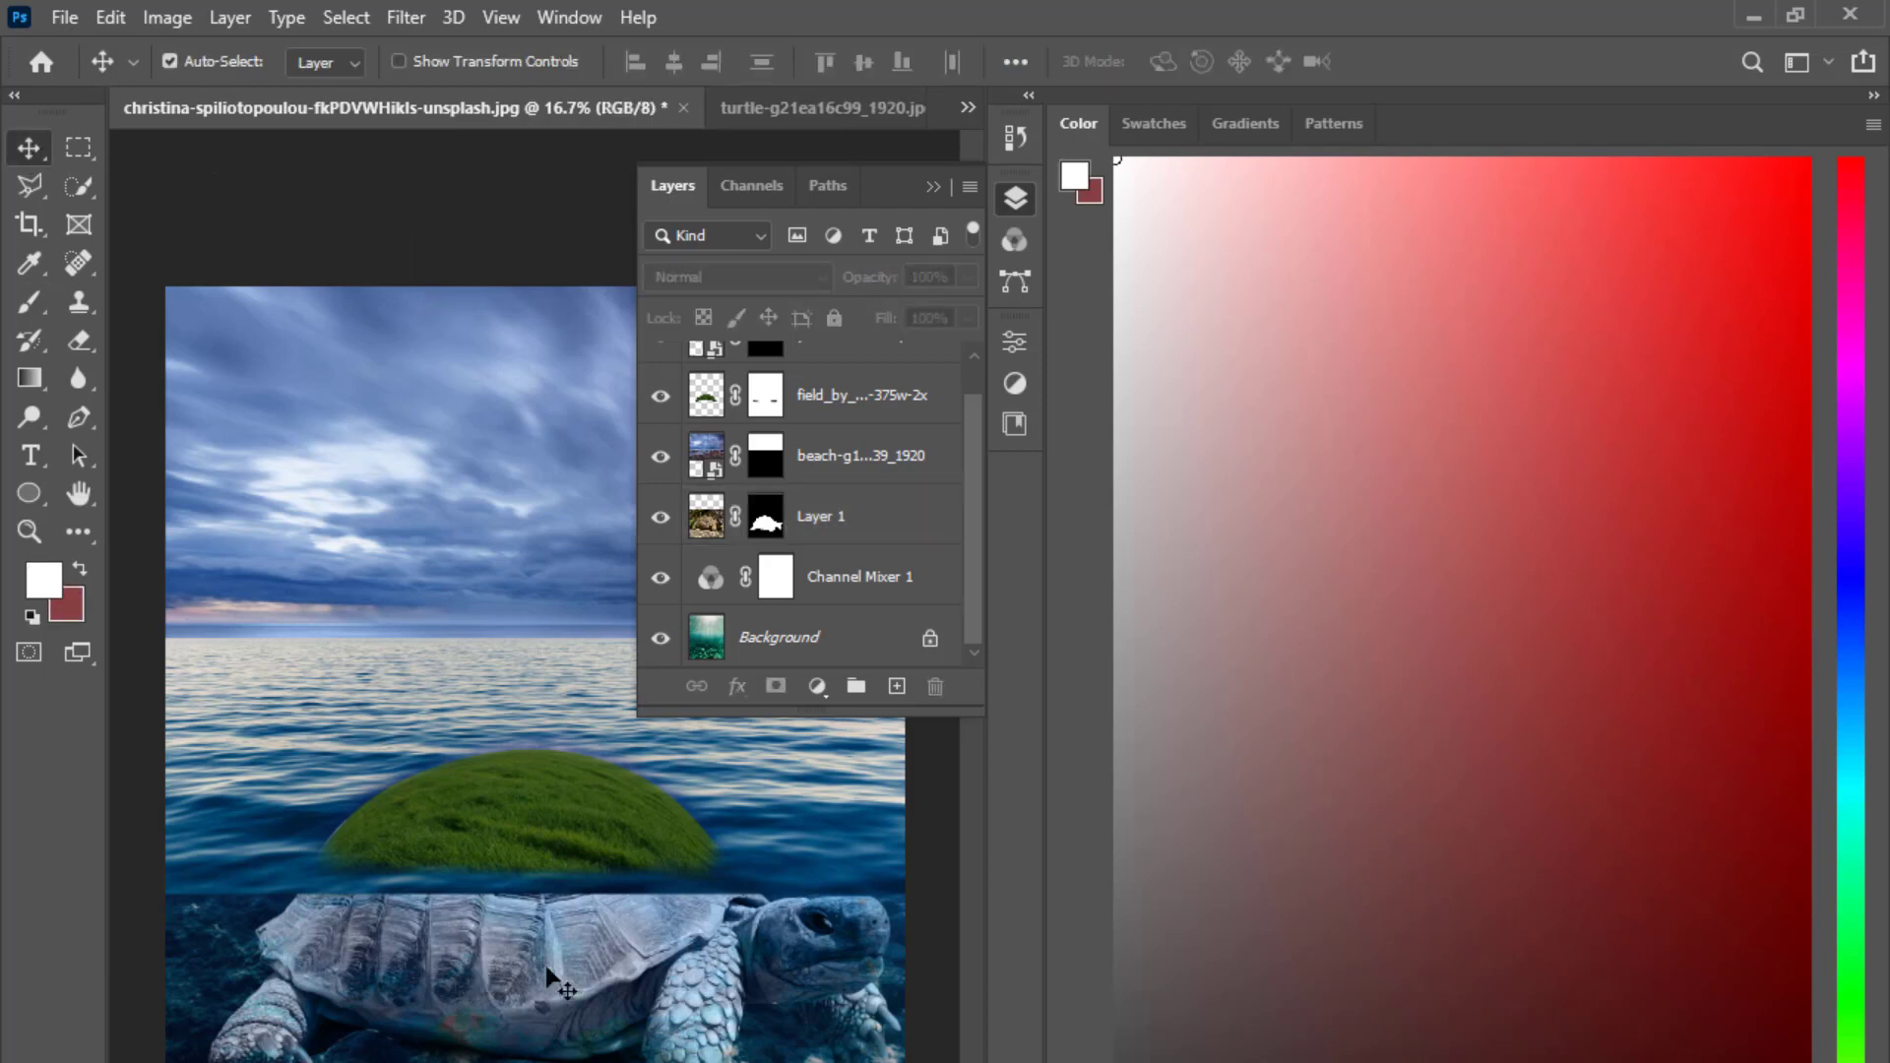
Add a new empty layer above the sea layer.
key(ctrl+minus)
key(ctrl+minus)
key(ctrl+plus)
key(ctrl+plus)
key(ctrl+plus)
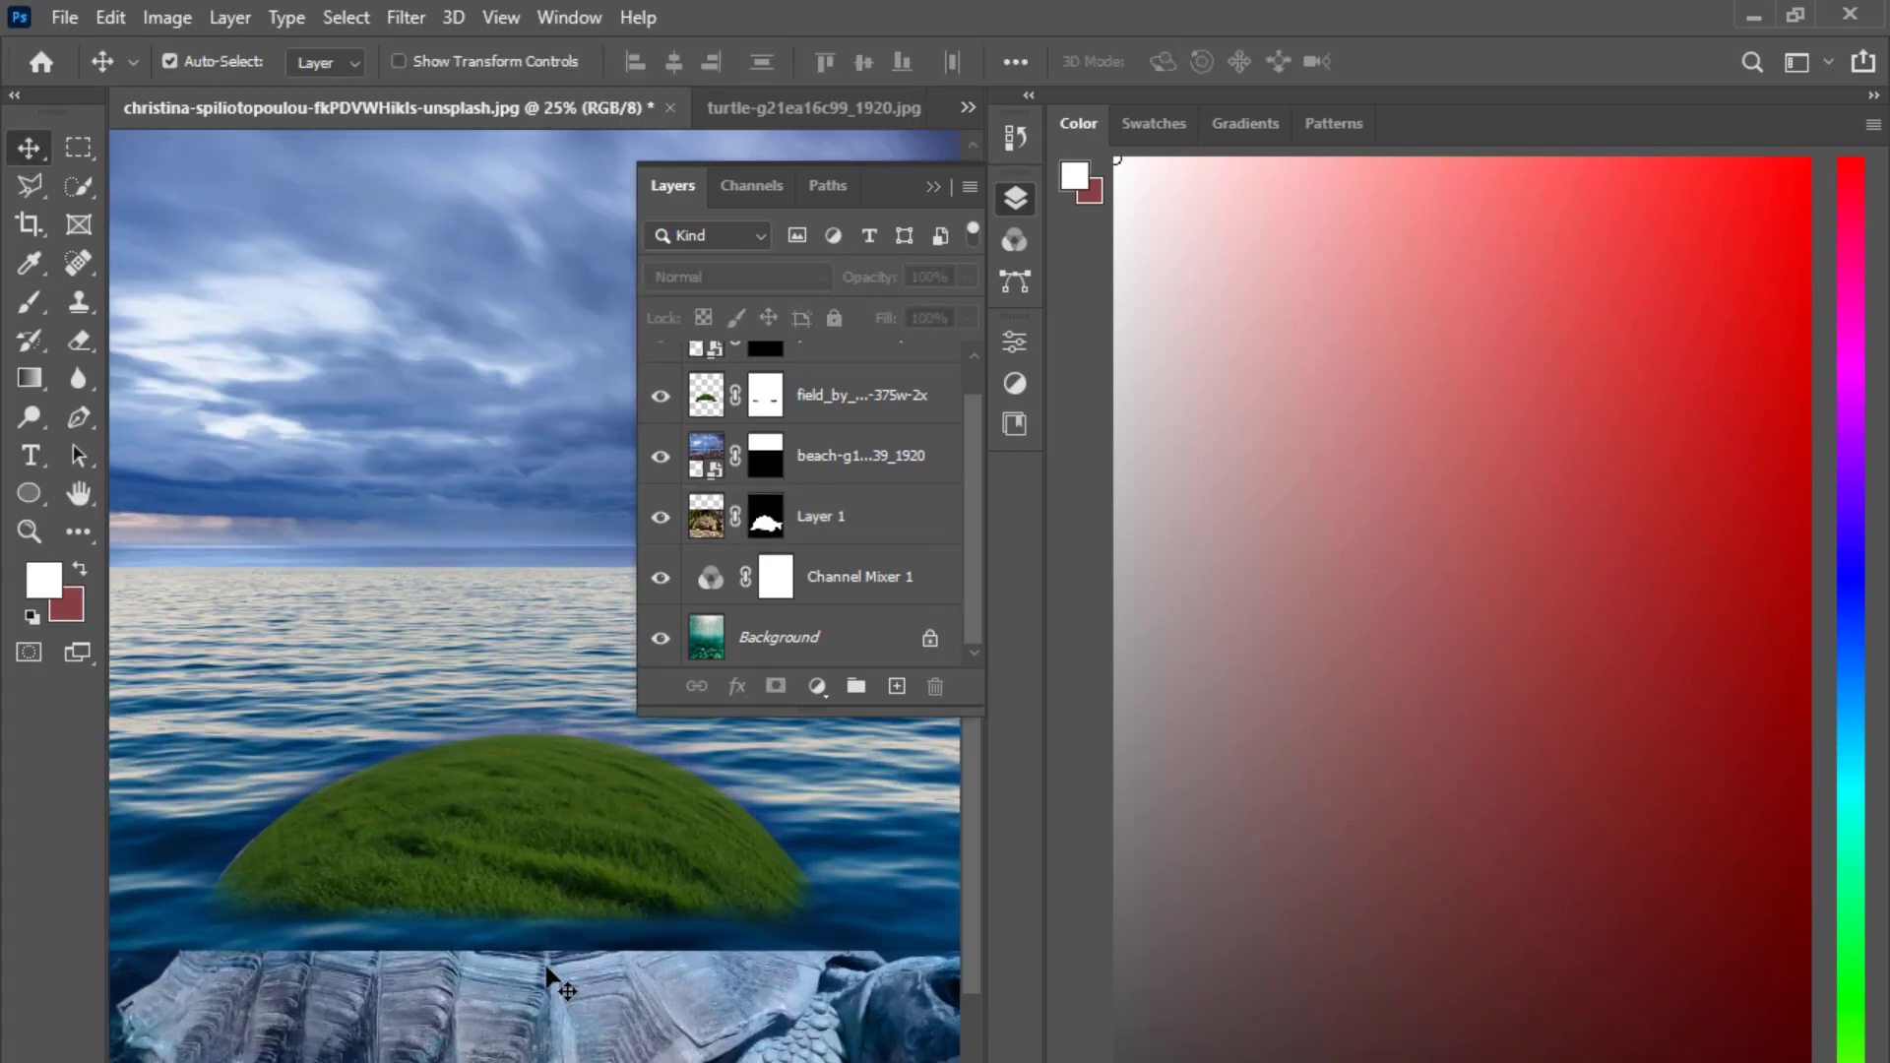
scroll(838, 591, up, 1)
click(830, 369)
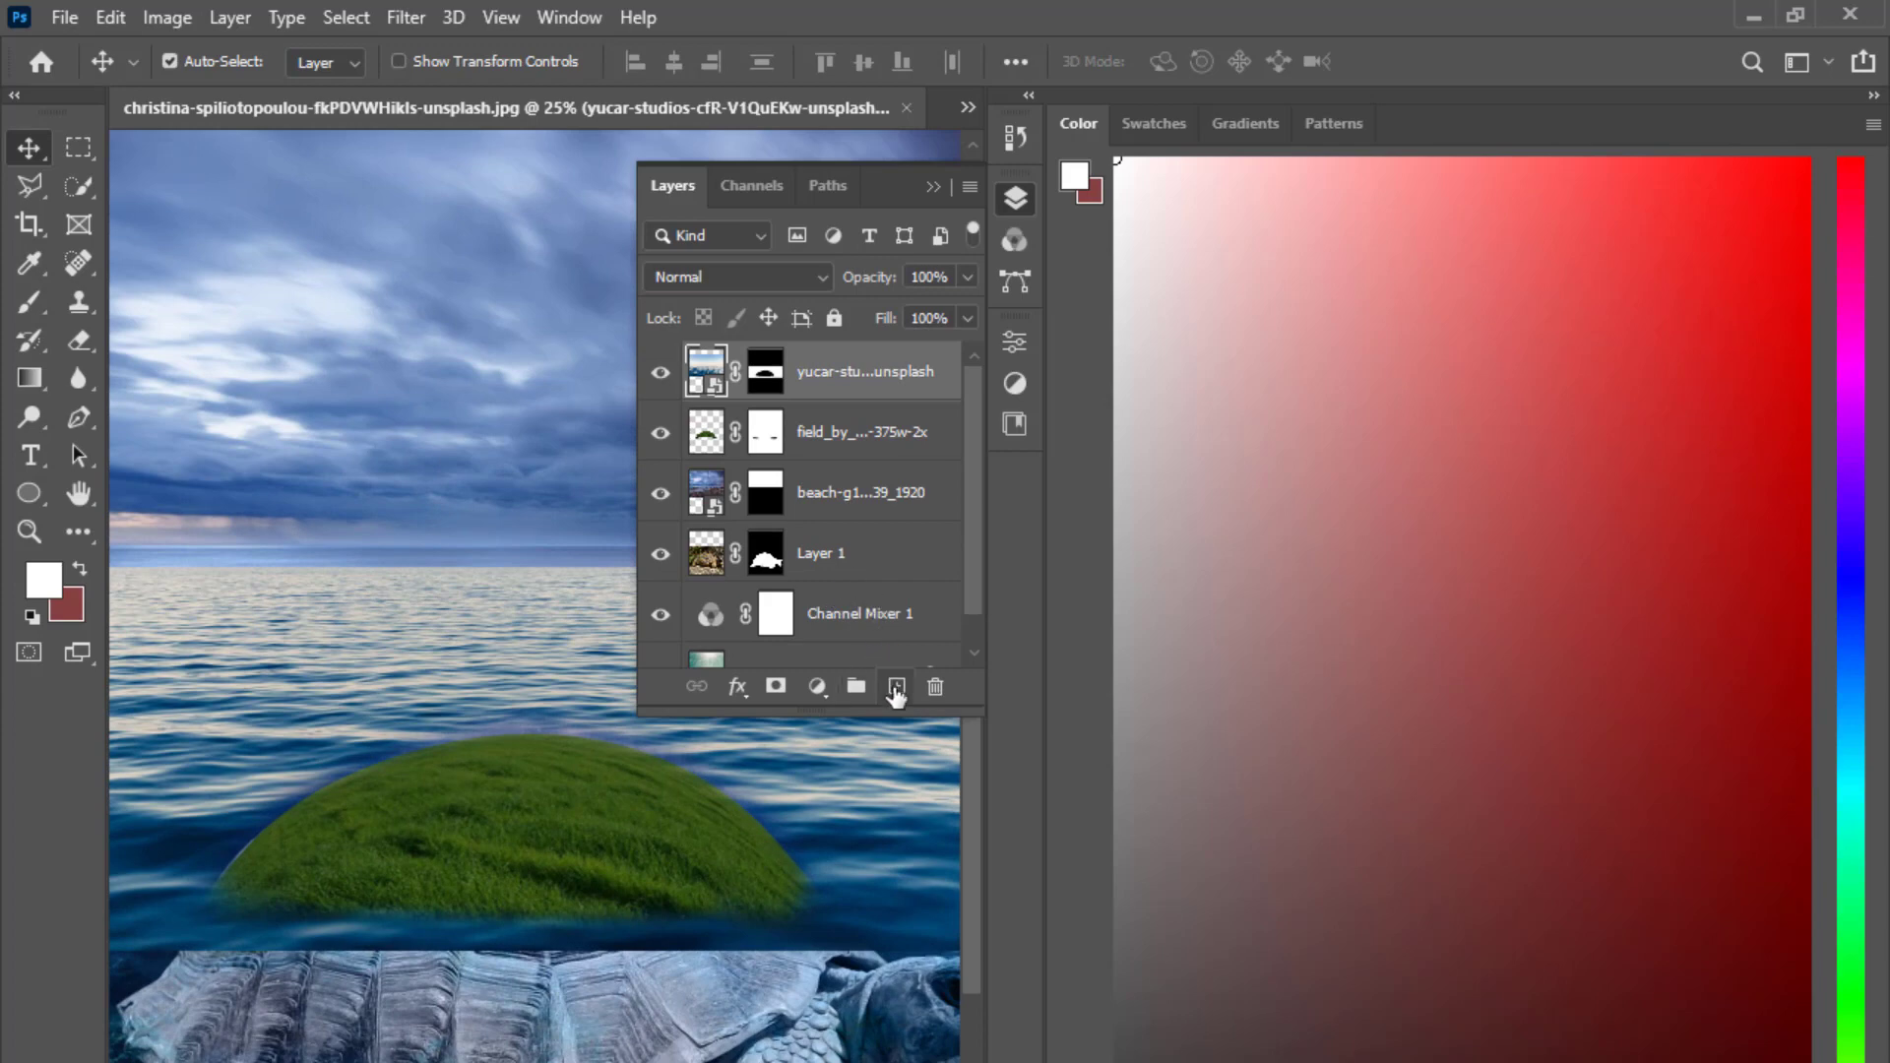
click(896, 687)
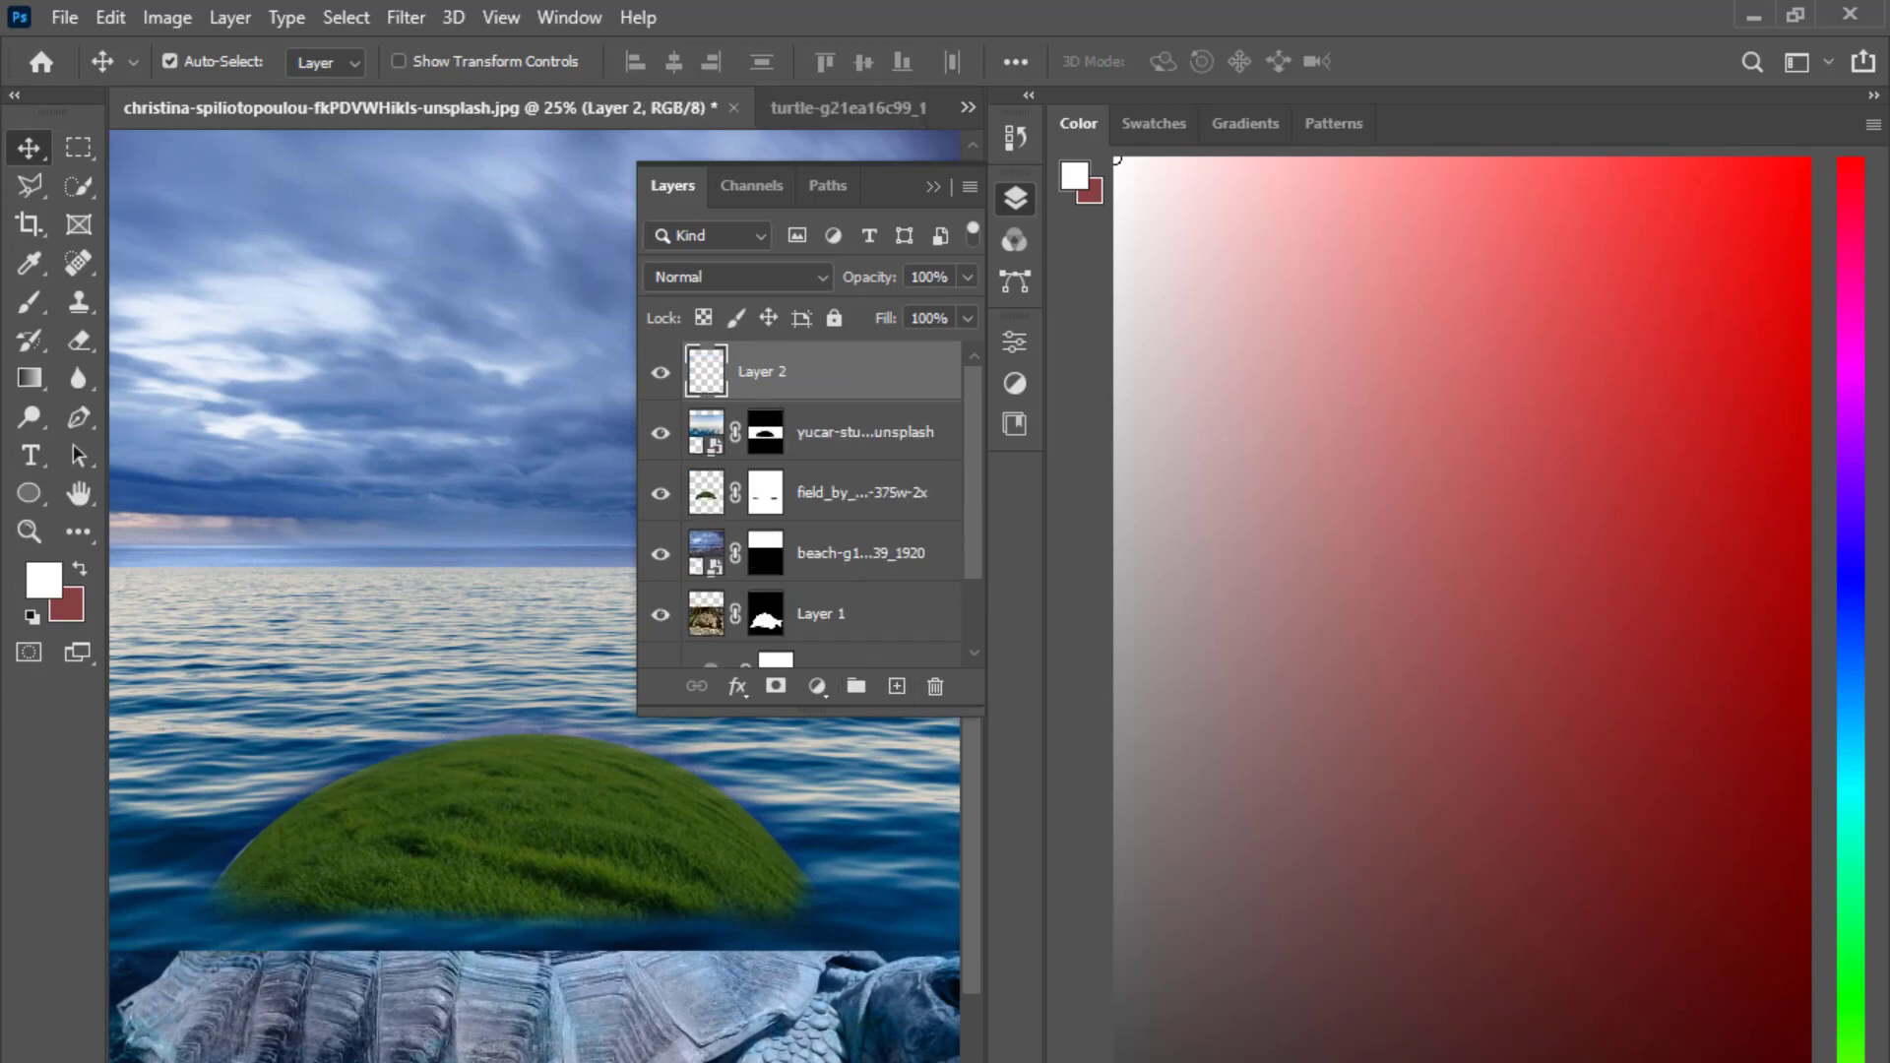
Switch to File Explorer and bring the green tree image pngwing.com into the composite as a placed layer.
key(alt+Tab)
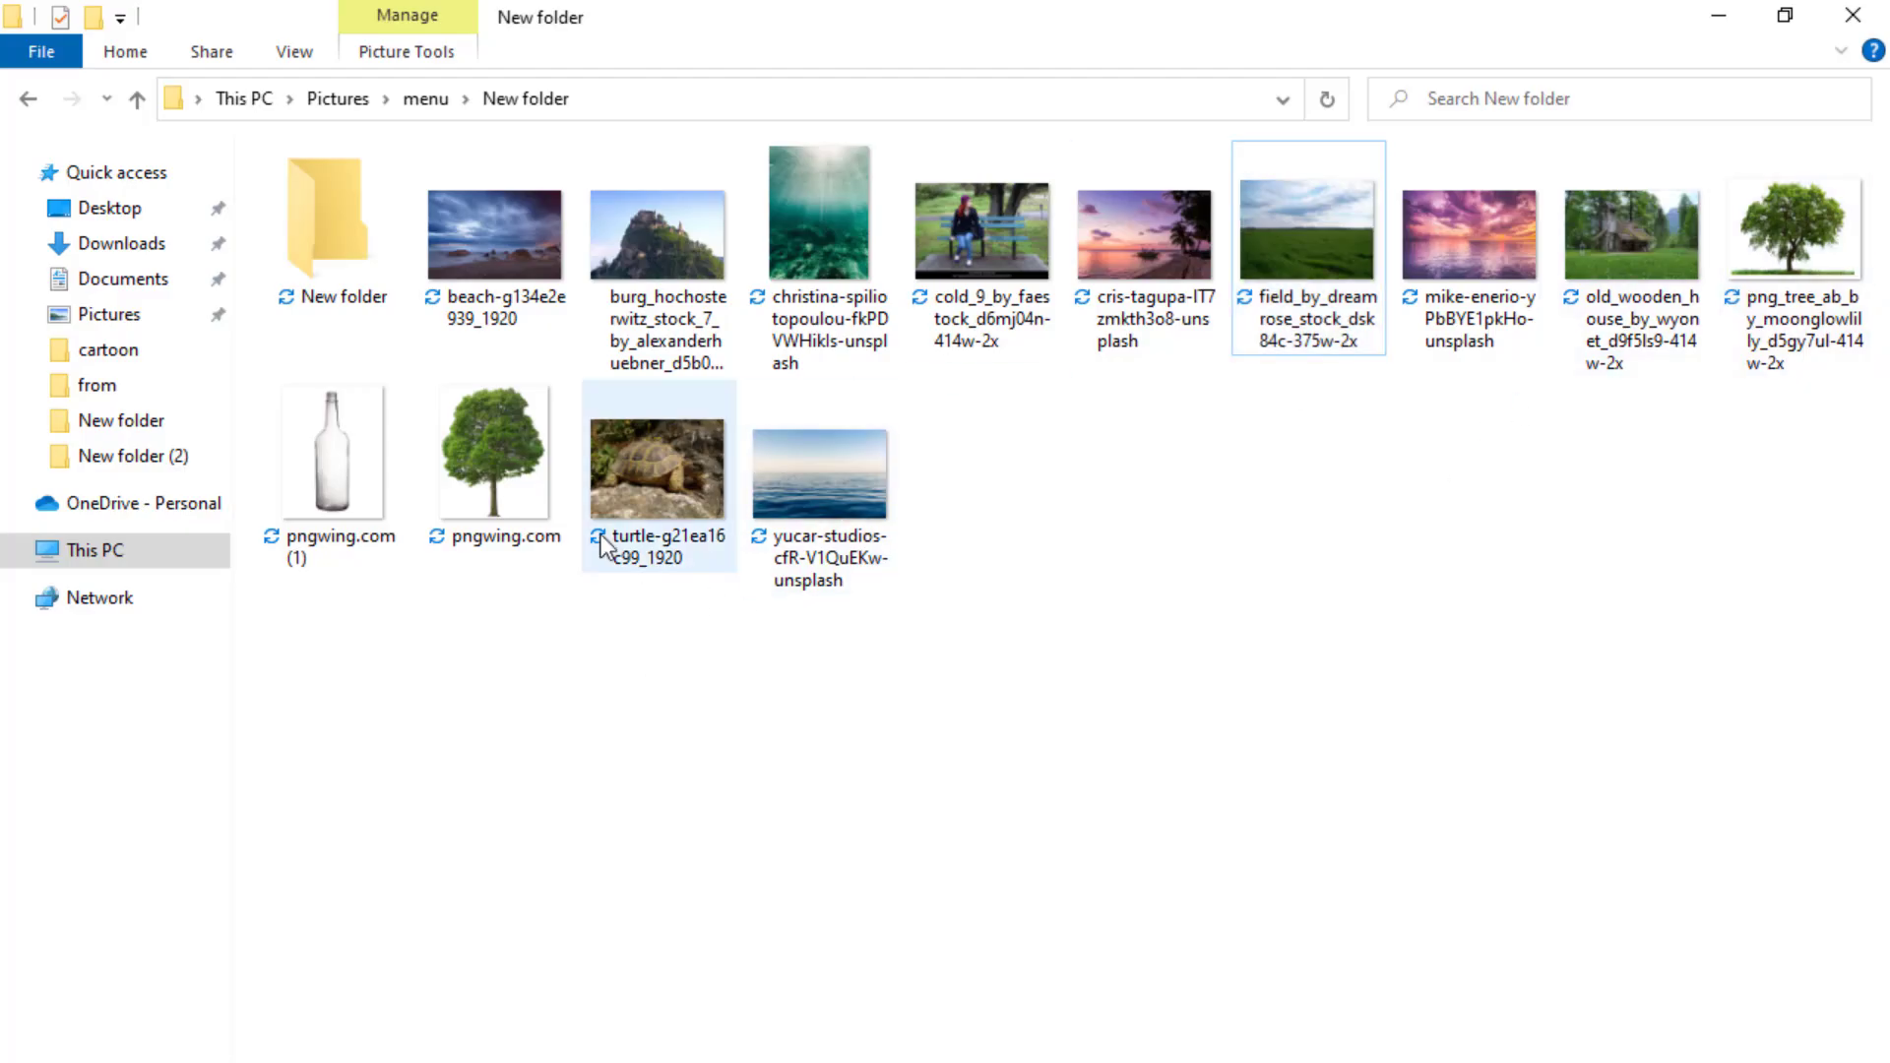
click(537, 487)
key(alt+Tab)
drag(537, 487, 679, 999)
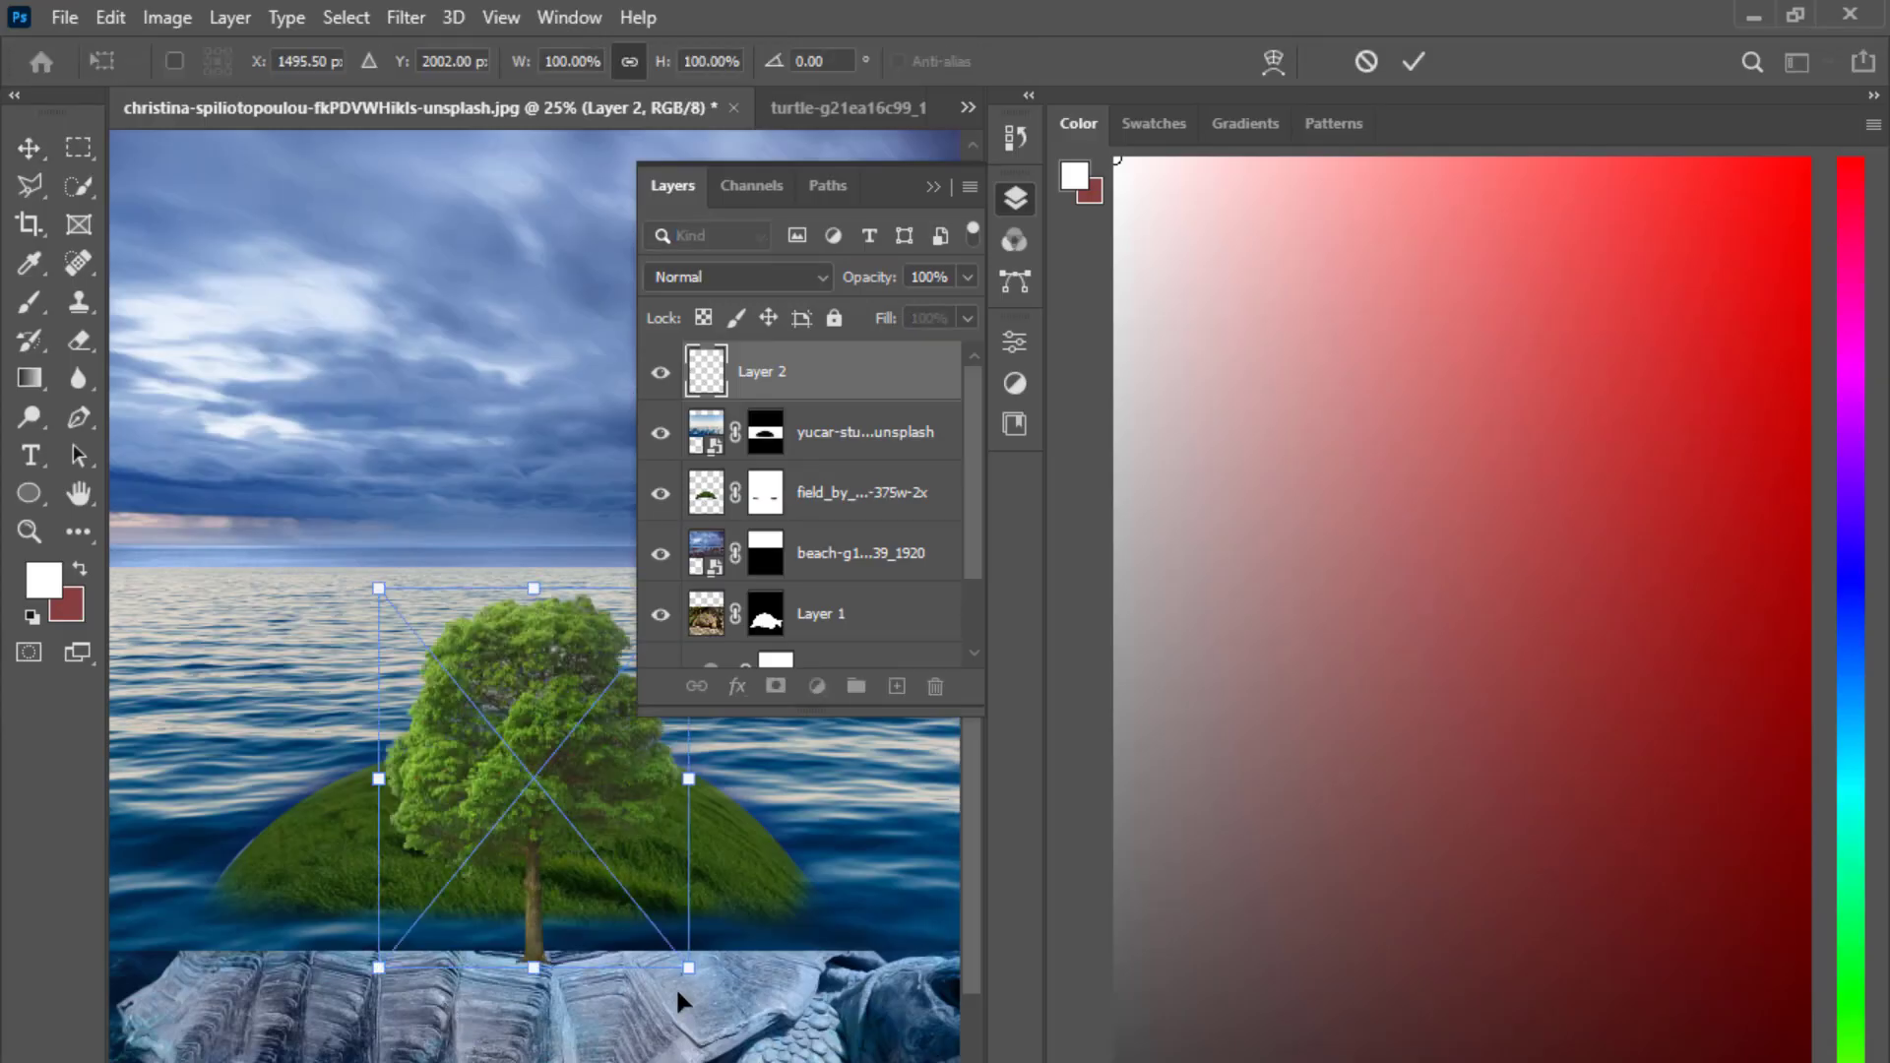
Enlarge the tree, stand its trunk on the left side of the grass mound and commit the placement.
drag(538, 587, 524, 407)
drag(543, 815, 499, 604)
drag(488, 714, 371, 758)
click(27, 152)
key(ctrl+minus)
key(ctrl+minus)
key(ctrl+minus)
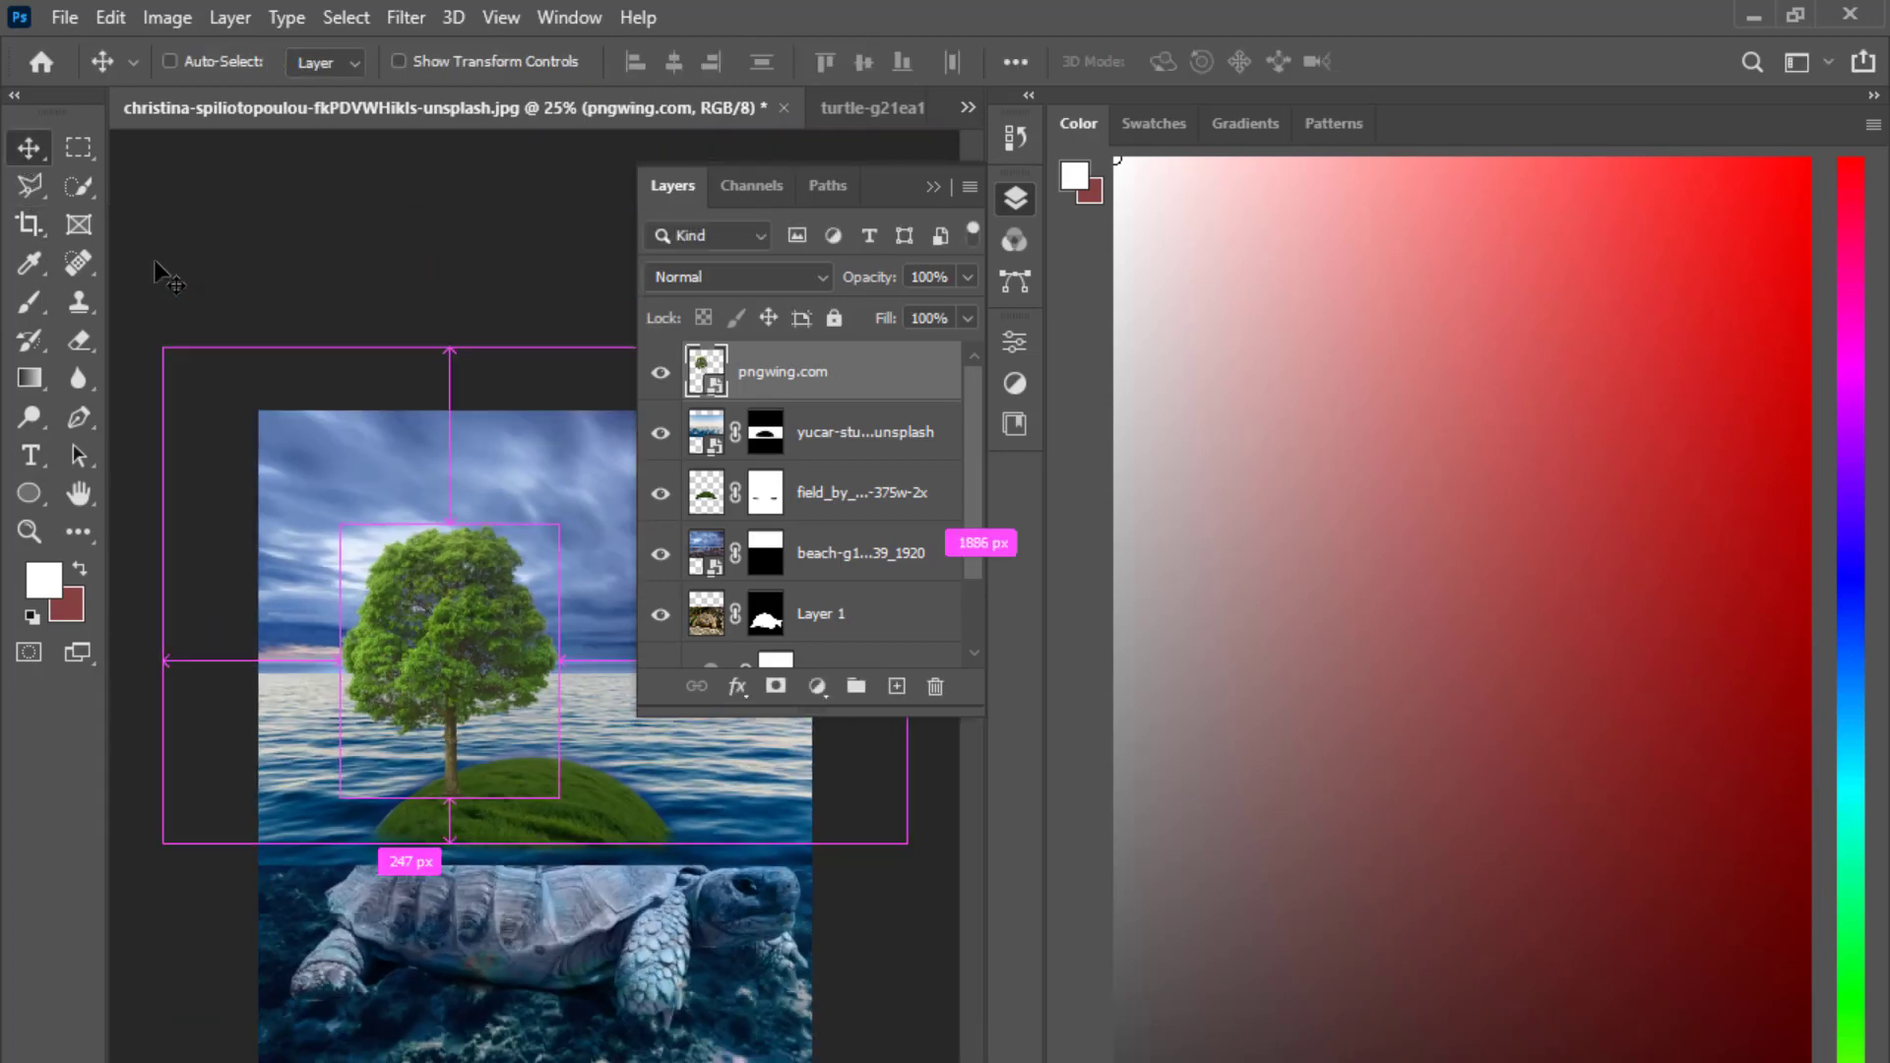
click(256, 333)
Add a mask to the tree layer and blend the trunk's base into the grass with a black brush at 33% opacity.
key(ctrl+plus)
key(ctrl+plus)
key(ctrl+plus)
key(ctrl+plus)
key(ctrl+plus)
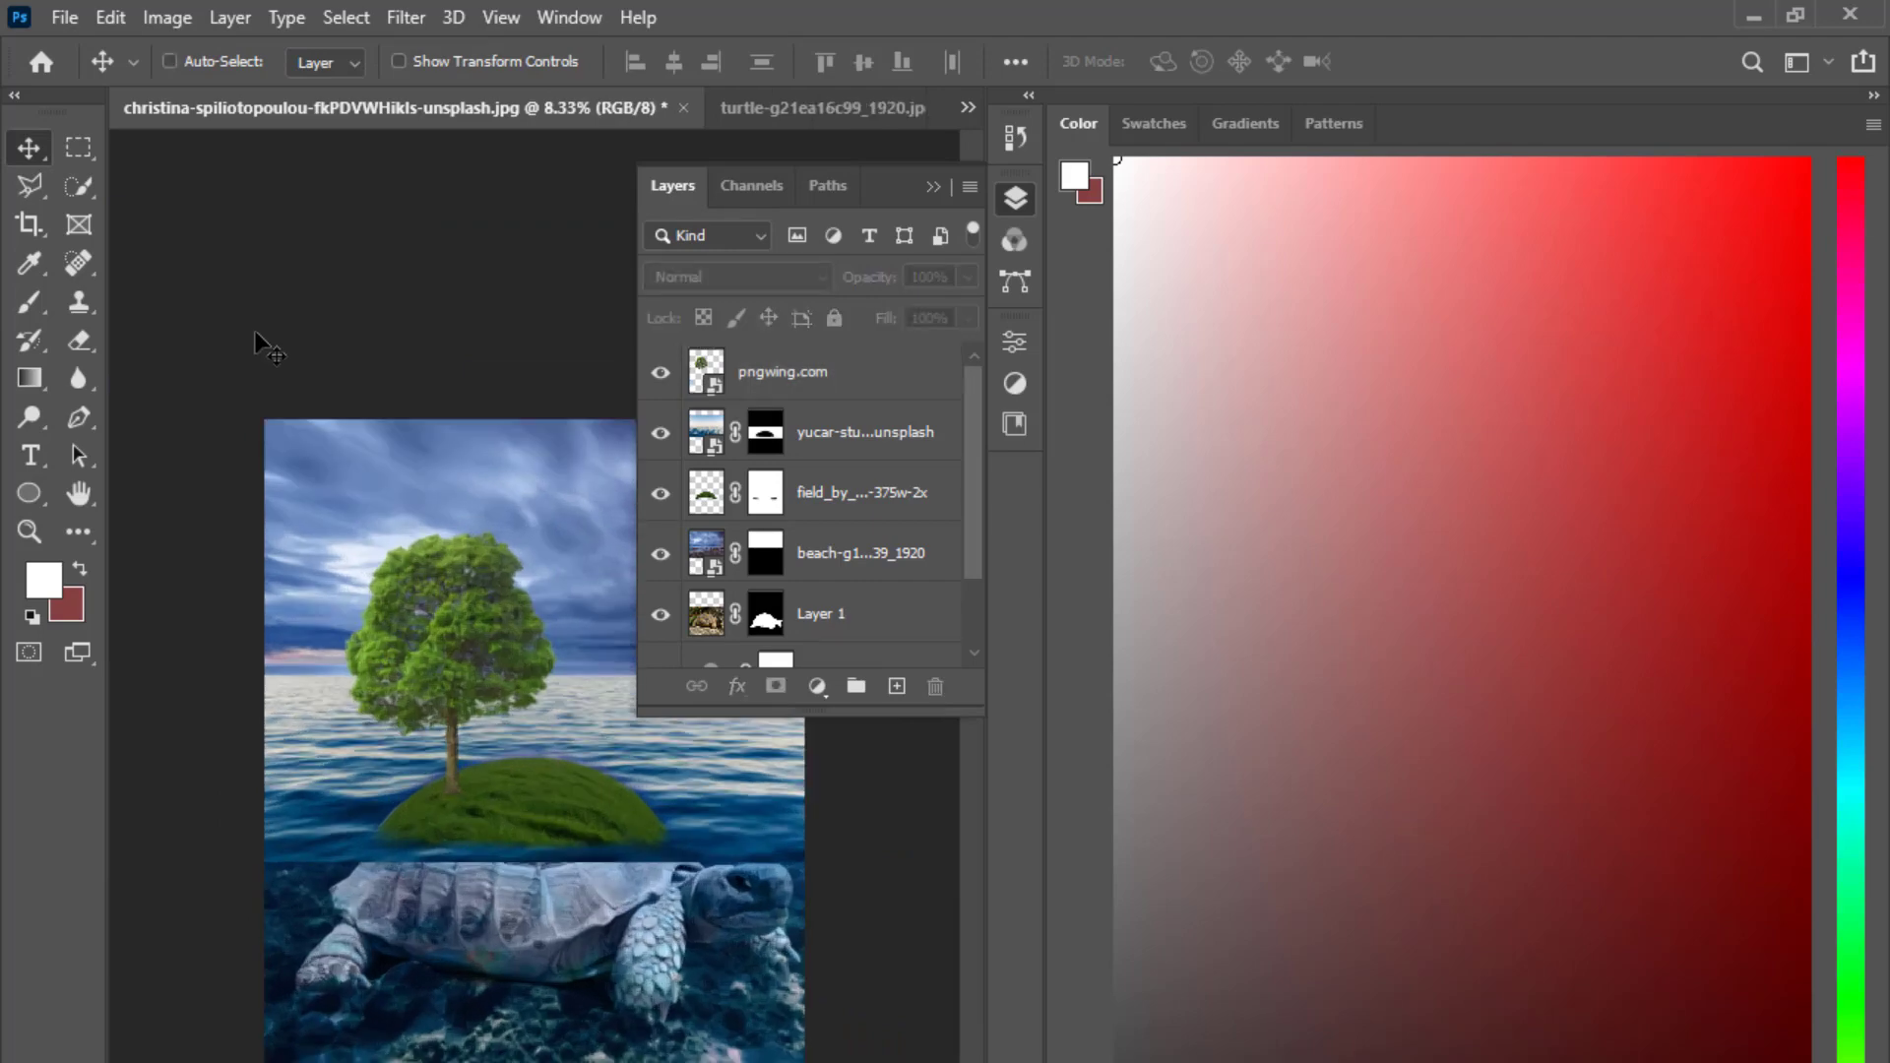
drag(420, 502, 704, 705)
click(457, 597)
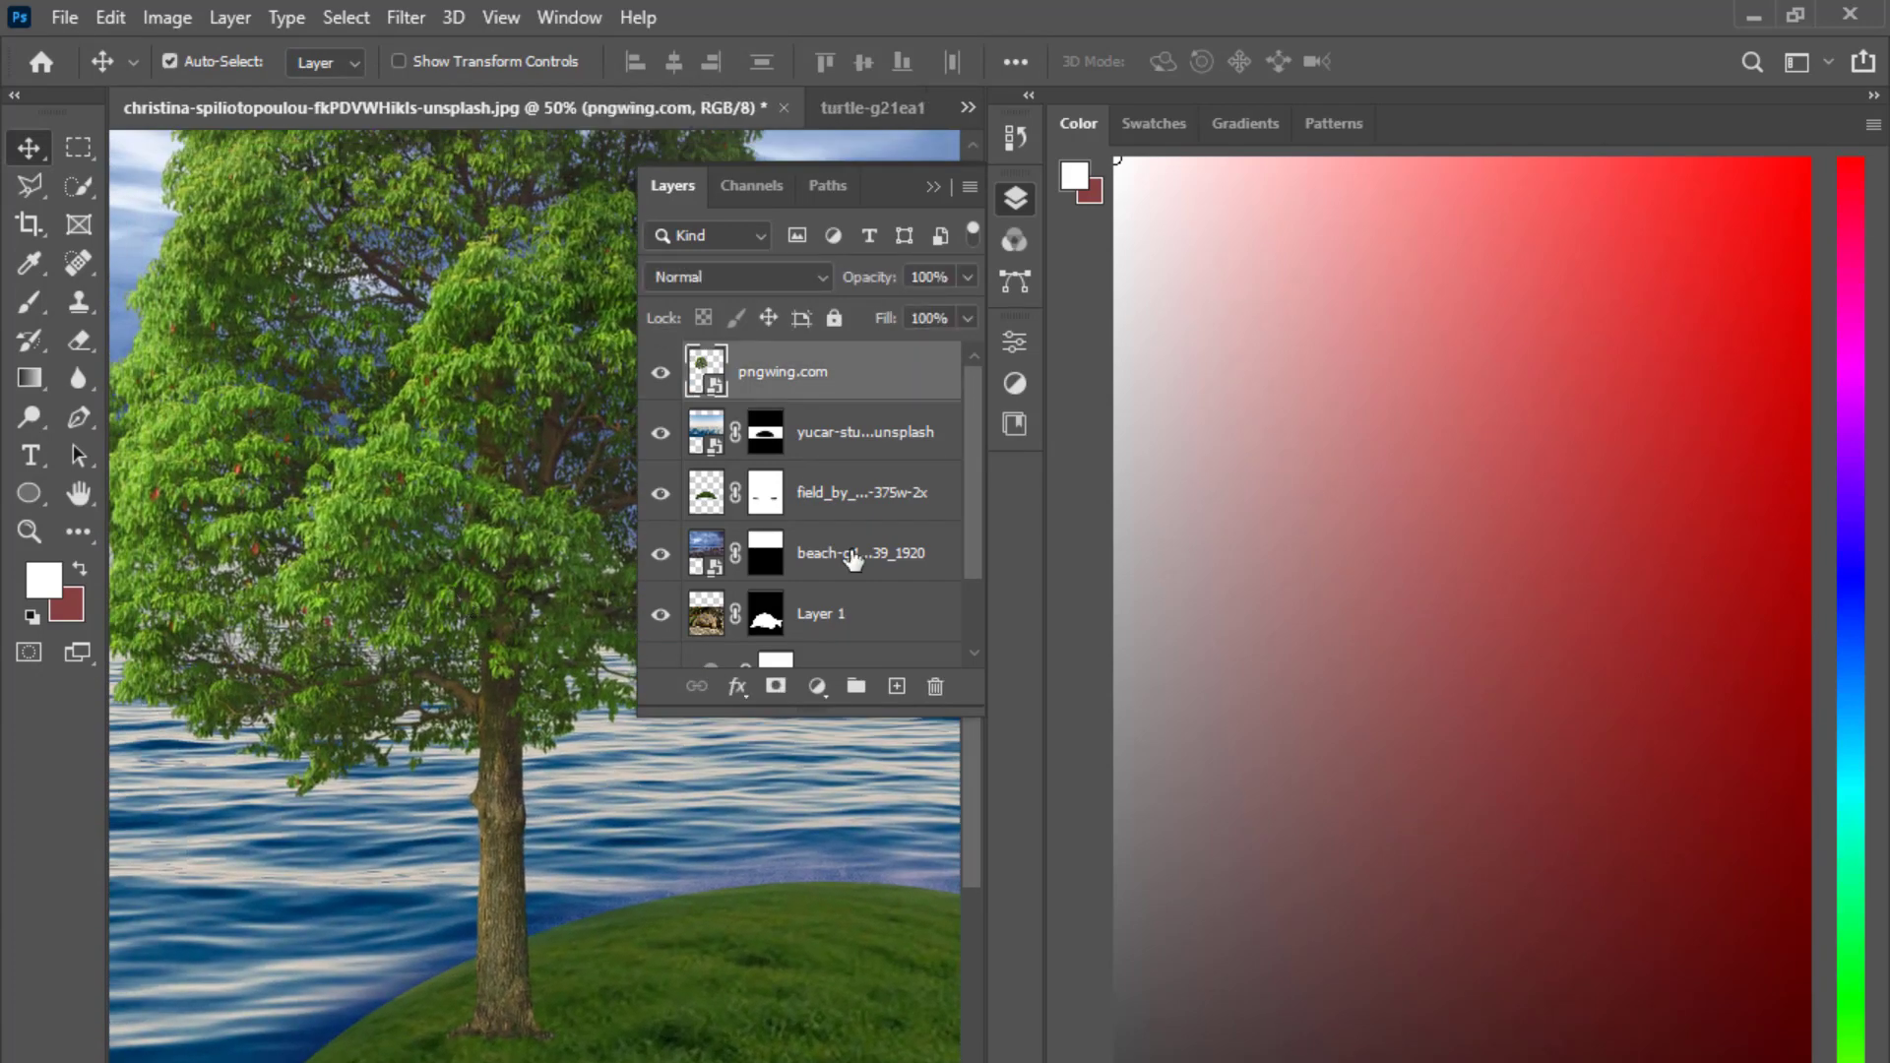
click(775, 686)
click(29, 302)
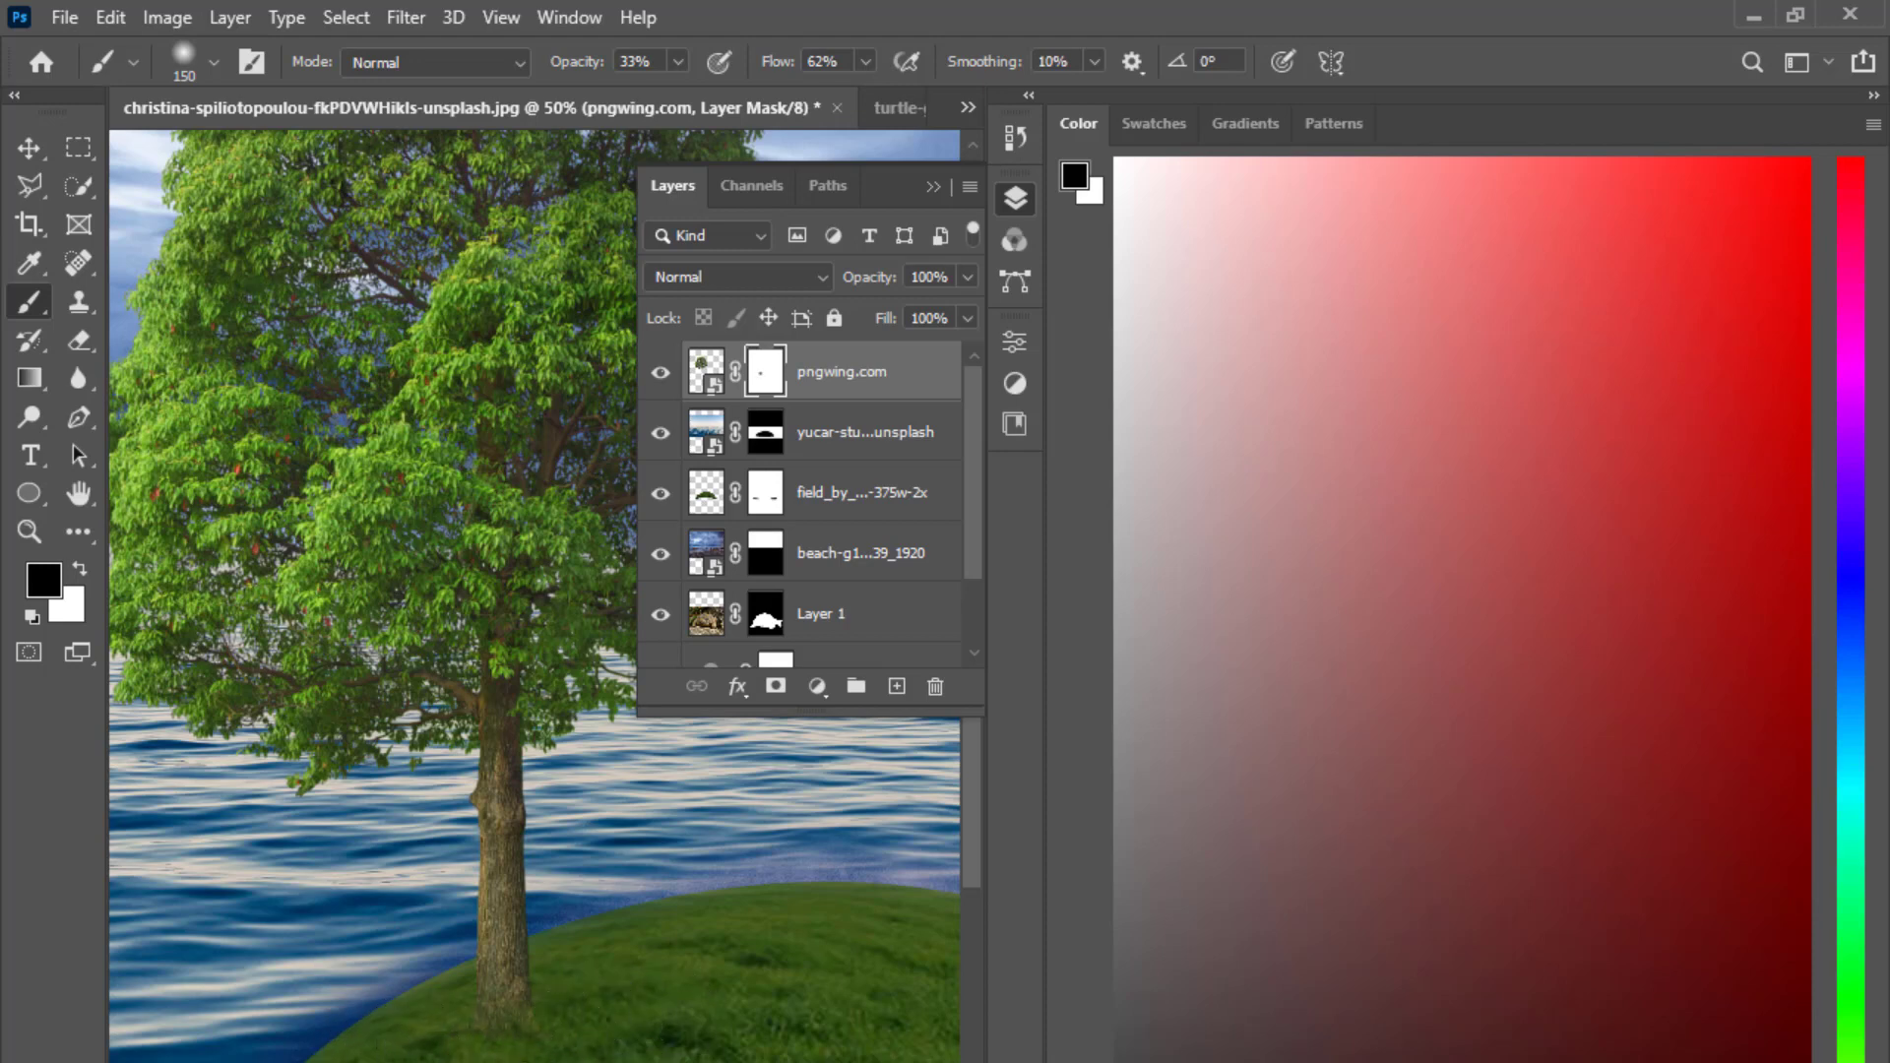
key(v)
Switch to File Explorer and place the woman-on-a-bench photo cold_9_by_faestock_d6mj04n-414w-2x above the tree layer.
key(ctrl+minus)
key(ctrl+minus)
key(ctrl+minus)
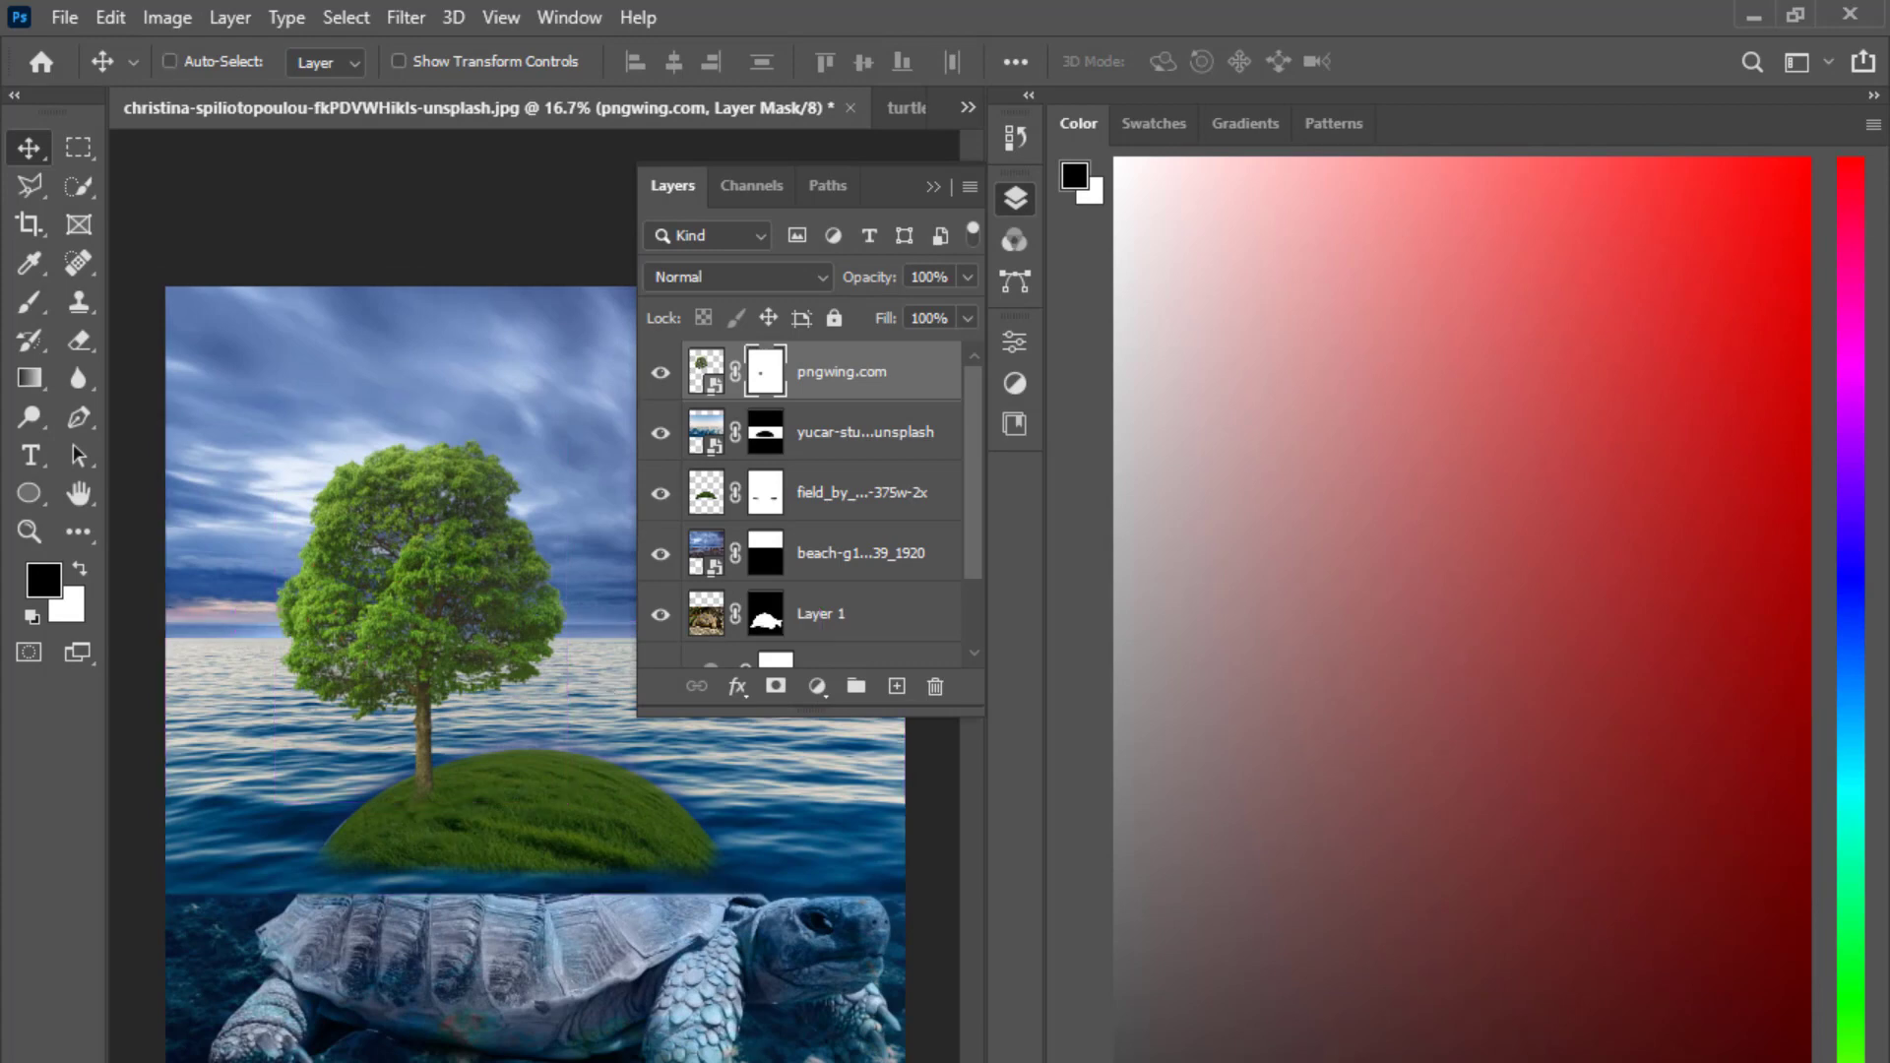
key(alt+Tab)
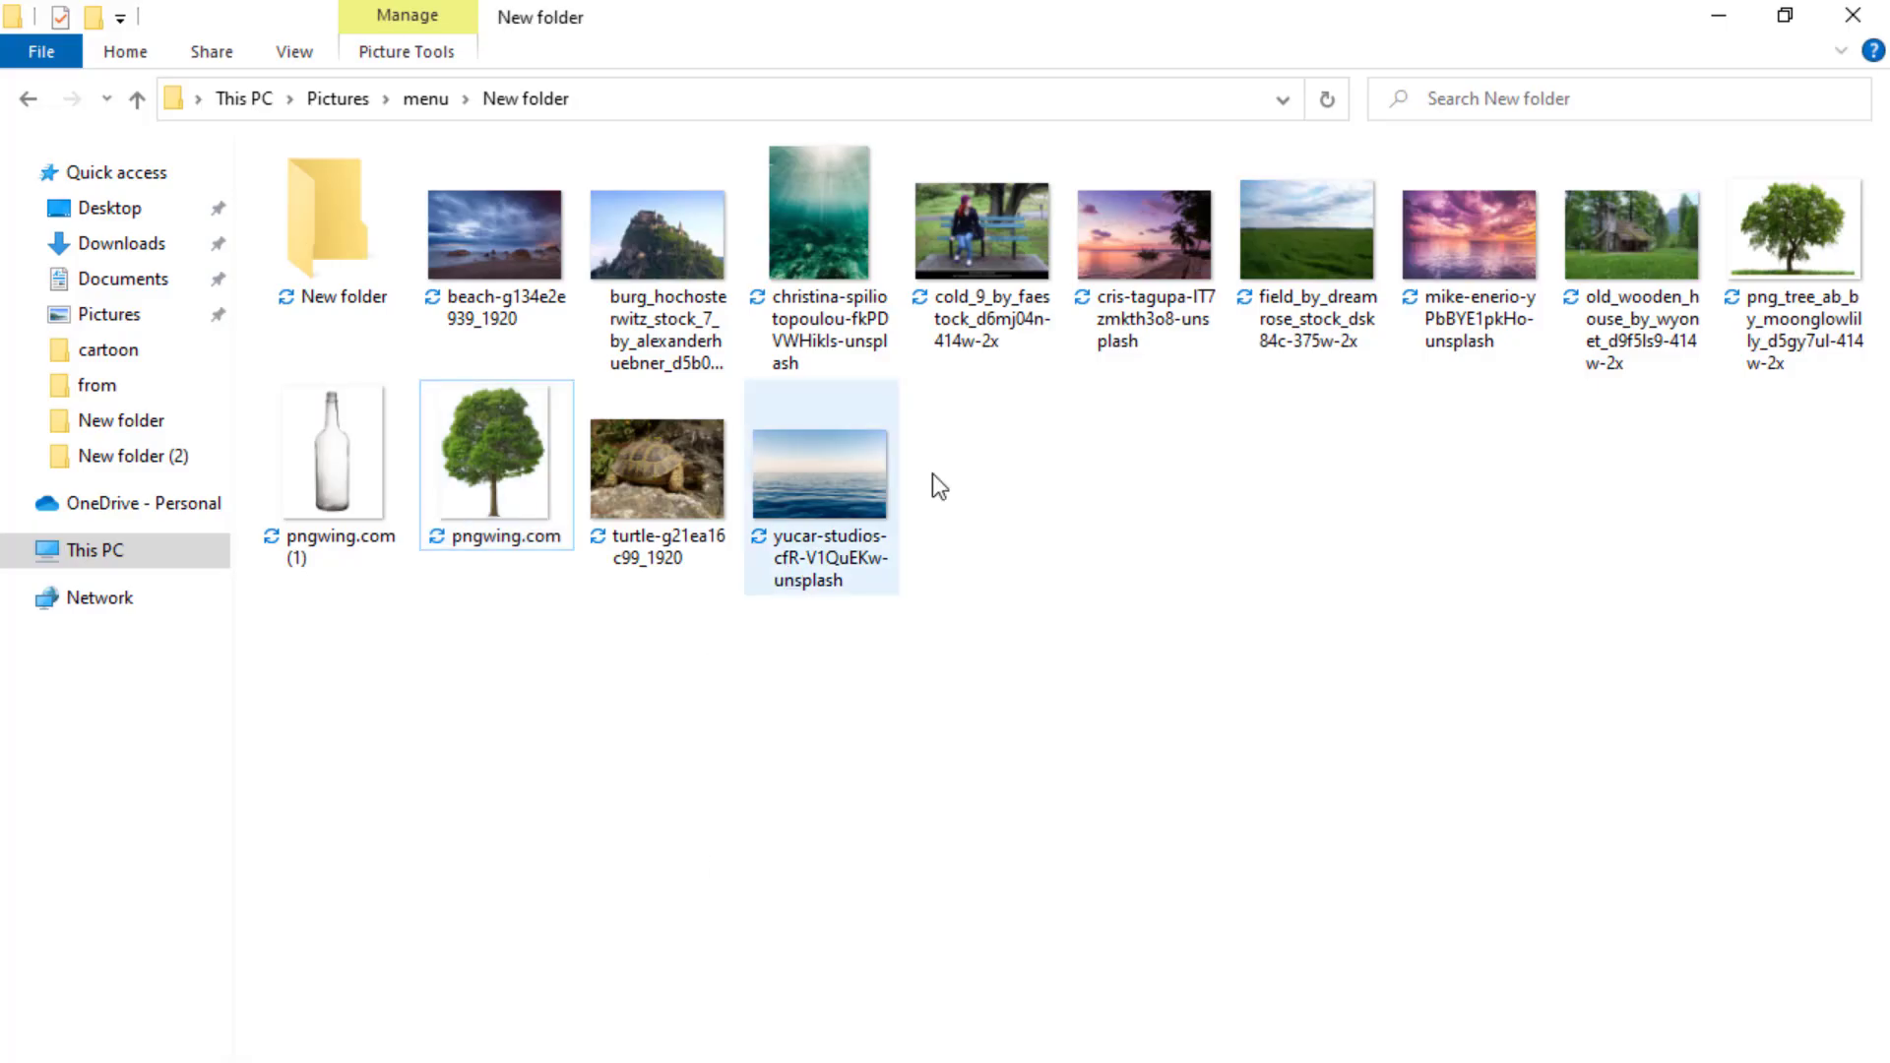
drag(982, 246, 534, 321)
key(Return)
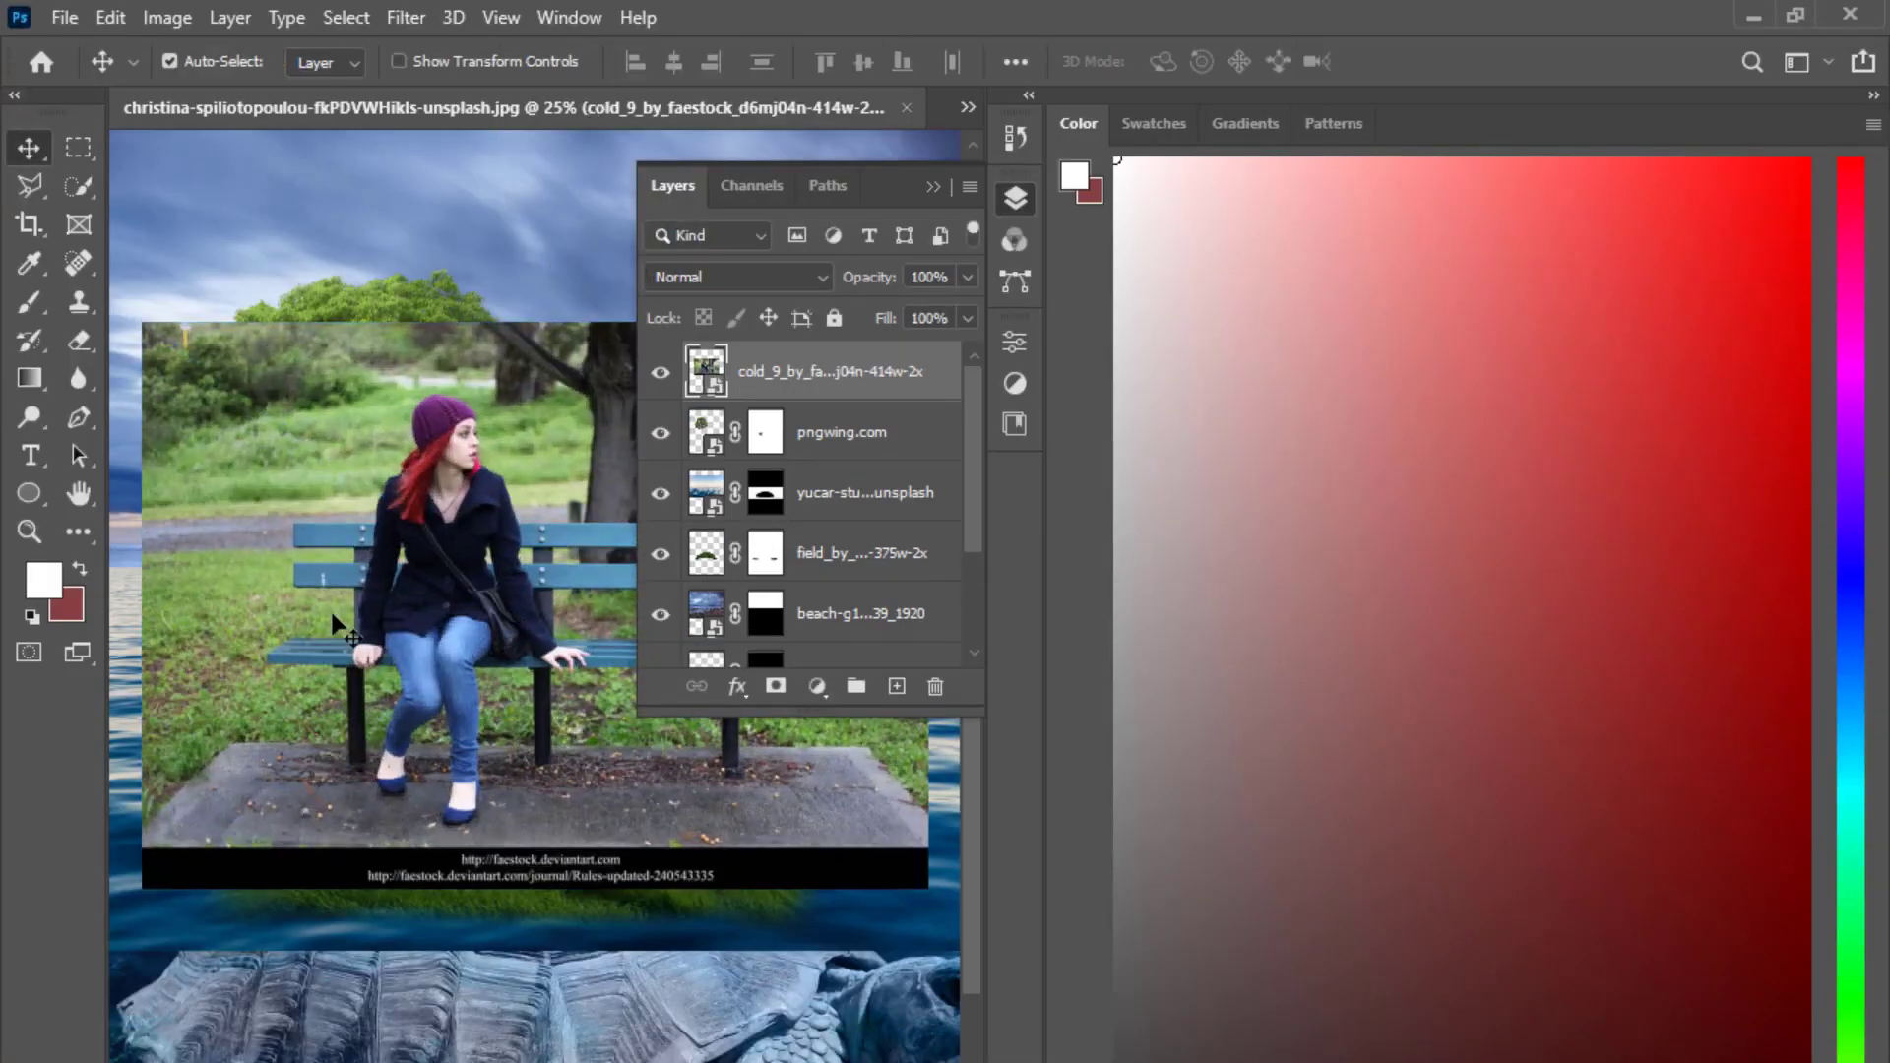
Start a Pen tool path at the foot of the left bench leg and trace the leg, seat end and lower backrest slat.
key(p)
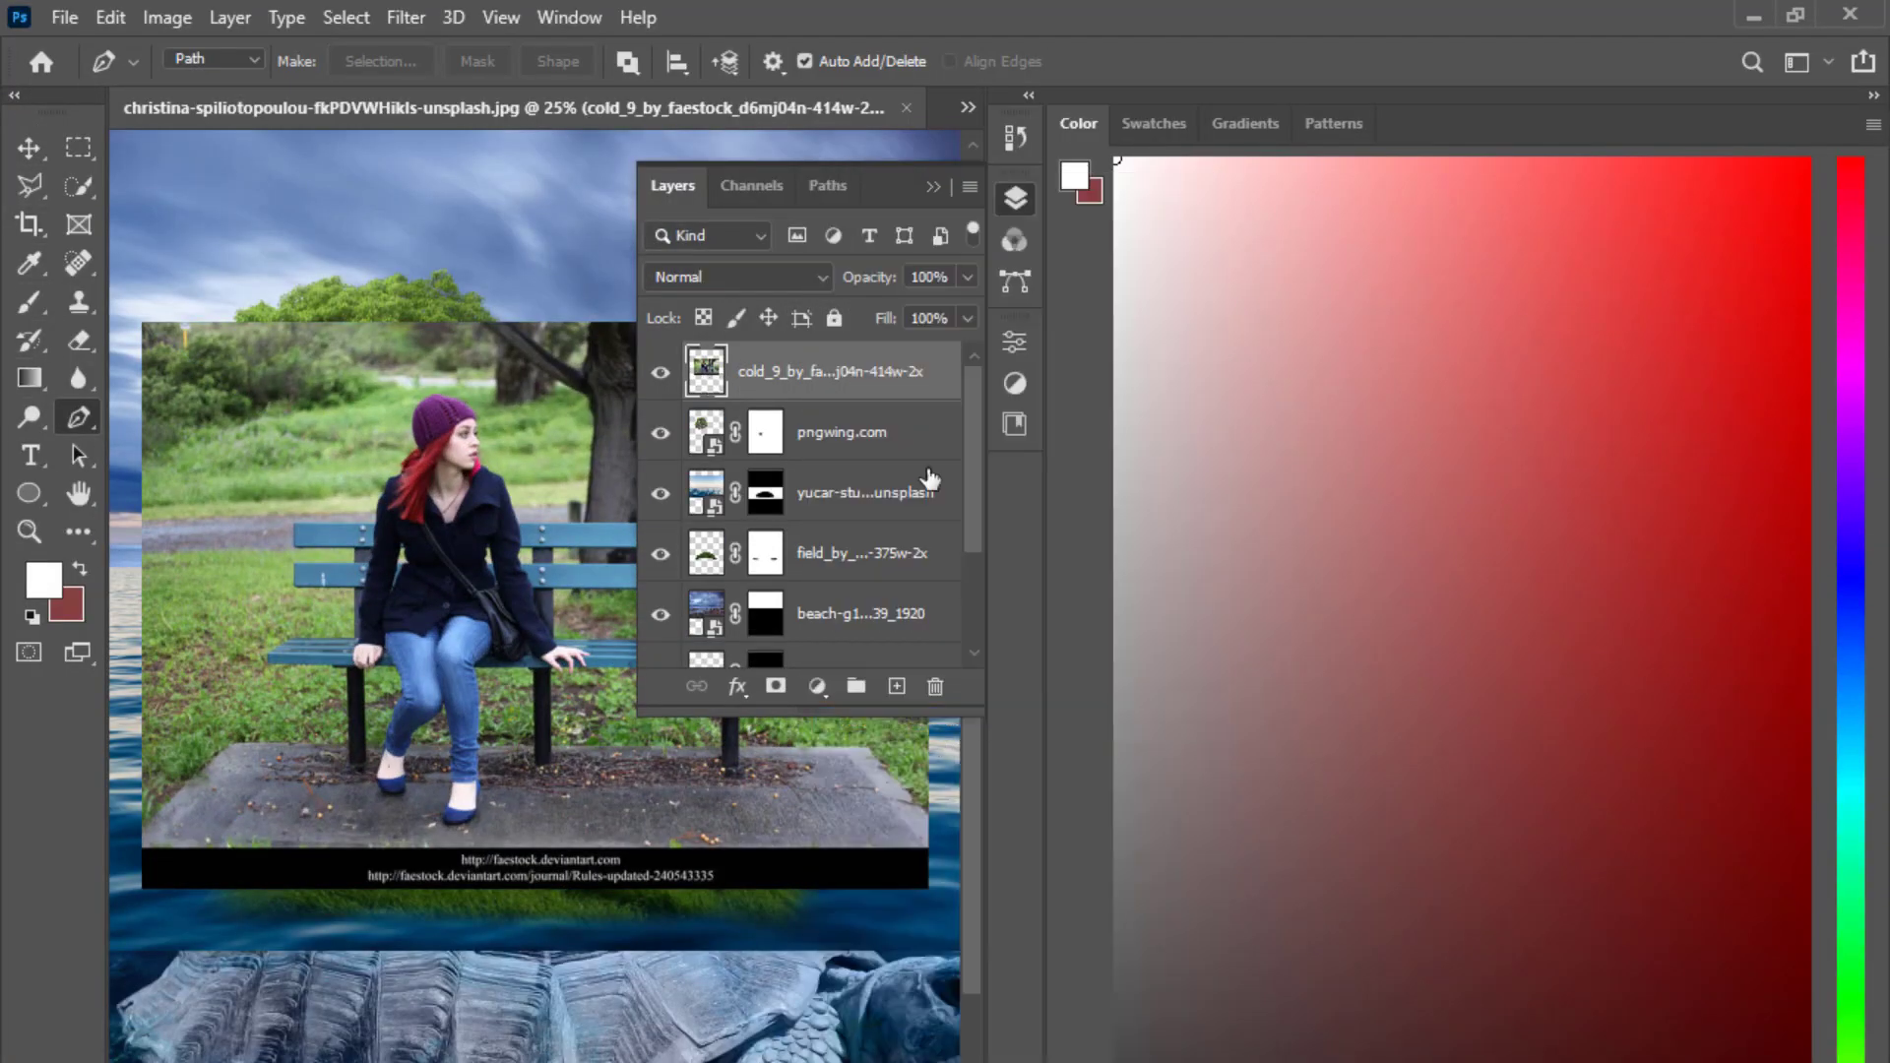
click(933, 187)
key(ctrl+plus)
key(ctrl+plus)
key(ctrl+plus)
drag(388, 583, 776, 693)
click(473, 850)
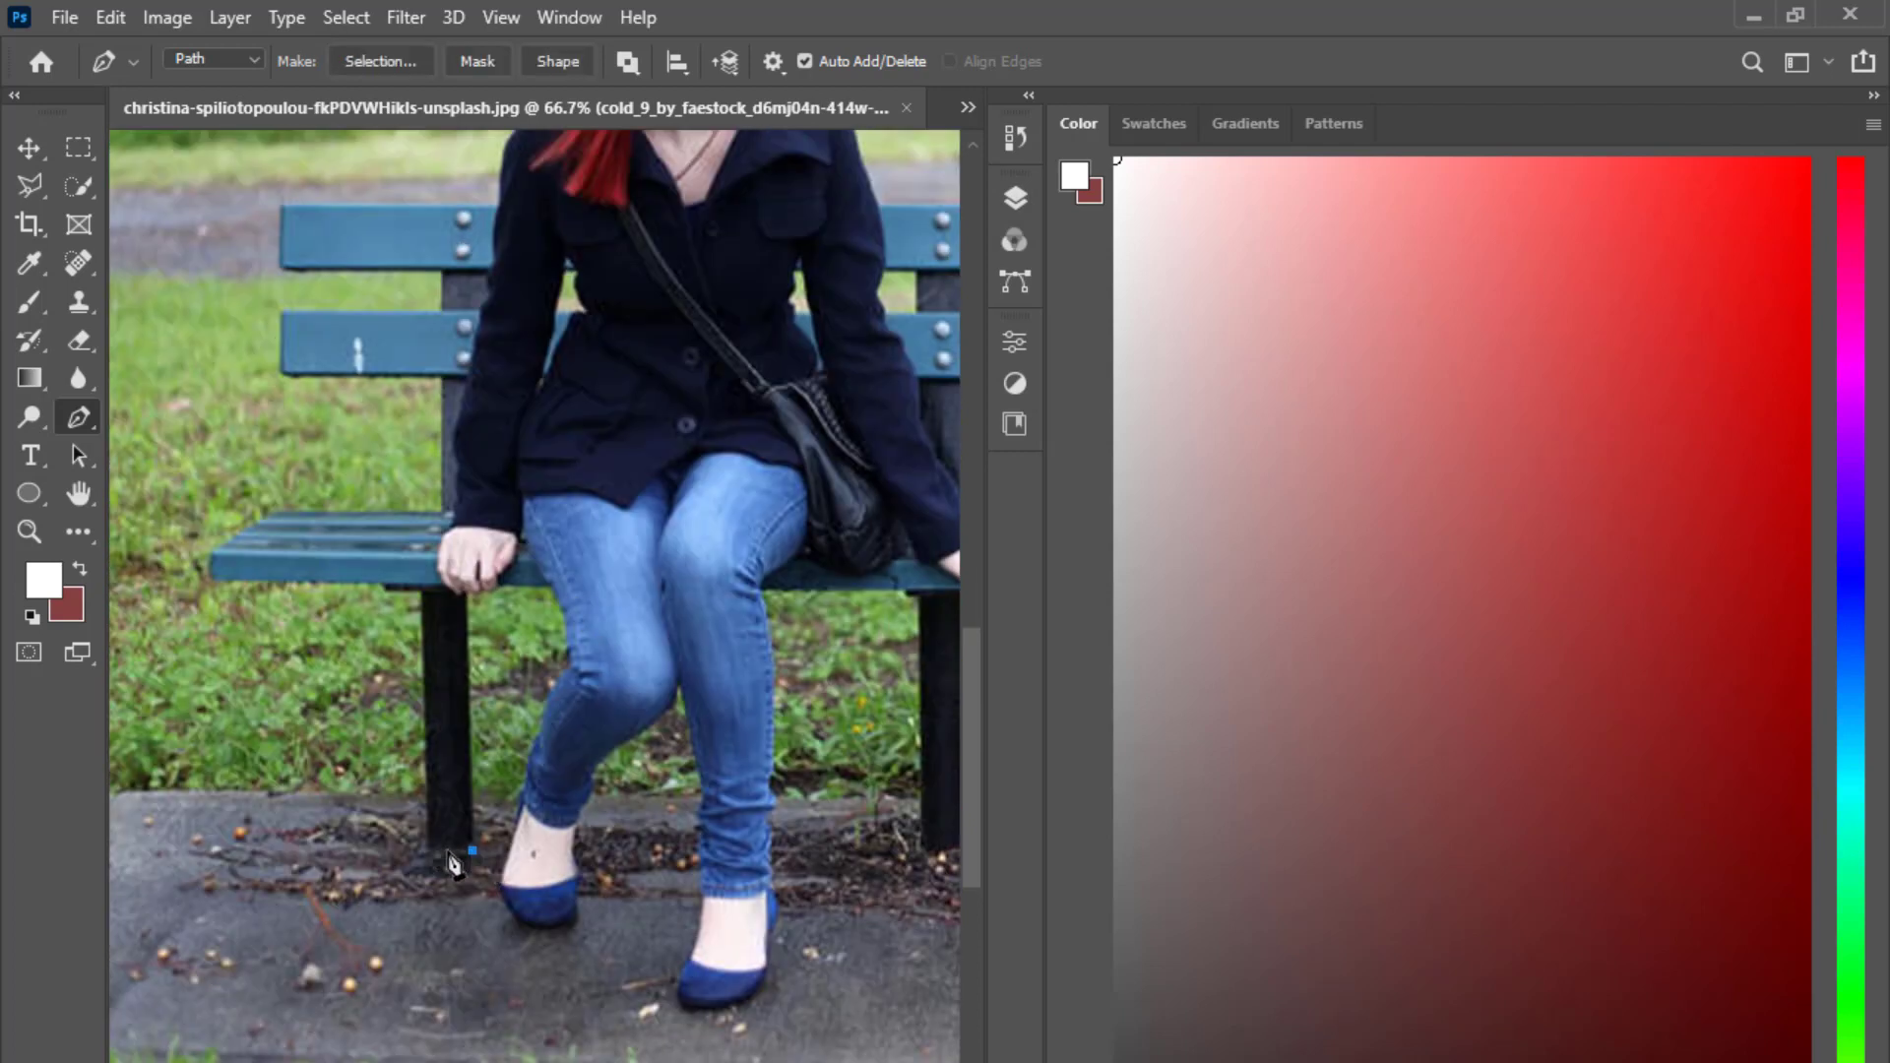
click(425, 594)
click(384, 593)
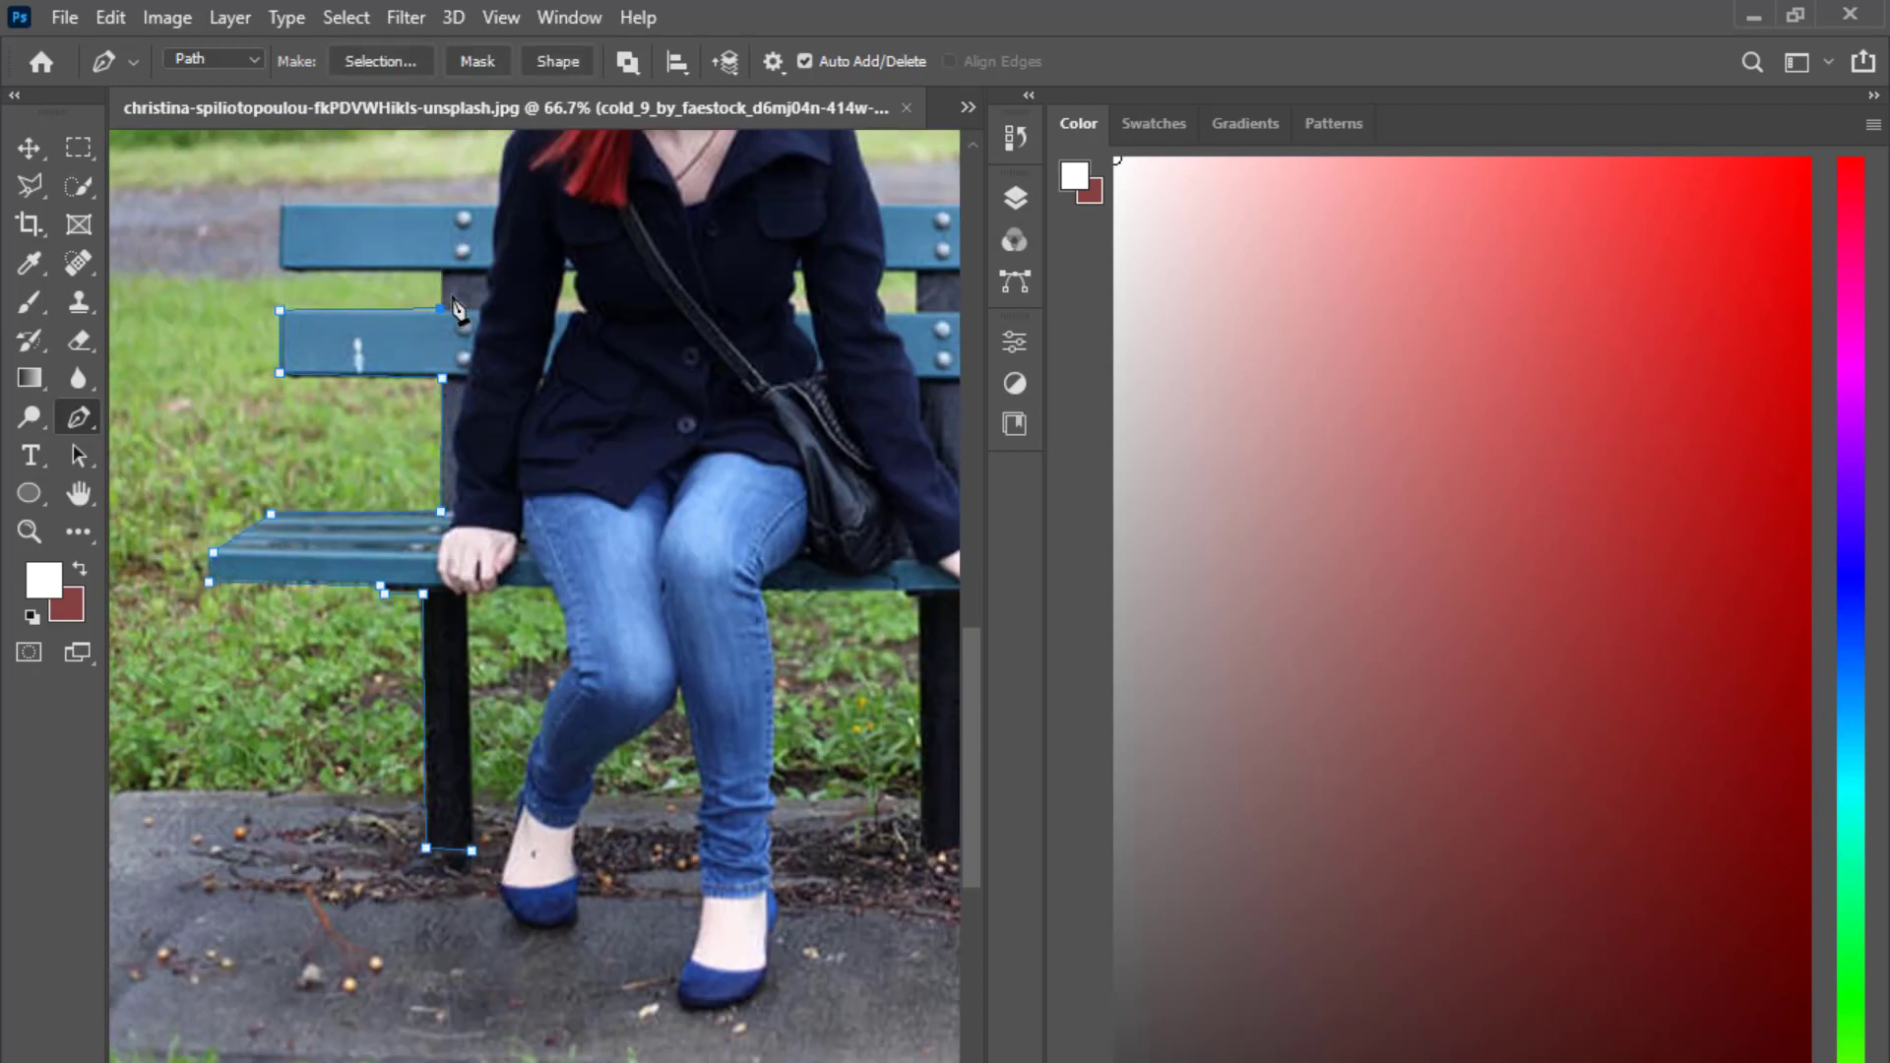
Continue the path from the upper backrest slat up the woman's coat sleeve and over her shoulder.
click(492, 208)
key(ctrl+plus)
key(ctrl+plus)
drag(443, 305, 600, 897)
drag(517, 860, 520, 832)
drag(600, 609, 609, 588)
drag(662, 576, 687, 566)
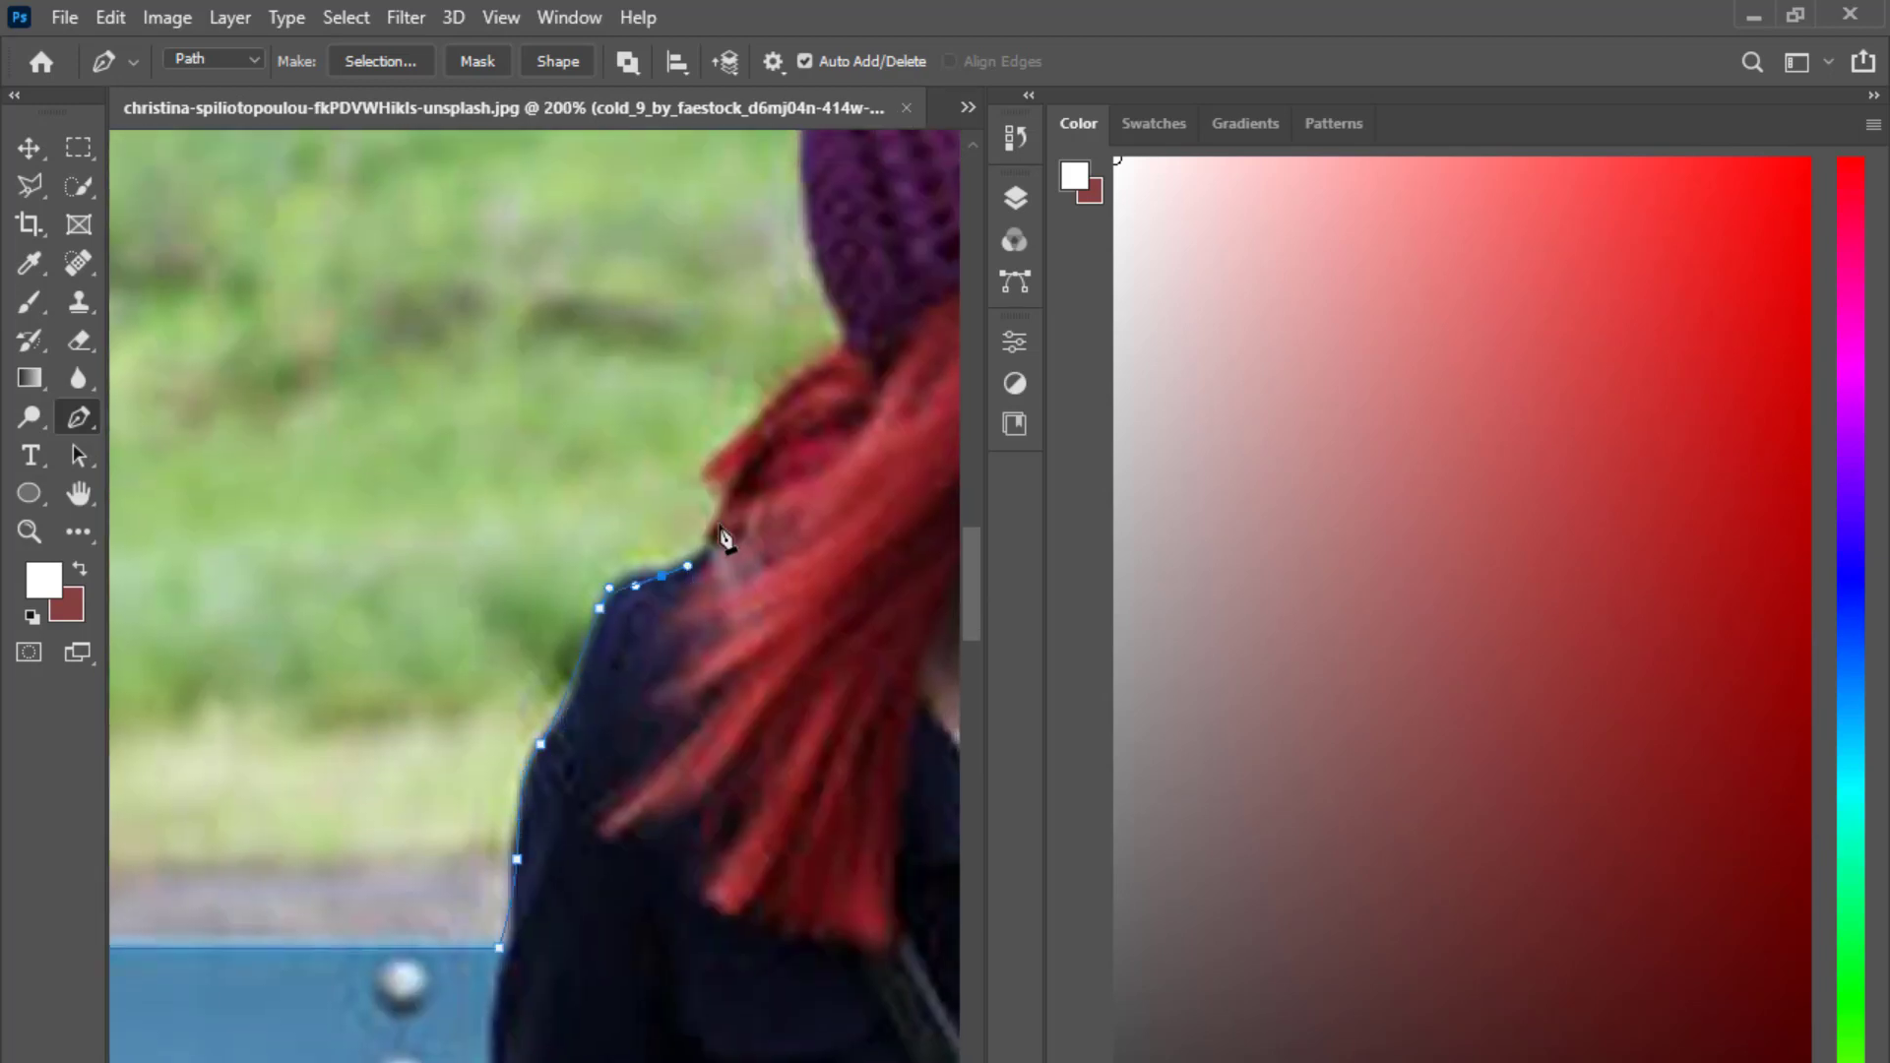
Continue the path around the back of the red hair and over the crown of the purple knitted hat.
click(748, 432)
click(809, 381)
click(842, 340)
drag(844, 345, 614, 836)
drag(579, 603, 601, 505)
drag(689, 435, 741, 402)
drag(806, 539, 515, 601)
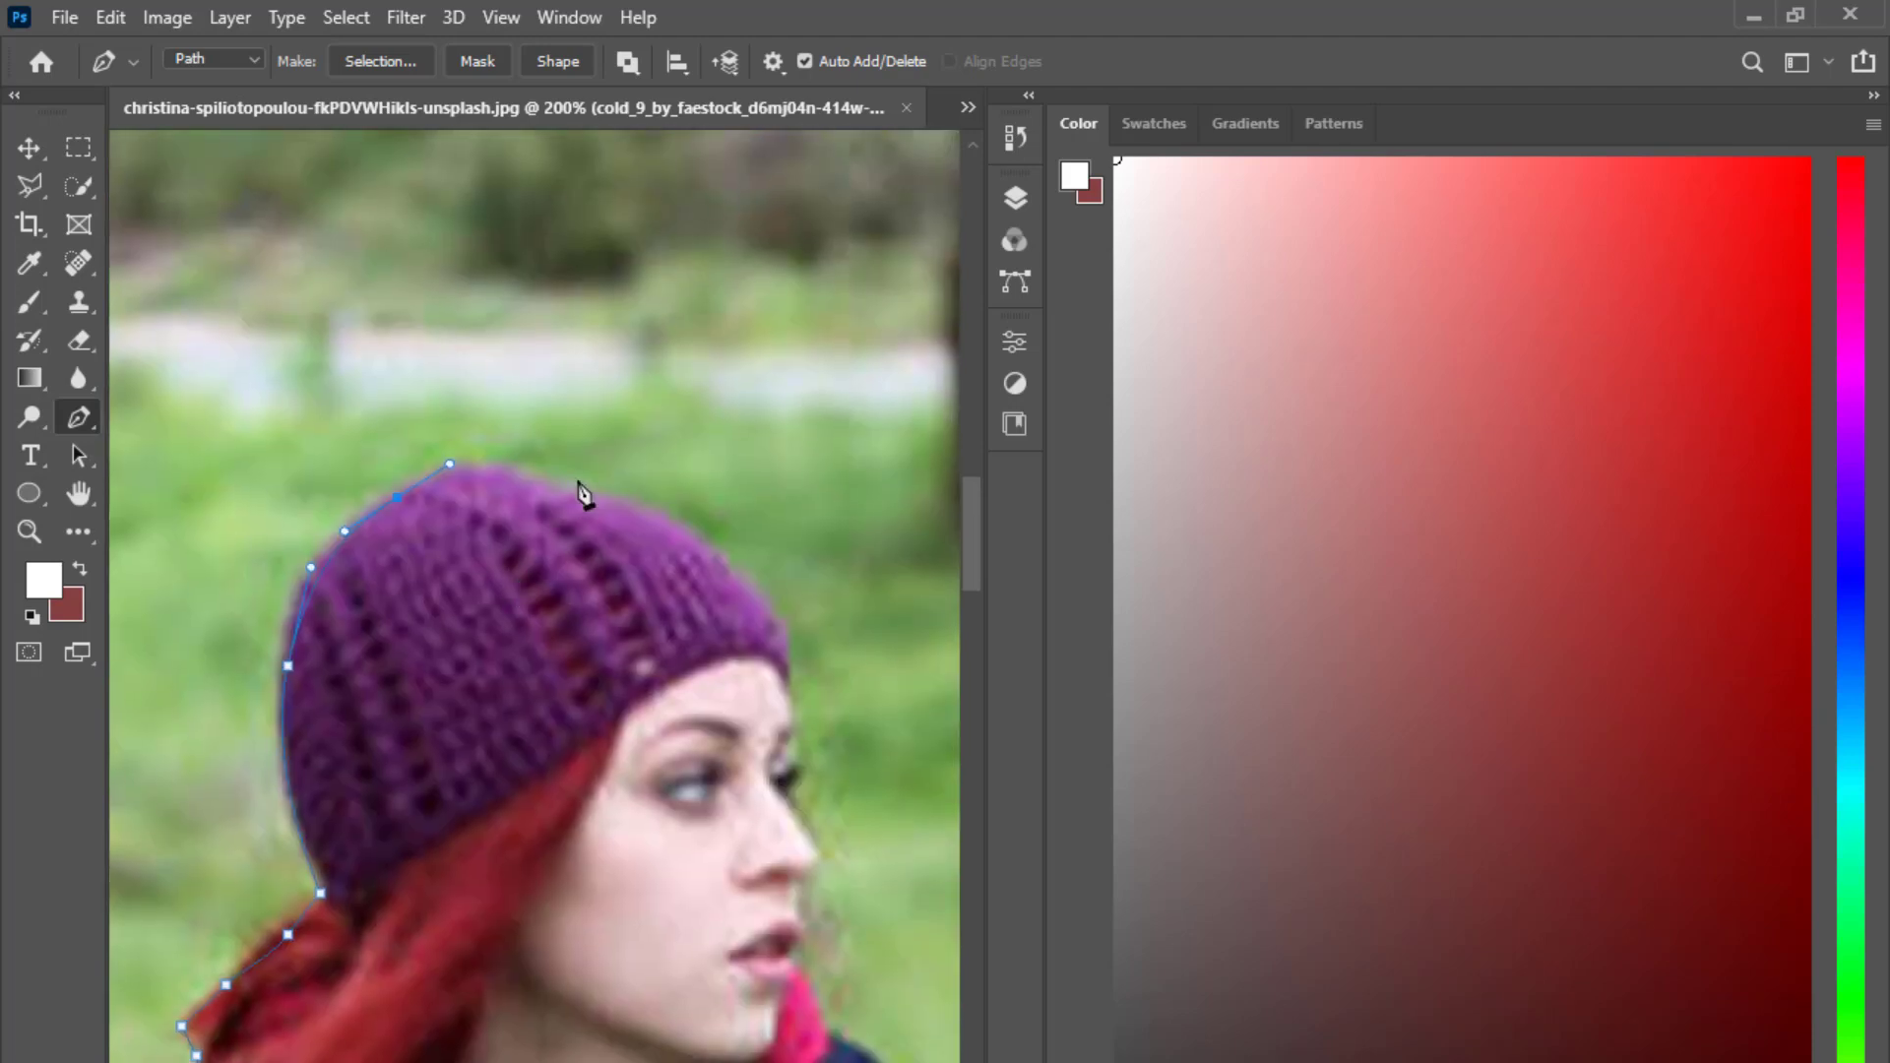
drag(560, 483, 624, 502)
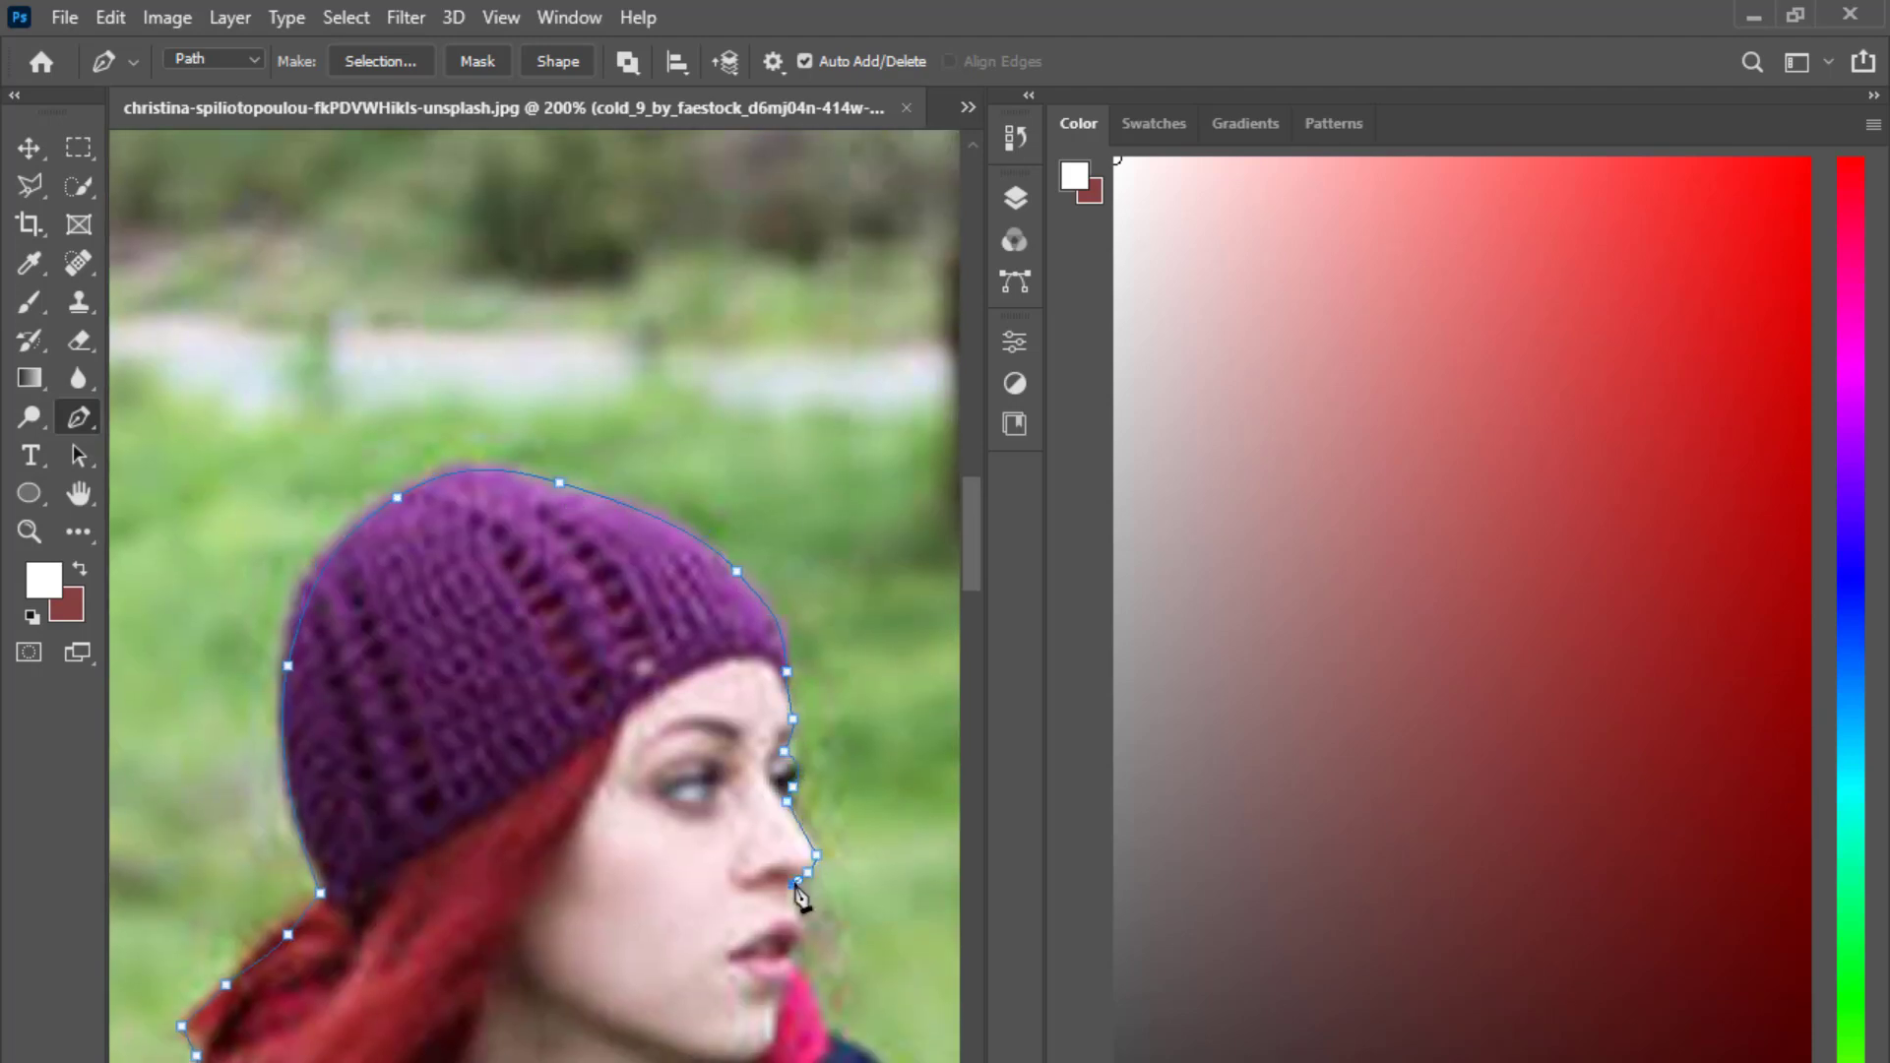
Trace the woman's face profile down to the chin, then along the scarf and coat collar to the shoulder.
click(793, 950)
click(790, 961)
click(798, 973)
drag(663, 806, 376, 438)
click(536, 656)
drag(575, 682, 608, 713)
Continue the path down the coat sleeve and around the right end of the upper backrest slat to its support post.
drag(760, 785, 675, 549)
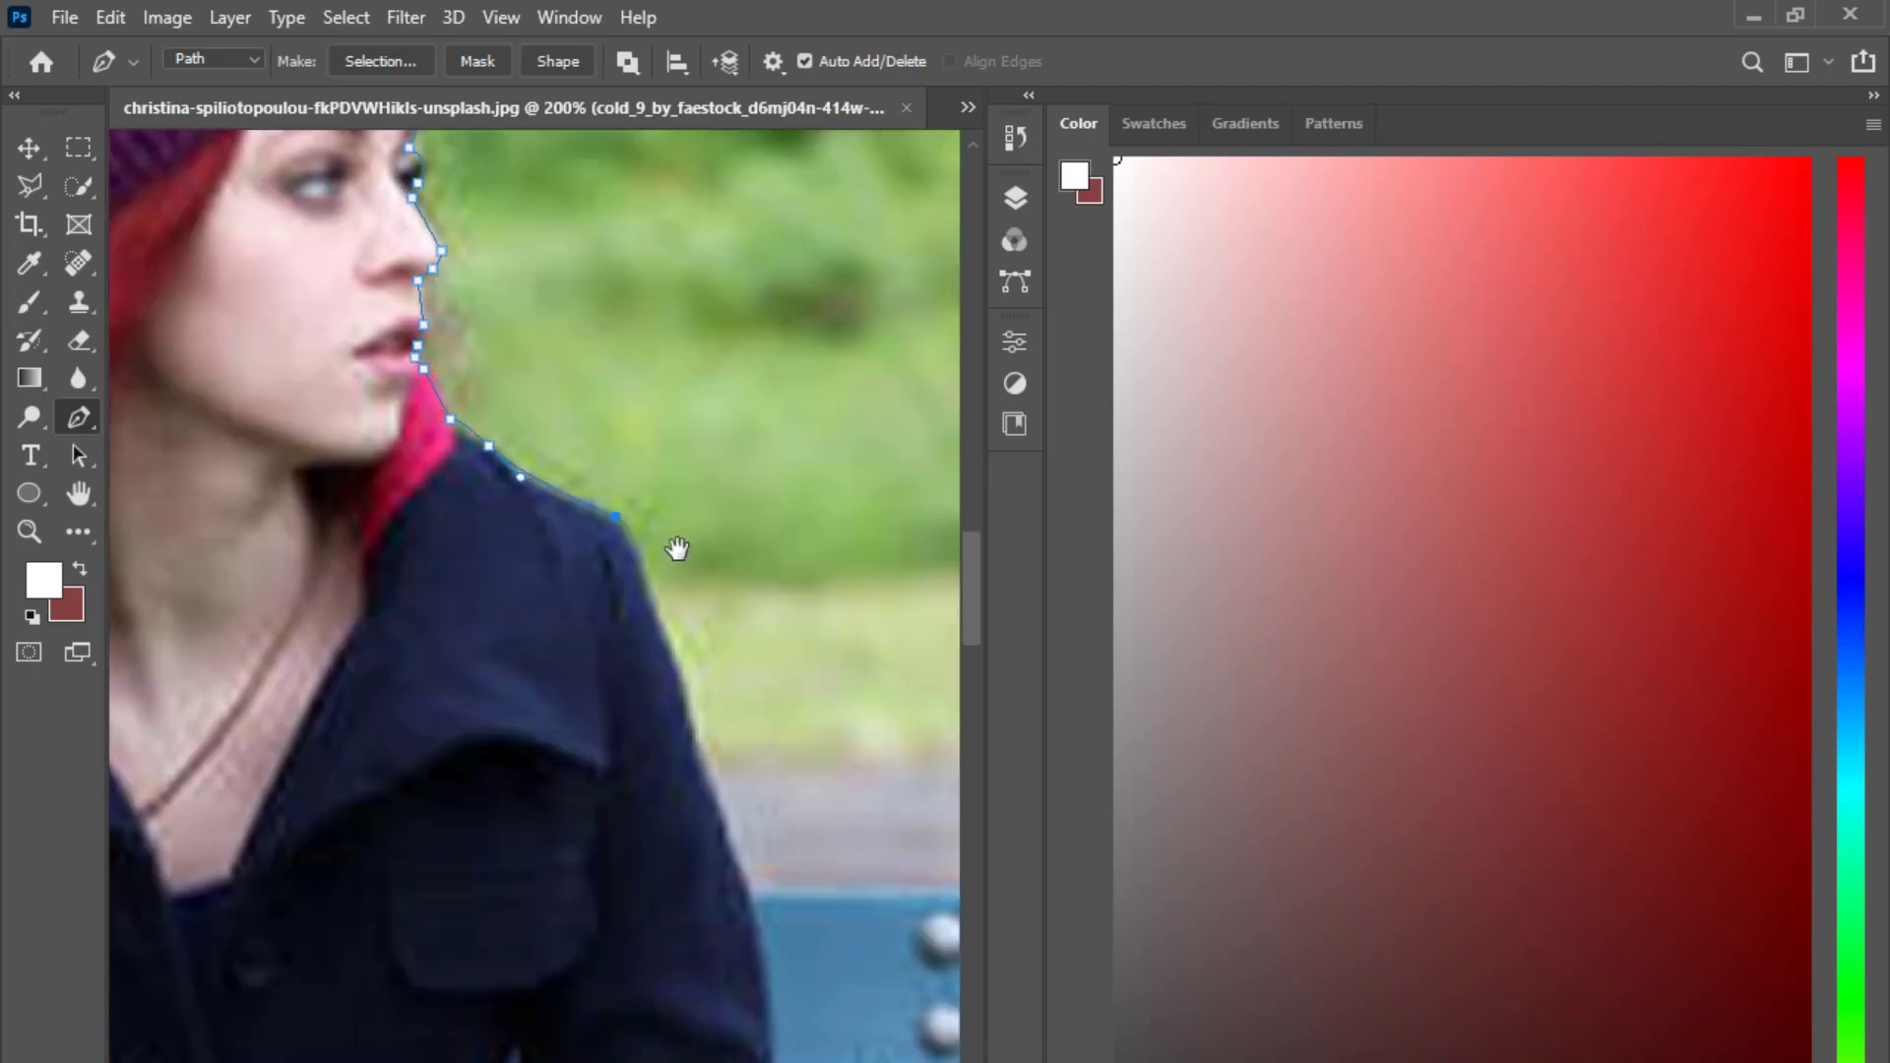
drag(813, 912, 725, 604)
drag(837, 655, 452, 646)
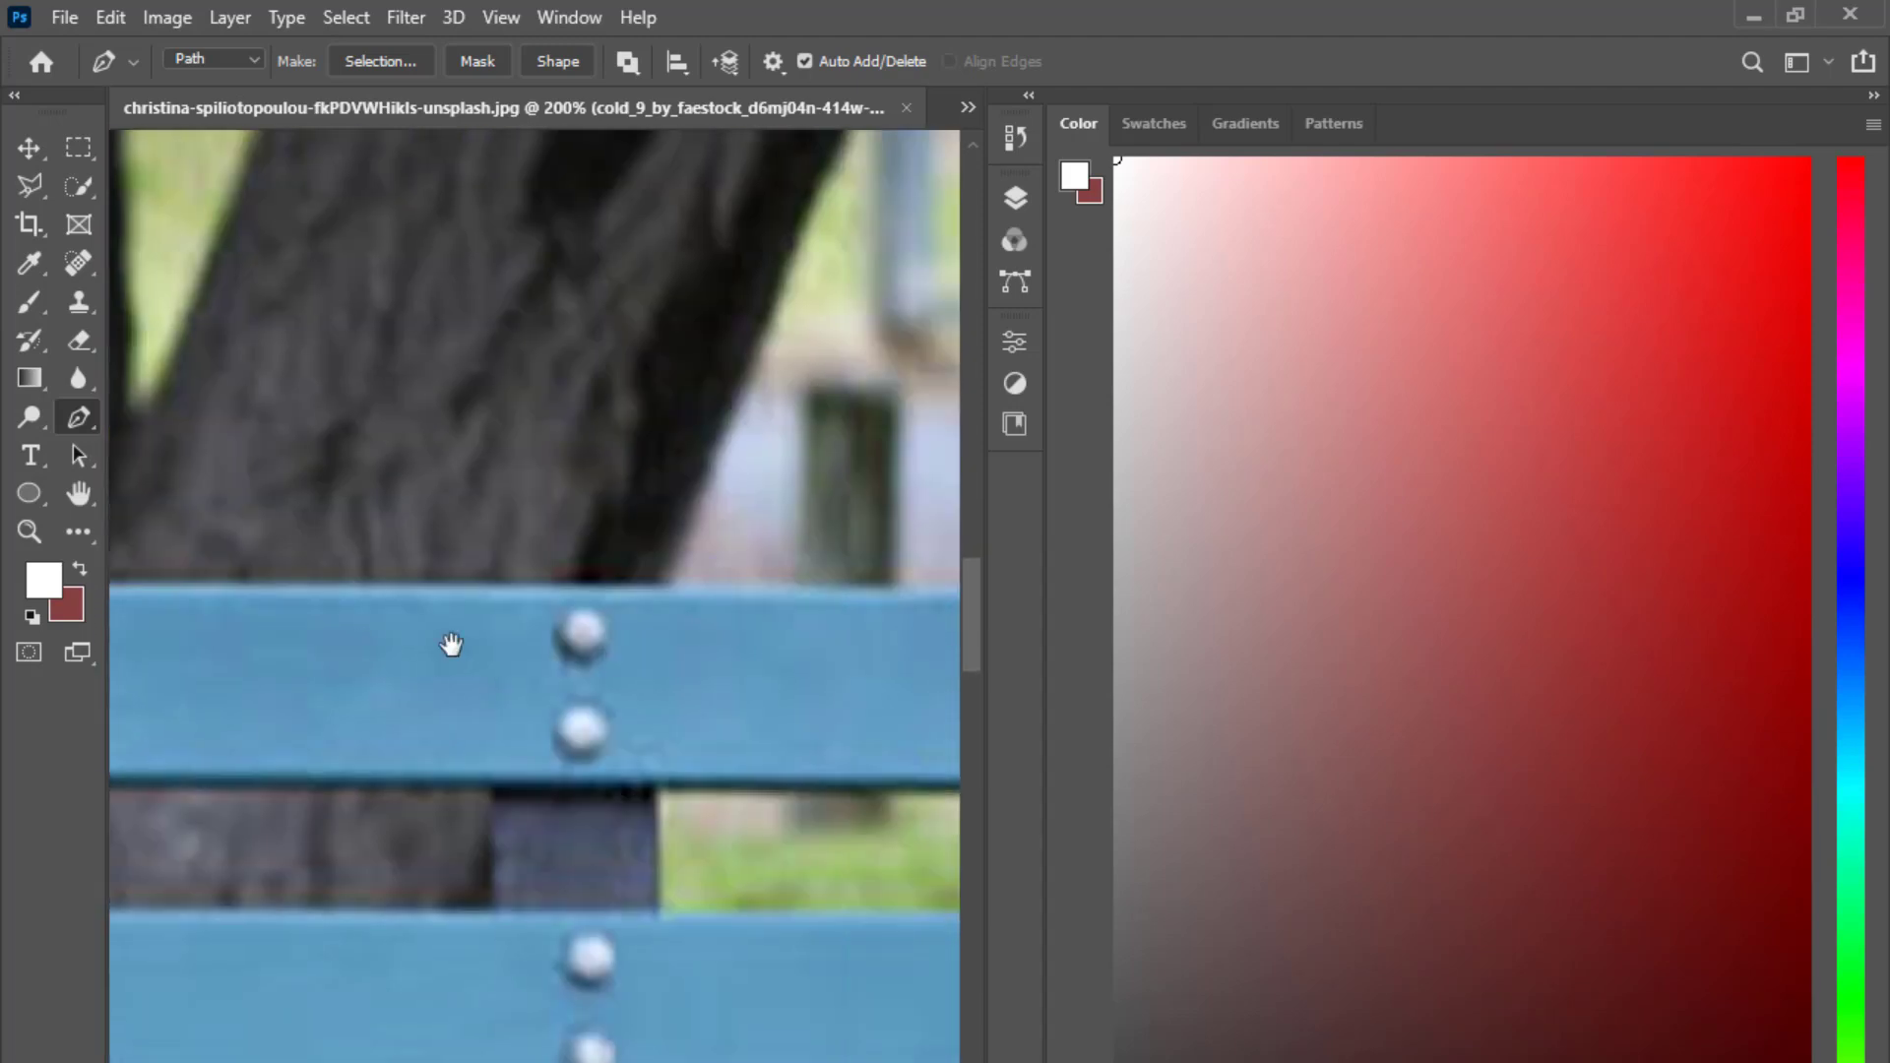
click(819, 591)
drag(906, 633, 673, 643)
click(523, 601)
click(518, 797)
drag(522, 804, 863, 737)
drag(358, 794, 543, 802)
click(549, 749)
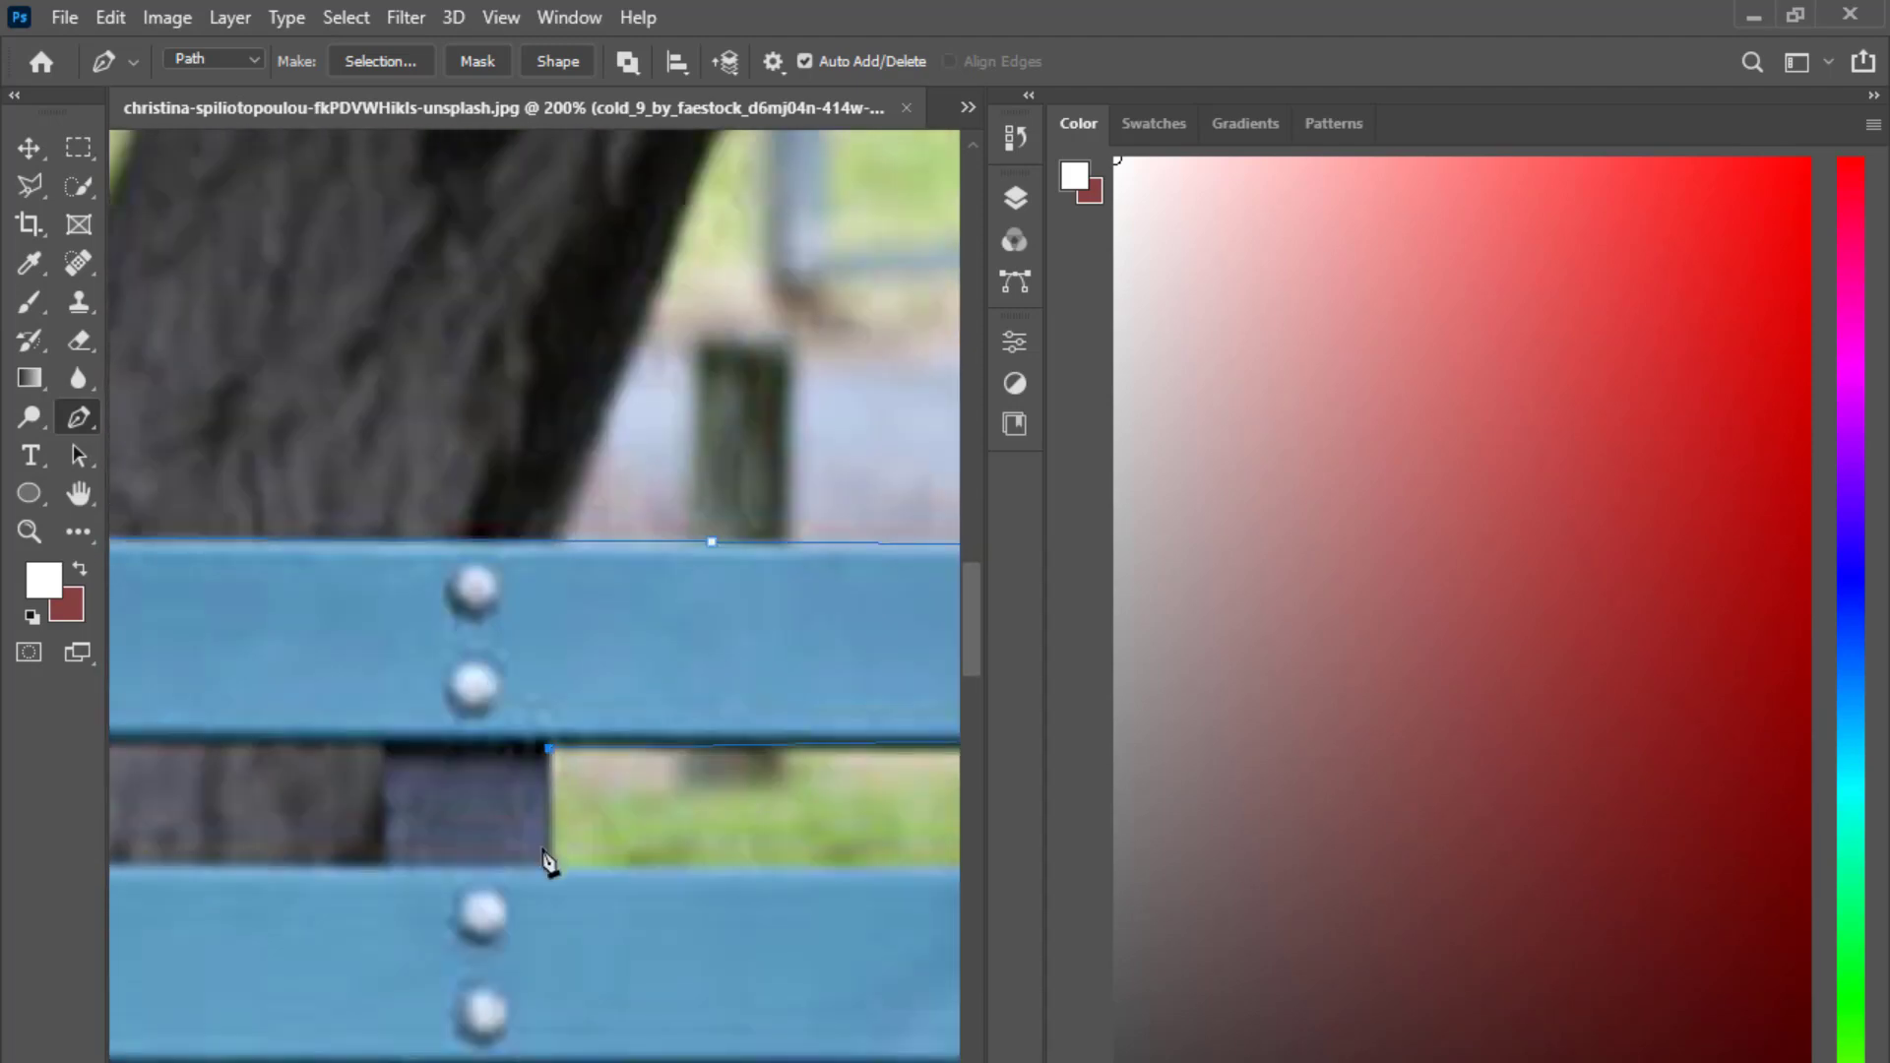
Trace the short post section and the right end of the lower backrest slat back to the support post.
click(553, 870)
drag(561, 872, 223, 821)
click(707, 824)
drag(724, 835, 768, 559)
click(762, 728)
drag(739, 742, 709, 744)
click(266, 742)
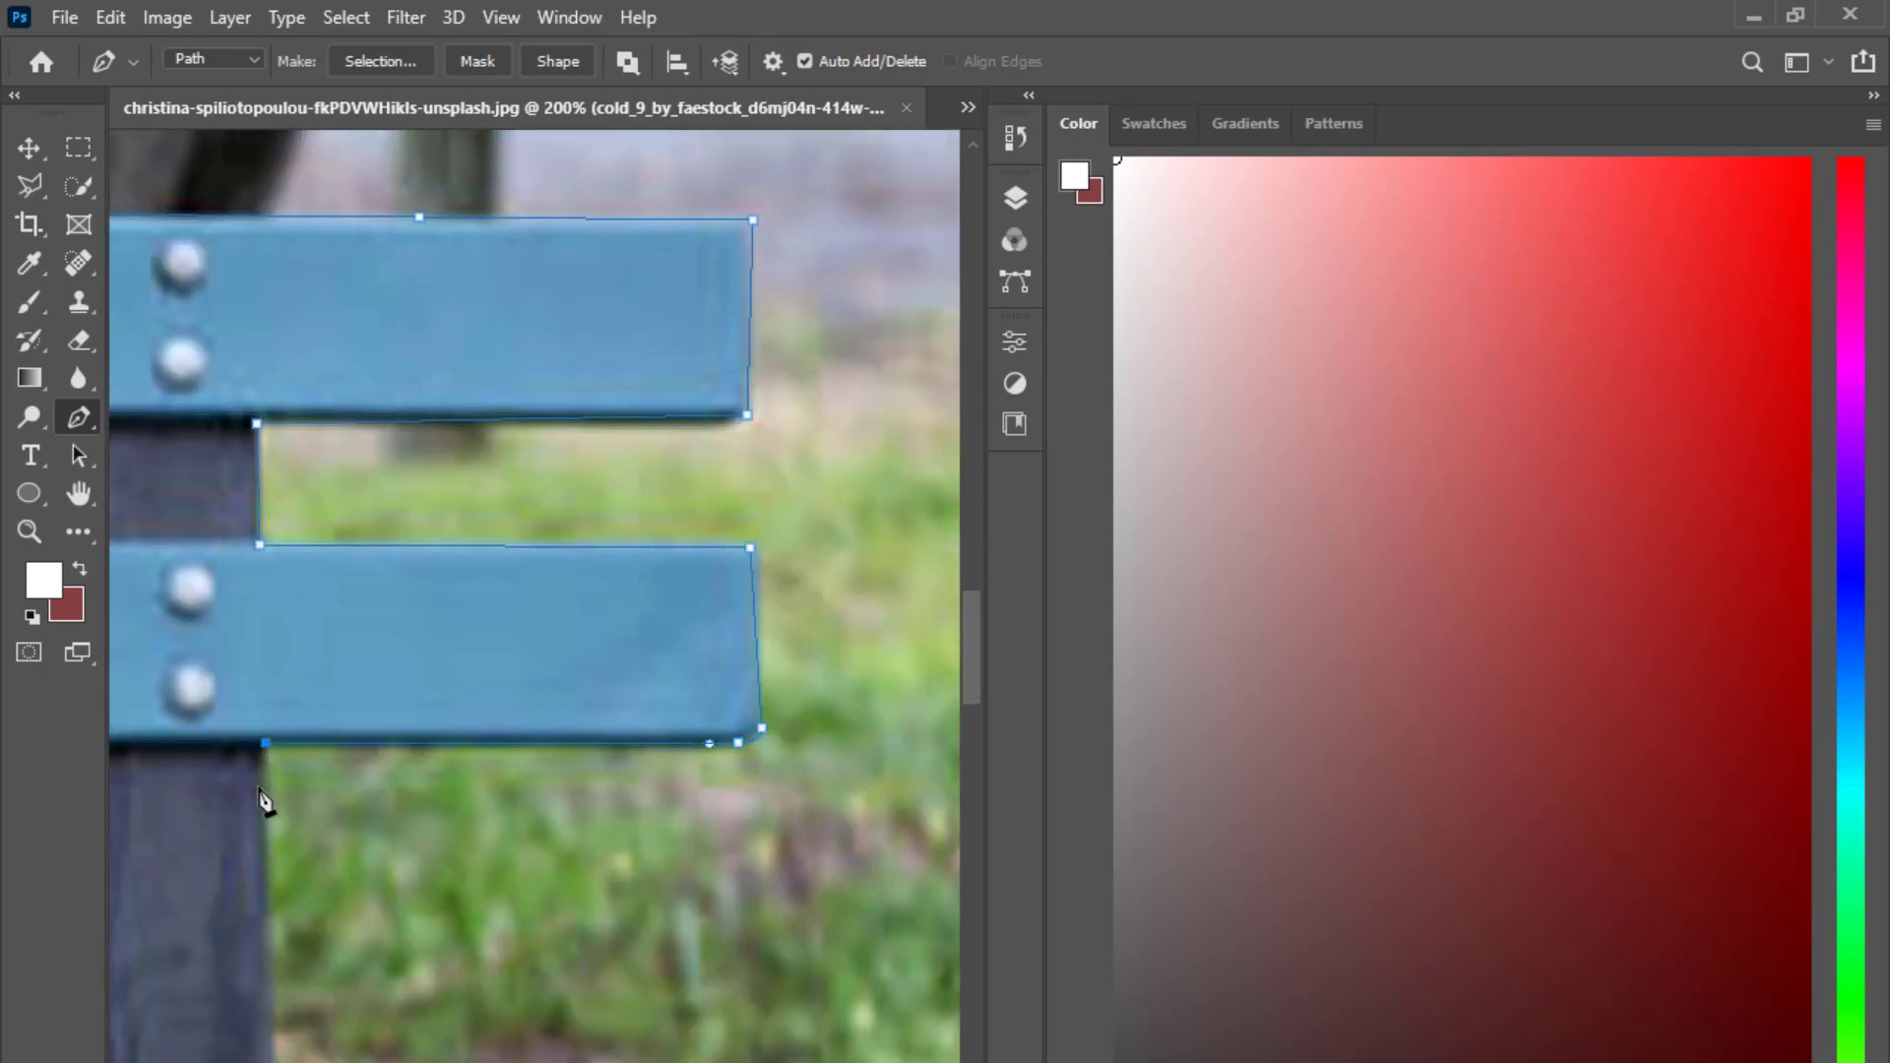
Continue the path down the support post, around the right end of the seat and onto the right bench leg's bracket.
drag(787, 1062, 542, 642)
click(679, 872)
click(679, 929)
drag(574, 972, 909, 945)
click(483, 930)
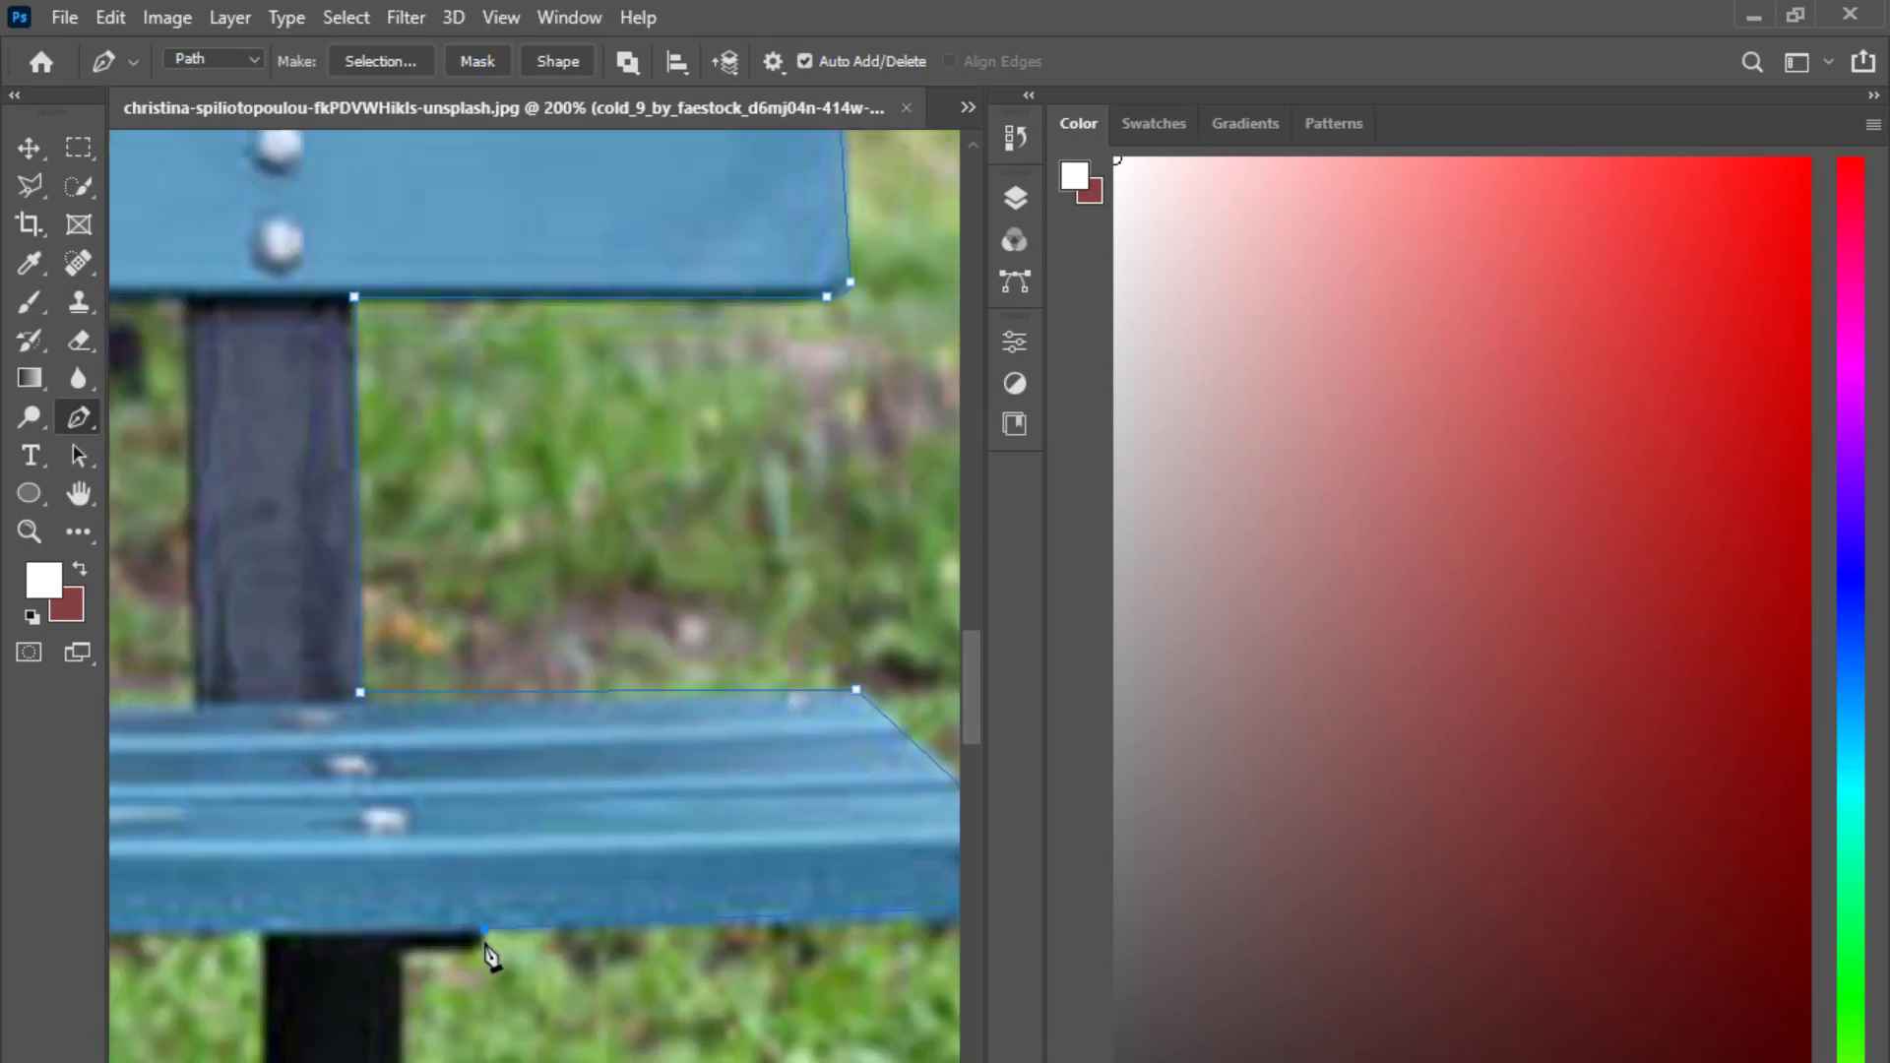
click(482, 947)
click(404, 955)
Trace around the right bench leg and continue along the underside of the seat.
drag(508, 942, 693, 405)
click(579, 998)
click(448, 999)
drag(456, 431, 797, 566)
click(793, 536)
drag(616, 614, 931, 699)
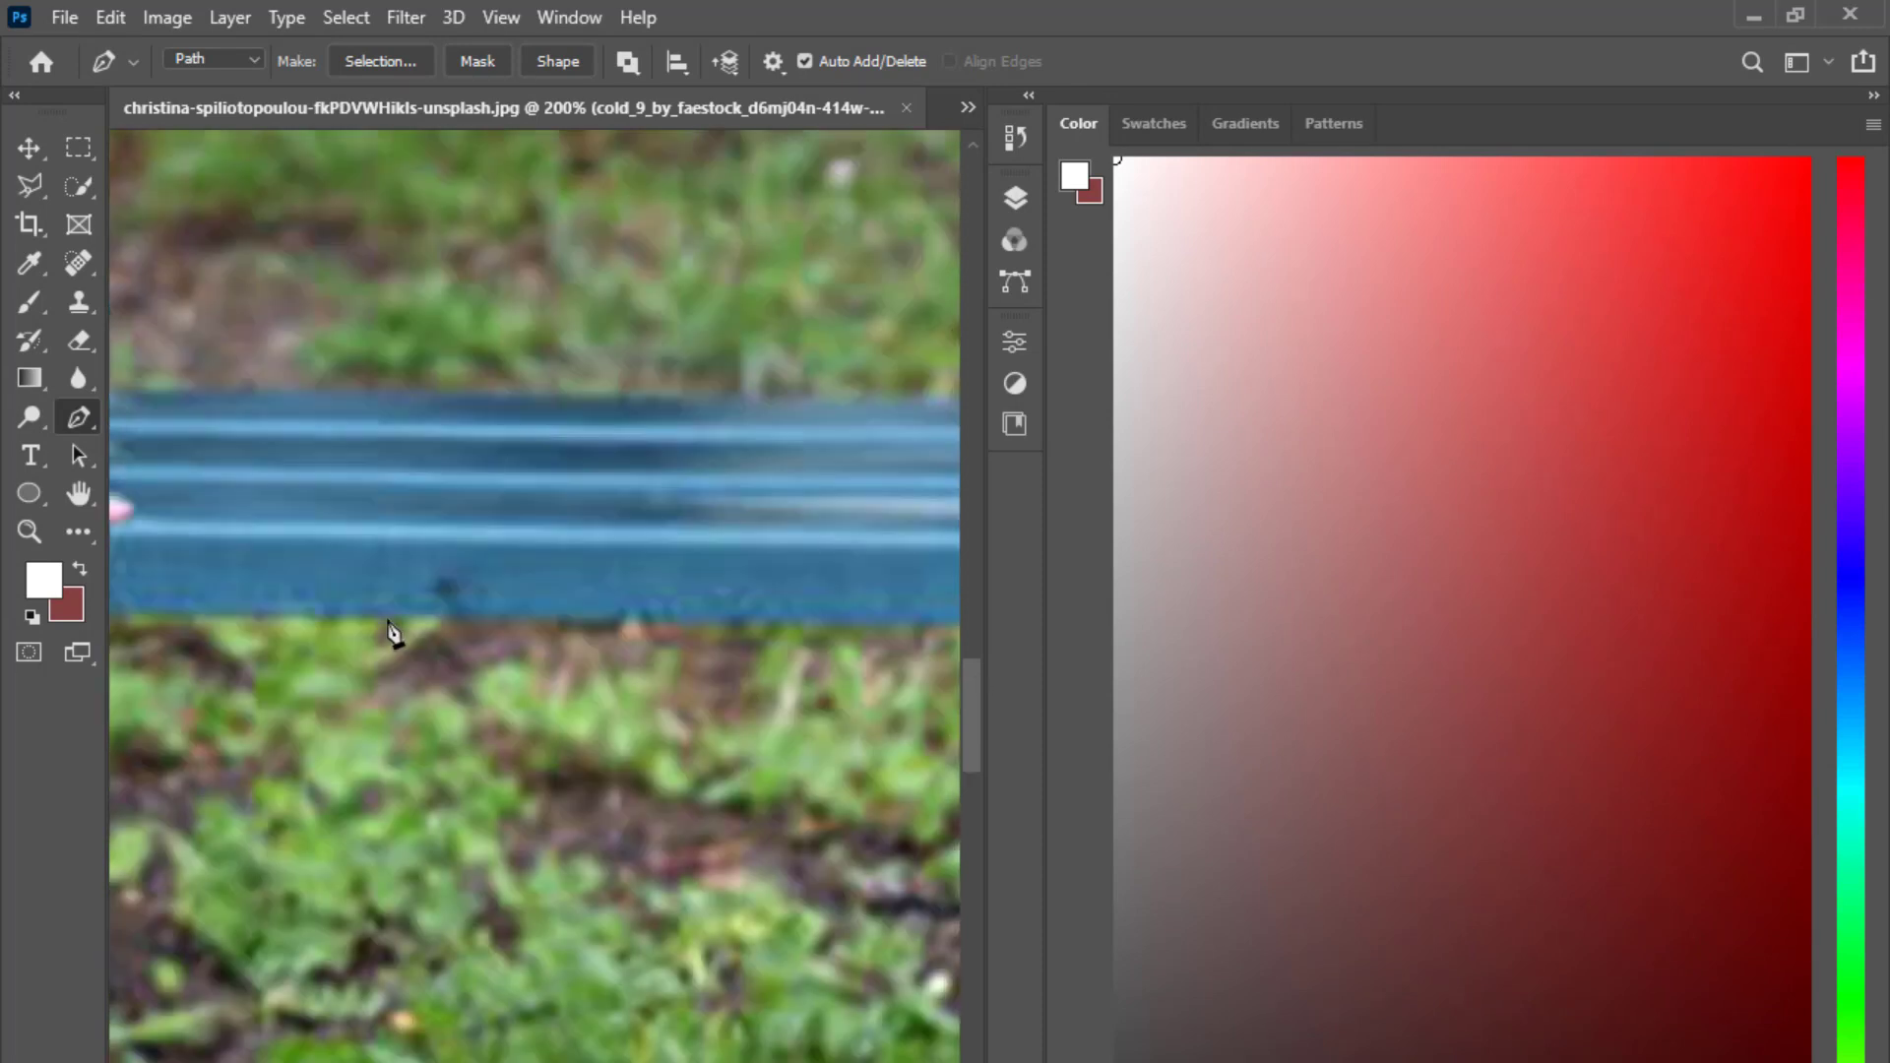
click(382, 616)
Trace the fingers overhanging the seat edge, then both sides of the middle bench leg up to its bracket.
drag(391, 626, 894, 682)
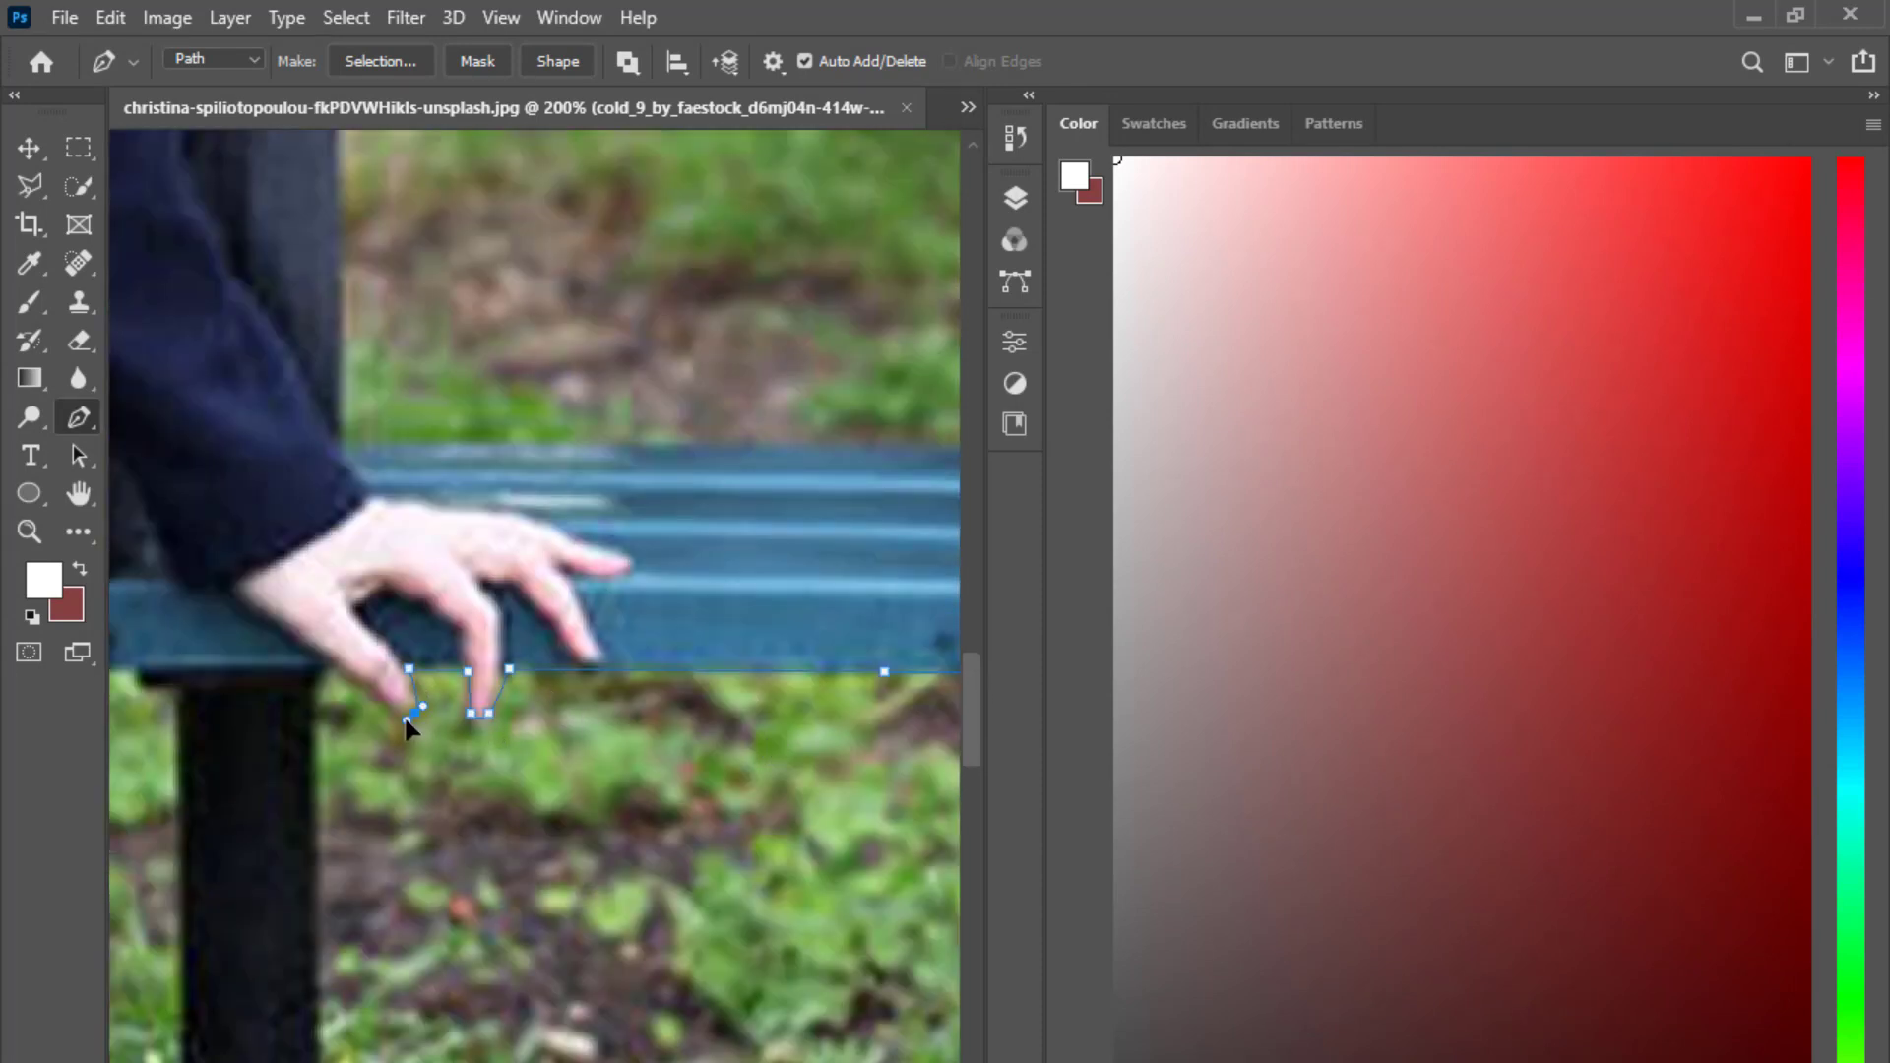
click(315, 689)
drag(324, 709, 458, 228)
click(460, 937)
click(322, 954)
drag(303, 269, 670, 498)
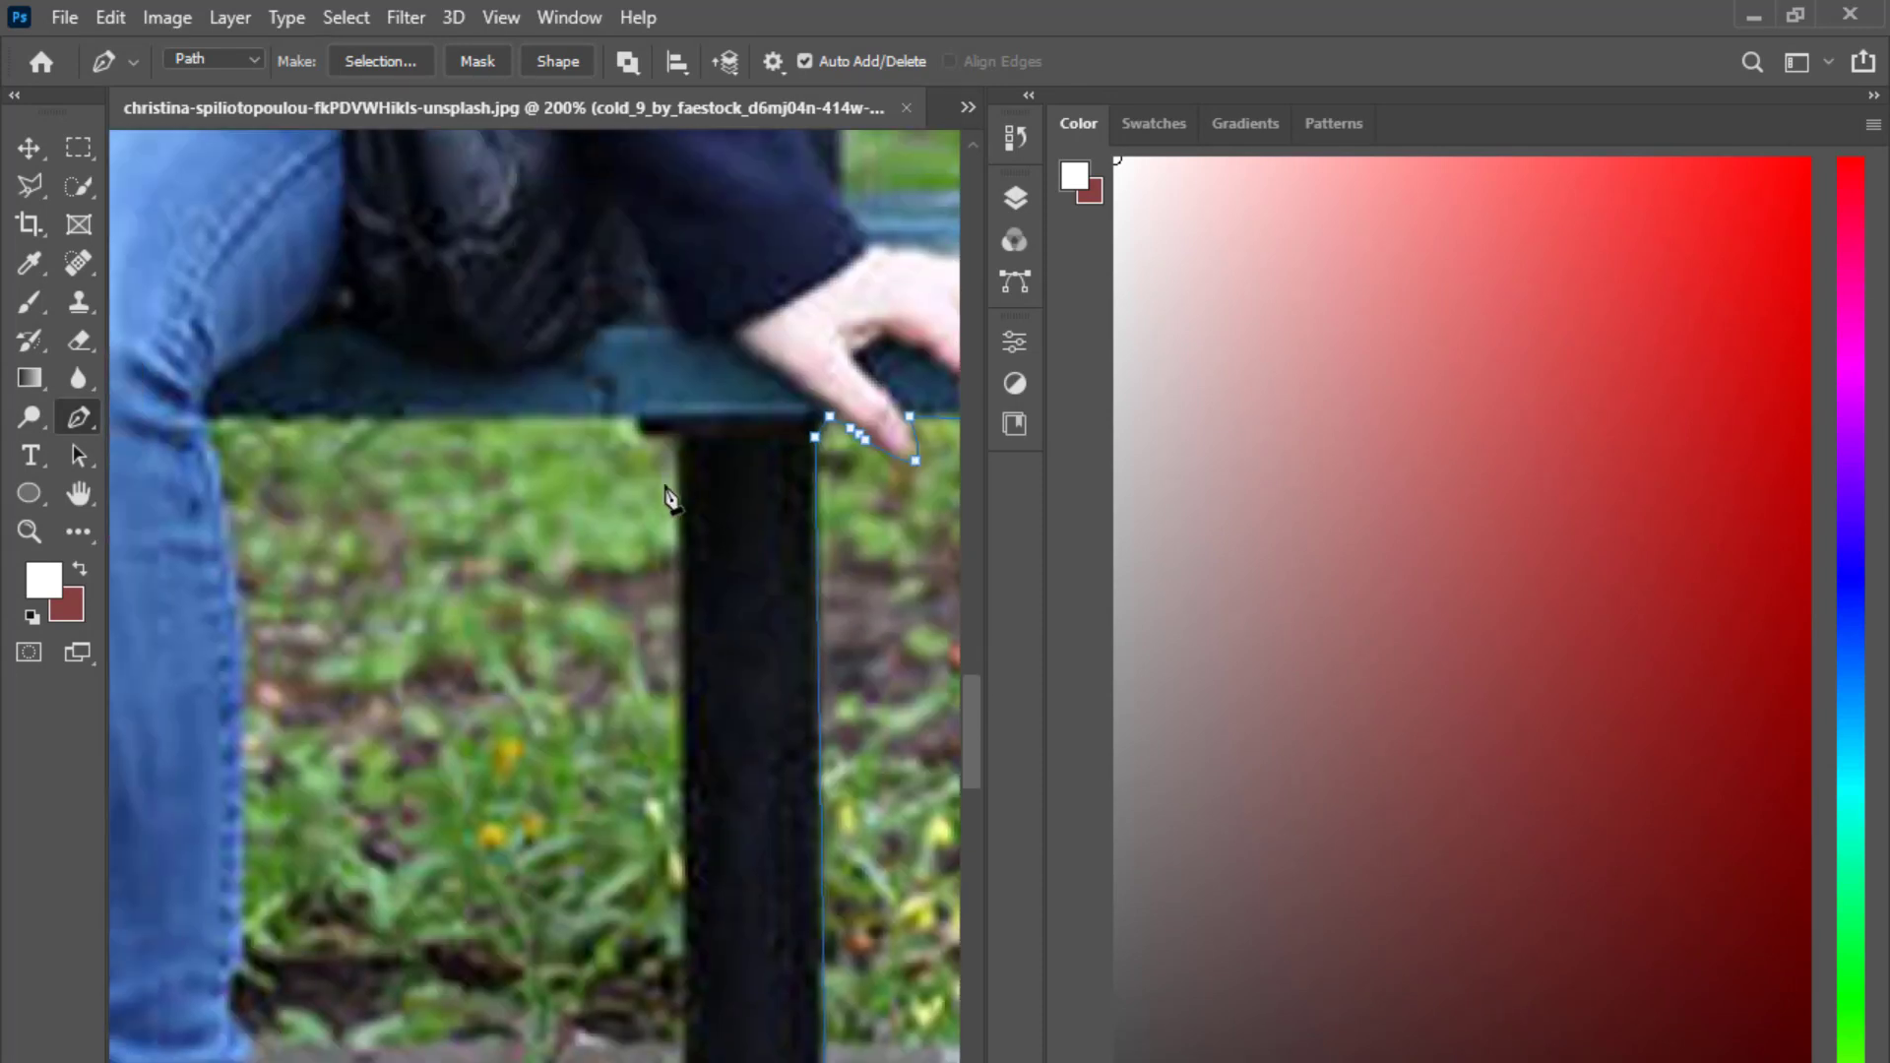
click(676, 440)
click(640, 436)
Continue the path along the seat's underside and down the outer edge of the woman's front leg to the shoe heel.
click(638, 420)
click(213, 416)
drag(233, 527, 436, 389)
drag(431, 407, 437, 489)
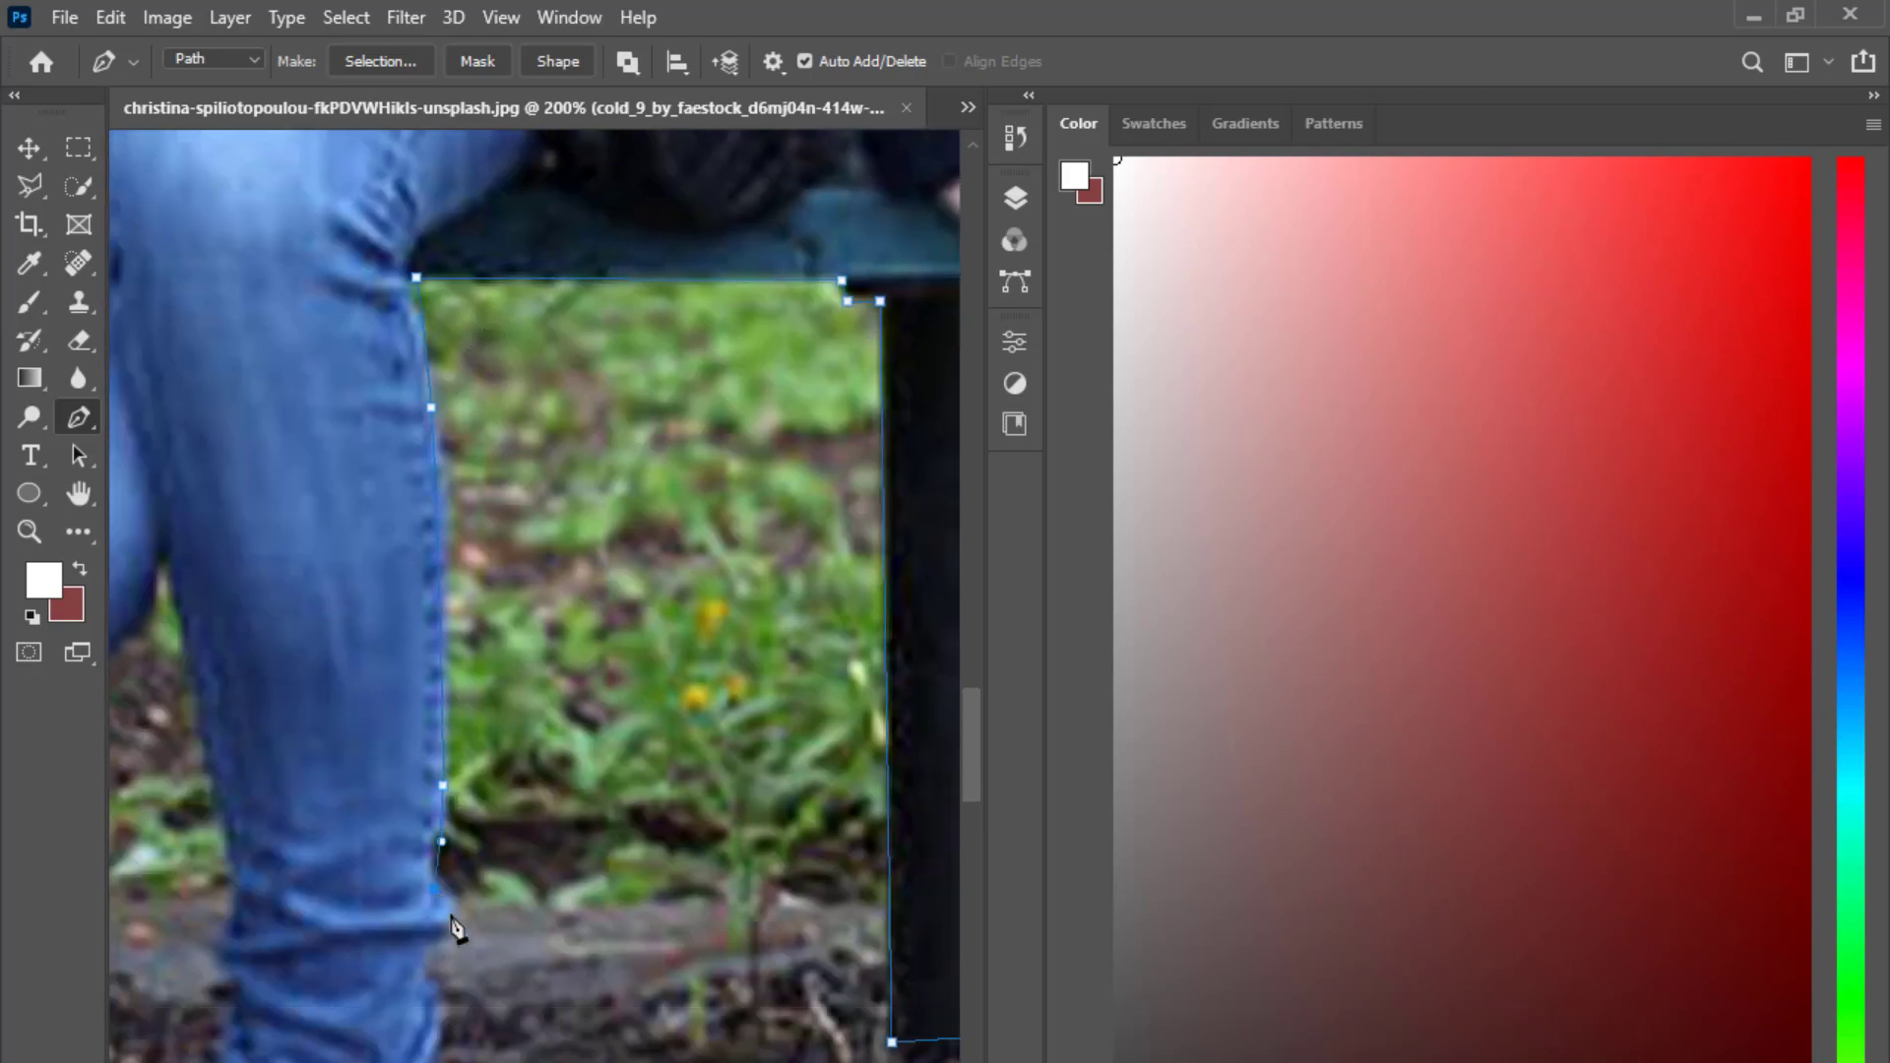
drag(458, 928, 598, 649)
click(624, 929)
click(609, 956)
click(593, 968)
Trace around the blue shoe on the front foot and up the bare ankle.
drag(751, 962, 814, 630)
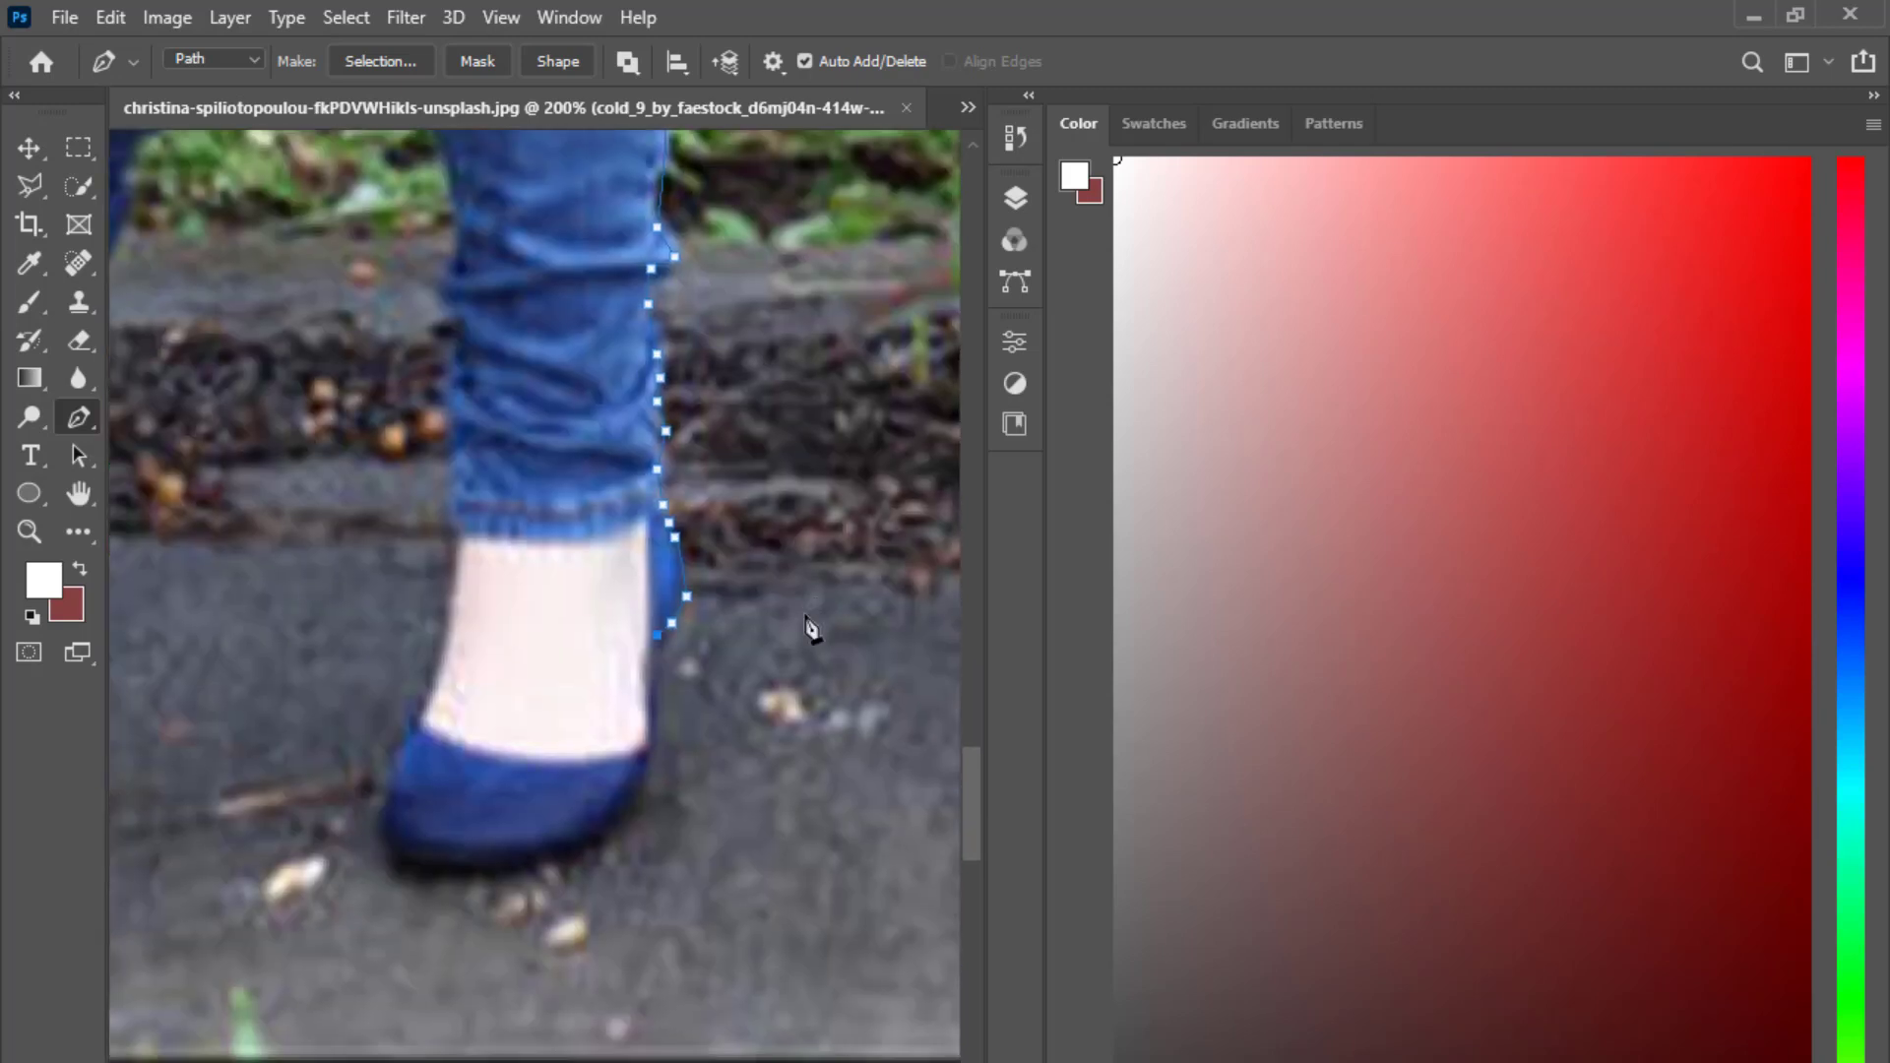
drag(653, 706, 646, 757)
drag(612, 818, 510, 864)
click(450, 868)
drag(416, 711, 423, 700)
drag(441, 650, 447, 621)
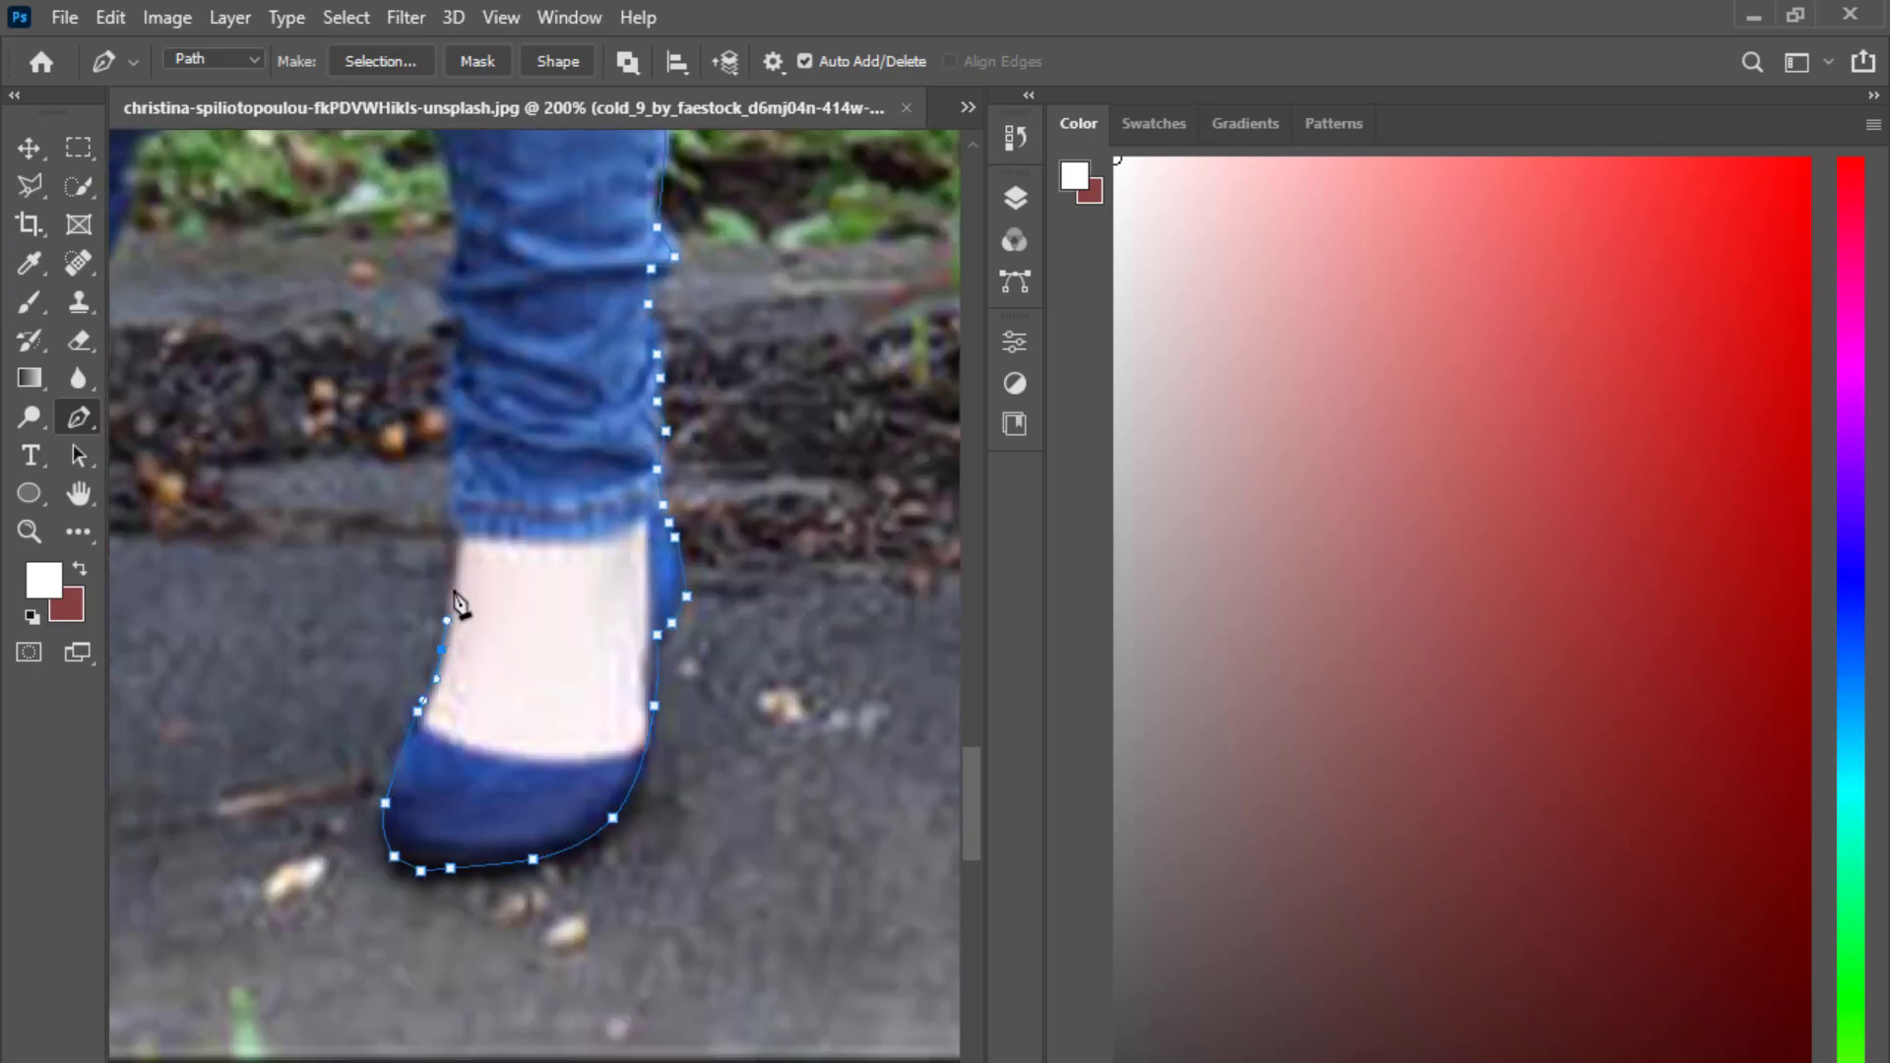
Continue the path up the inner edge of the front leg's jeans to the point where both legs meet.
drag(458, 310, 573, 753)
click(556, 739)
click(568, 683)
click(557, 576)
click(551, 559)
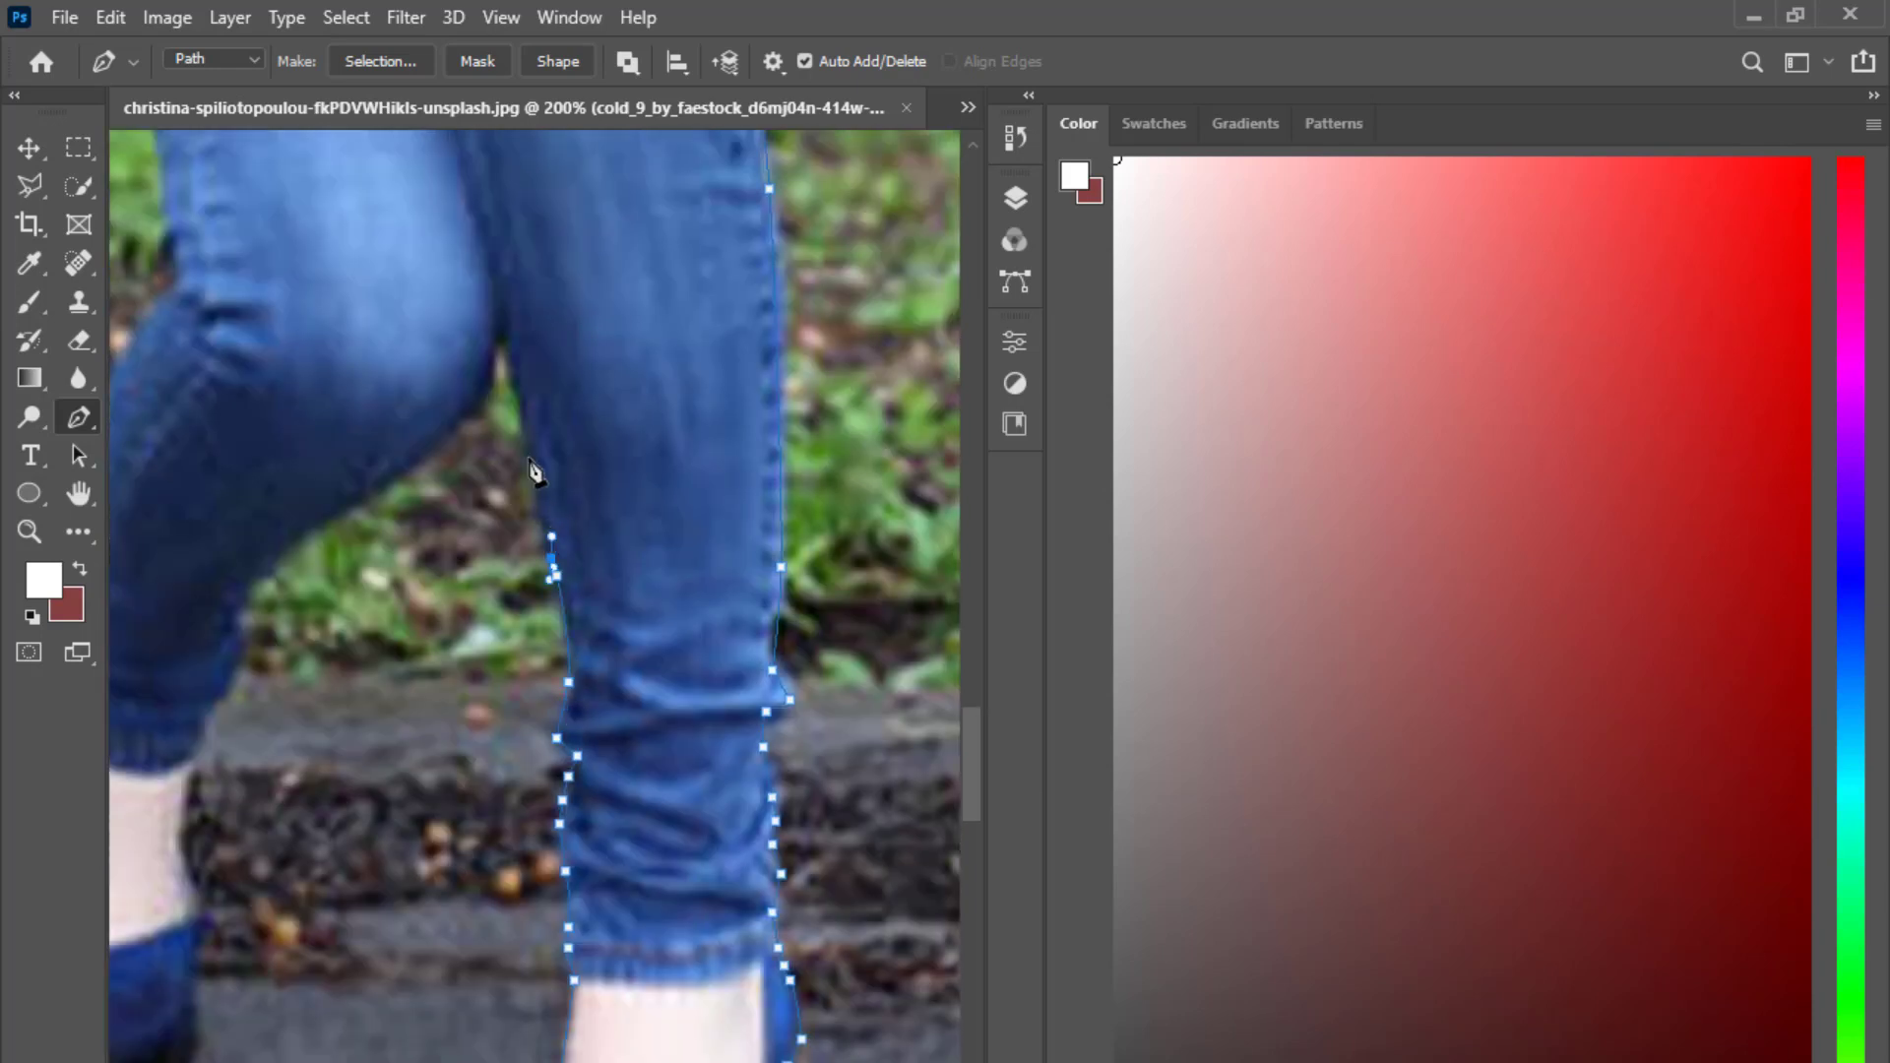
click(520, 431)
click(503, 349)
Trace the underside of the other leg from the meeting point down to the hem of its jeans.
click(488, 390)
click(312, 532)
click(261, 575)
click(240, 598)
click(235, 628)
click(231, 680)
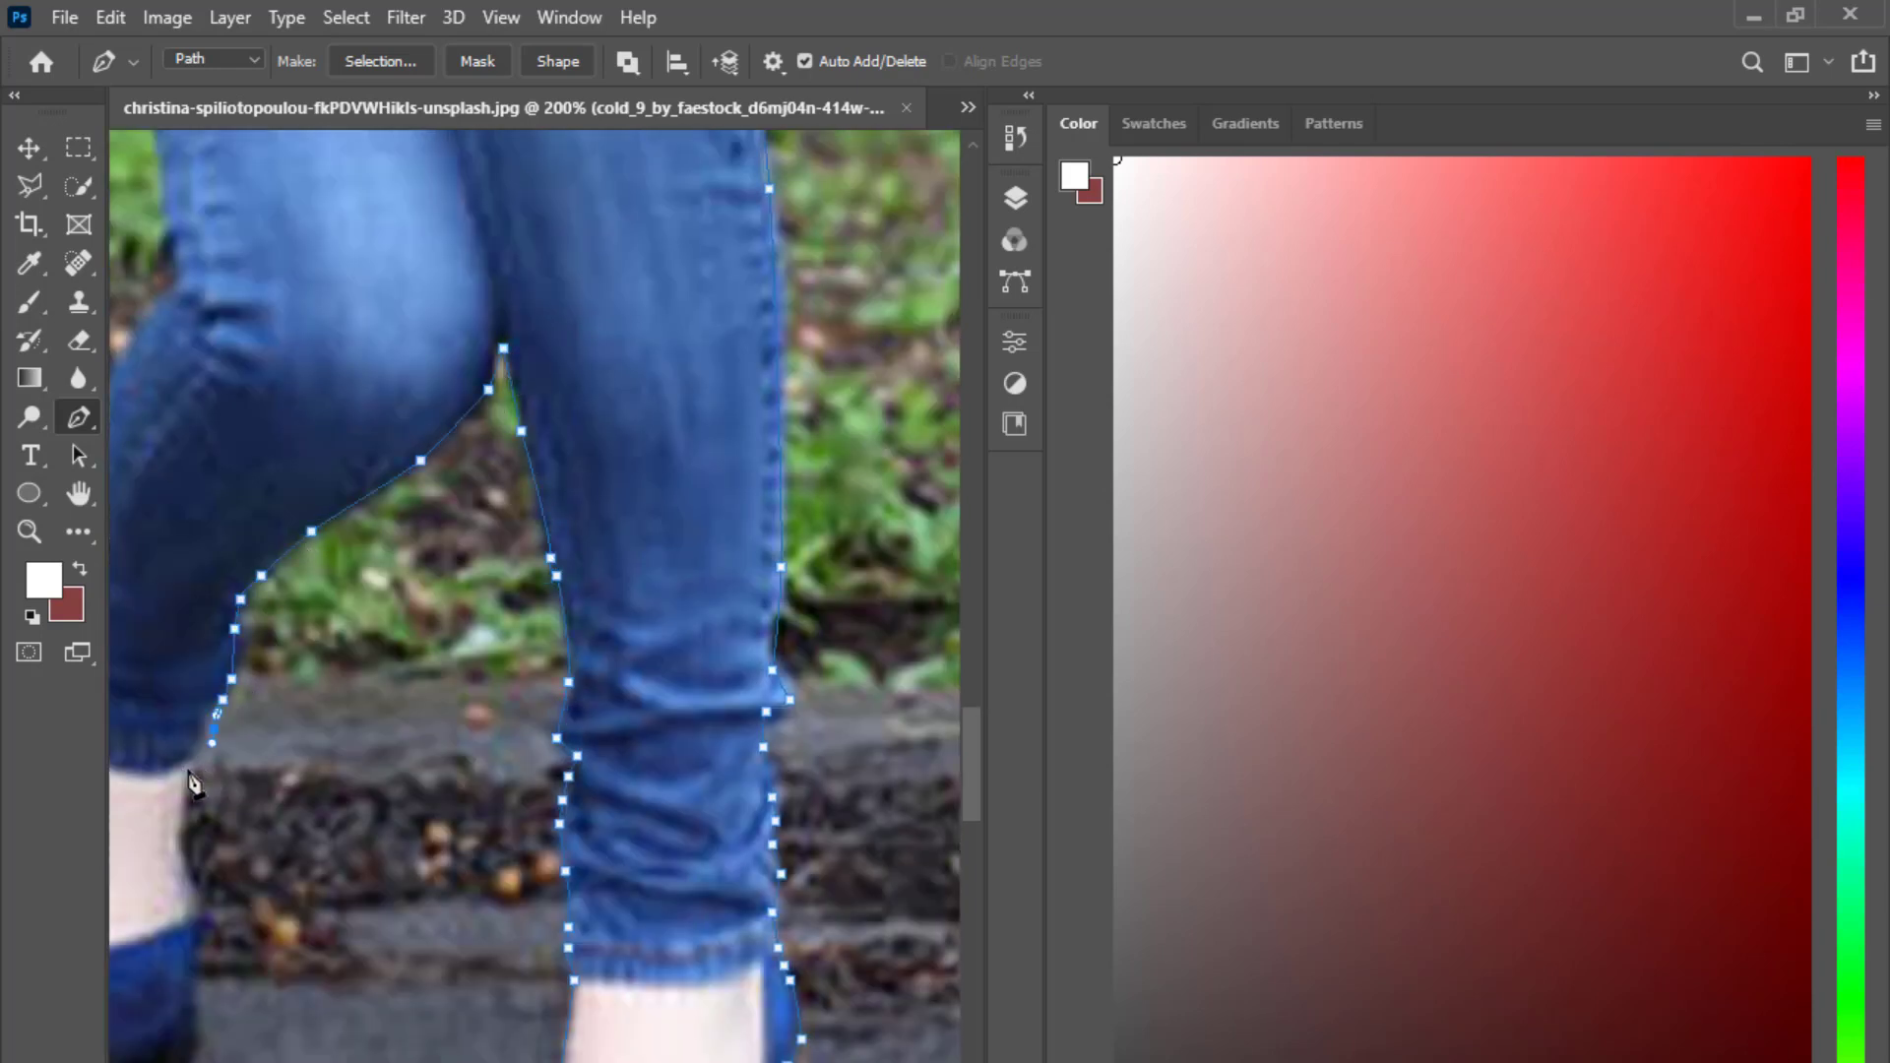
click(188, 771)
Continue the path down the bare ankle and around the sole of the second shoe.
drag(188, 771, 746, 614)
drag(713, 908, 670, 916)
click(582, 902)
click(536, 836)
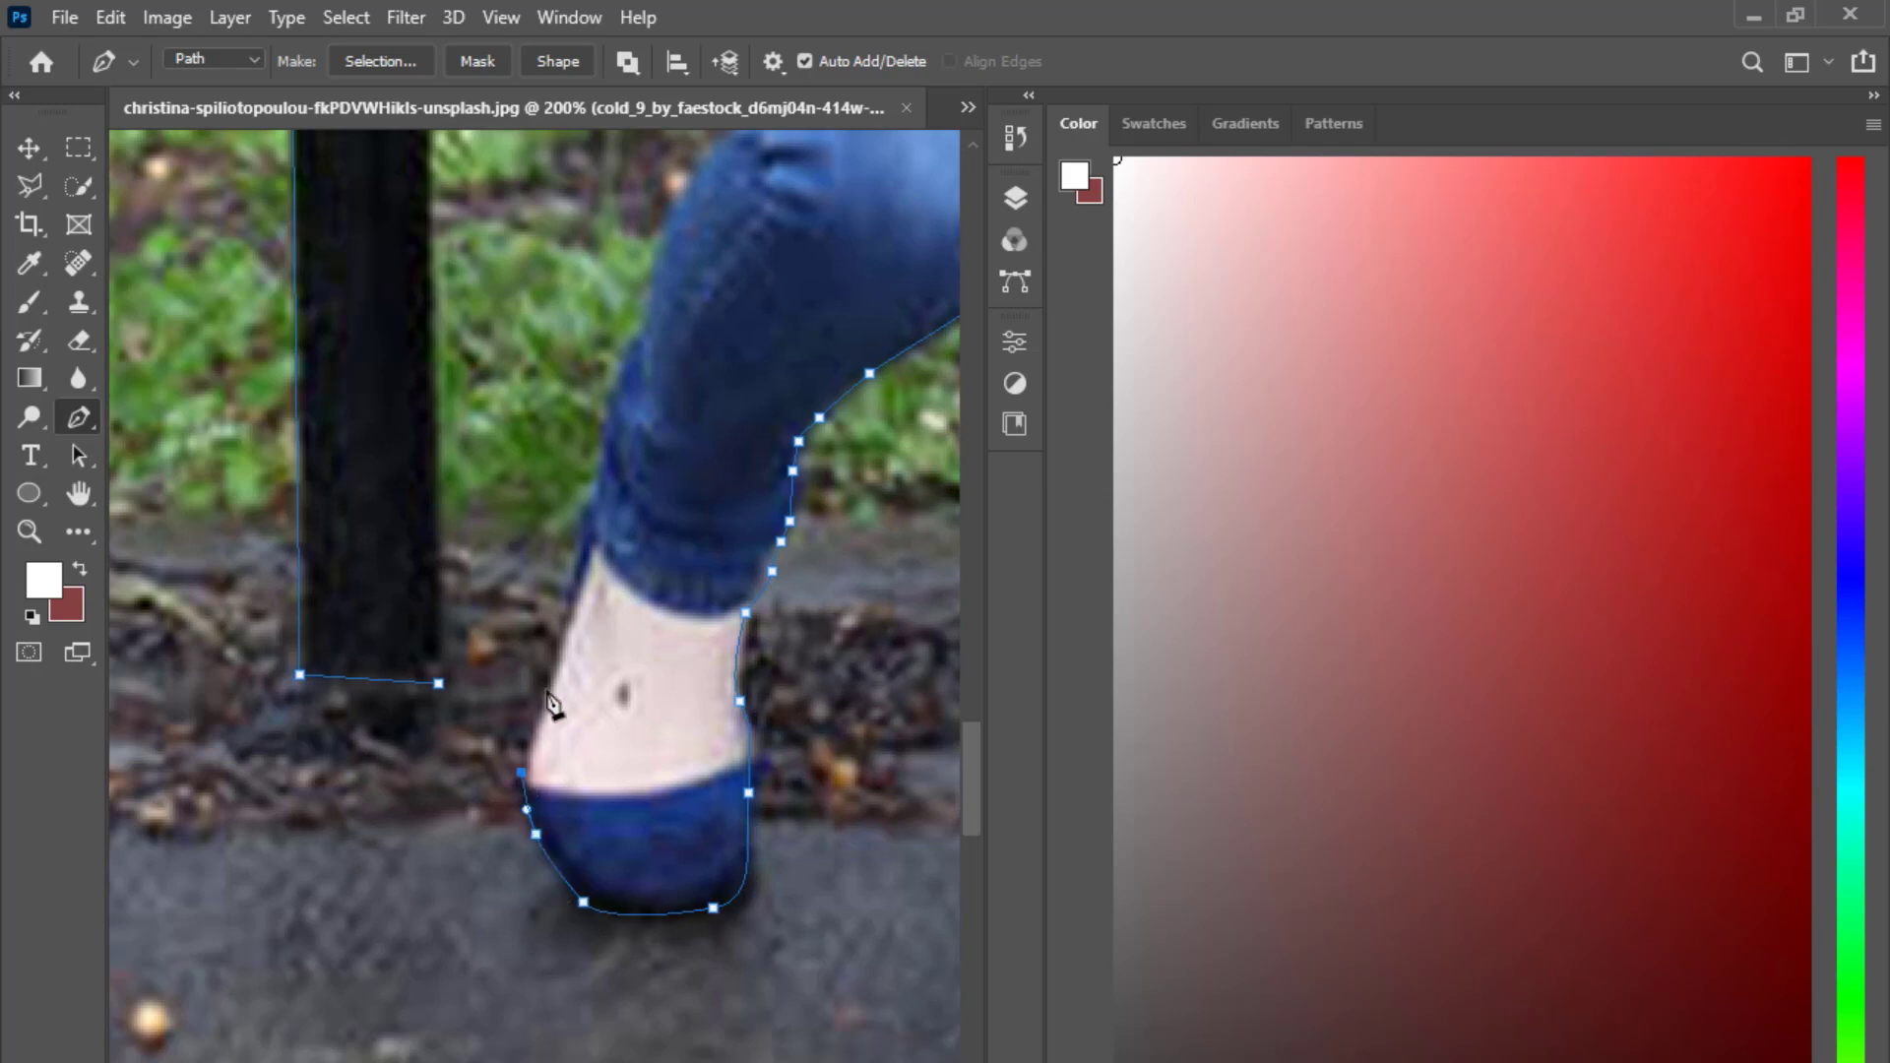
Trace the second leg up to the seat, around the hand, and close the path at the left bench leg.
click(574, 586)
click(583, 527)
click(595, 497)
drag(647, 418, 650, 861)
click(641, 778)
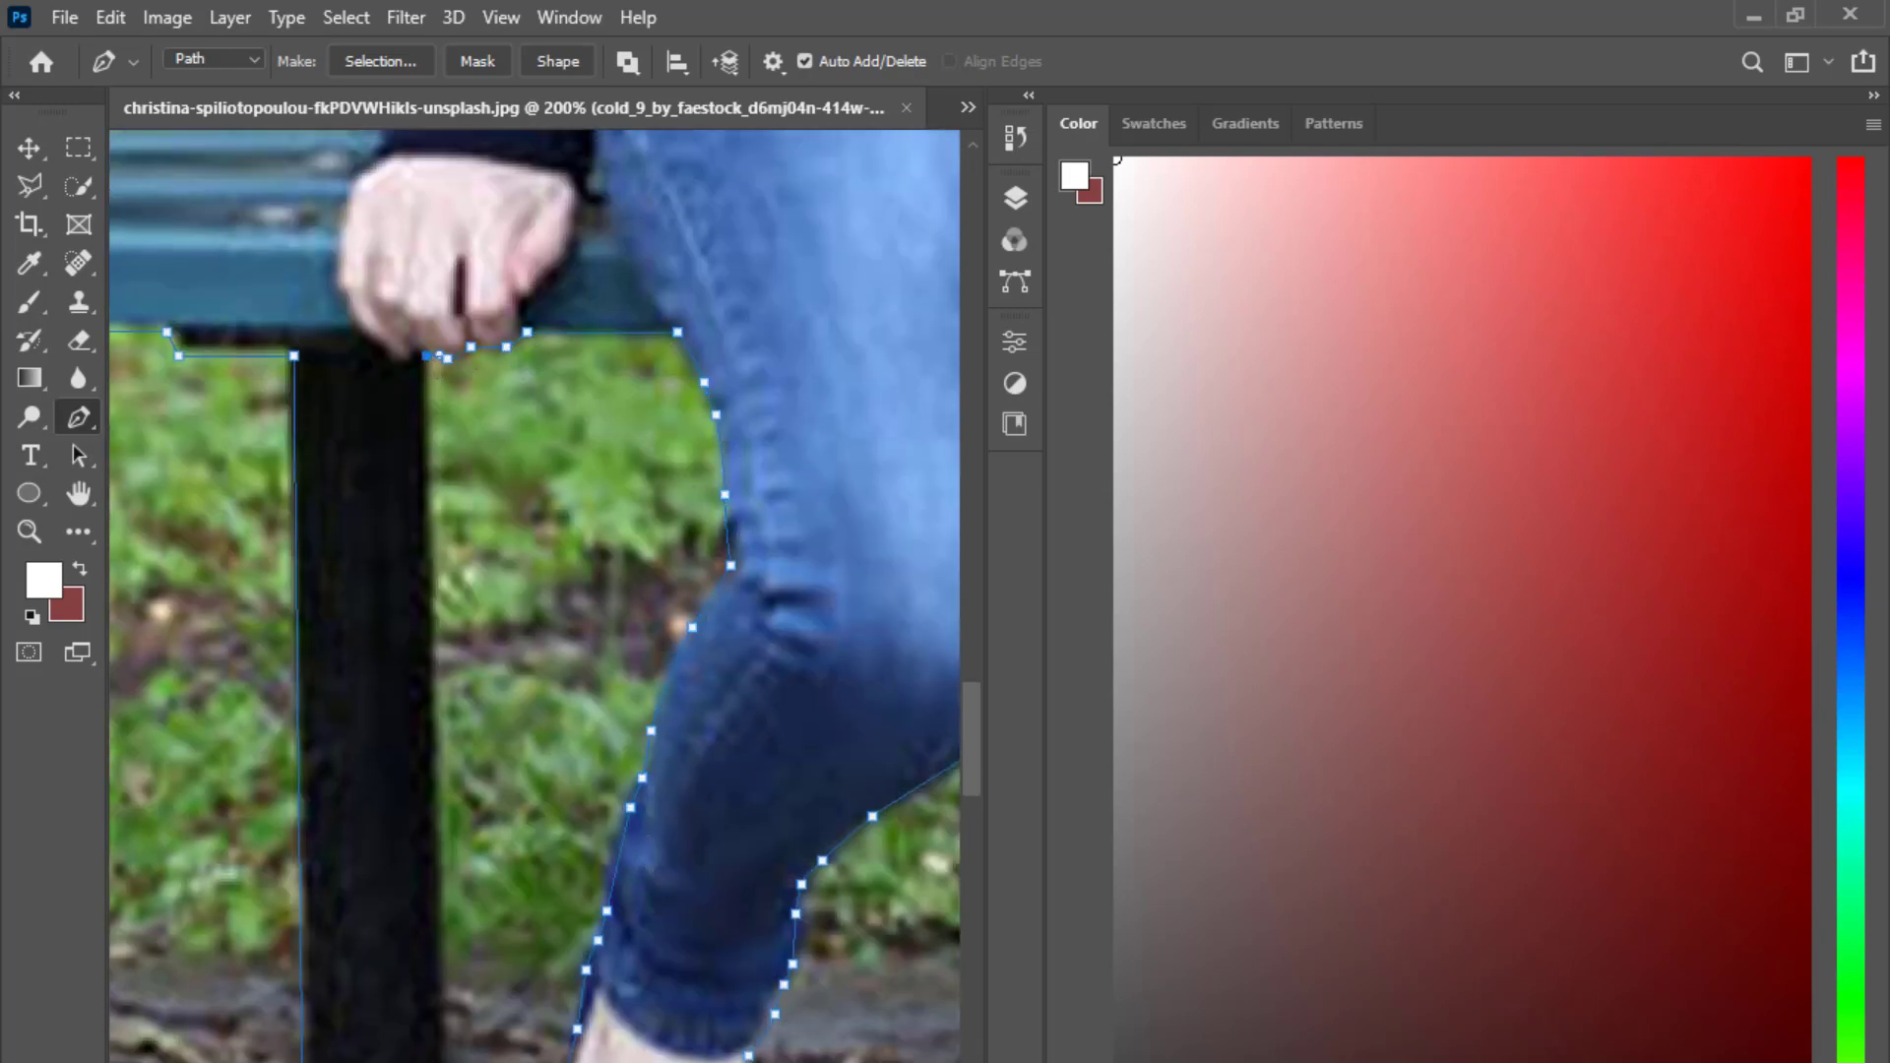
Convert the closed outline of the woman and bench into a selection.
scroll(621, 937, down, 4)
scroll(638, 583, up, 1)
right_click(638, 583)
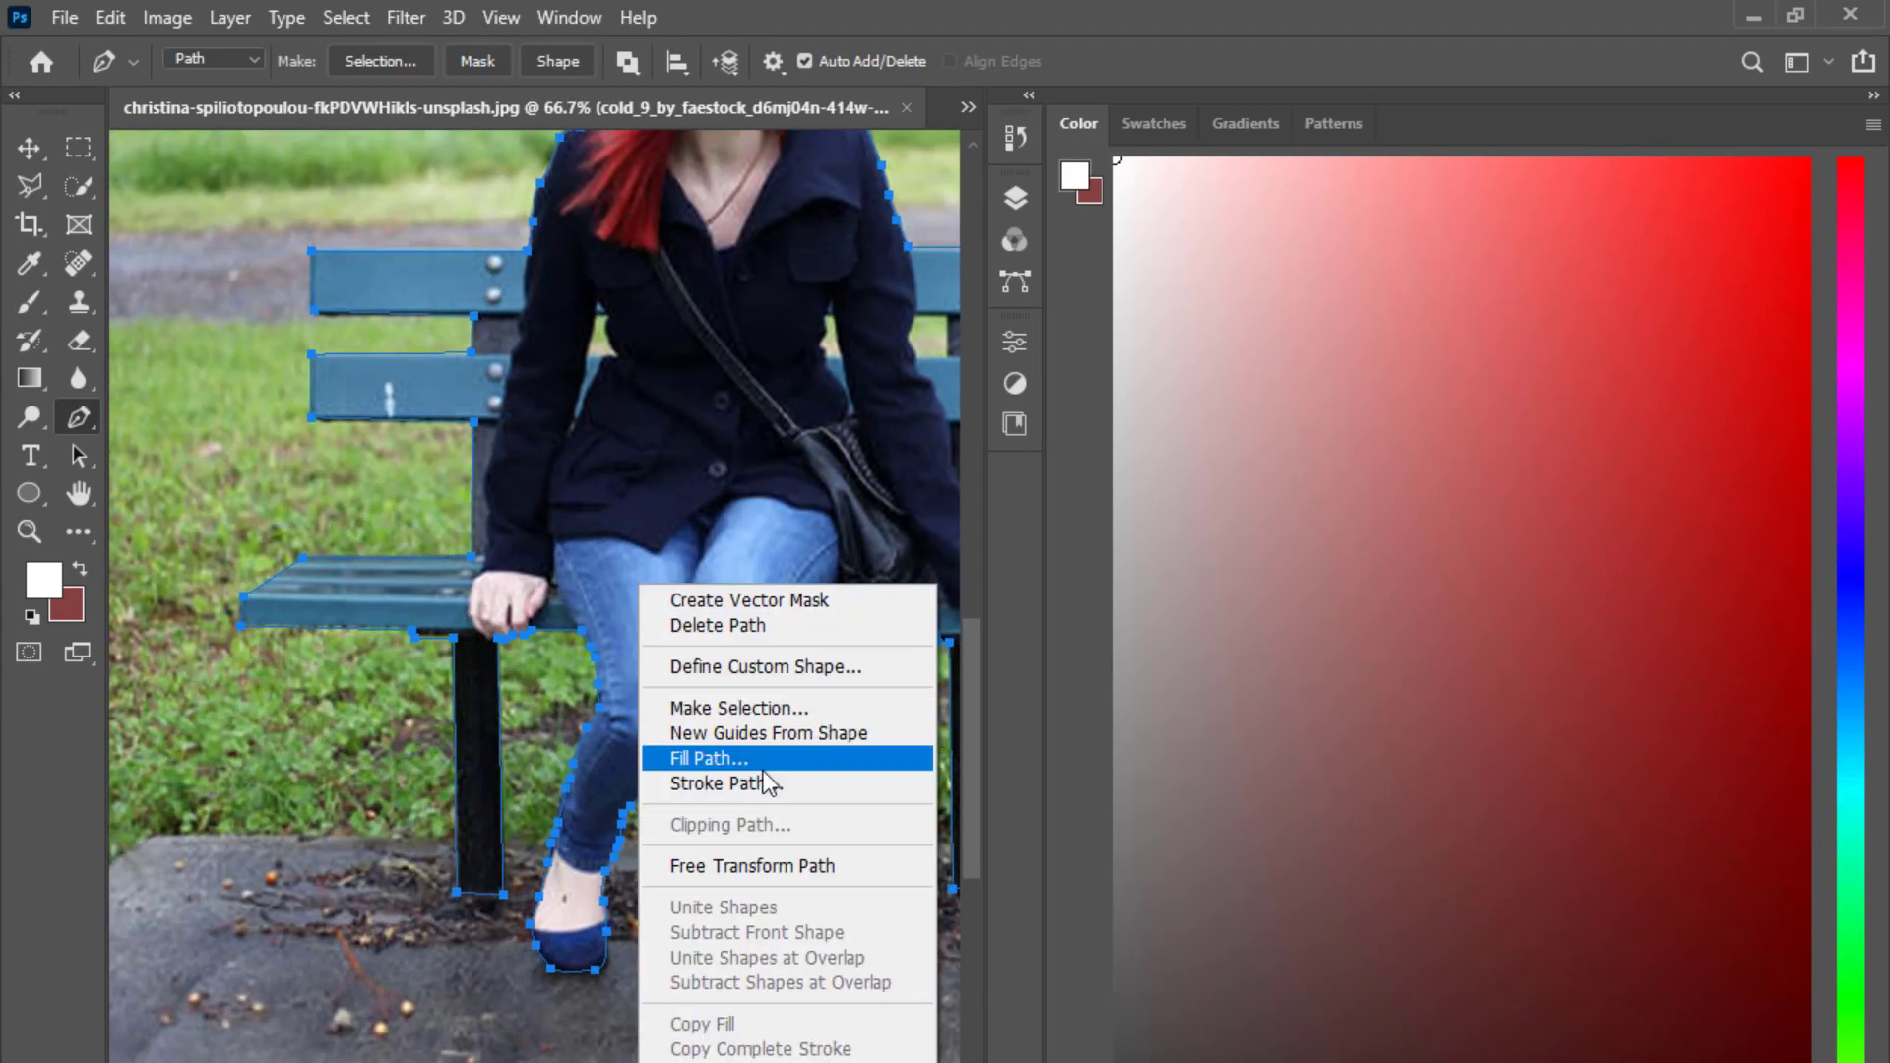
click(738, 708)
click(837, 386)
Copy the selected woman and bench to a new layer and delete the original cold_9_by_faestock photo layer.
scroll(837, 386, down, 4)
click(1015, 197)
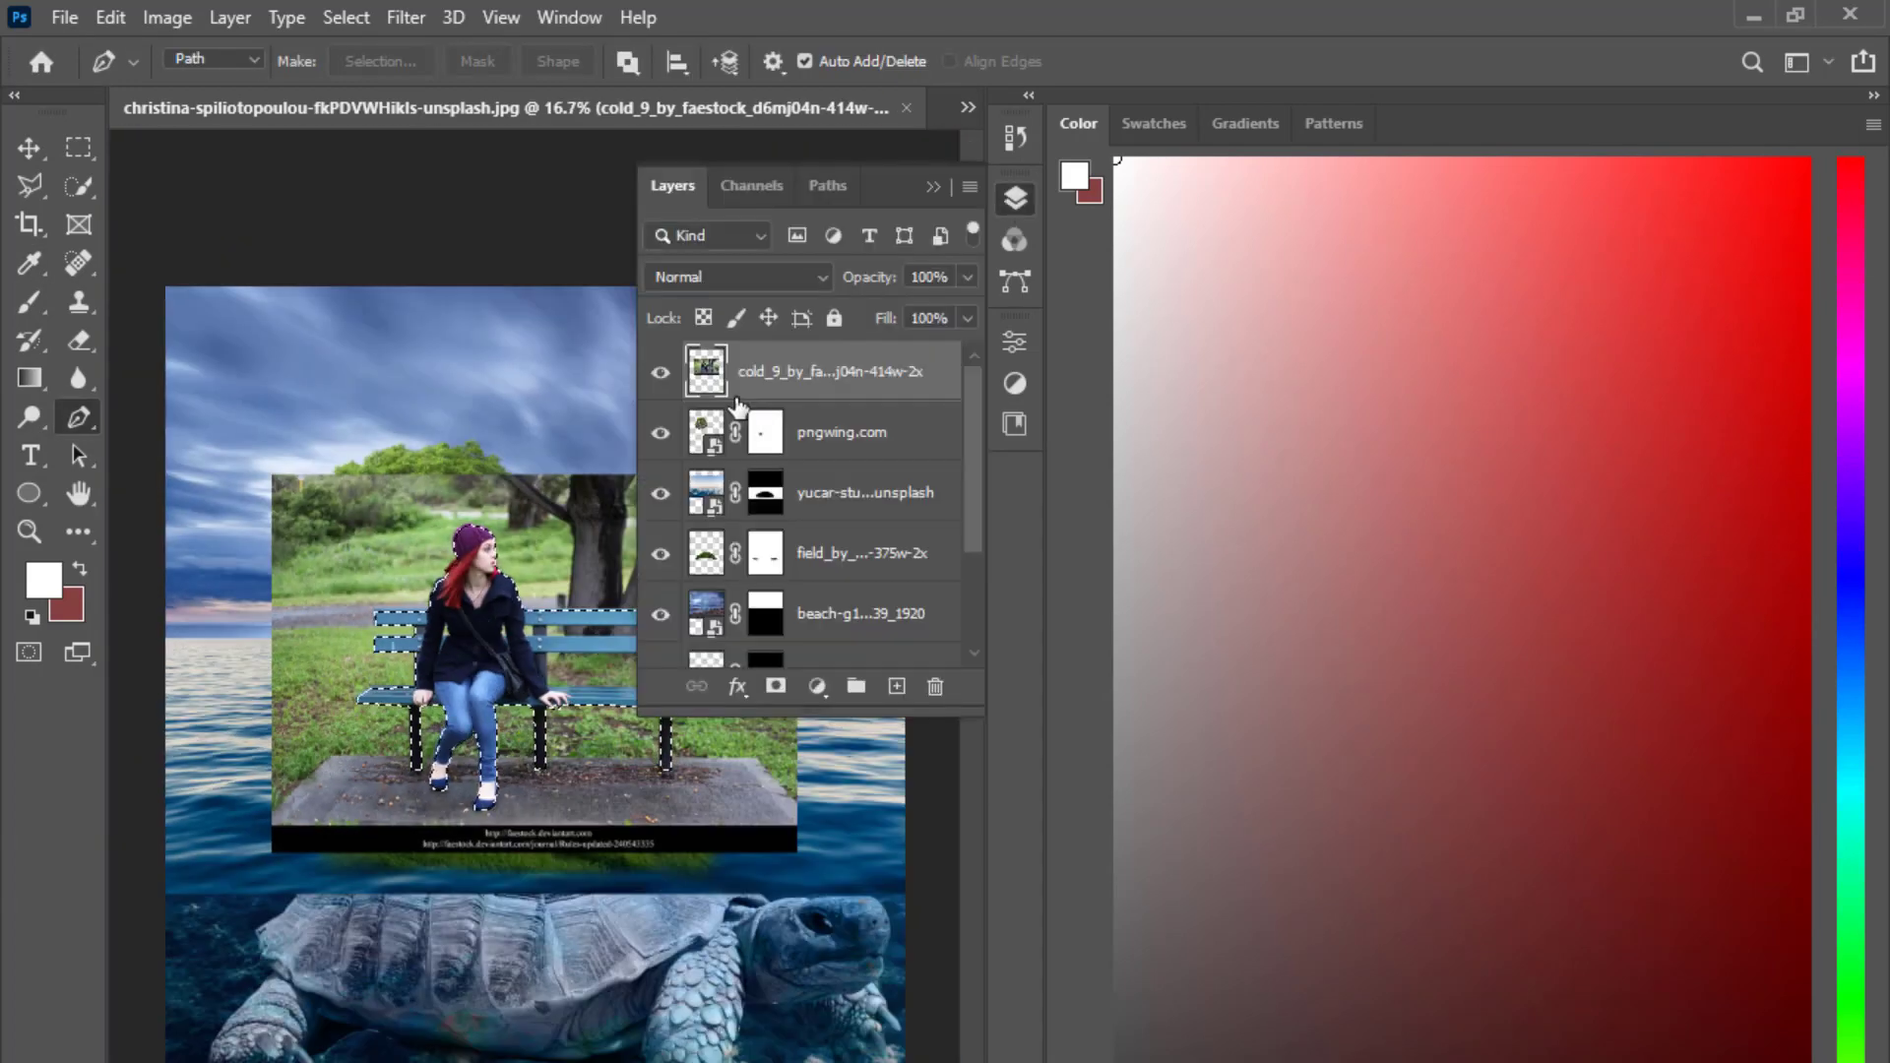
key(ctrl+j)
click(750, 432)
key(Delete)
Trace closed paths around the gap between the right-hand backrest slats and the gap between the lower slat and seat.
key(ctrl+plus)
key(ctrl+plus)
key(ctrl+plus)
key(ctrl+plus)
drag(422, 456, 126, 942)
click(283, 656)
click(707, 656)
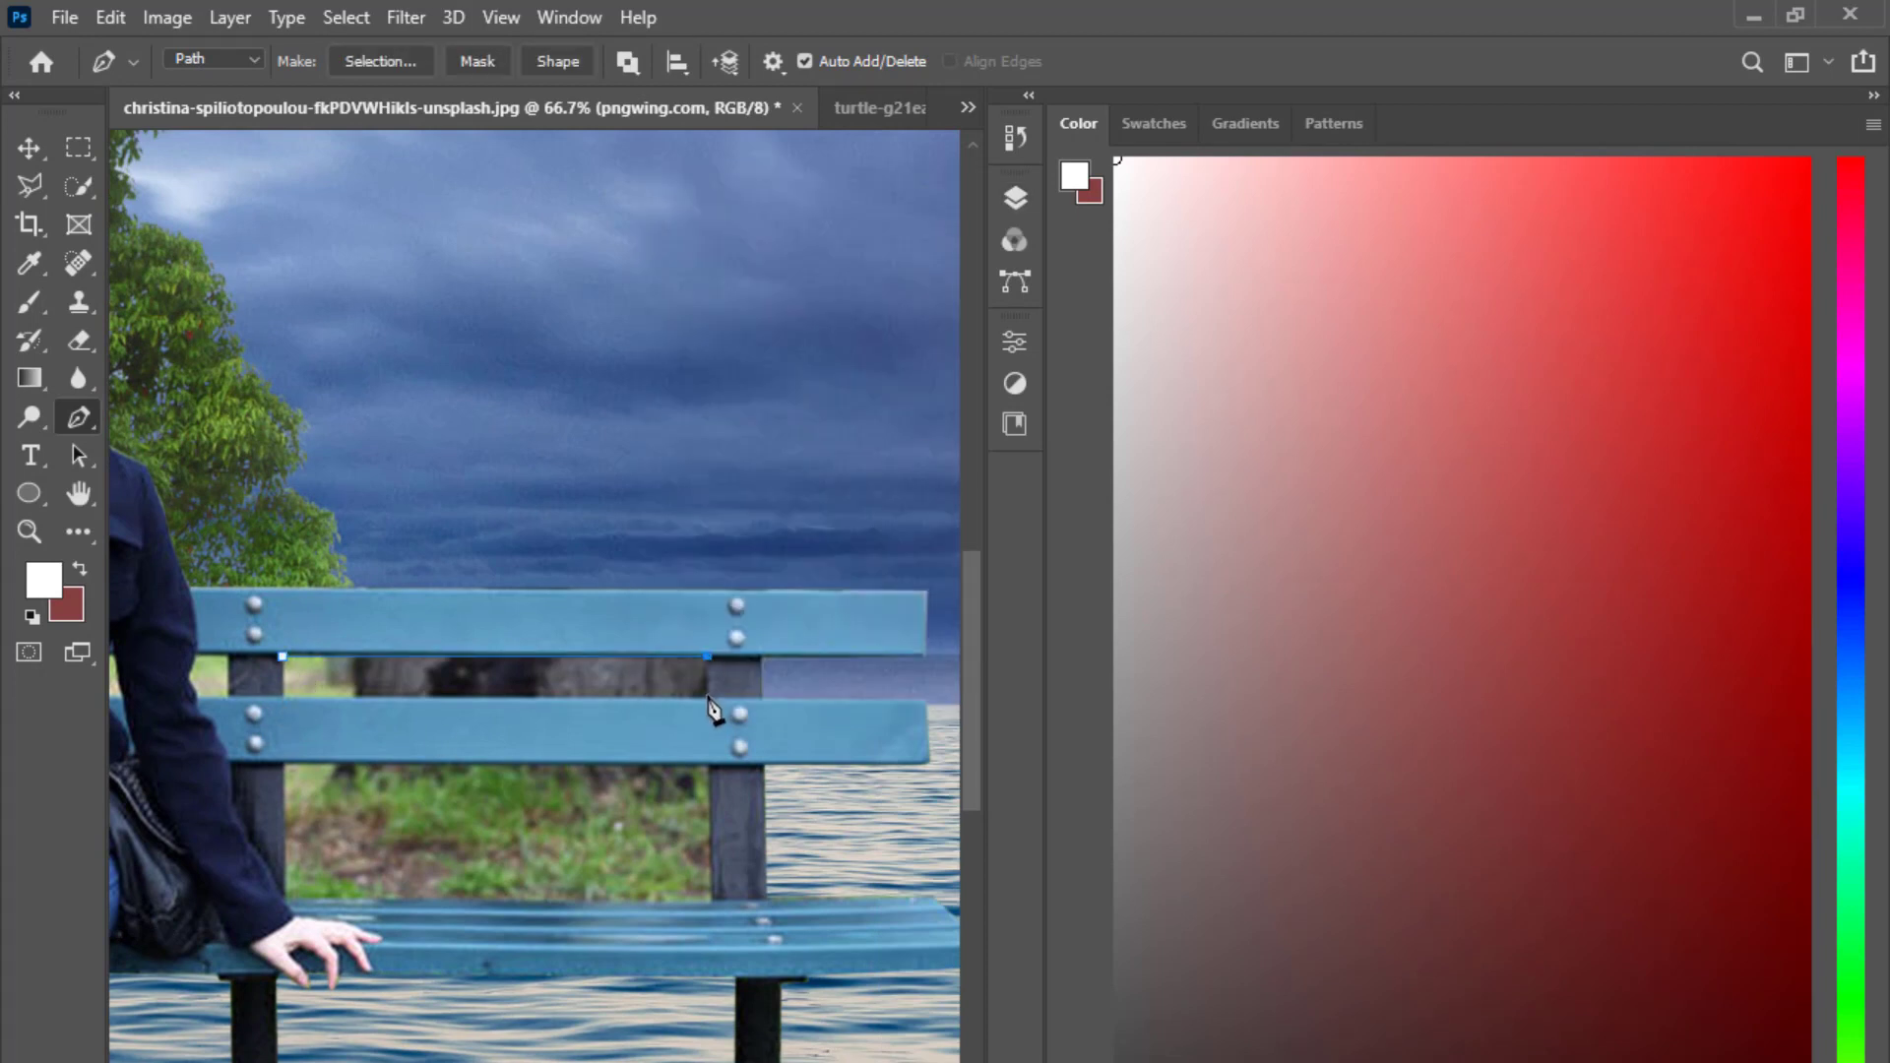
click(283, 698)
click(283, 655)
drag(292, 777, 460, 887)
Make selections from the two gap paths in turn with a 0.5-pixel feather, ending with the gap between the slats.
right_click(622, 280)
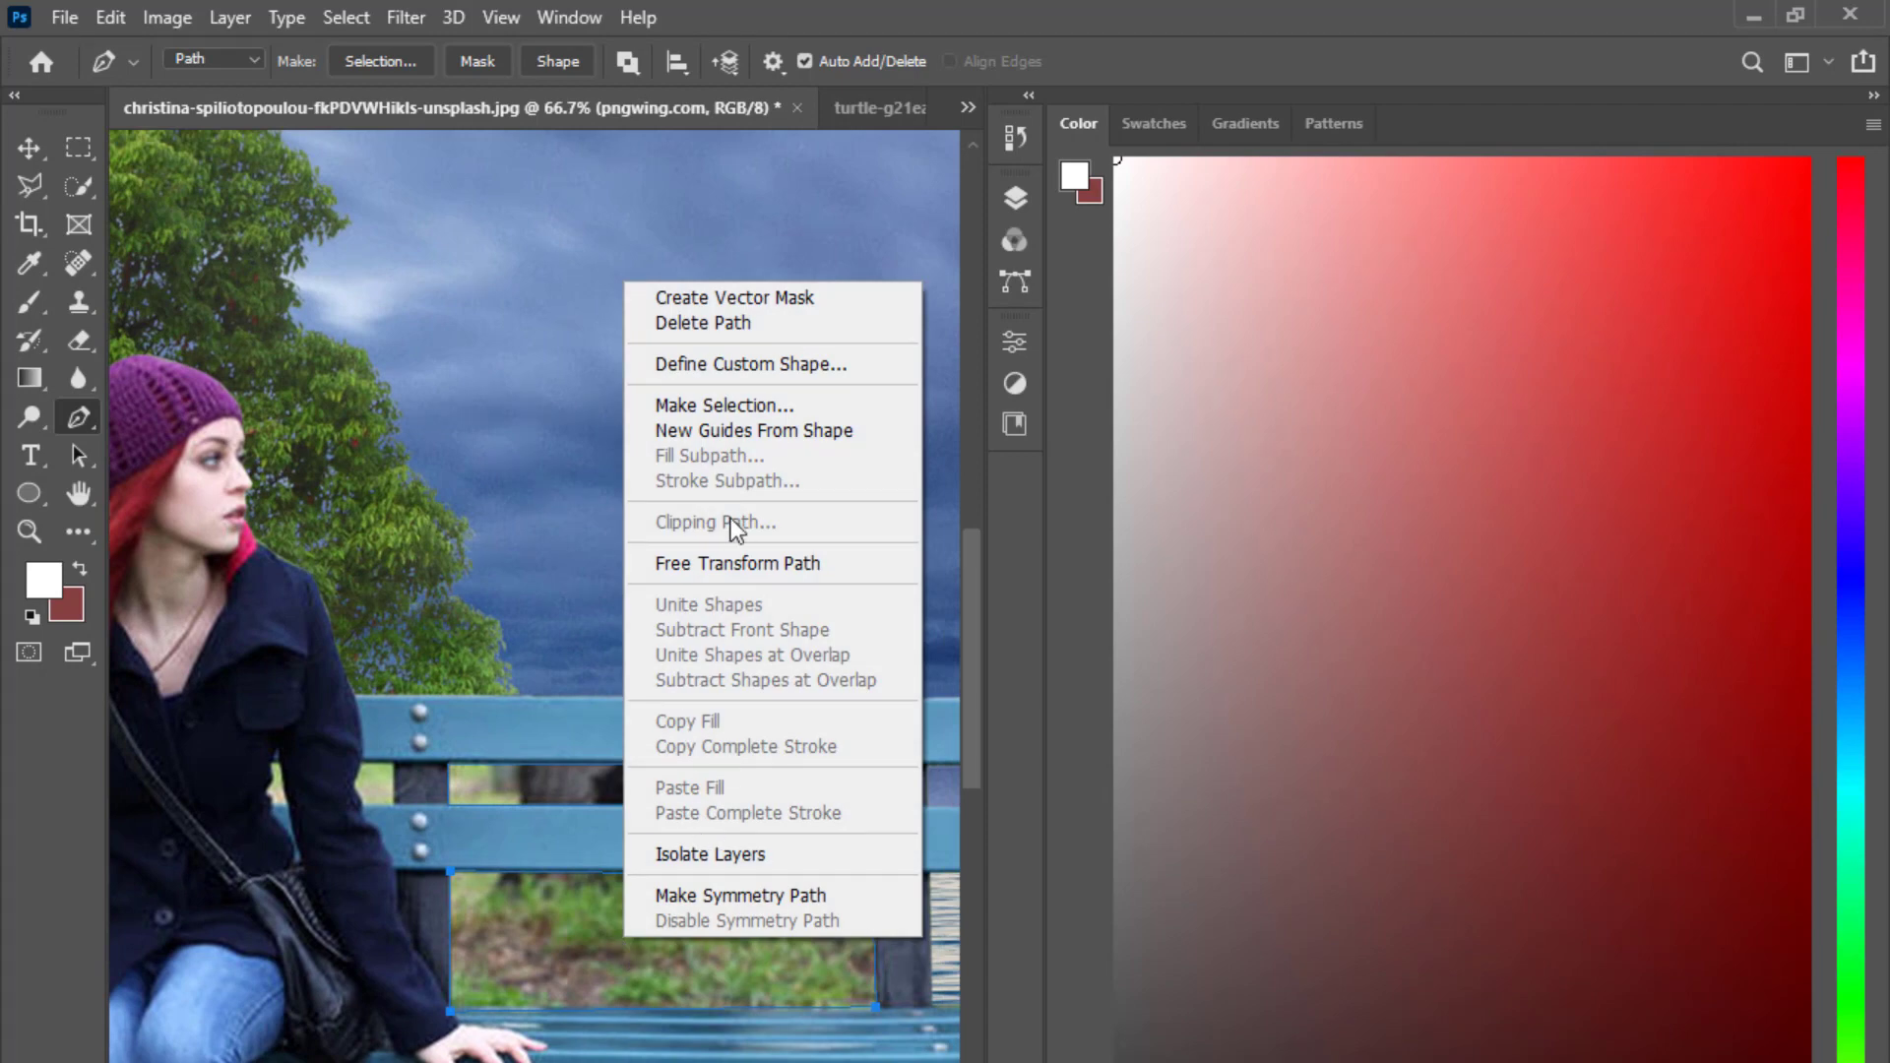
click(724, 400)
click(813, 393)
right_click(575, 786)
click(680, 911)
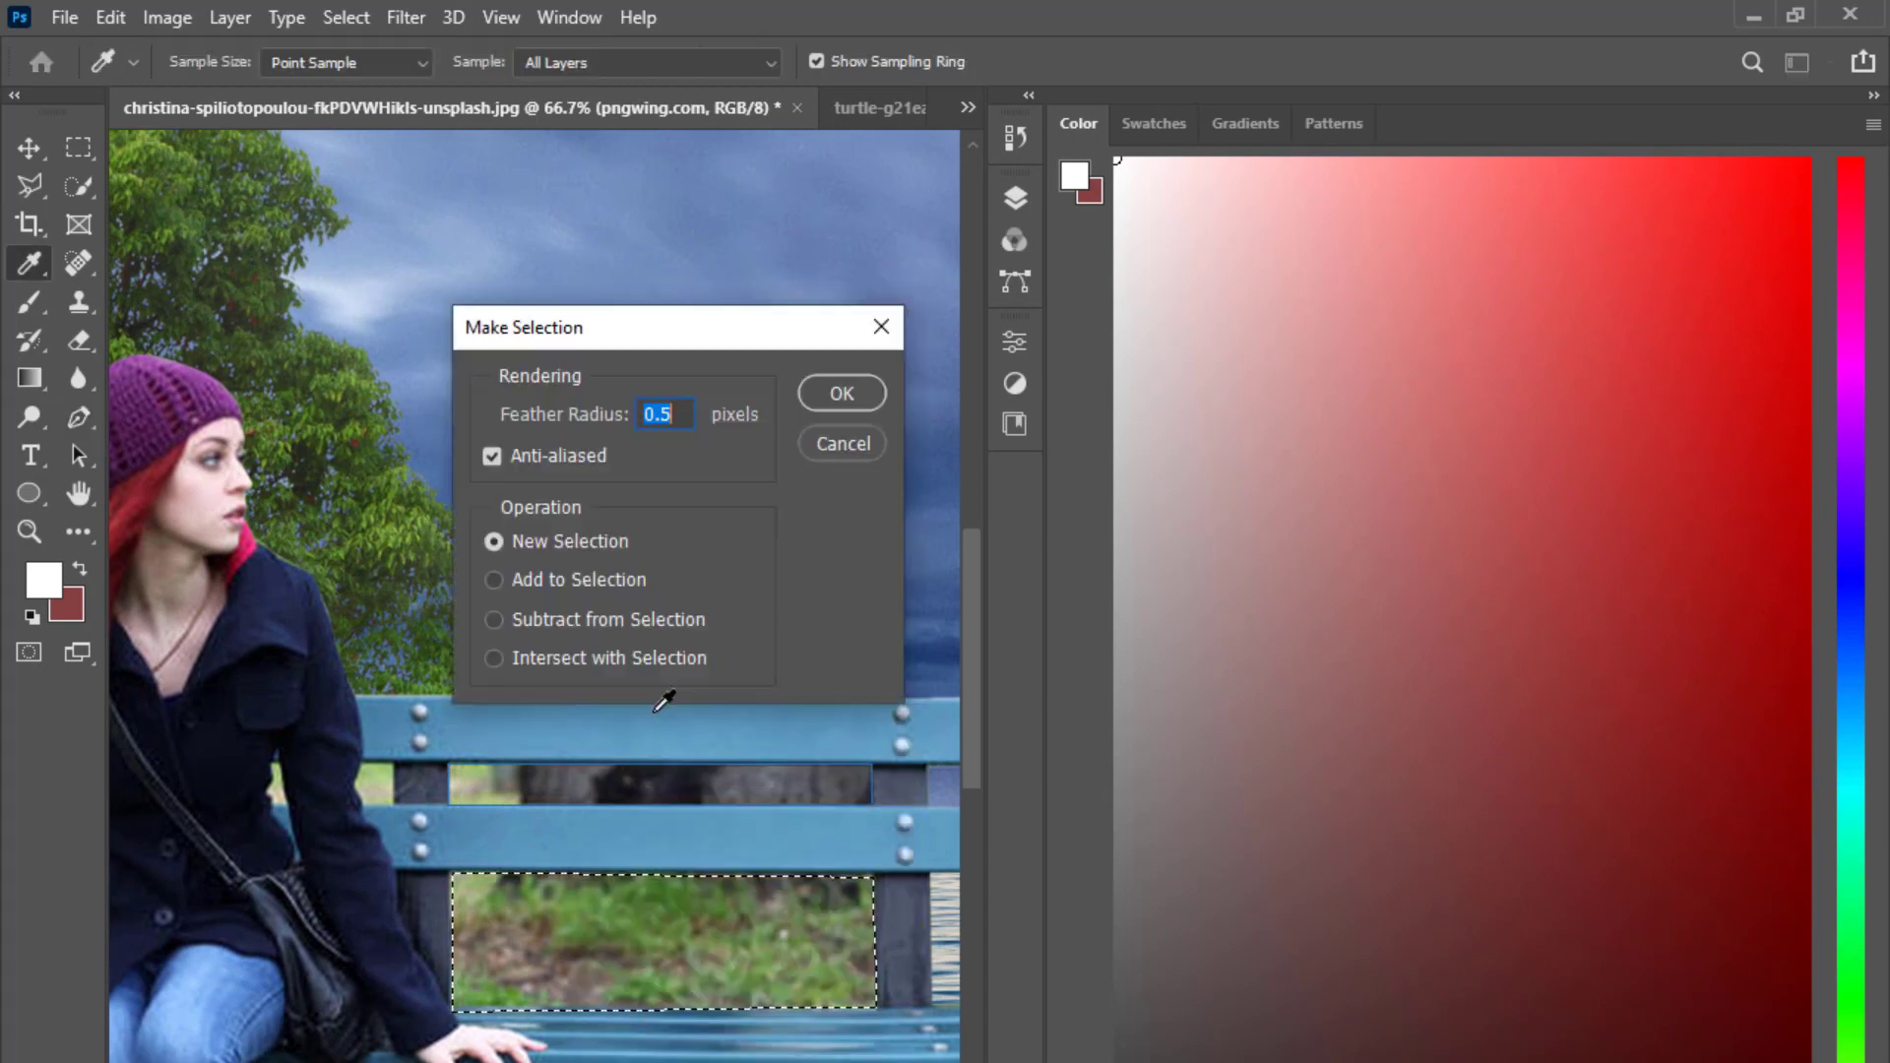
key(Return)
Activate Layer 2 and delete the old background inside the selected gap between the backrest slats.
key(Delete)
key(Return)
key(F7)
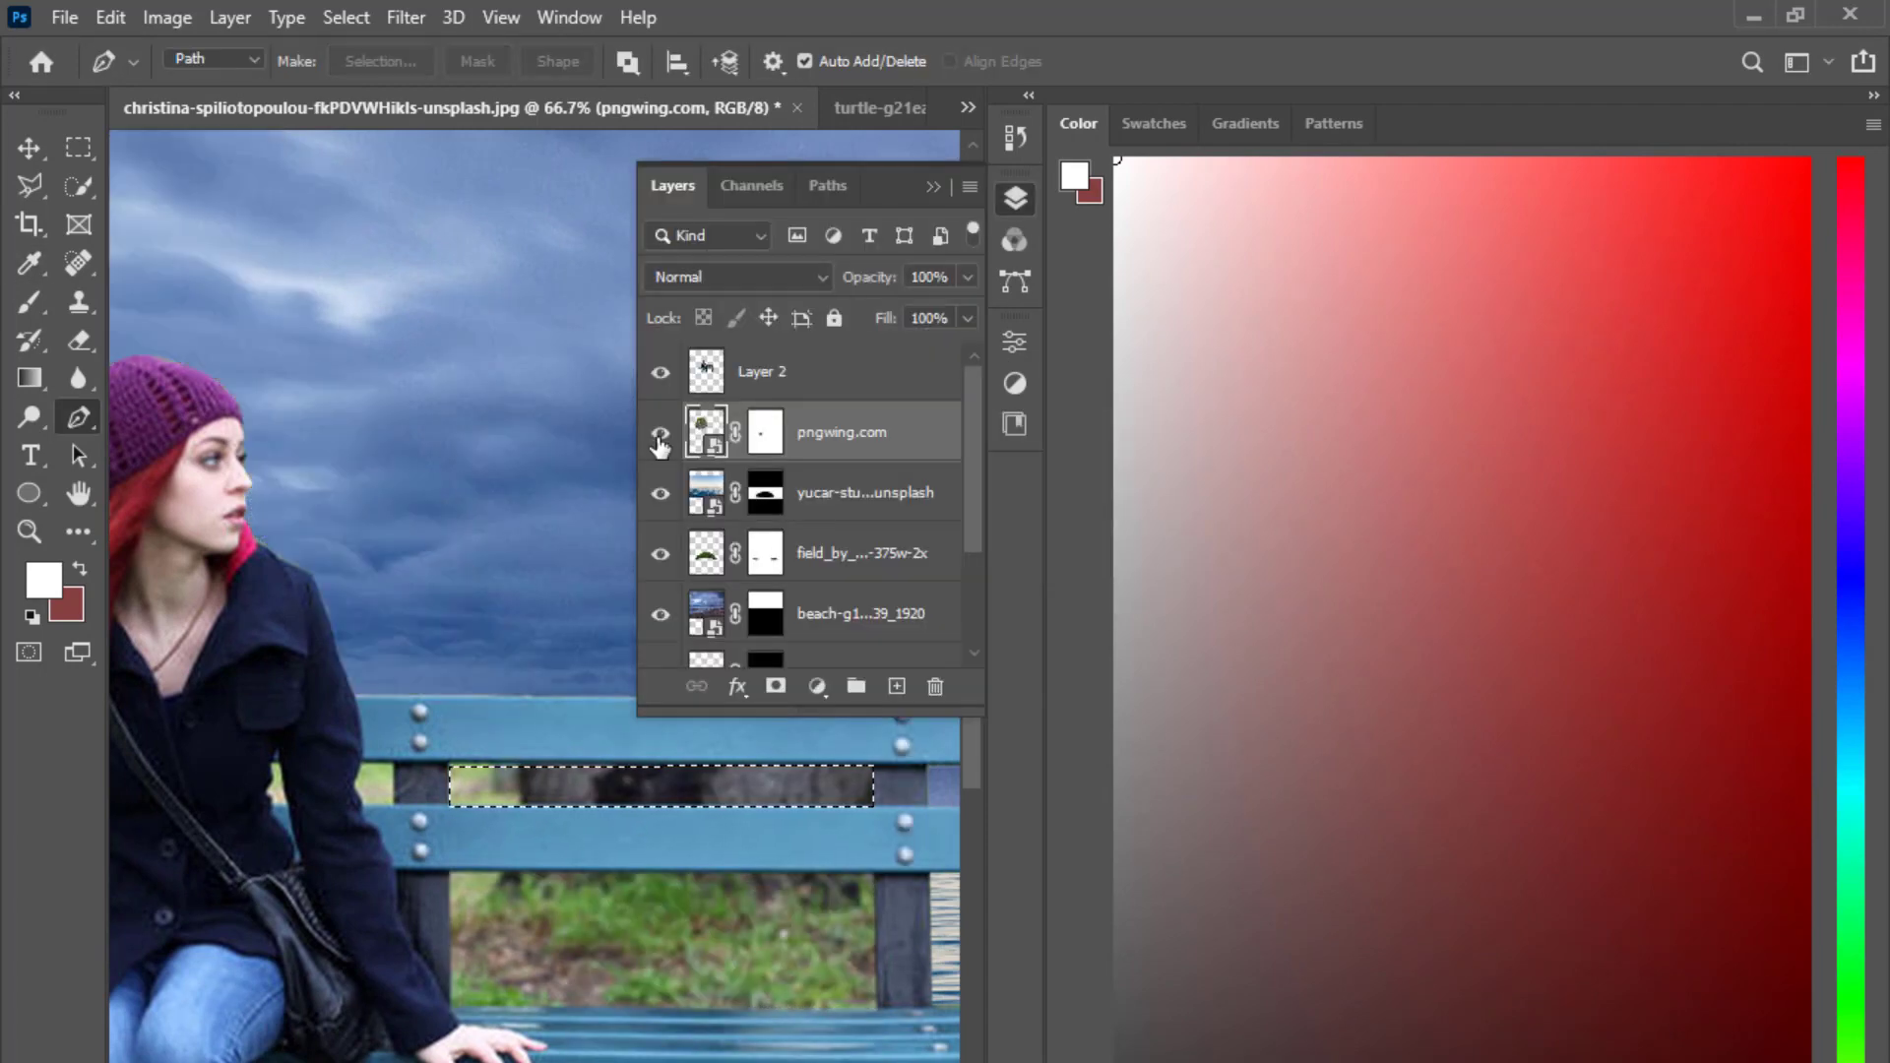
click(744, 393)
click(661, 379)
click(661, 379)
click(661, 379)
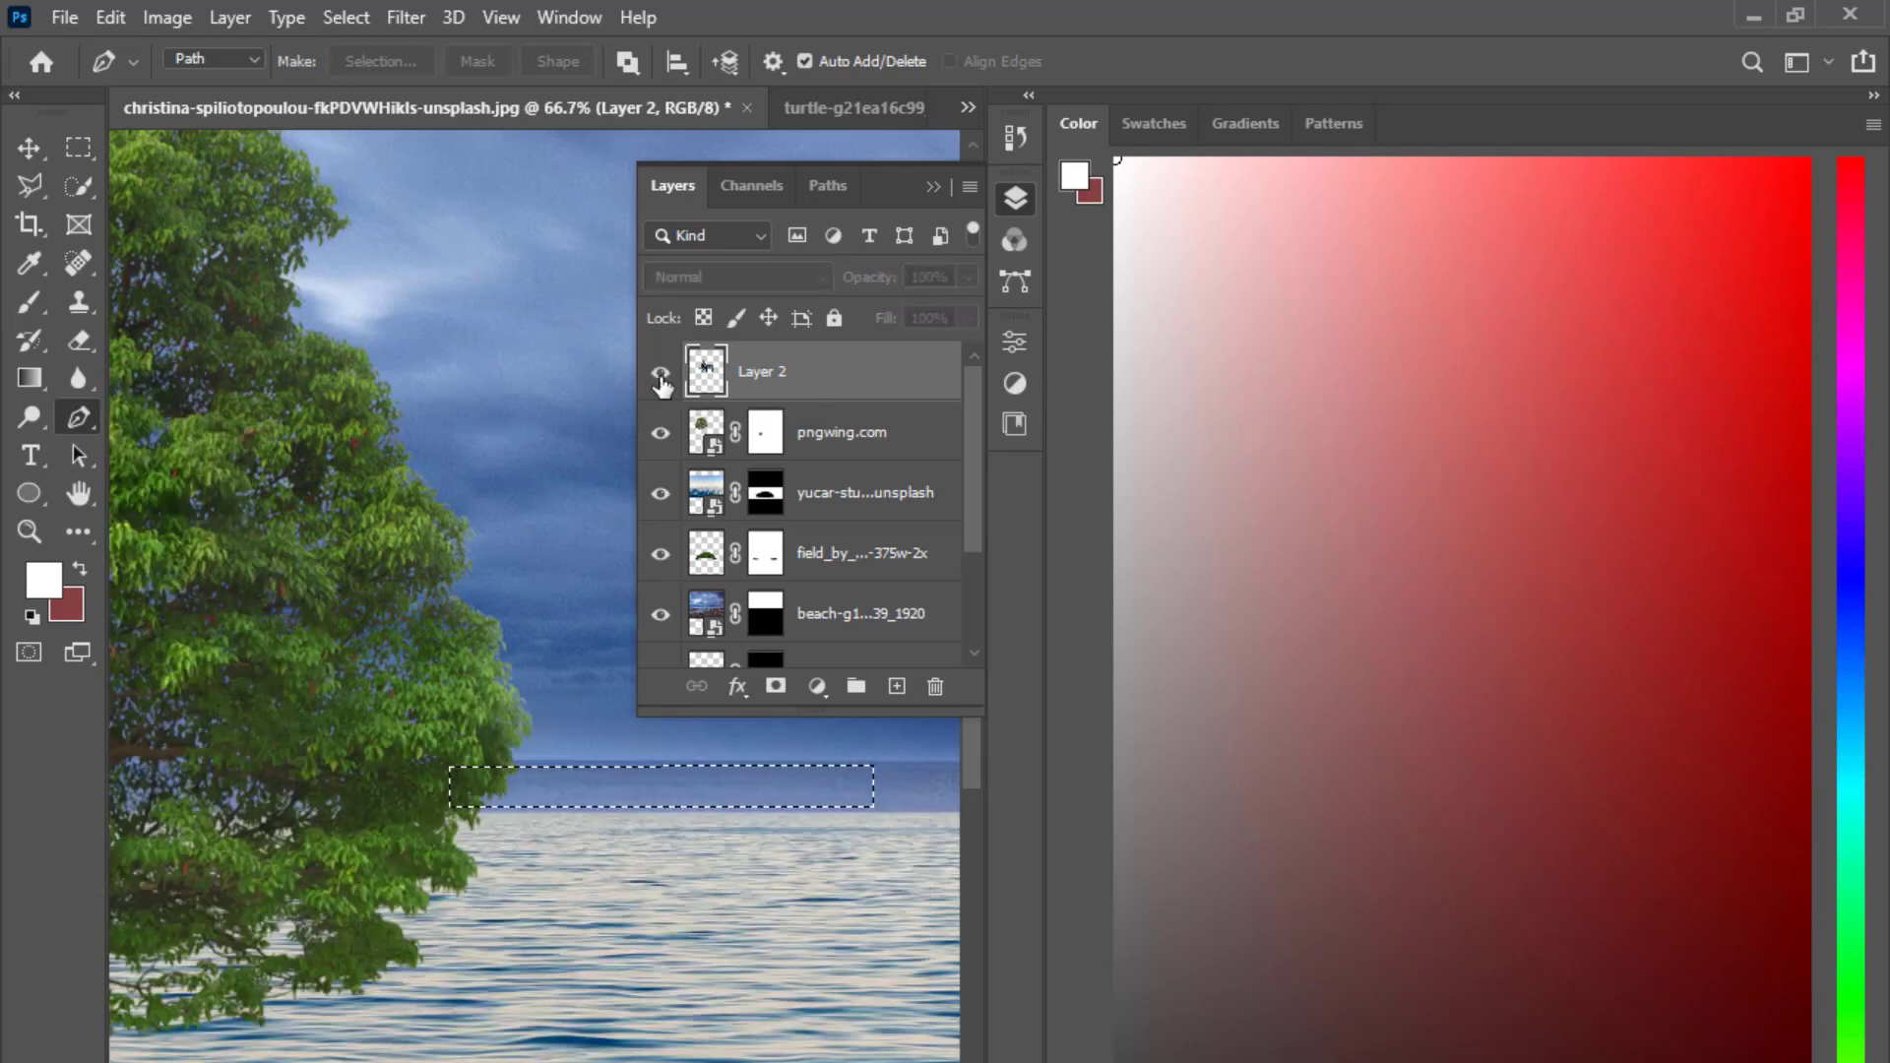
key(Delete)
Outline the gap between the lower slat and the seat, select it and delete its background from Layer 2.
click(450, 871)
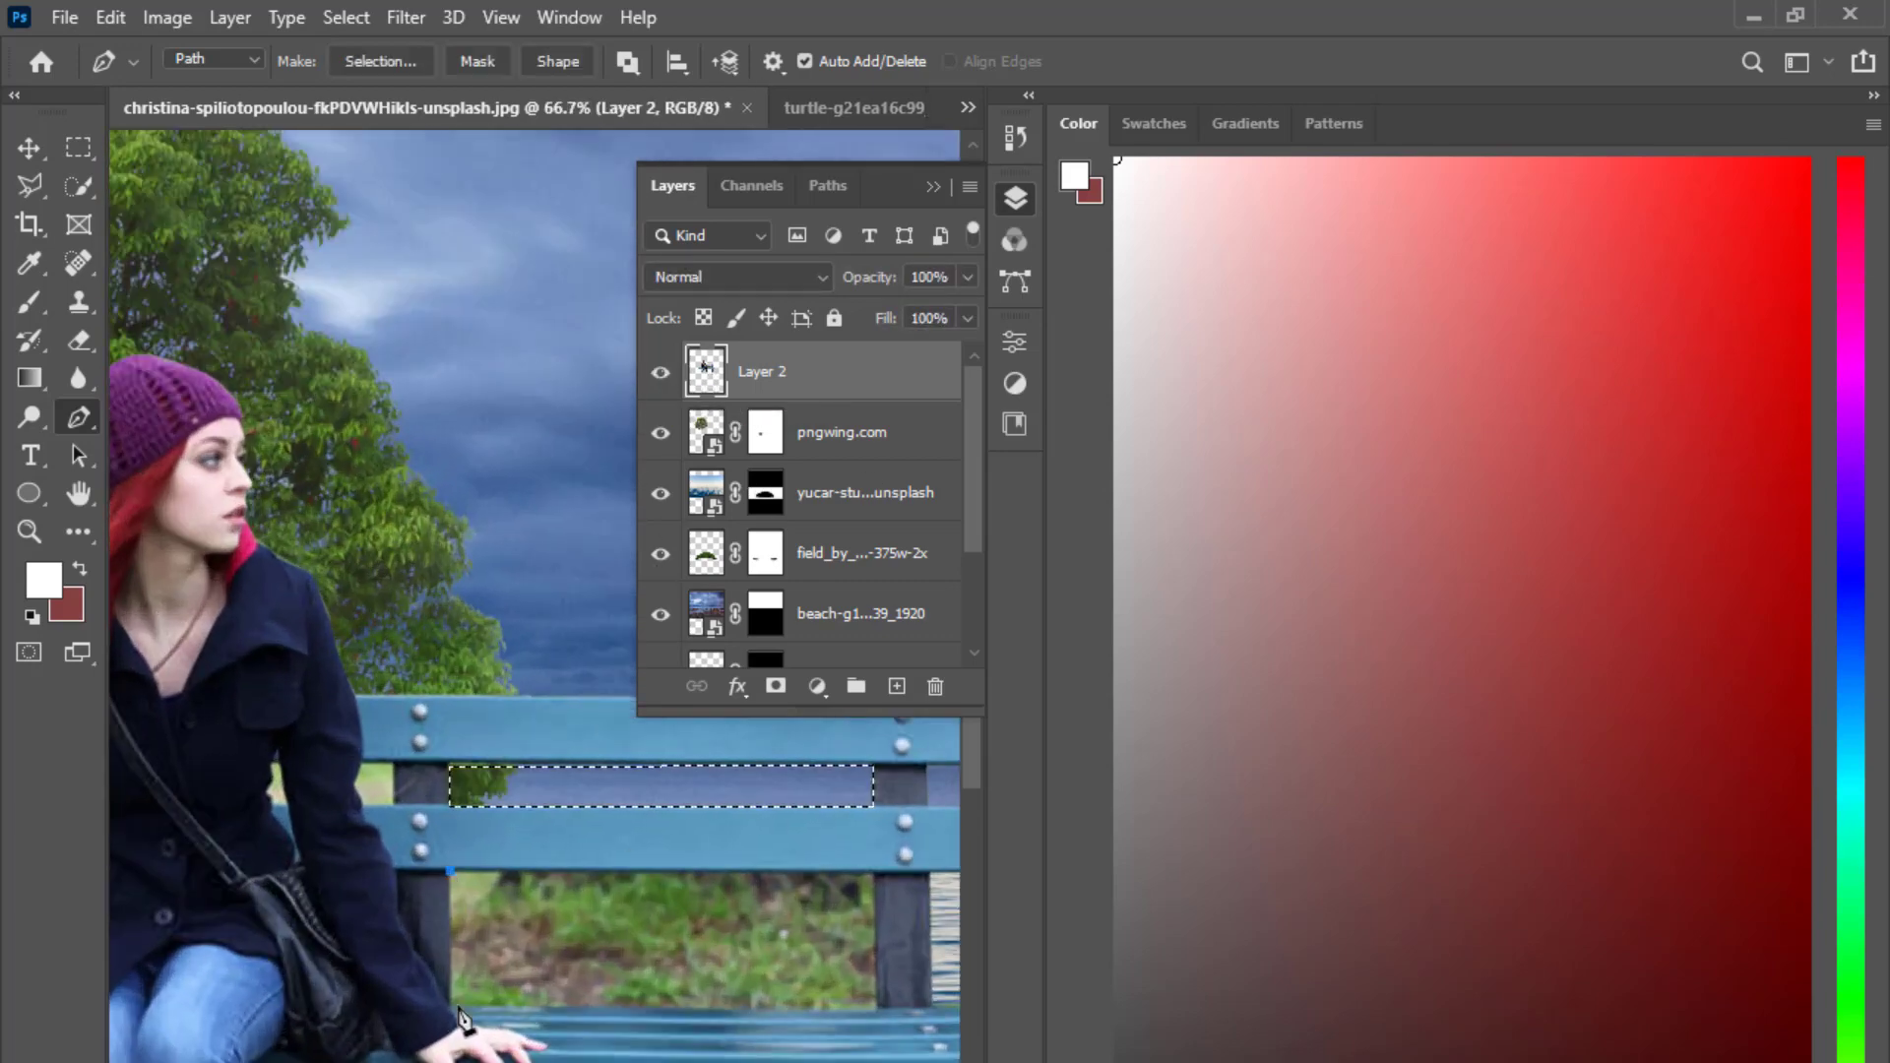
click(879, 1008)
click(873, 877)
click(450, 871)
right_click(604, 936)
click(694, 406)
key(Return)
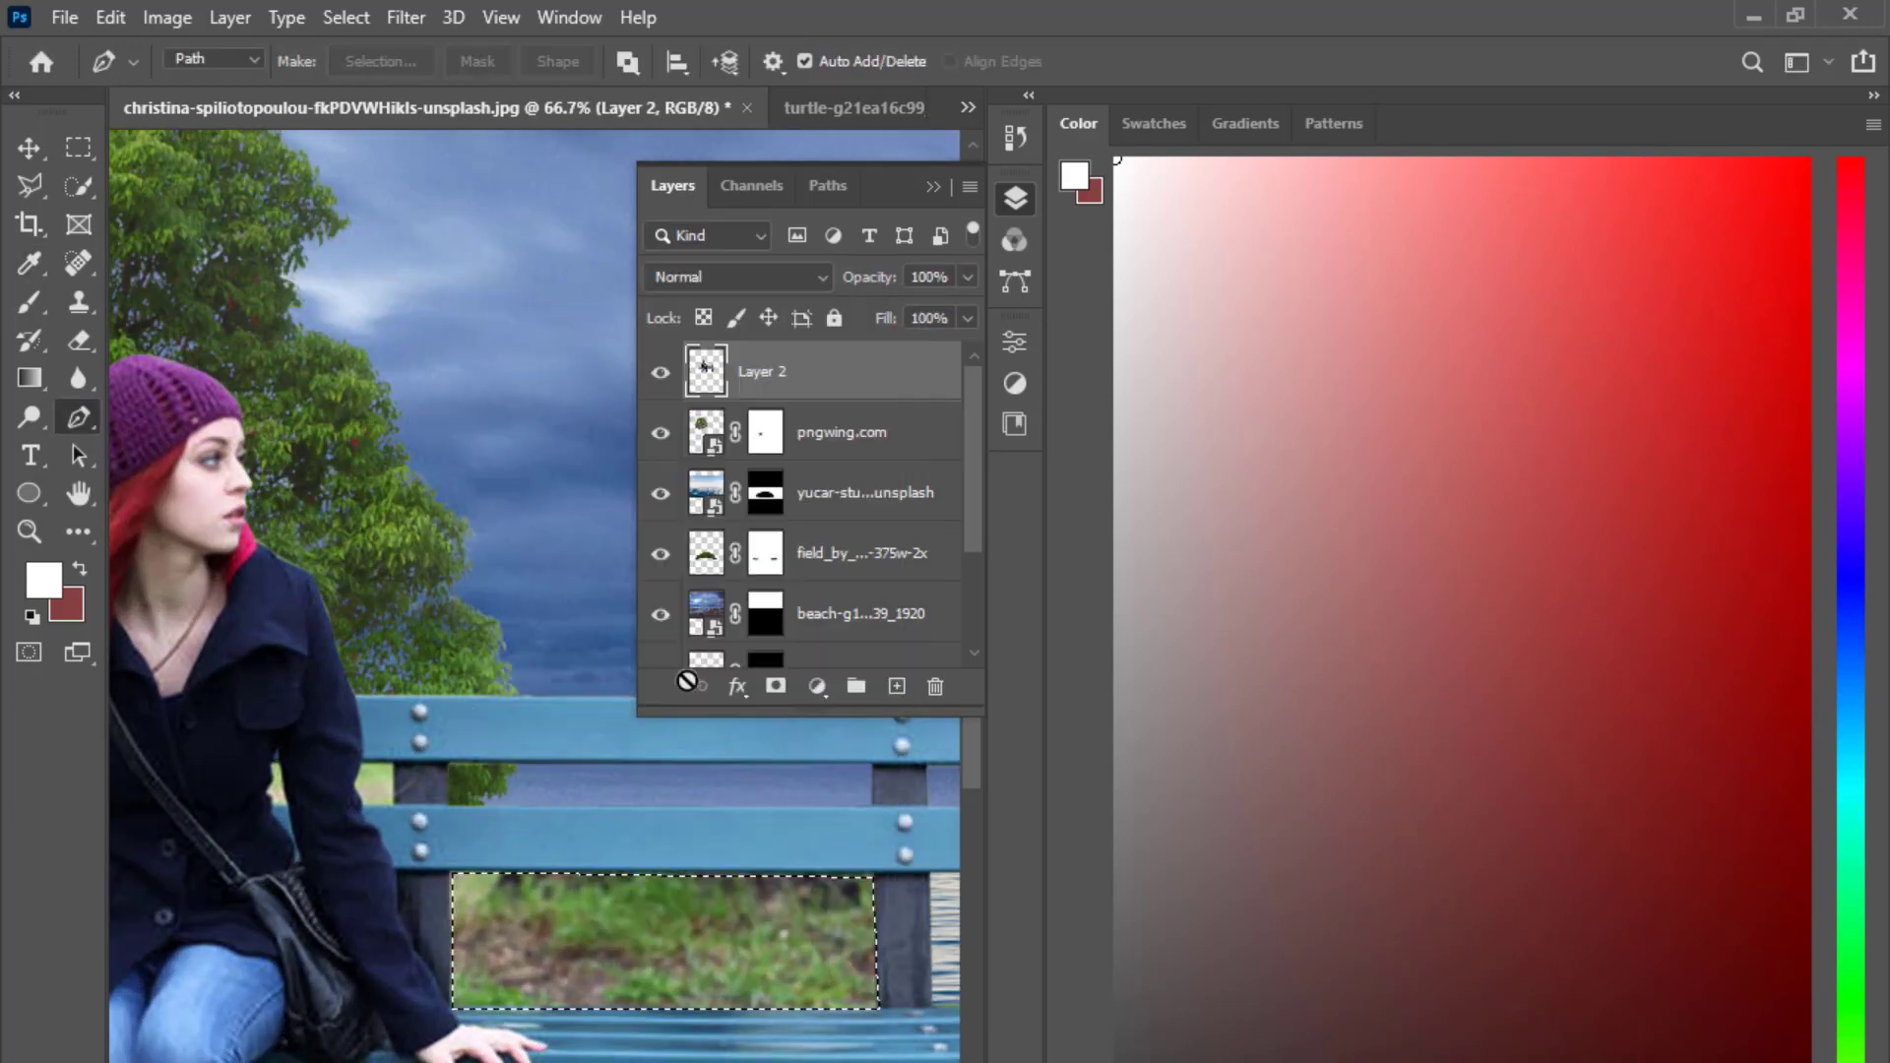
key(Delete)
Trace the small gap between the coat sleeve and the bench post below the upper slat and turn it into a selection.
key(ctrl+plus)
key(ctrl+plus)
drag(261, 856, 759, 959)
click(512, 831)
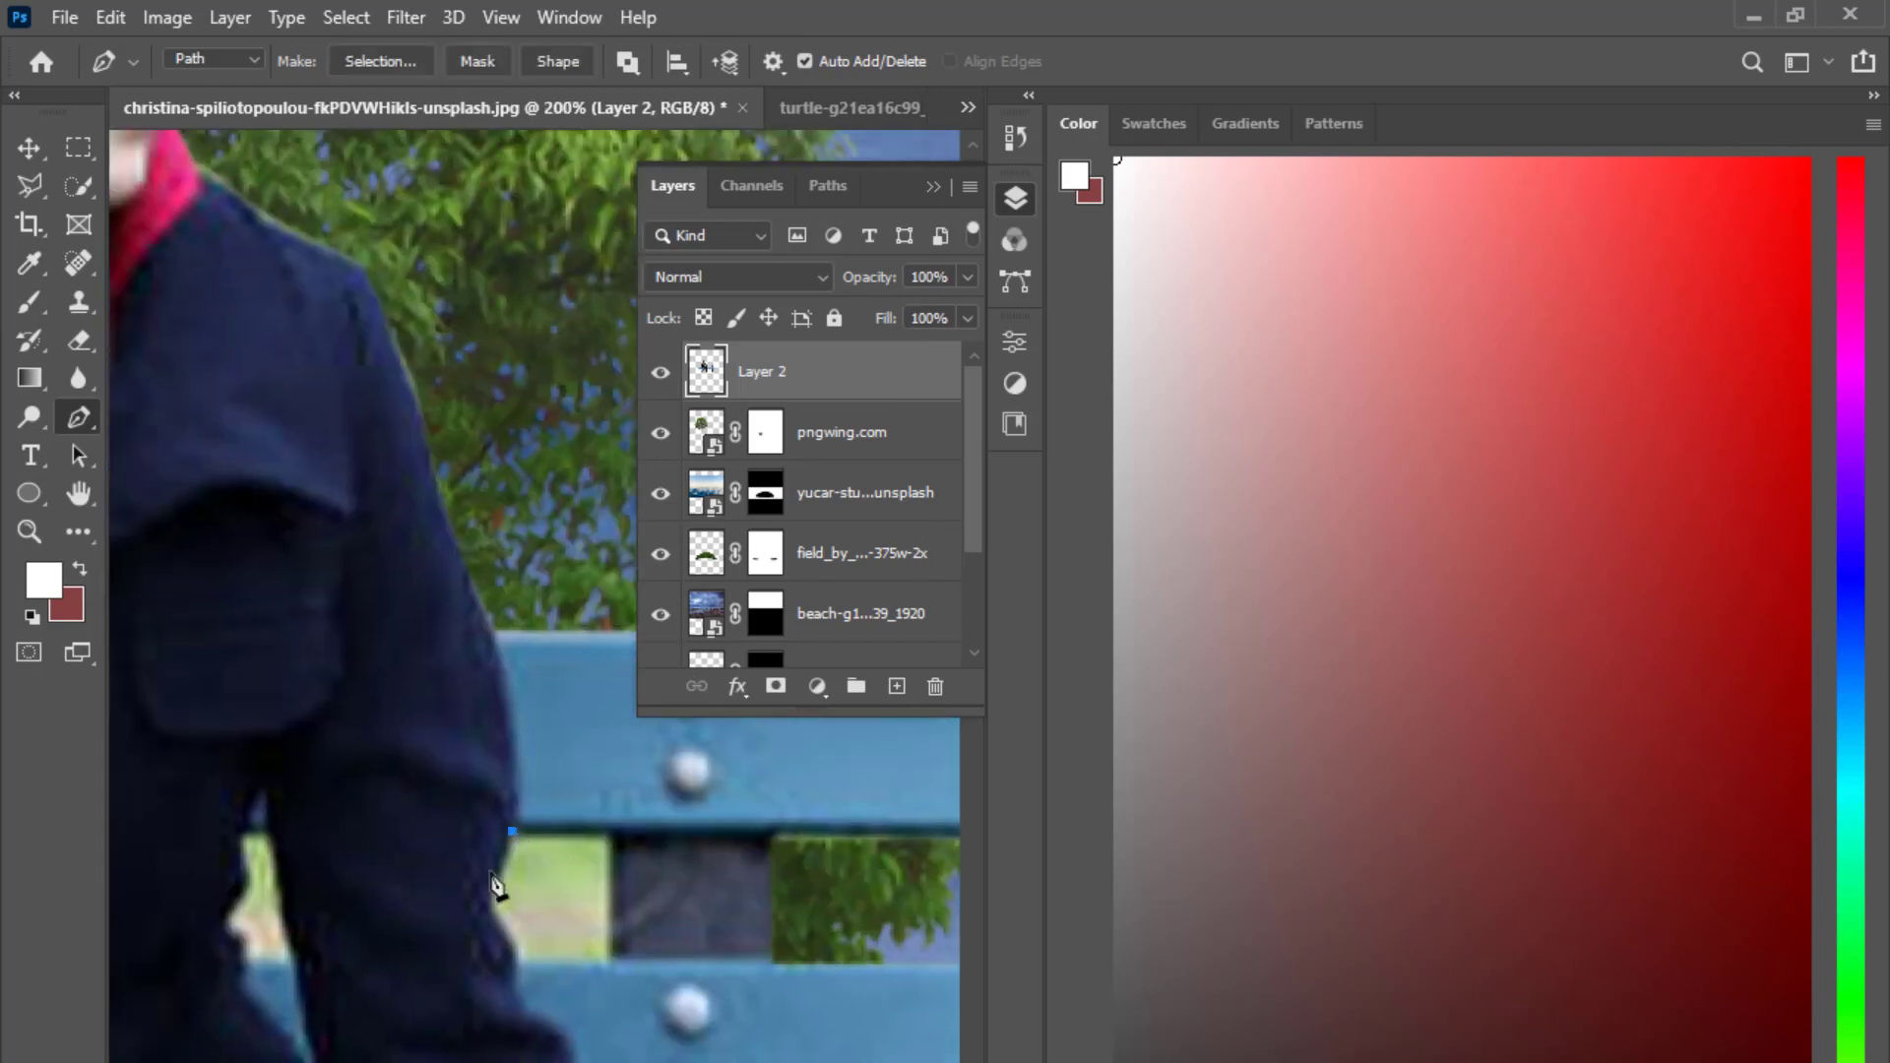
click(607, 969)
click(611, 842)
click(512, 832)
key(ctrl+Return)
key(ctrl+Delete)
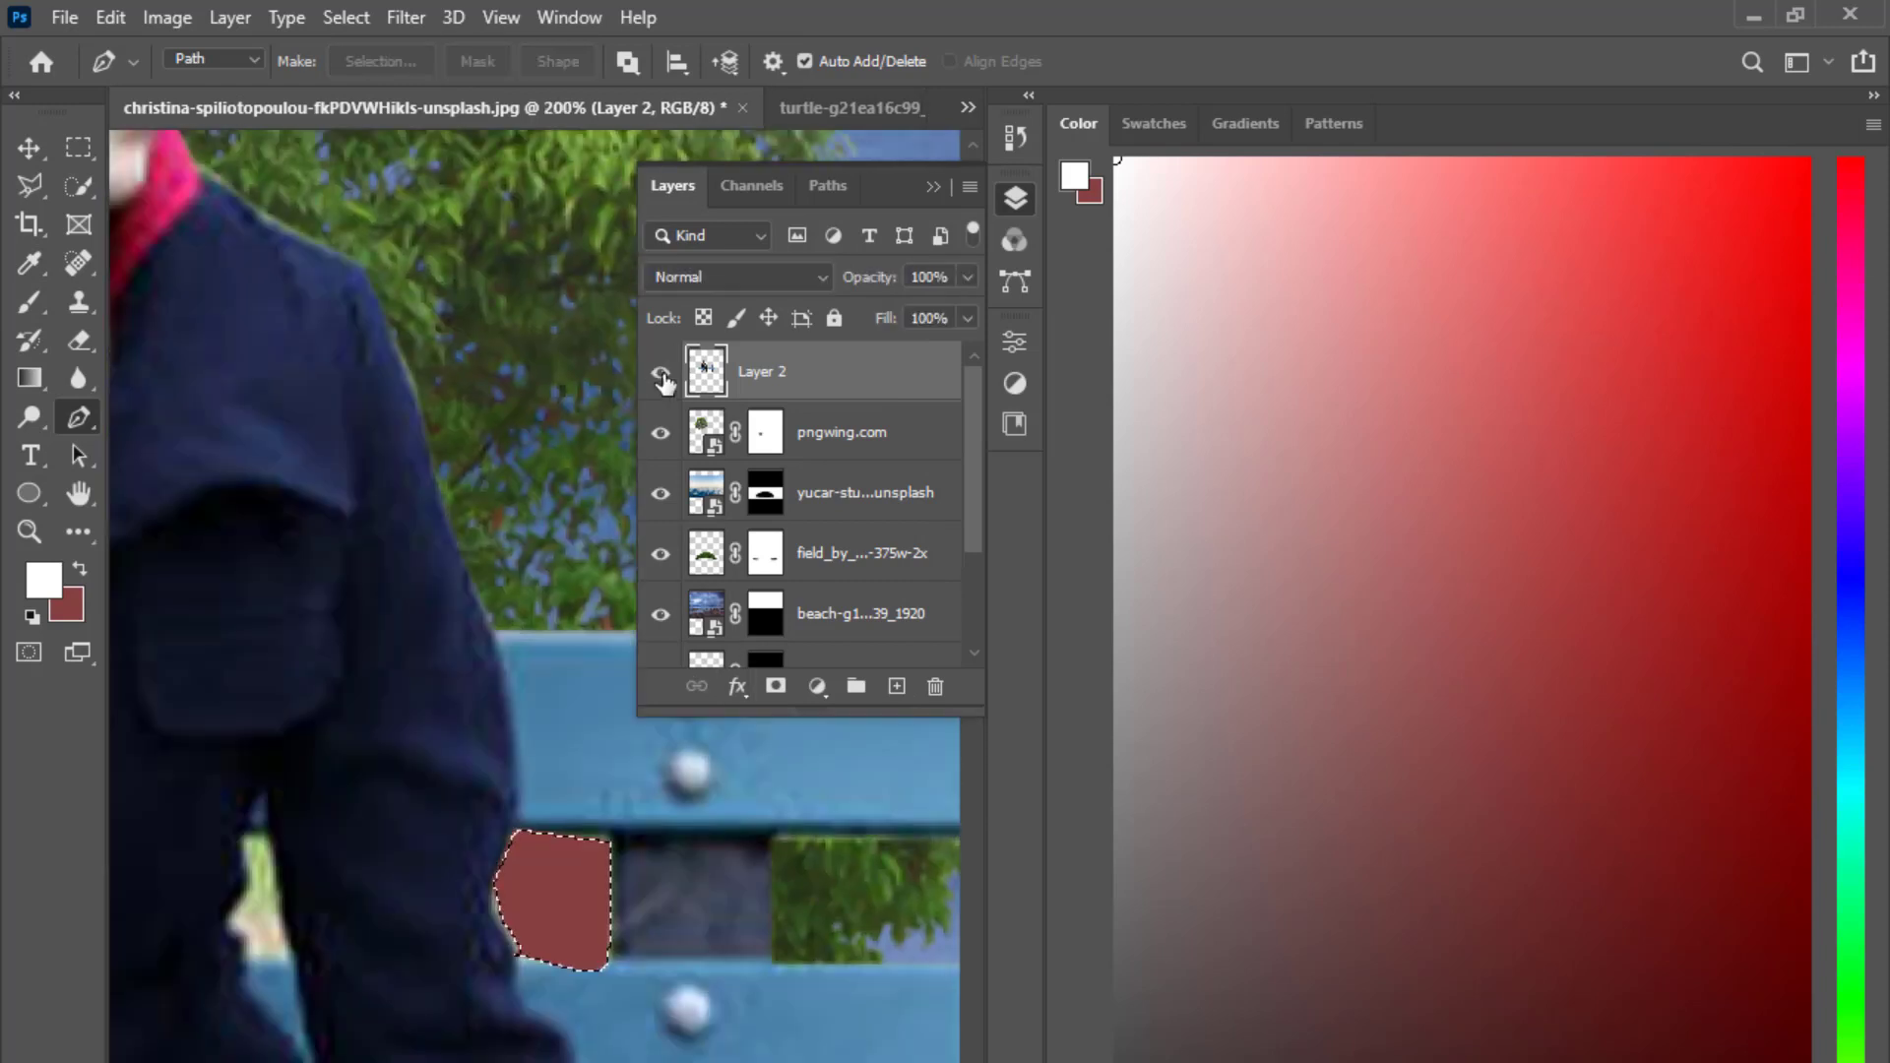
alt+click(661, 433)
alt+click(661, 434)
key(ctrl+z)
Delete the old background in the selected gap beside the sleeve and deselect.
key(Delete)
key(ctrl+d)
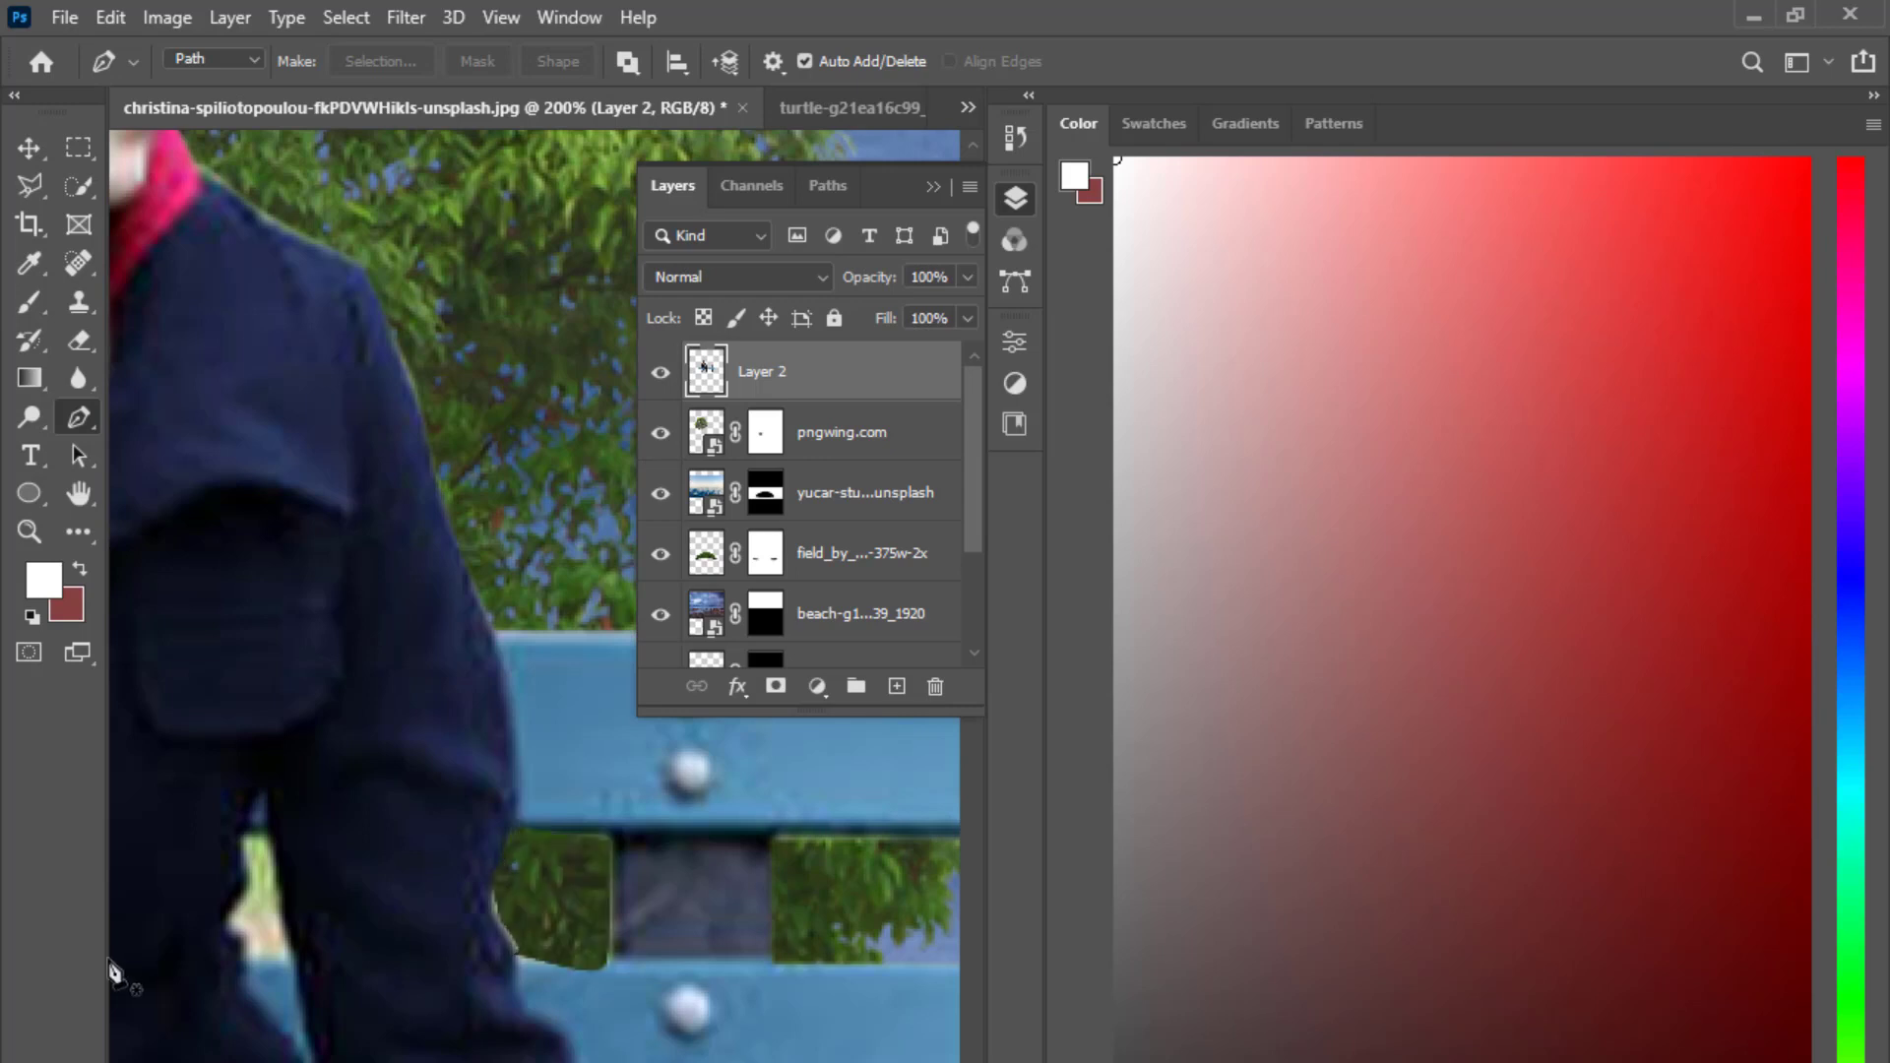
Outline the narrow gap between the torso and the right-hand sleeve, select it, delete its background and deselect.
drag(126, 974, 458, 1016)
click(603, 878)
click(576, 877)
drag(579, 916, 574, 935)
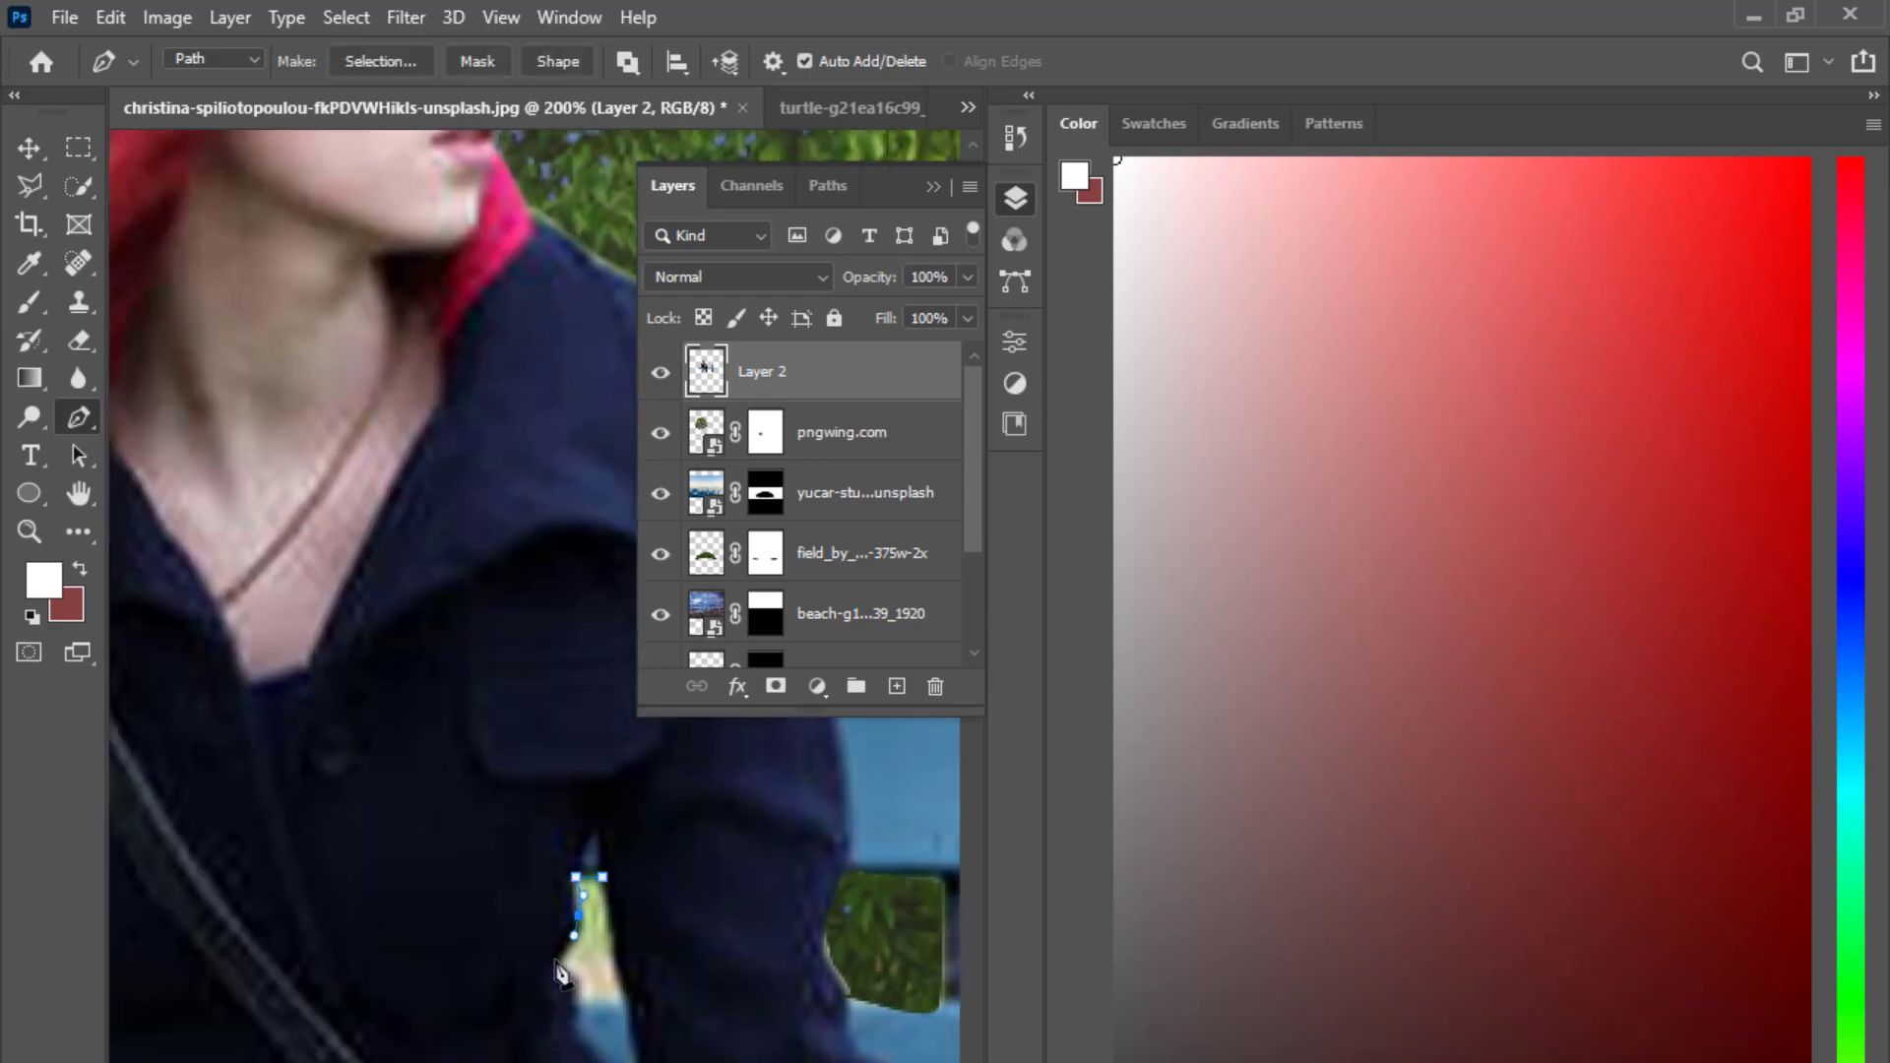
drag(633, 1022, 617, 948)
click(603, 877)
key(ctrl+Return)
key(ctrl+BackSpace)
key(ctrl+z)
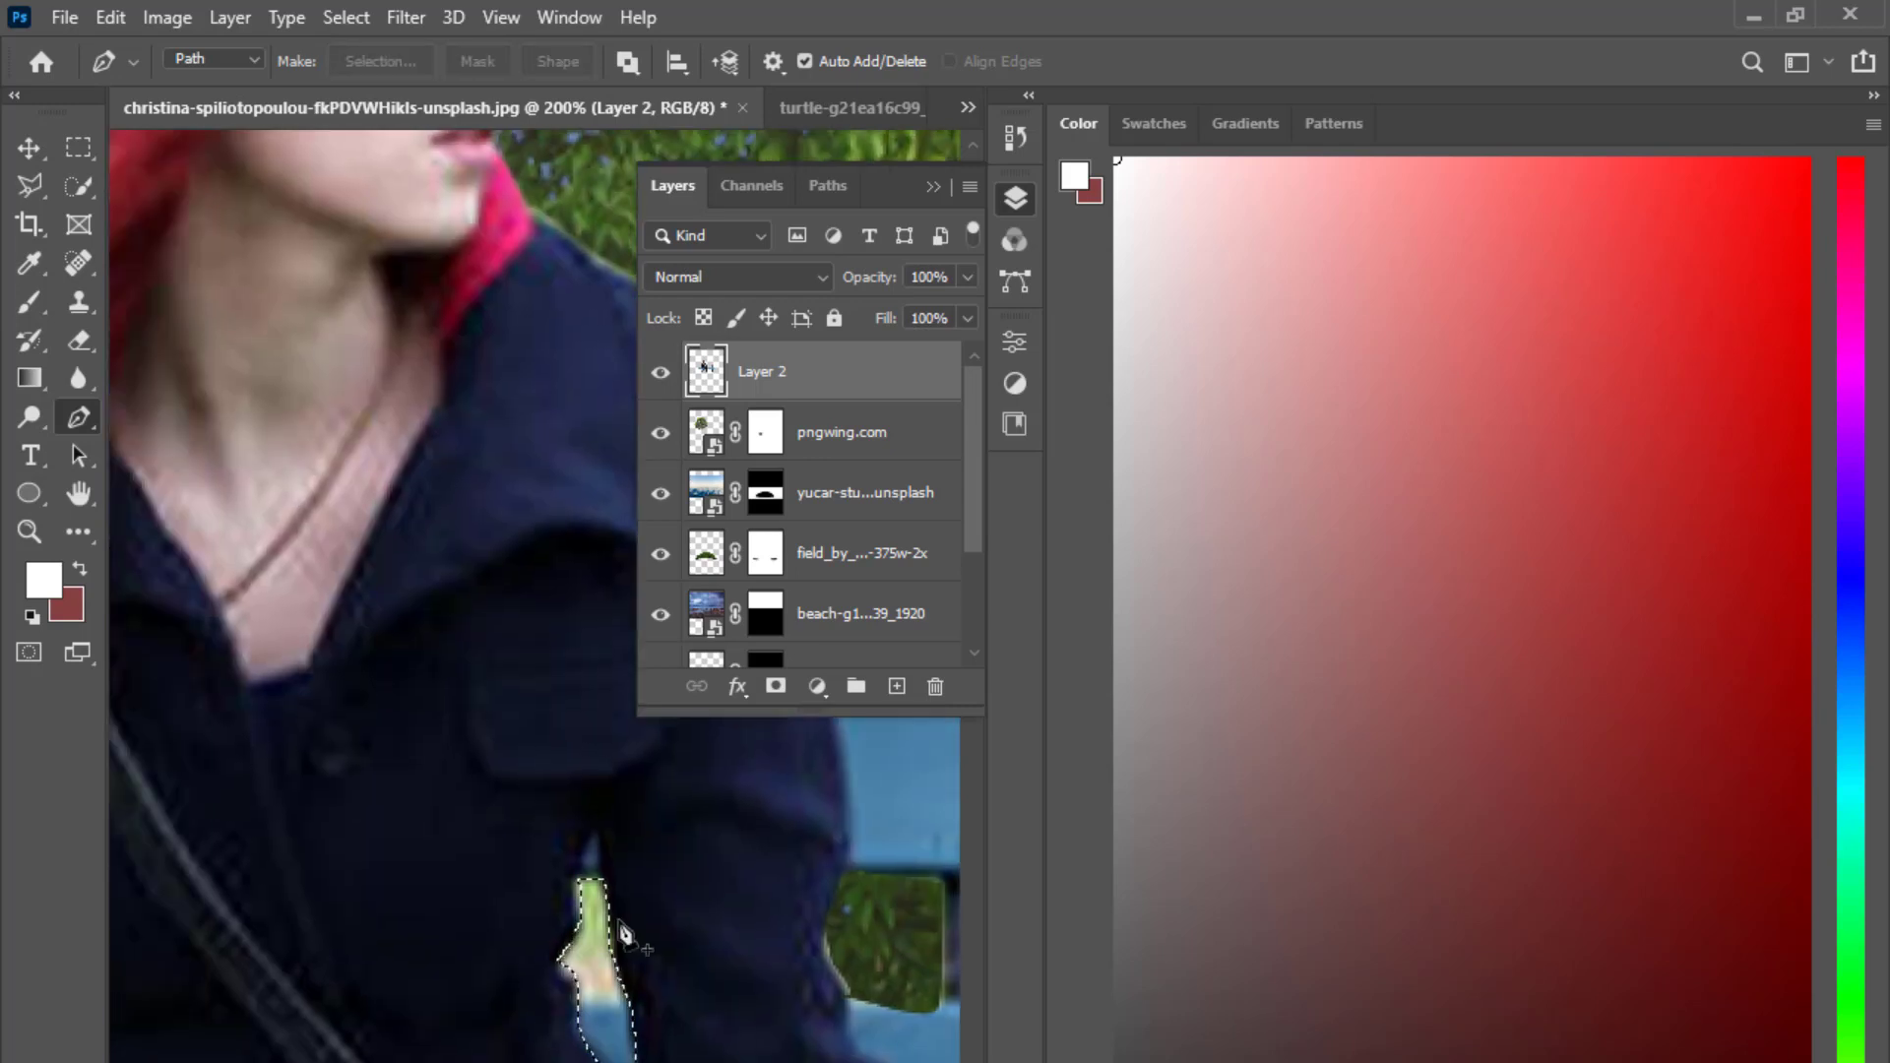
key(Delete)
key(ctrl+d)
Outline the gap between the torso and the other coat sleeve, turn it into a selection, delete its background and deselect.
drag(230, 1017, 569, 802)
click(568, 732)
click(602, 741)
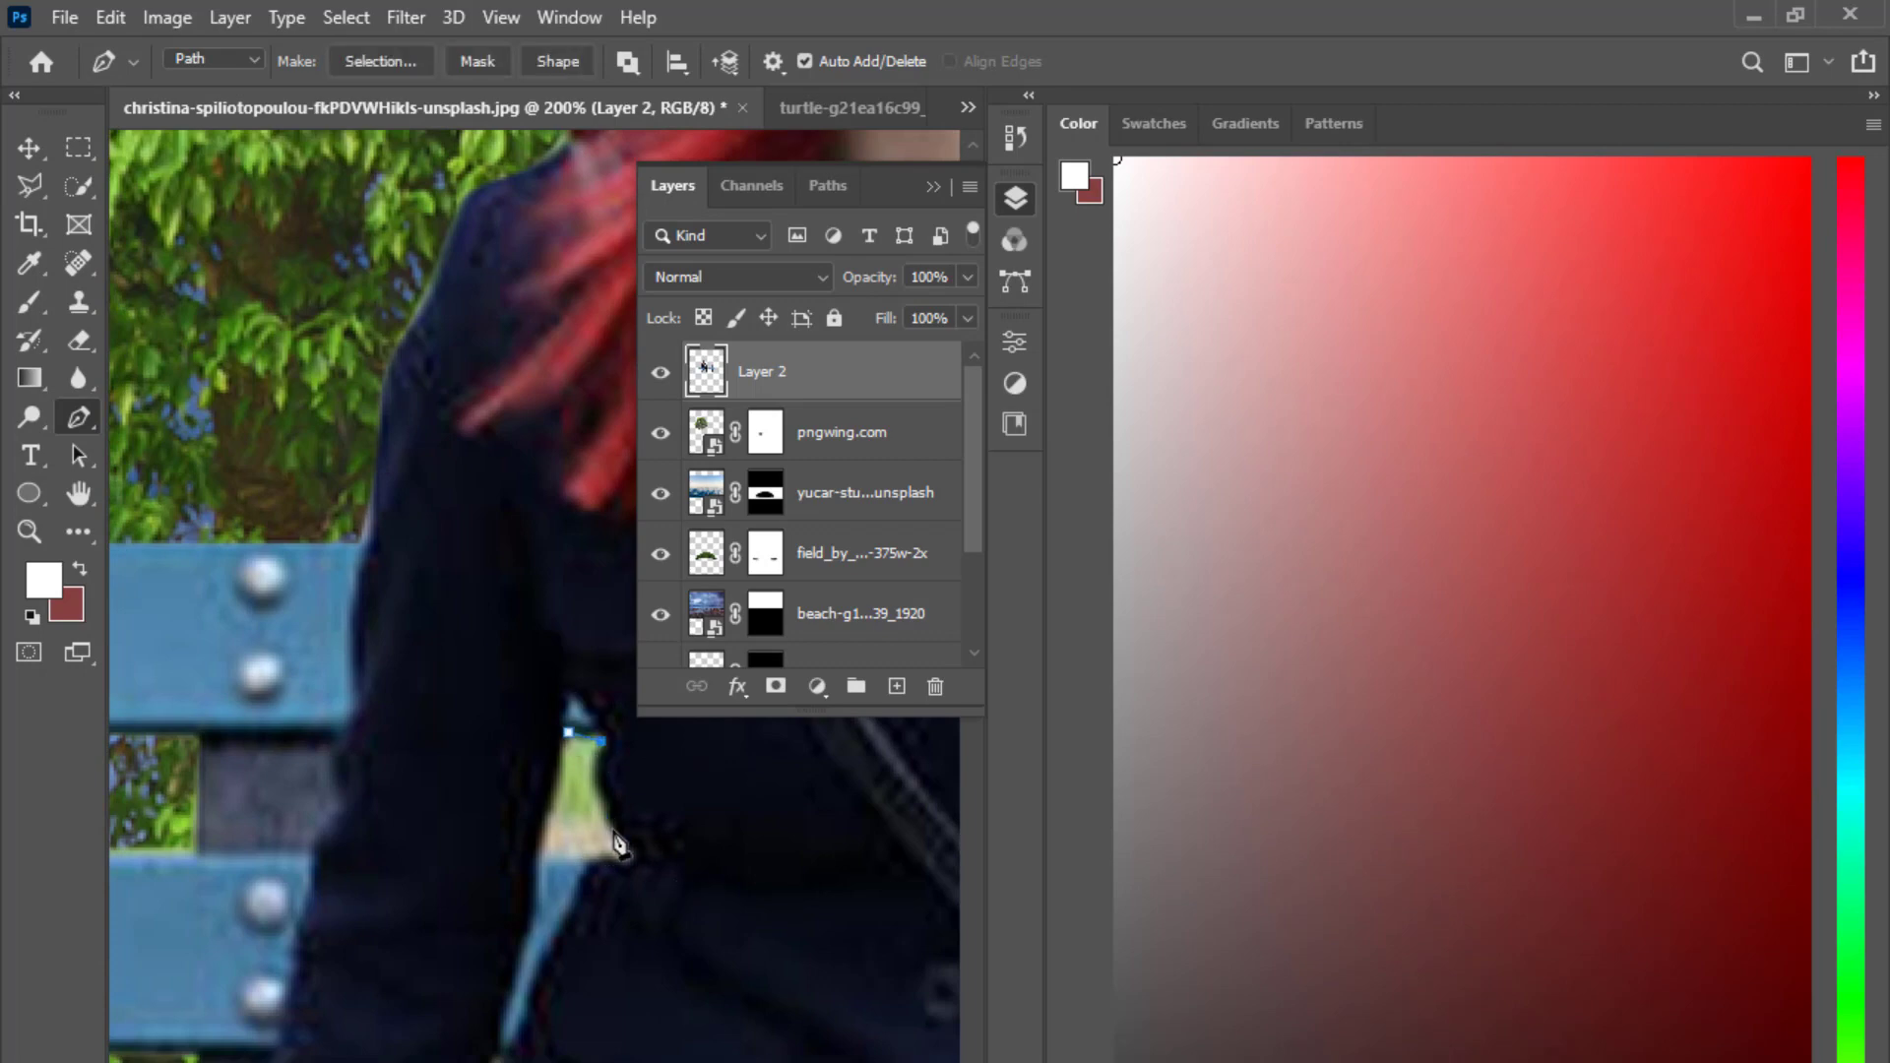
click(548, 857)
click(568, 733)
key(ctrl+Return)
scroll(569, 892, down, 10)
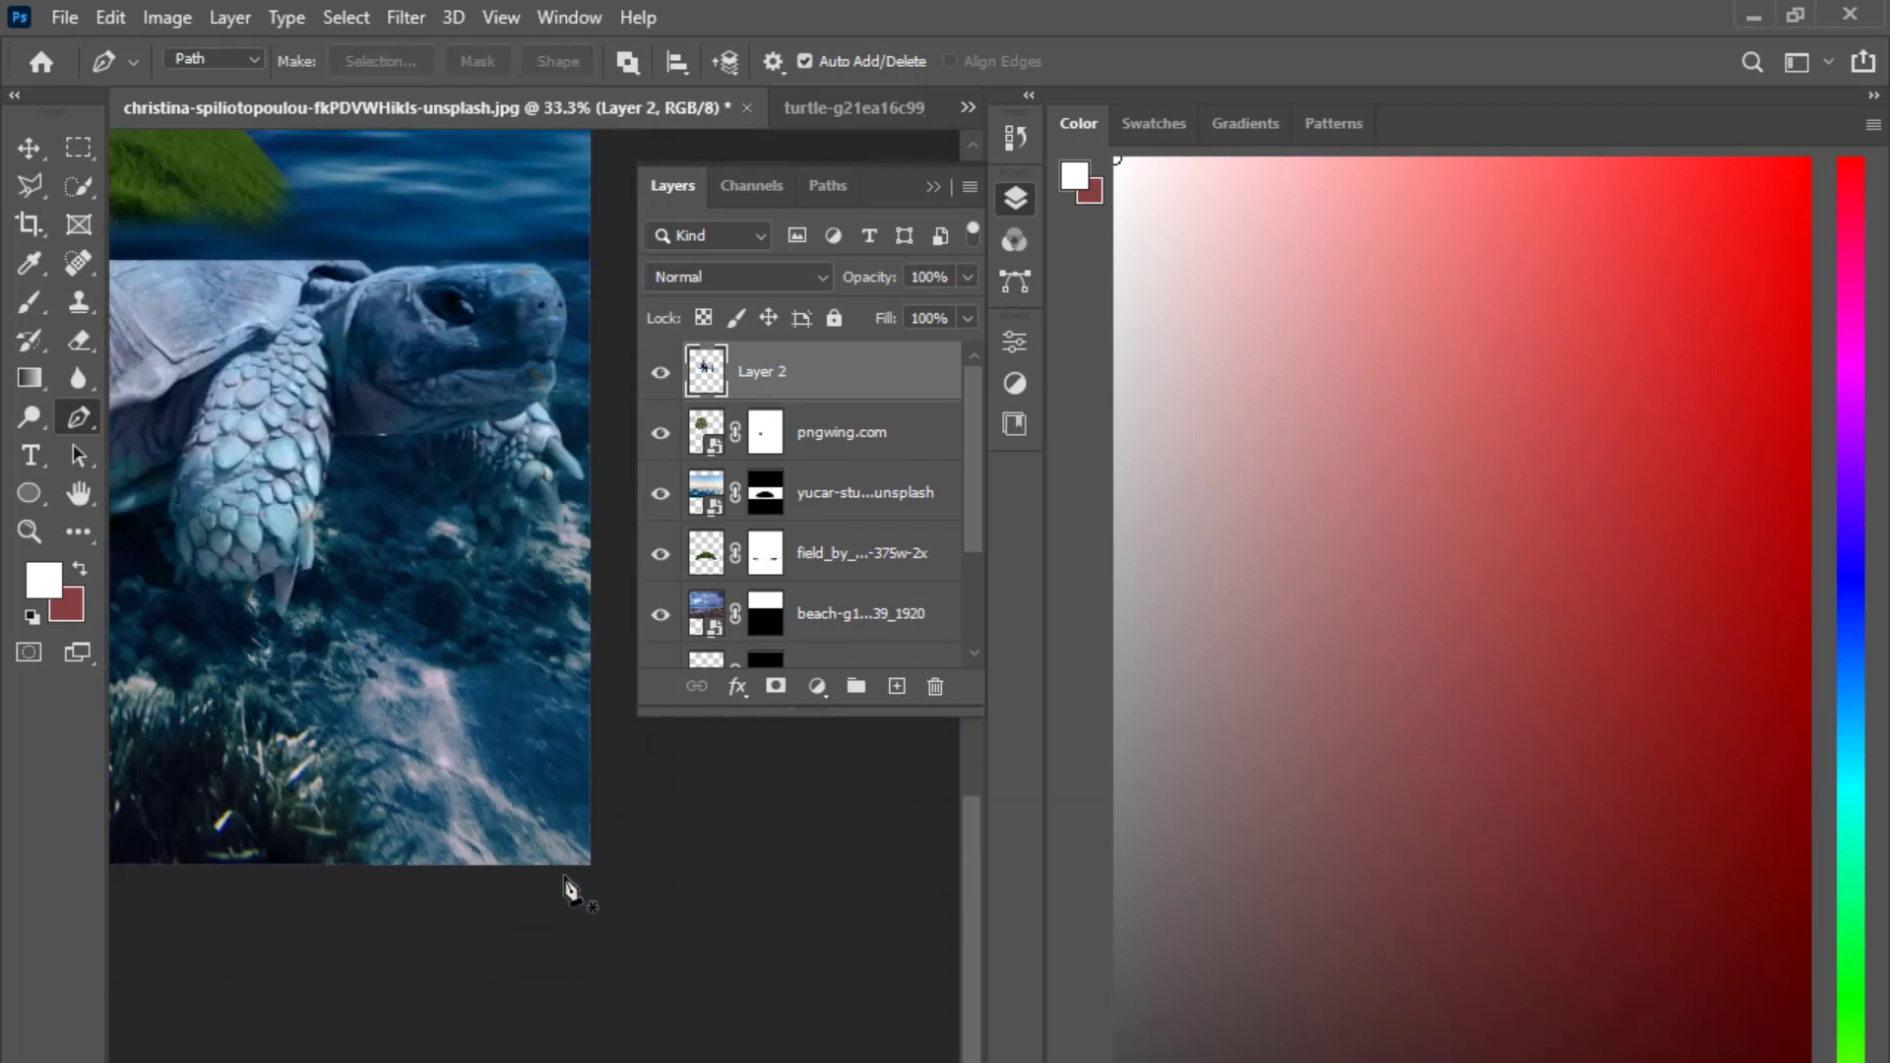
scroll(567, 886, up, 4)
scroll(570, 891, up, 1)
scroll(569, 891, down, 4)
scroll(569, 891, up, 2)
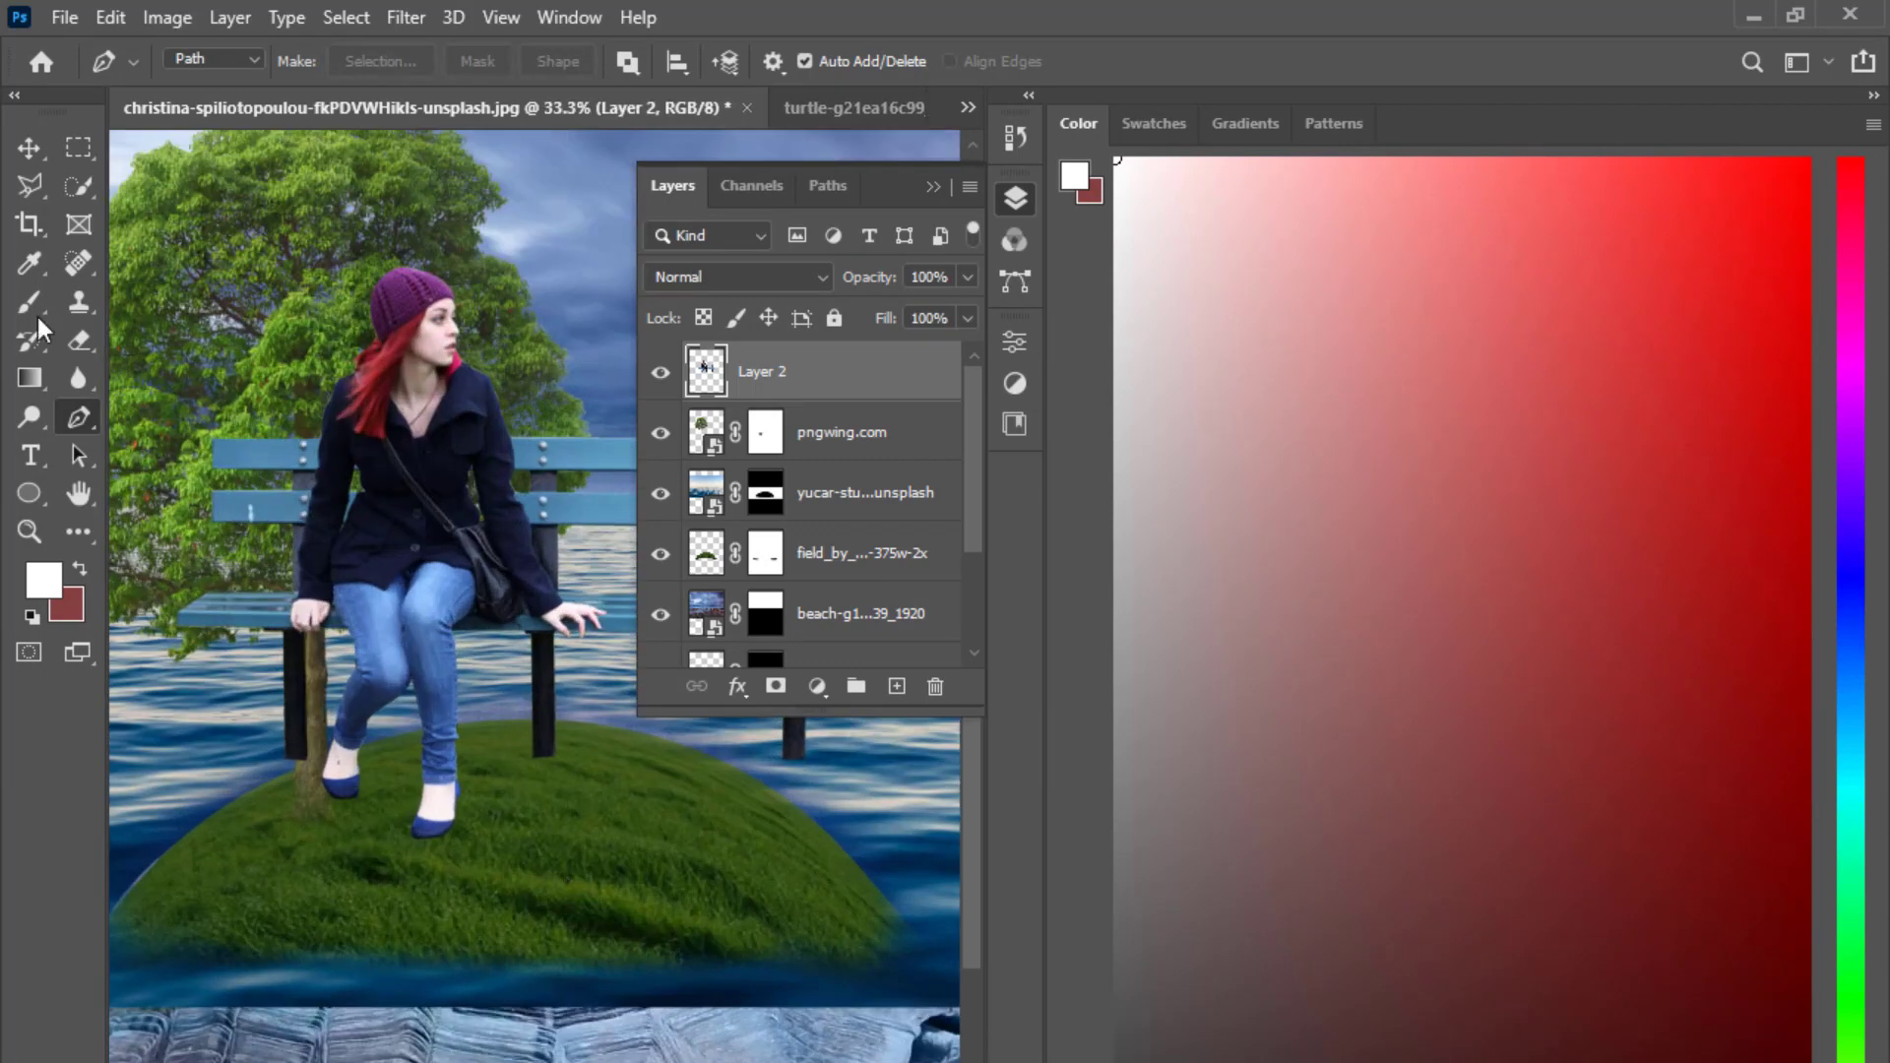
Convert Layer 2 to a smart object, scale it to 56.60% and place it on the grassy mound beside the tree trunk.
key(v)
right_click(774, 371)
click(873, 611)
key(ctrl+t)
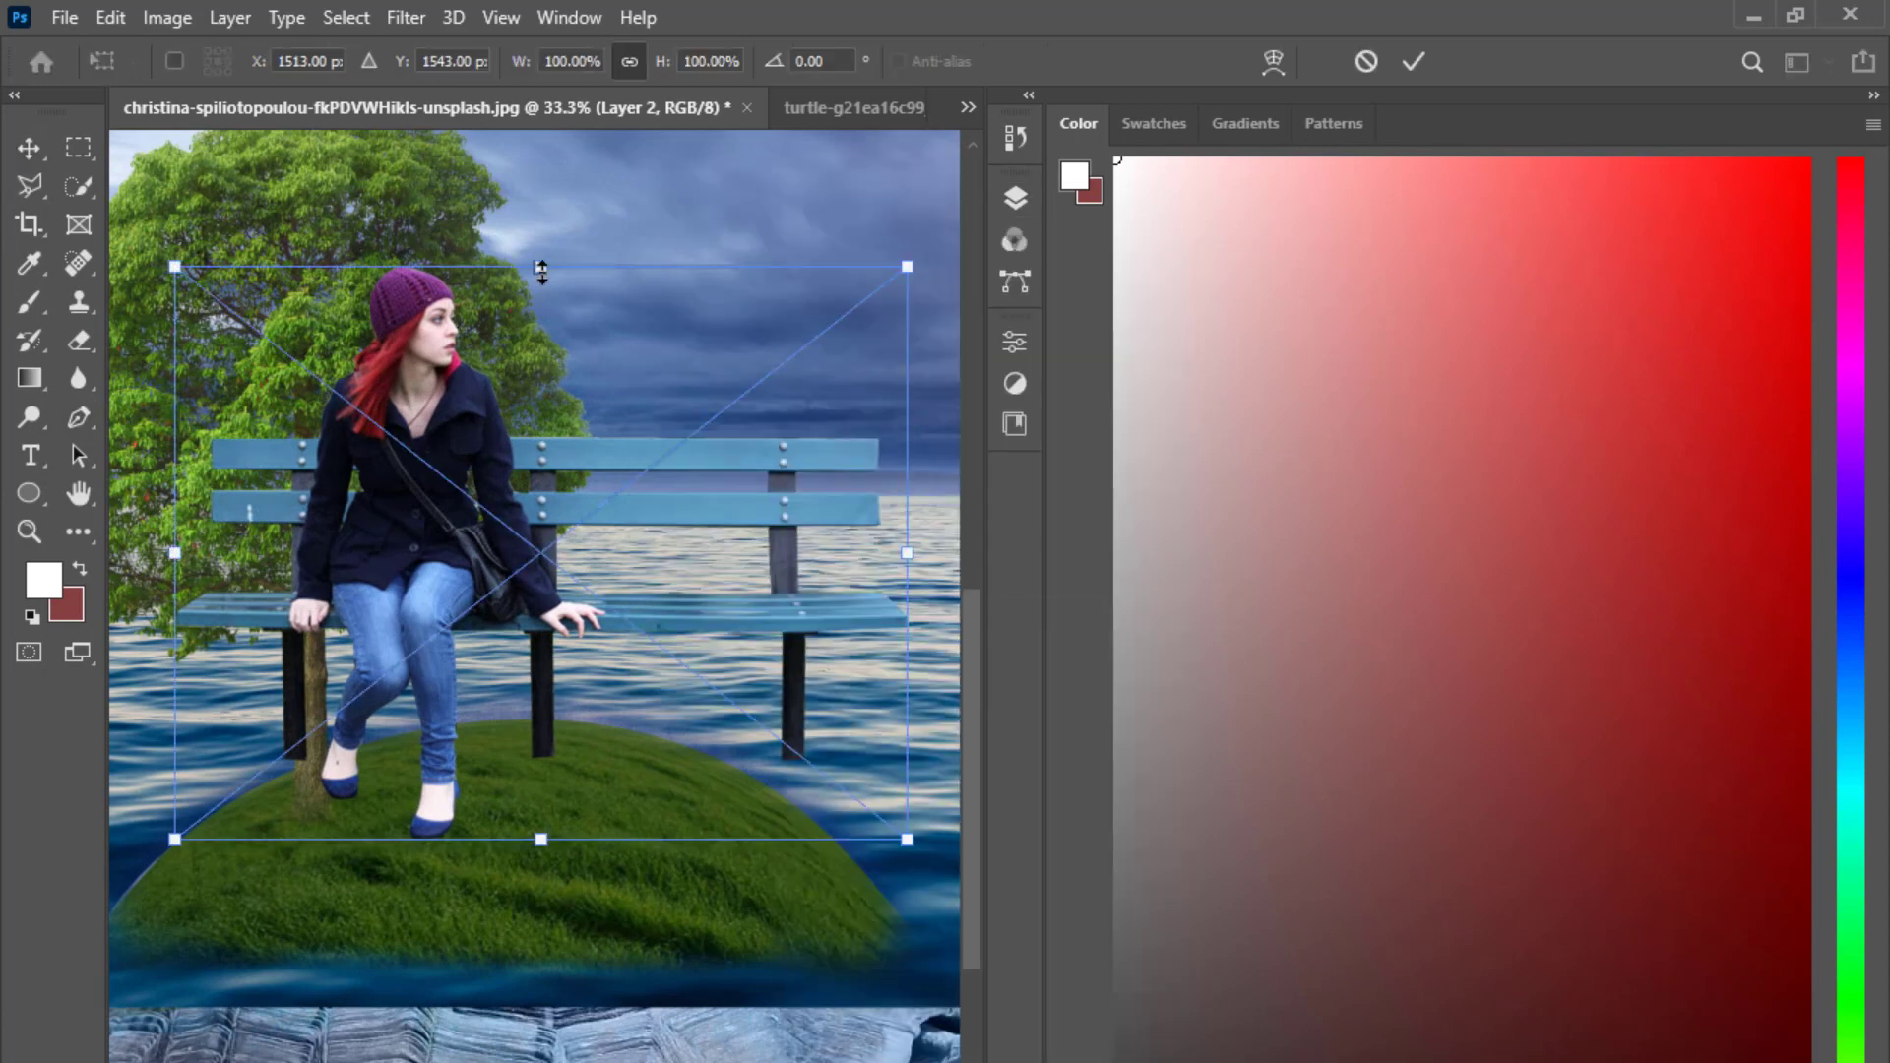
drag(541, 267, 540, 515)
drag(490, 666, 428, 672)
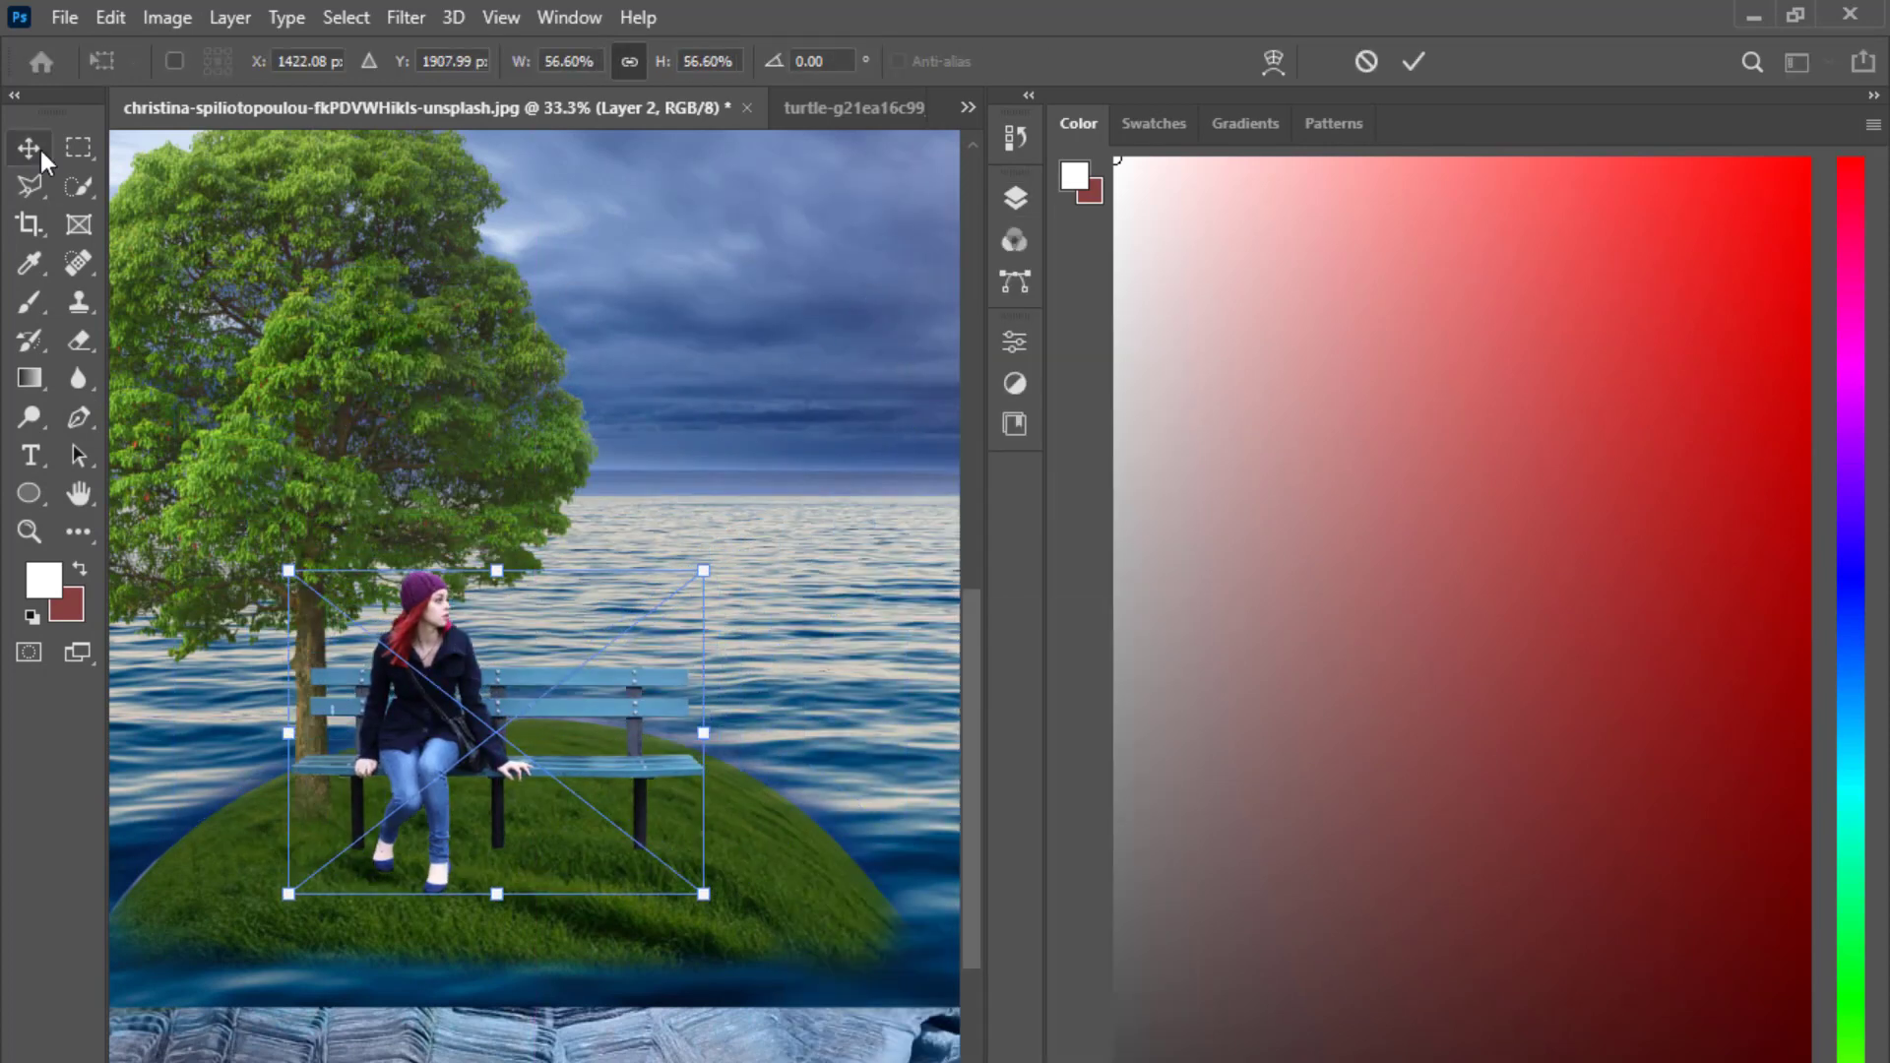
click(33, 150)
Add a layer mask to the bench-and-woman layer and ready a soft black brush for blending it into the grass.
scroll(673, 369, down, 3)
ctrl+click(673, 368)
key(ctrl+plus)
key(ctrl+plus)
key(ctrl+plus)
key(ctrl+plus)
key(ctrl+plus)
key(ctrl+plus)
drag(640, 897, 419, 877)
click(1014, 197)
click(730, 384)
click(776, 686)
key(b)
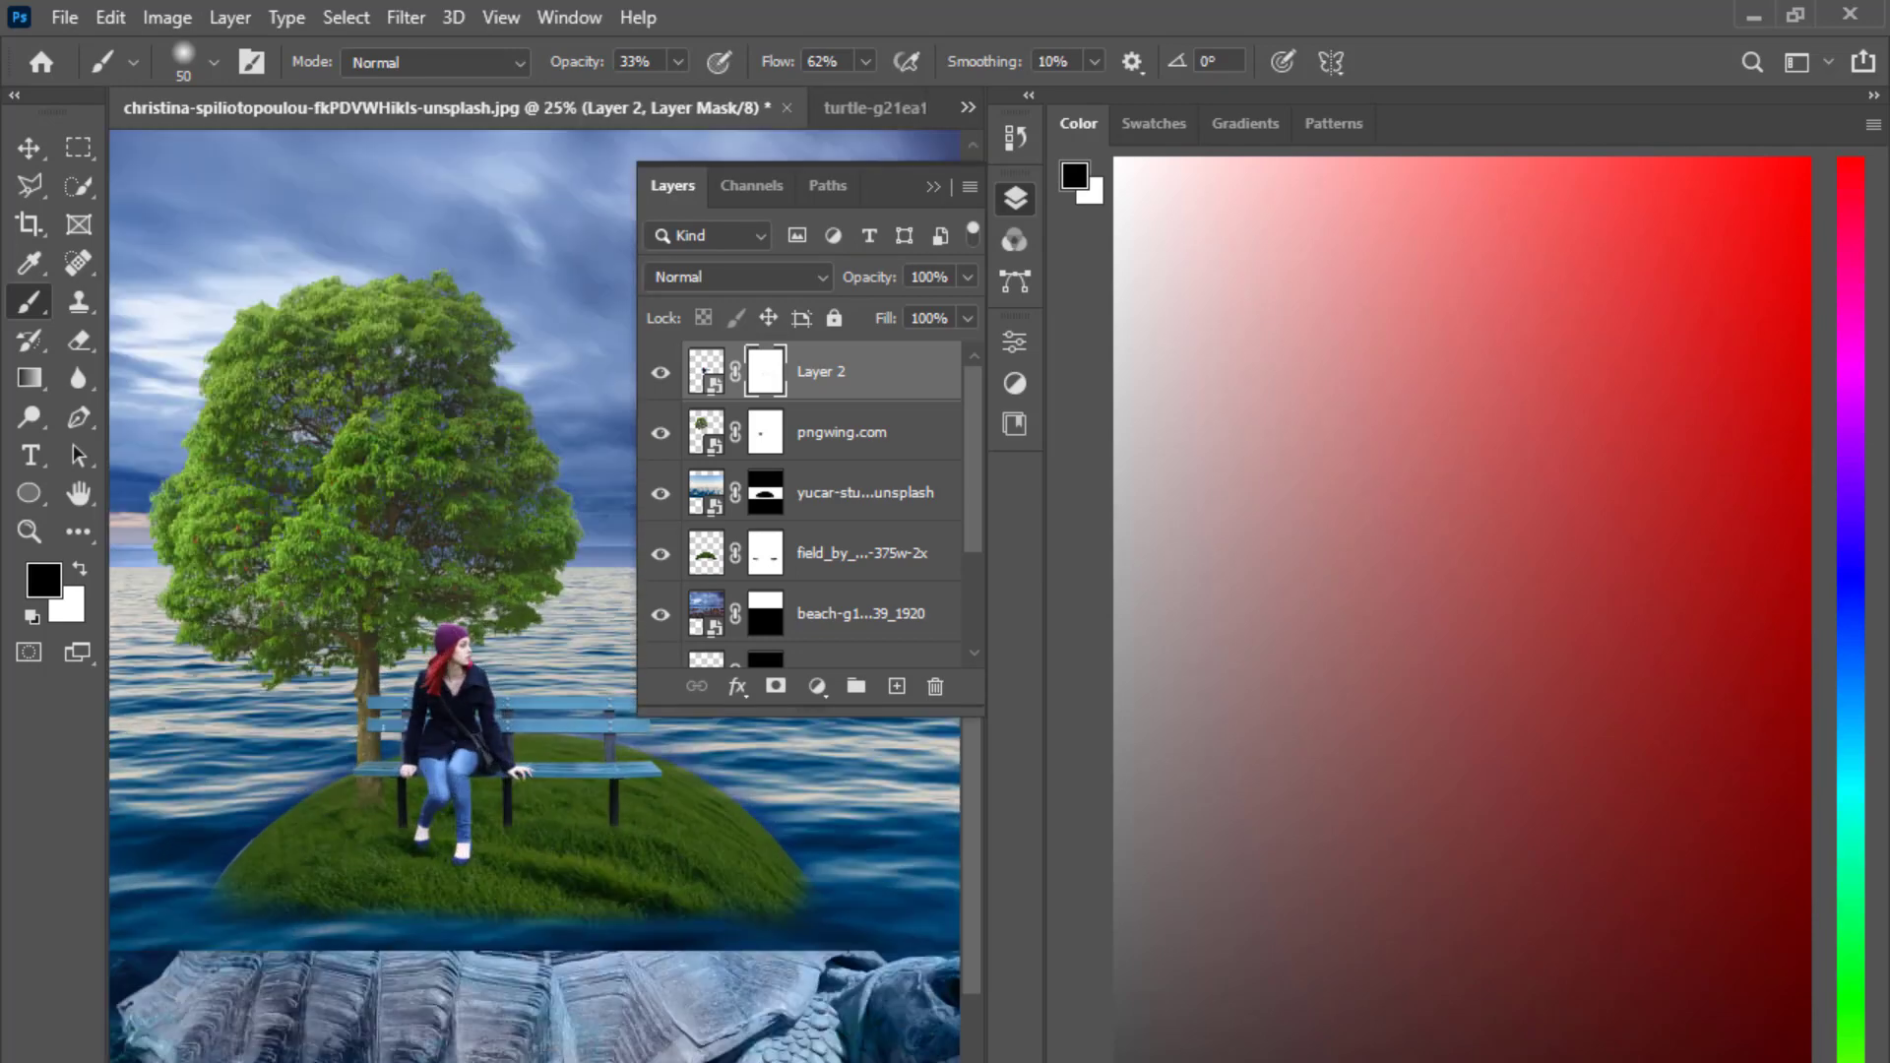
key(v)
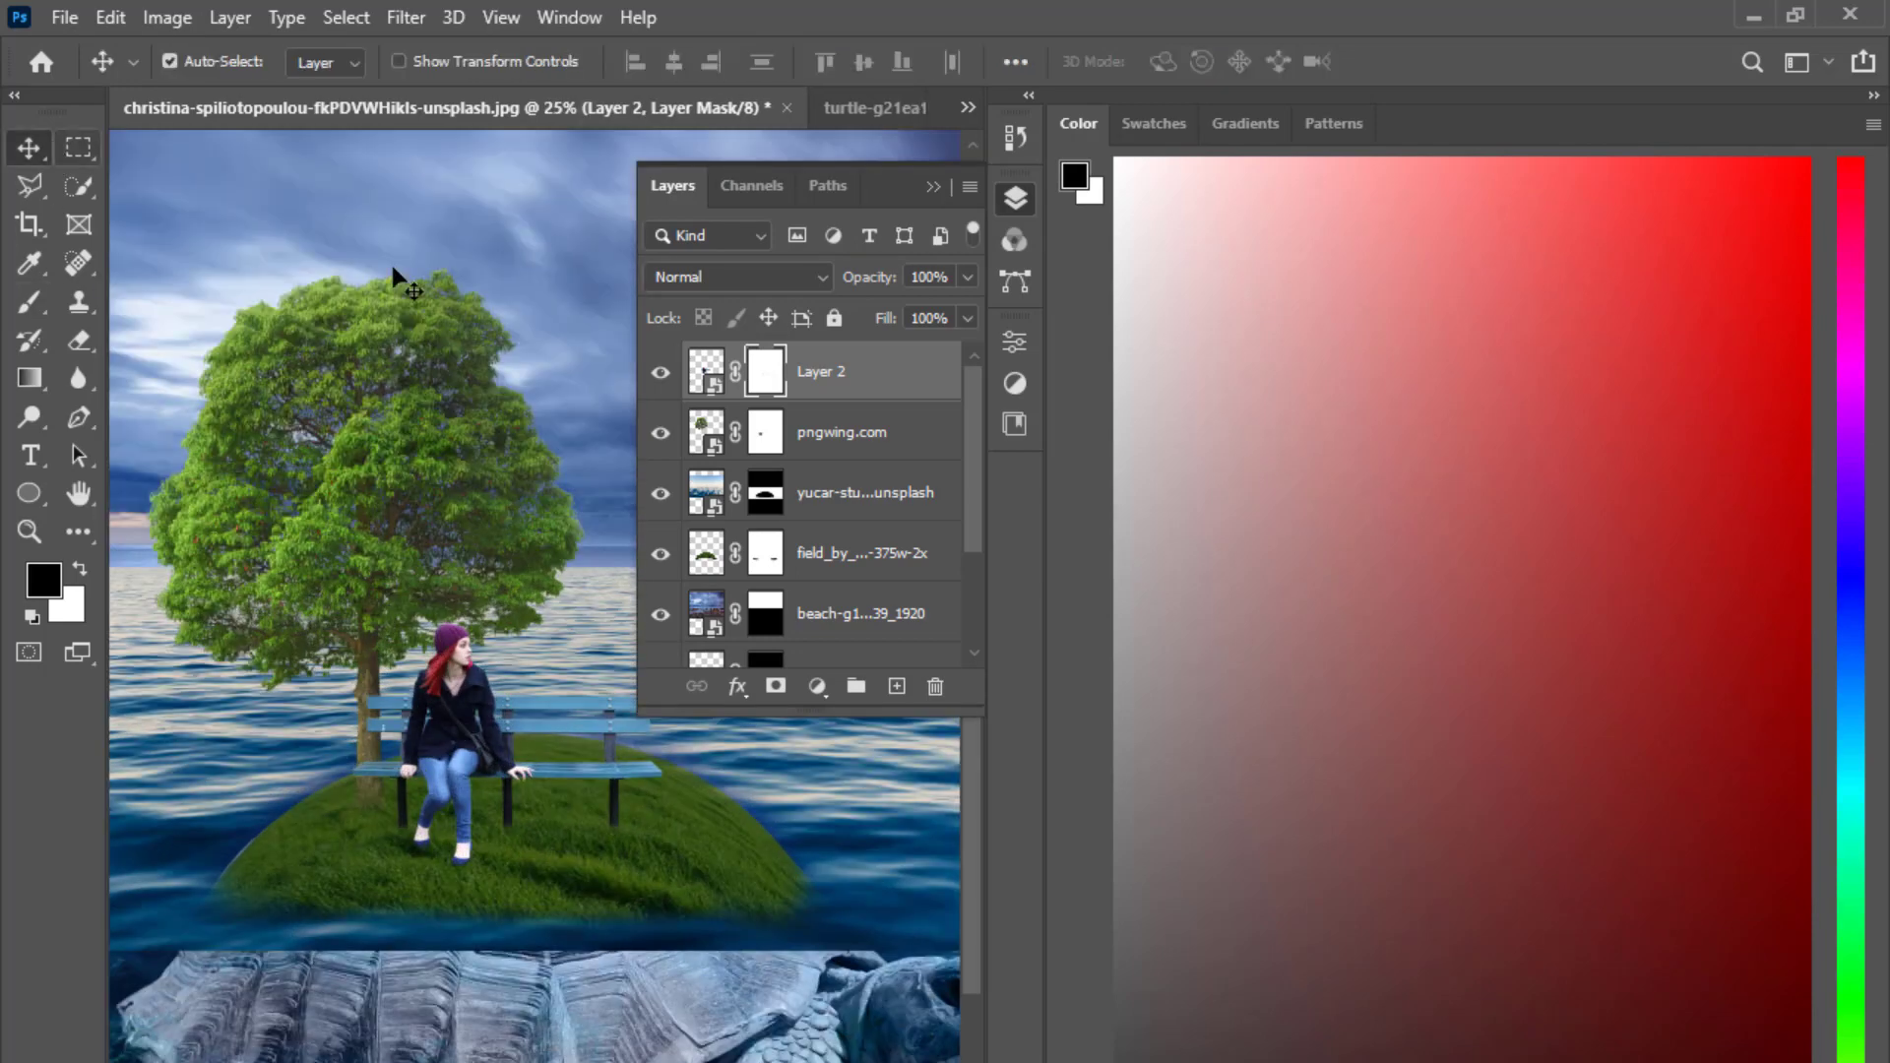
Darken the tree with a Curves adjustment clipped to the pngwing.com layer, mapping input 143 to output 115.
click(867, 443)
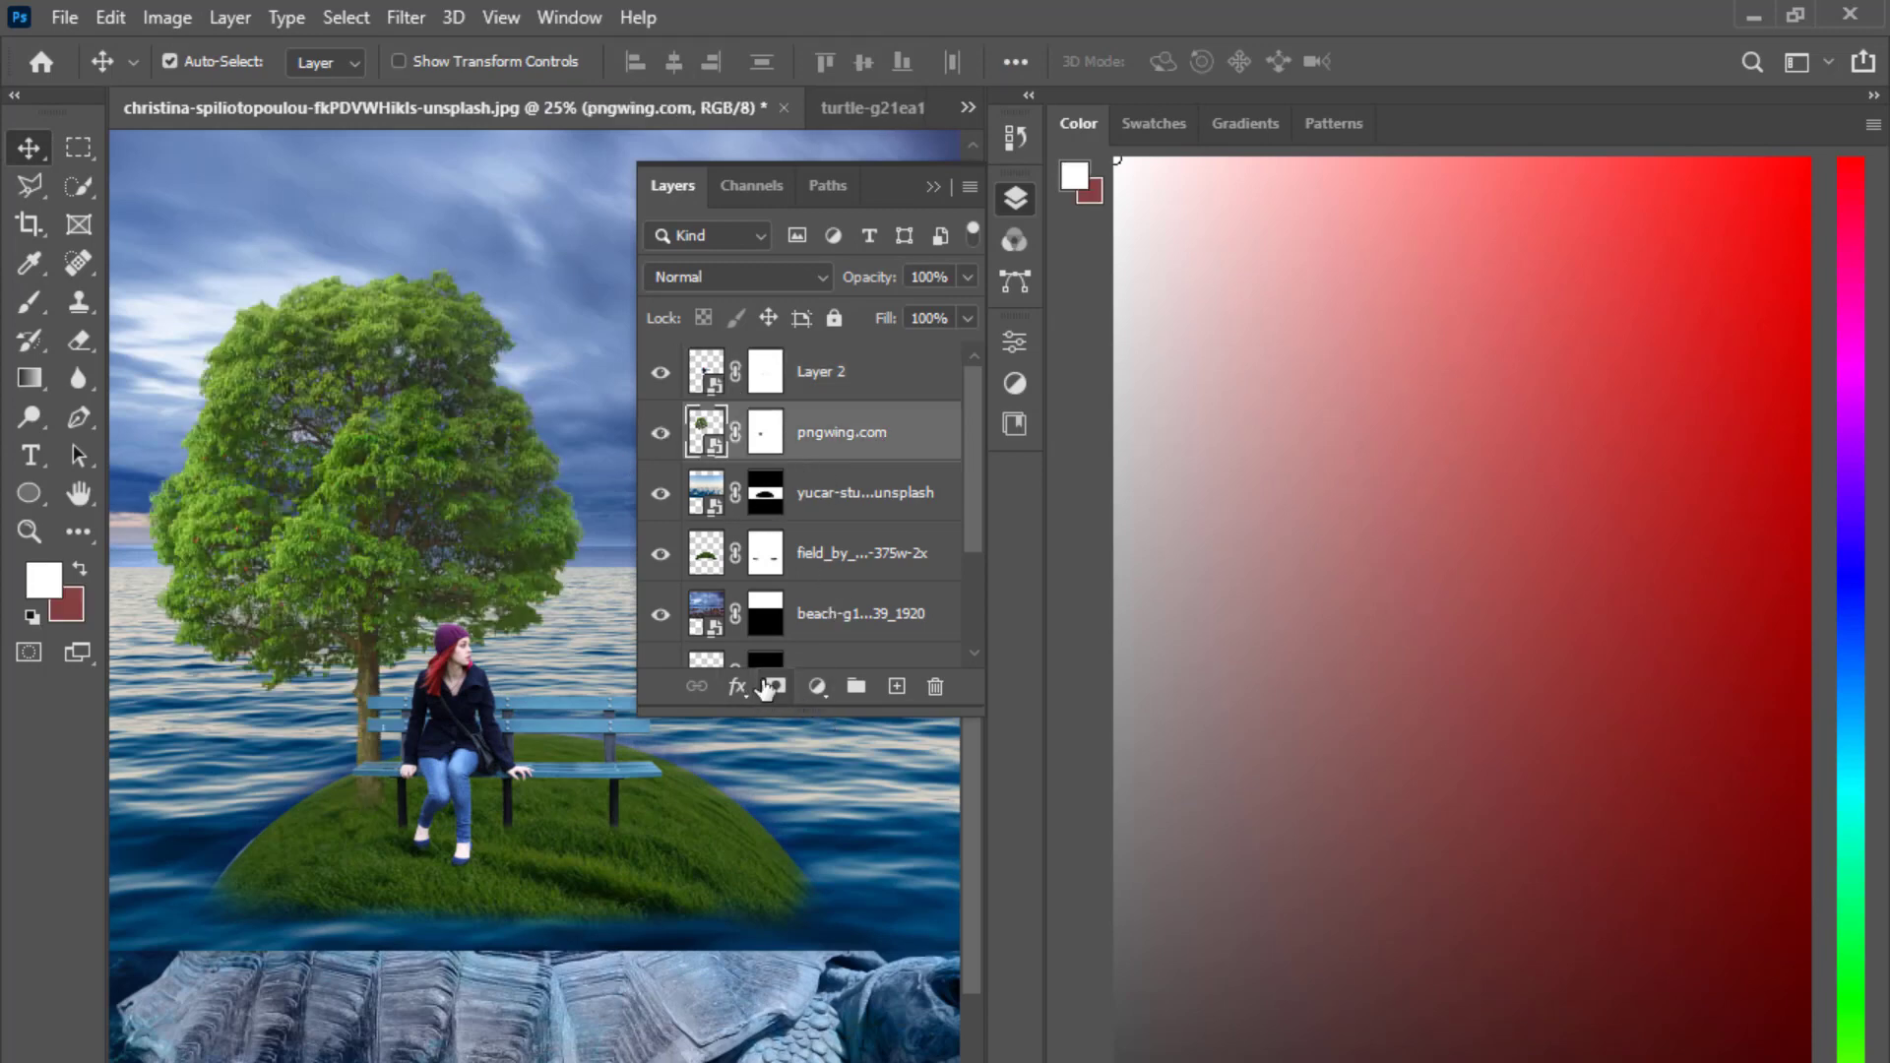
click(743, 689)
click(819, 683)
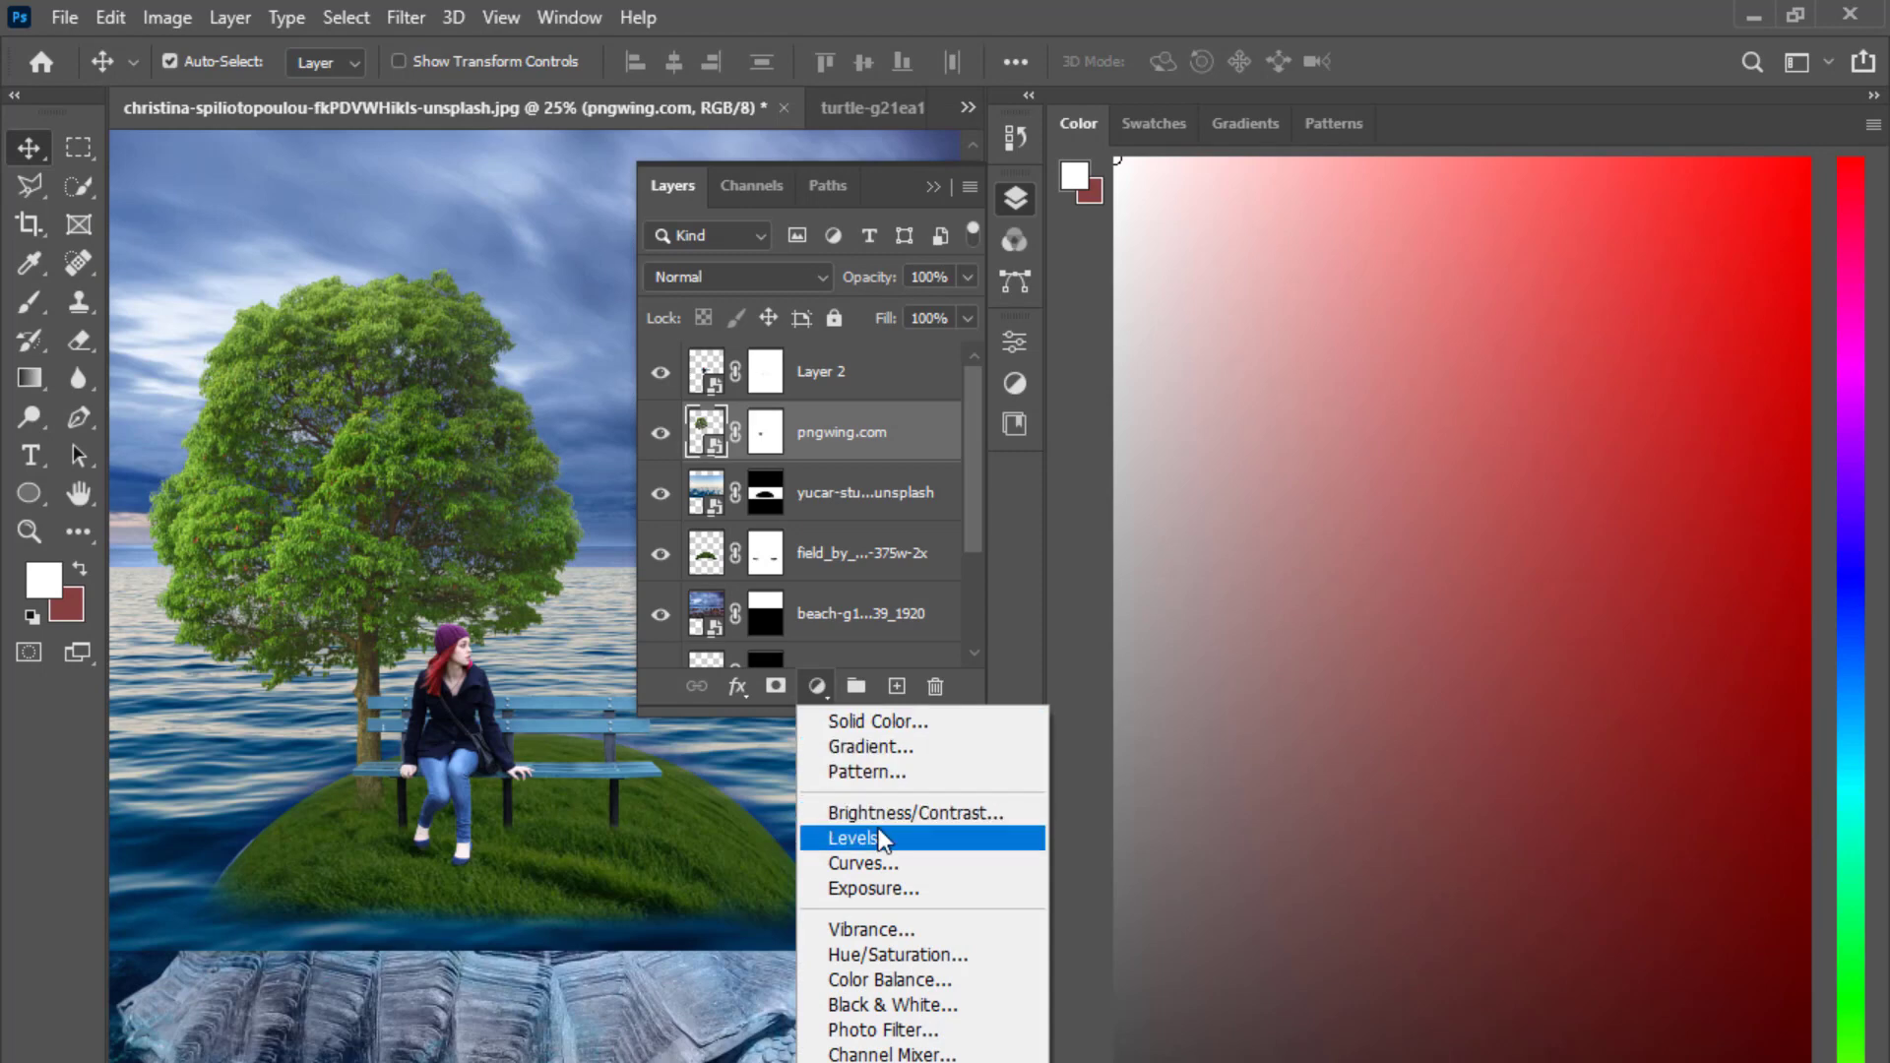
click(863, 863)
drag(809, 625, 809, 655)
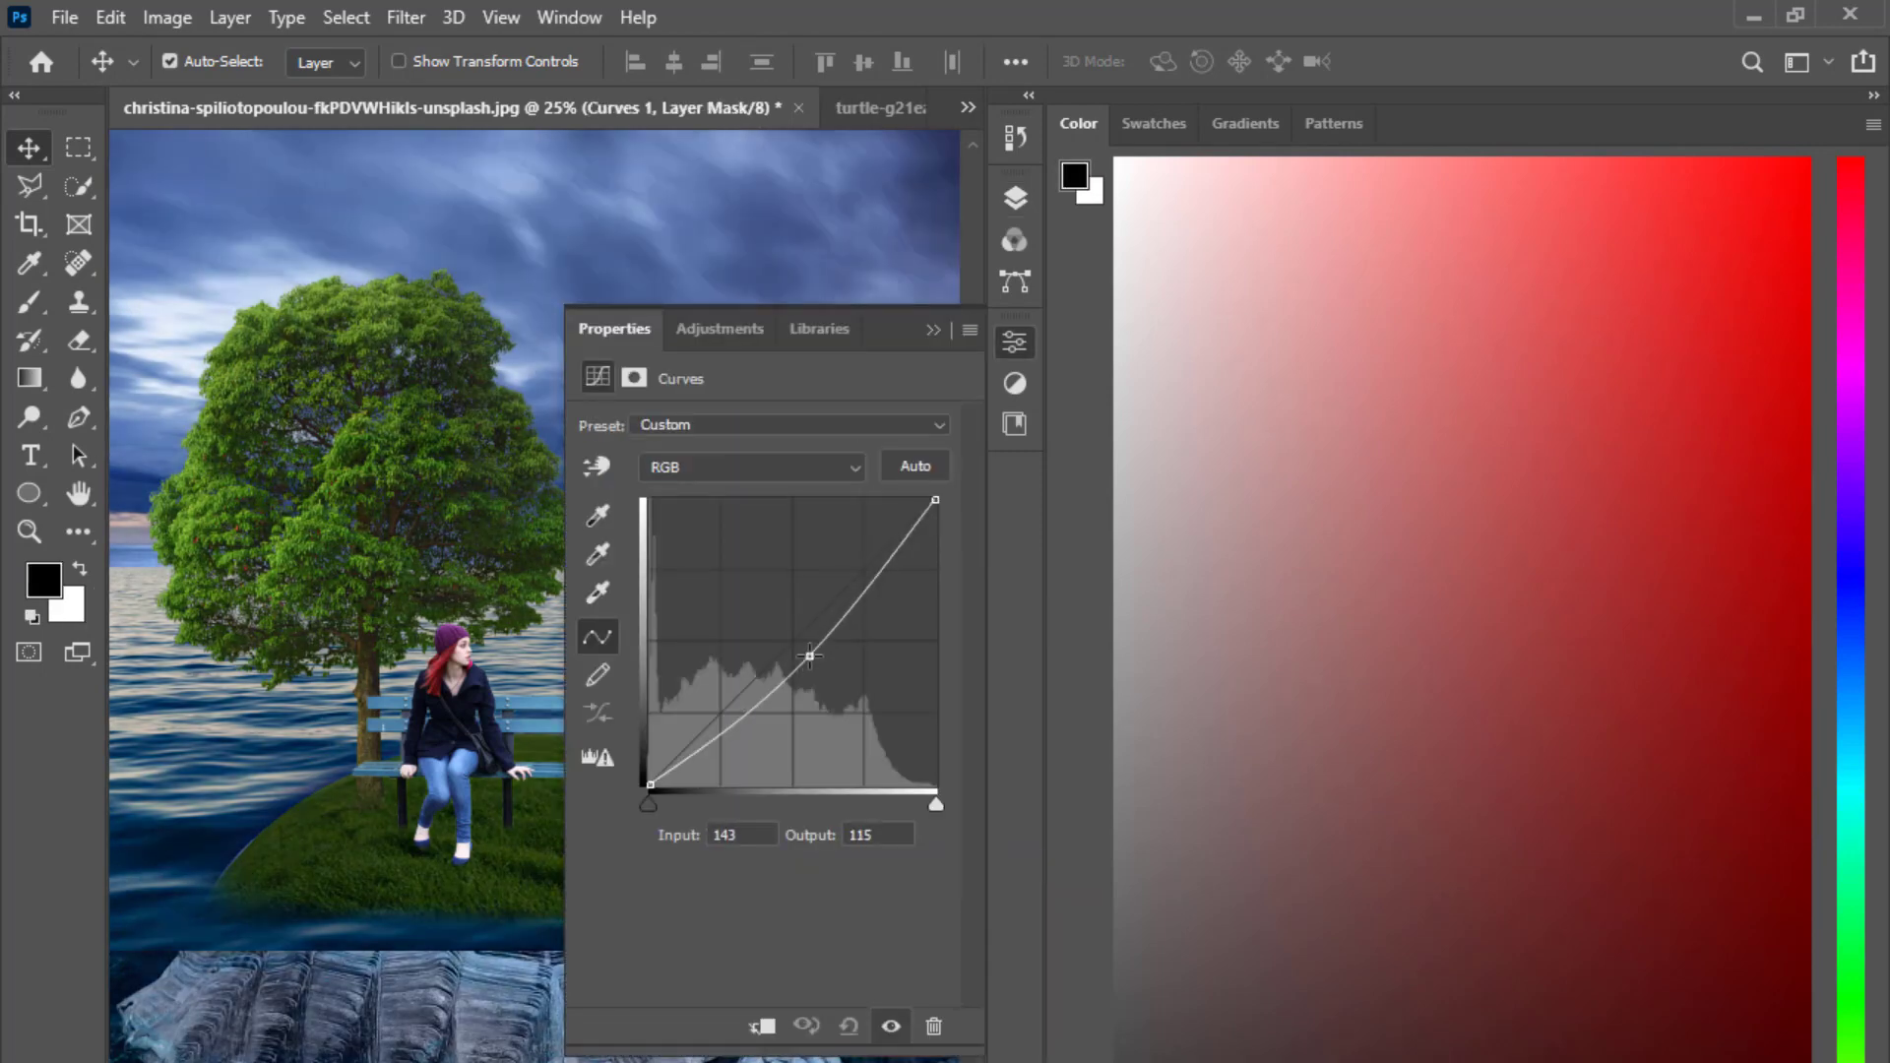
click(930, 333)
alt+click(722, 451)
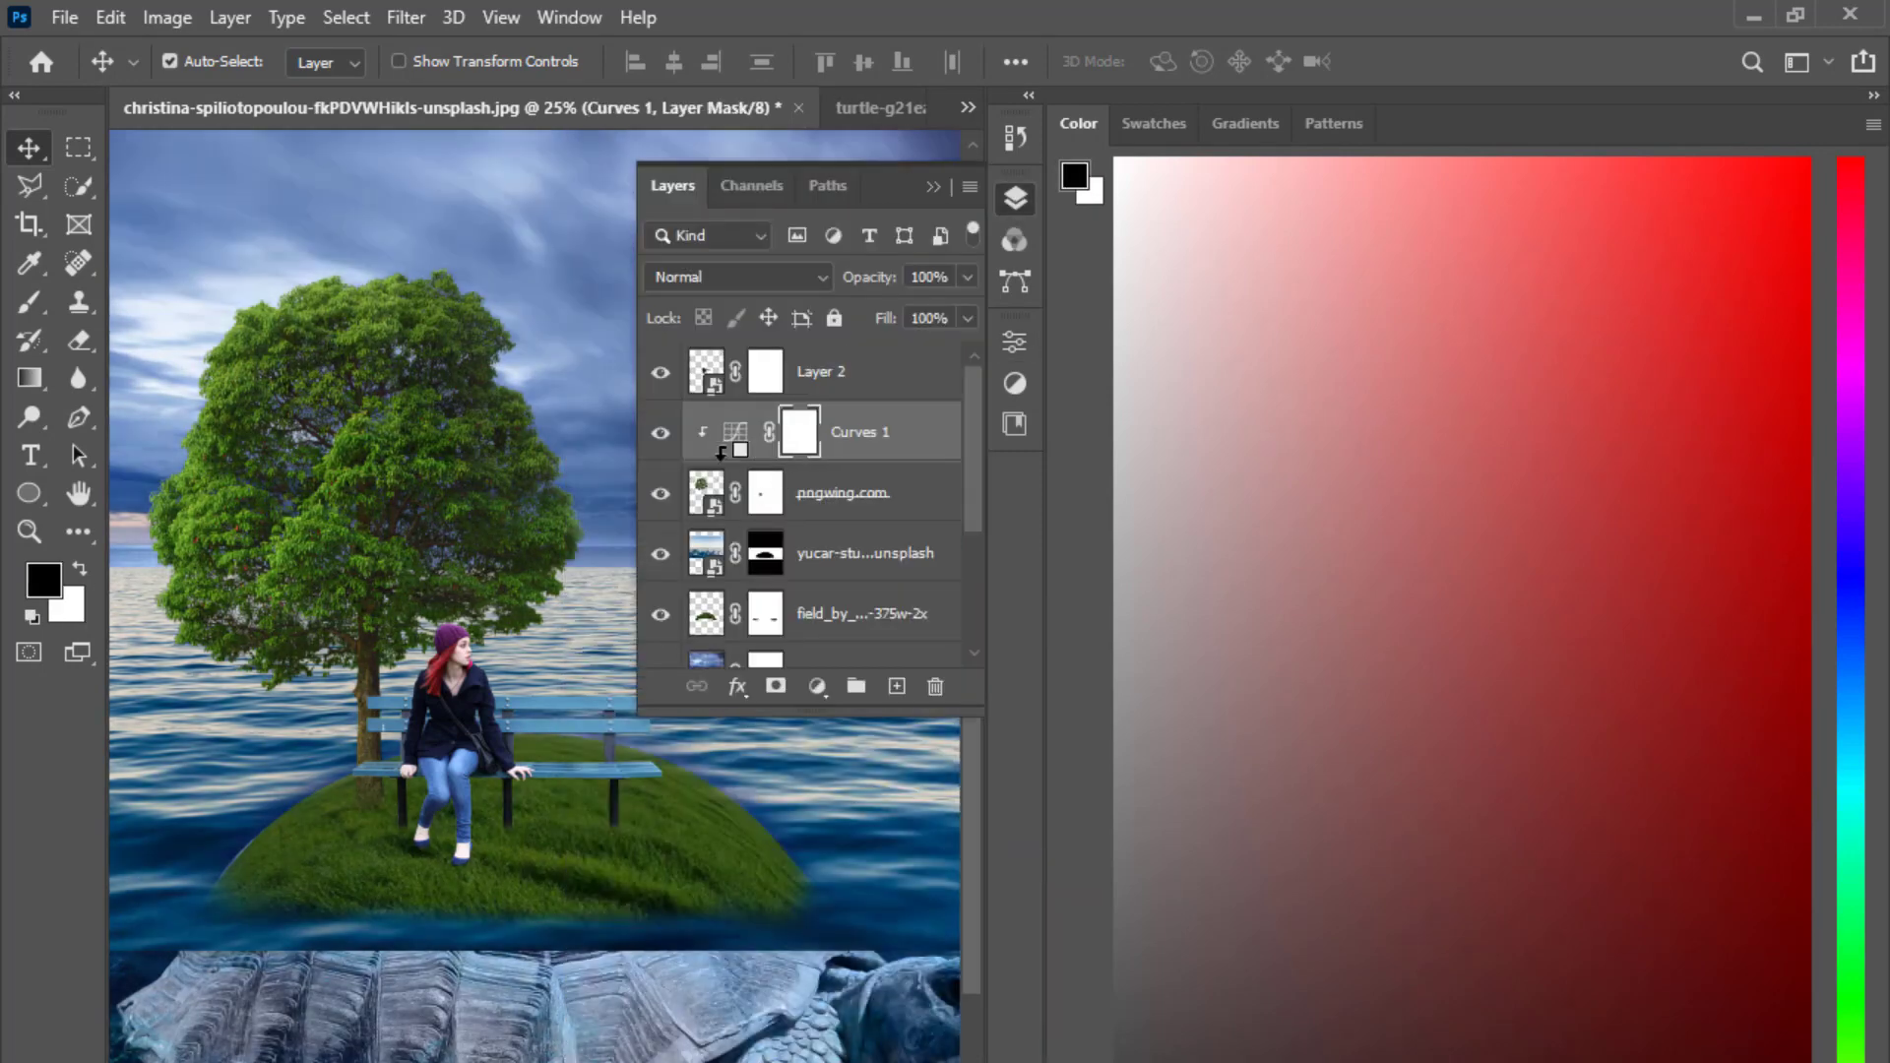
Examine how the darkened tree, bench and woman sit in the composite at several magnifications.
key(ctrl+minus)
key(ctrl+minus)
key(ctrl+plus)
key(ctrl+plus)
key(ctrl+plus)
key(ctrl+plus)
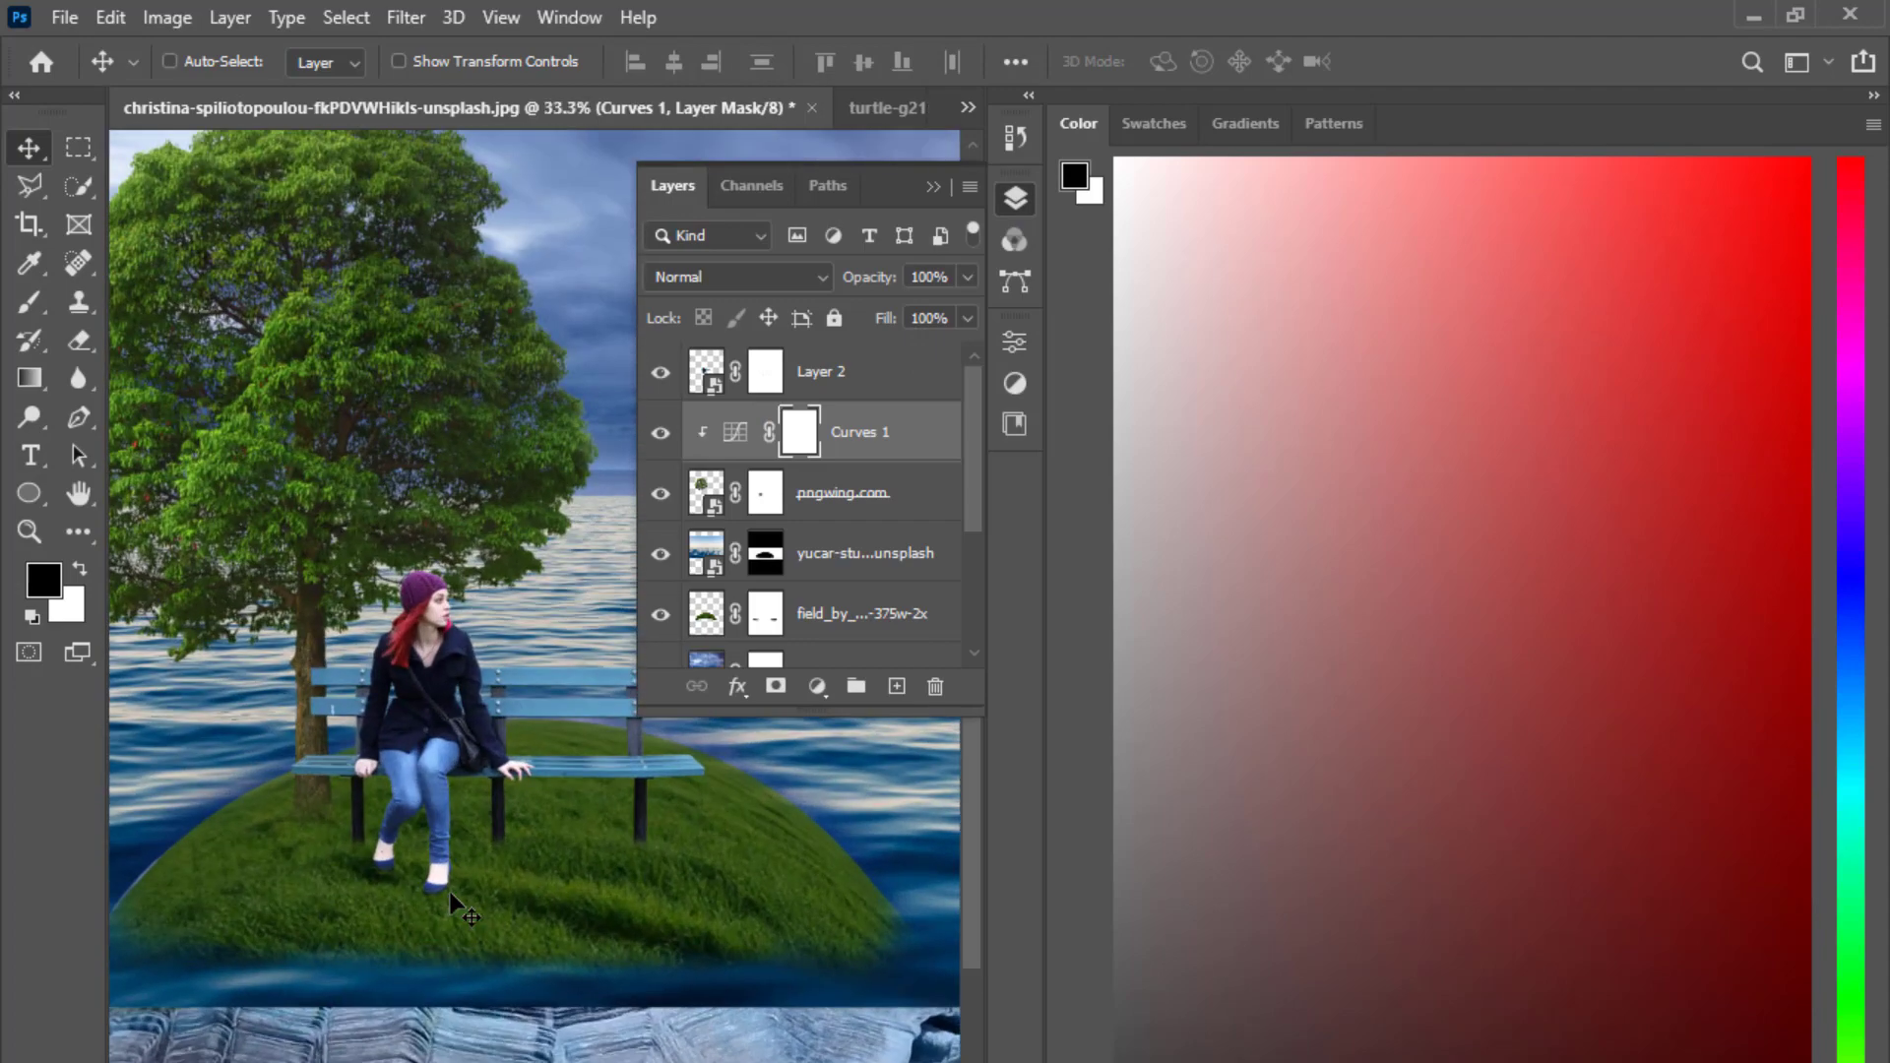
key(ctrl+minus)
key(ctrl+minus)
key(ctrl+plus)
key(ctrl+minus)
key(ctrl+minus)
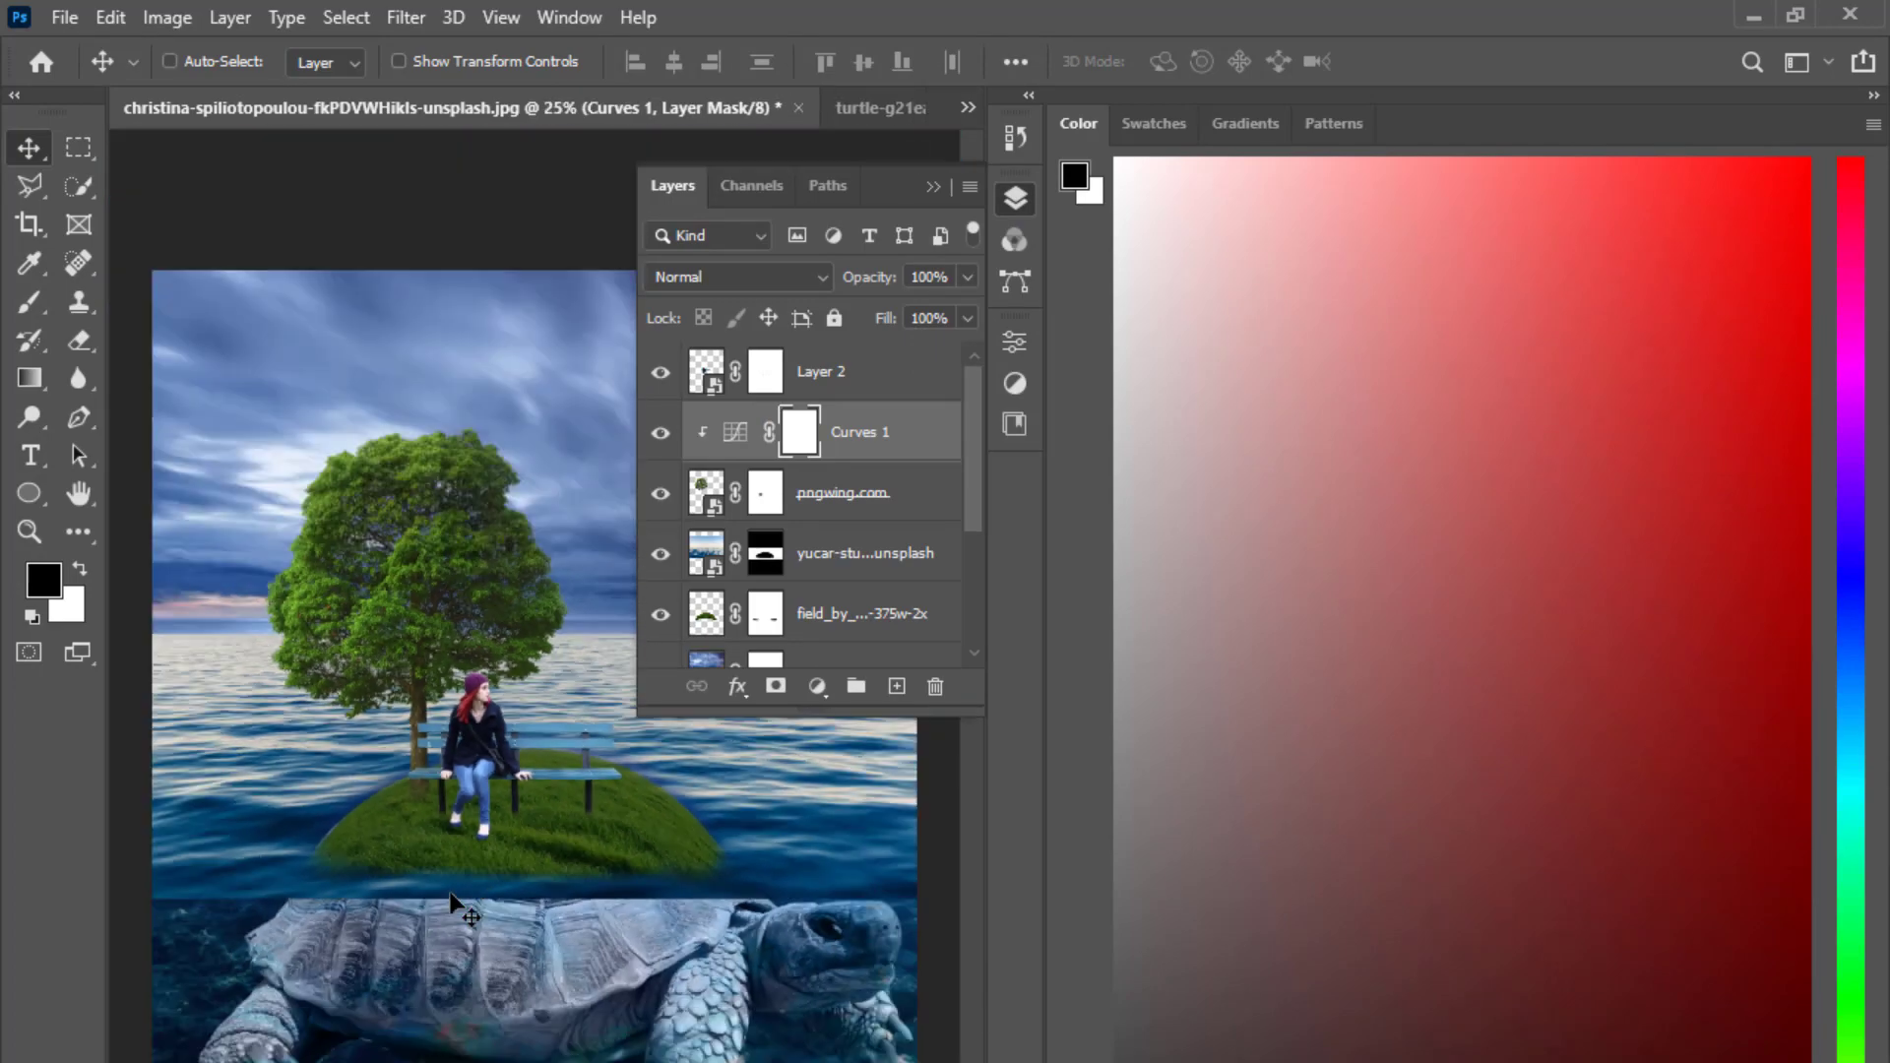
key(ctrl+minus)
key(ctrl+plus)
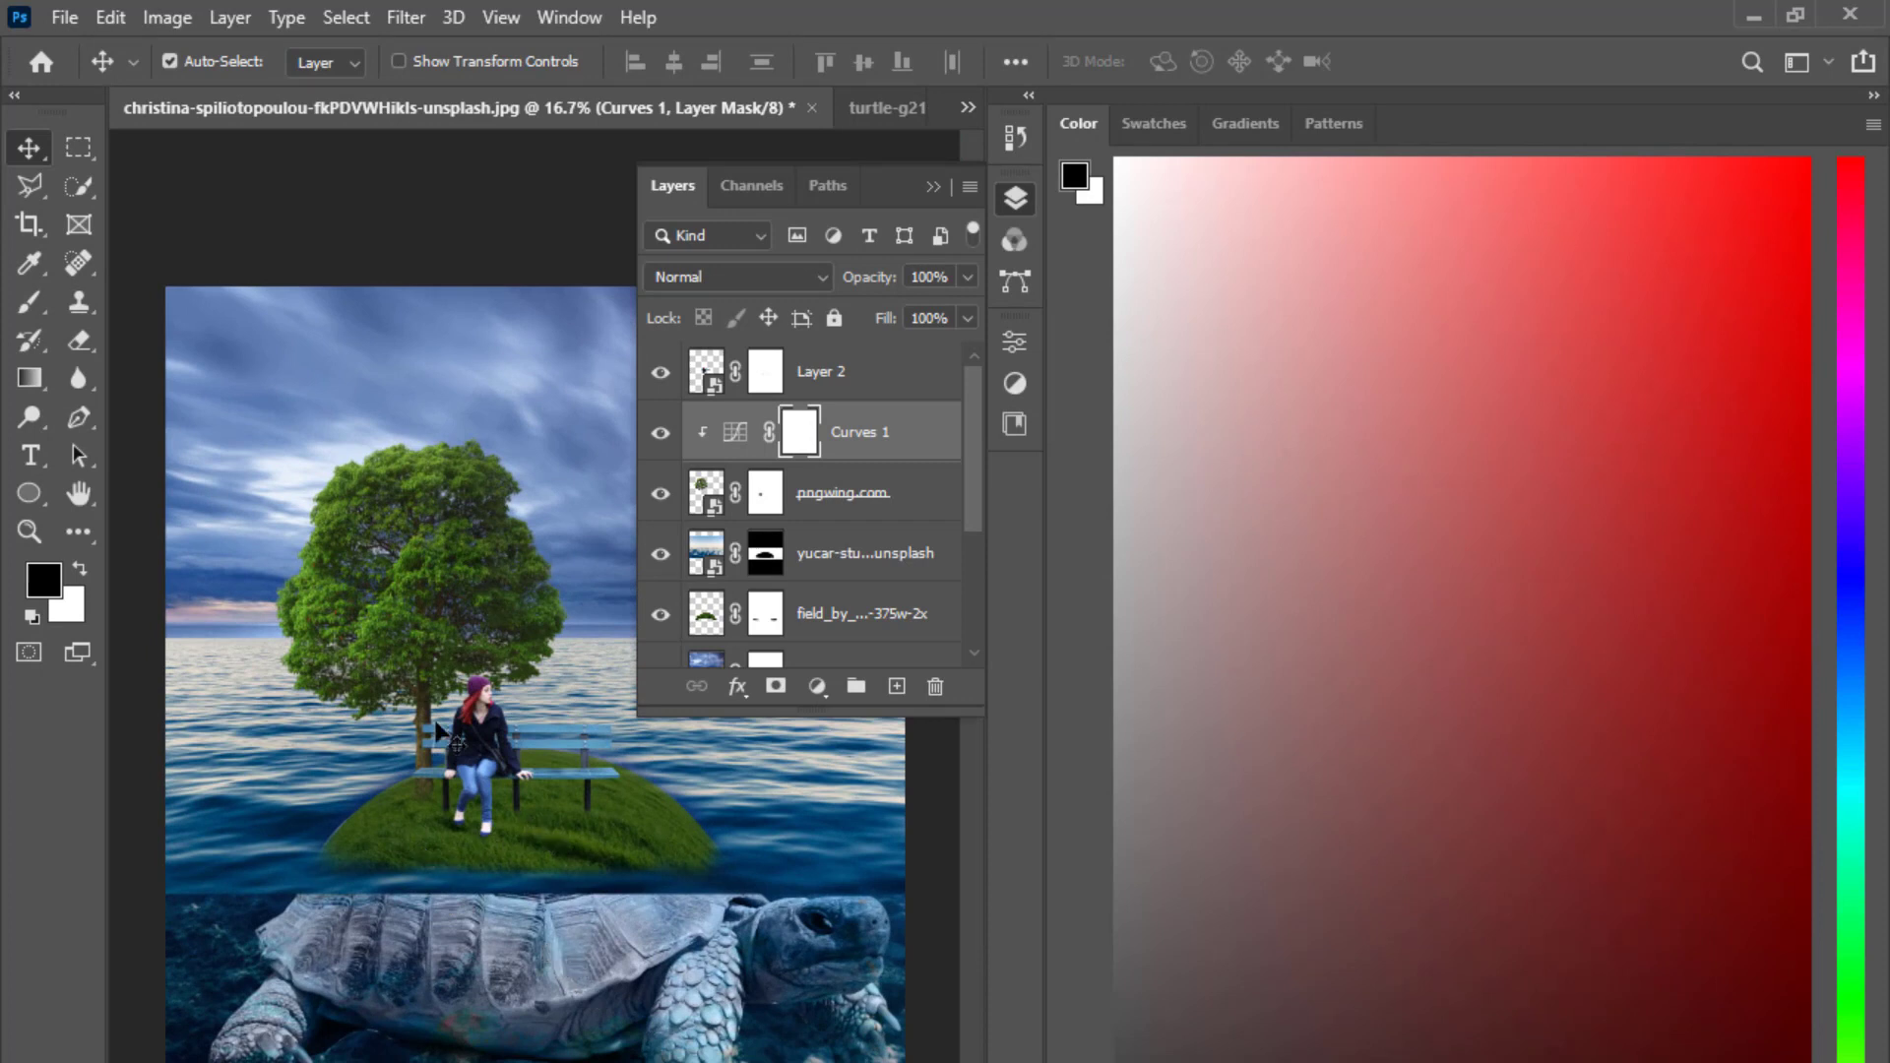
Group Layer 2, the Curves adjustment and the pngwing.com tree layer together.
click(808, 377)
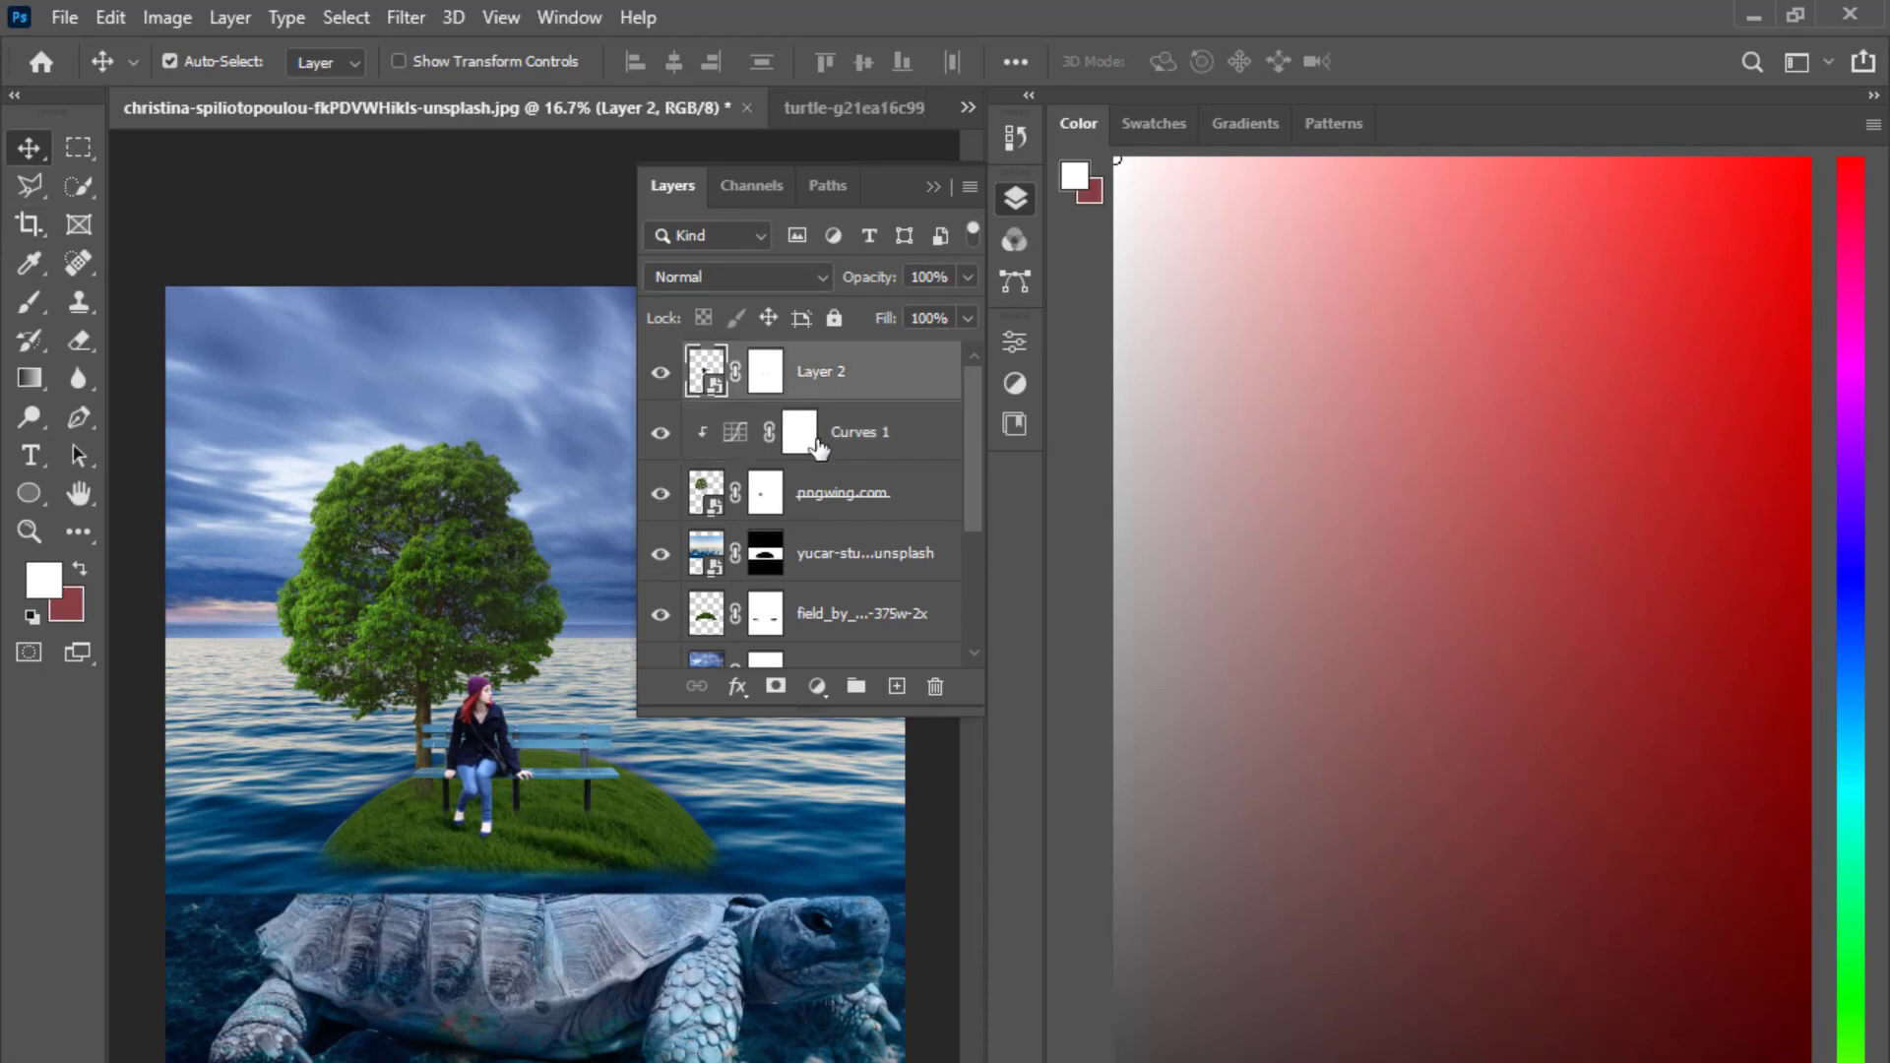
shift+click(807, 500)
key(ctrl+g)
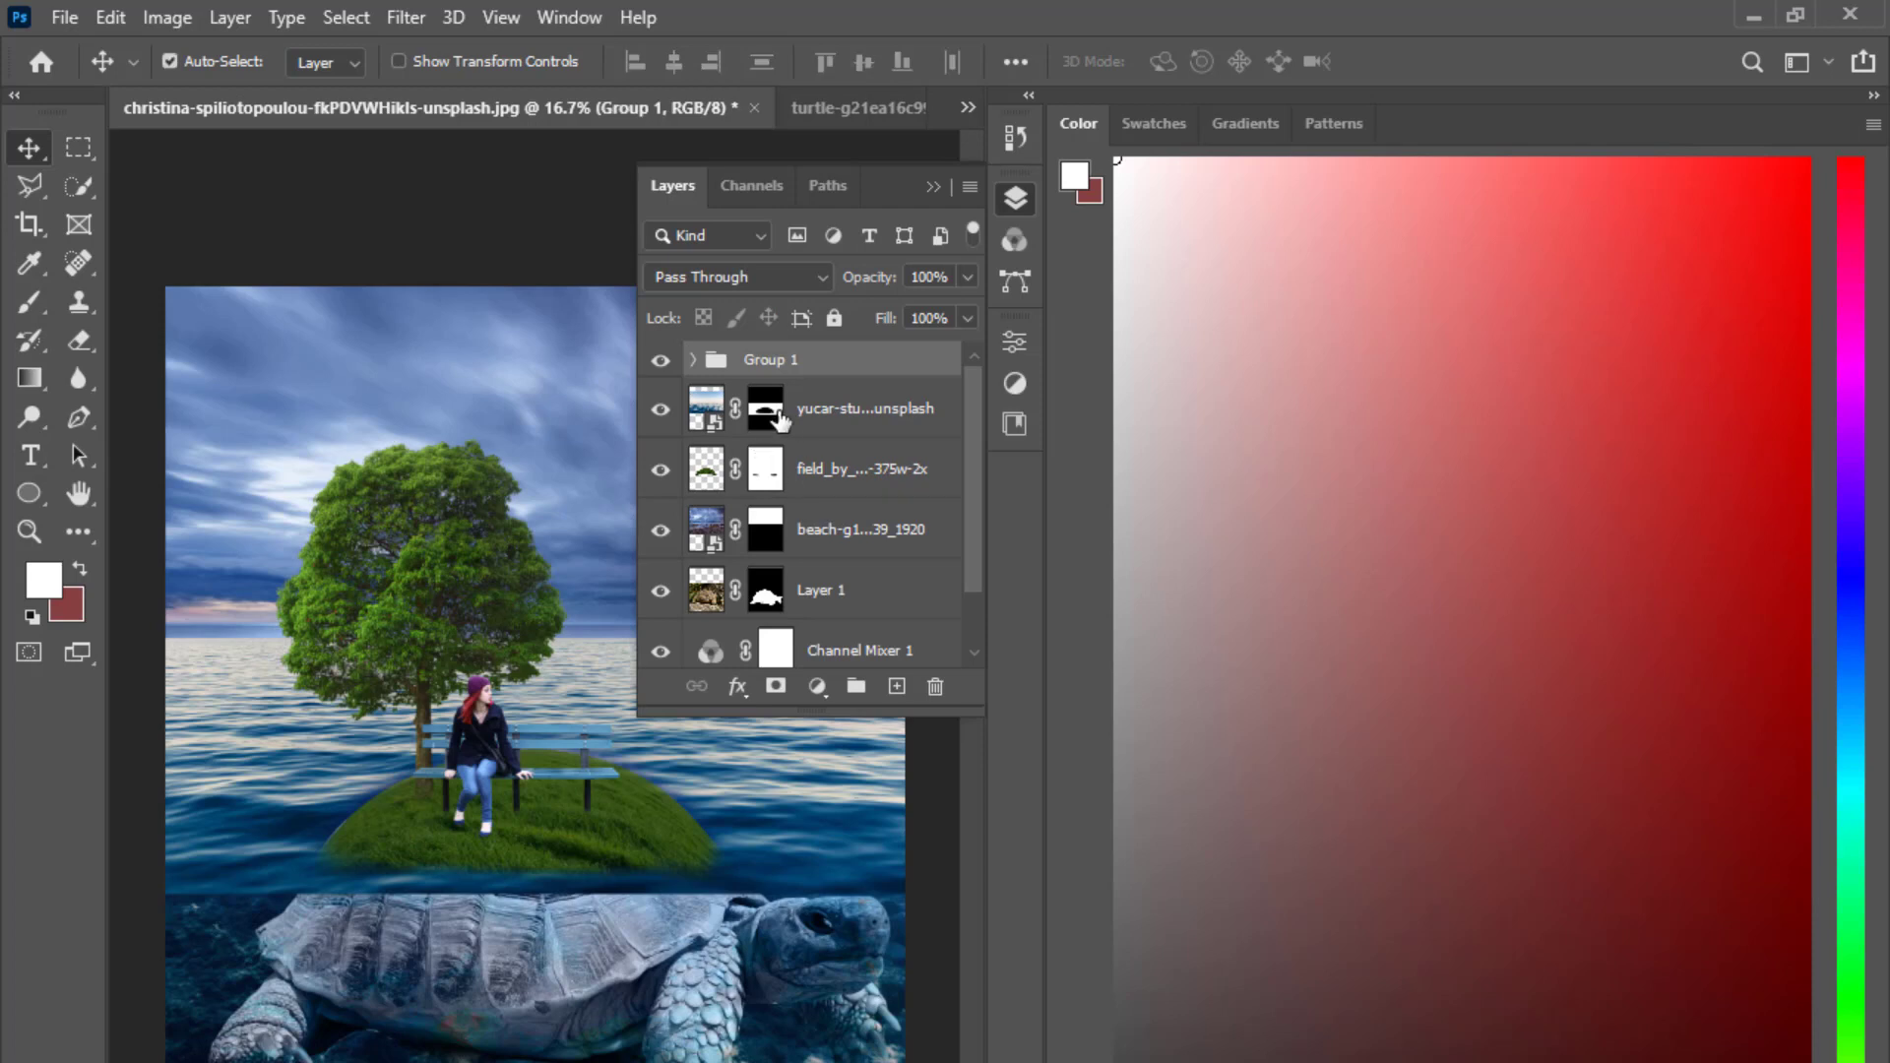
Try a Channel Mixer clipped to Group 1 with blue at -10% in the green output channel, and delete the adjustment.
click(813, 687)
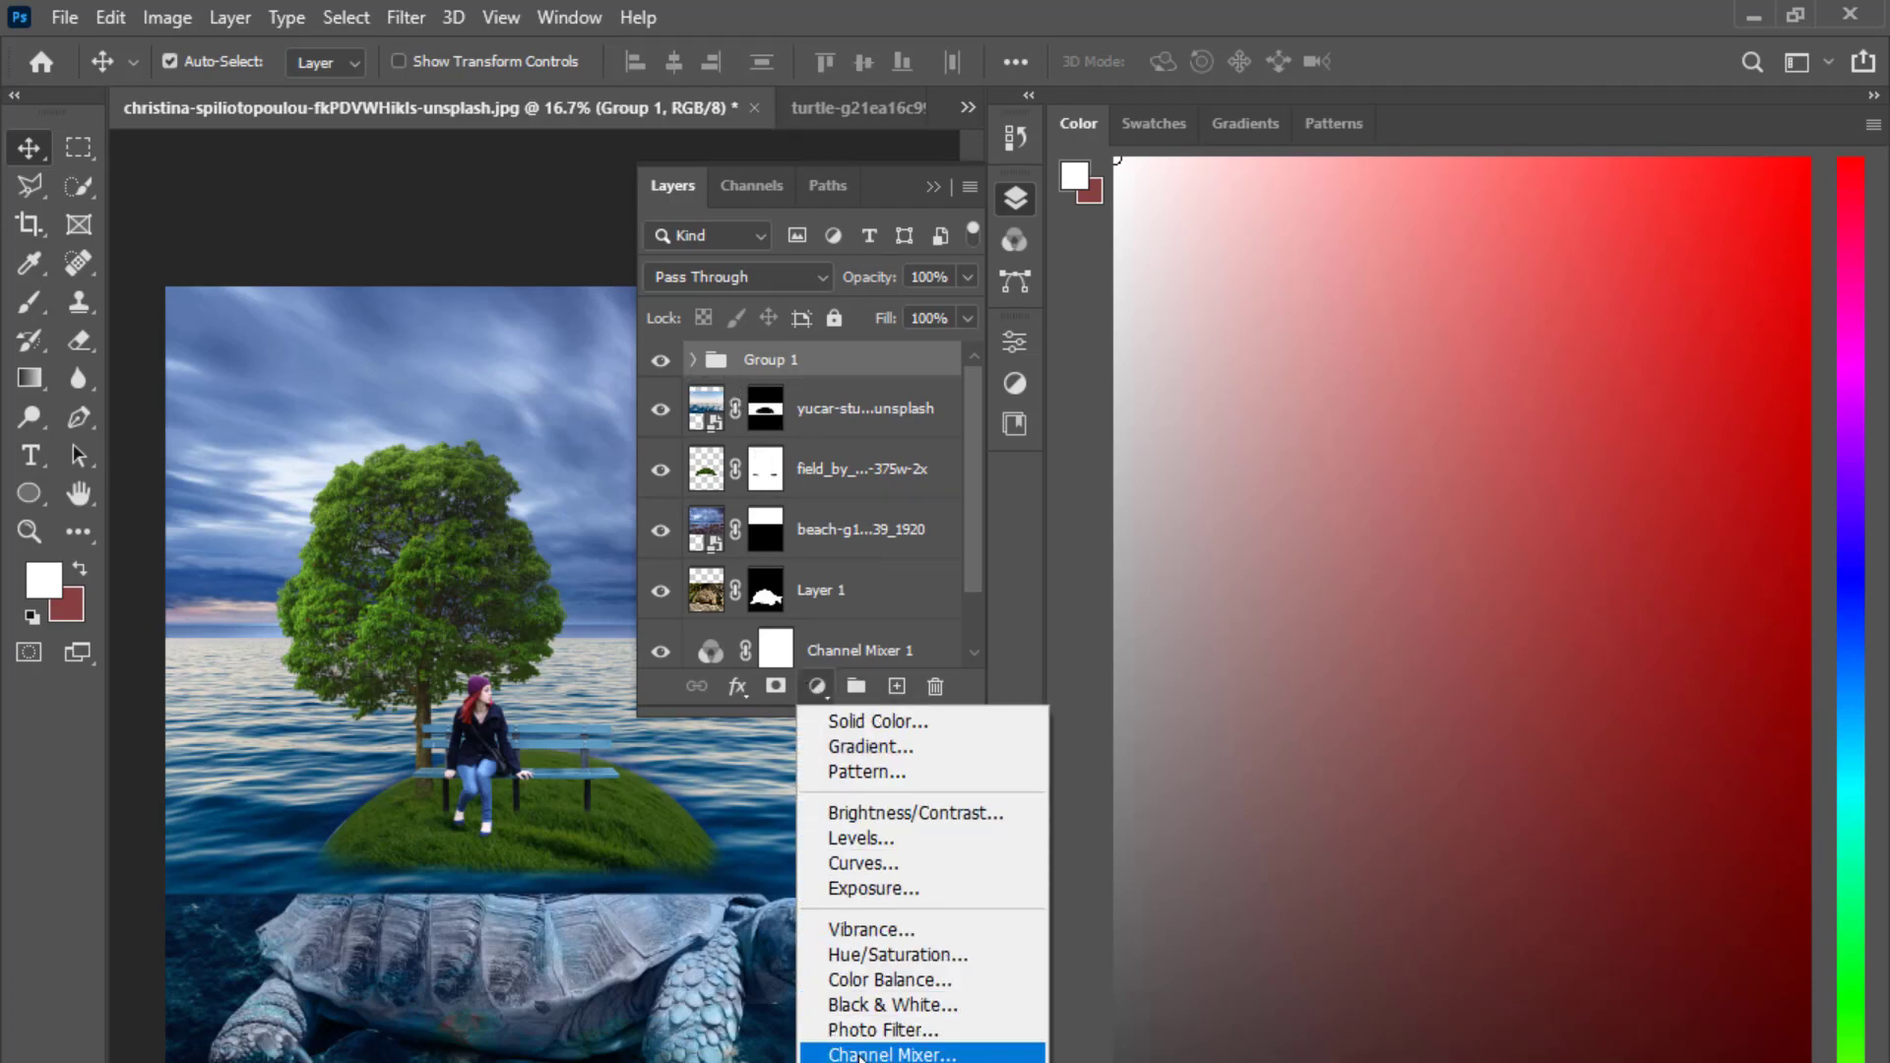
click(891, 1054)
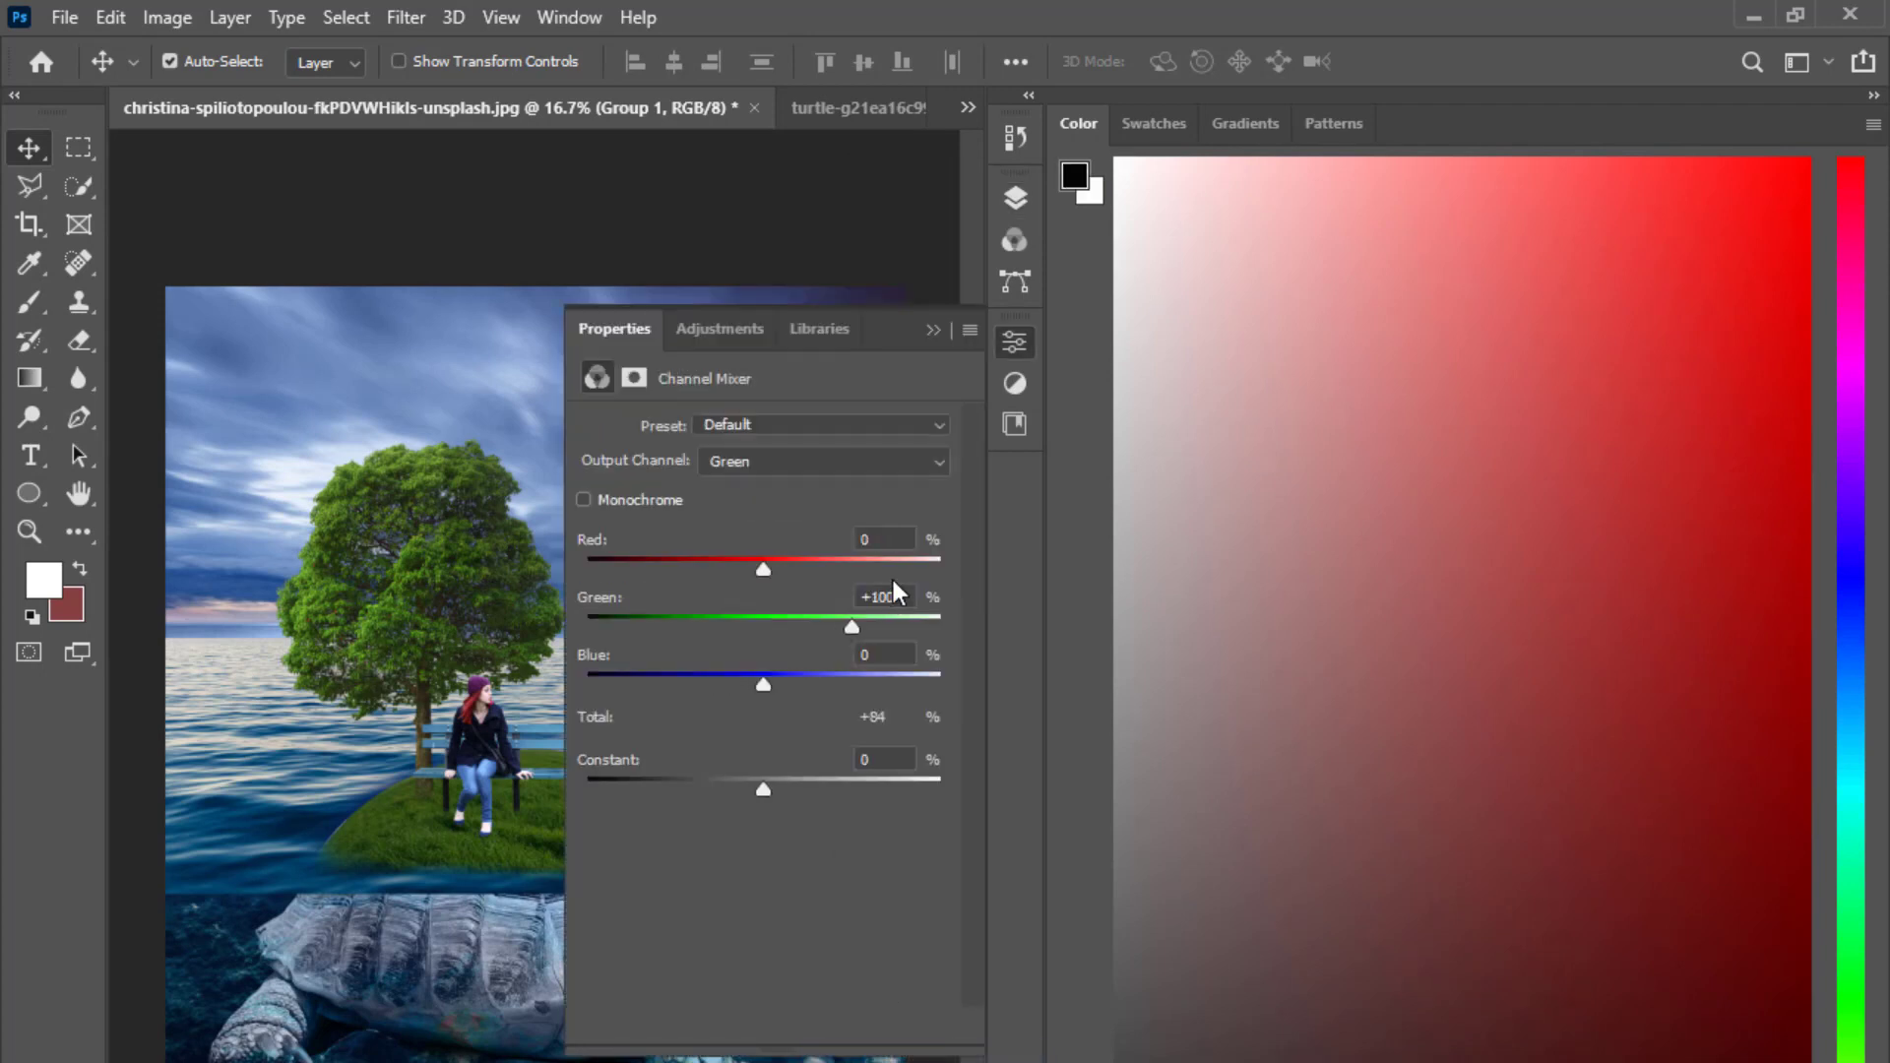
click(1015, 198)
alt+click(722, 394)
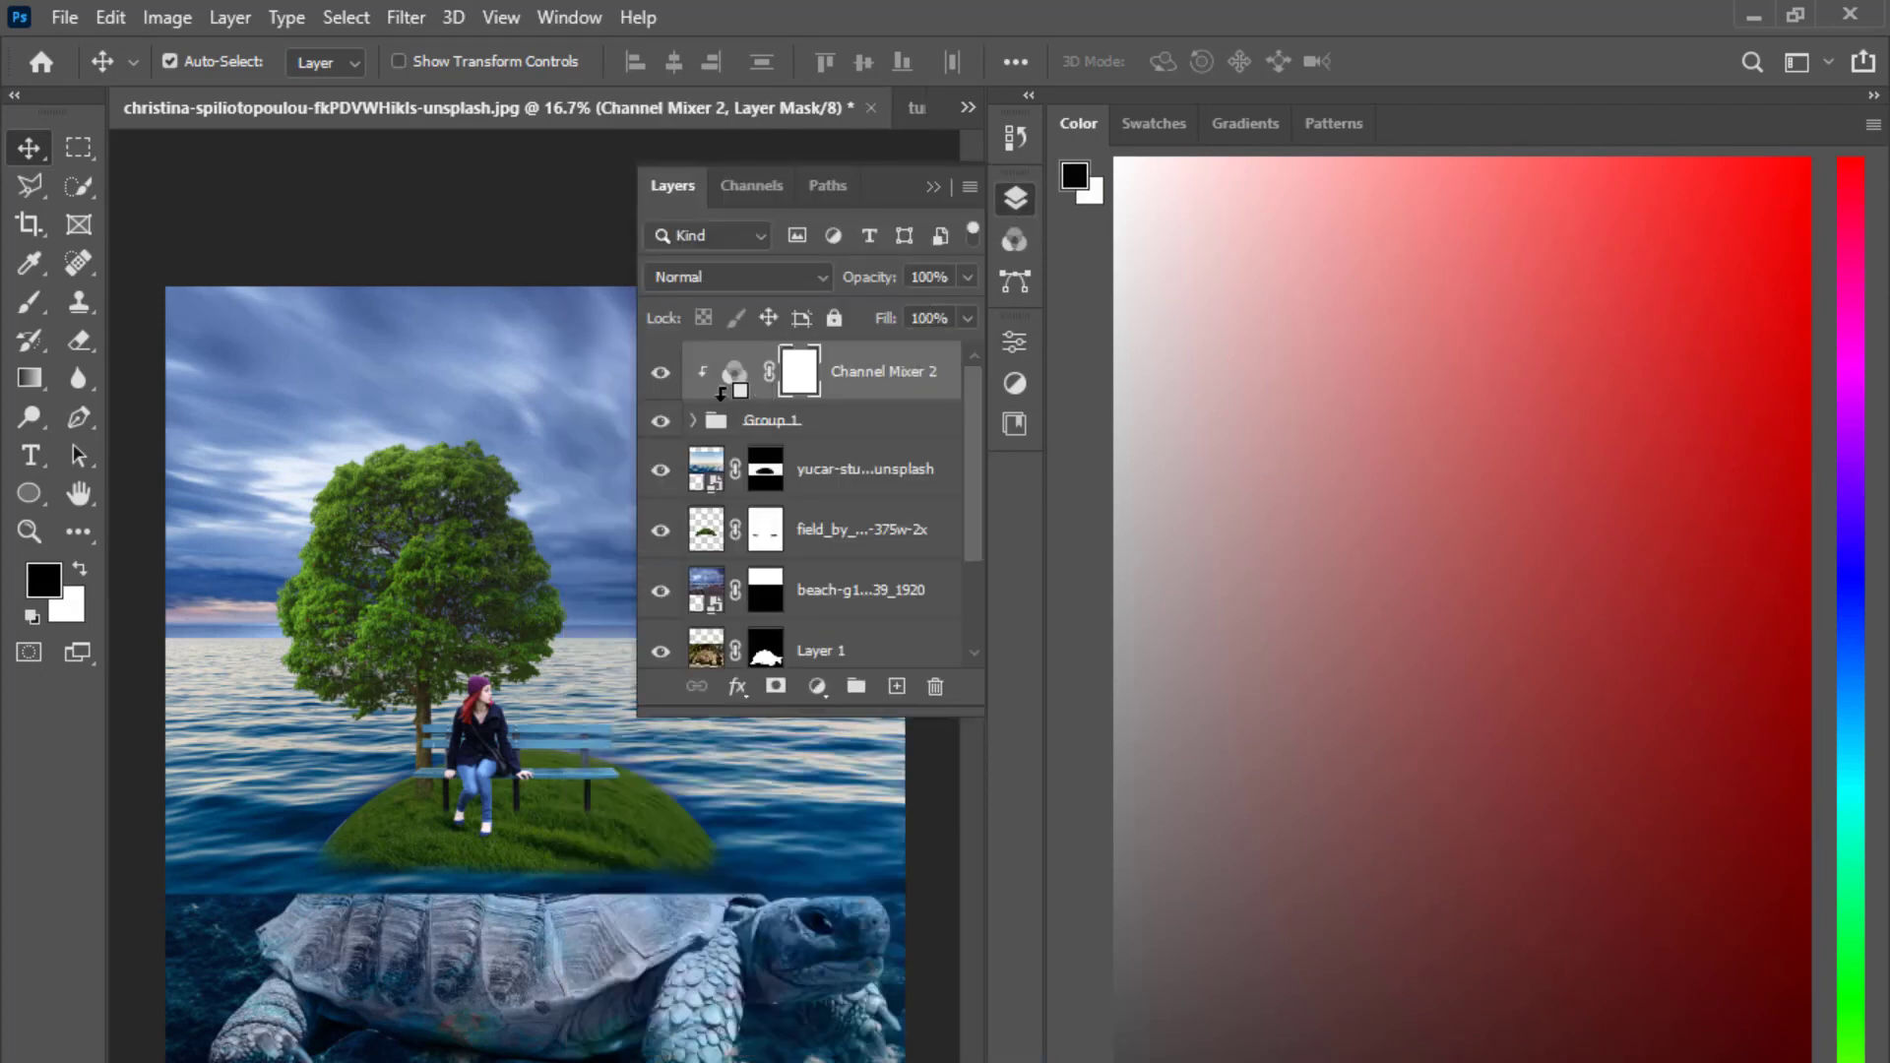
click(1013, 335)
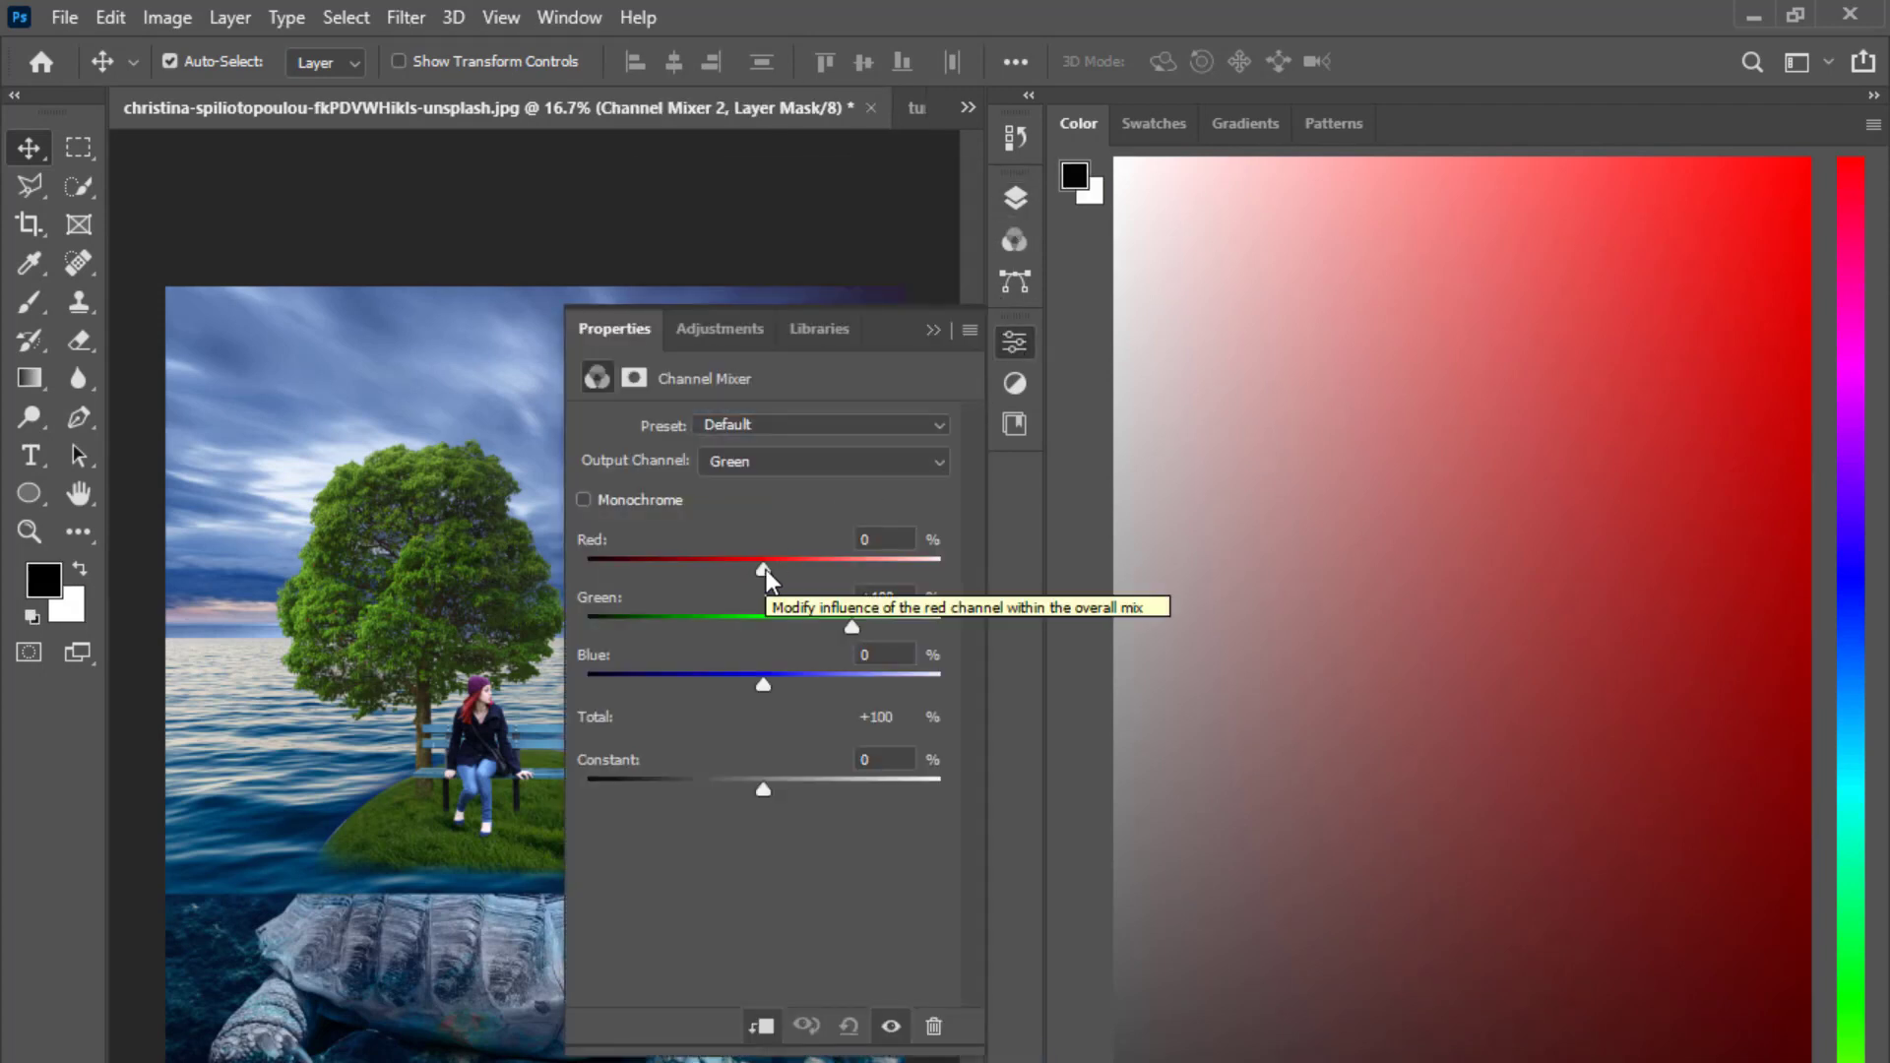
mouse_move(764, 683)
mouse_down()
mouse_move(693, 705)
mouse_move(787, 707)
mouse_move(754, 707)
mouse_up()
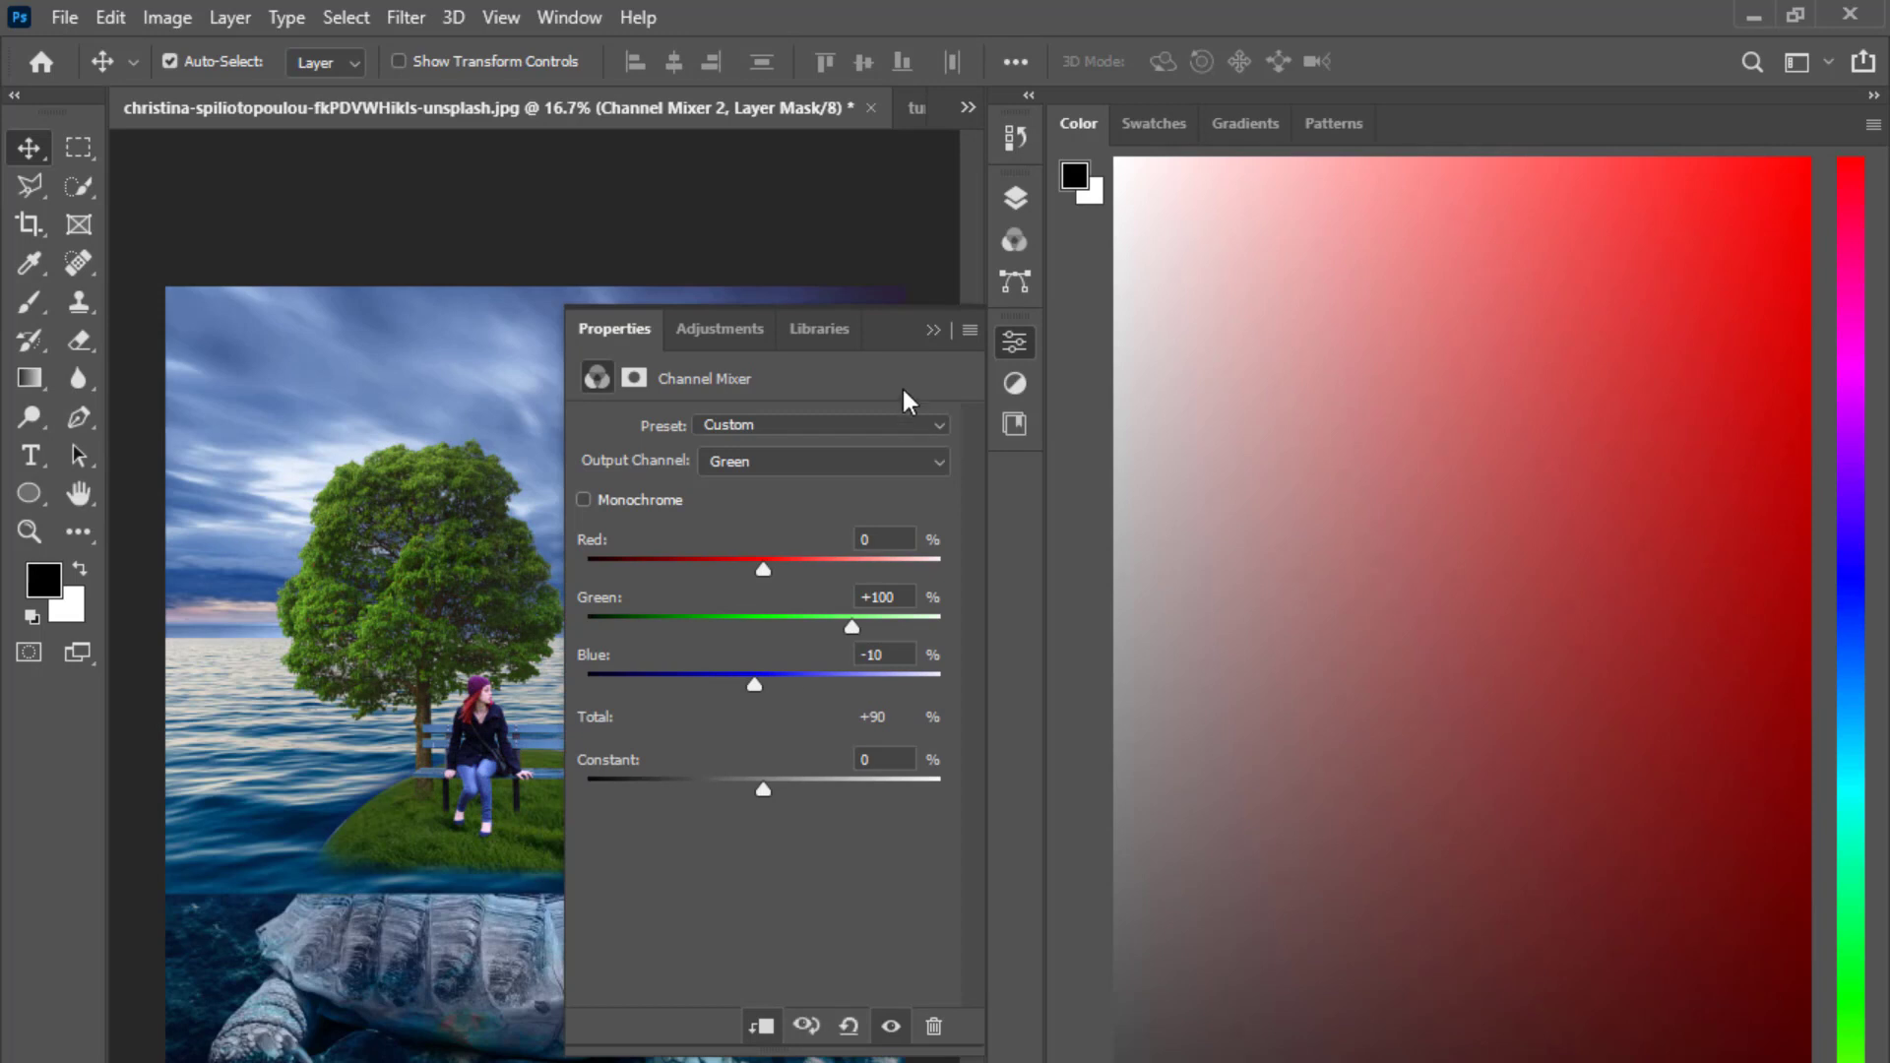
click(932, 329)
click(1010, 197)
drag(899, 372, 935, 686)
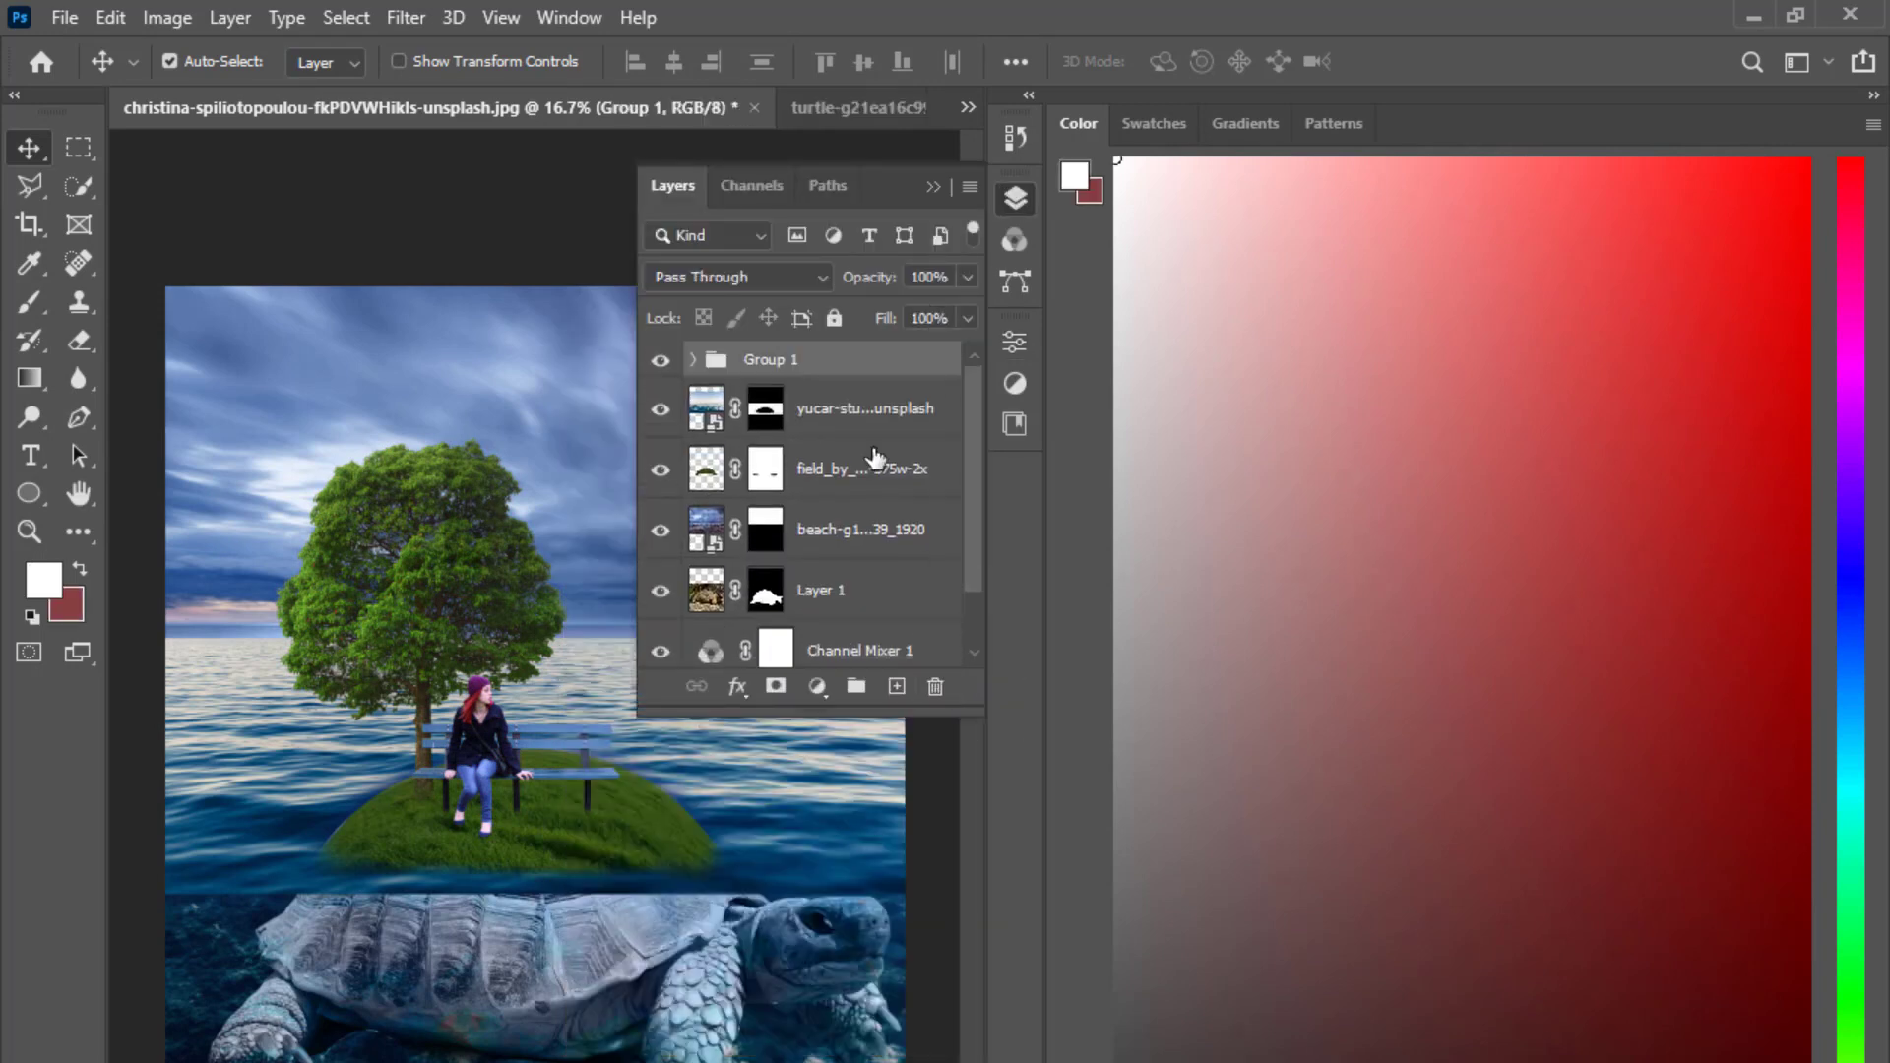
Clip a Color Balance adjustment to Group 1 and set its midtones to cyan-red -29, magenta-green -13 and yellow-blue +34.
click(818, 686)
click(891, 979)
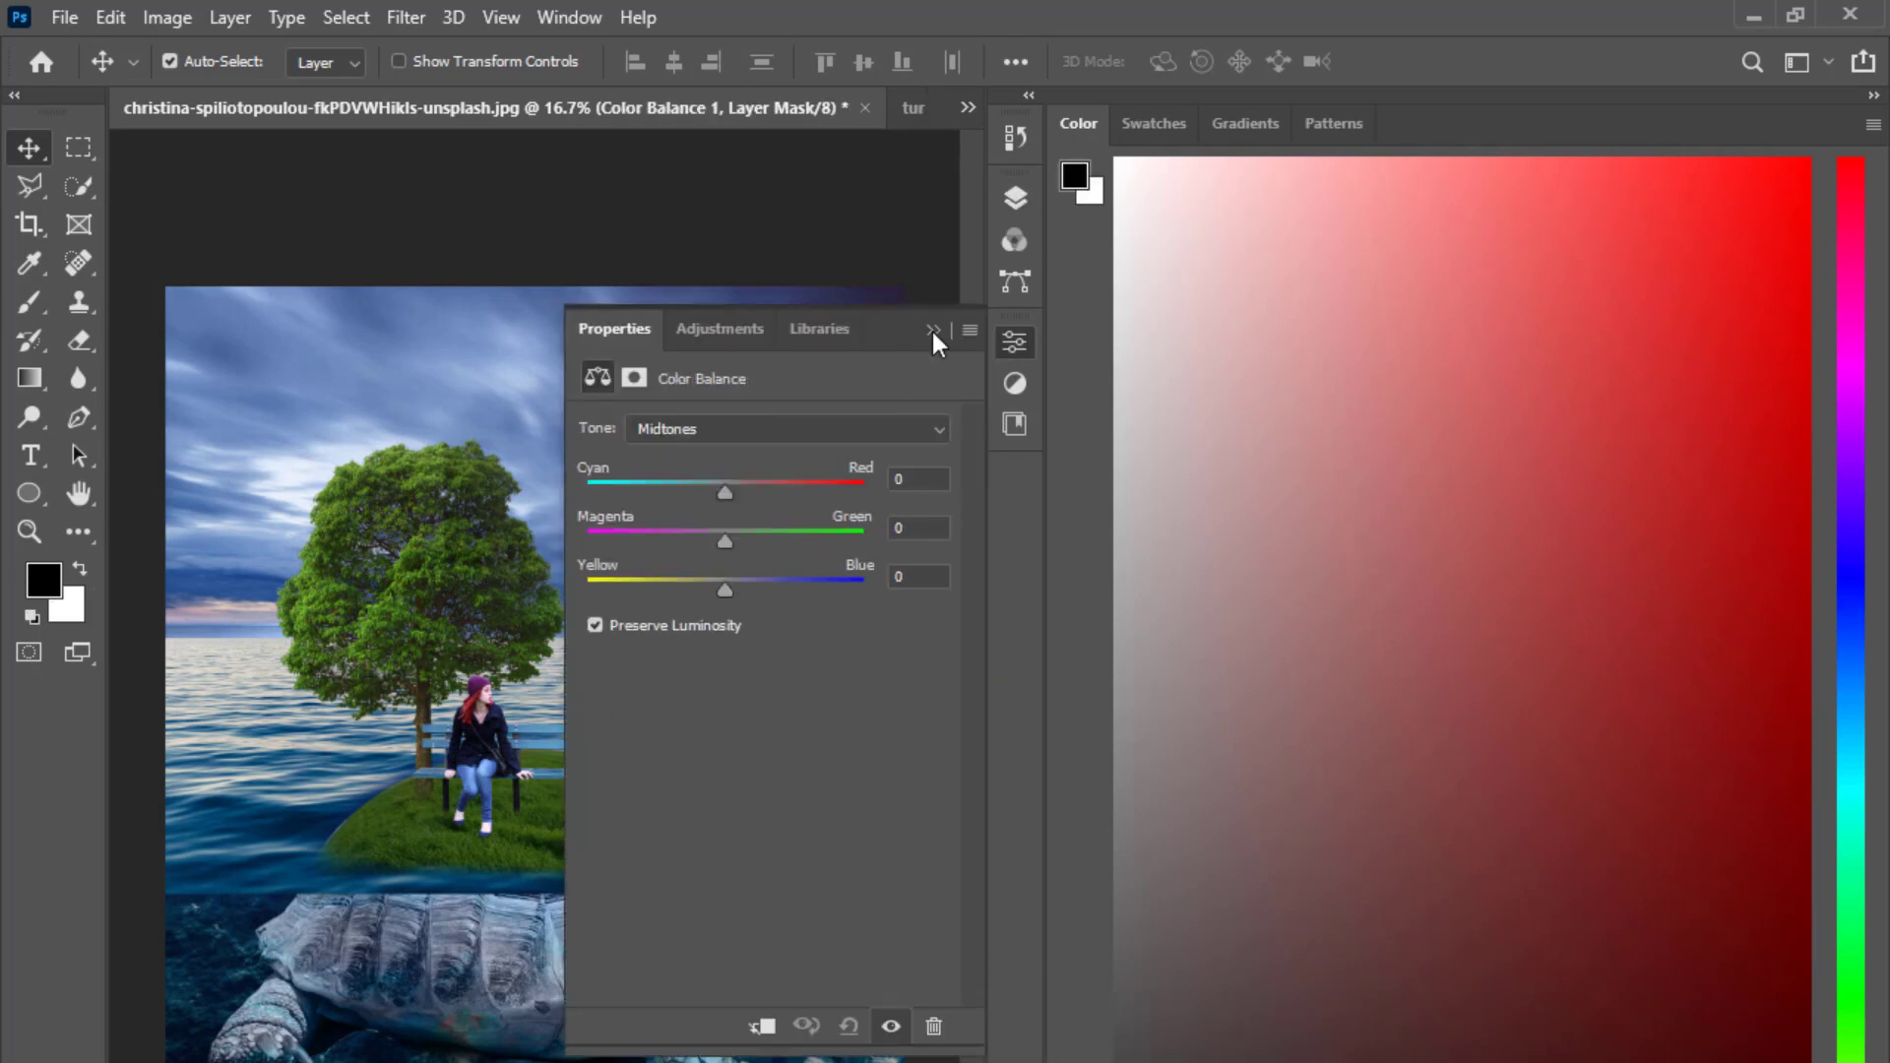
click(932, 331)
double_click(713, 372)
drag(725, 492, 700, 492)
drag(724, 589, 771, 590)
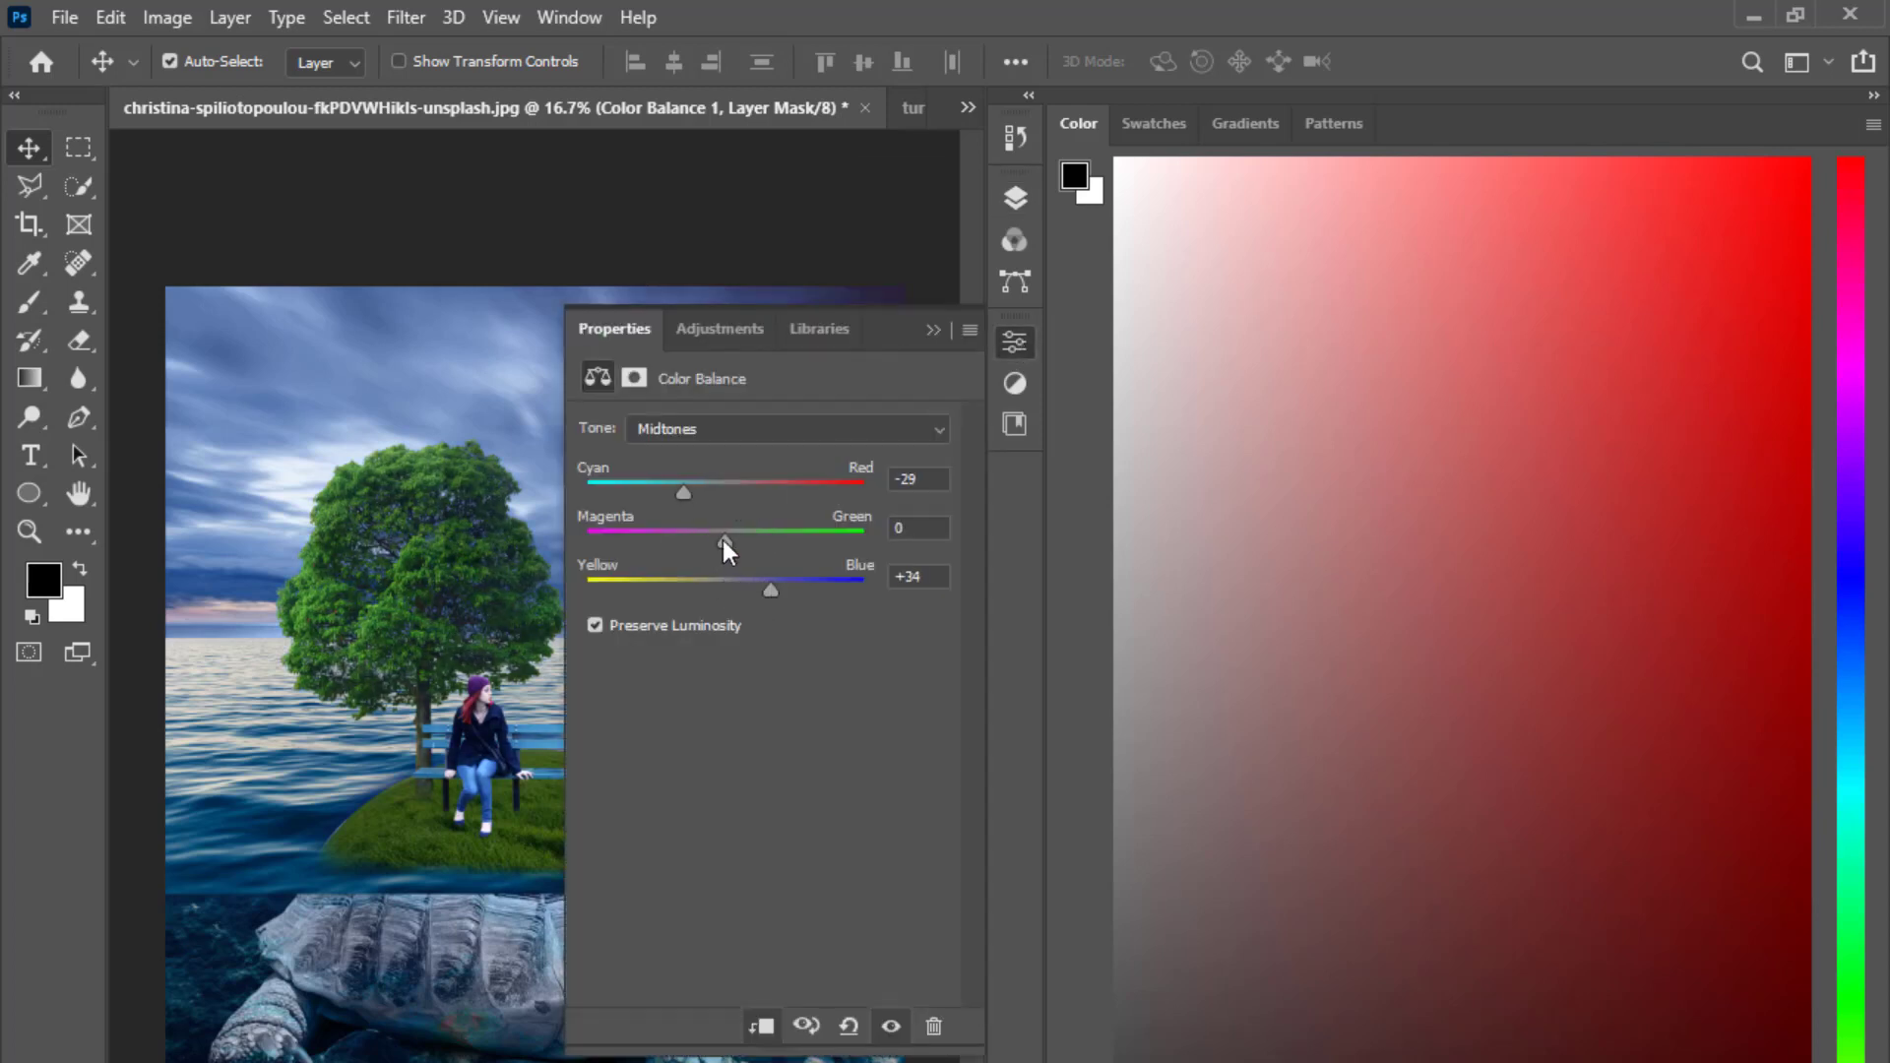
Set the Color Balance shadows to cyan-red -1, magenta-green -14 and yellow-blue +10, and adjust the highlights as well.
click(827, 429)
click(802, 449)
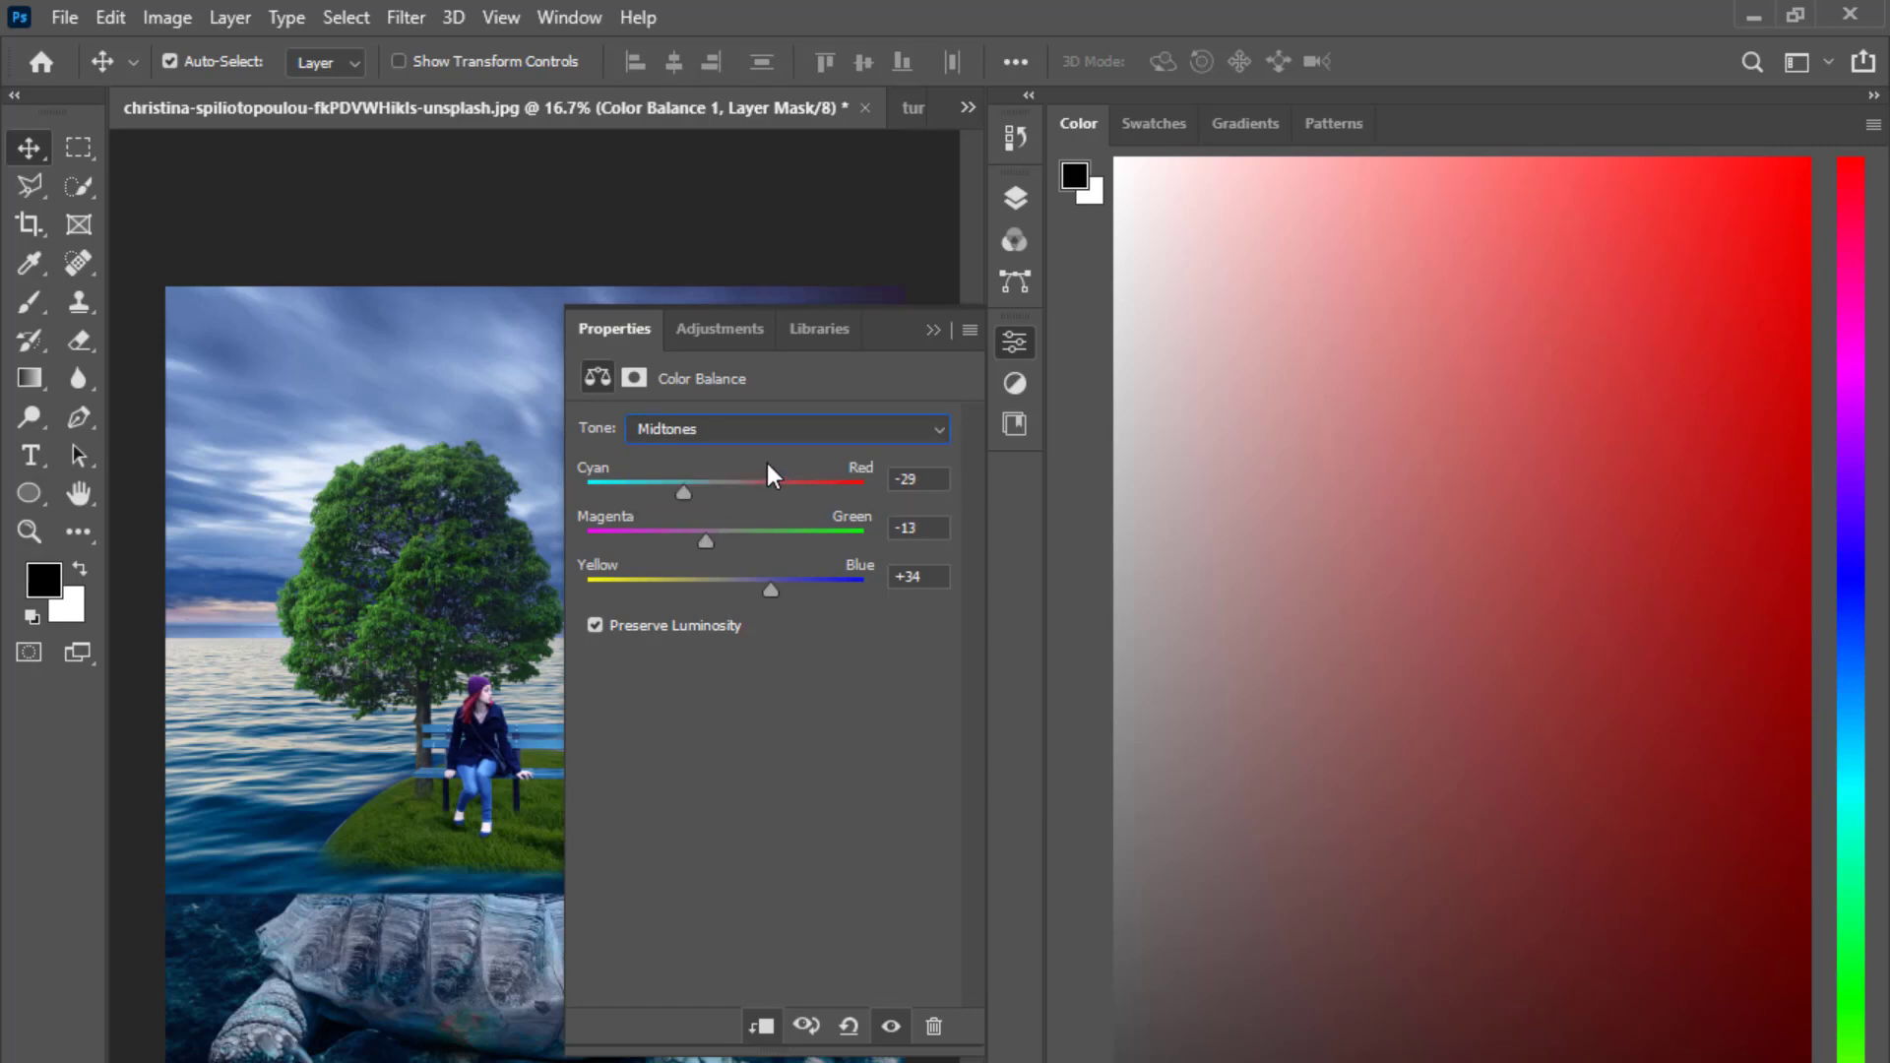
drag(734, 587, 737, 577)
drag(725, 493, 725, 548)
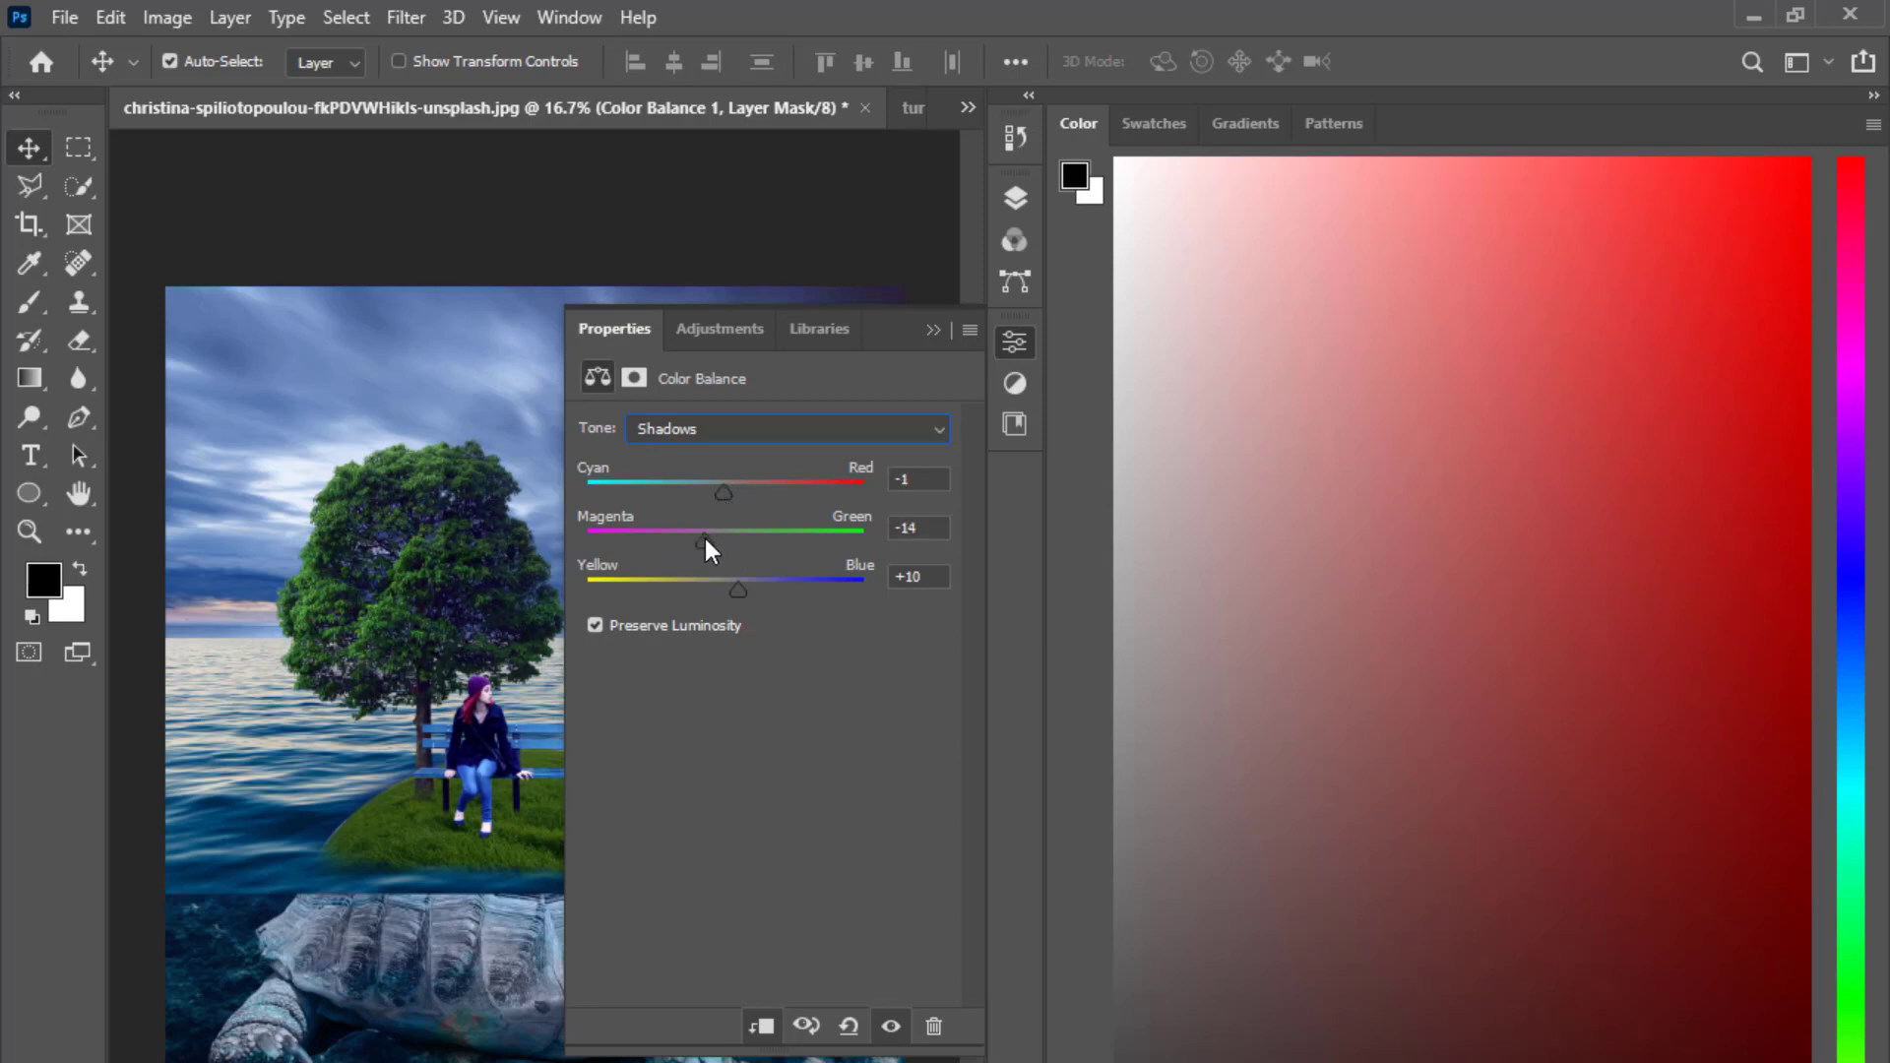
click(835, 424)
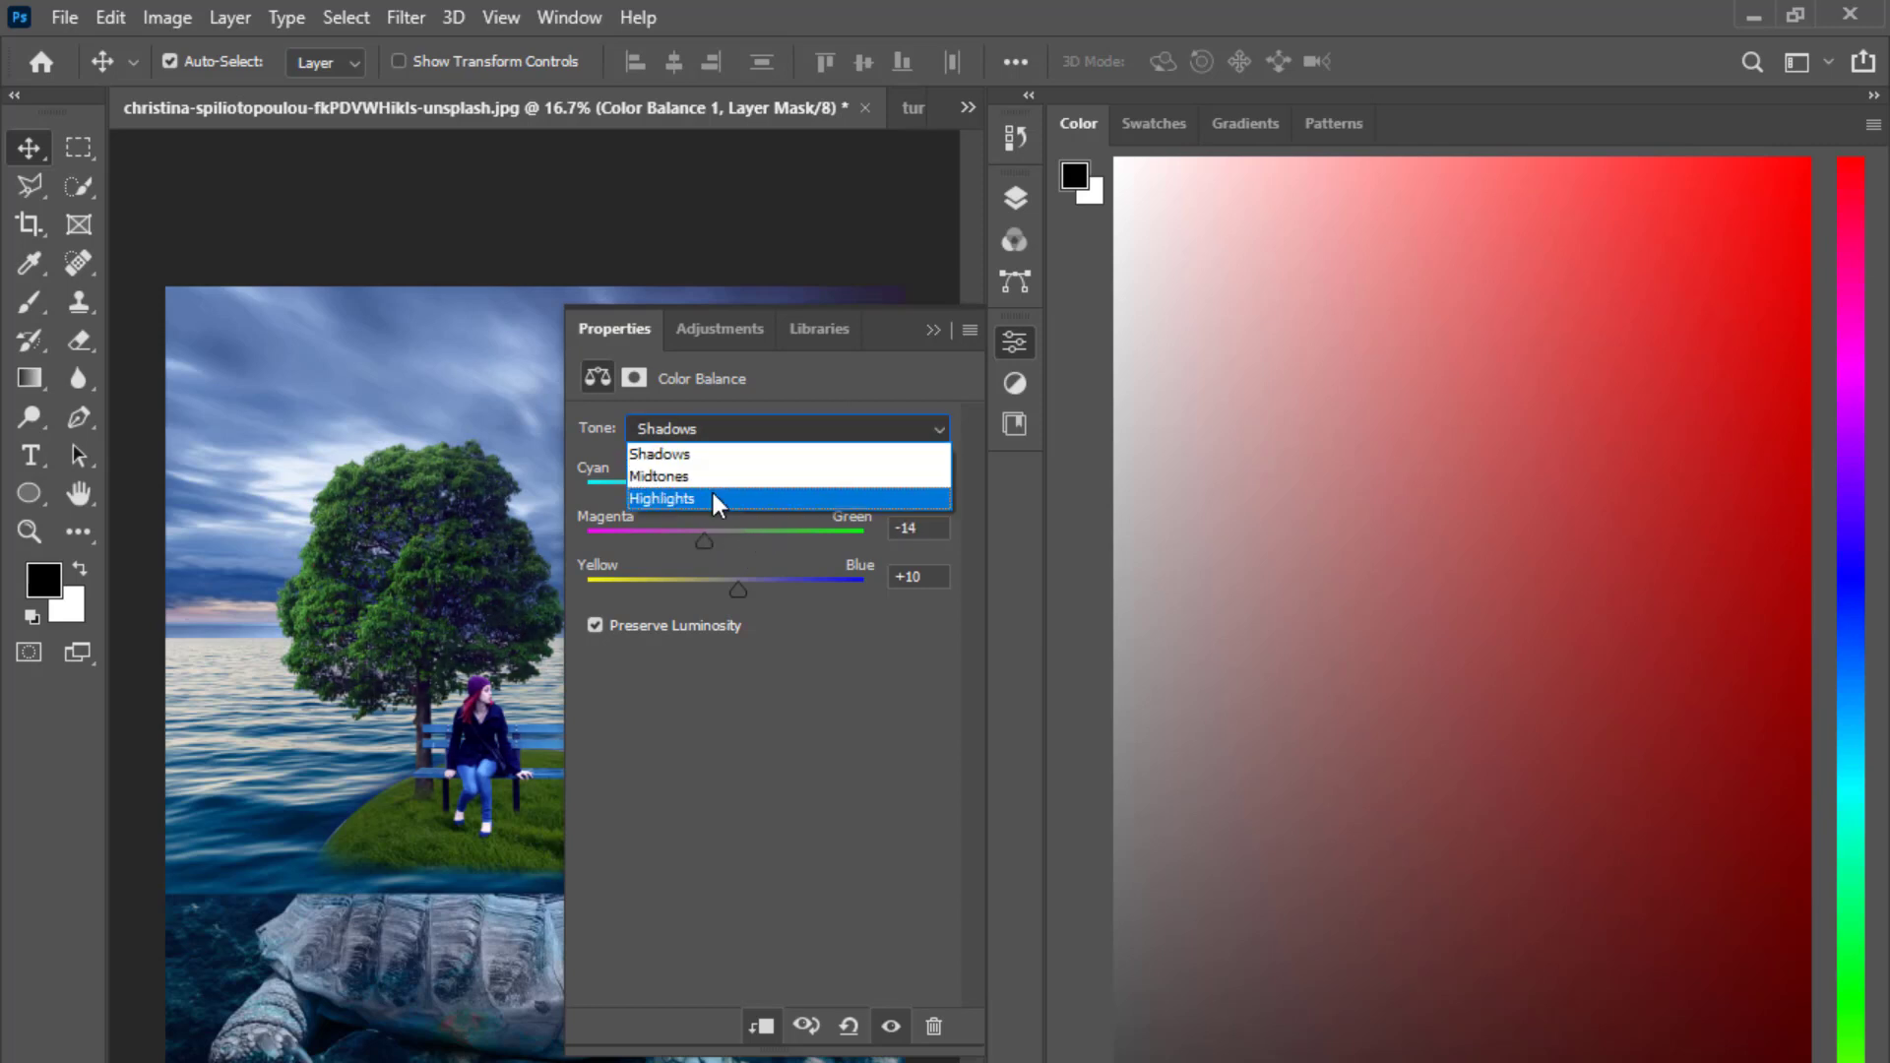
click(713, 497)
drag(729, 589, 705, 498)
click(932, 330)
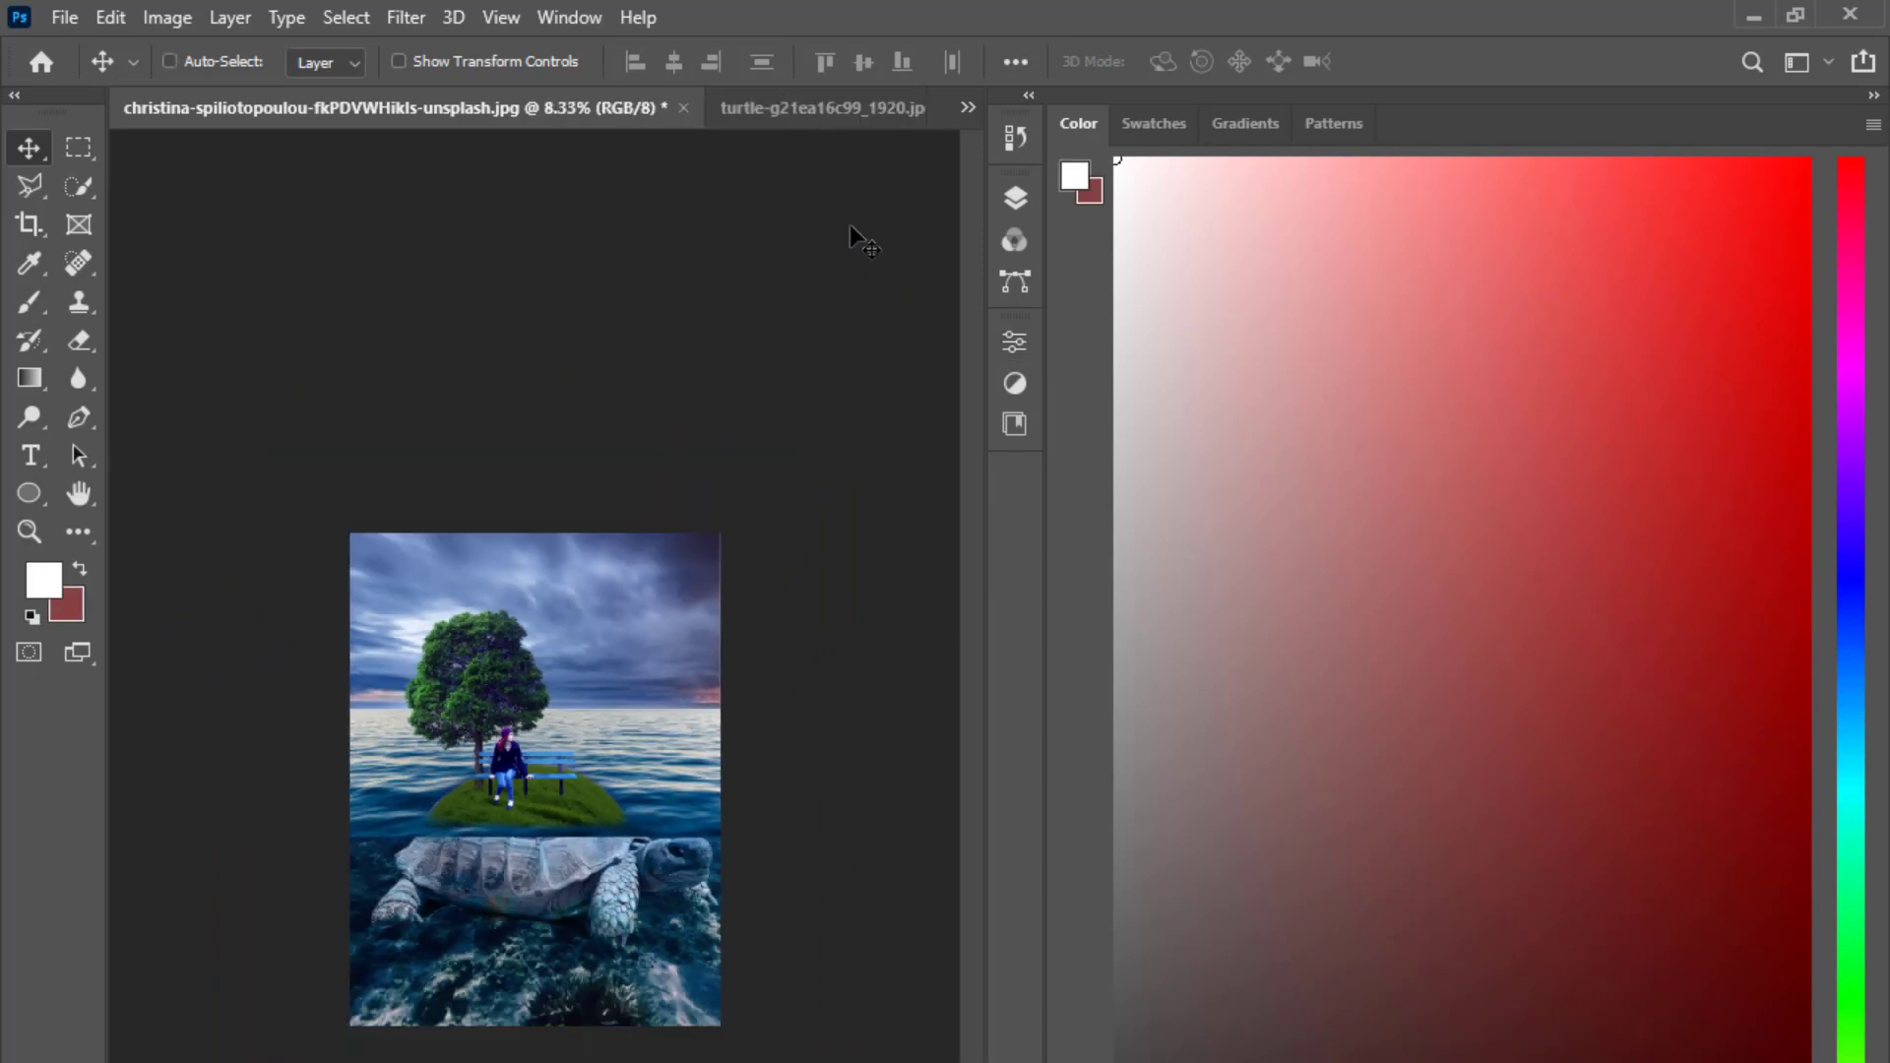
key(ctrl+plus)
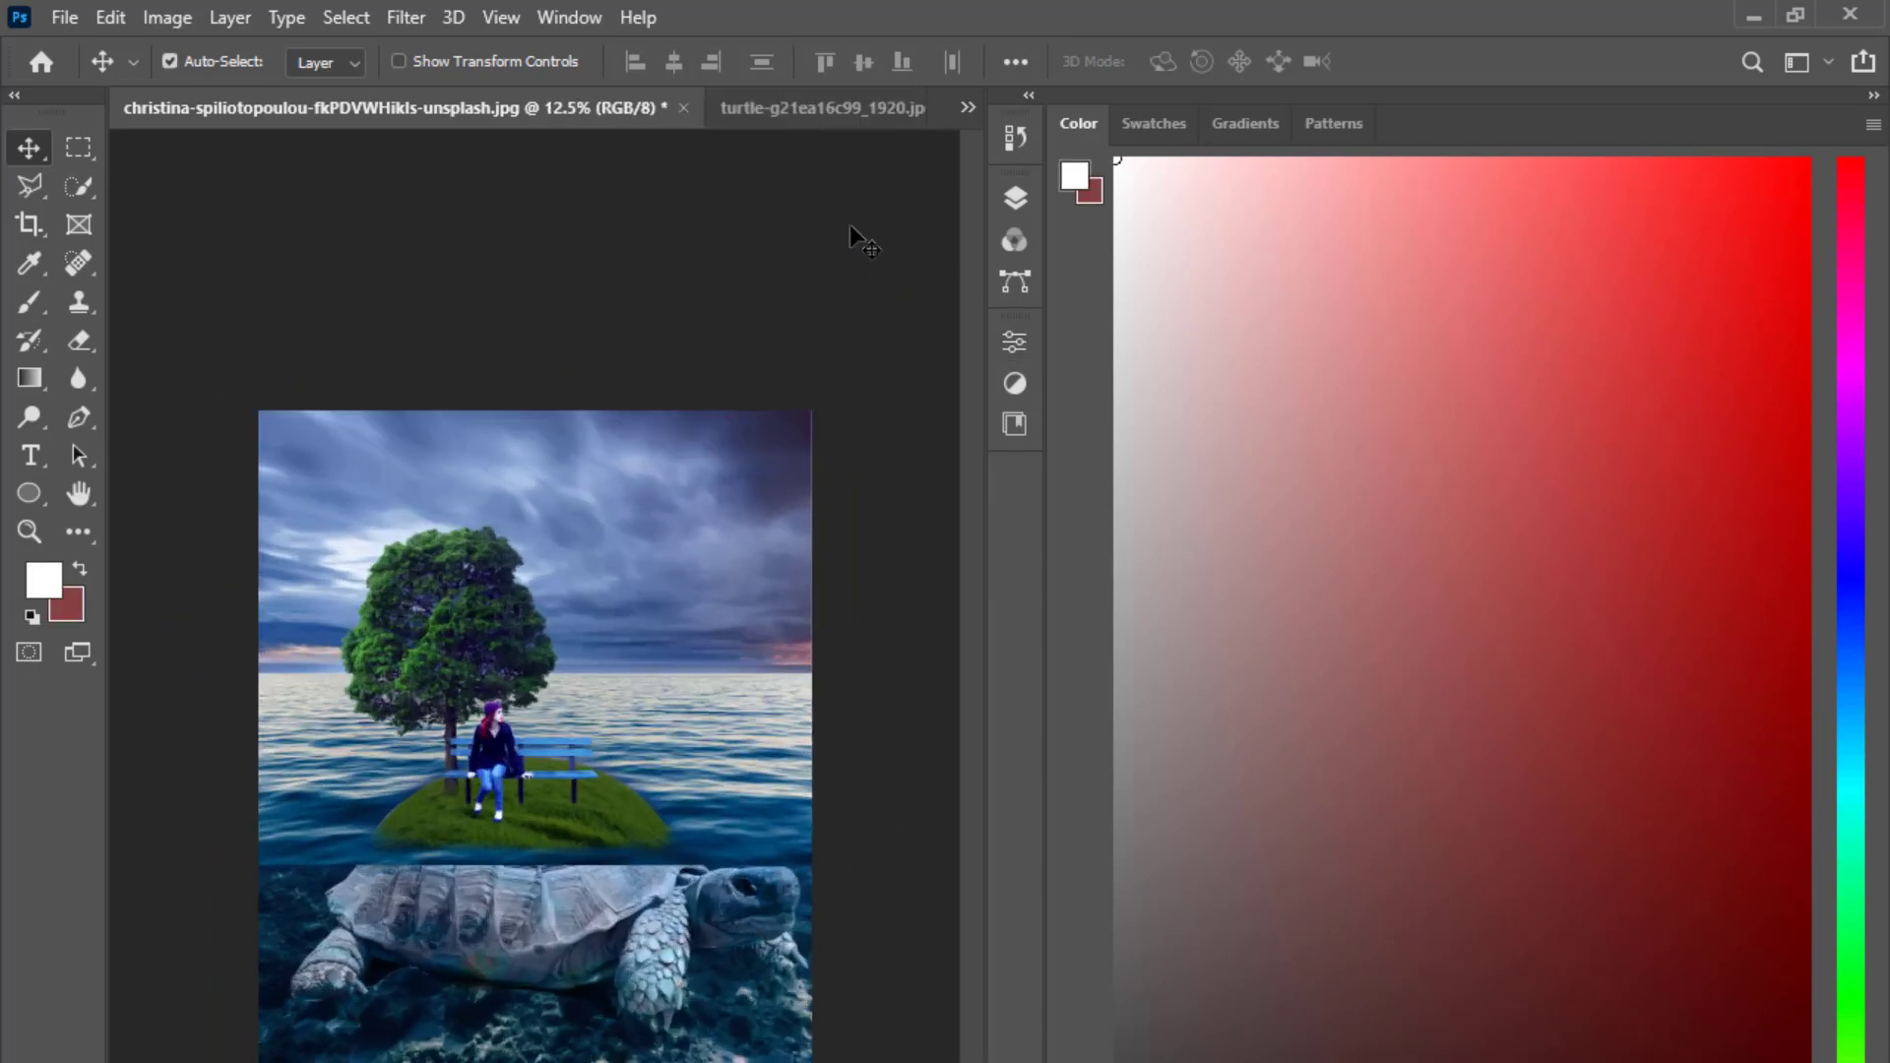
Add a new layer and a Levels adjustment at the top of the stack, with input levels 12, 1.07 and 241.
click(1015, 197)
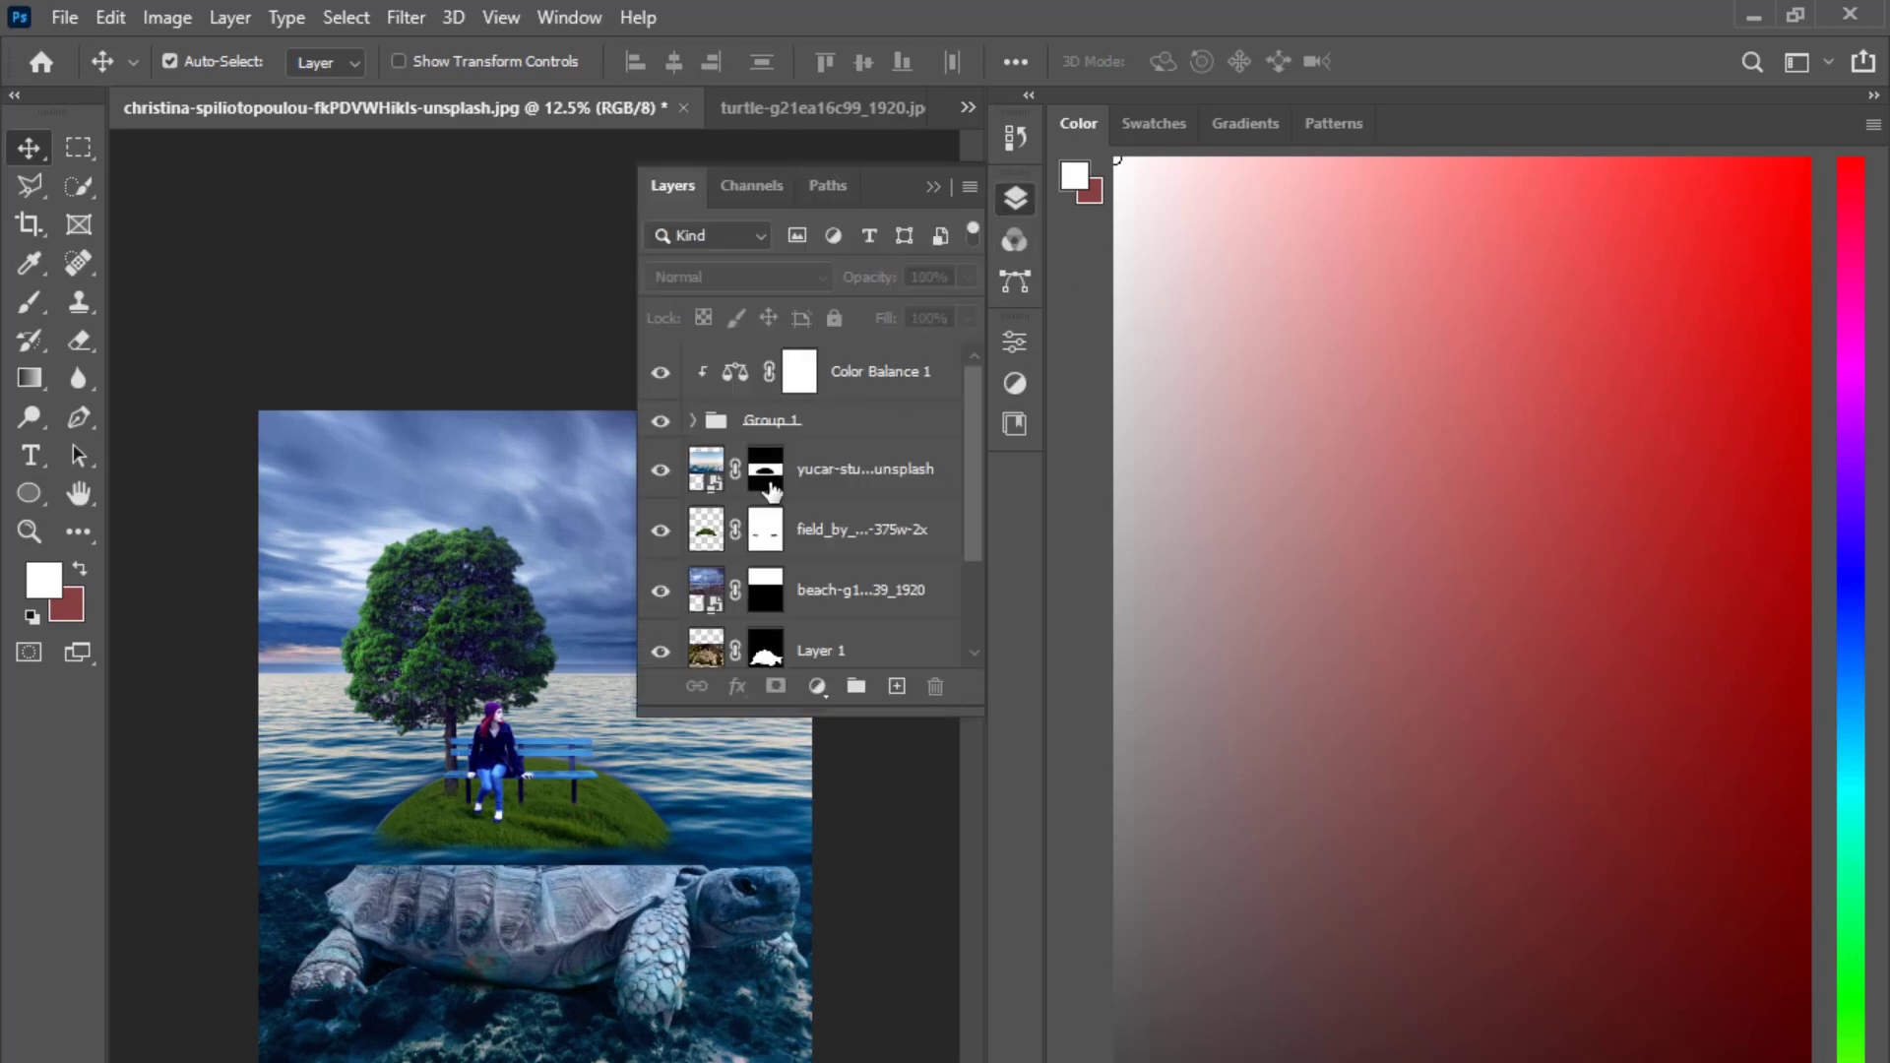
click(896, 686)
click(817, 686)
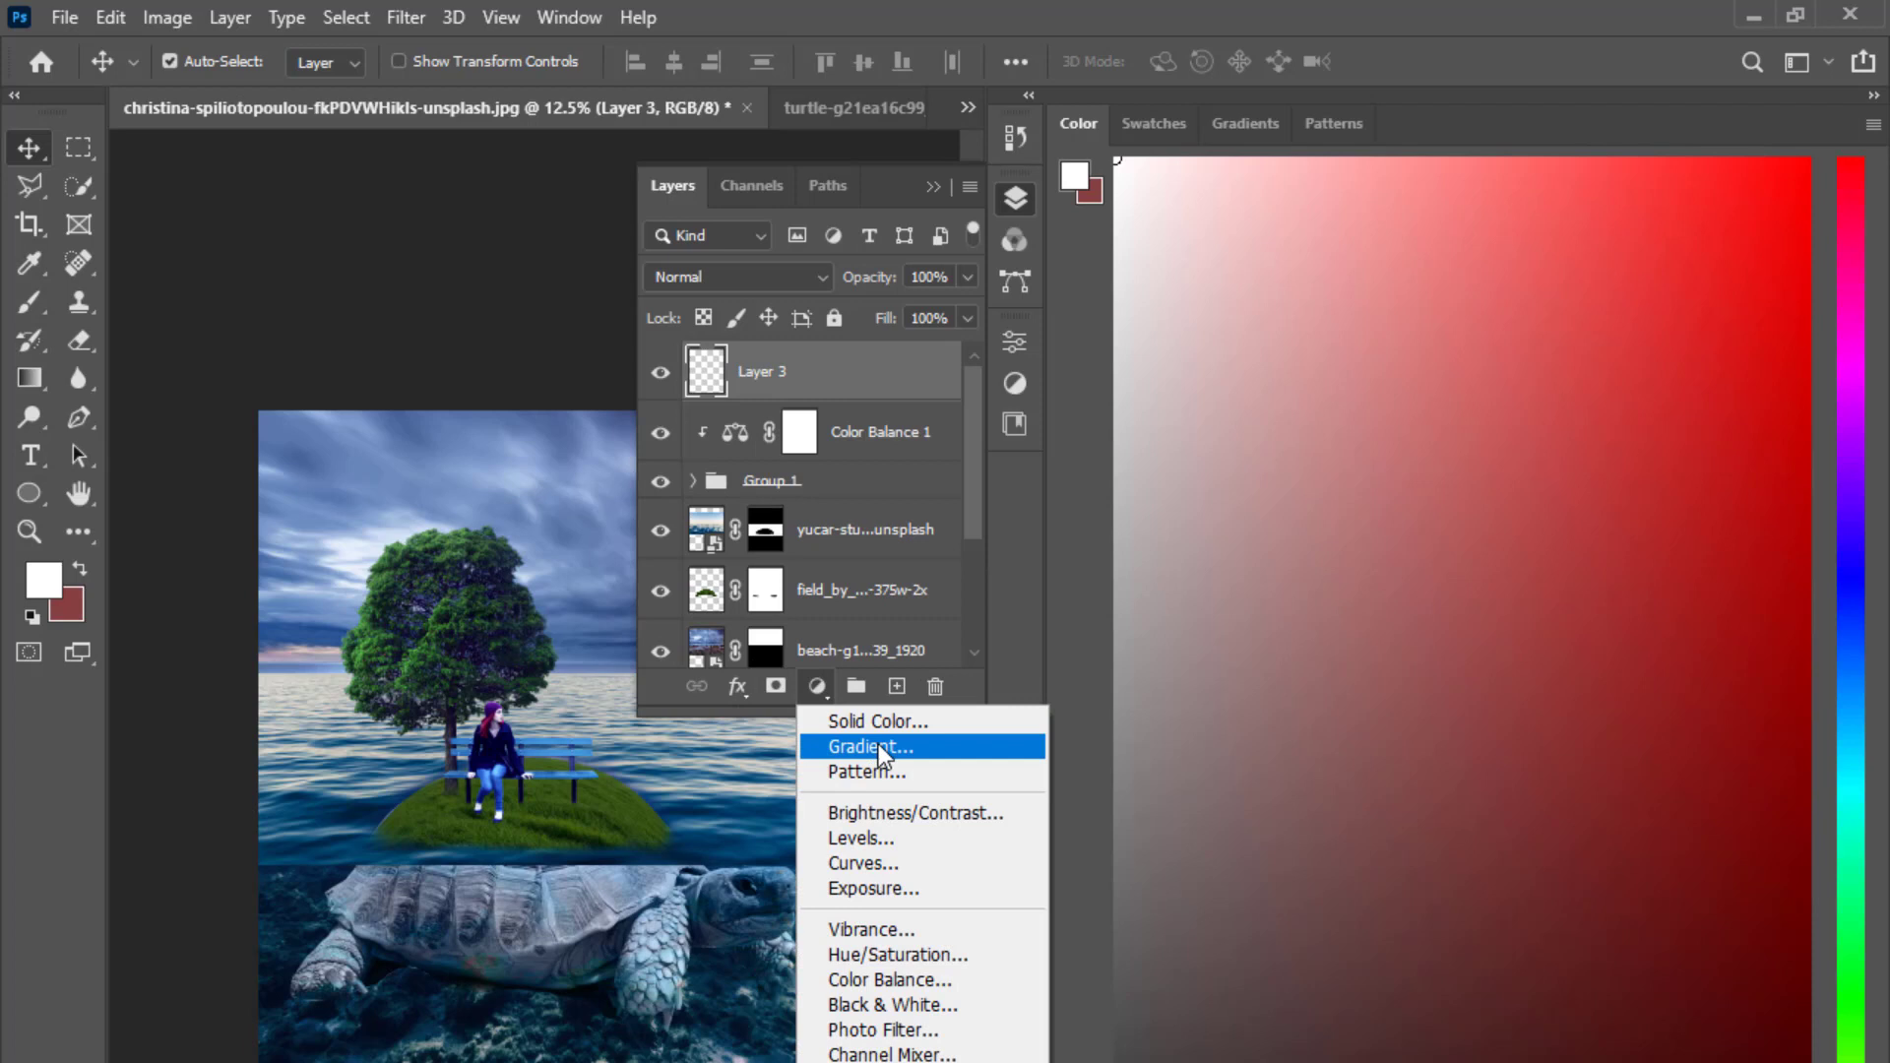
click(867, 838)
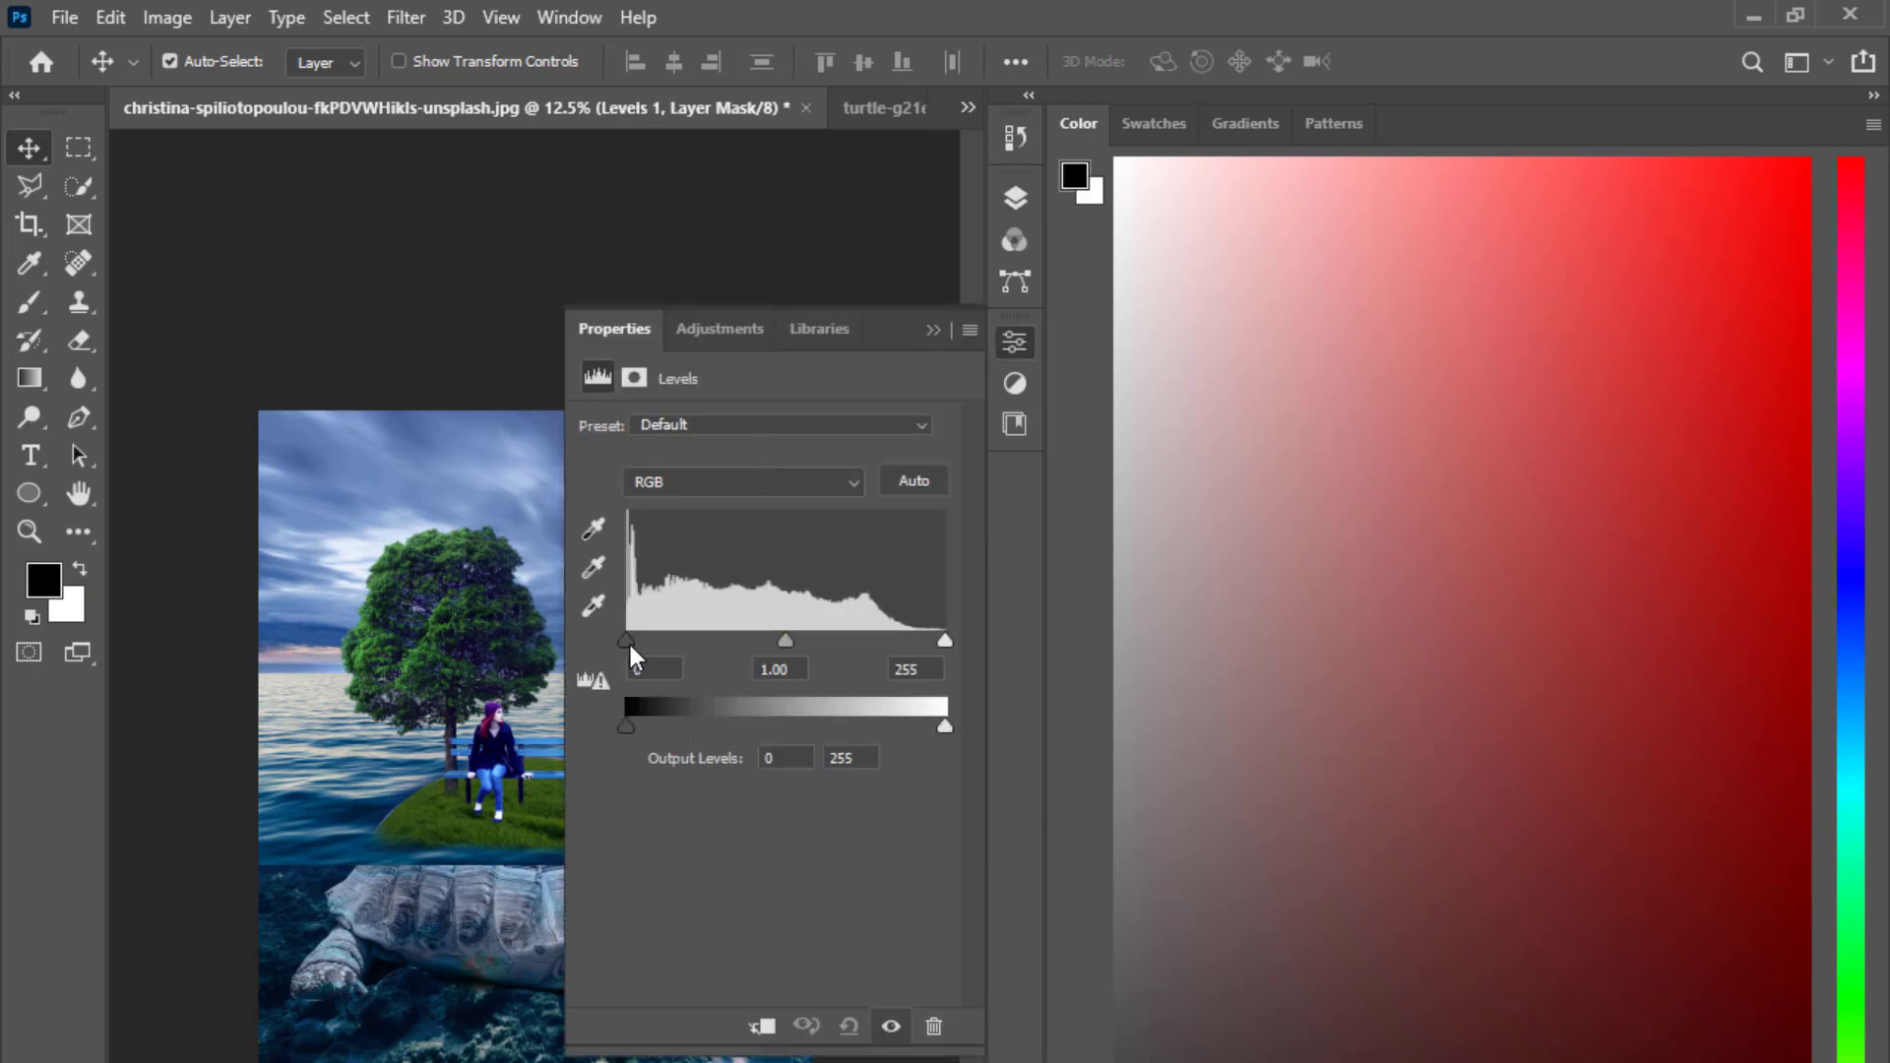
key(ctrl+plus)
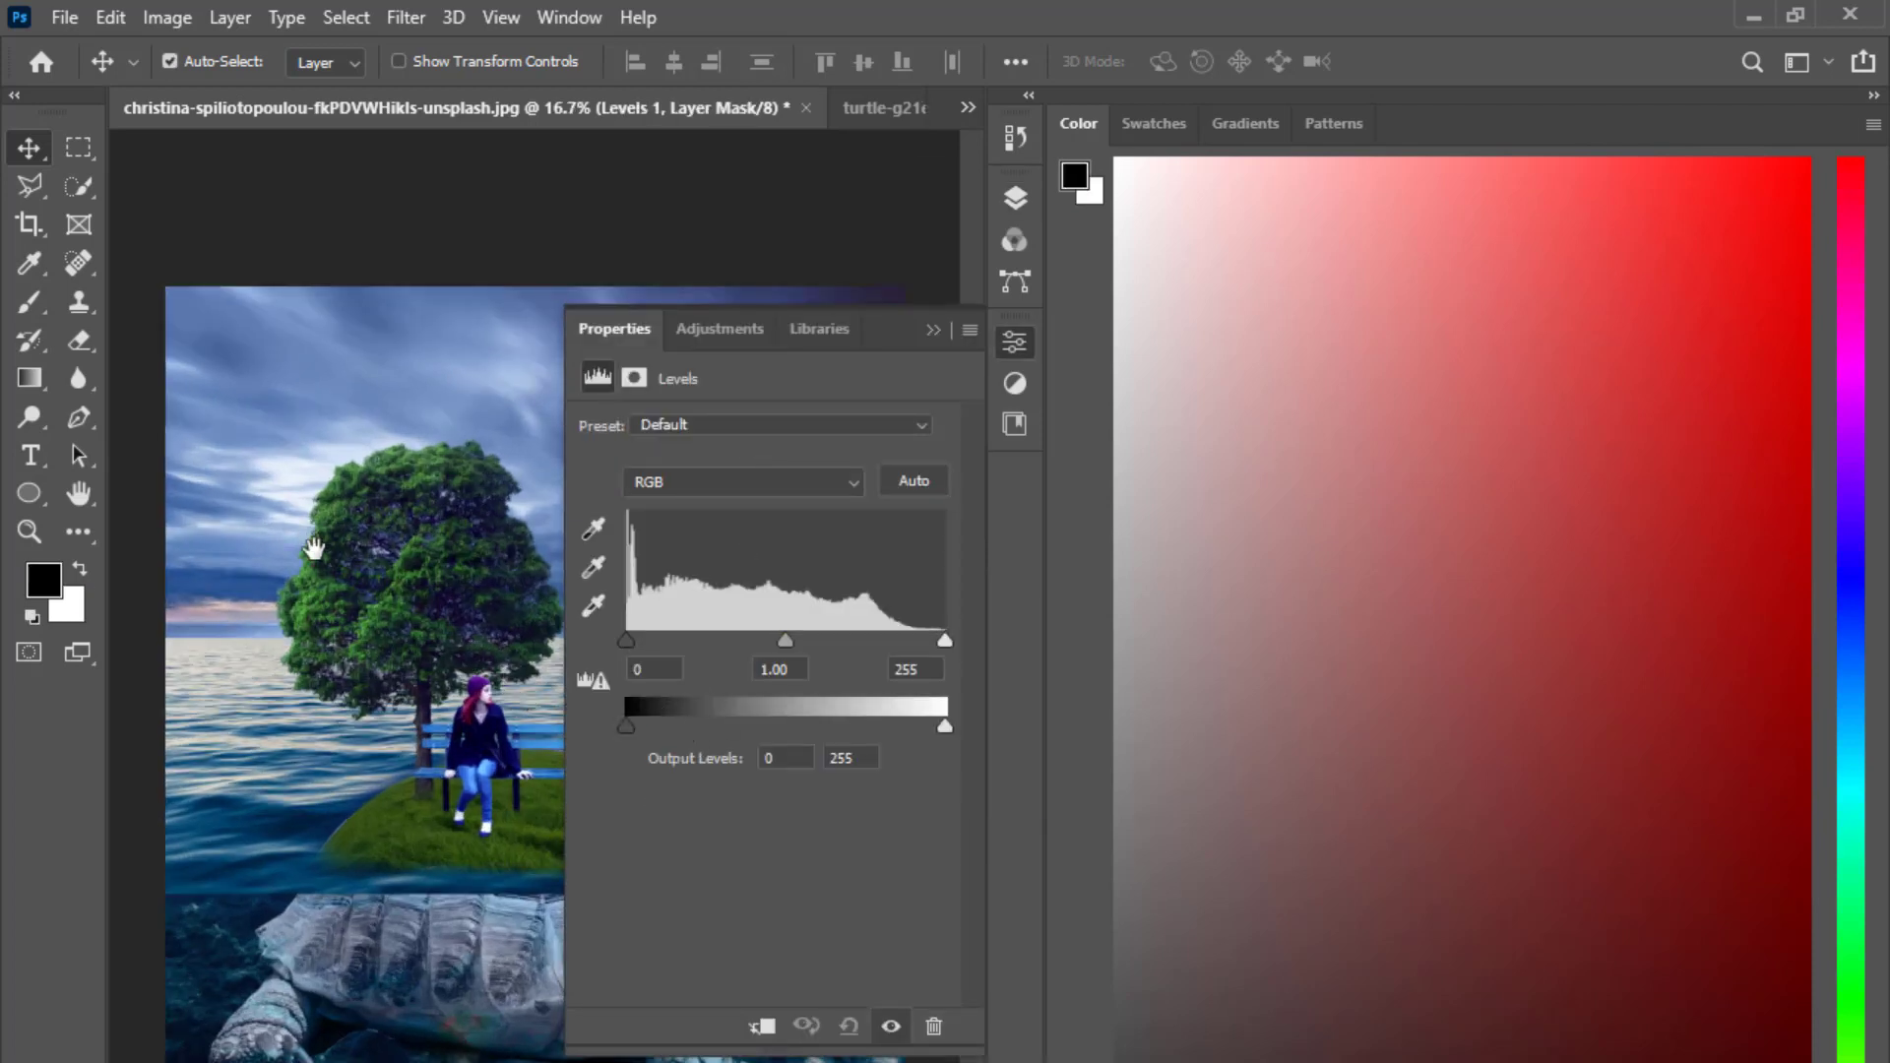
drag(622, 643, 643, 643)
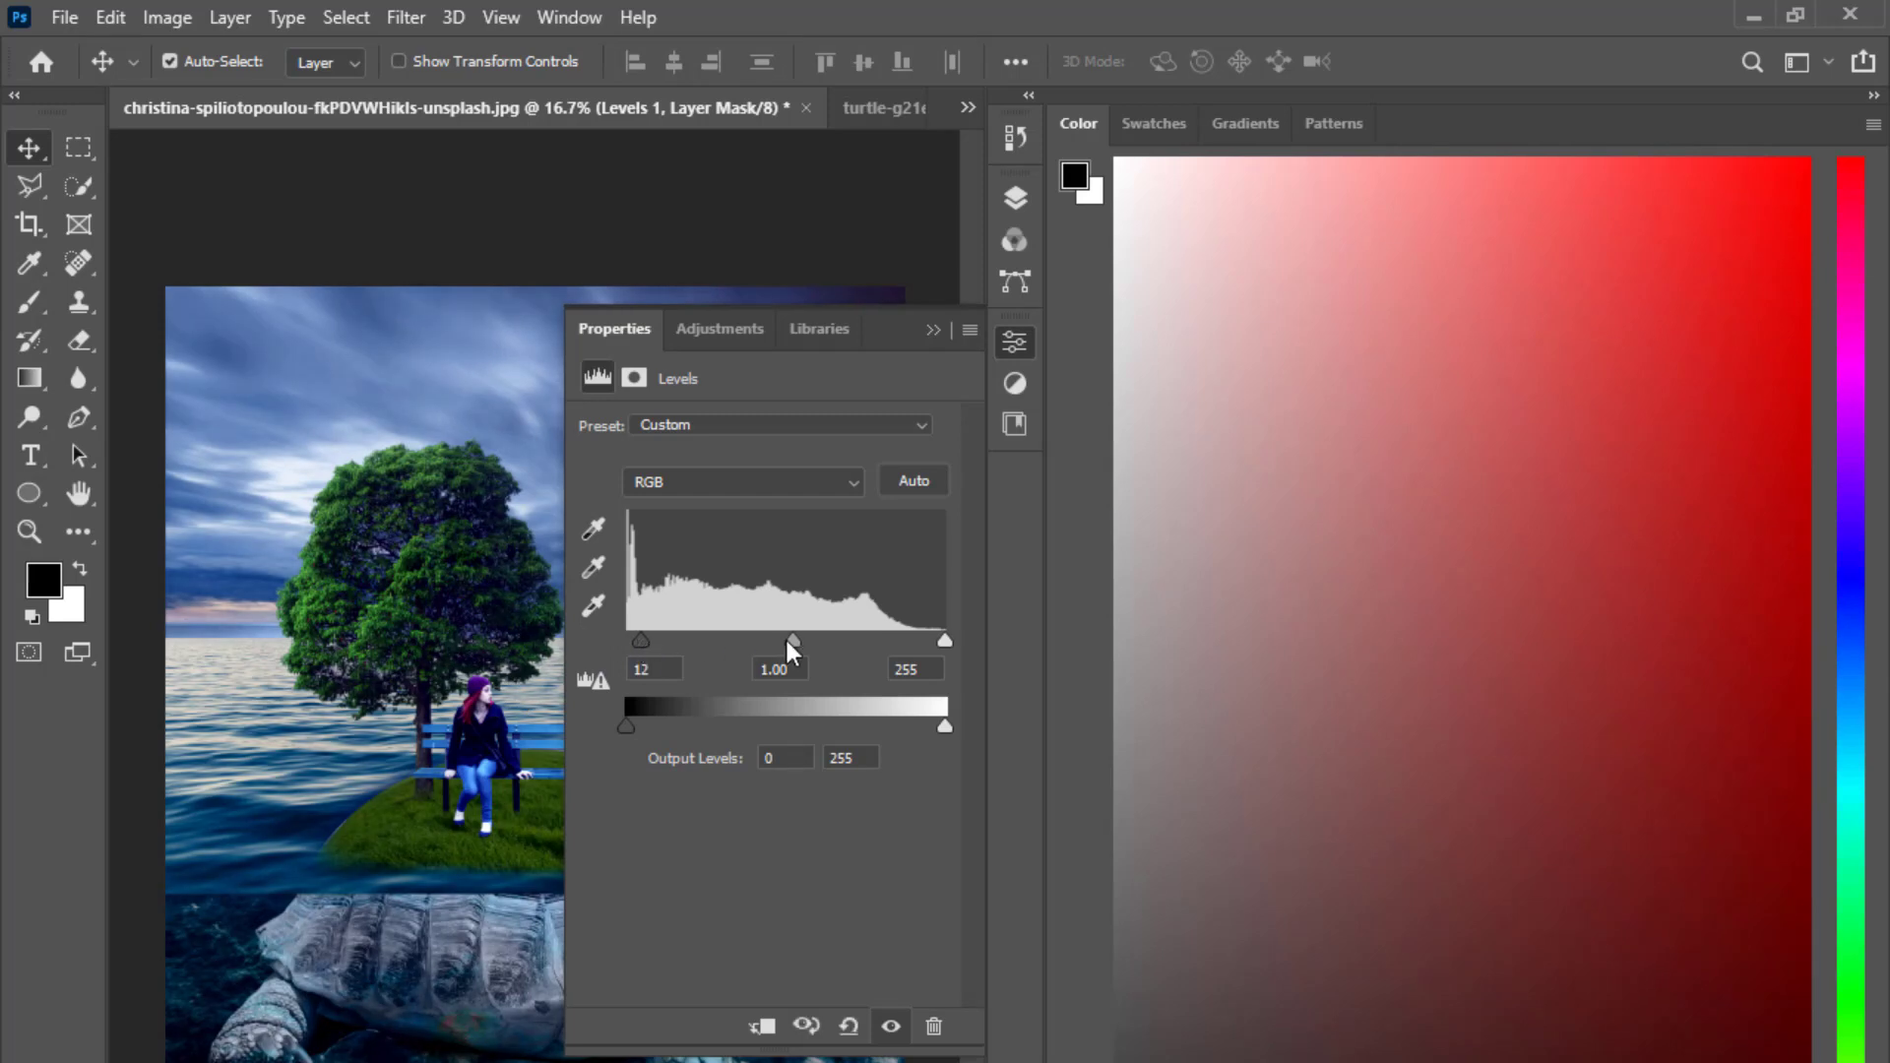
drag(801, 642, 779, 642)
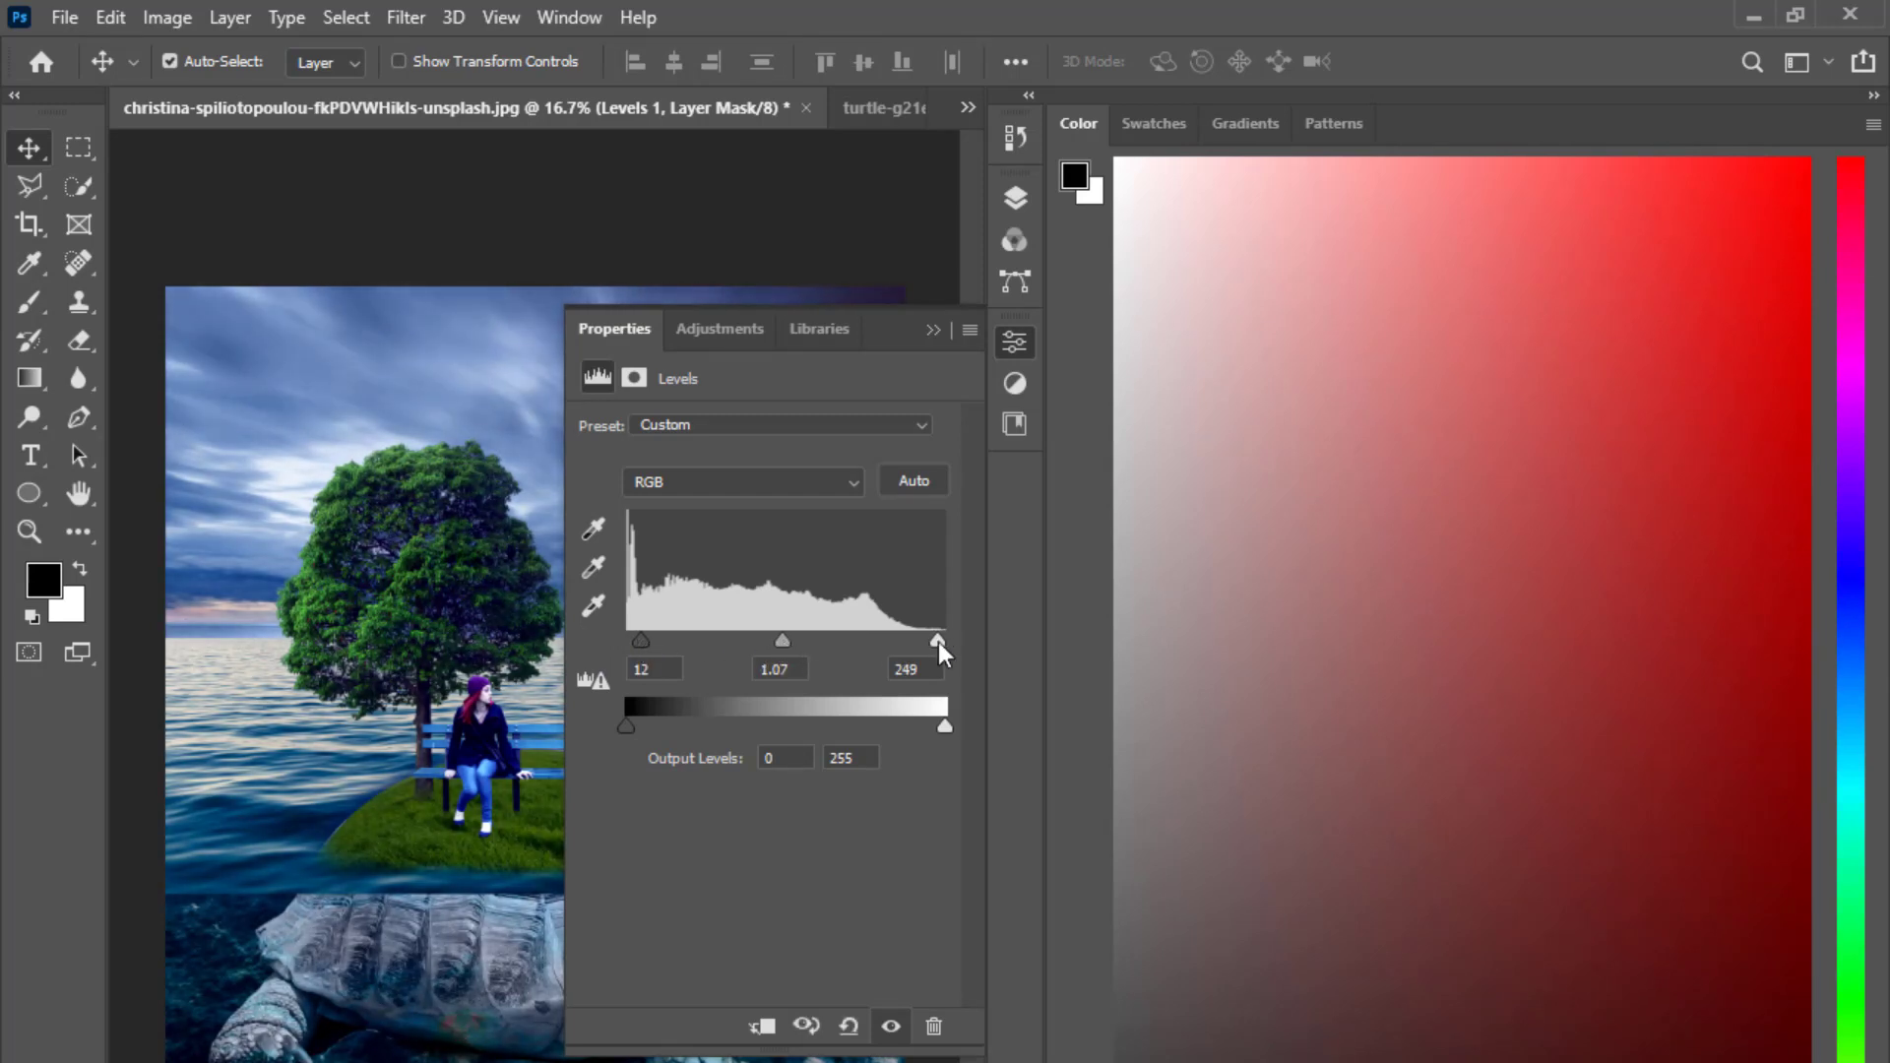
drag(940, 652, 927, 654)
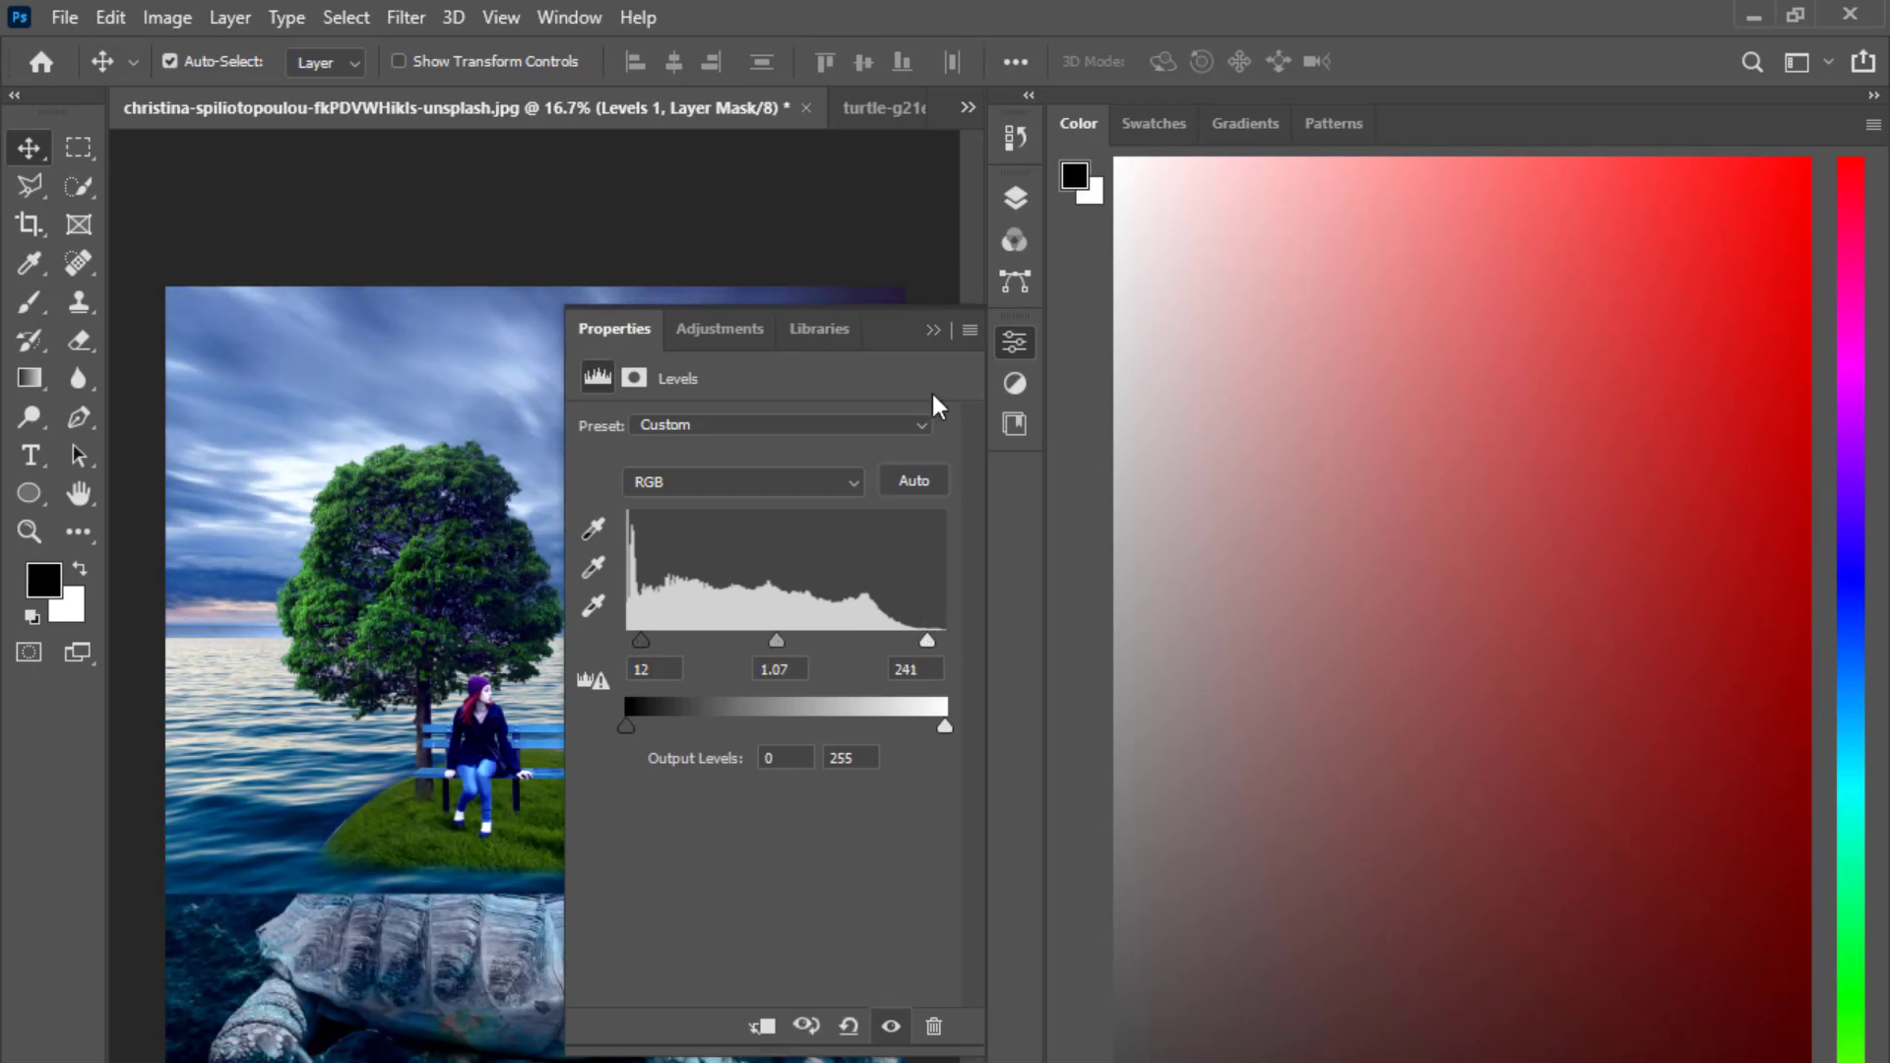
click(934, 331)
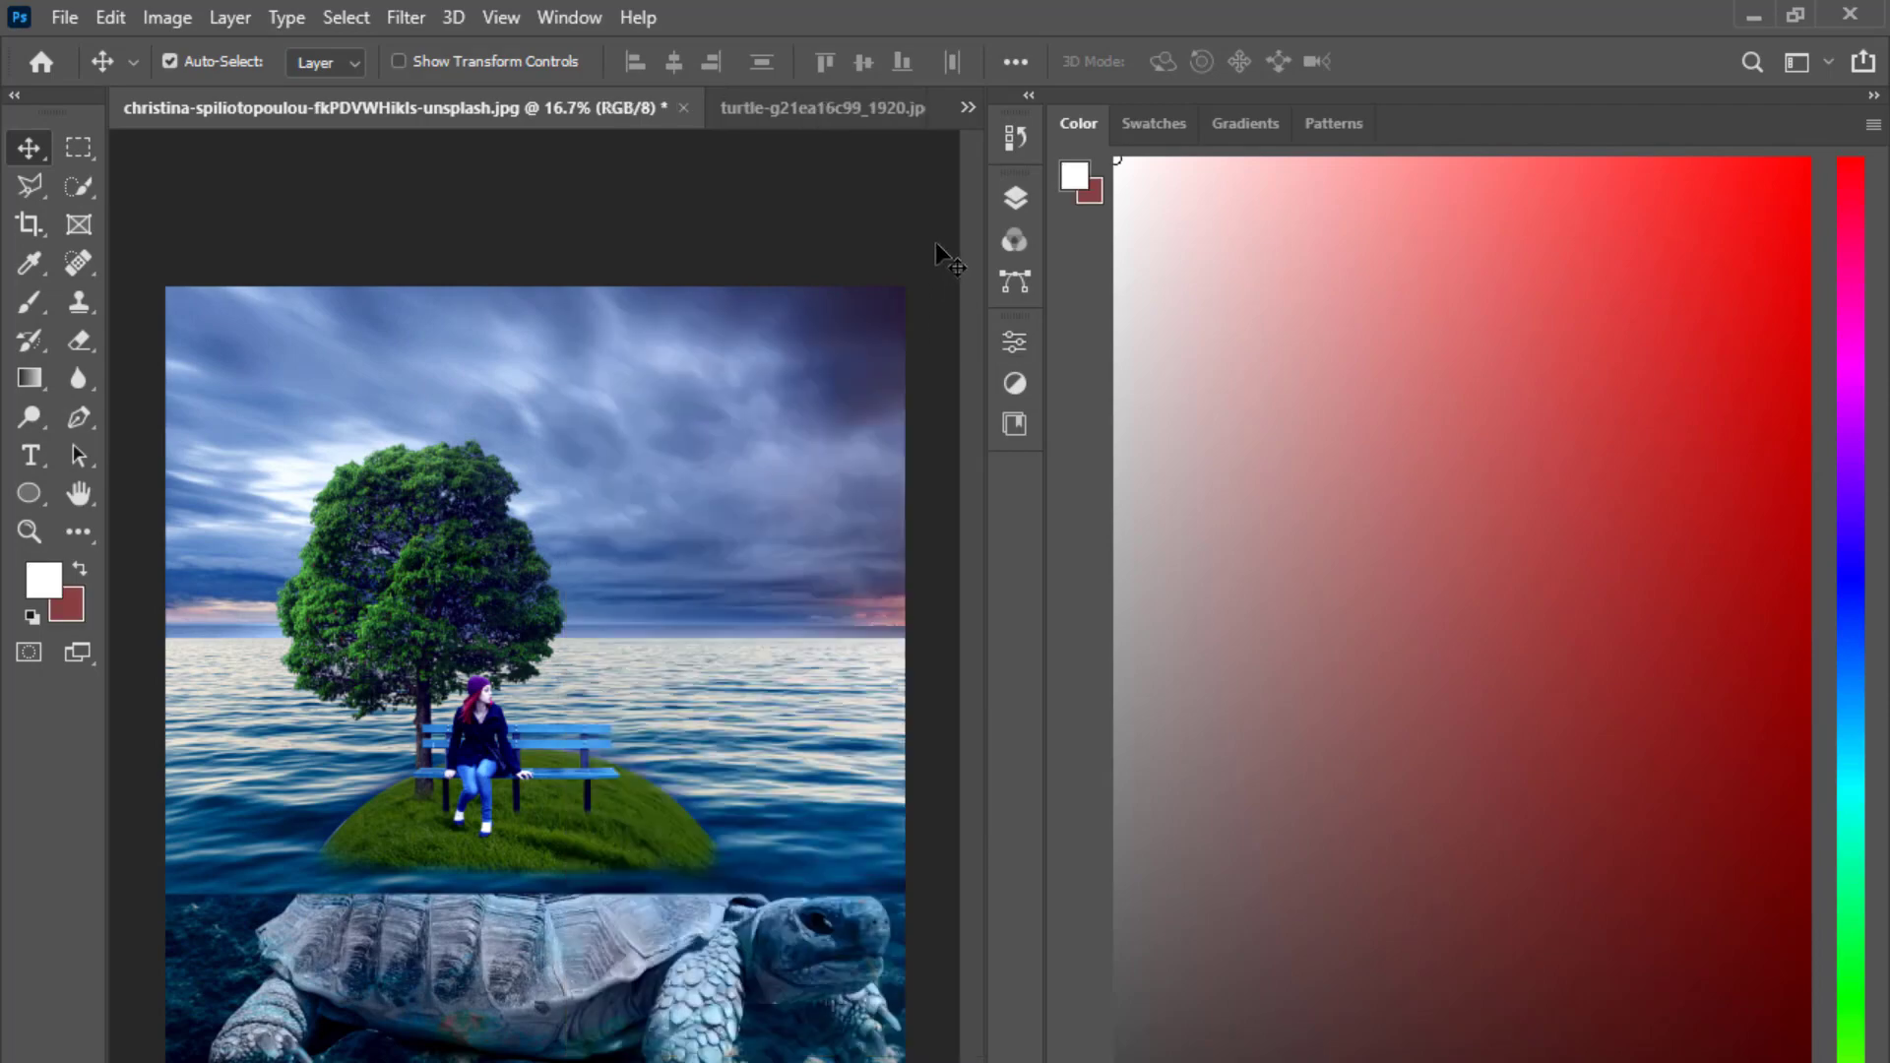
Select the woman's layer, Layer 2, inside Group 1 and add a Curves adjustment above it.
scroll(935, 242, down, 2)
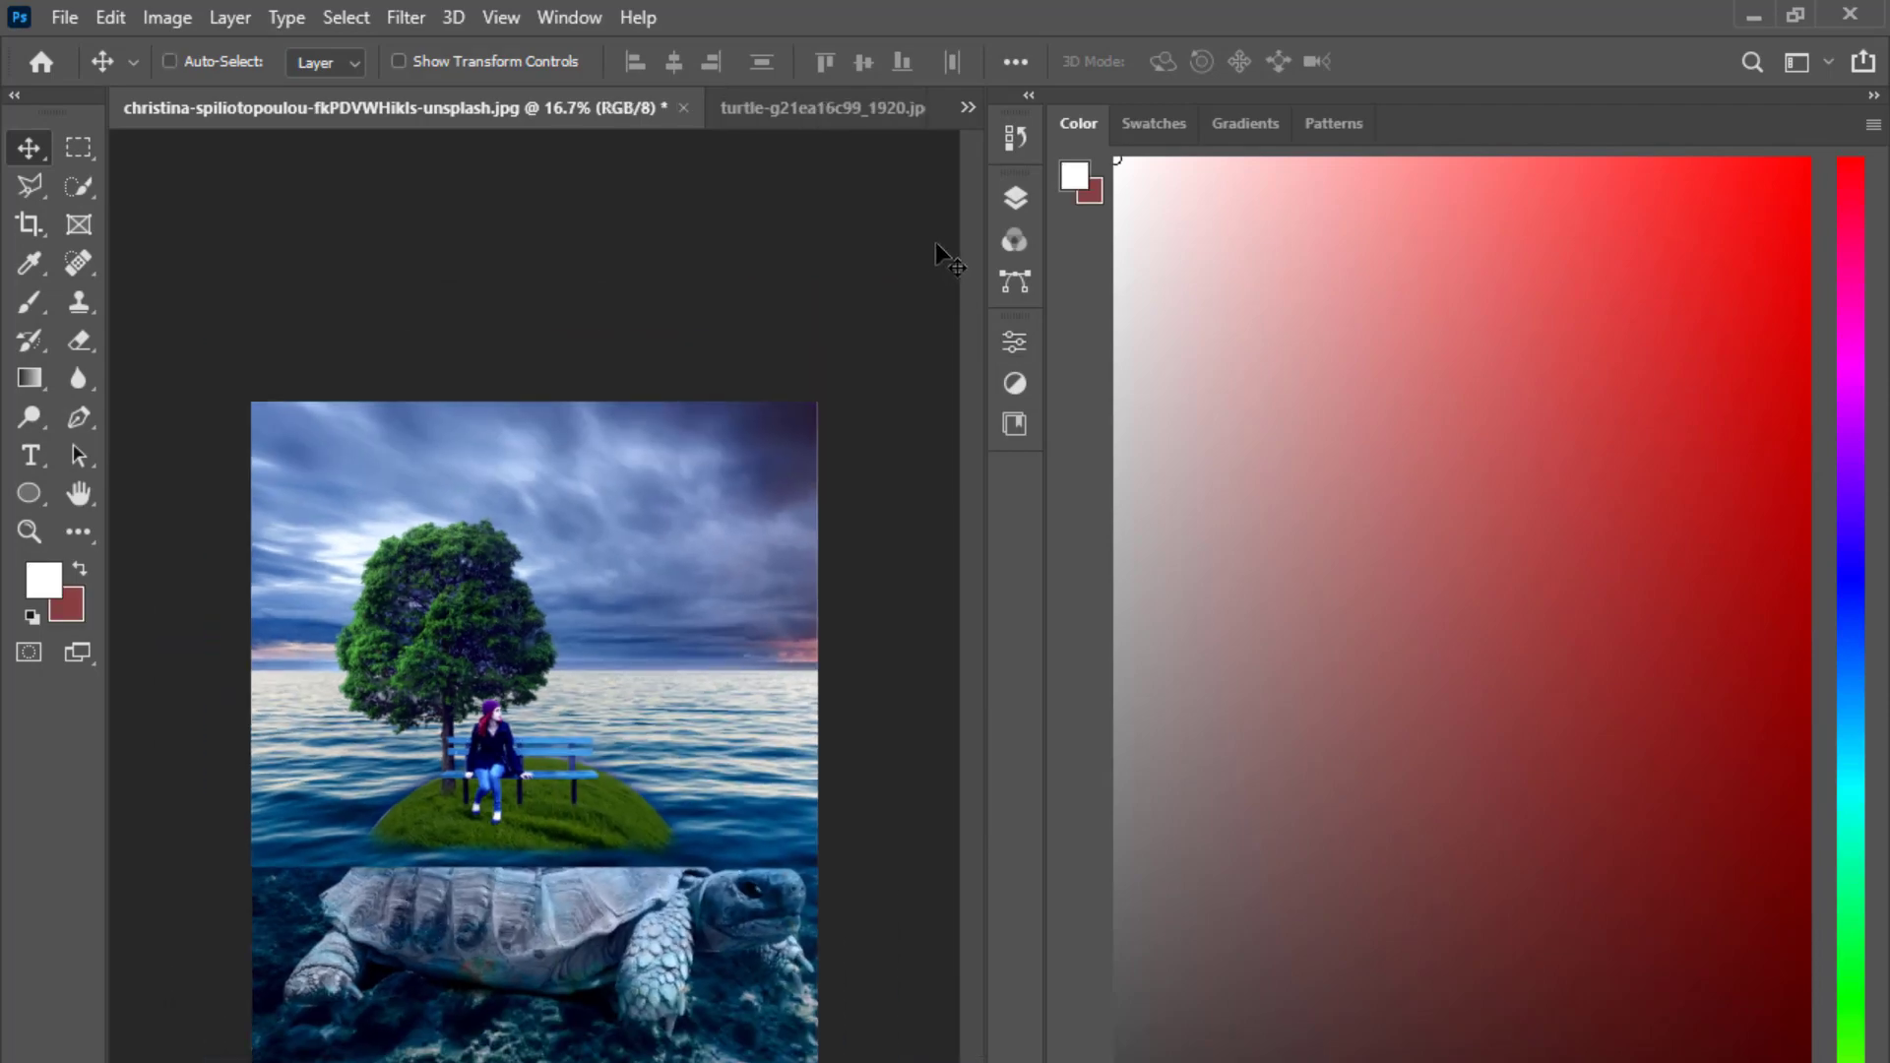
scroll(935, 242, up, 5)
scroll(935, 242, up, 1)
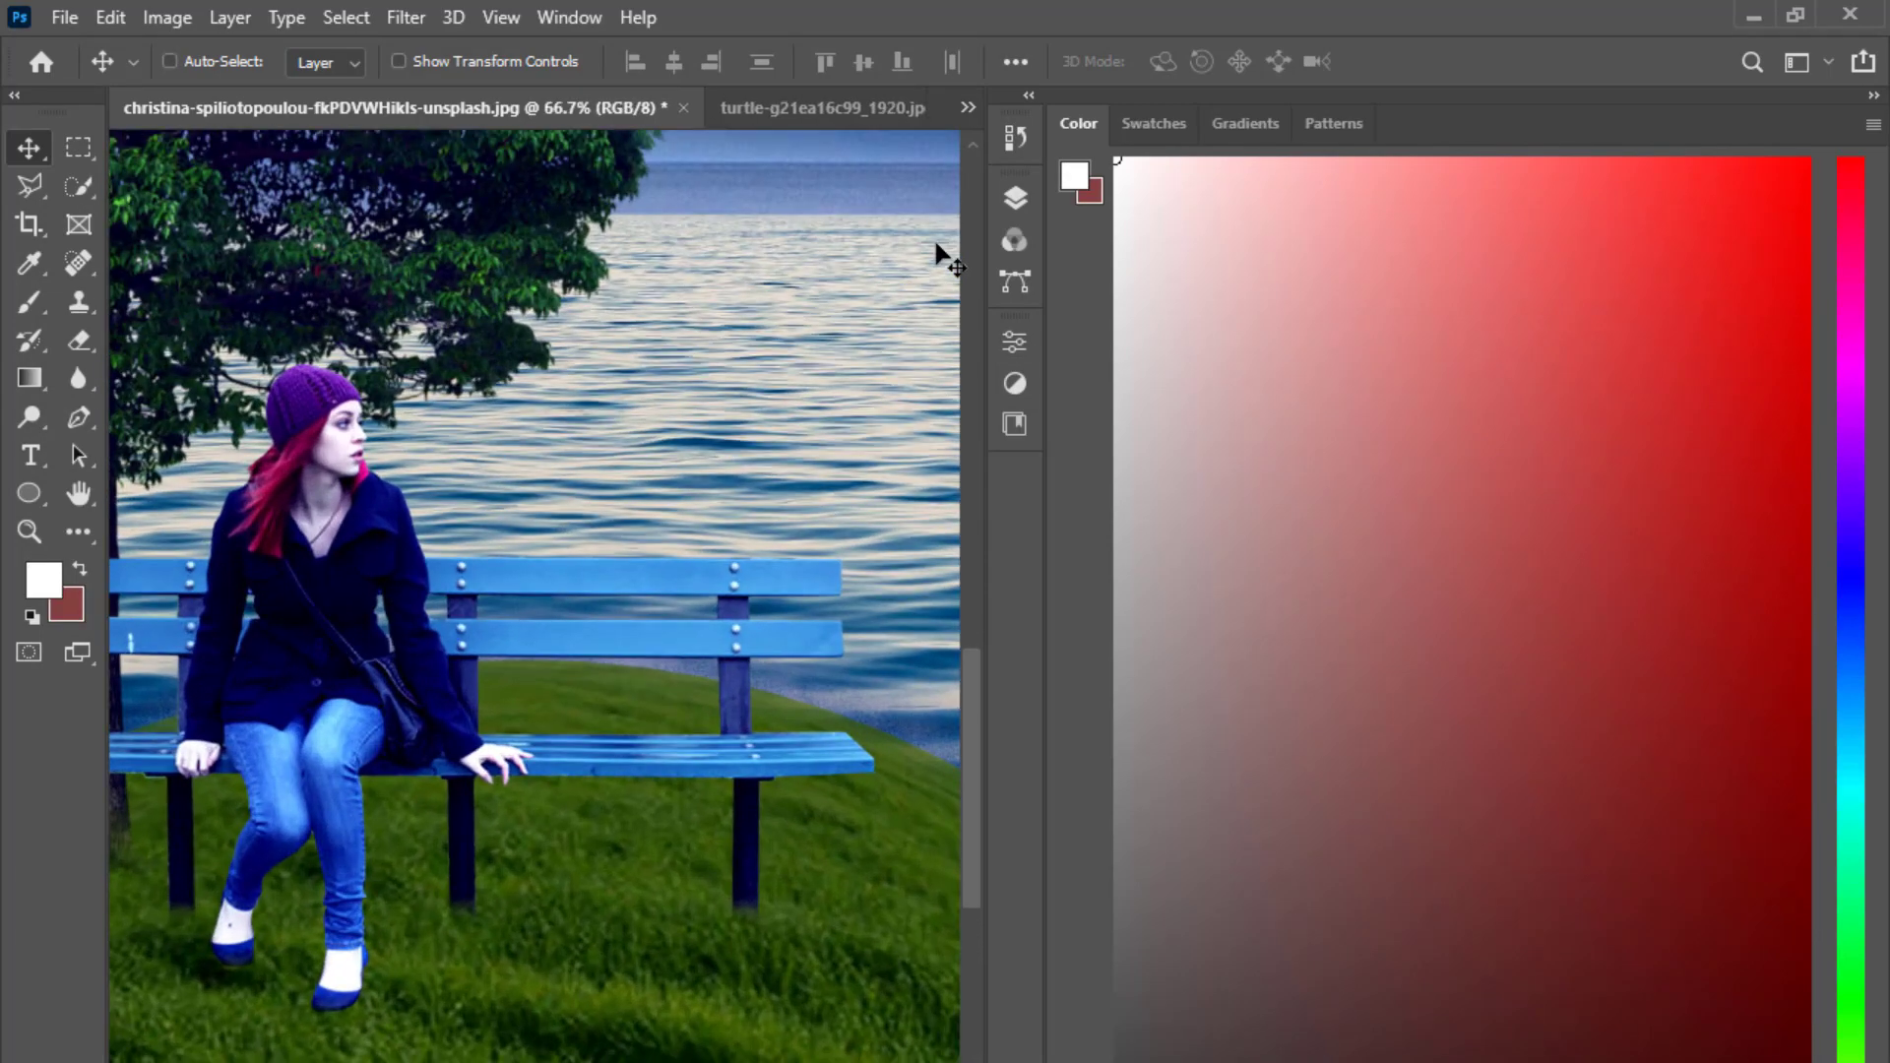
scroll(936, 243, down, 2)
scroll(936, 243, up, 2)
key(ctrl)
key(space)
drag(551, 660, 753, 654)
click(1015, 196)
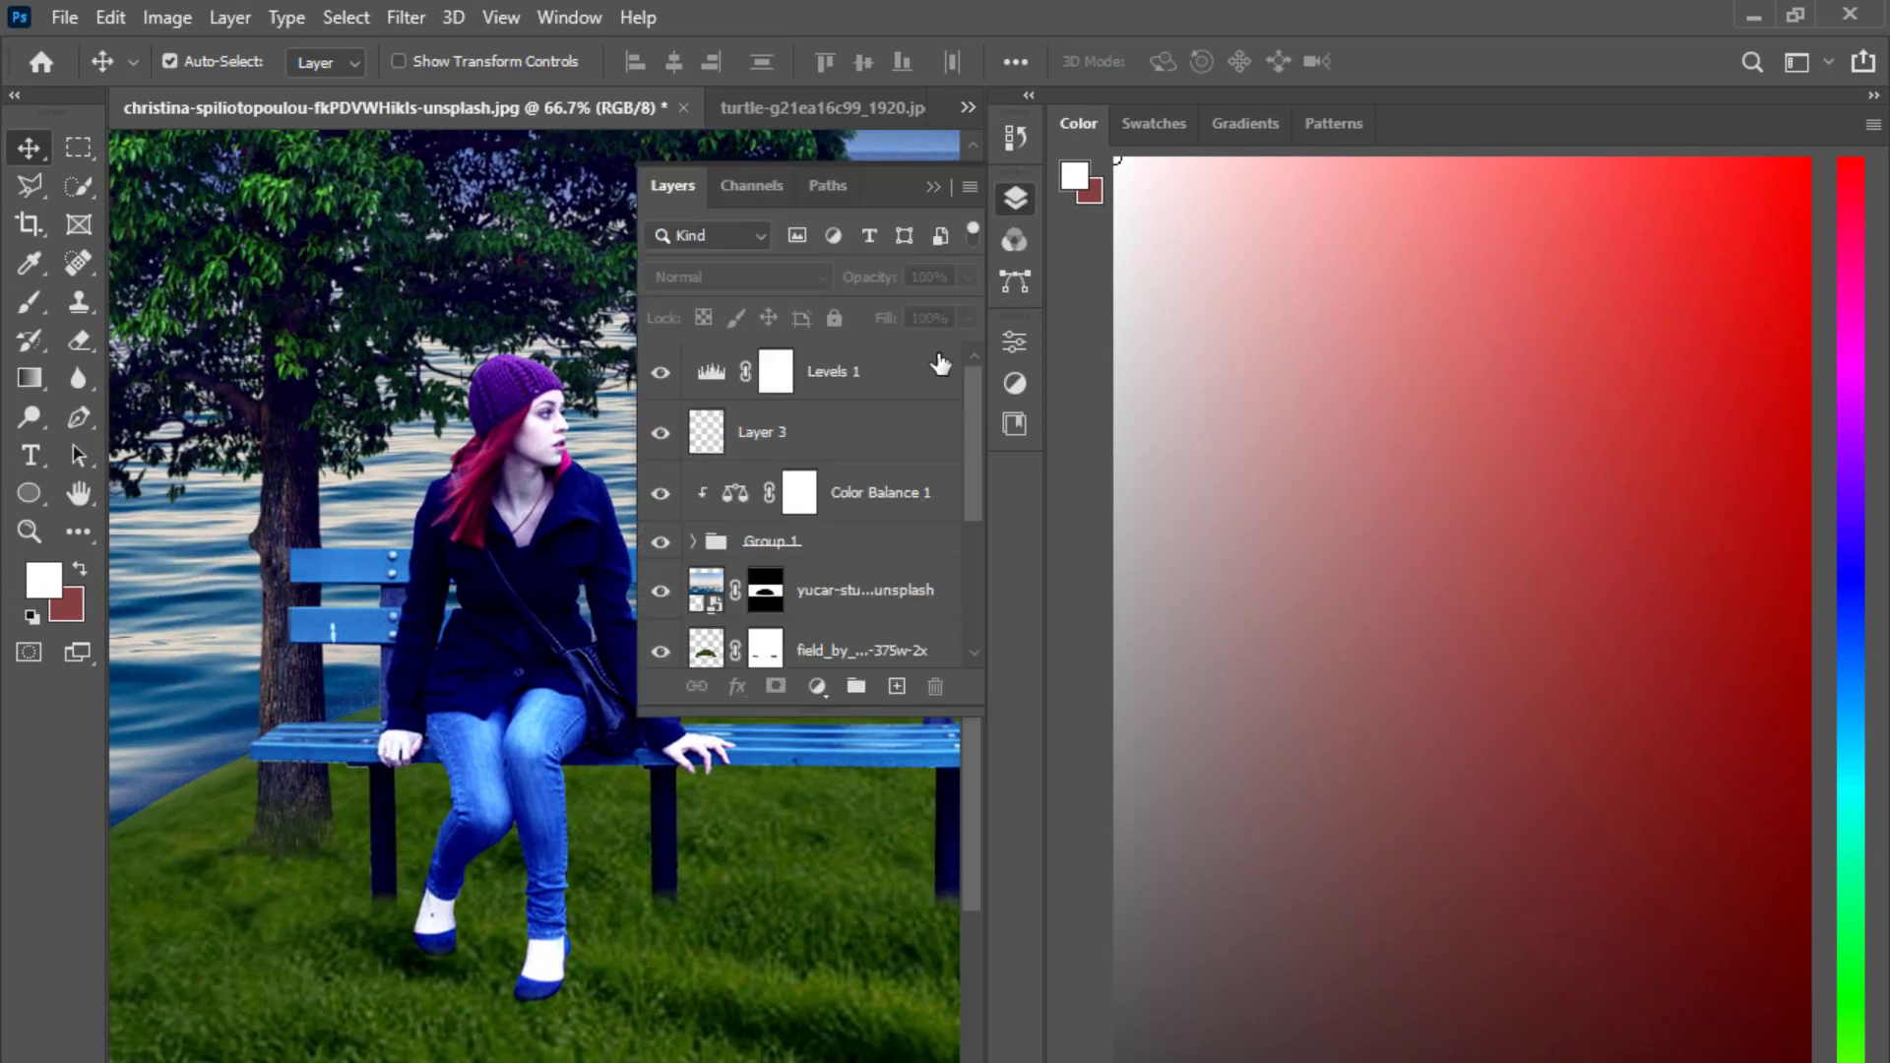
click(554, 686)
scroll(839, 592, down, 1)
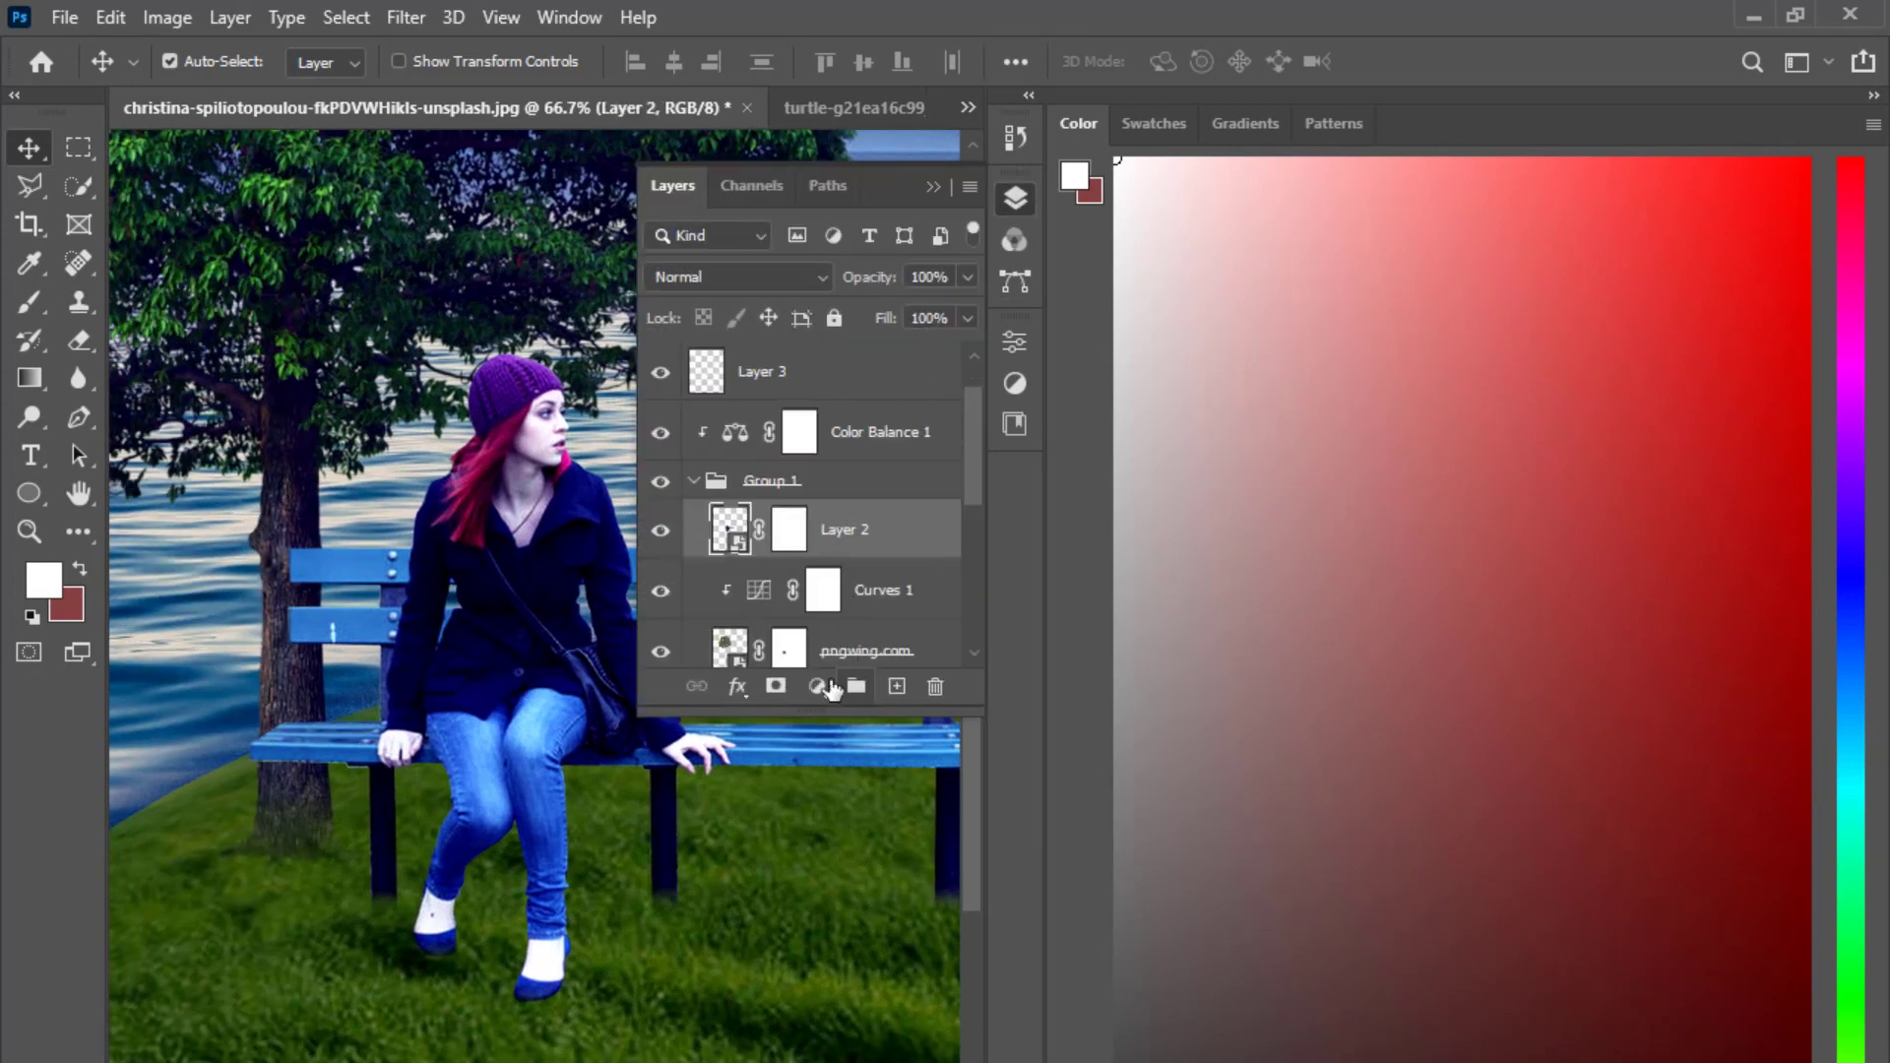
click(817, 686)
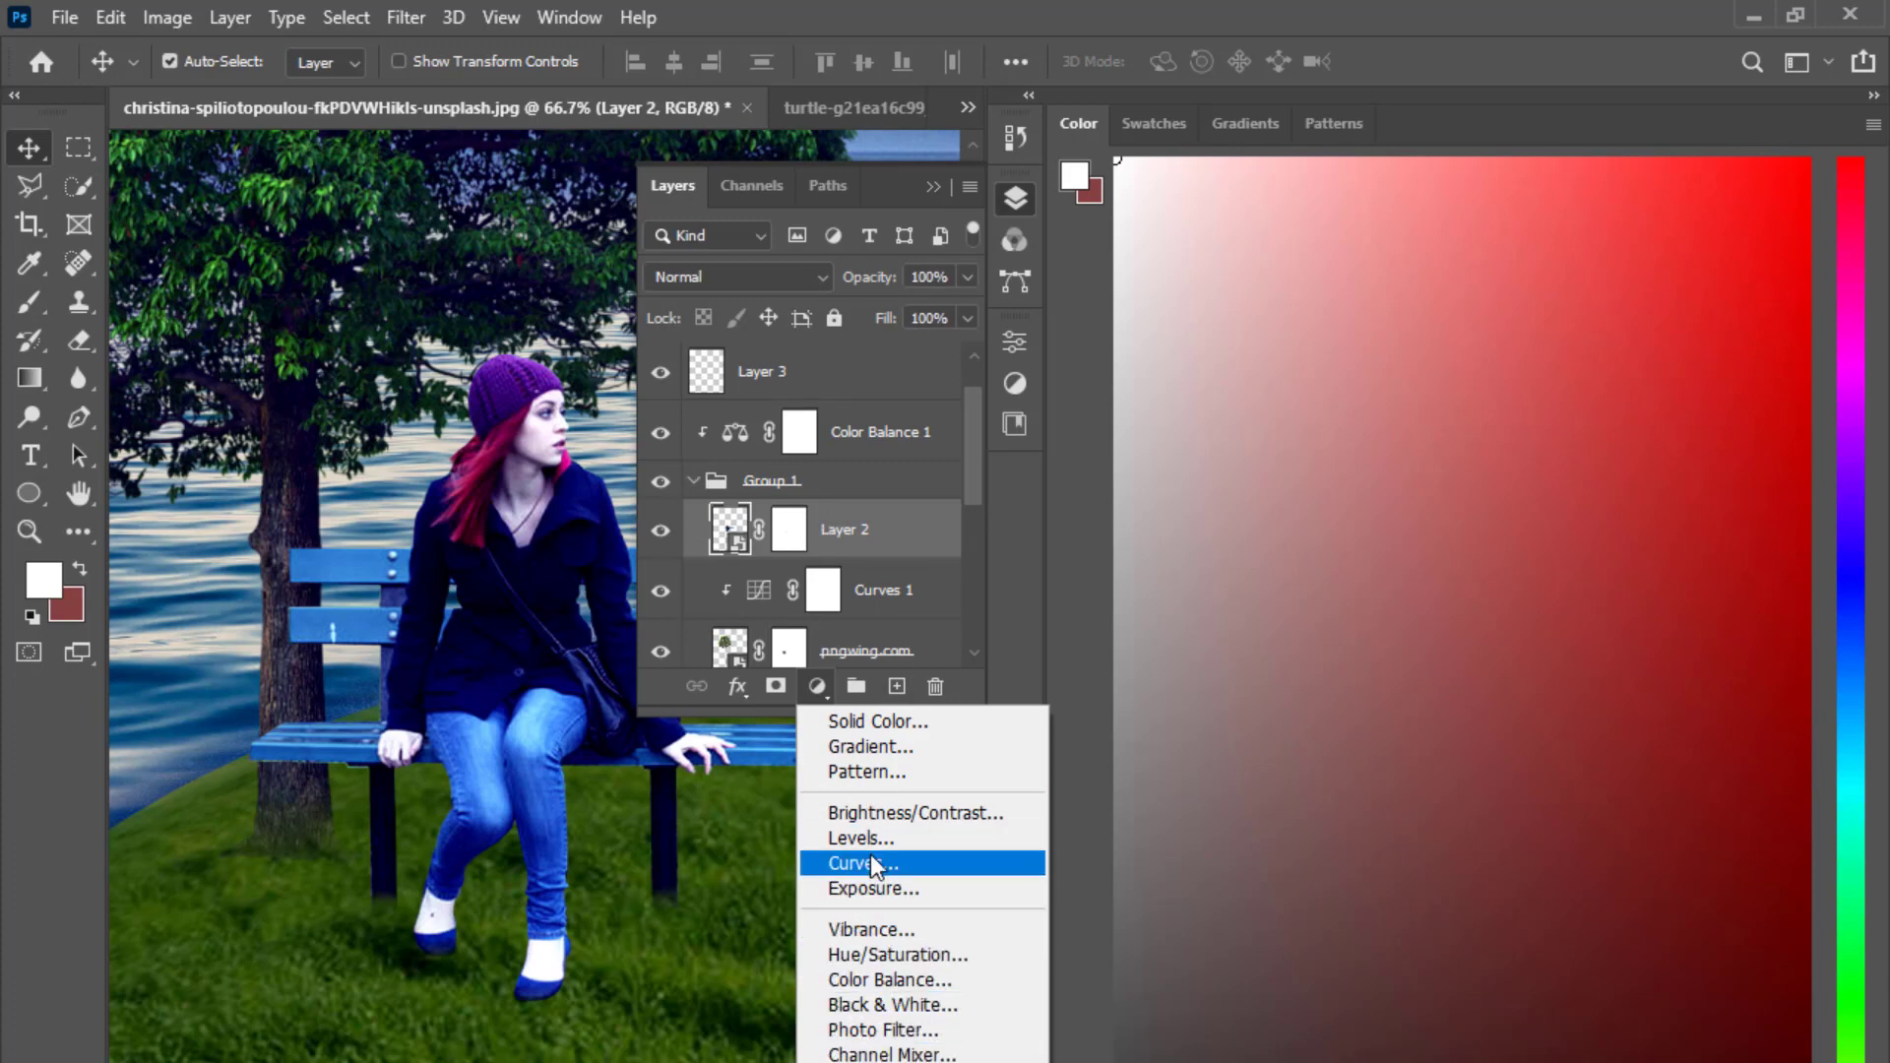
click(906, 873)
Darken the curve with a midpoint at input 140, output 94 and the white point lowered to output 168.
click(816, 634)
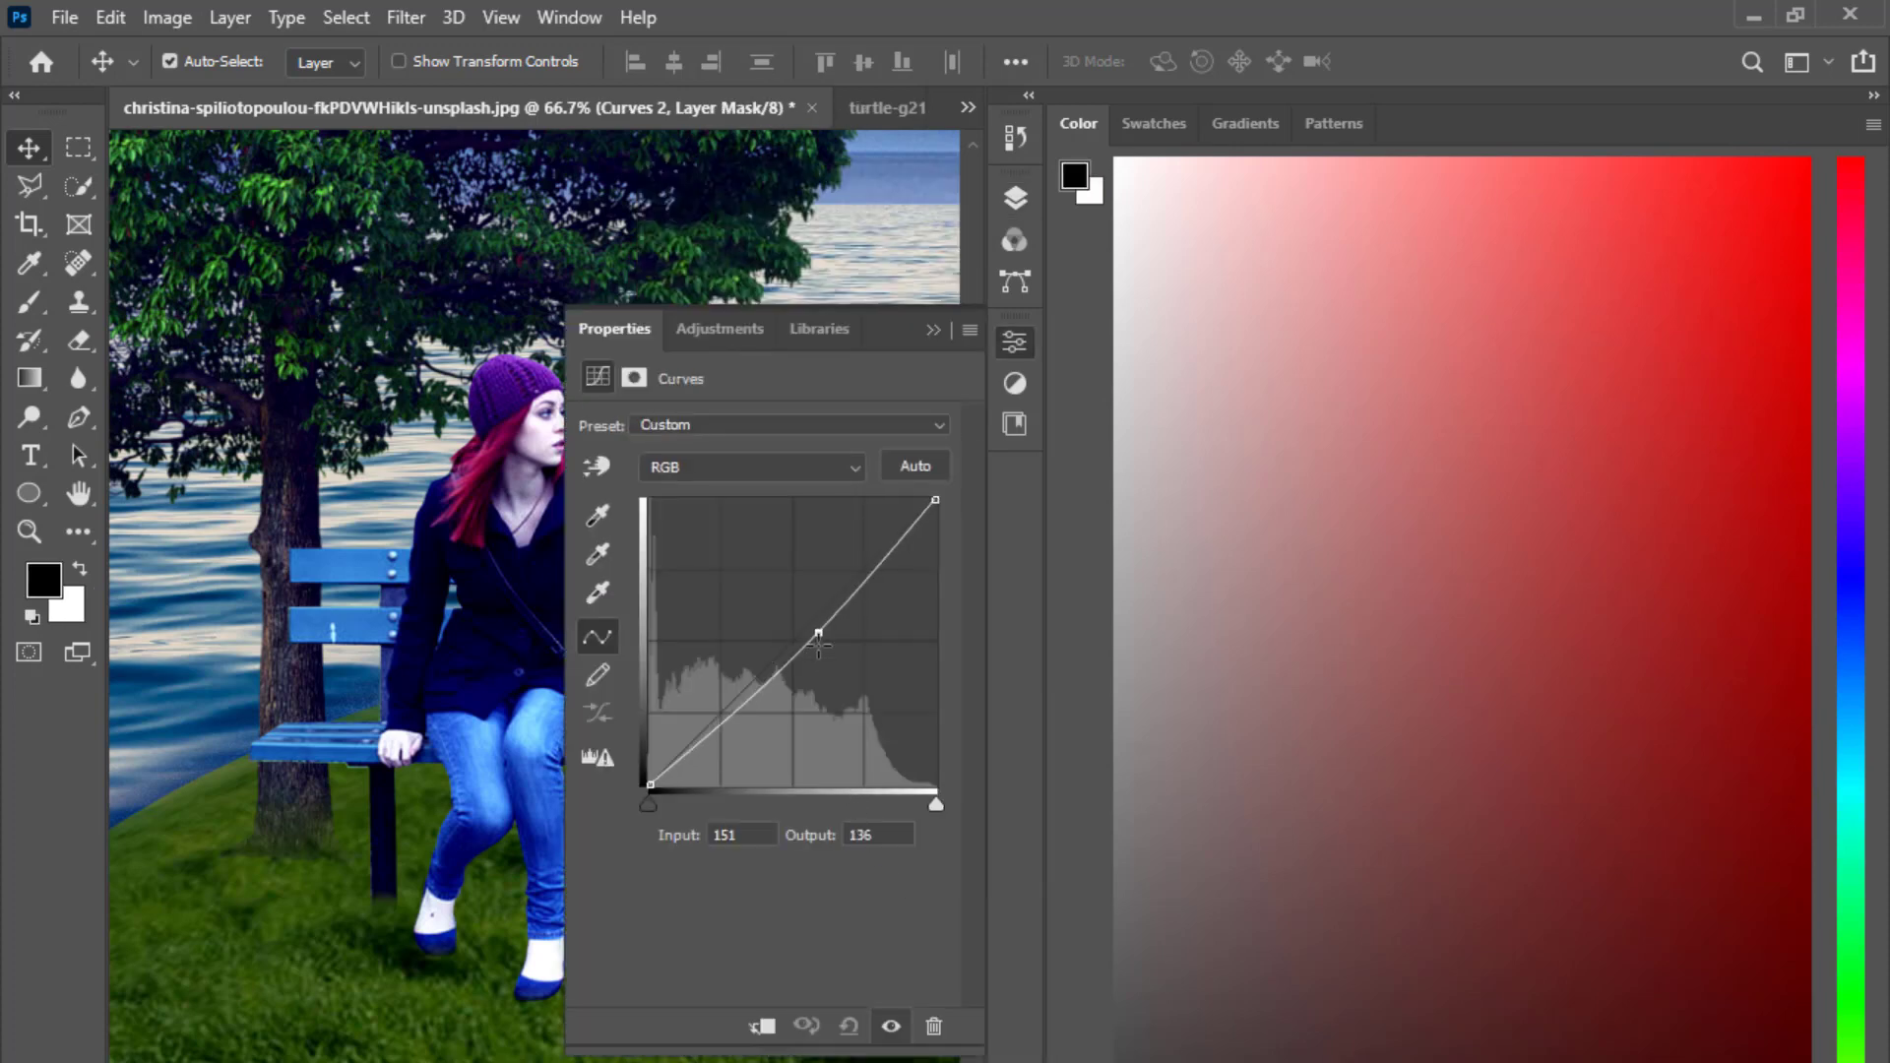
drag(819, 646, 806, 661)
drag(932, 504, 907, 598)
drag(806, 662, 809, 677)
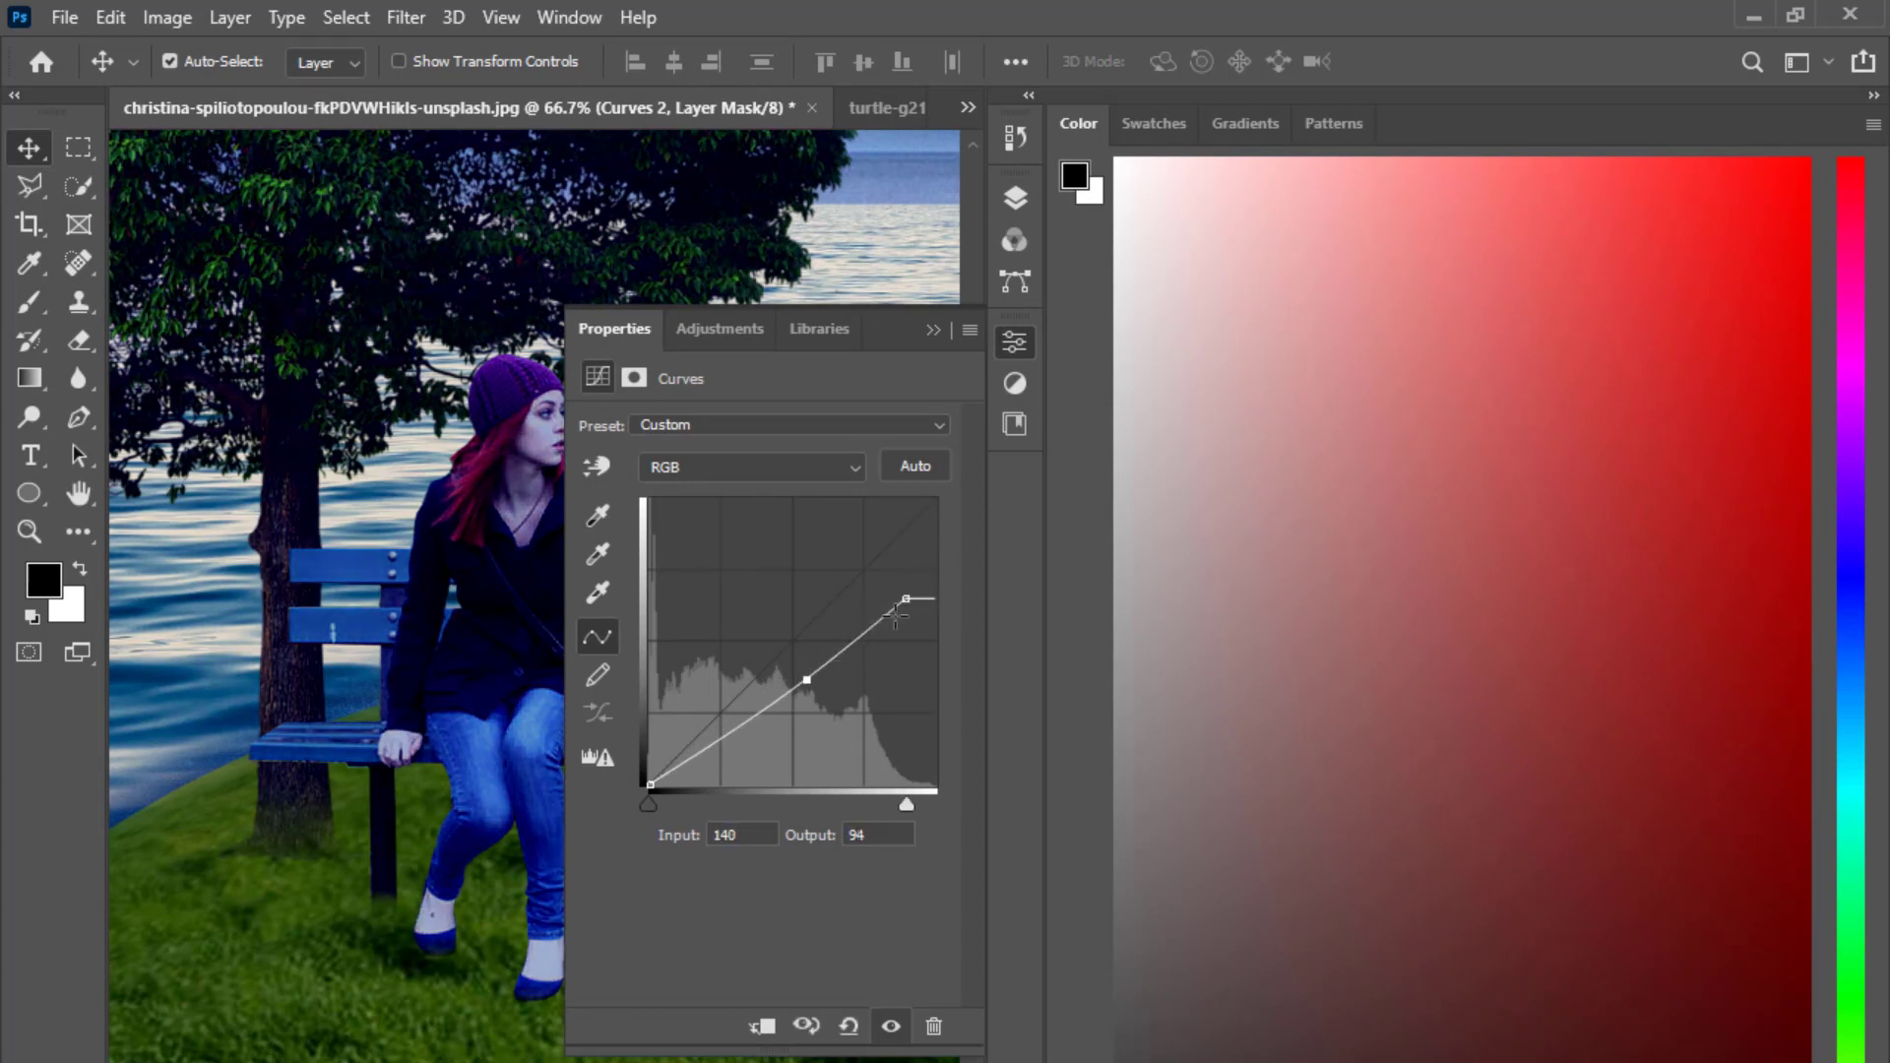
drag(905, 599, 956, 596)
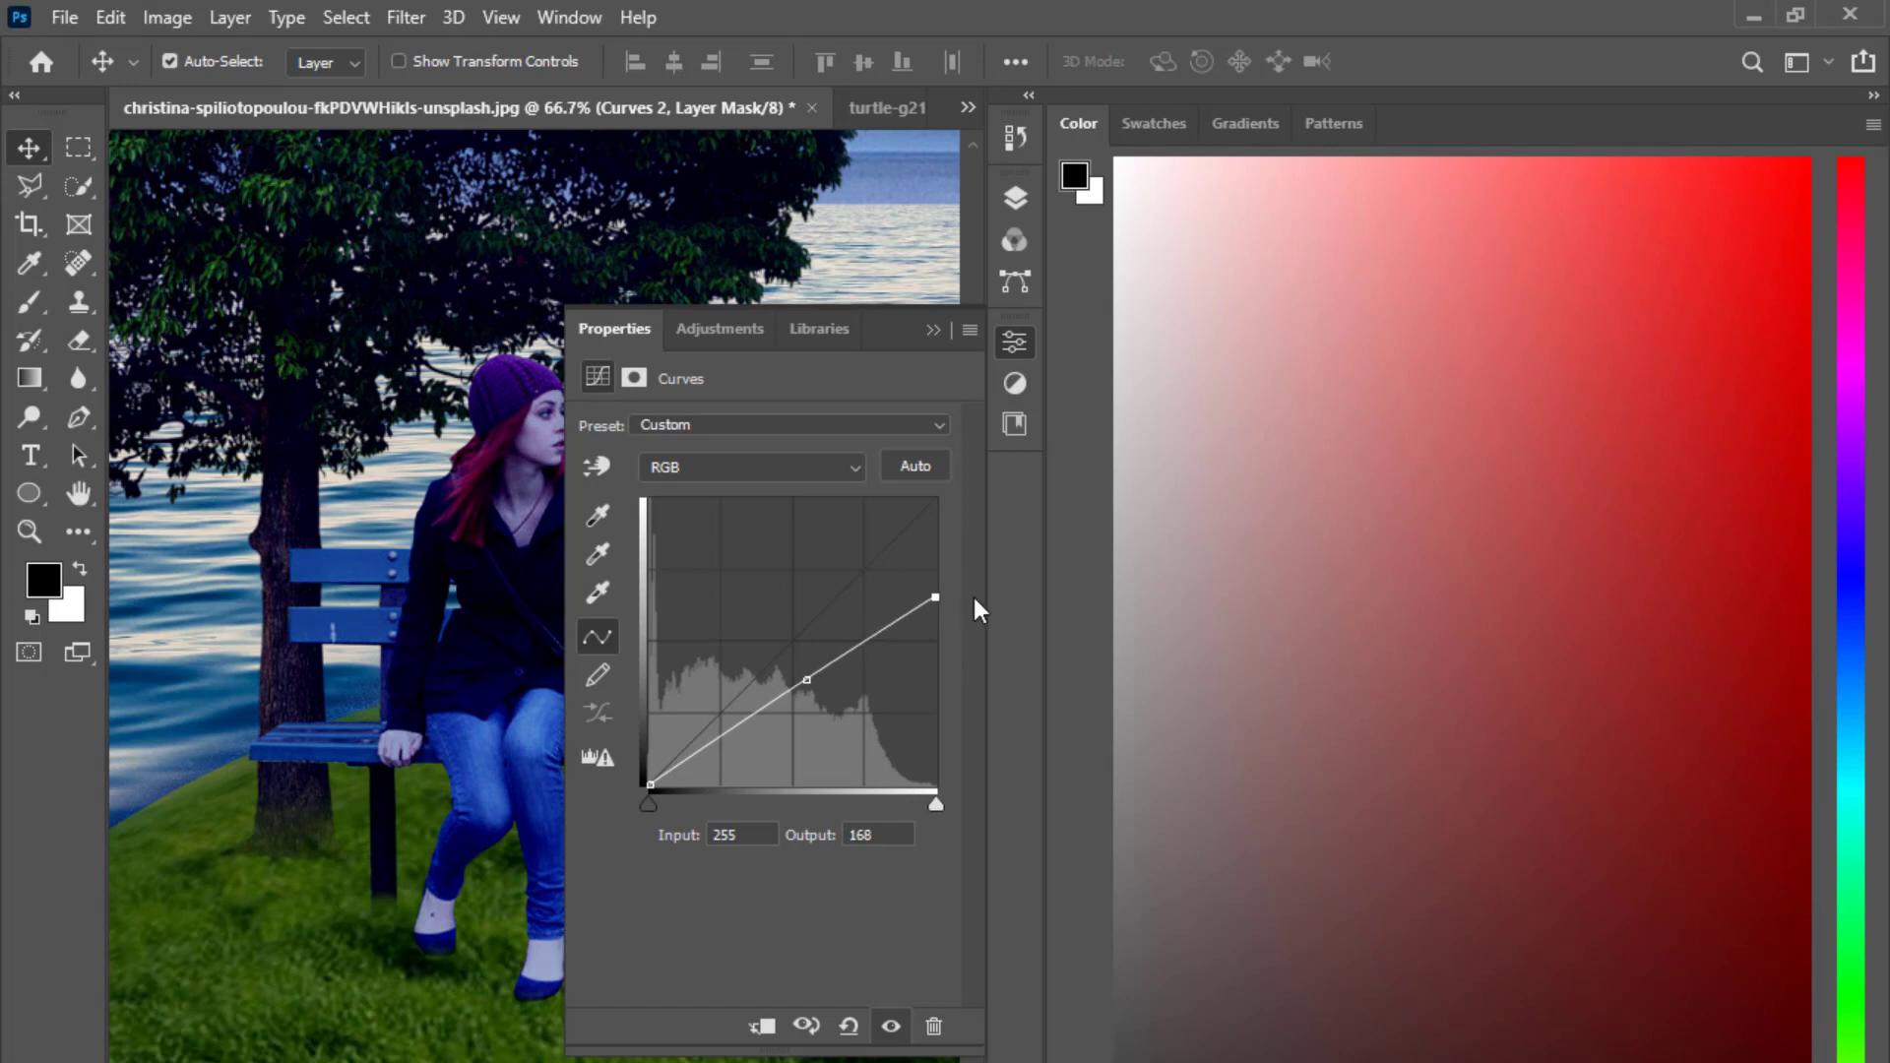
click(1014, 341)
Invert the Curves 2 mask and paint white over the woman's feet with a 150 px soft brush at 33% opacity.
click(1015, 198)
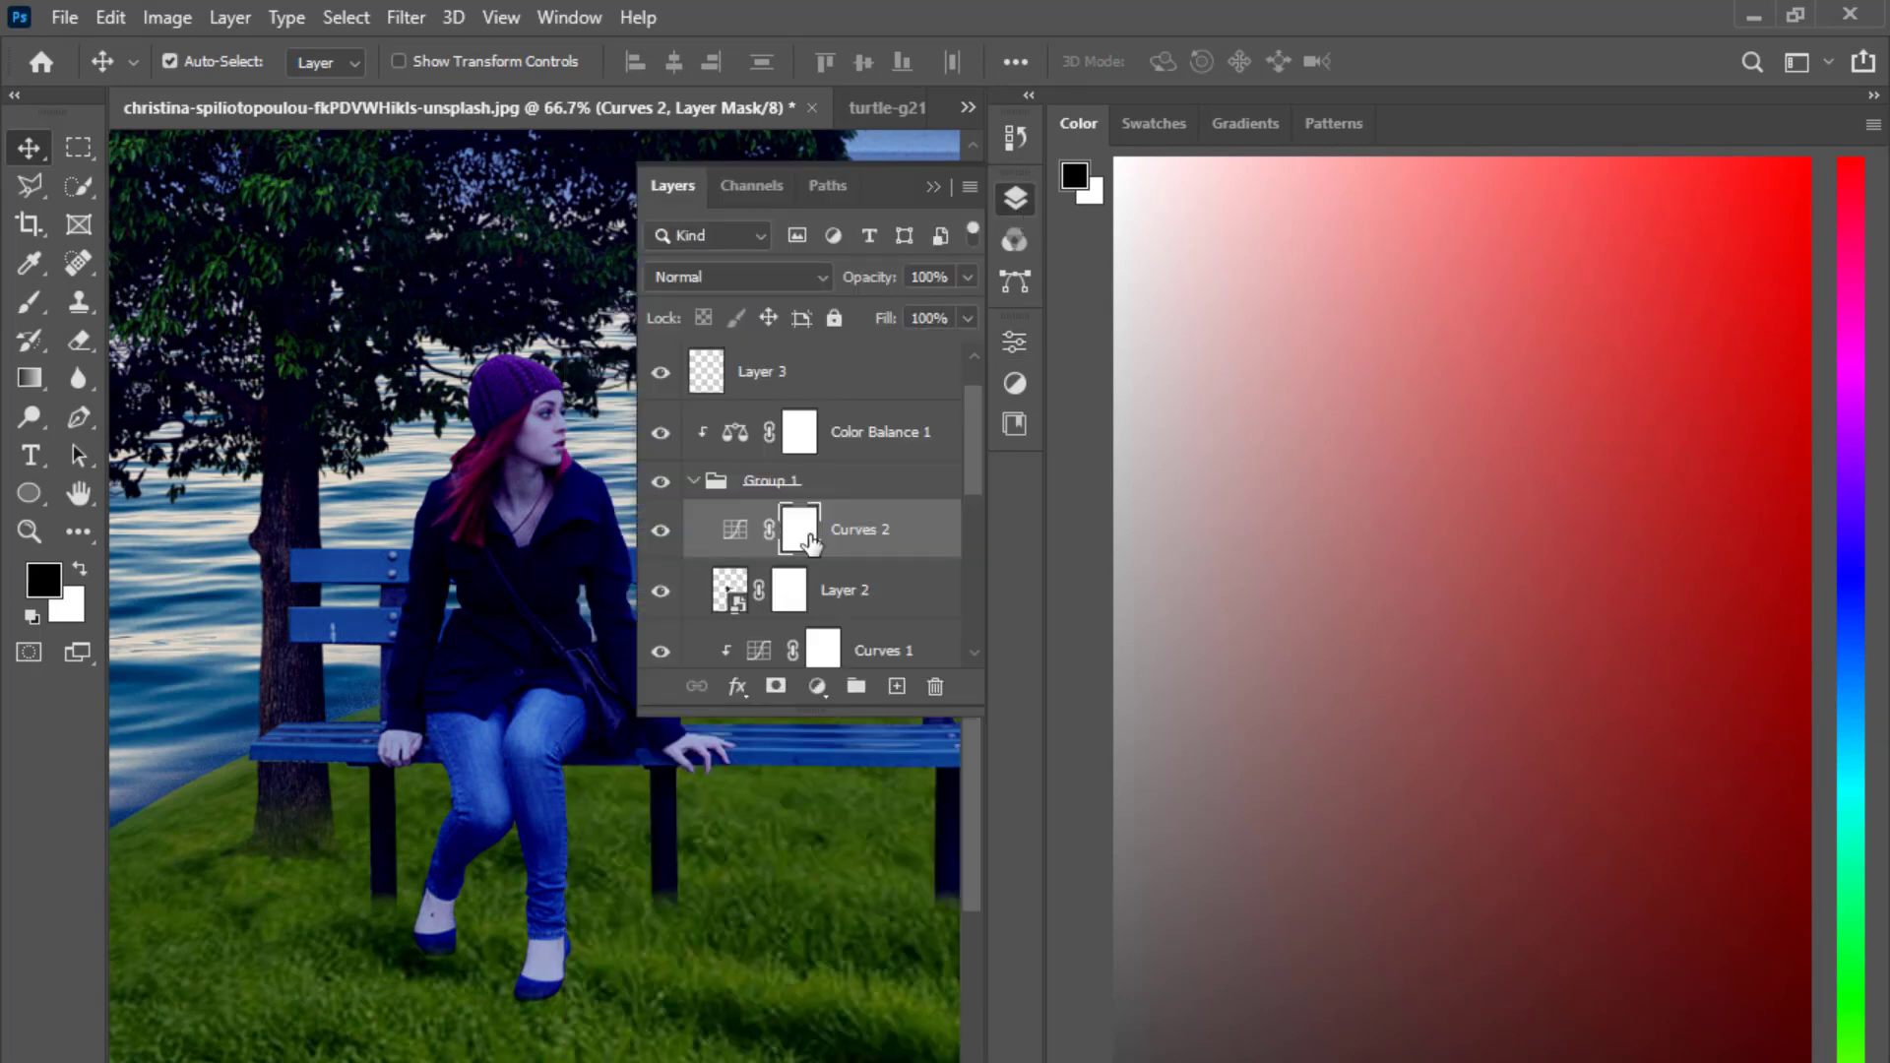
key(ctrl+i)
key(b)
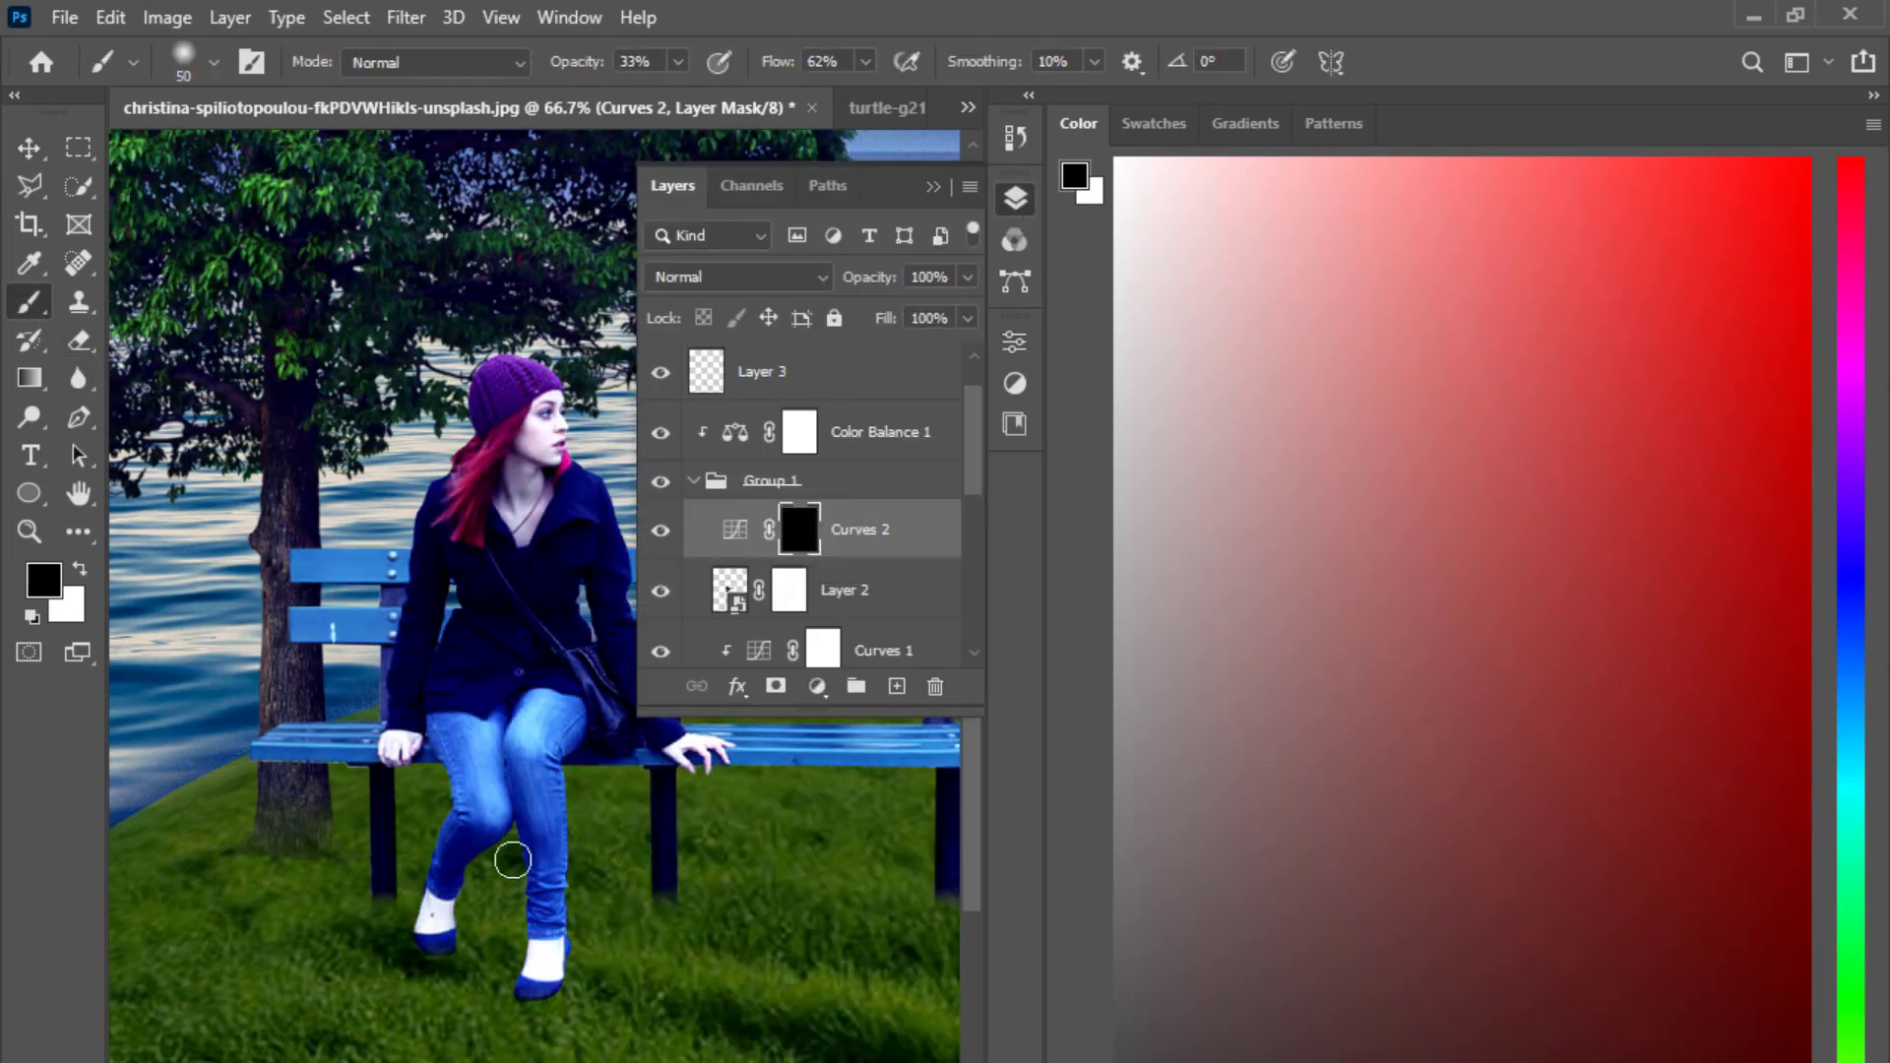
key(bracketright)
key(bracketright)
key(bracketright)
click(79, 571)
mouse_move(540, 975)
mouse_down()
mouse_move(493, 1012)
mouse_move(296, 1004)
mouse_move(321, 936)
mouse_move(600, 975)
mouse_up()
mouse_move(493, 874)
mouse_down()
mouse_move(523, 829)
mouse_move(575, 822)
mouse_move(451, 867)
mouse_move(542, 750)
mouse_move(442, 961)
mouse_move(604, 944)
mouse_up()
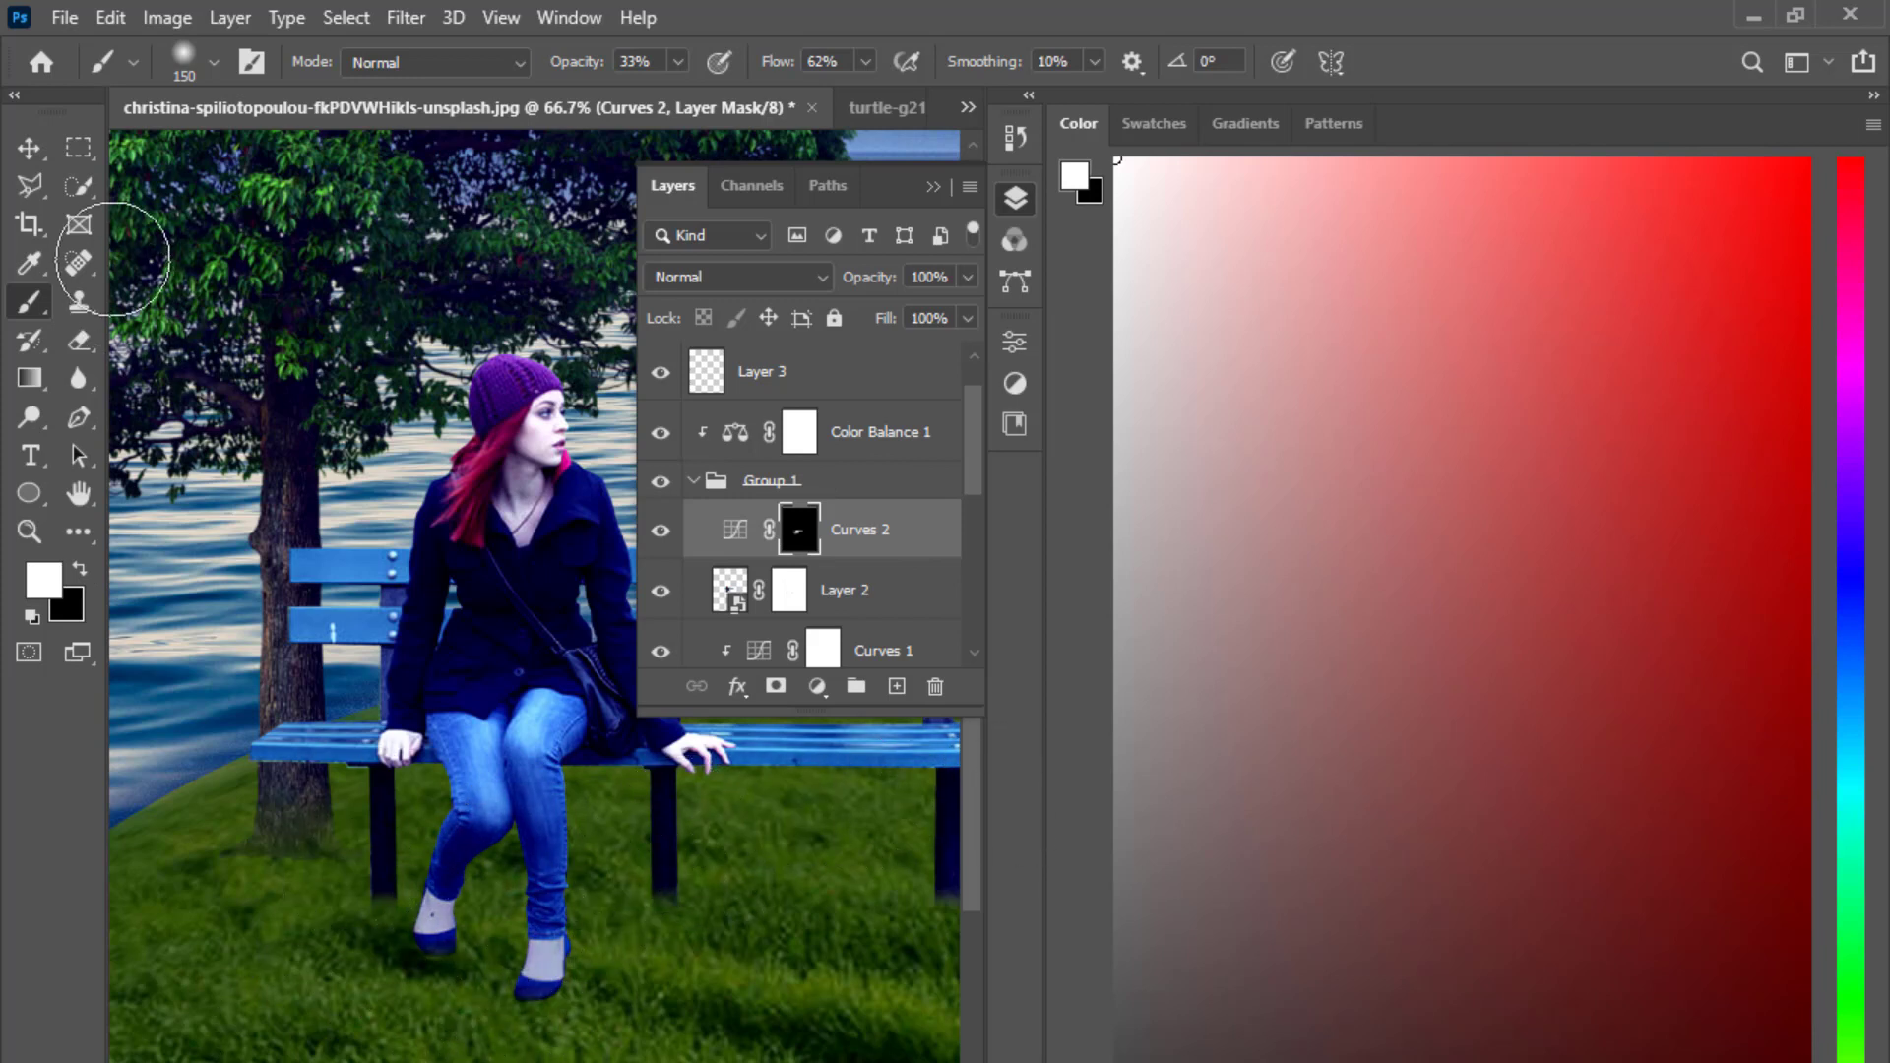
Add a new layer above Curves 2 and choose brush 2 from the Grass Photoshop Brushes 7 set.
click(28, 147)
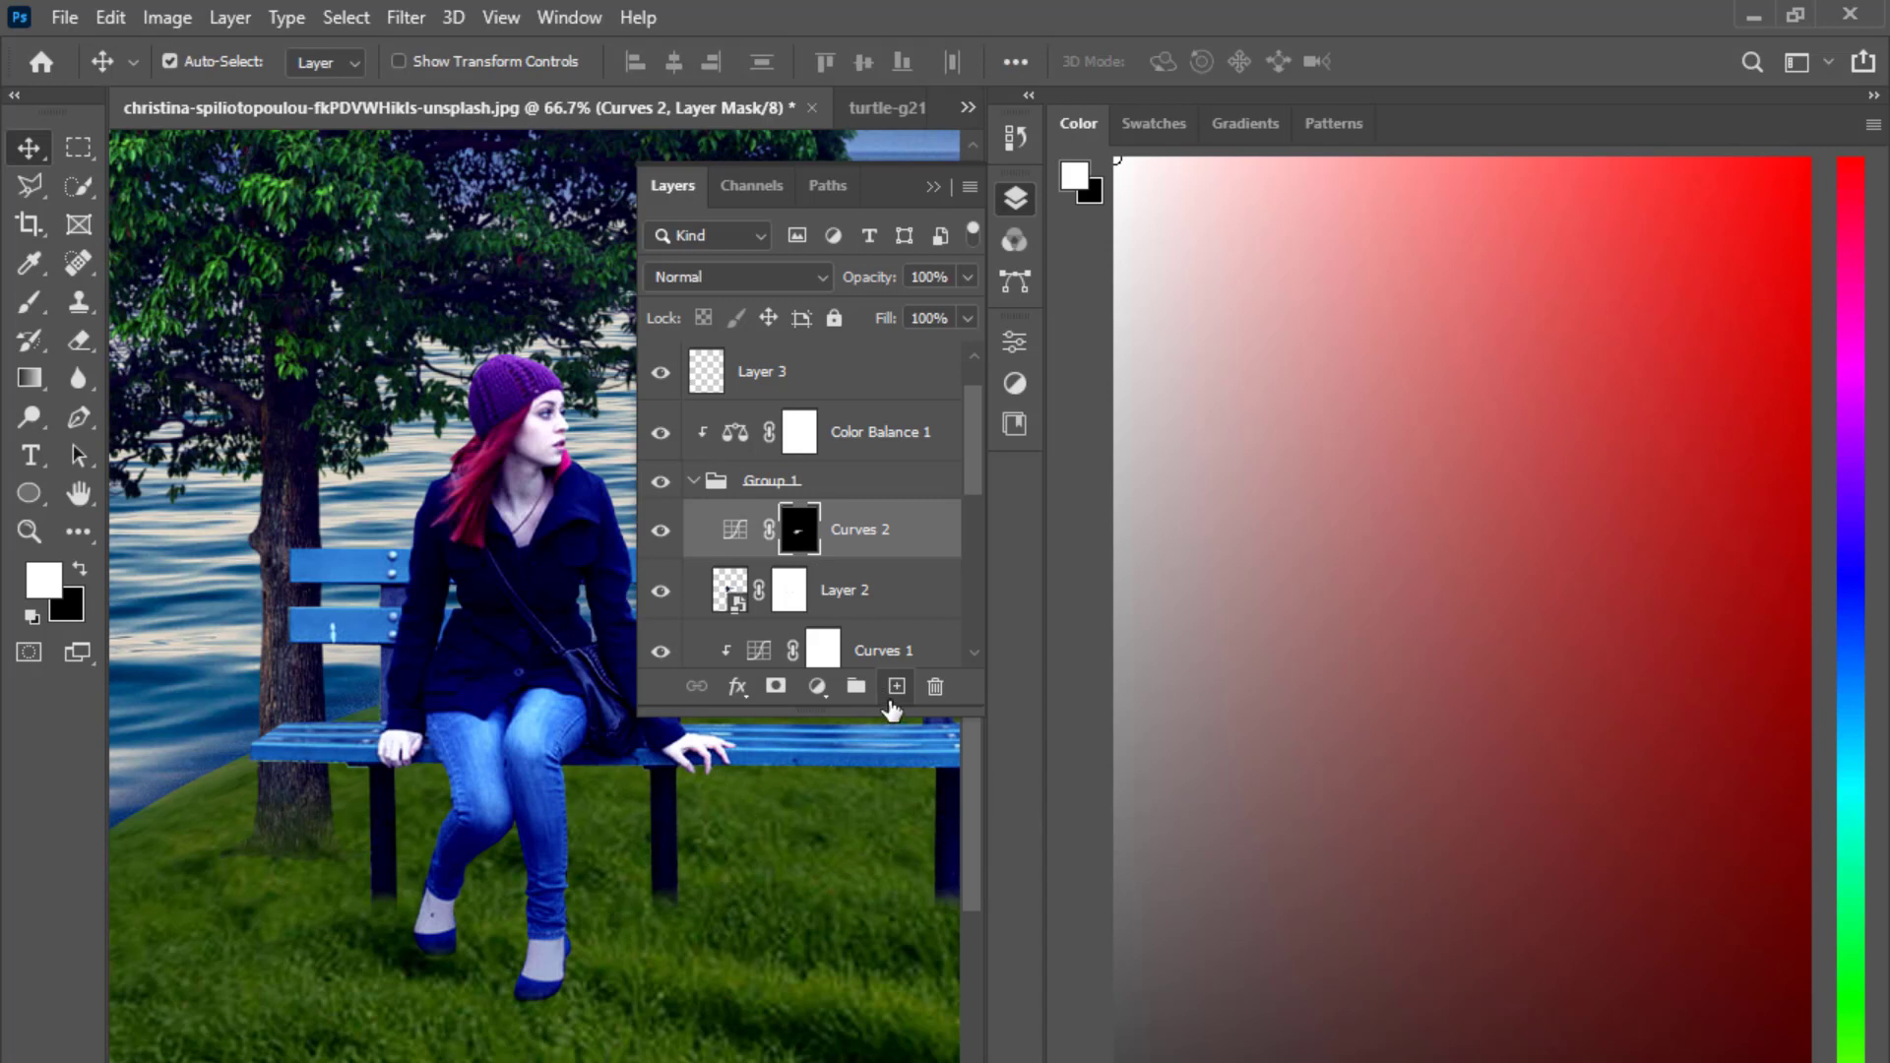
click(896, 686)
click(29, 302)
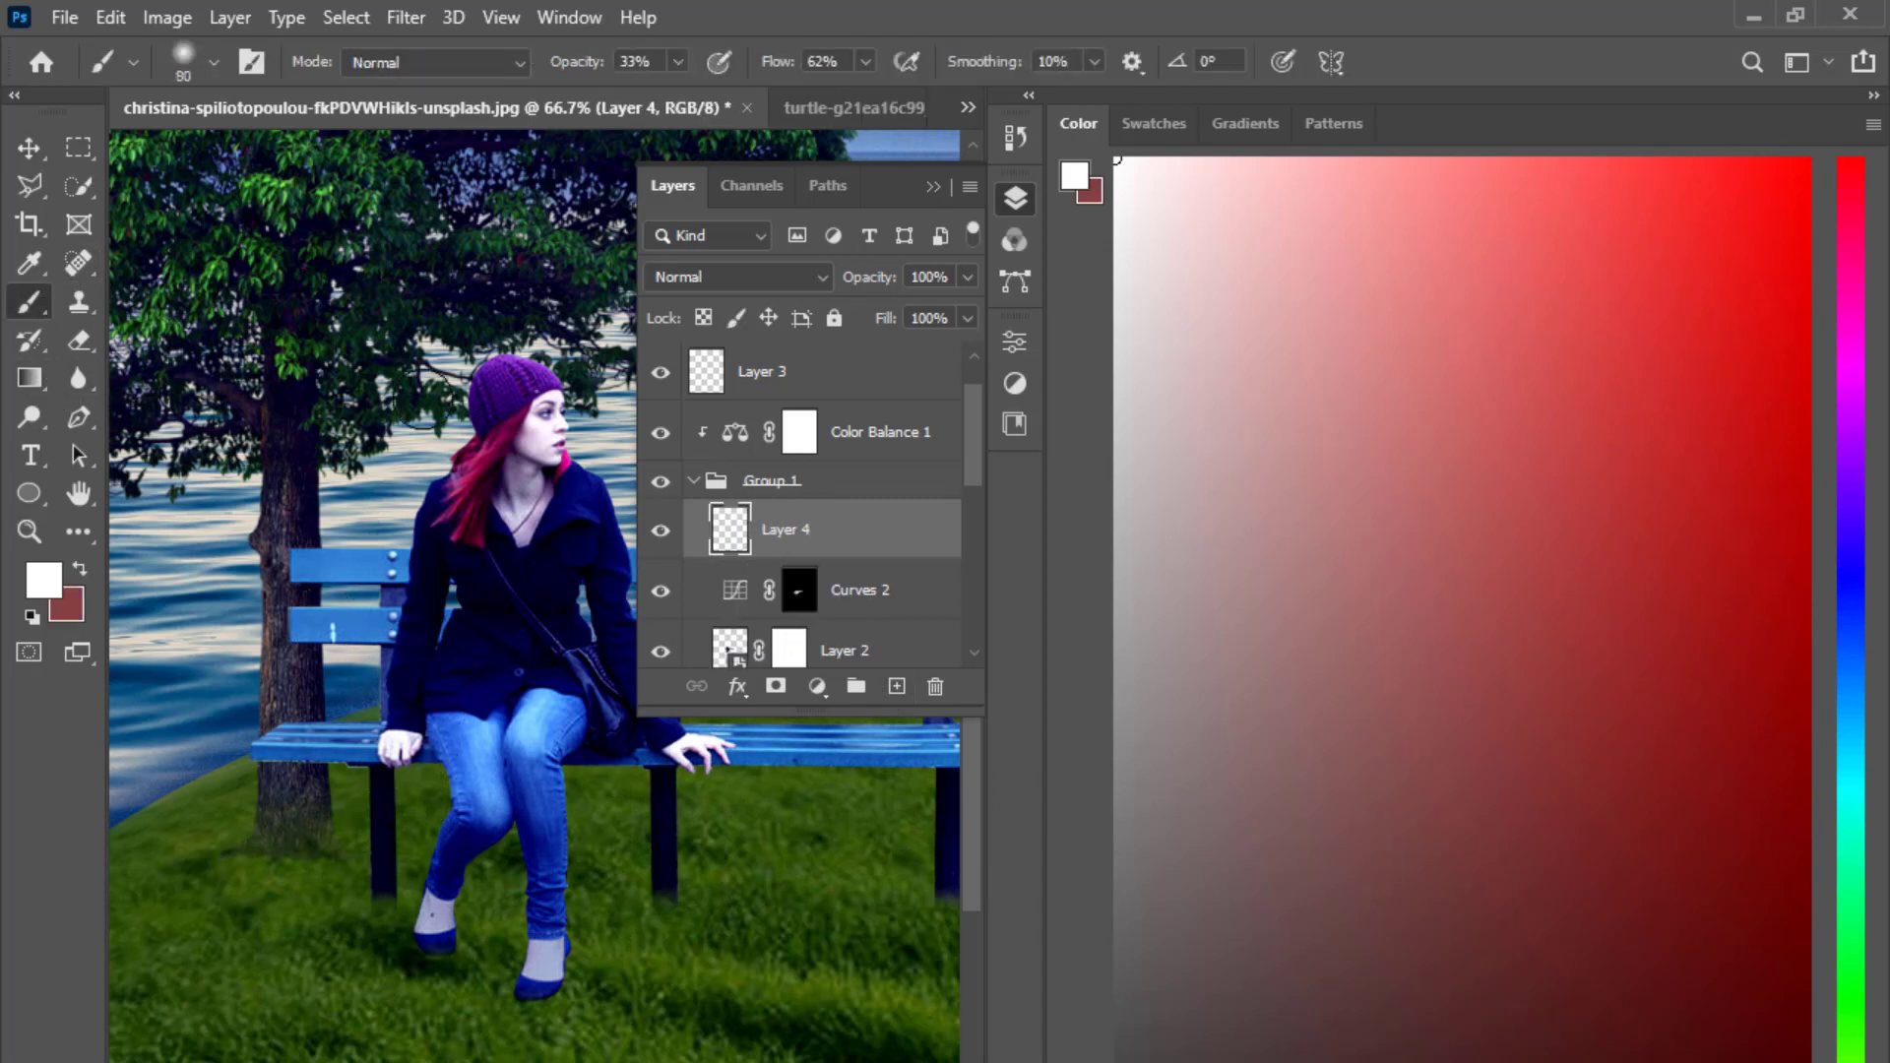
click(214, 63)
scroll(110, 354, down, 1)
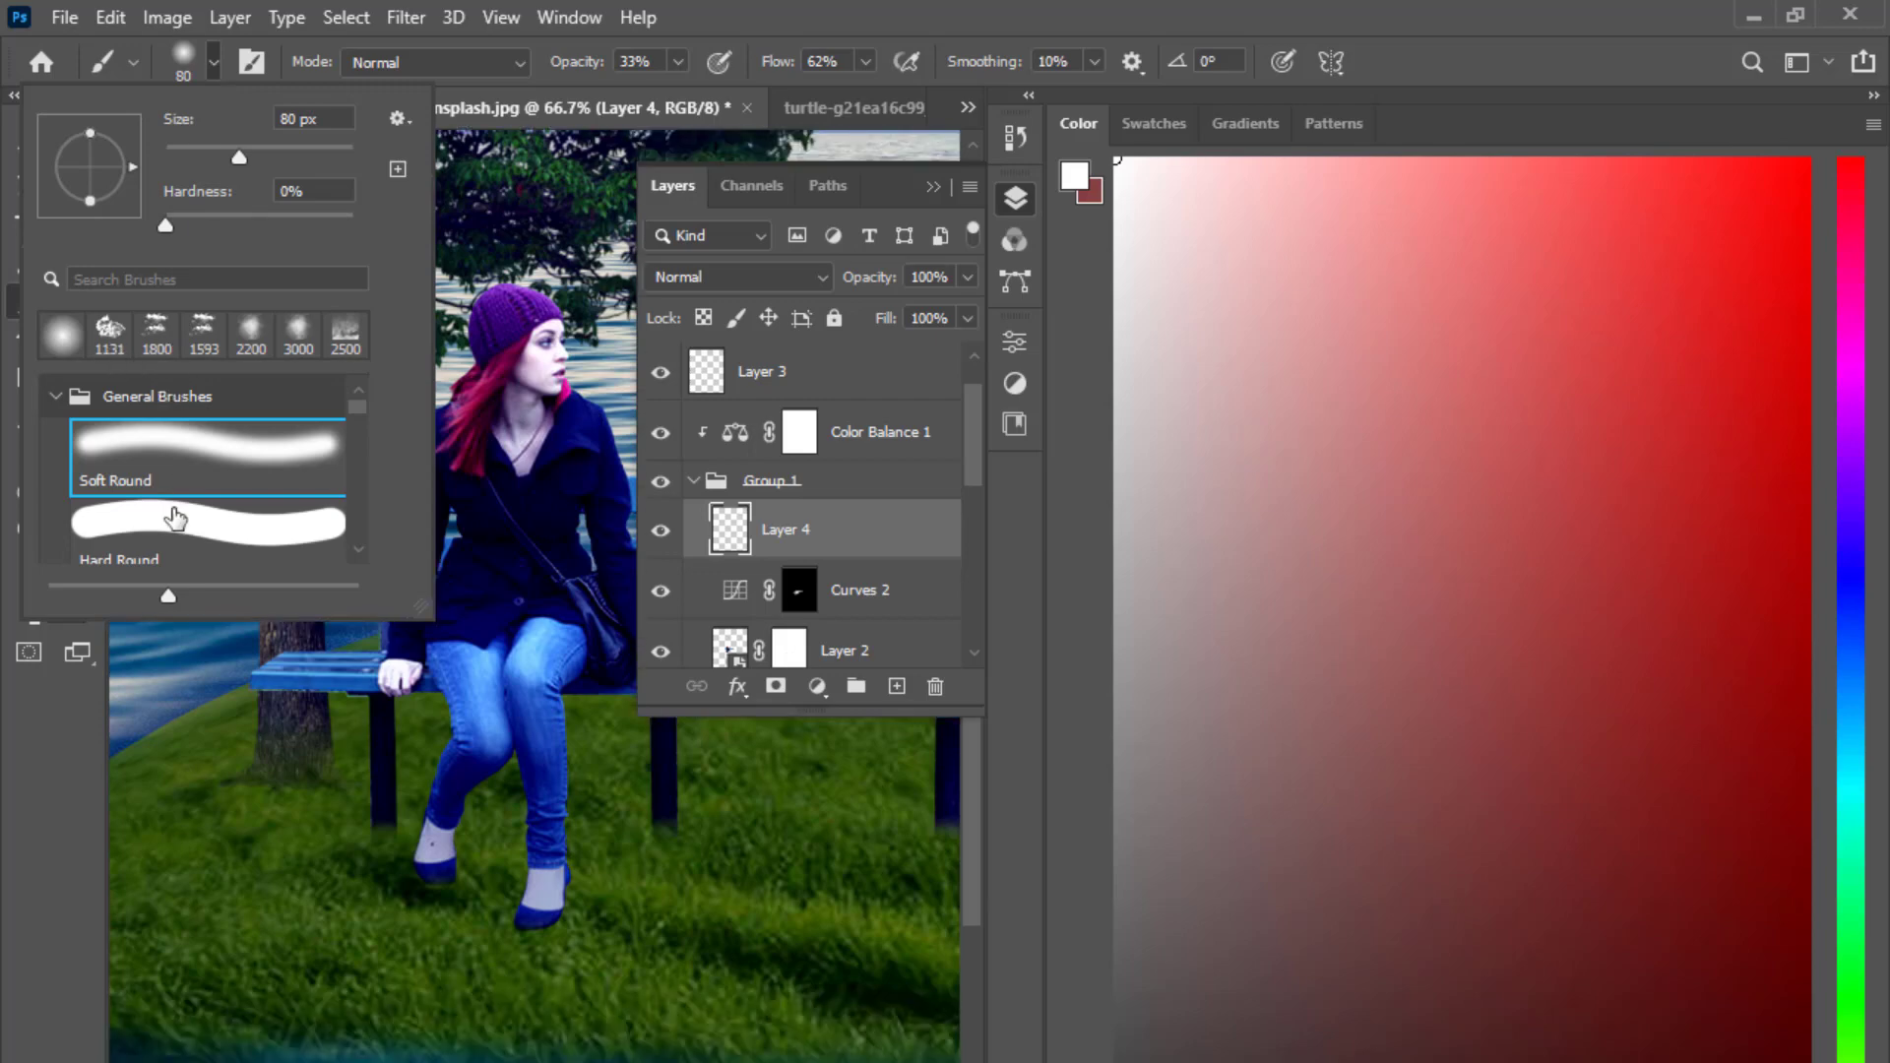
click(56, 395)
scroll(196, 492, down, 2)
click(54, 443)
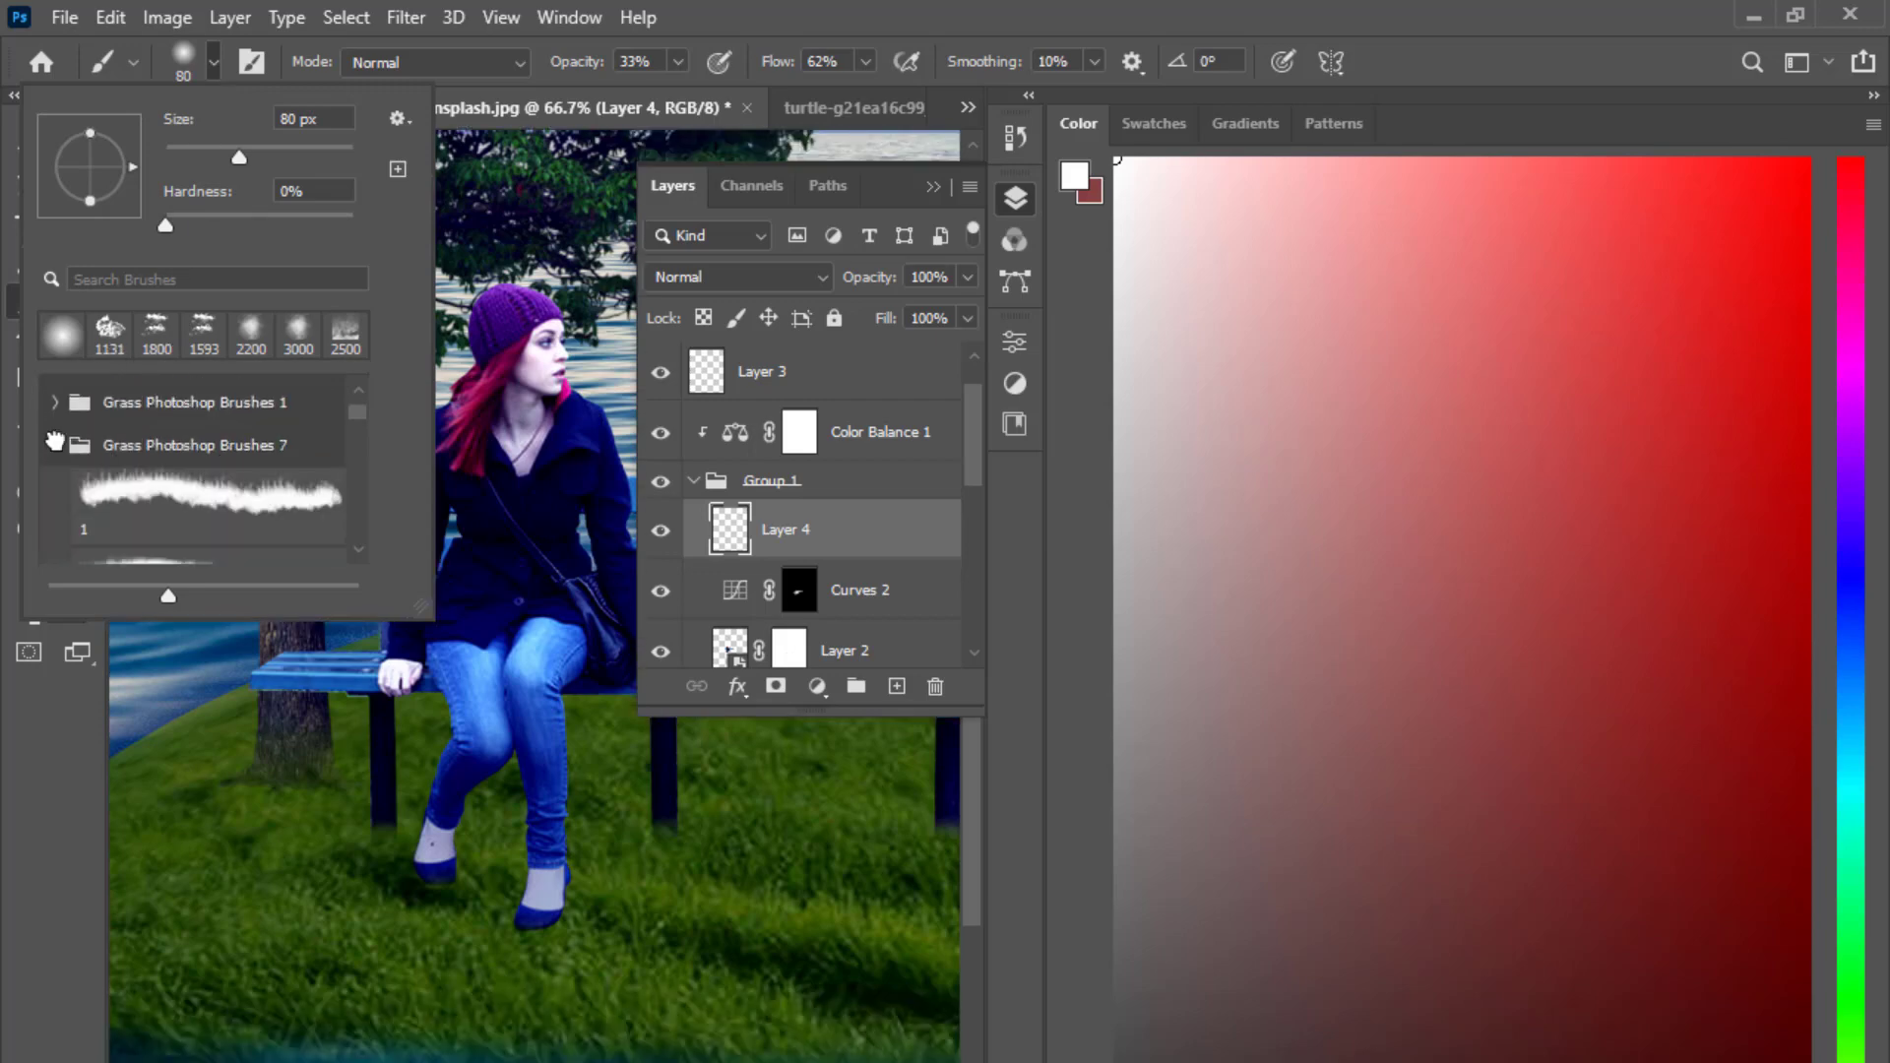
click(115, 492)
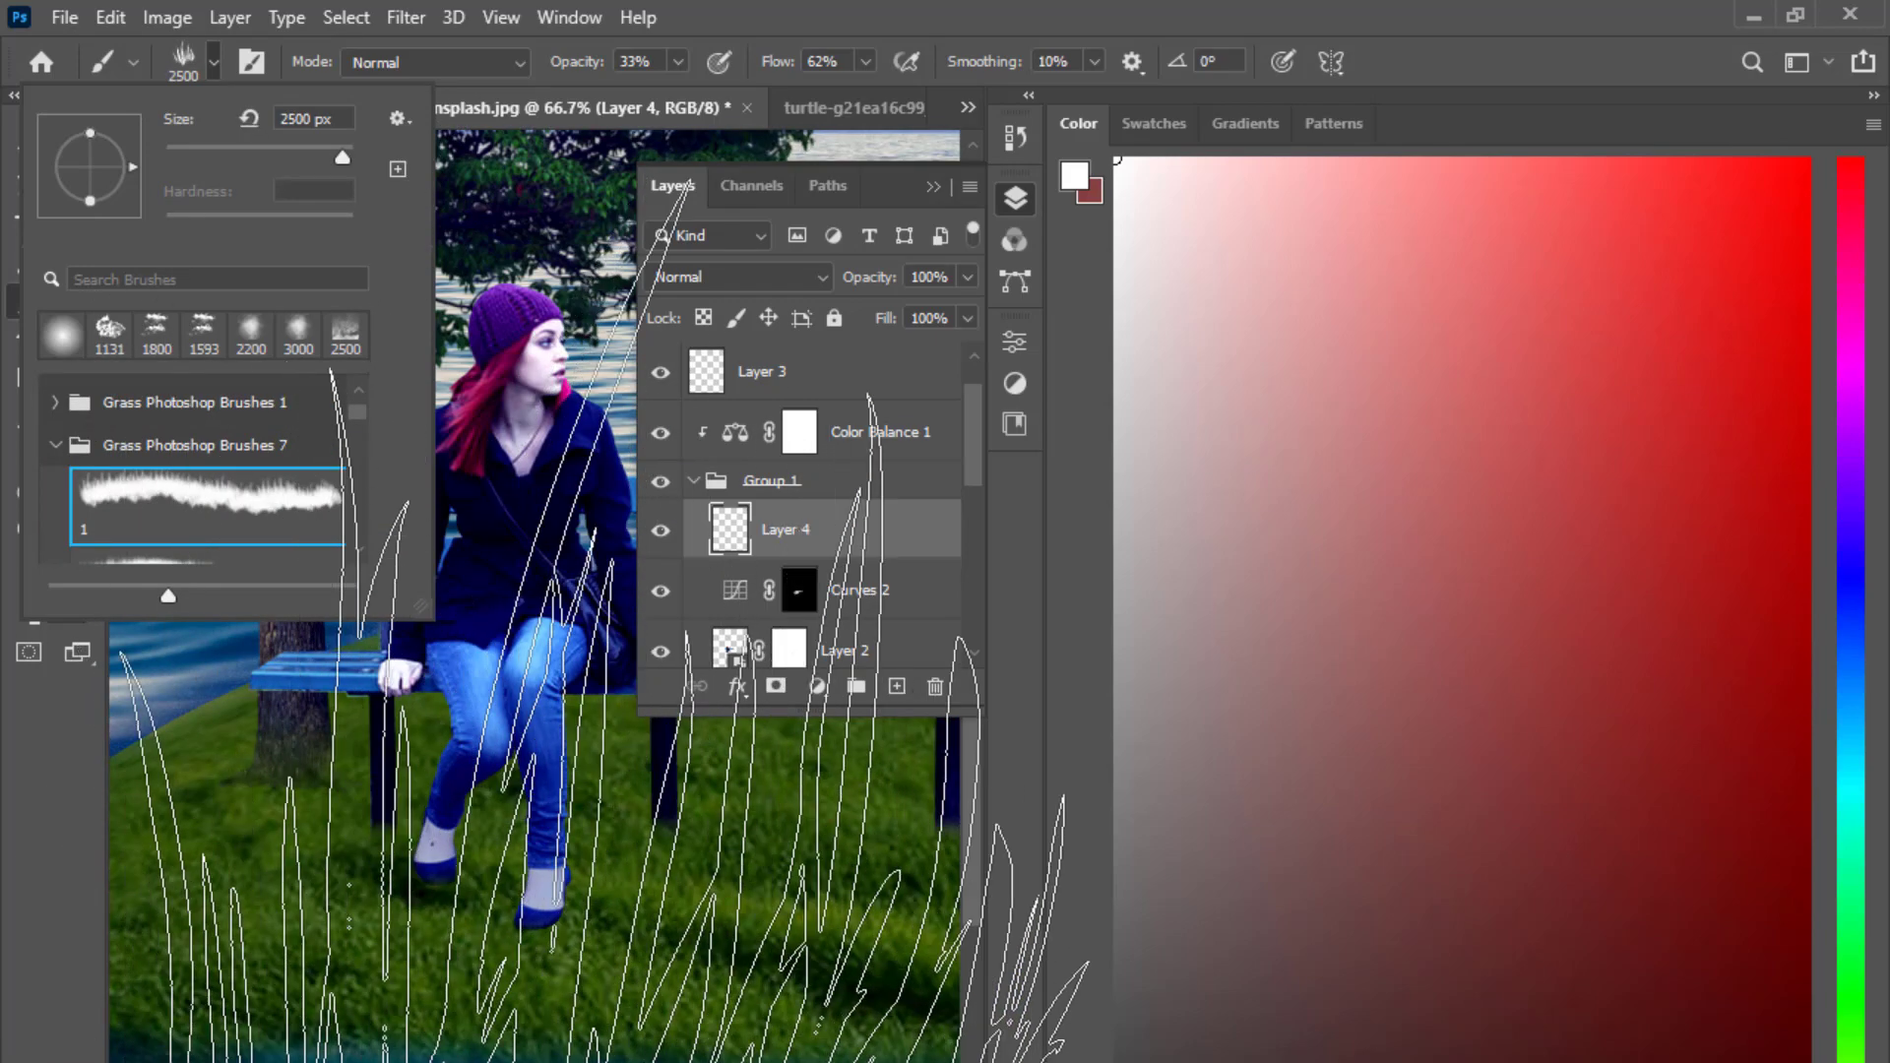
scroll(229, 527, down, 1)
click(226, 509)
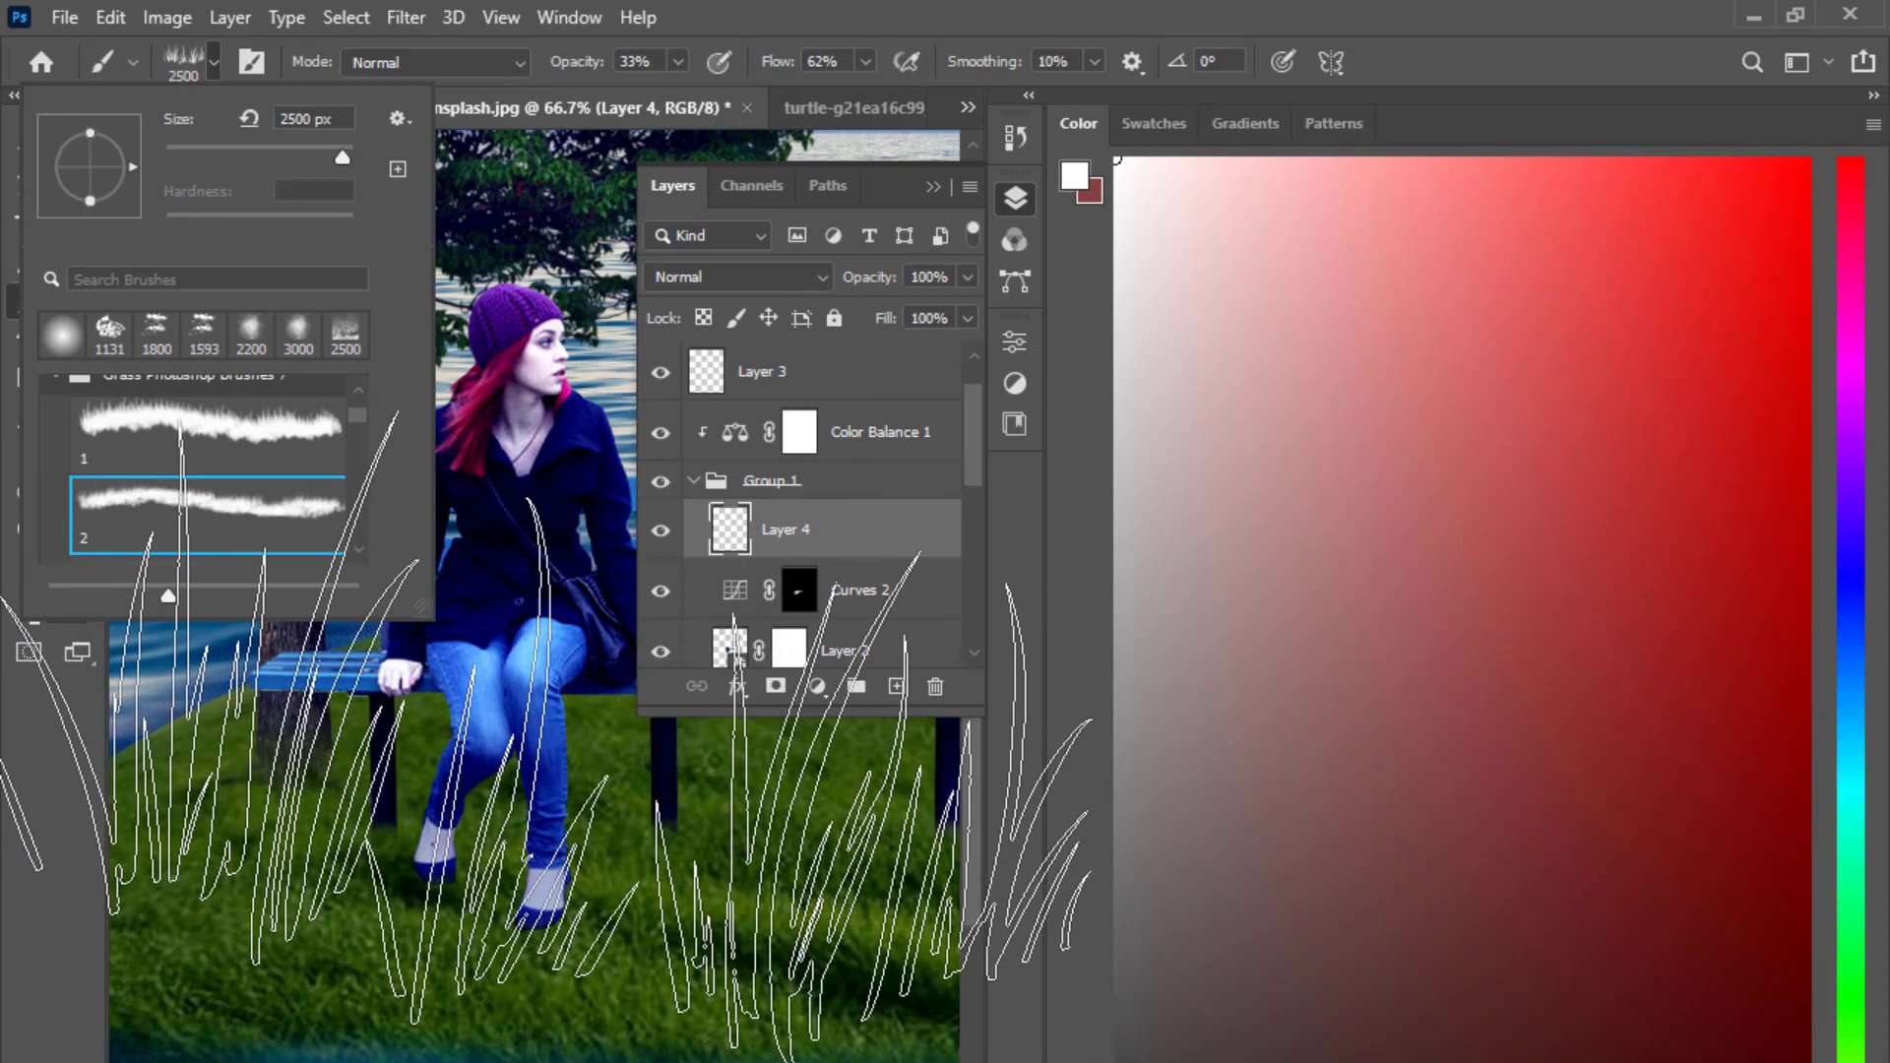
Reduce the grass brush to 175 px and sample a green from the grass below the woman's feet.
click(182, 69)
key(bracketleft)
key(bracketleft)
key(bracketleft)
key(bracketleft)
key(bracketleft)
key(bracketleft)
key(bracketleft)
key(bracketleft)
key(bracketleft)
key(bracketleft)
key(bracketleft)
key(bracketleft)
key(bracketleft)
key(bracketleft)
key(bracketleft)
key(bracketleft)
key(bracketleft)
key(bracketleft)
key(bracketleft)
key(bracketleft)
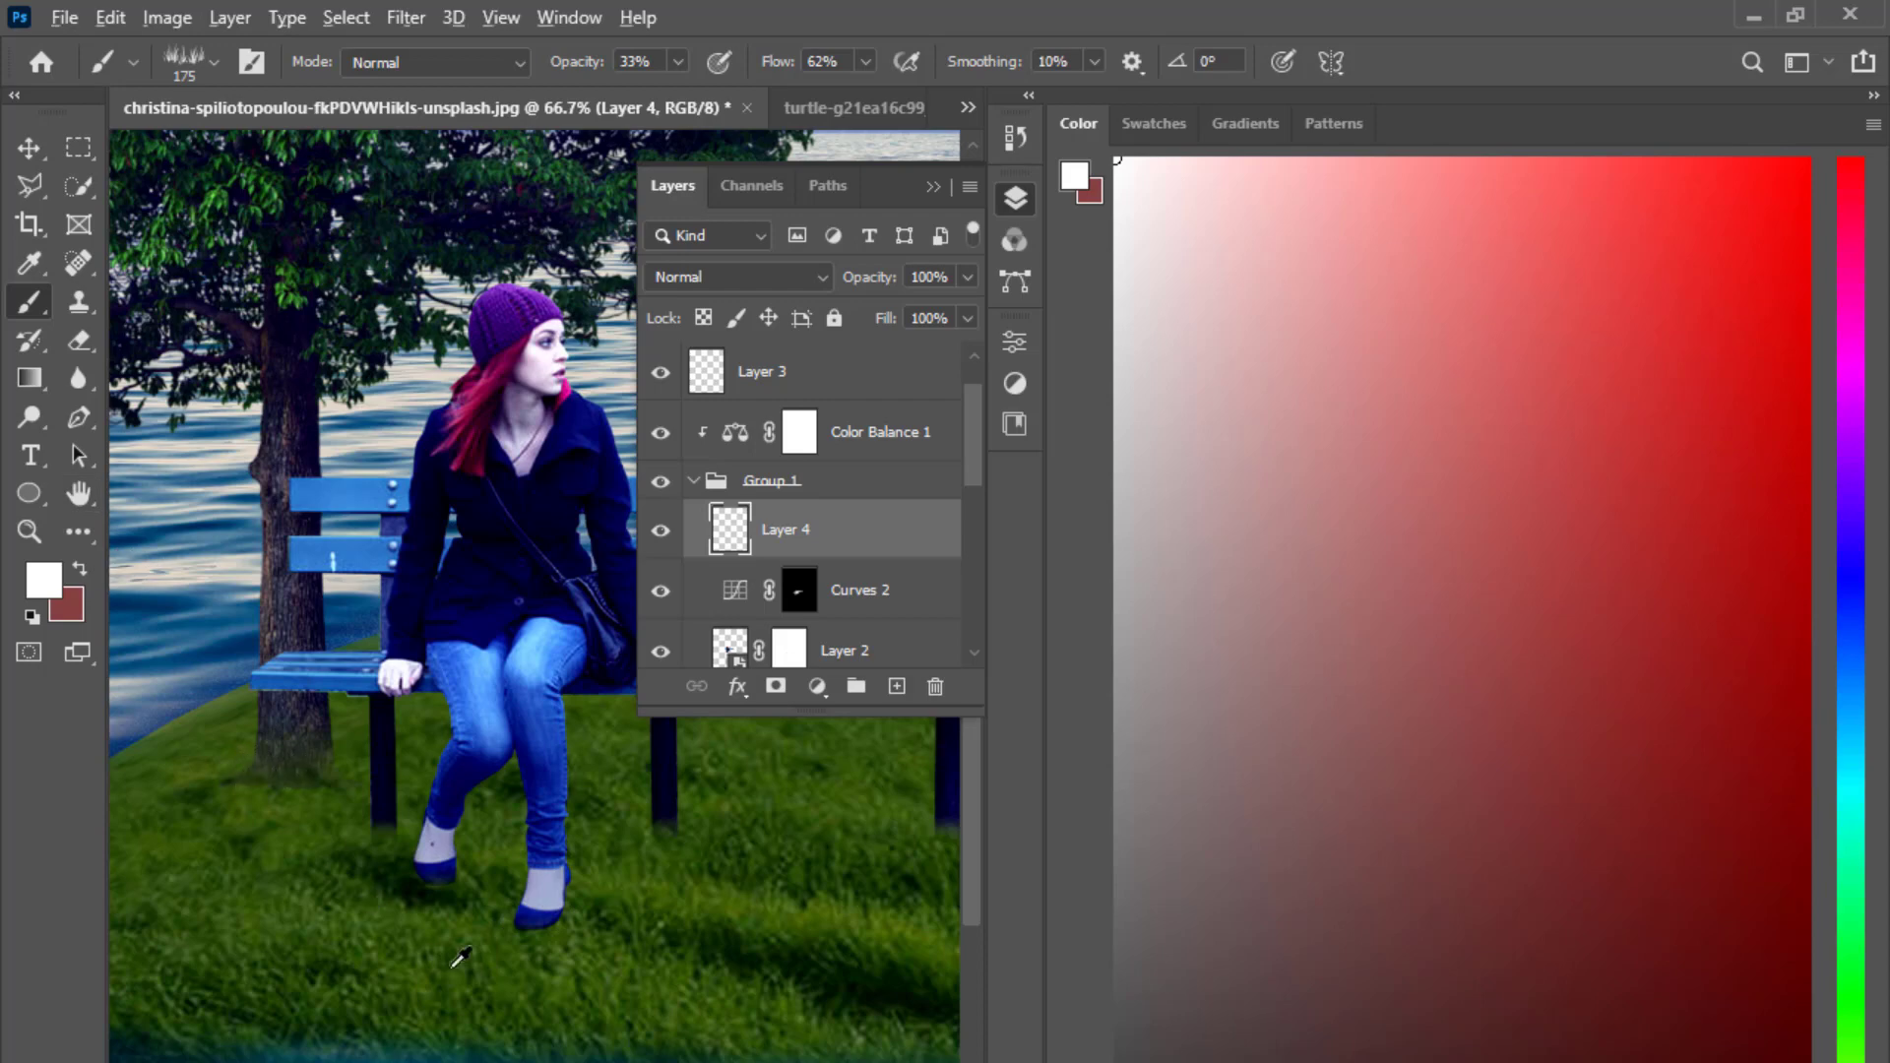
alt+click(502, 950)
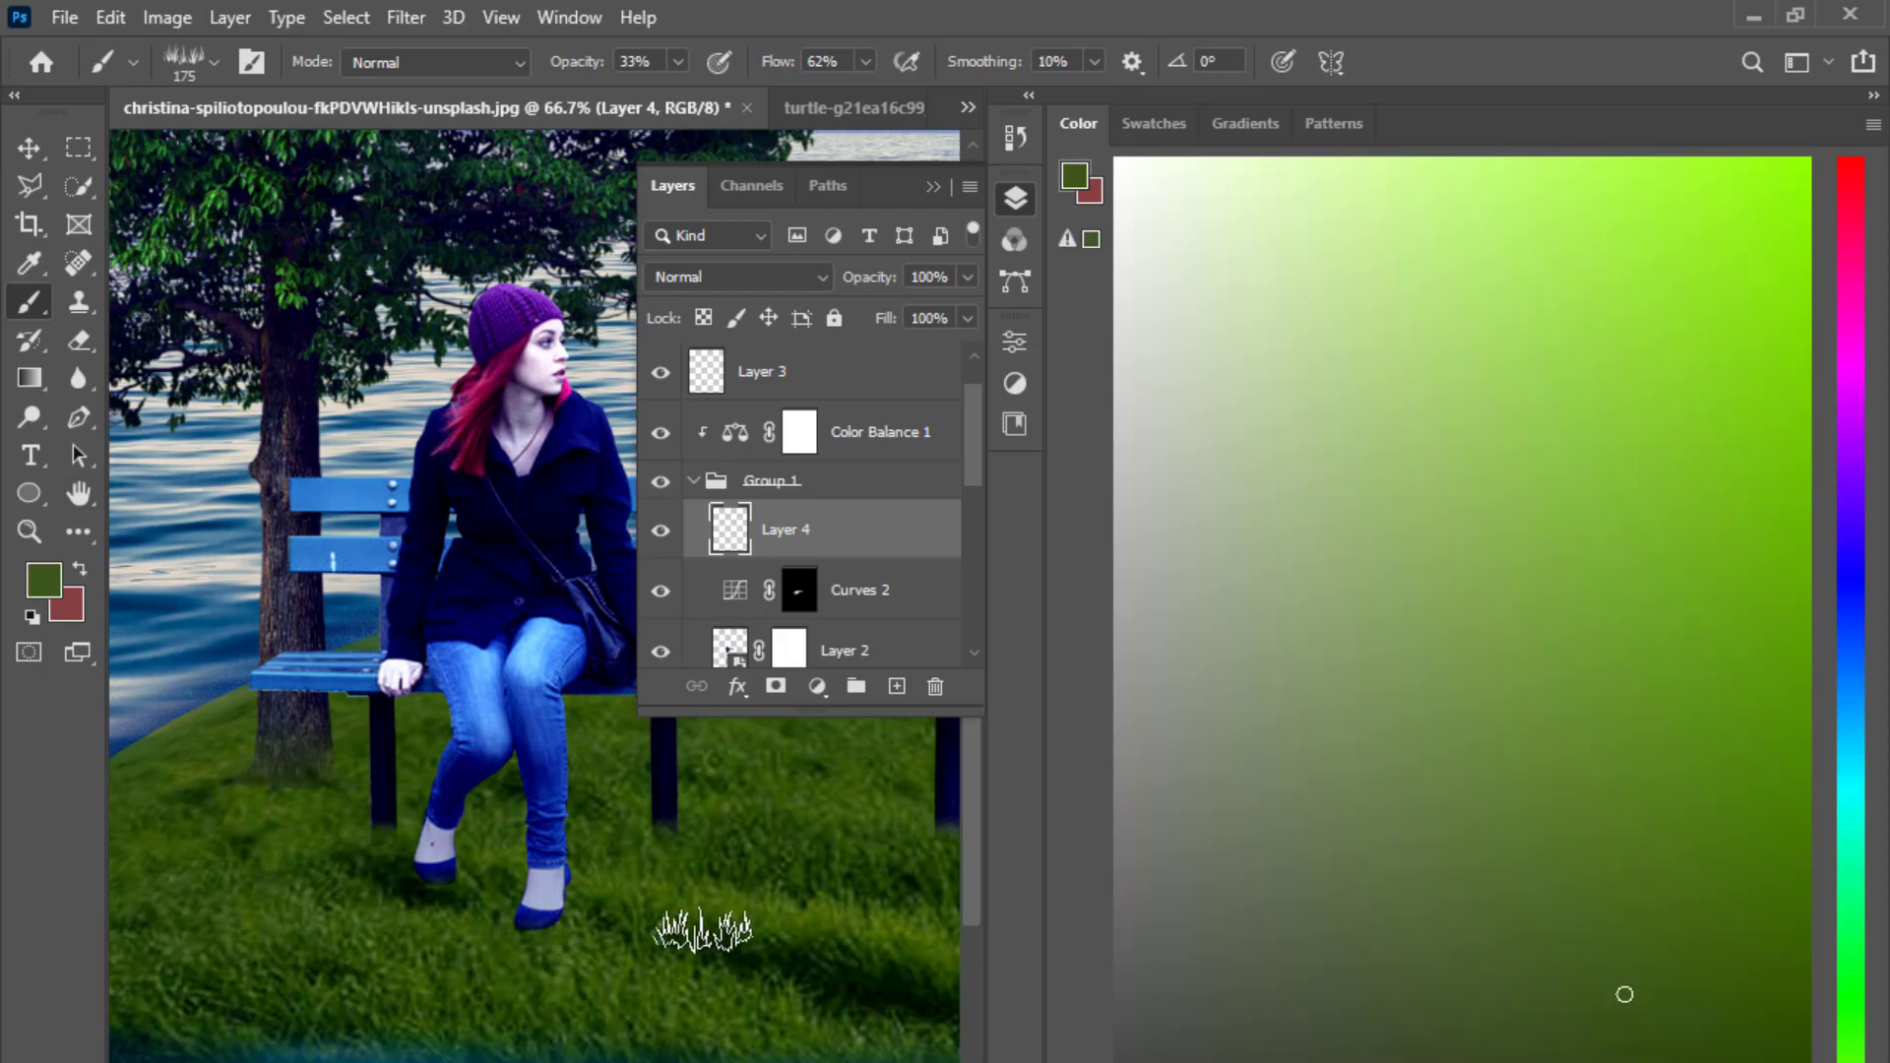
Set the grass brush's opacity and flow to 100%.
key(ctrl+plus)
key(ctrl+plus)
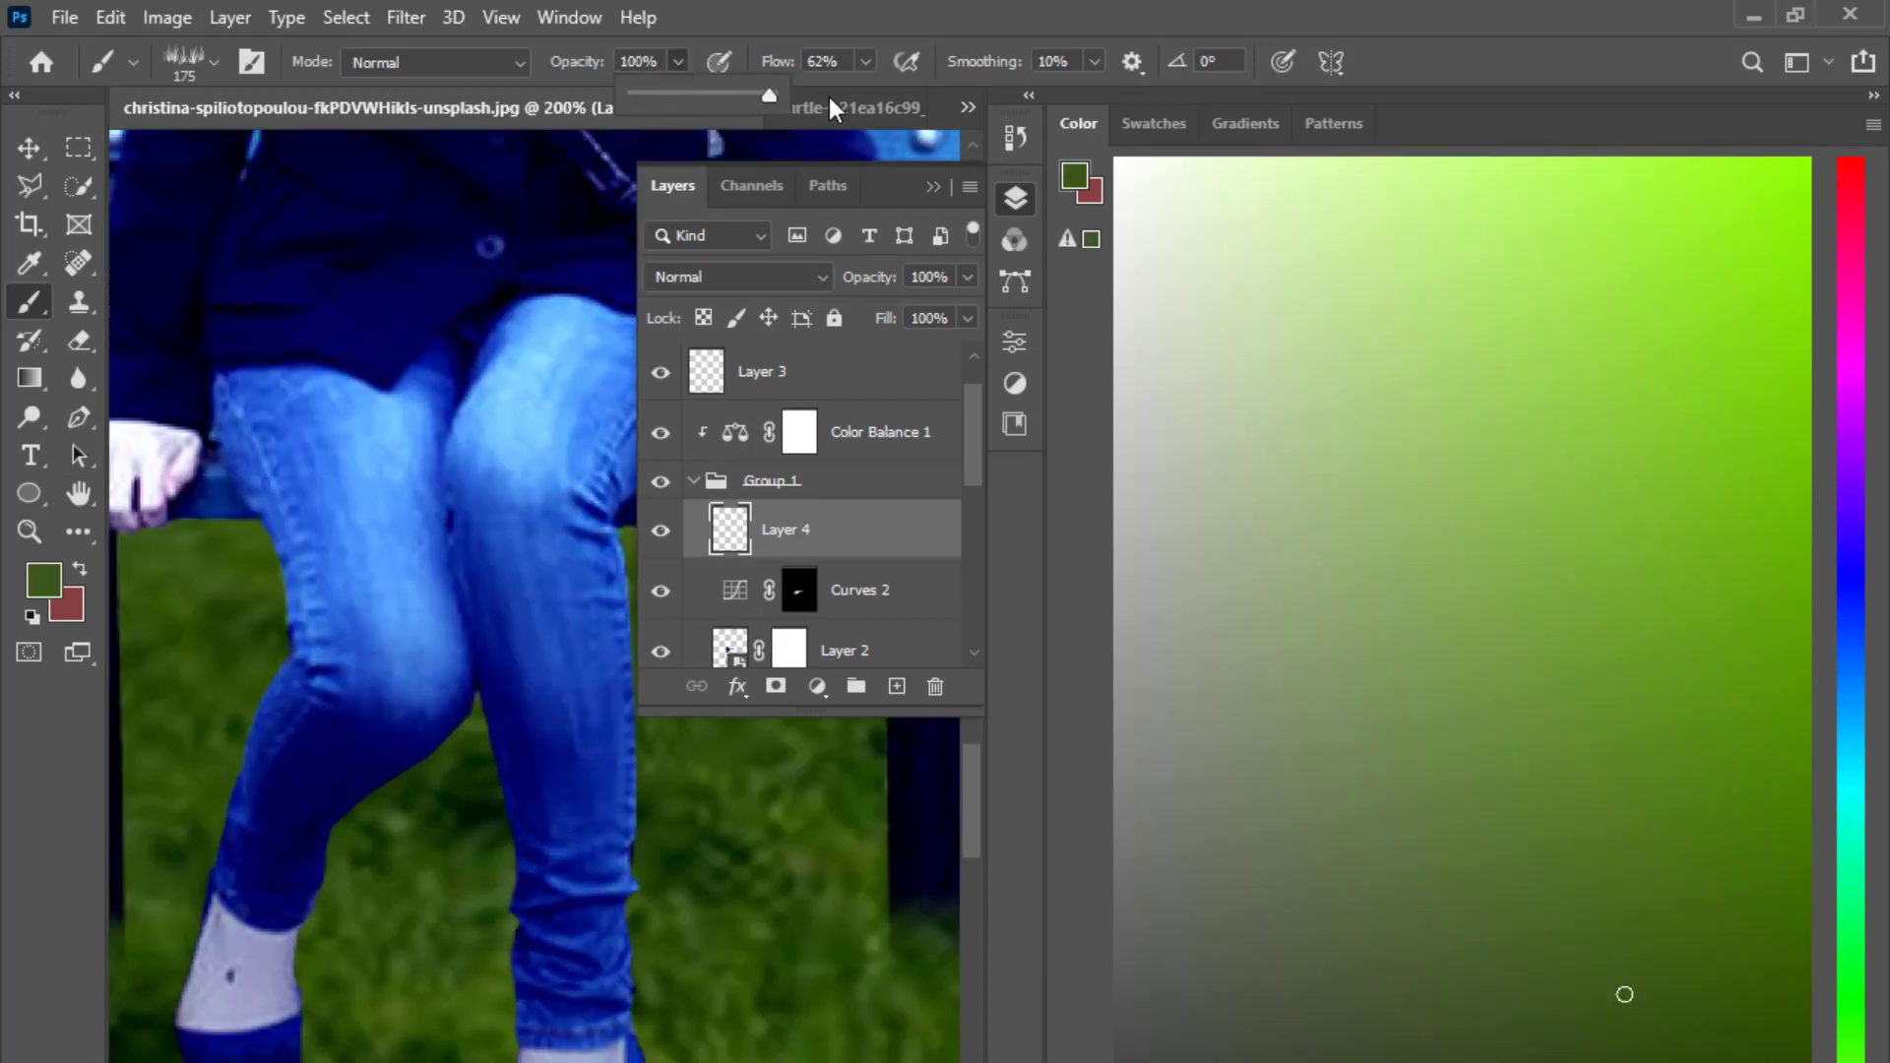
click(867, 61)
text(100)
key(Return)
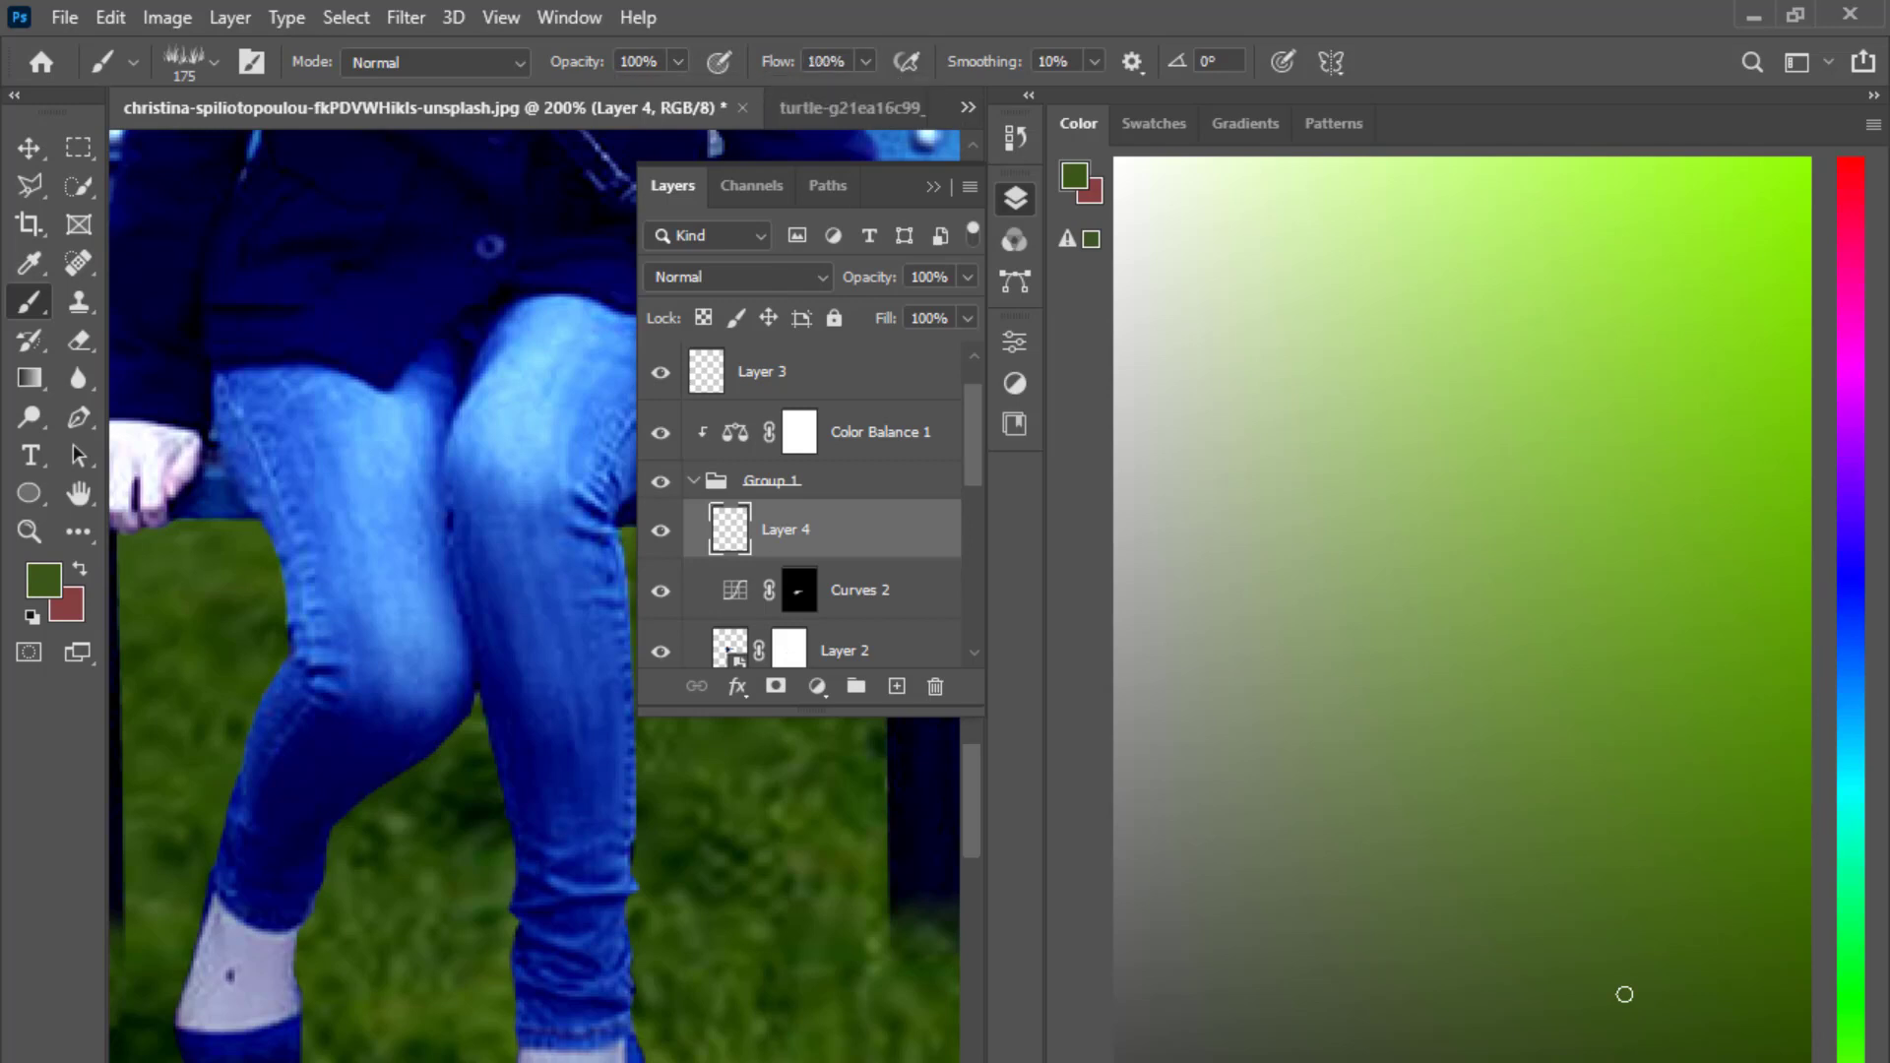
Paint grass blades around the woman's lower foot on Layer 4, using brush sizes of 90 and 150 px.
scroll(650, 1024, down, 2)
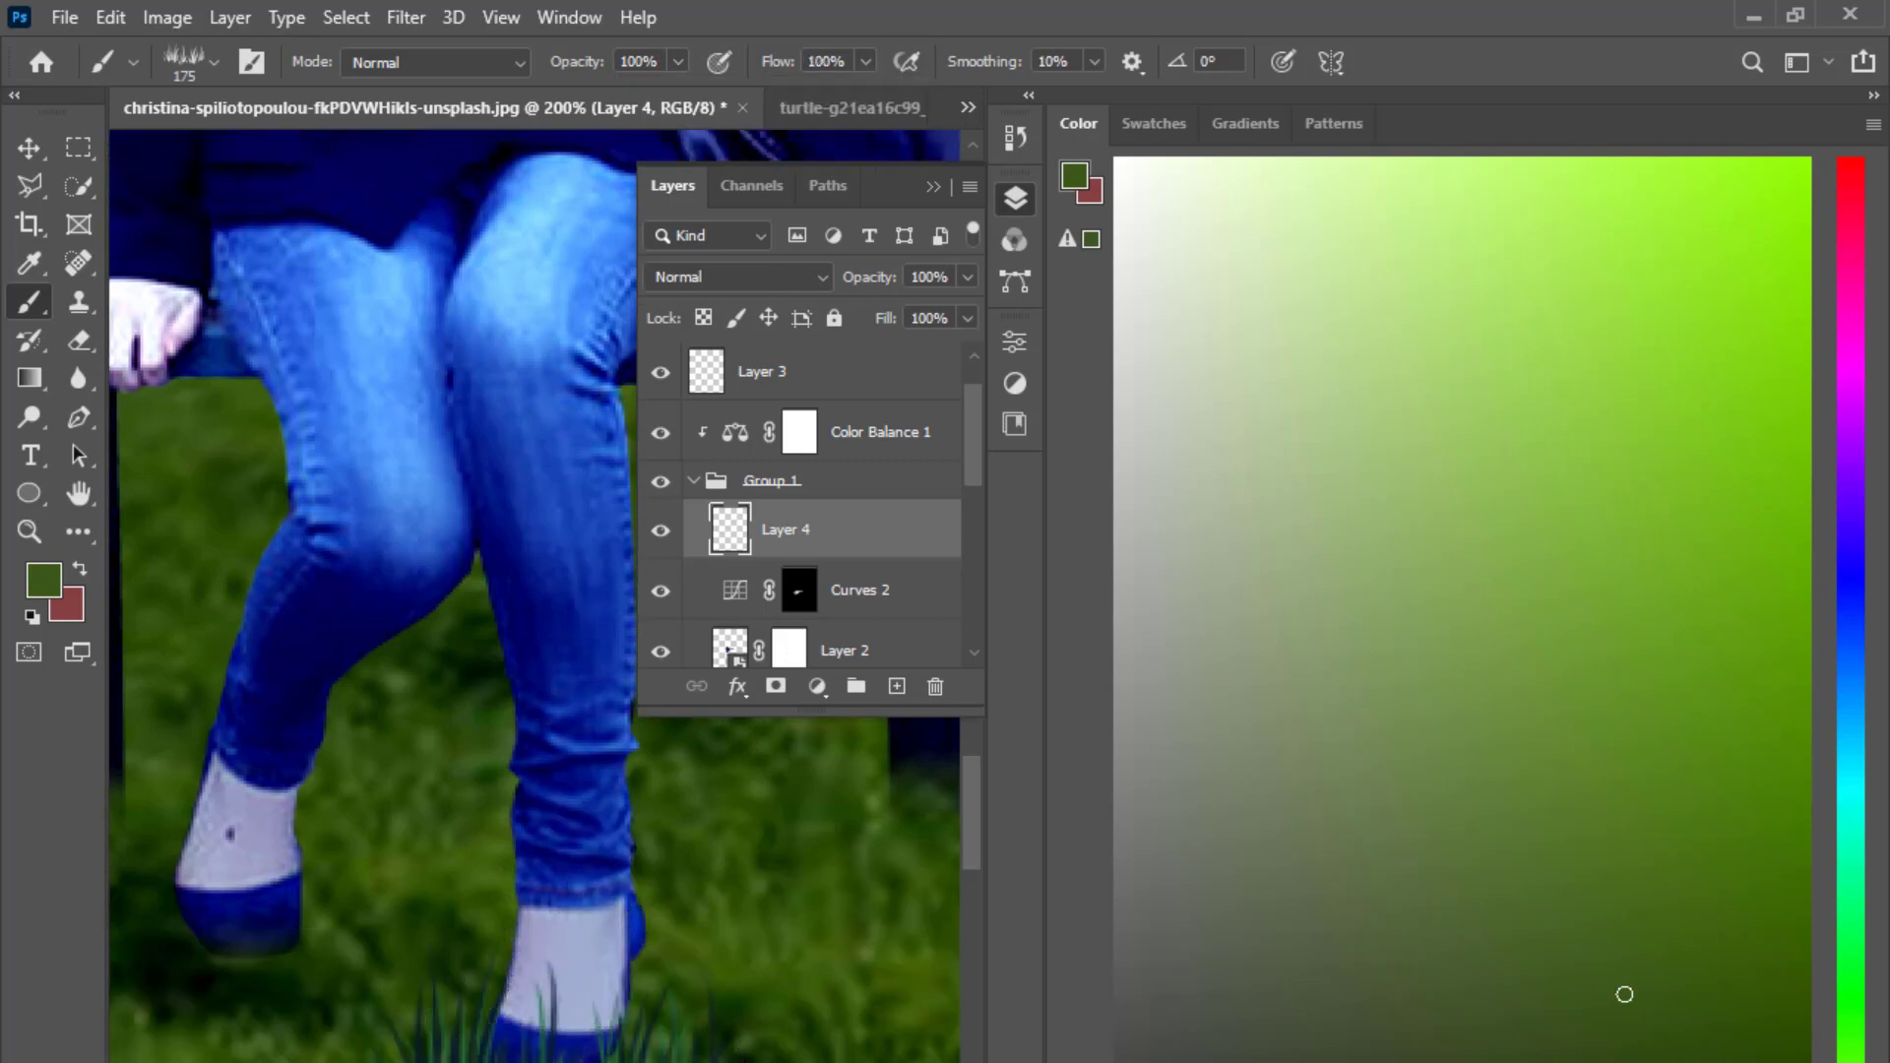
key(bracketleft)
key(bracketleft)
key(bracketleft)
key(bracketleft)
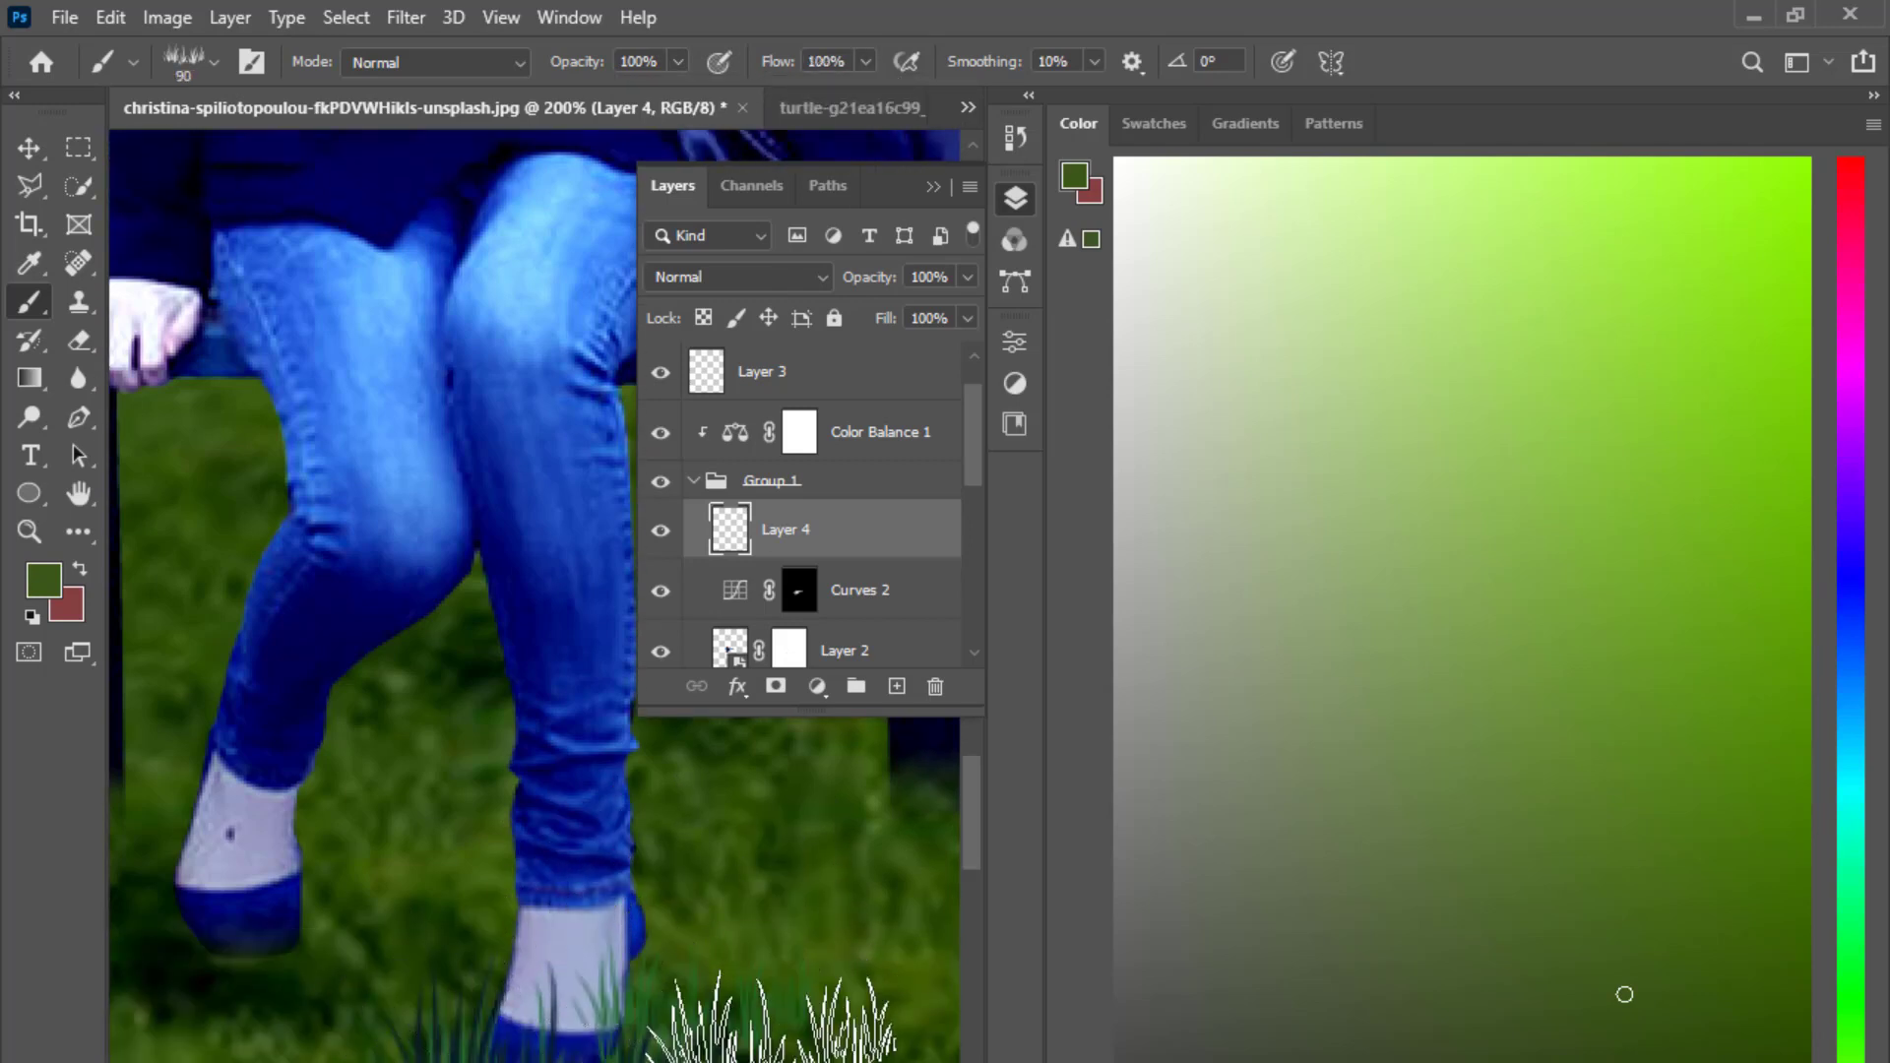
click(428, 999)
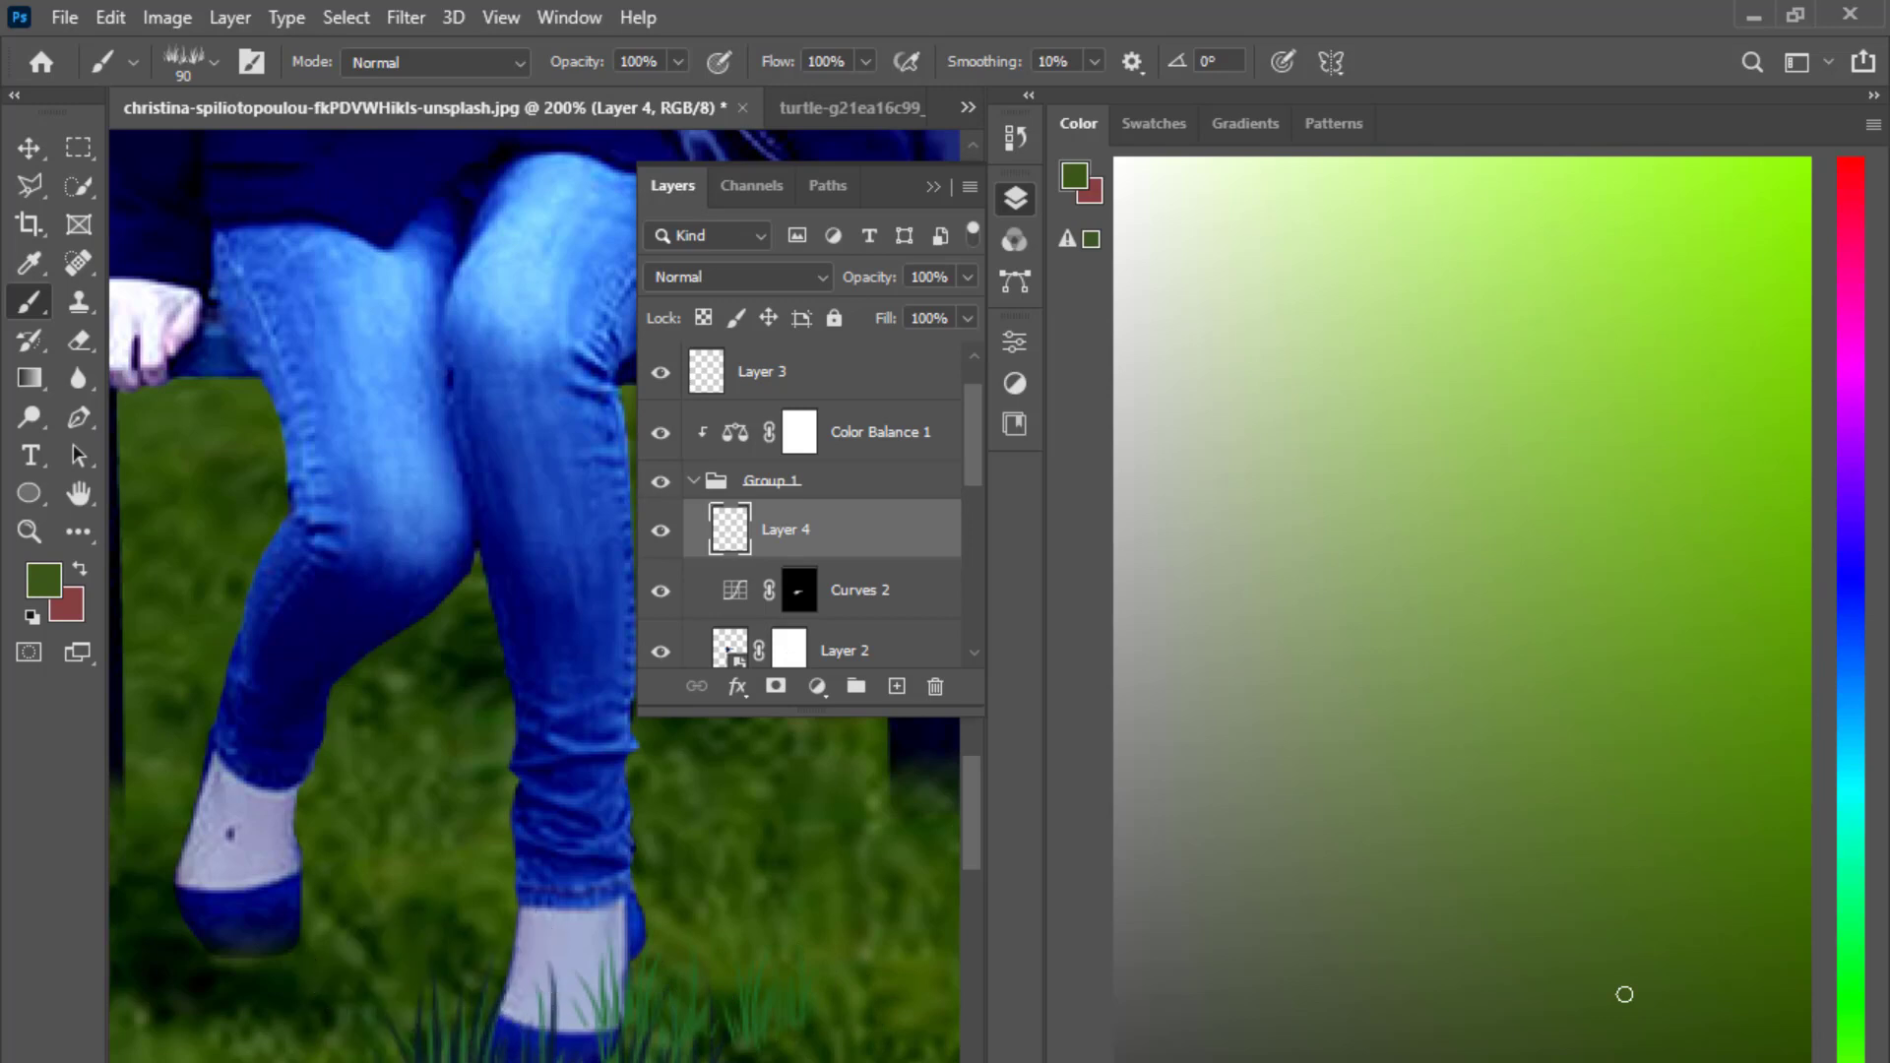
key(bracketright)
key(bracketright)
key(bracketright)
click(566, 1029)
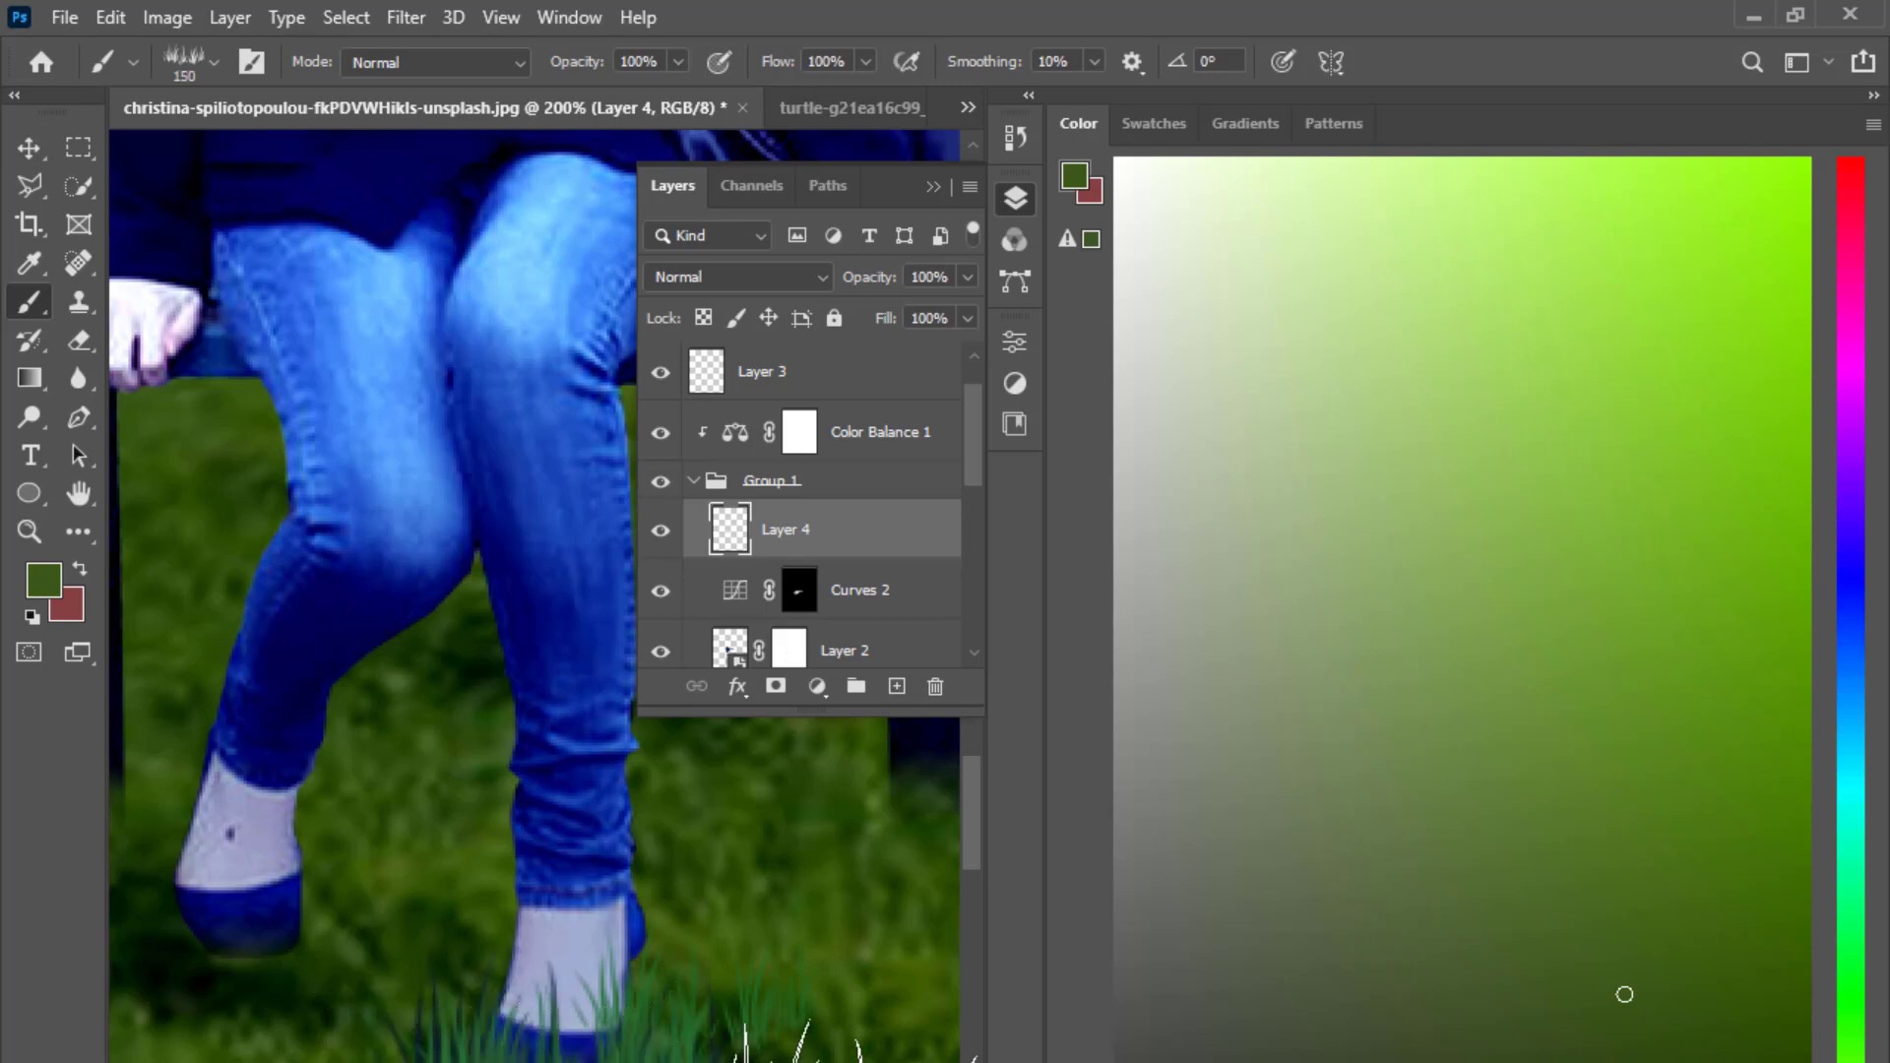
Paint grass blades around the woman's raised foot on Layer 4 with the 150 px grass brush.
drag(552, 1005, 682, 1004)
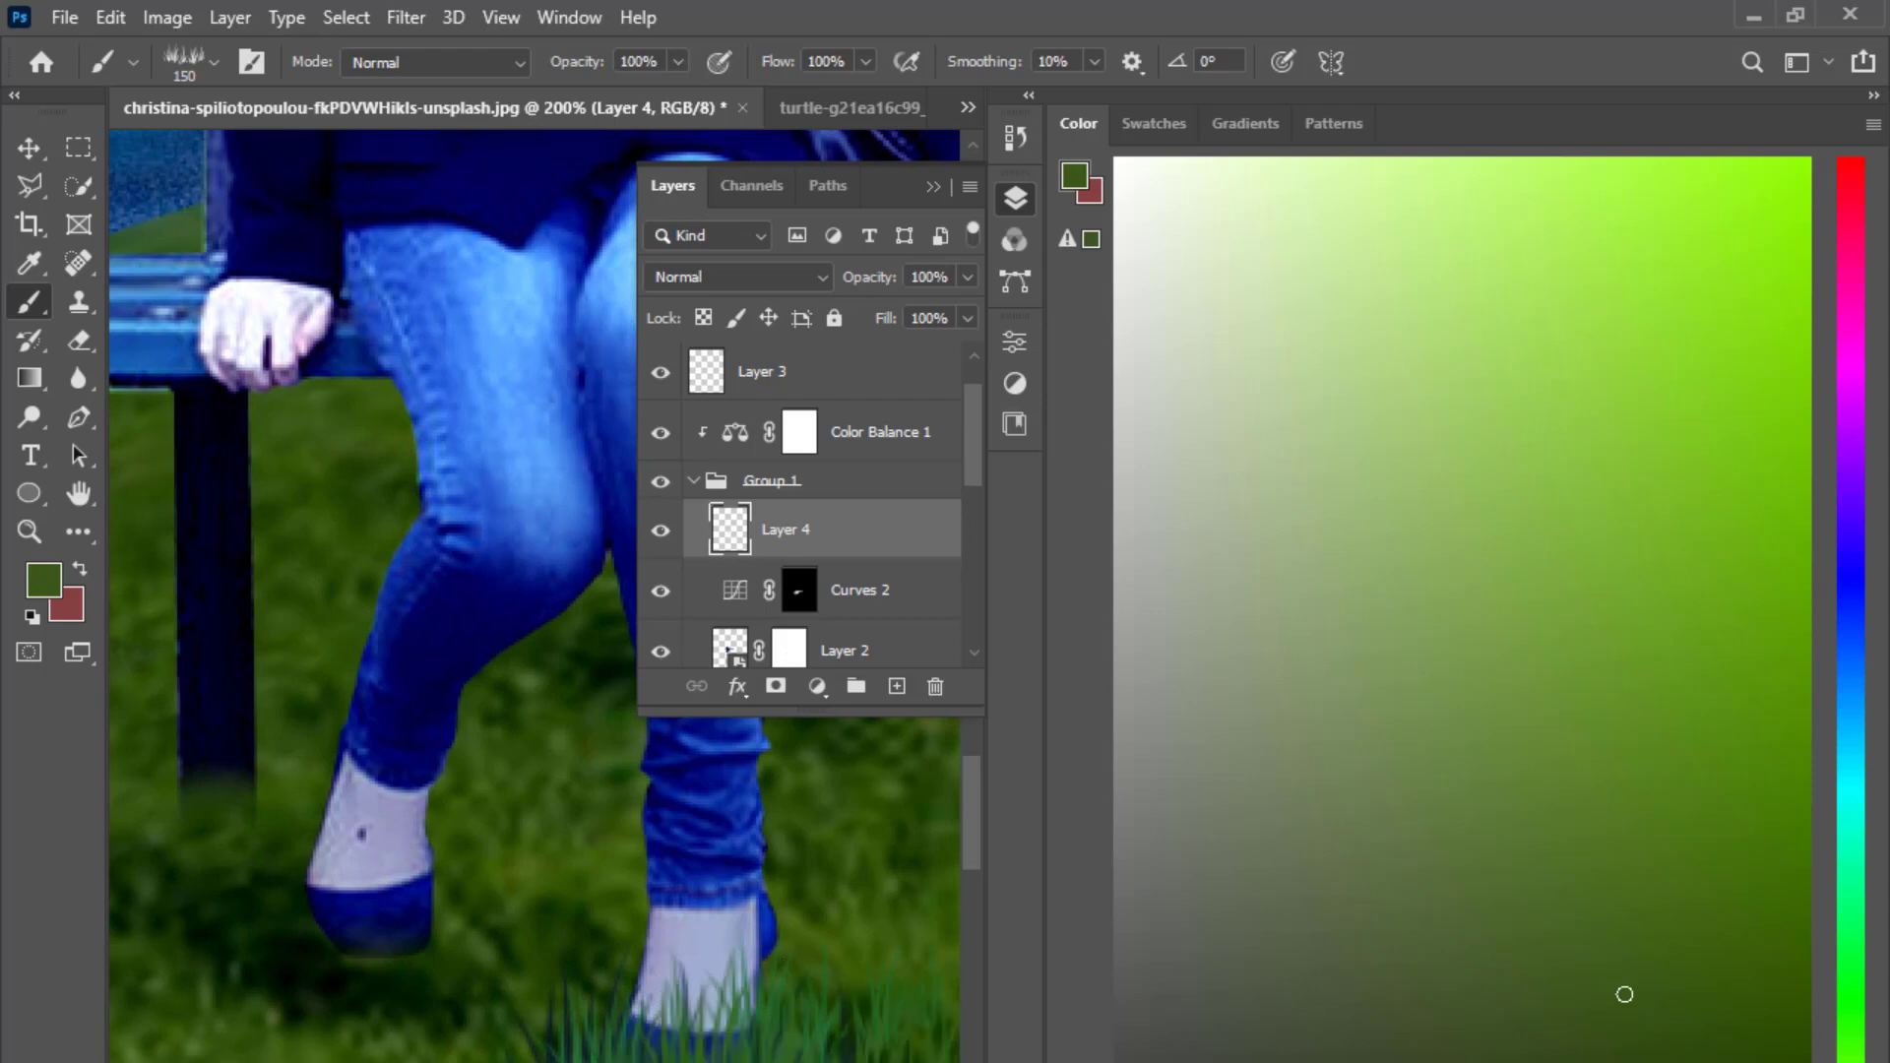
drag(433, 1014, 614, 1036)
click(562, 980)
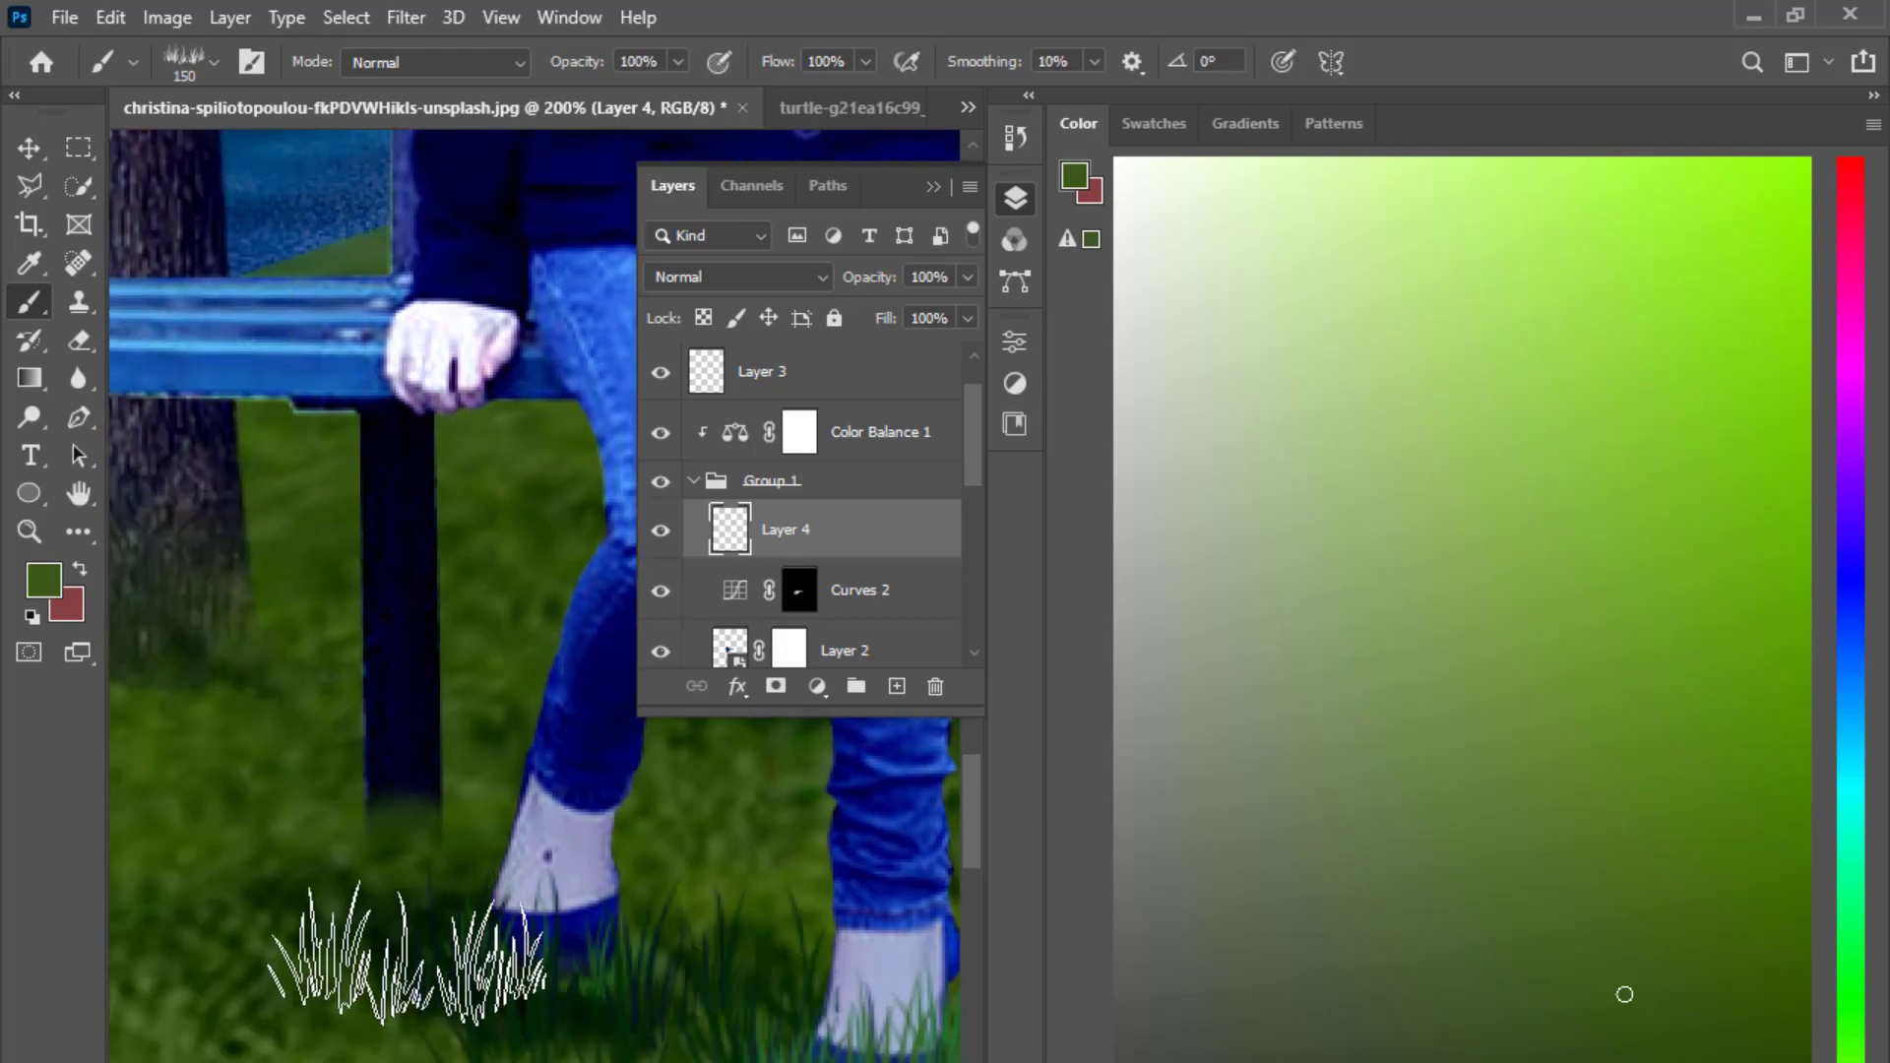
Paint grass blades over the base of the bench leg beside the woman's raised foot on Layer 4.
key(ctrl+minus)
key(ctrl+minus)
key(ctrl+minus)
key(ctrl+plus)
key(ctrl+plus)
key(ctrl+plus)
key(ctrl+plus)
key(ctrl+plus)
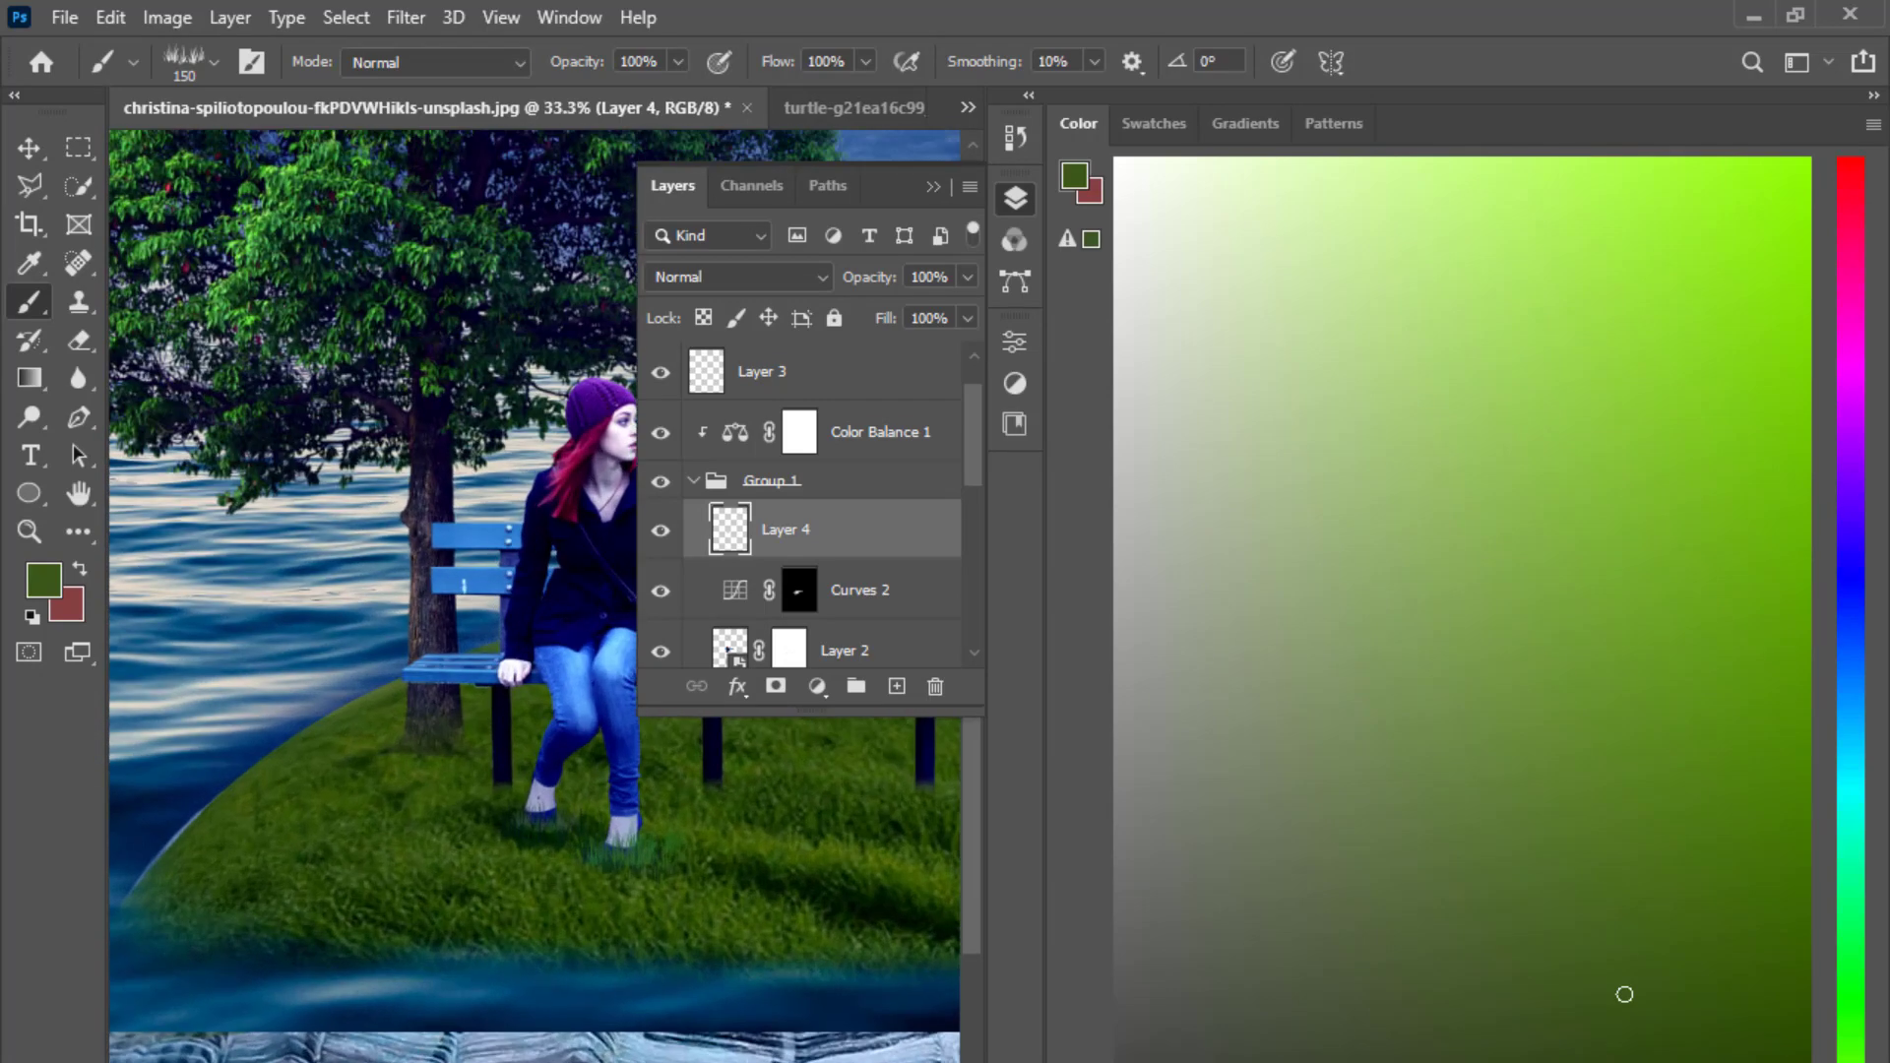
click(328, 839)
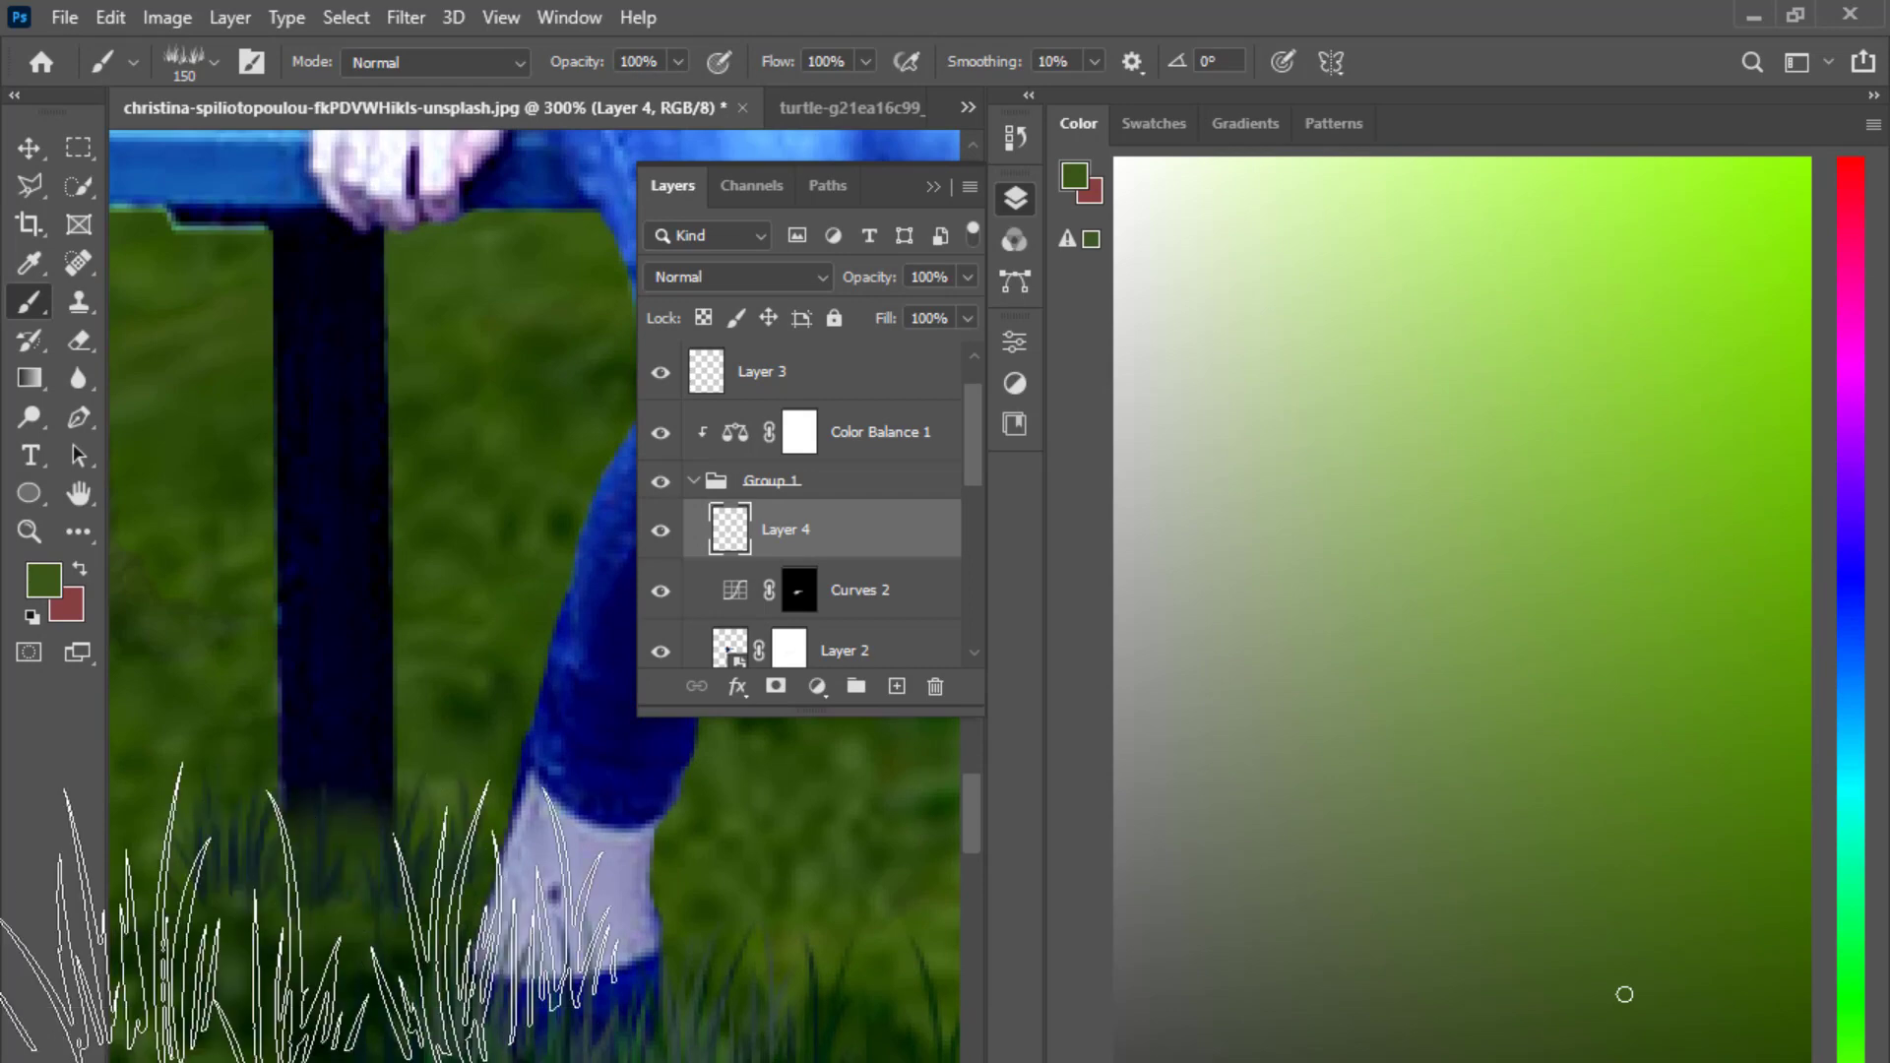
click(237, 802)
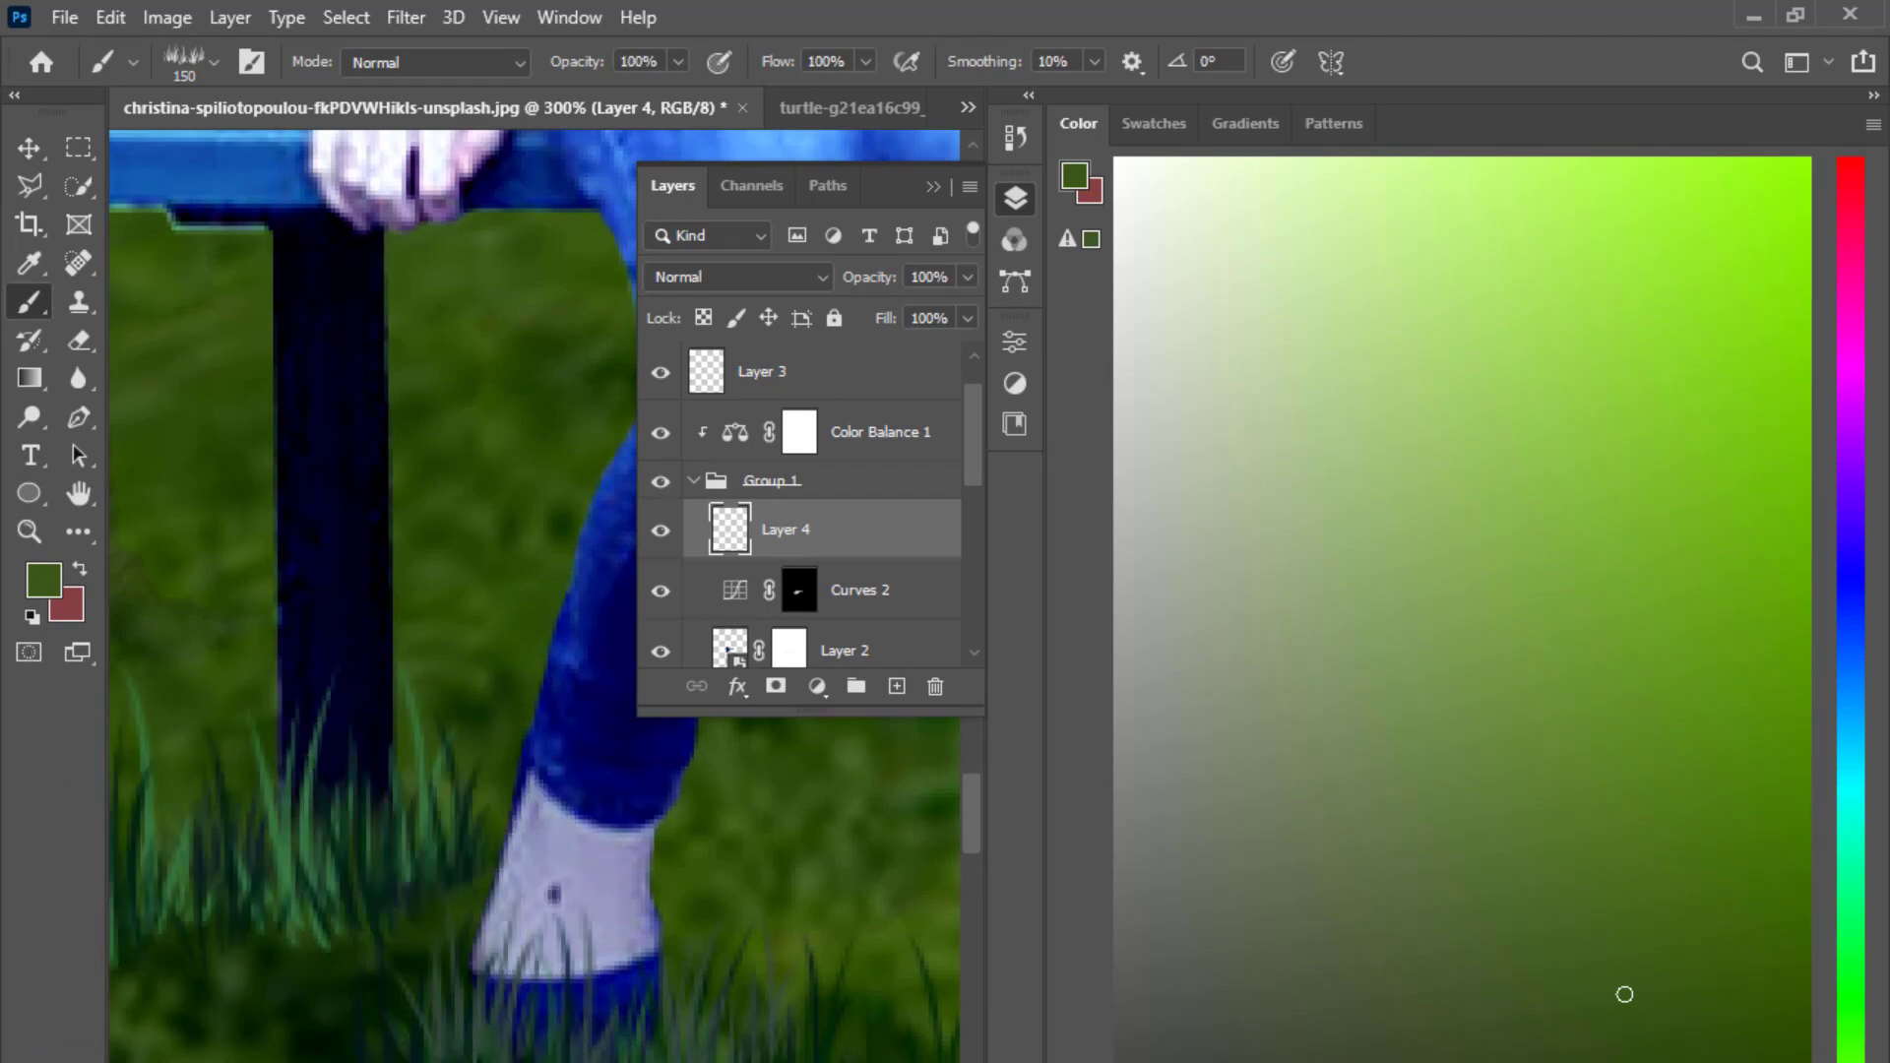
Paint grass blades at the bases of the middle and far bench legs on Layer 4.
key(ctrl+minus)
key(ctrl+minus)
key(ctrl+minus)
key(ctrl+plus)
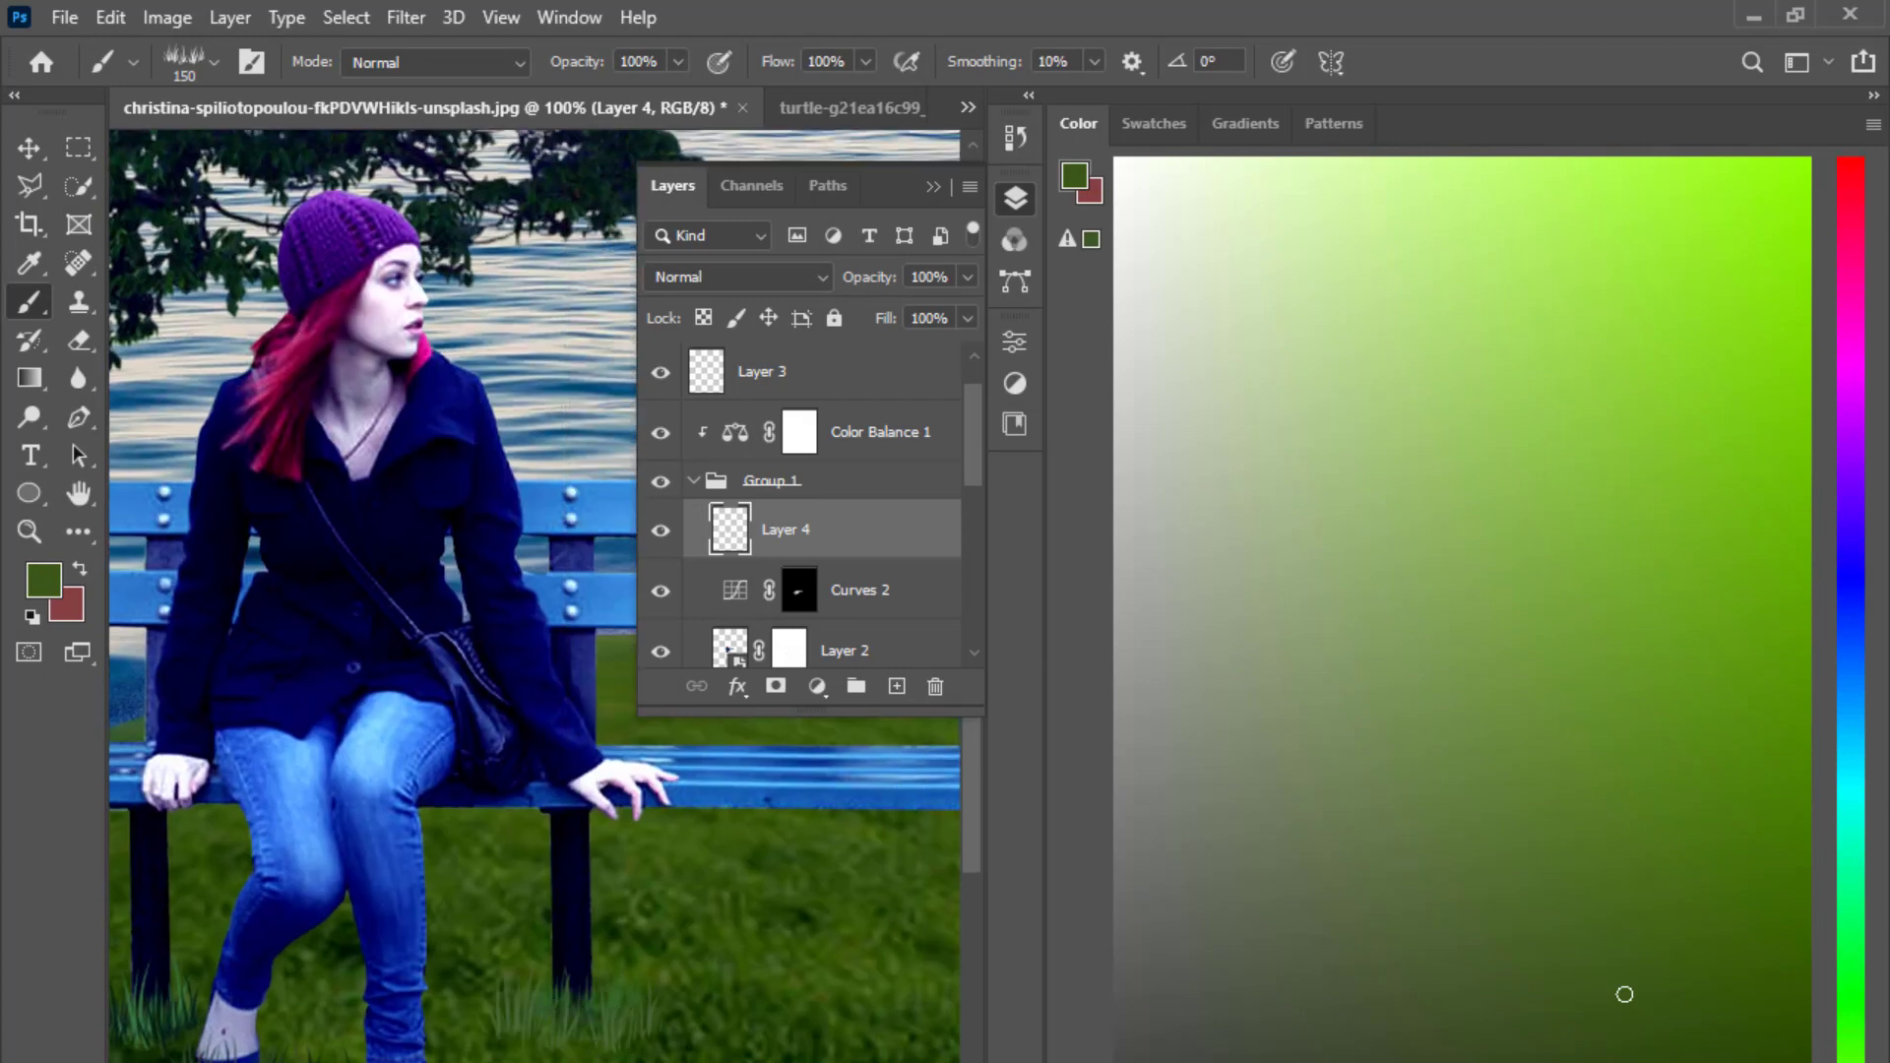
scroll(590, 1014, right, 4)
click(658, 1039)
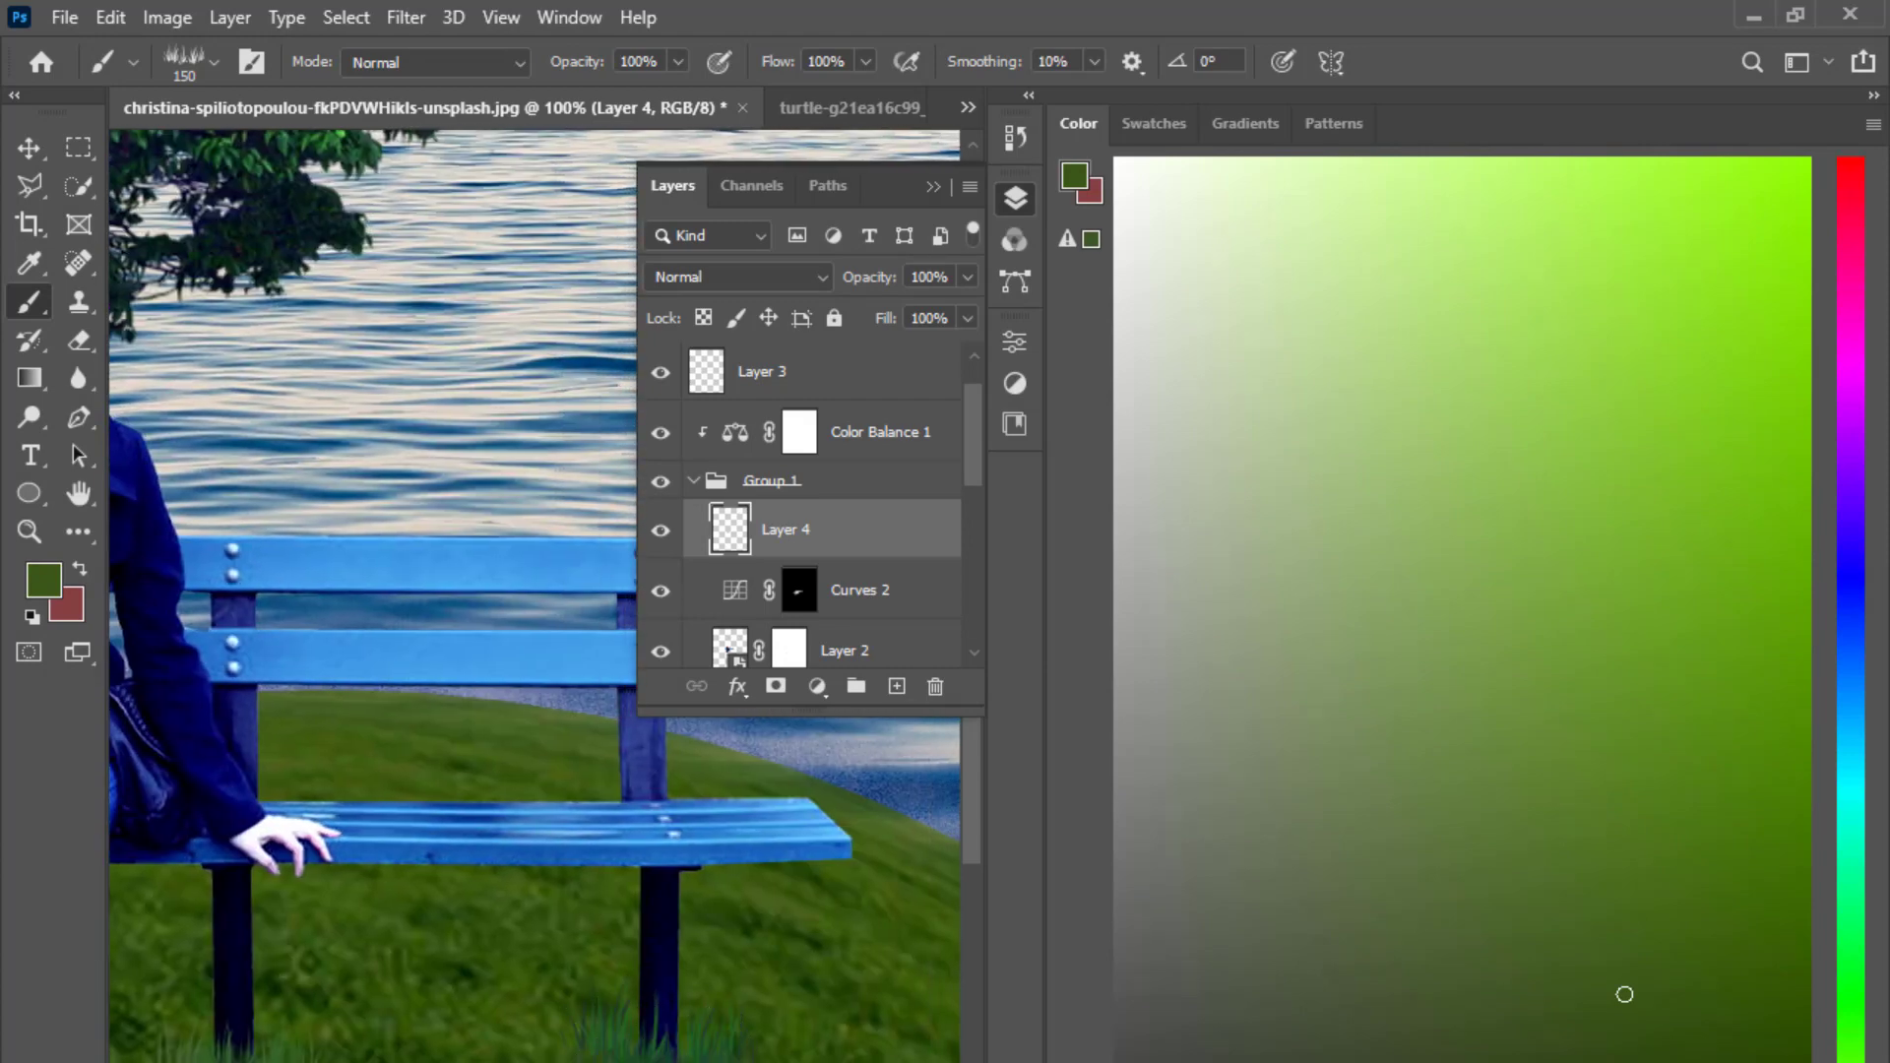
Examine the painted grass and the brightness of the woman and bench against the whole composite.
key(ctrl+minus)
key(ctrl+minus)
key(ctrl+minus)
key(ctrl+minus)
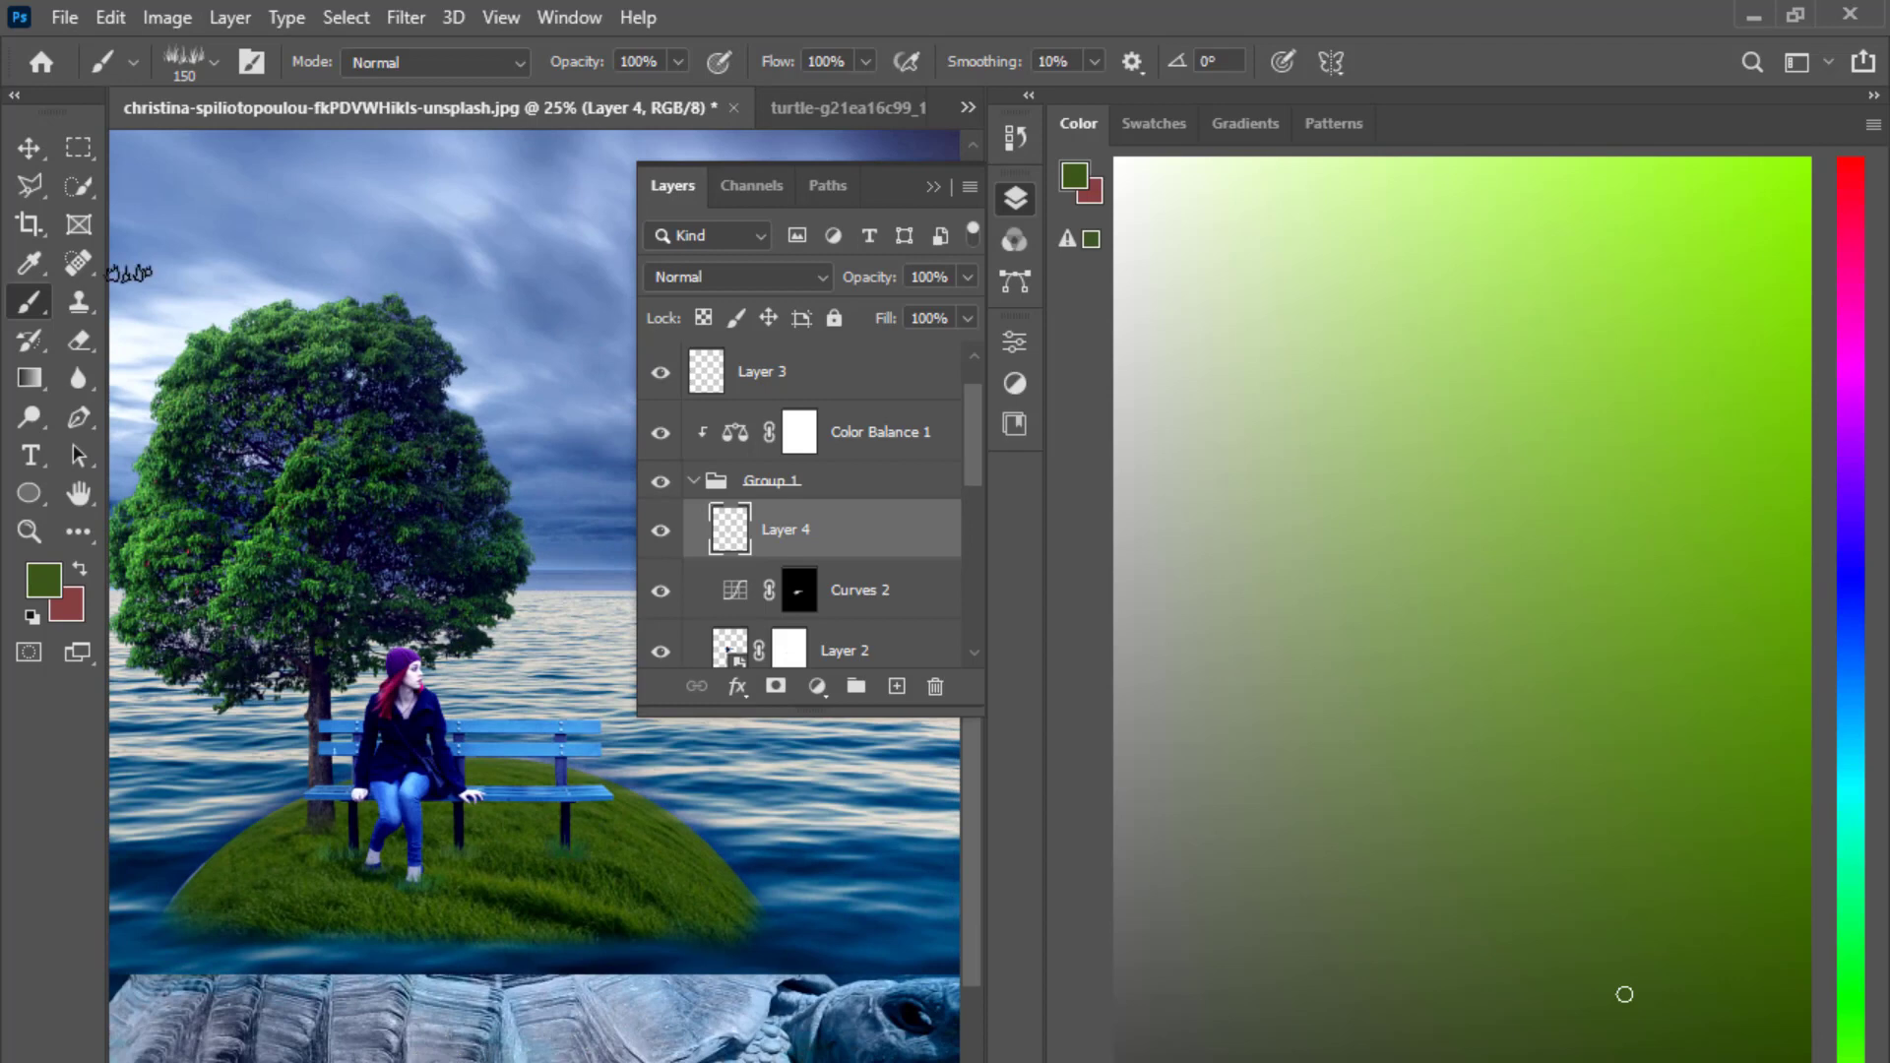
key(v)
key(ctrl+minus)
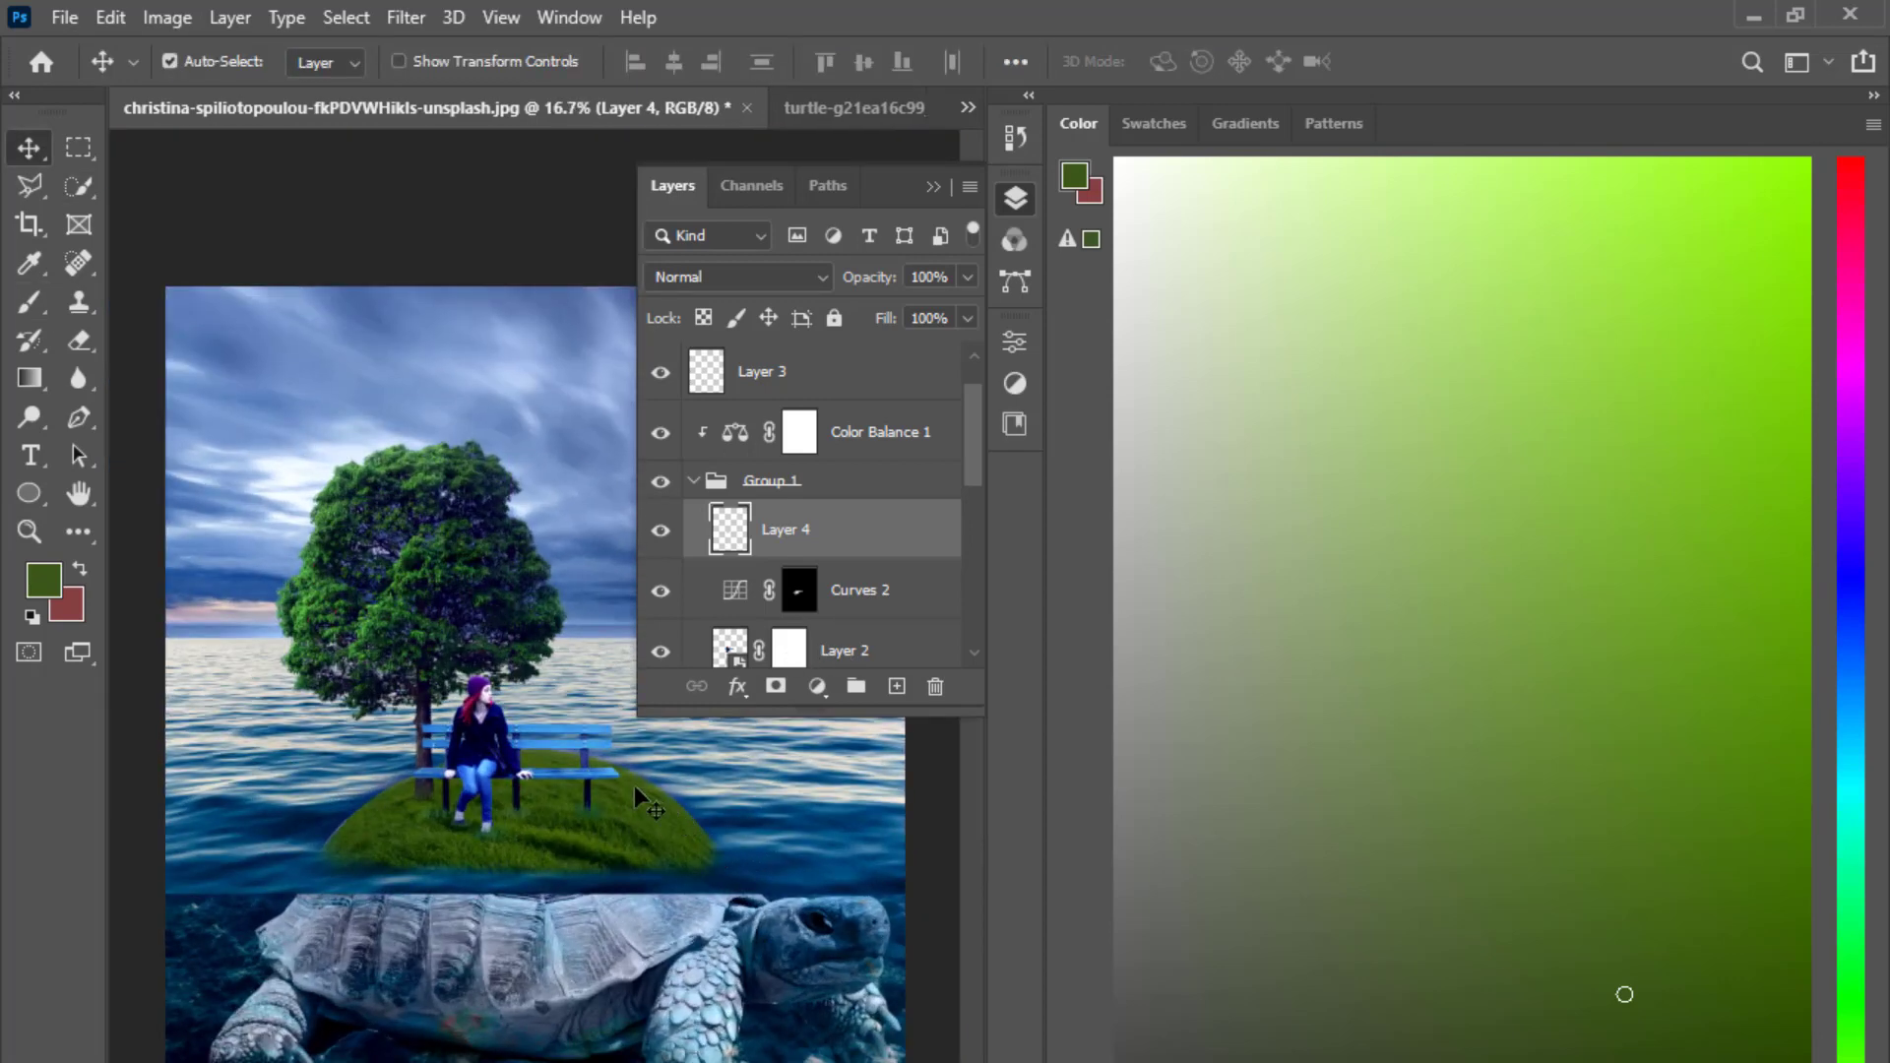
click(935, 186)
click(882, 215)
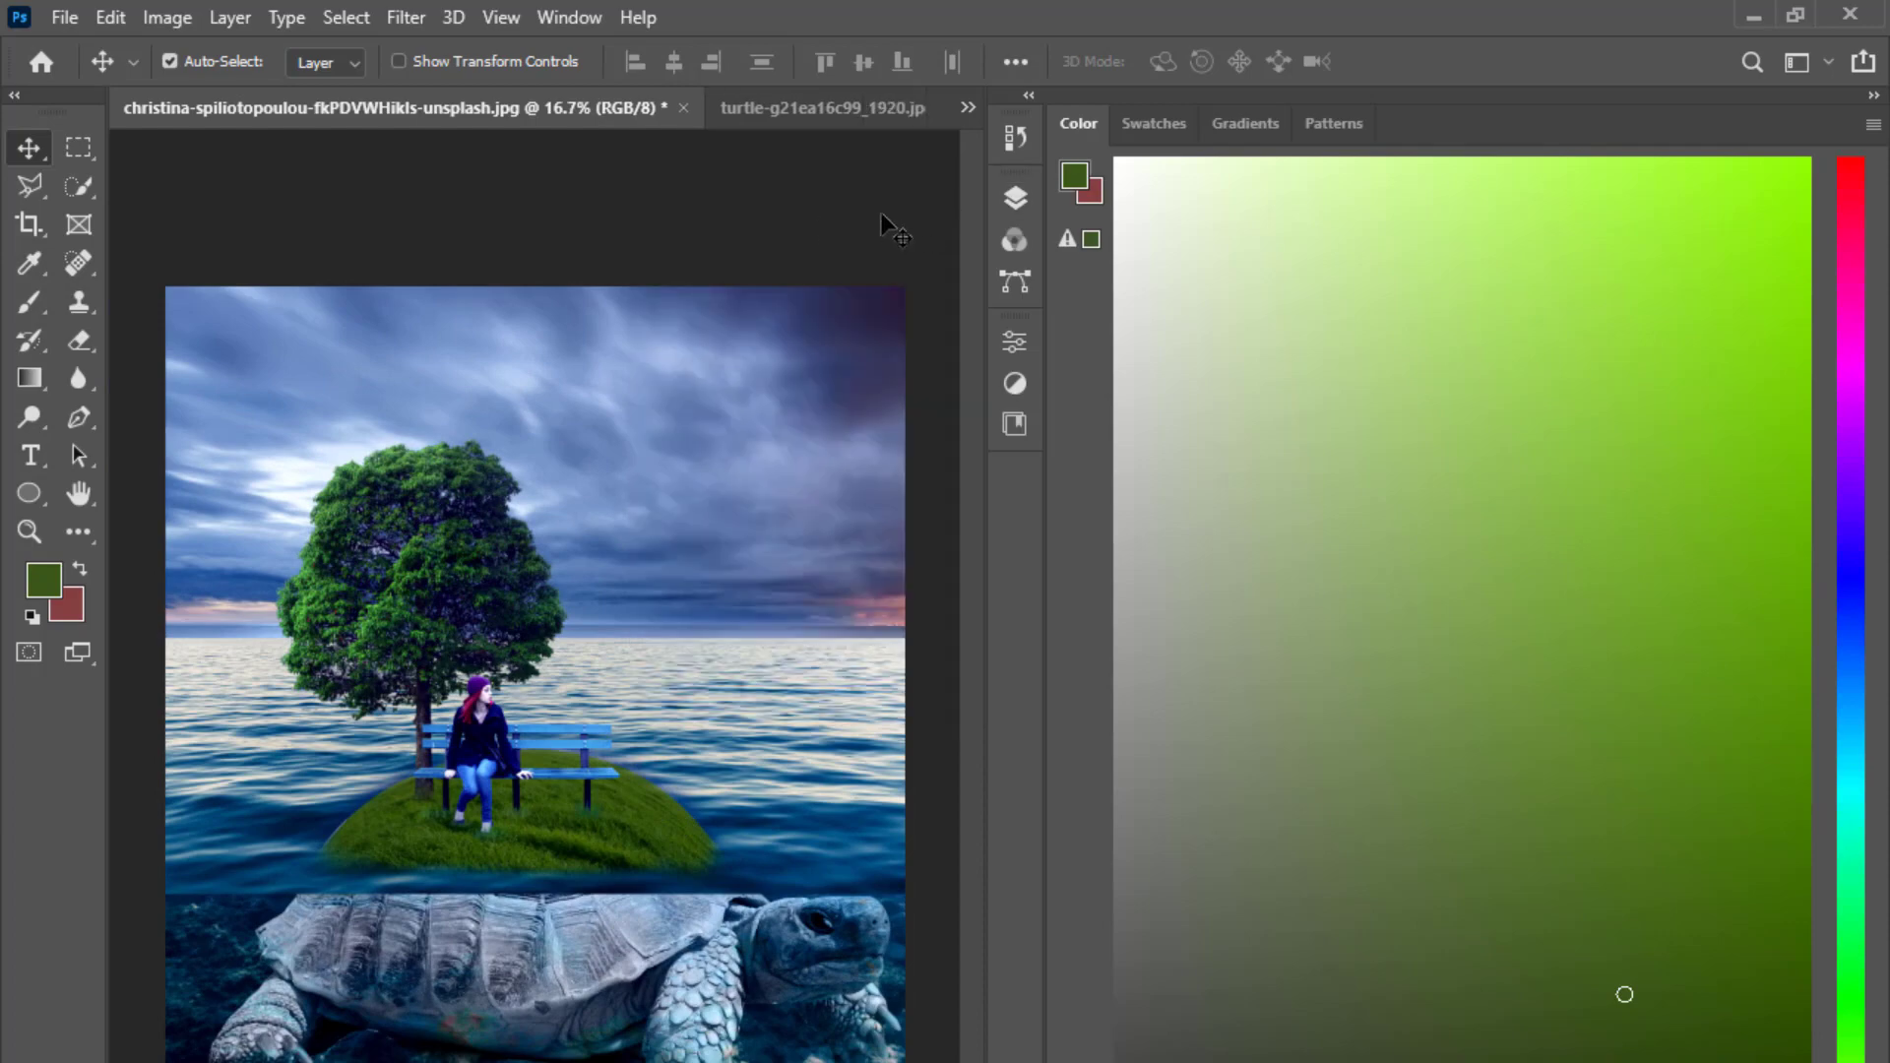
key(ctrl+minus)
key(ctrl+minus)
key(ctrl+plus)
key(ctrl+plus)
key(ctrl+plus)
key(ctrl+plus)
key(ctrl+plus)
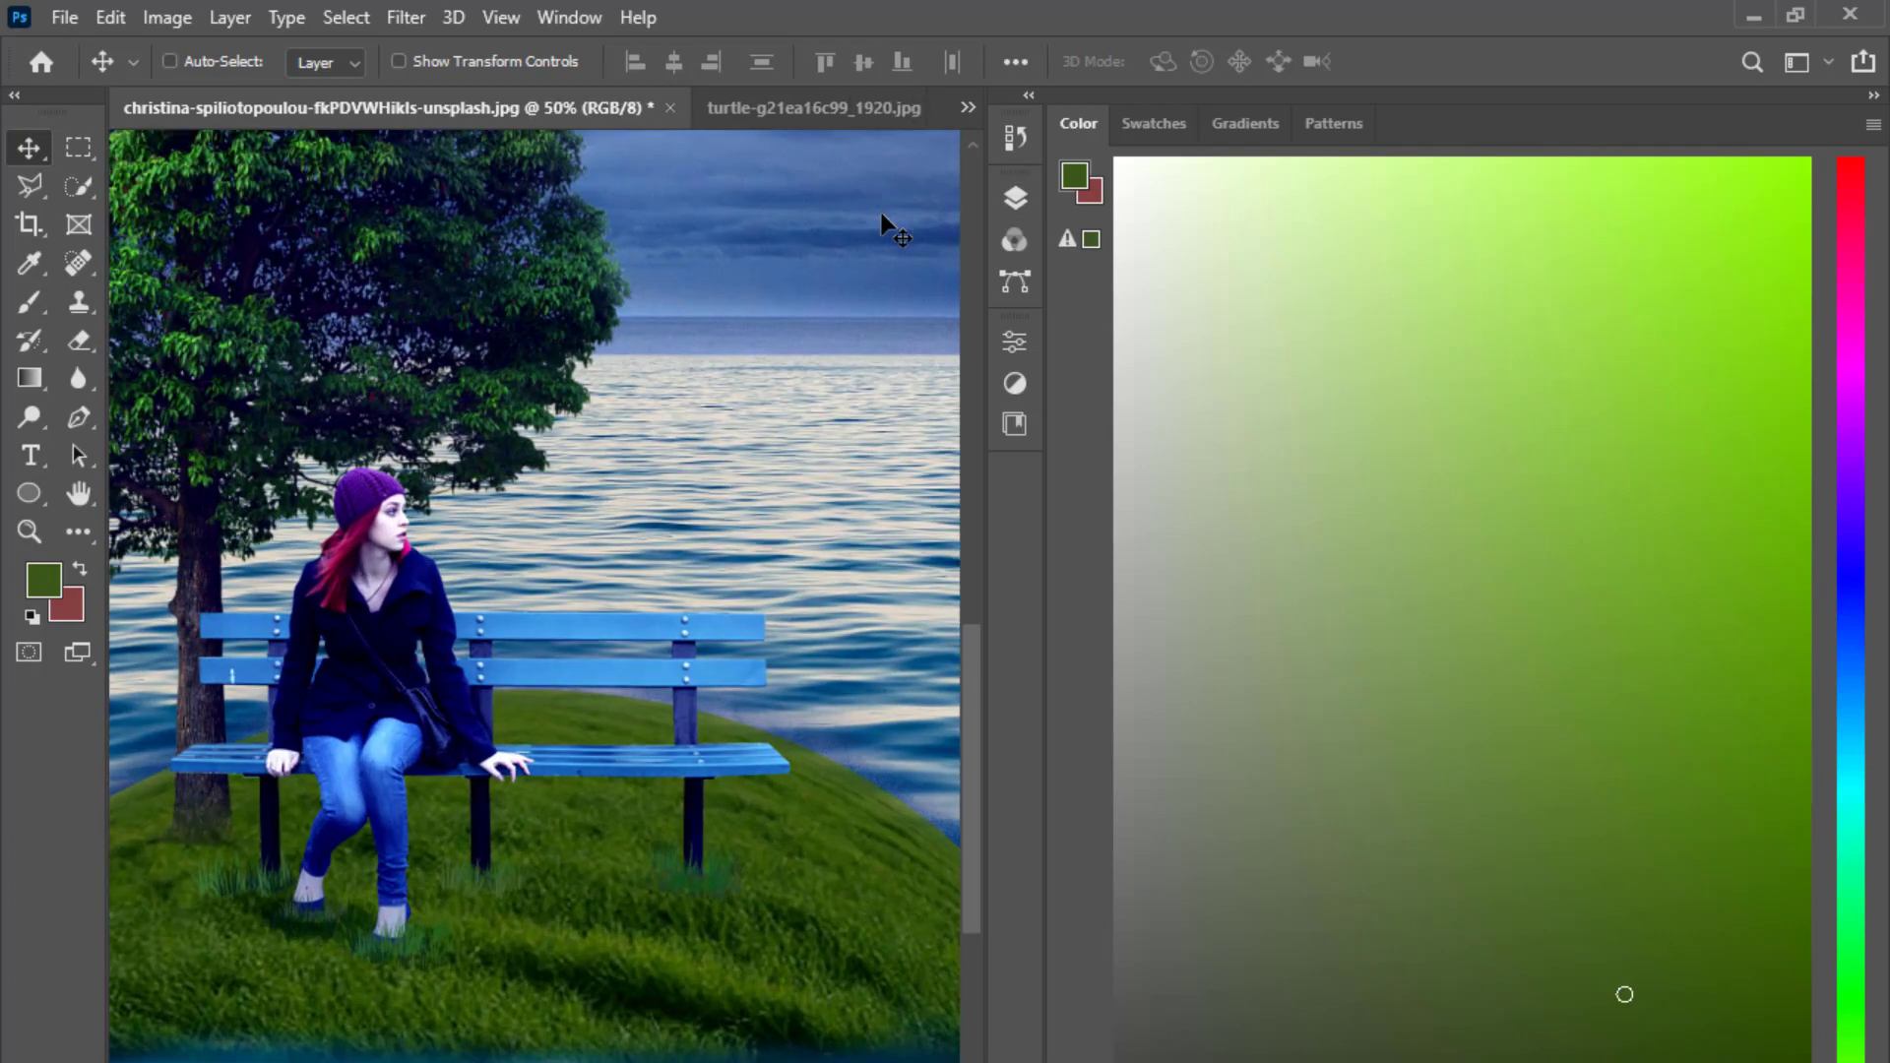
key(ctrl+minus)
key(ctrl+minus)
key(ctrl+plus)
key(ctrl+minus)
key(ctrl+plus)
key(ctrl+plus)
key(ctrl+plus)
Select the woman and bench layer, Layer 2, and add a Curves adjustment above it.
ctrl+click(560, 665)
click(1016, 200)
scroll(805, 569, down, 2)
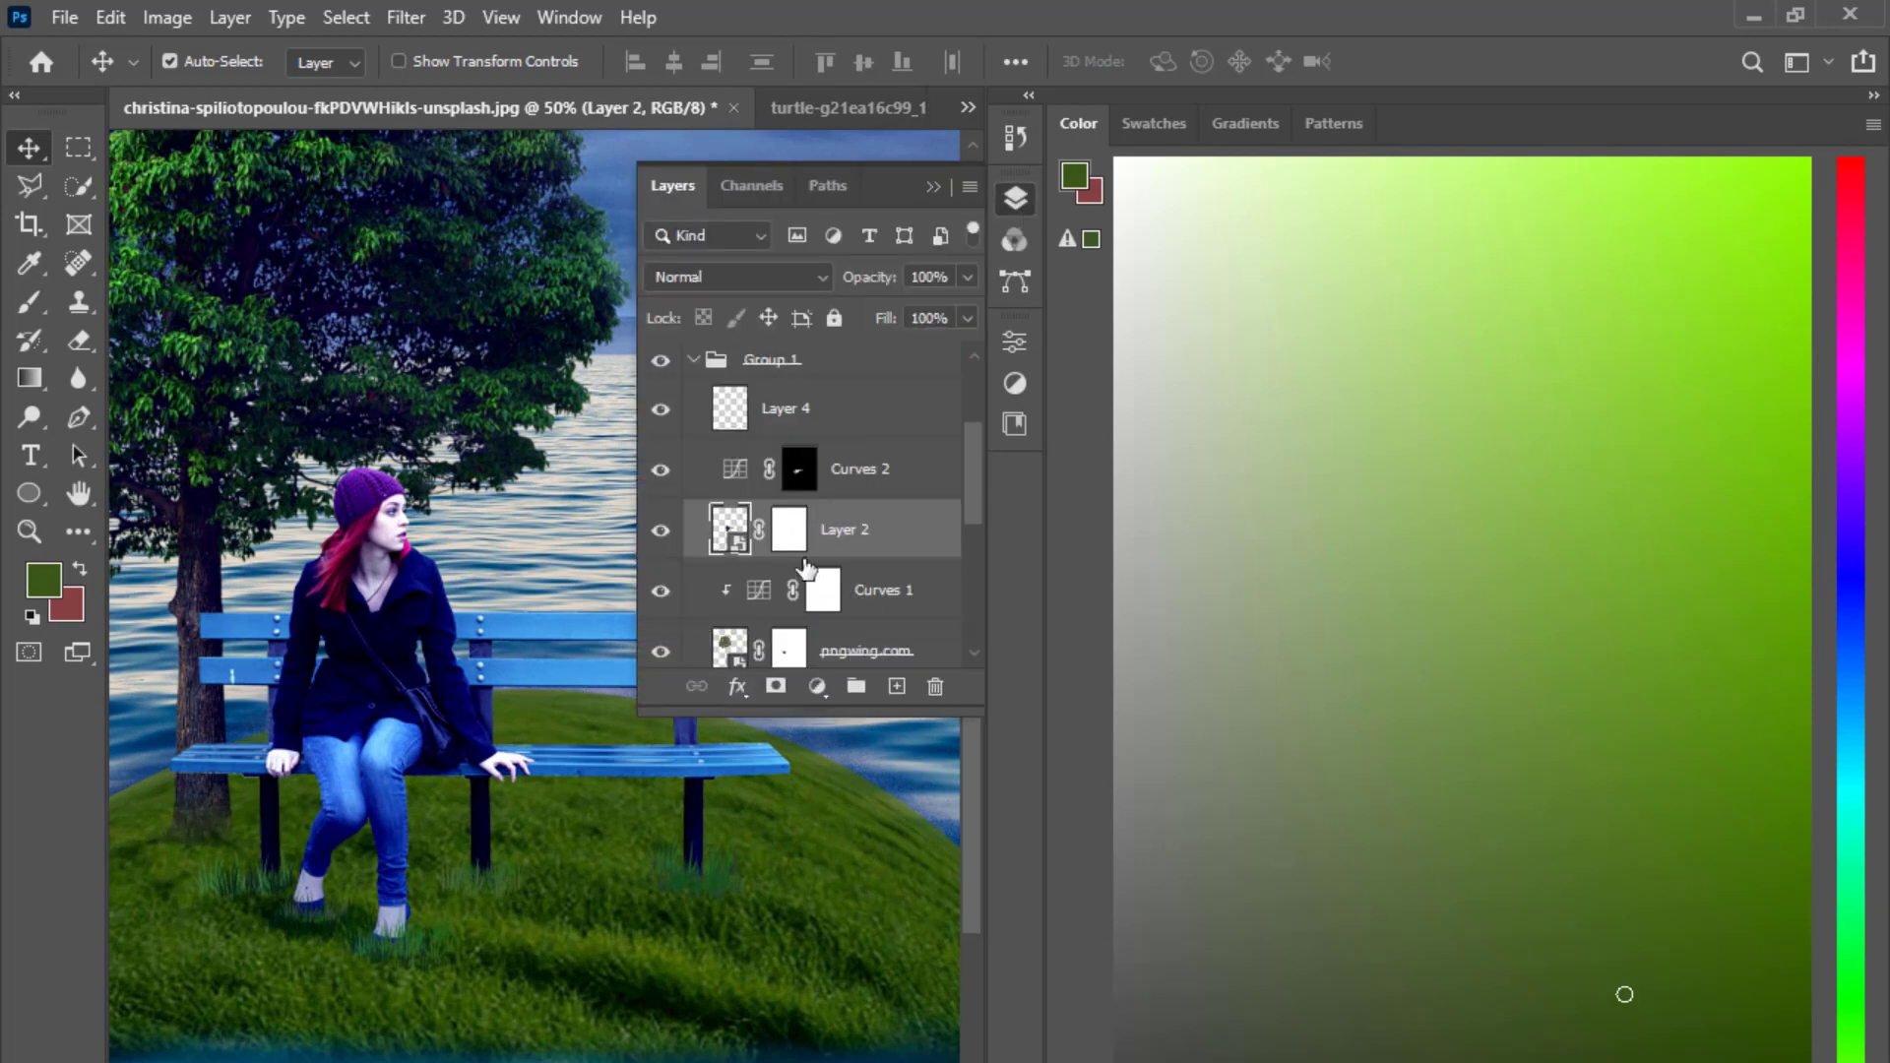
click(661, 531)
click(817, 686)
click(867, 863)
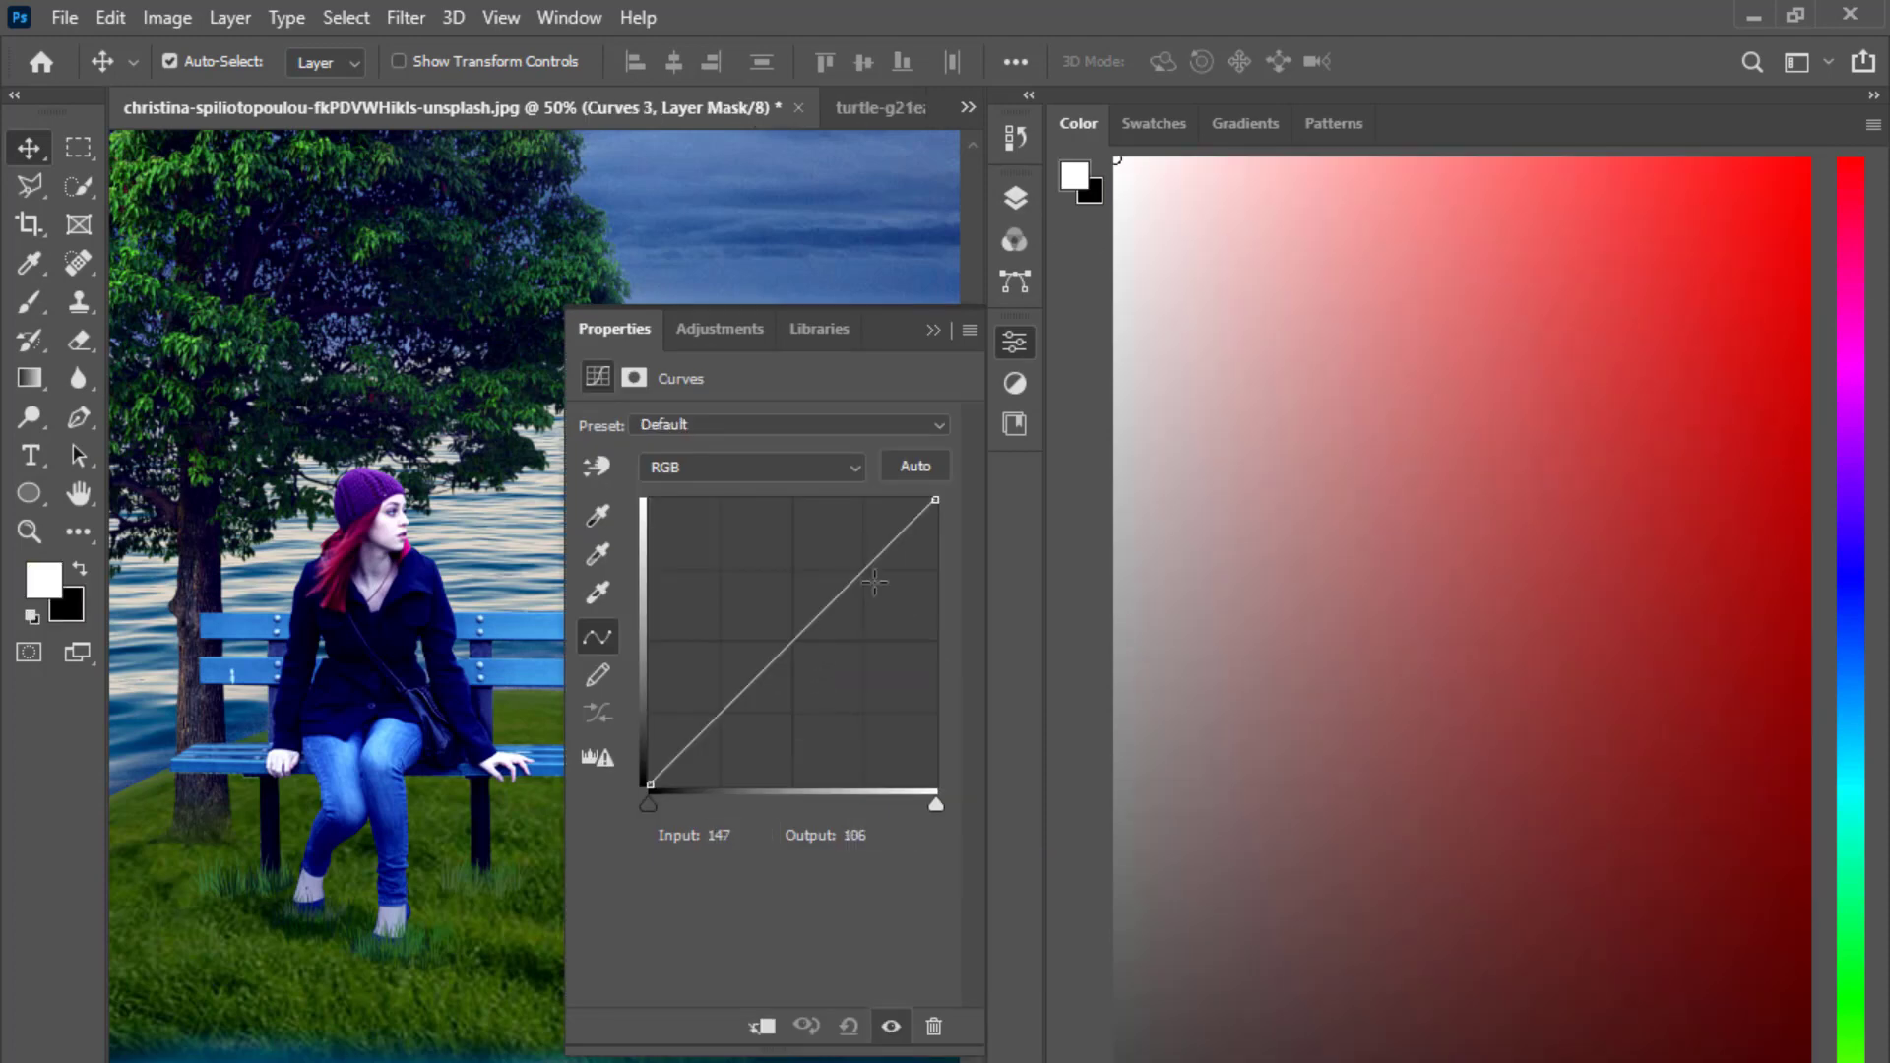
Darken the RGB curve by lowering its white end point and setting a midpoint at input 140, output 102.
drag(936, 499, 936, 523)
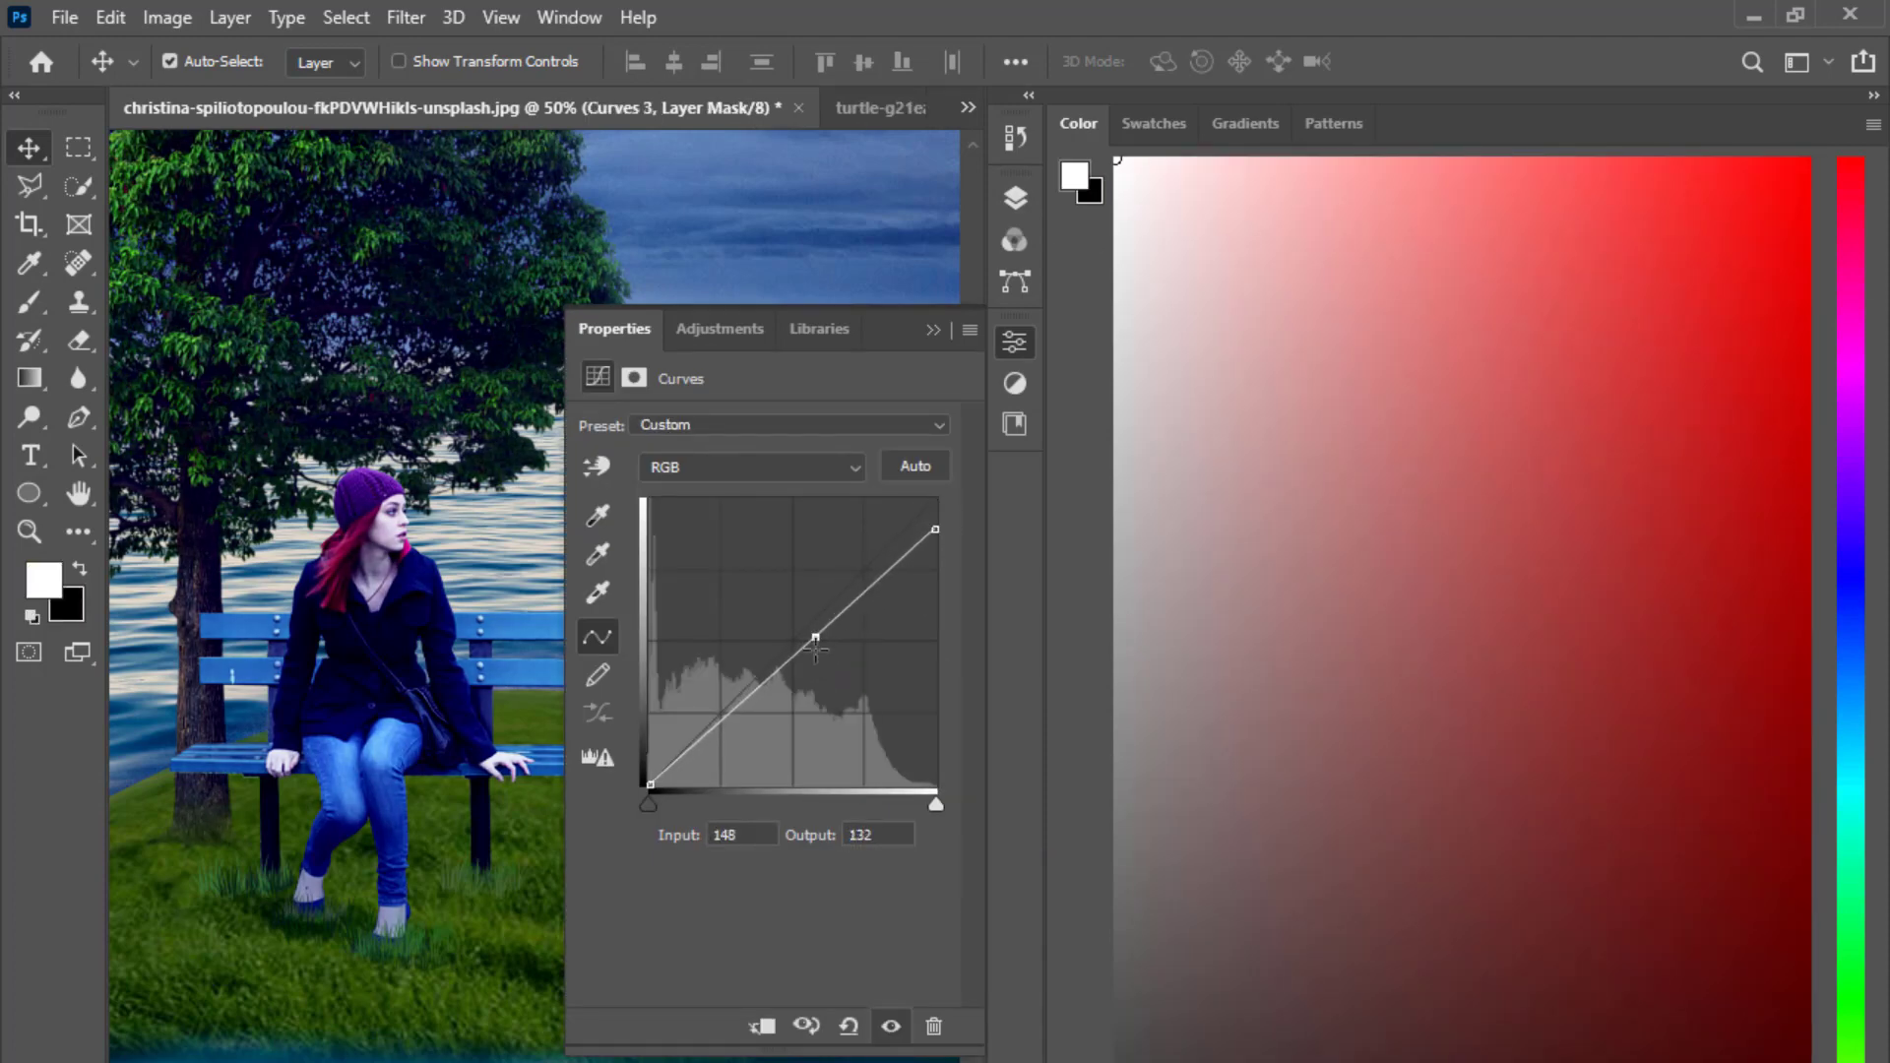
drag(815, 647, 808, 663)
drag(941, 530, 925, 590)
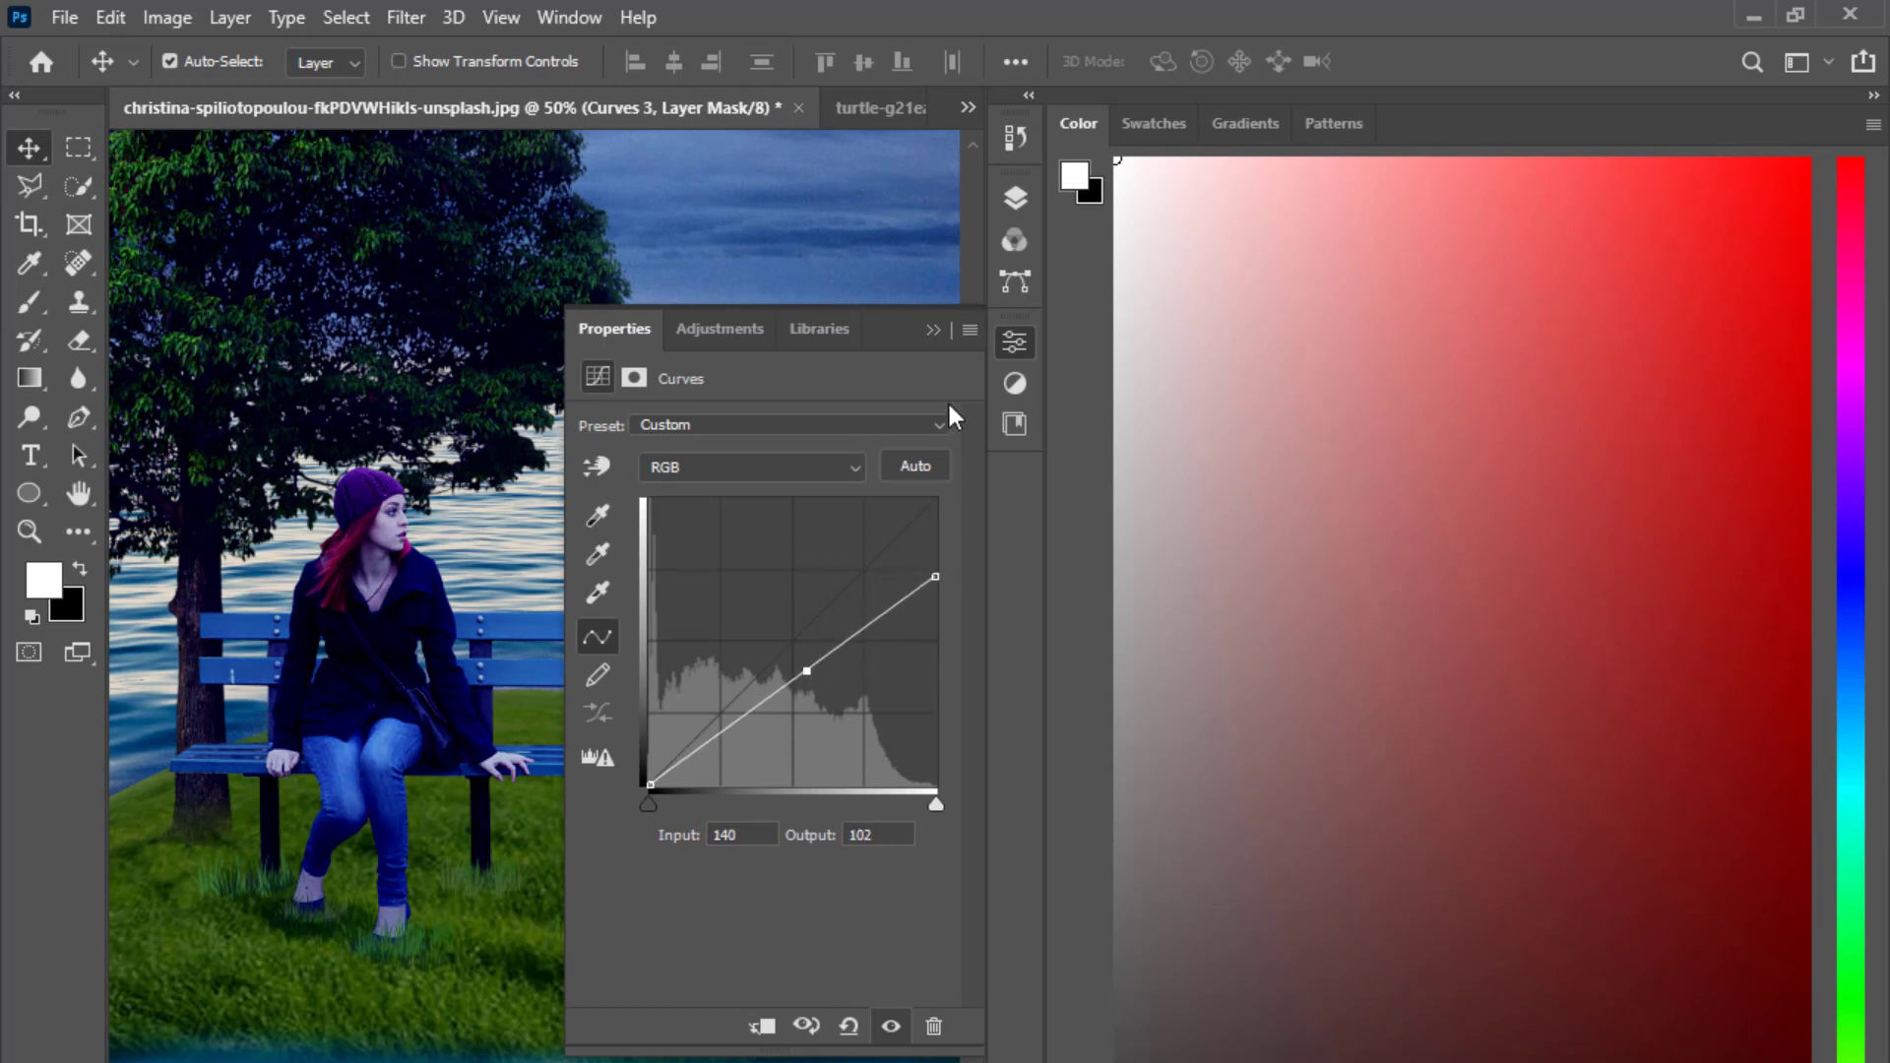
click(933, 329)
Clip the Curves 3 adjustment to Layer 2 and deselect all layers.
click(1015, 197)
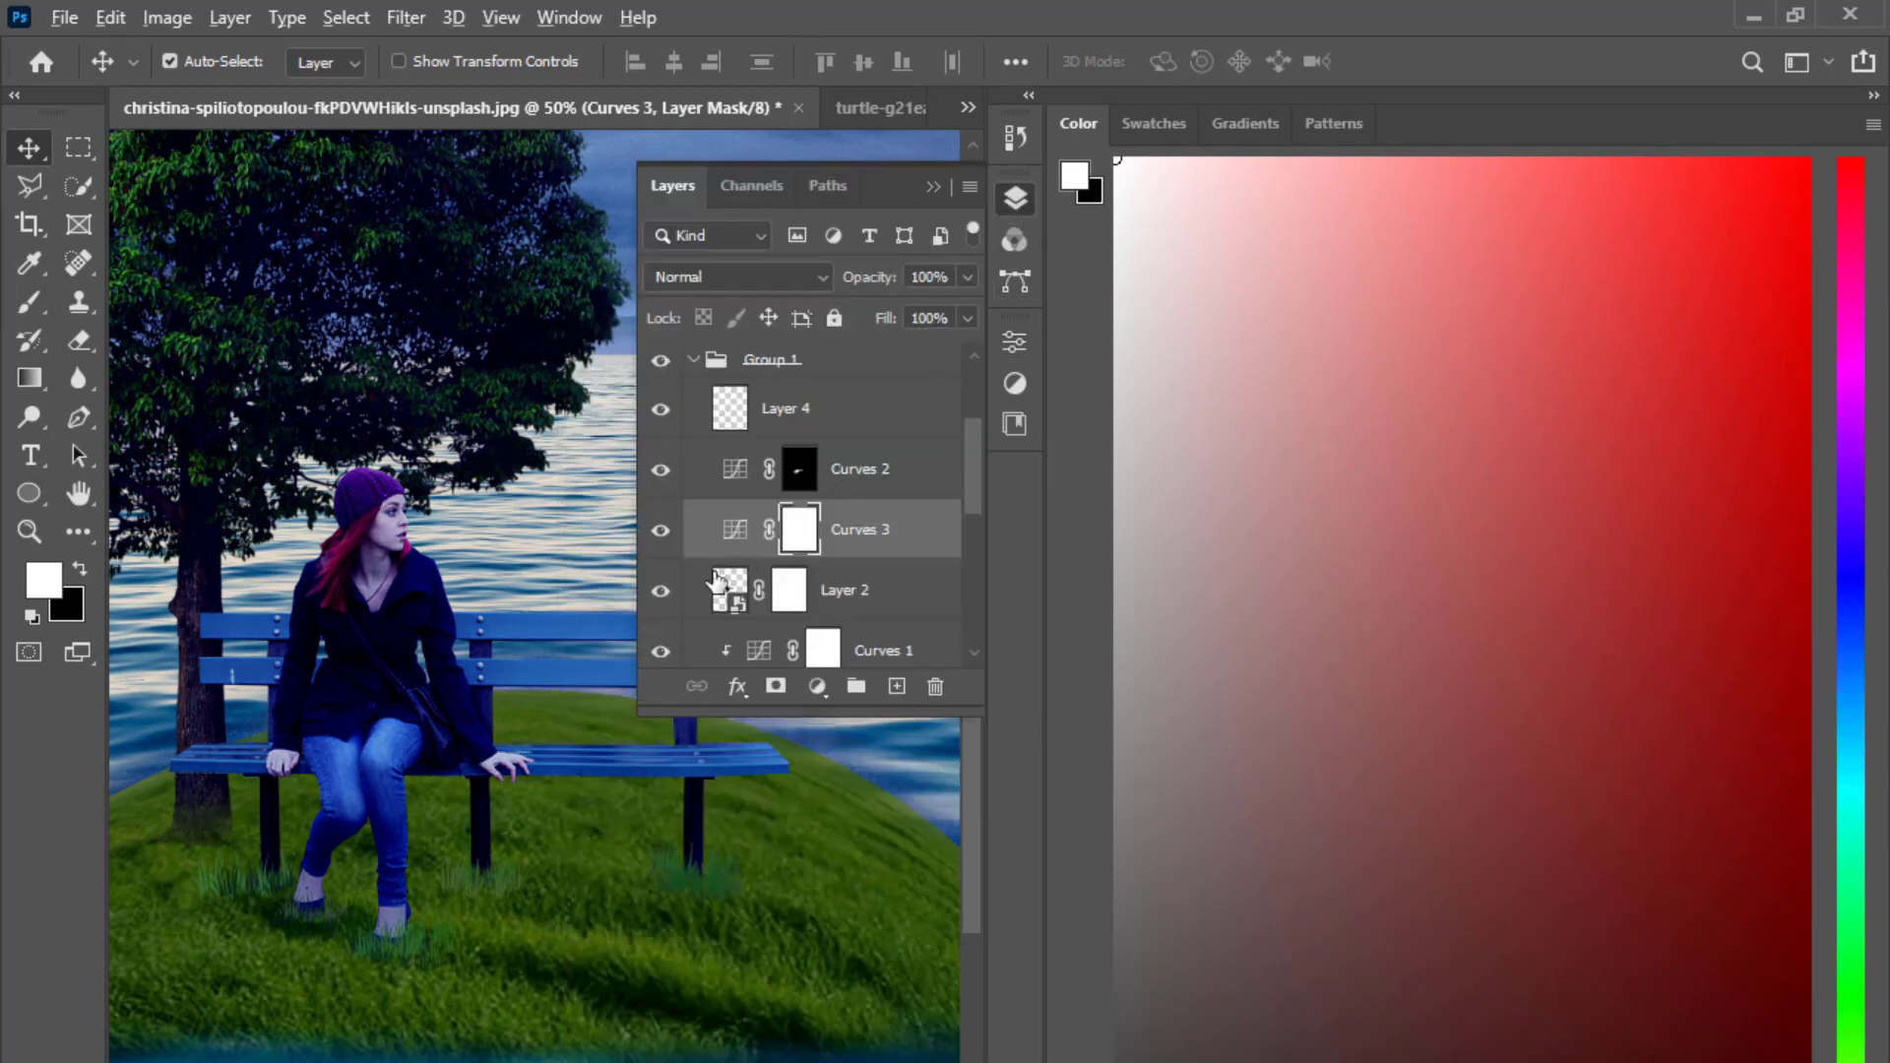
alt+click(716, 579)
scroll(574, 576, down, 4)
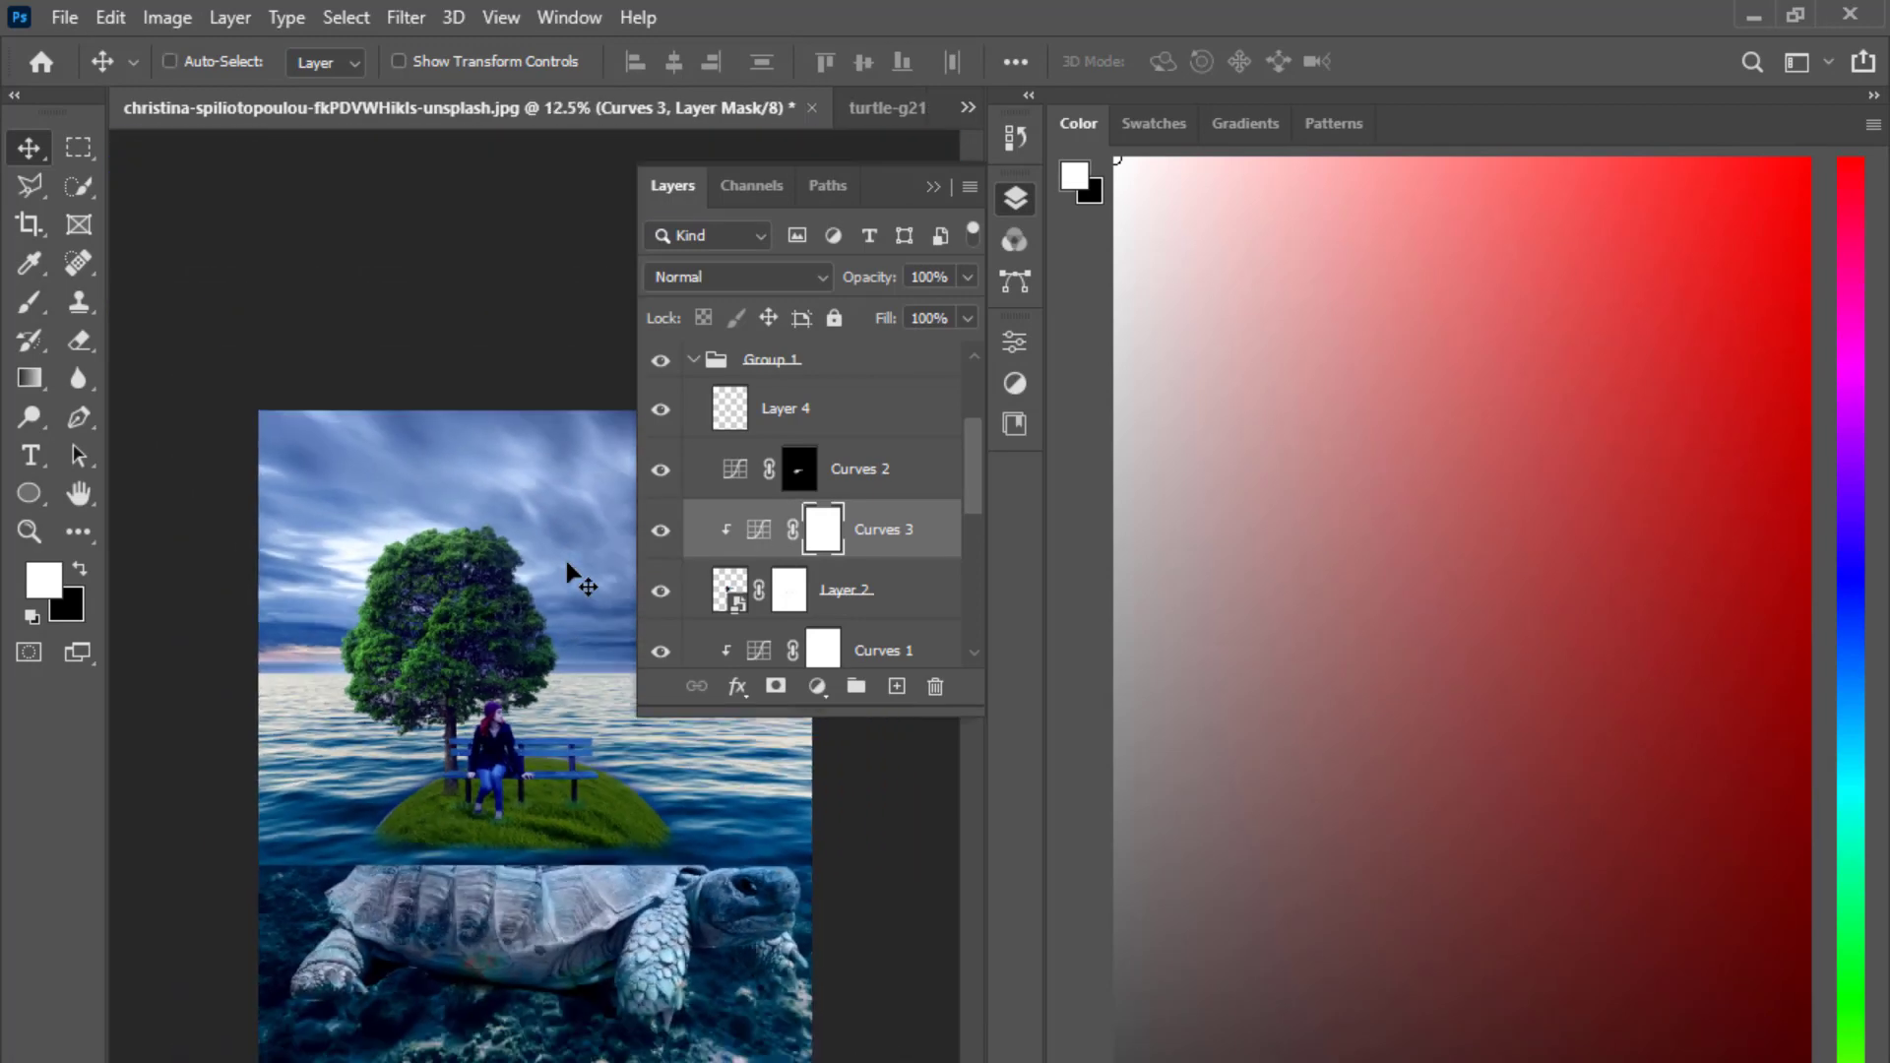
click(462, 318)
click(932, 187)
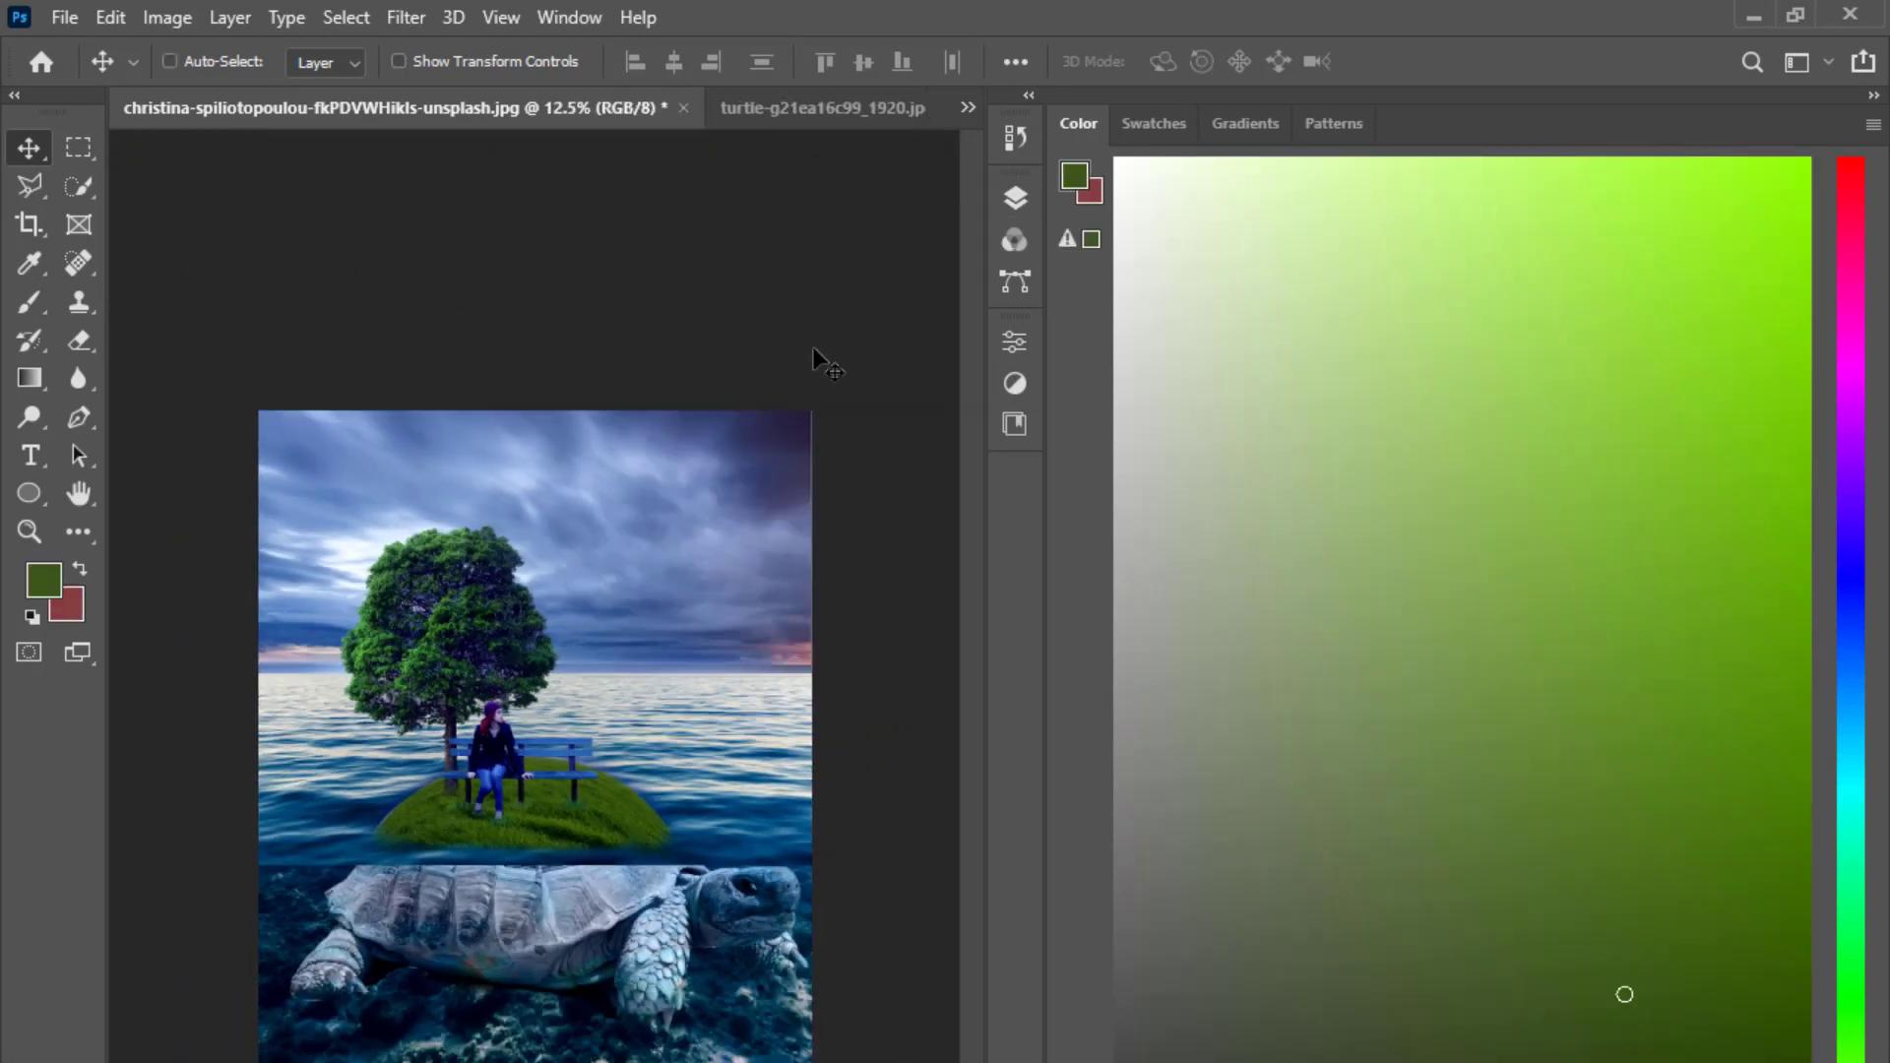
scroll(813, 349, up, 1)
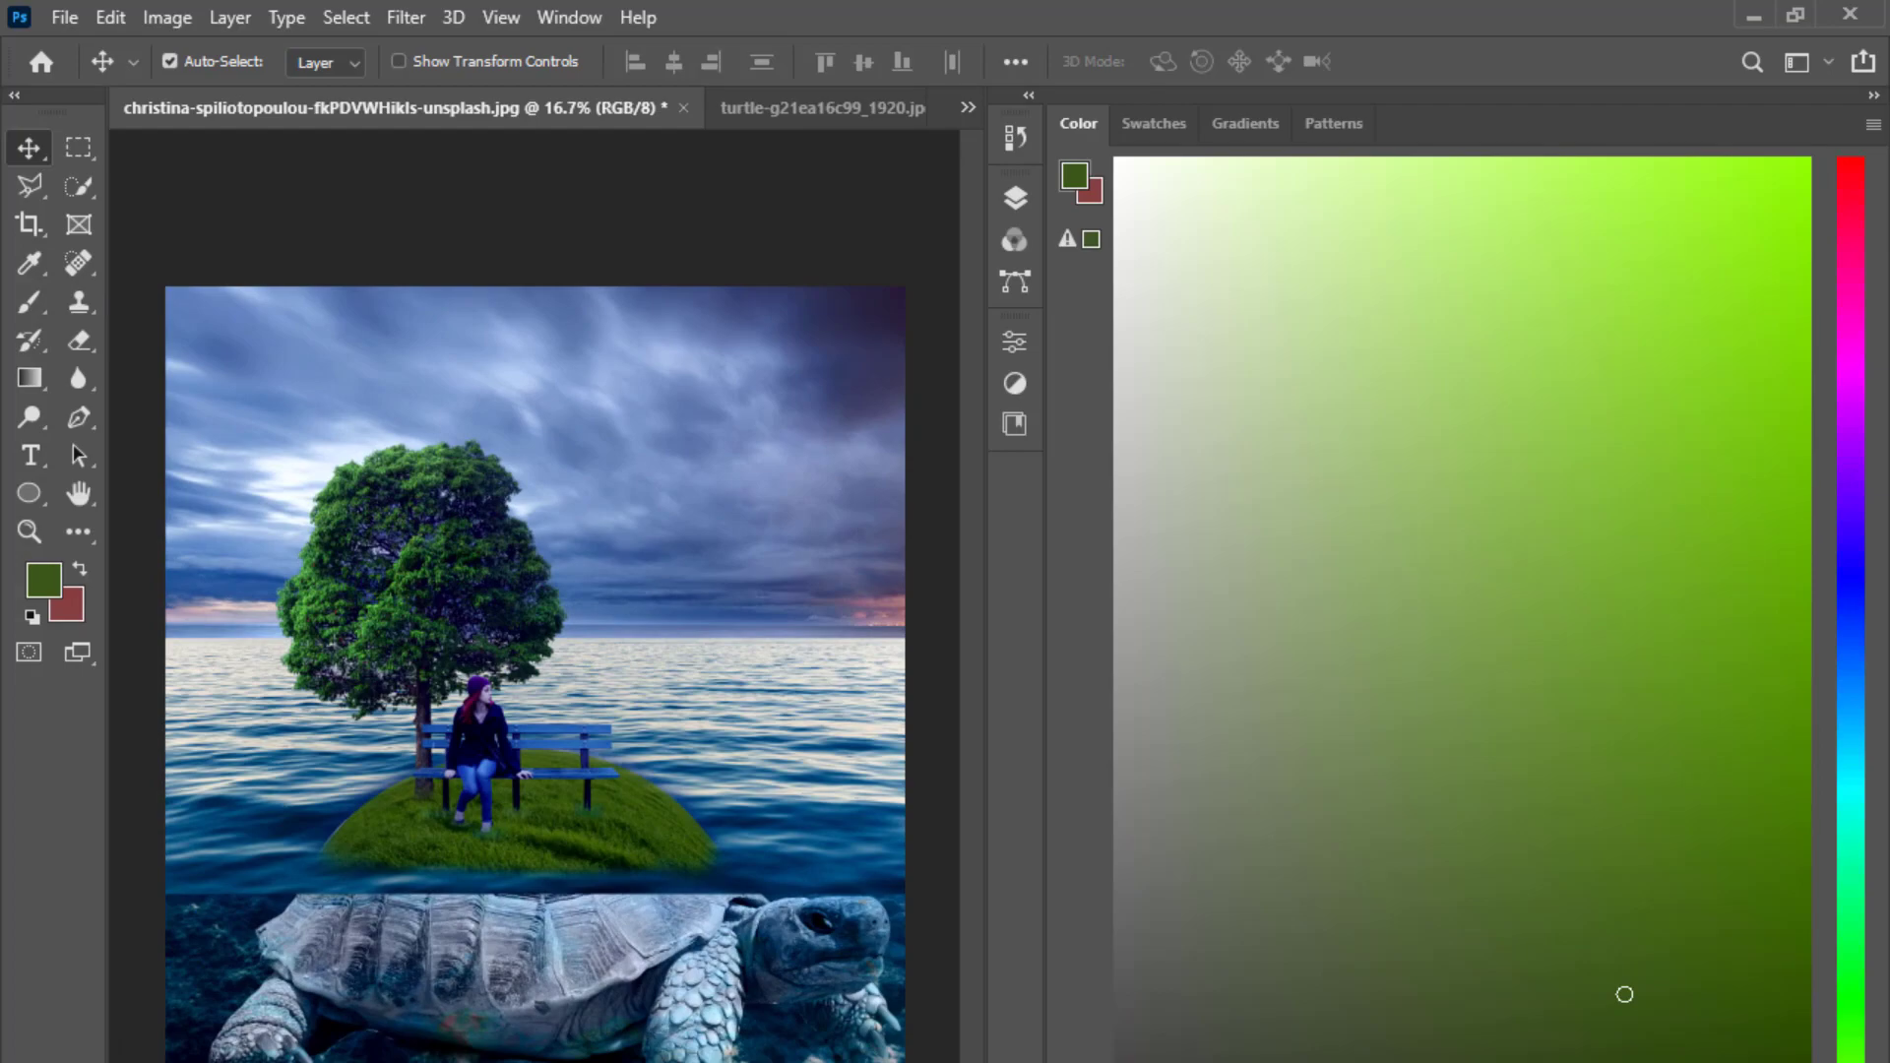